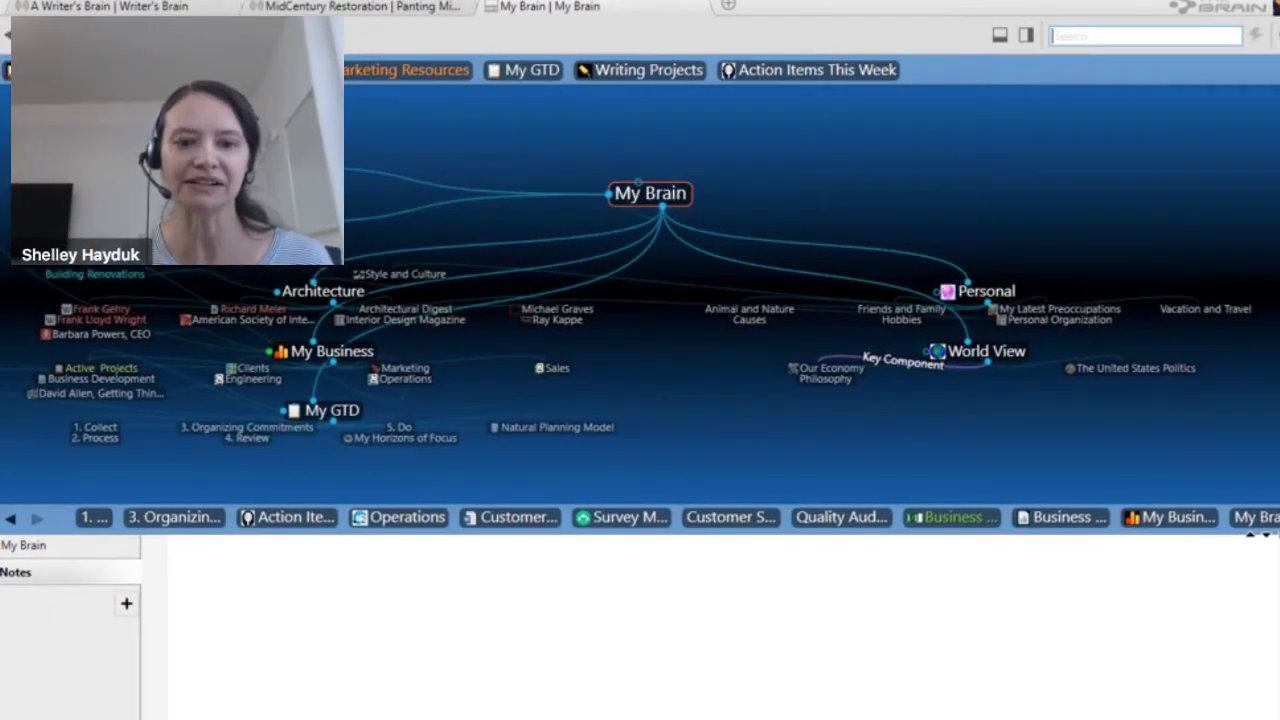
- Bring up the Active Projects thought with its notes, and return to the home thought My Brain
click(95, 368)
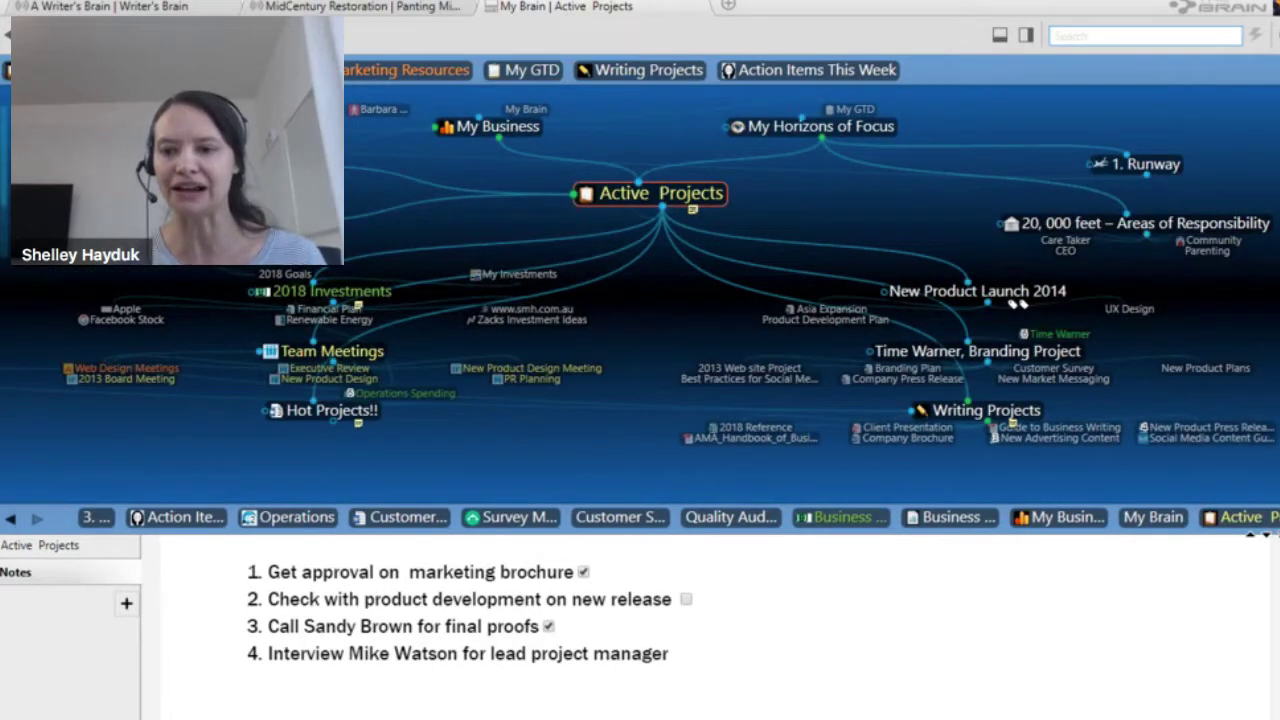
click(235, 699)
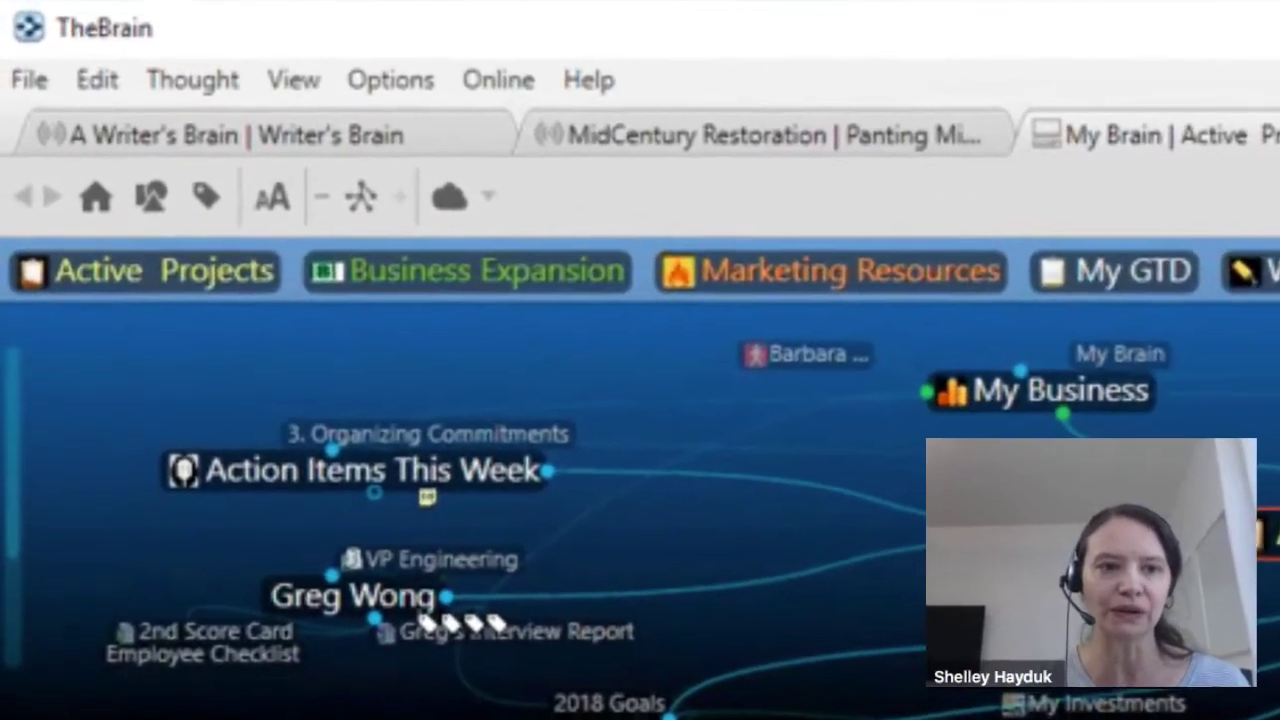
click(102, 201)
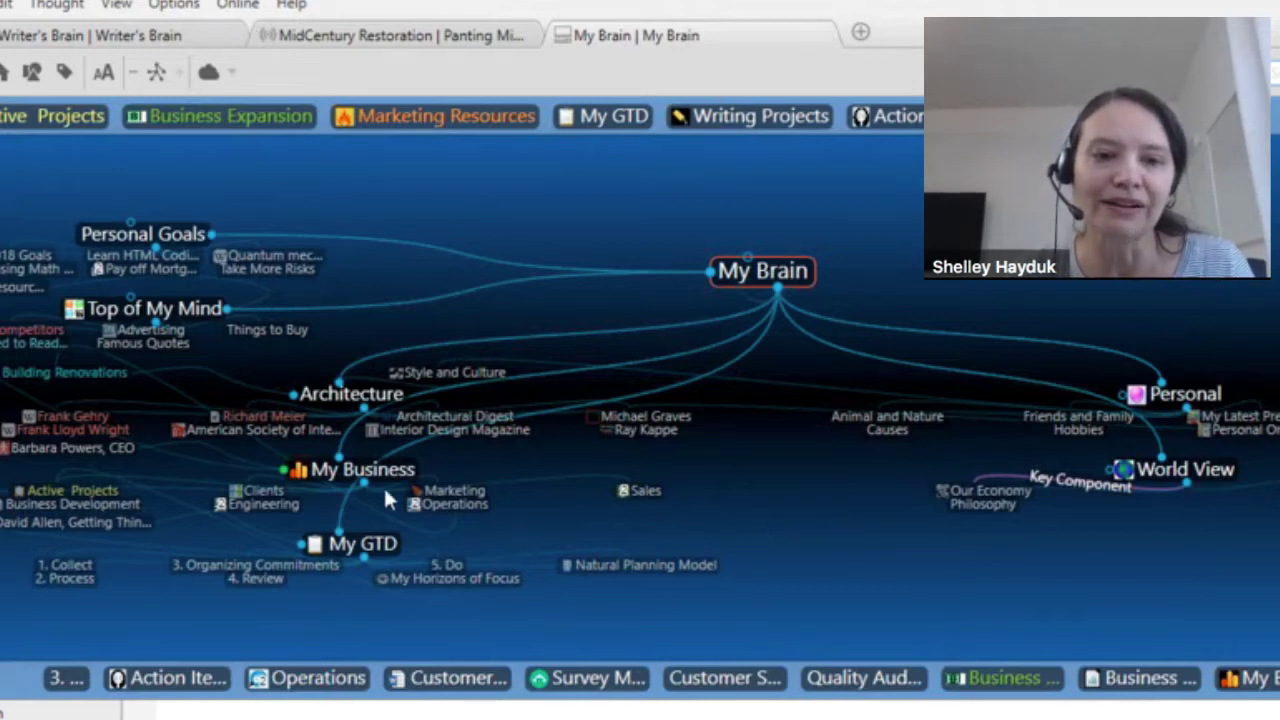
- Make My Business the active thought and show one fewer generation of thoughts around it
mouse_move(383, 485)
mouse_down()
mouse_move(410, 495)
mouse_move(383, 480)
mouse_up()
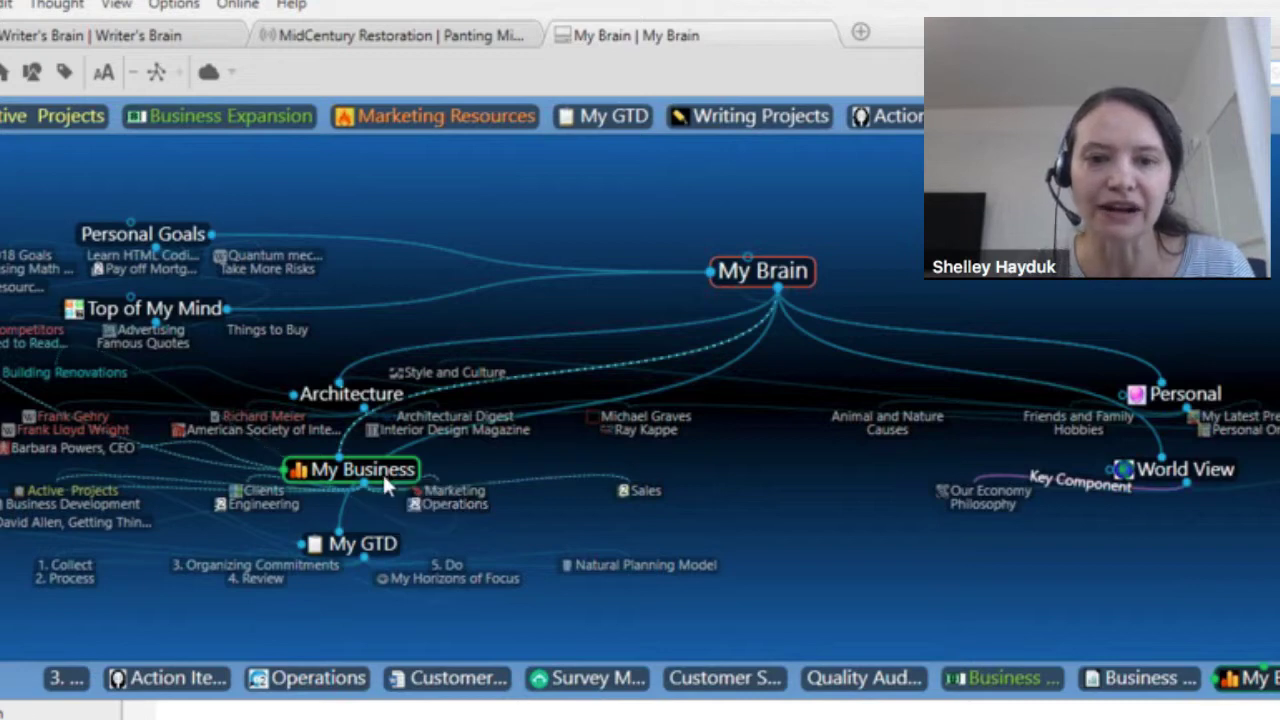
click(383, 472)
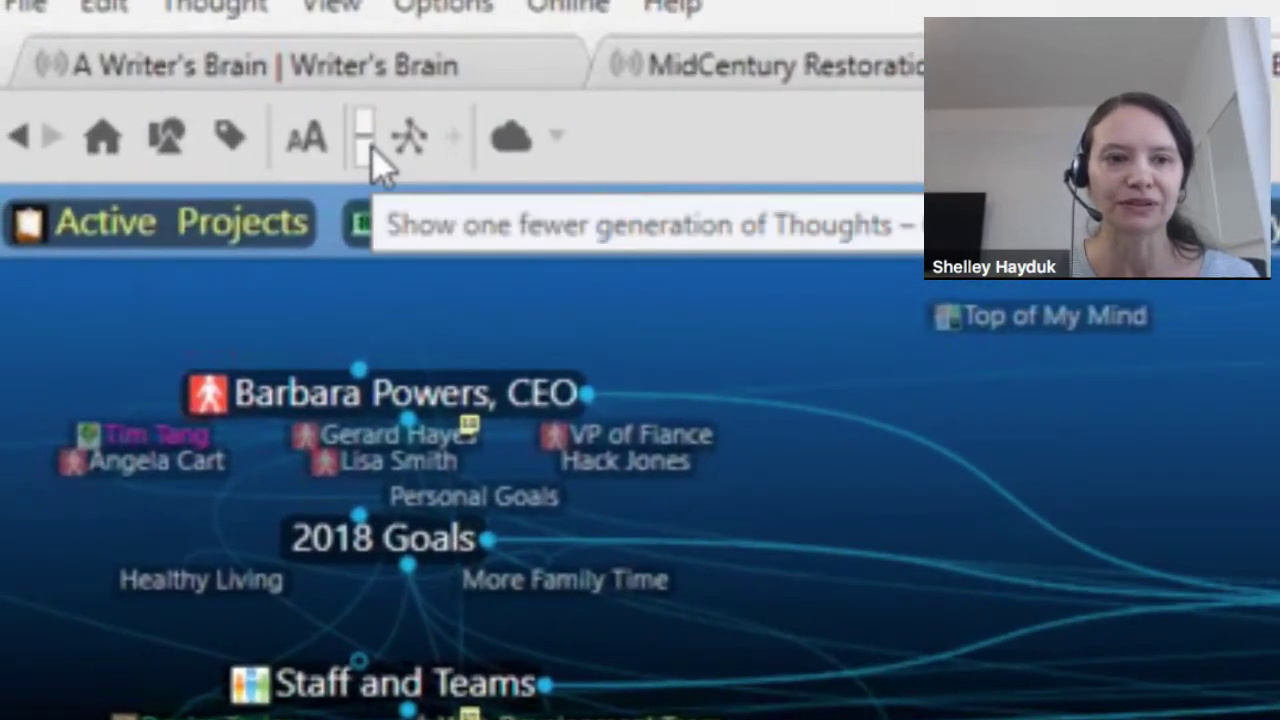
click(141, 75)
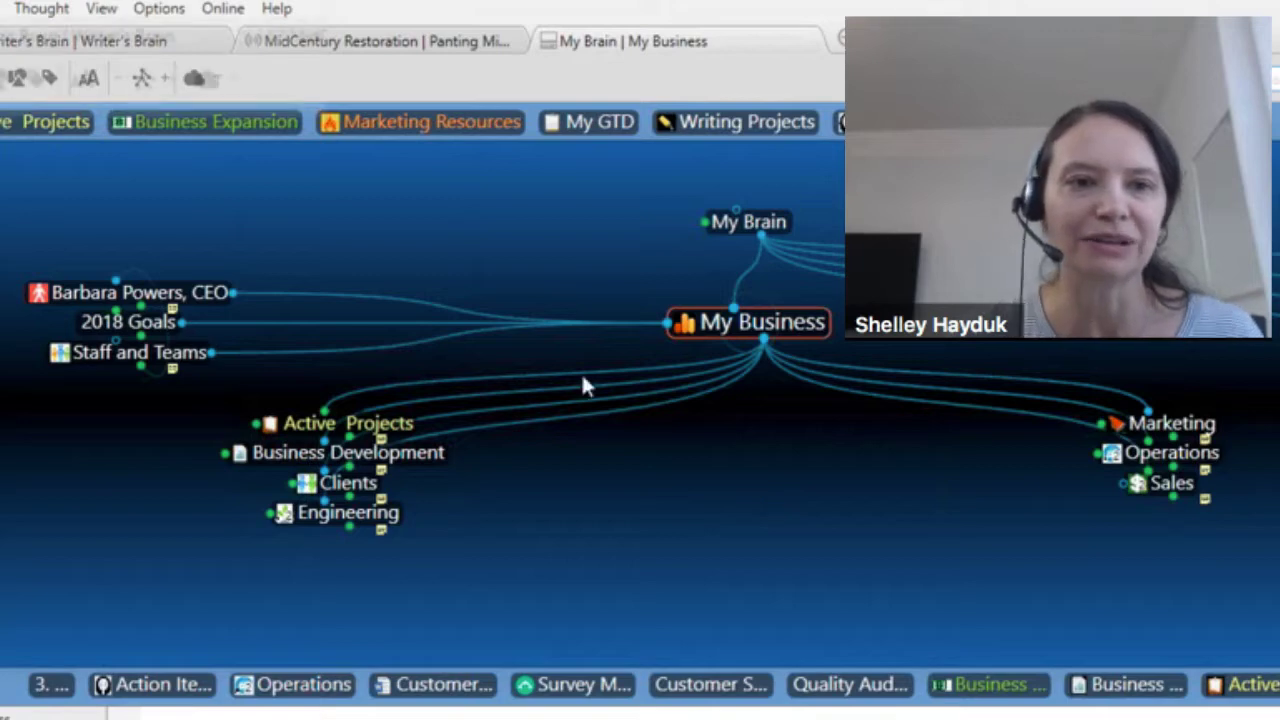
click(421, 143)
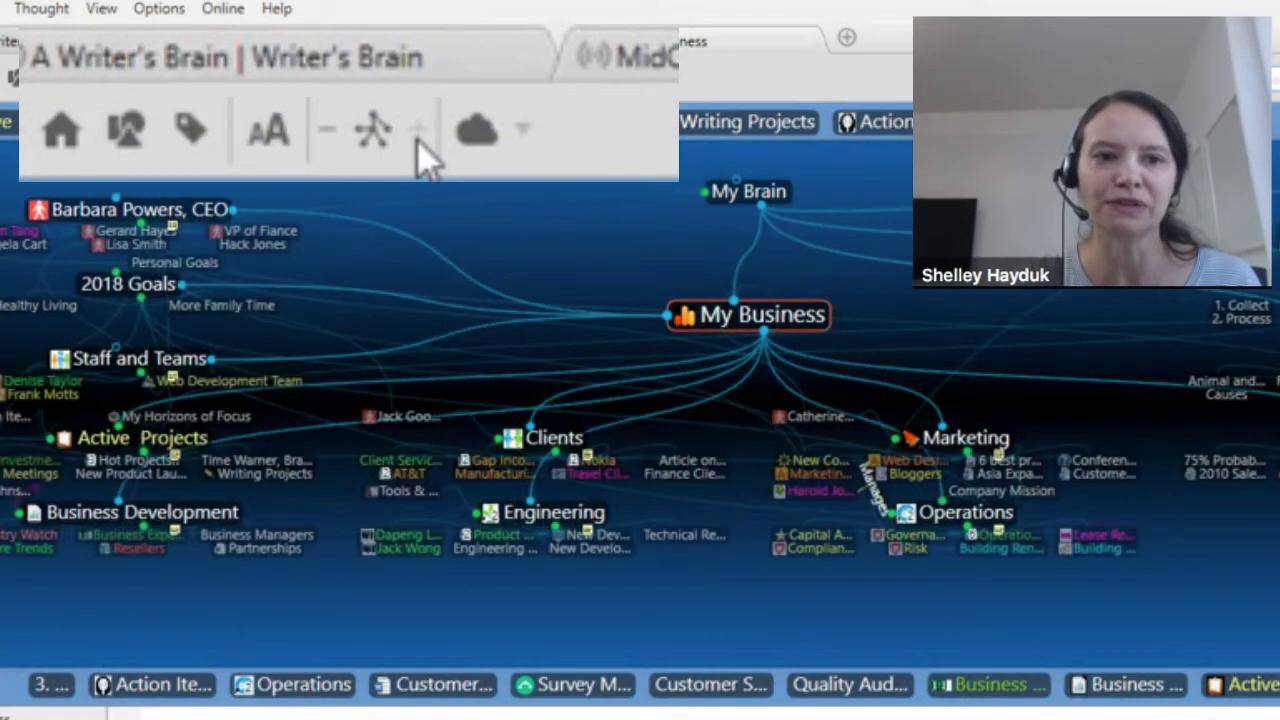
click(338, 140)
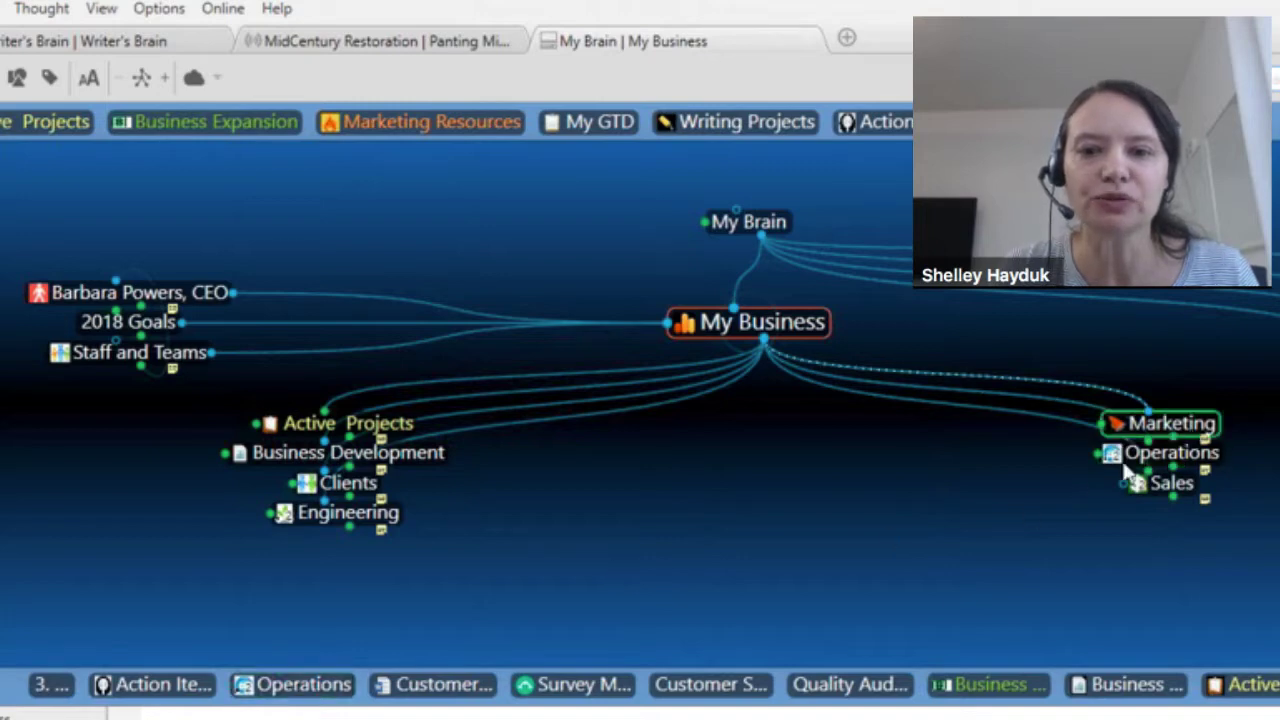
- Navigate through Marketing, Public Relations and its vice president's thought, and go back via Marketing to Writing Projects
key(Return)
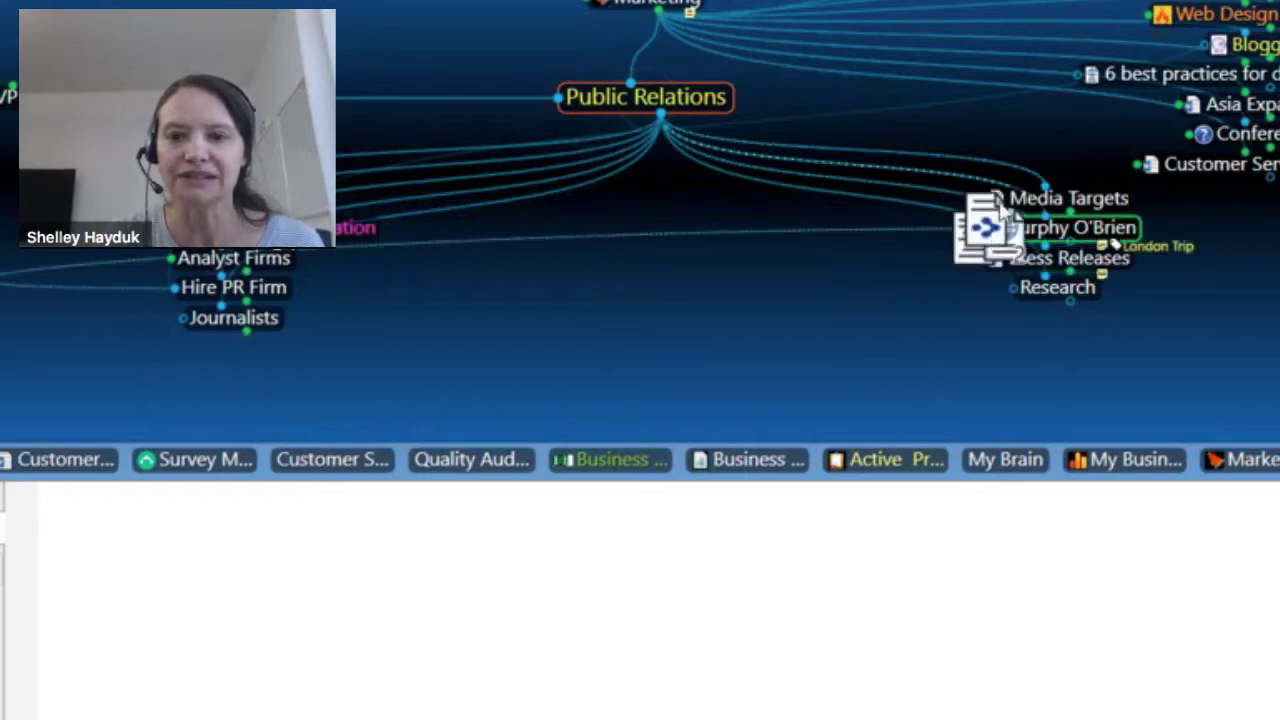
click(1000, 262)
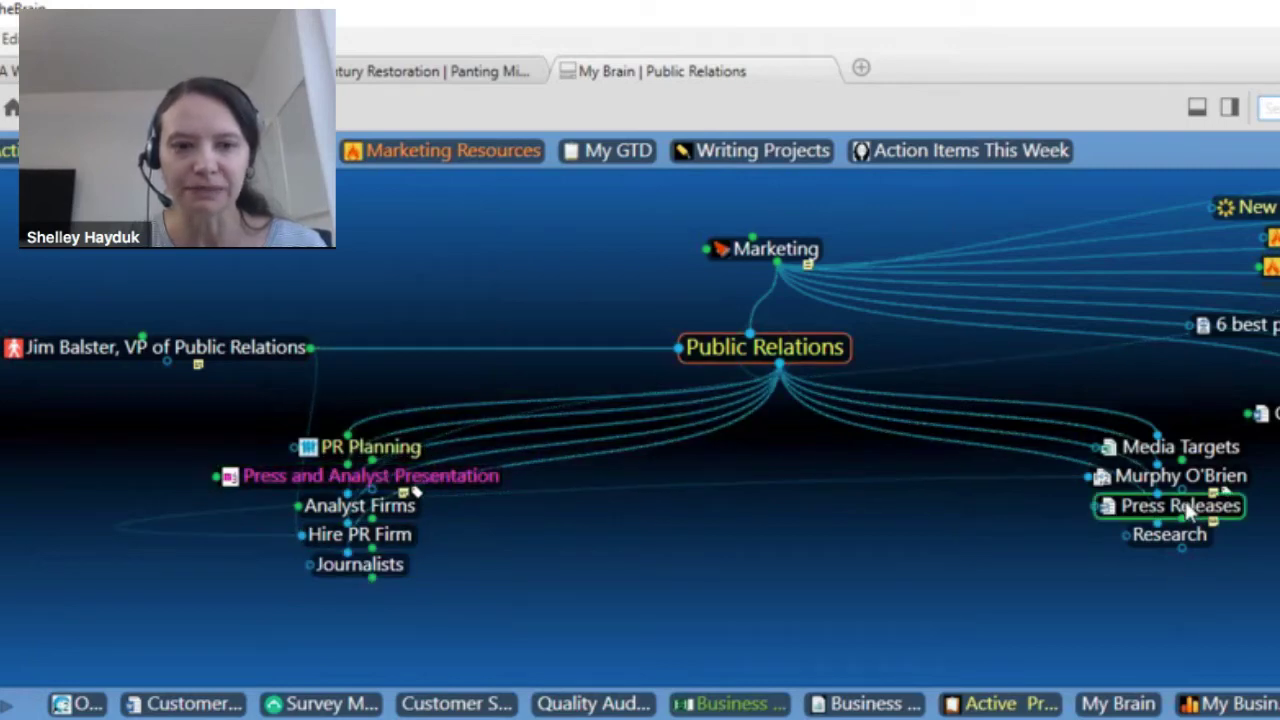
click(236, 347)
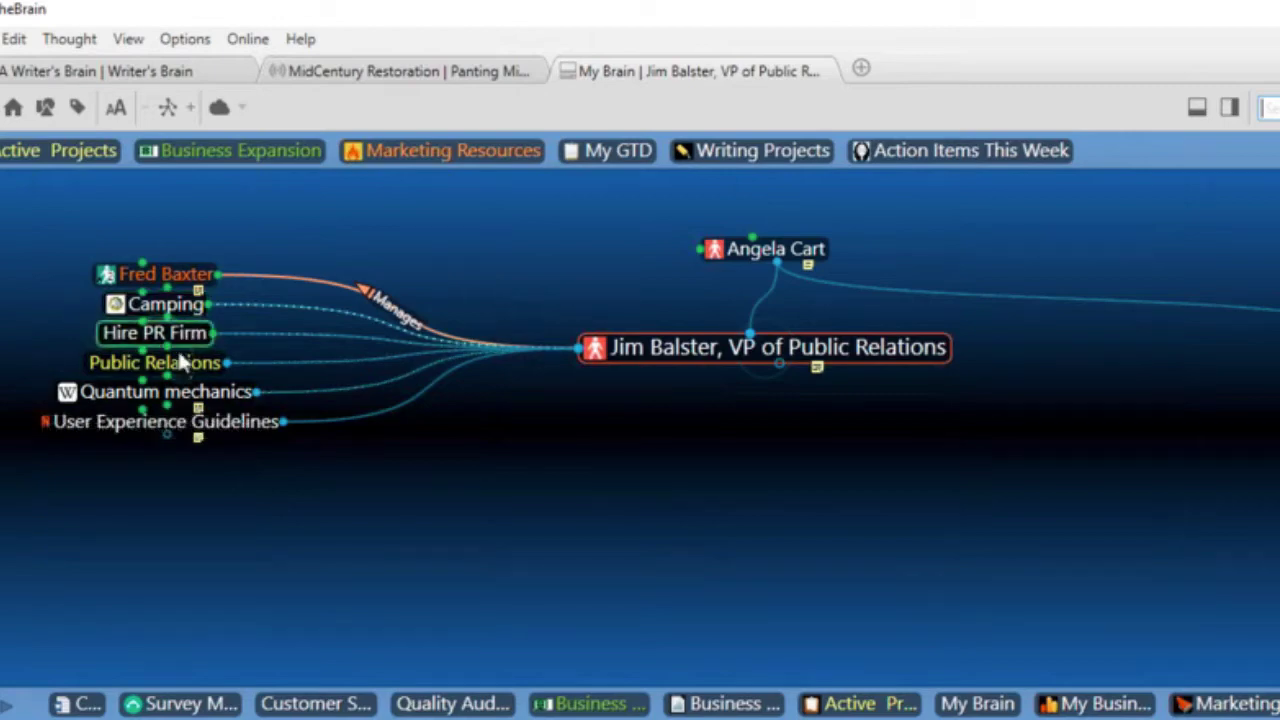
click(155, 362)
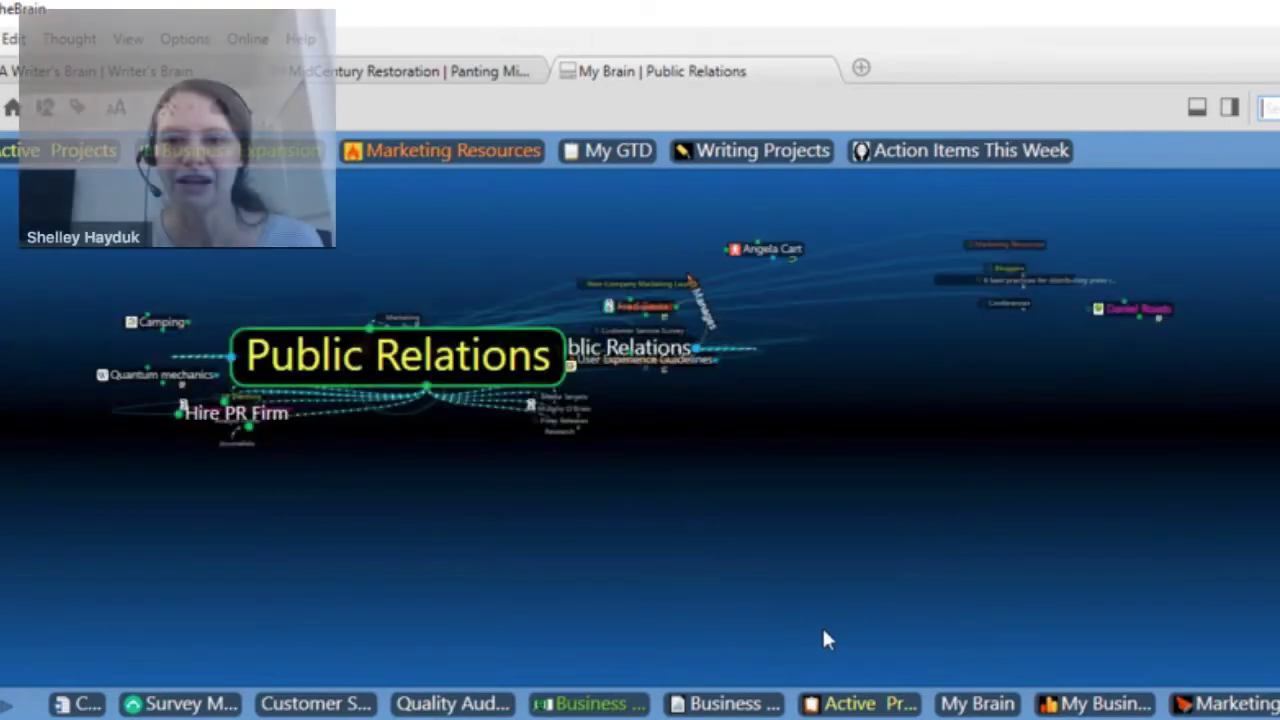
click(770, 249)
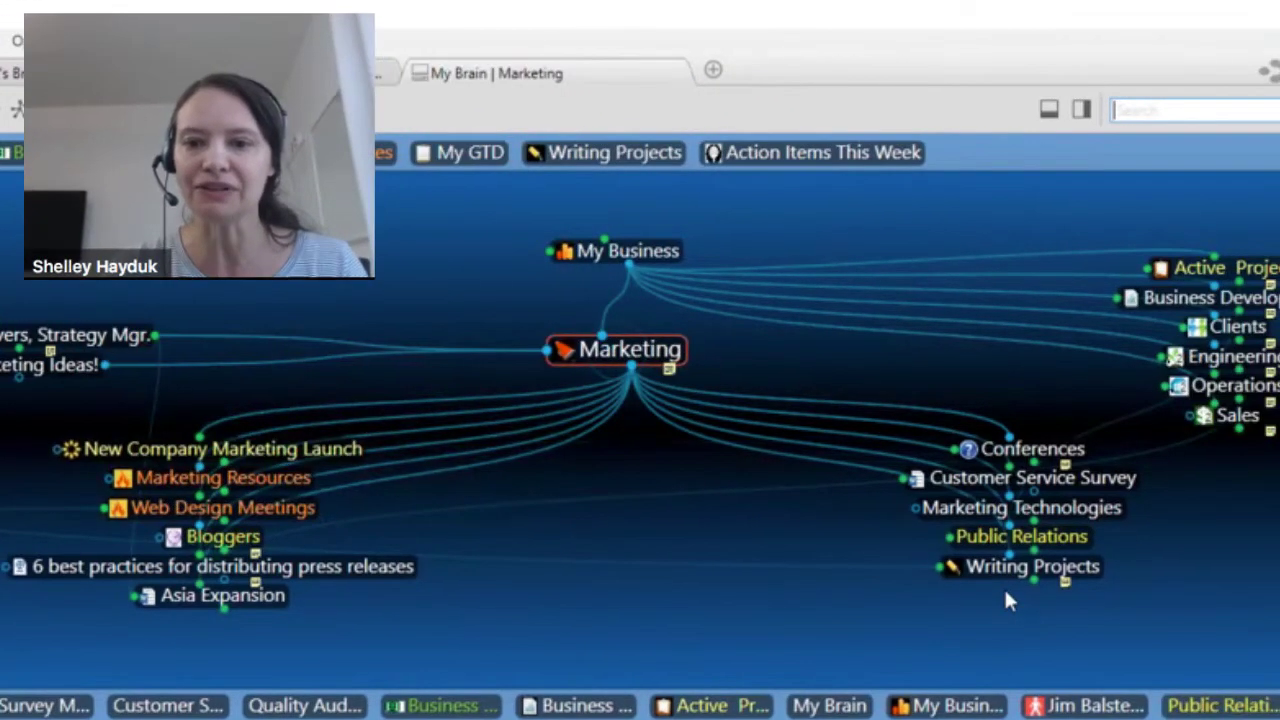
click(958, 614)
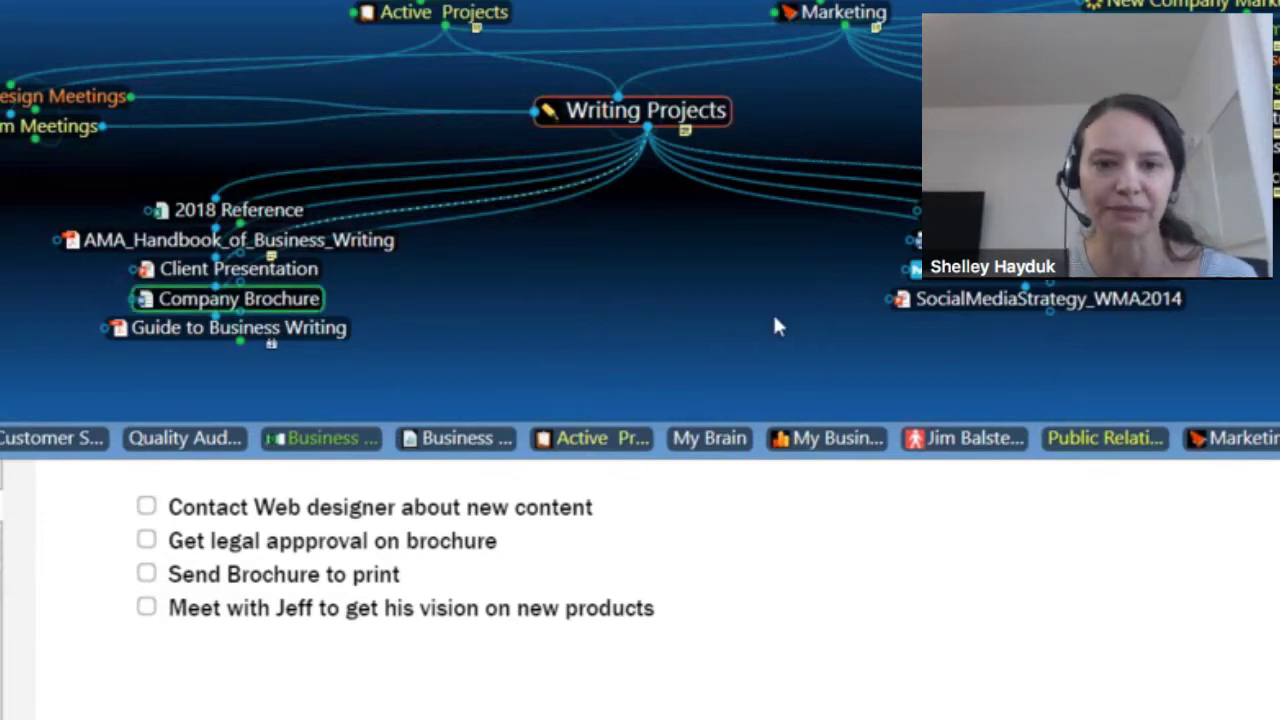
key(Return)
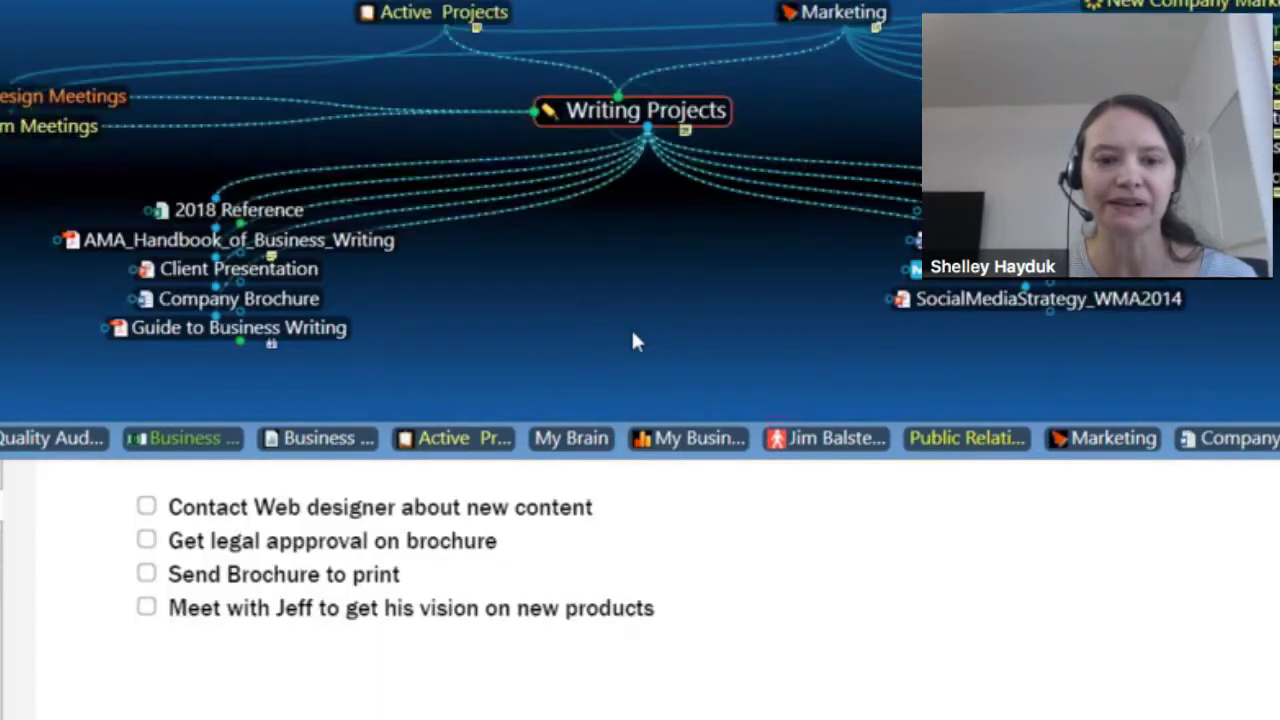
- In the Writing Projects notes, add the checklist item "Look for new printers" below the legal approval item
click(679, 562)
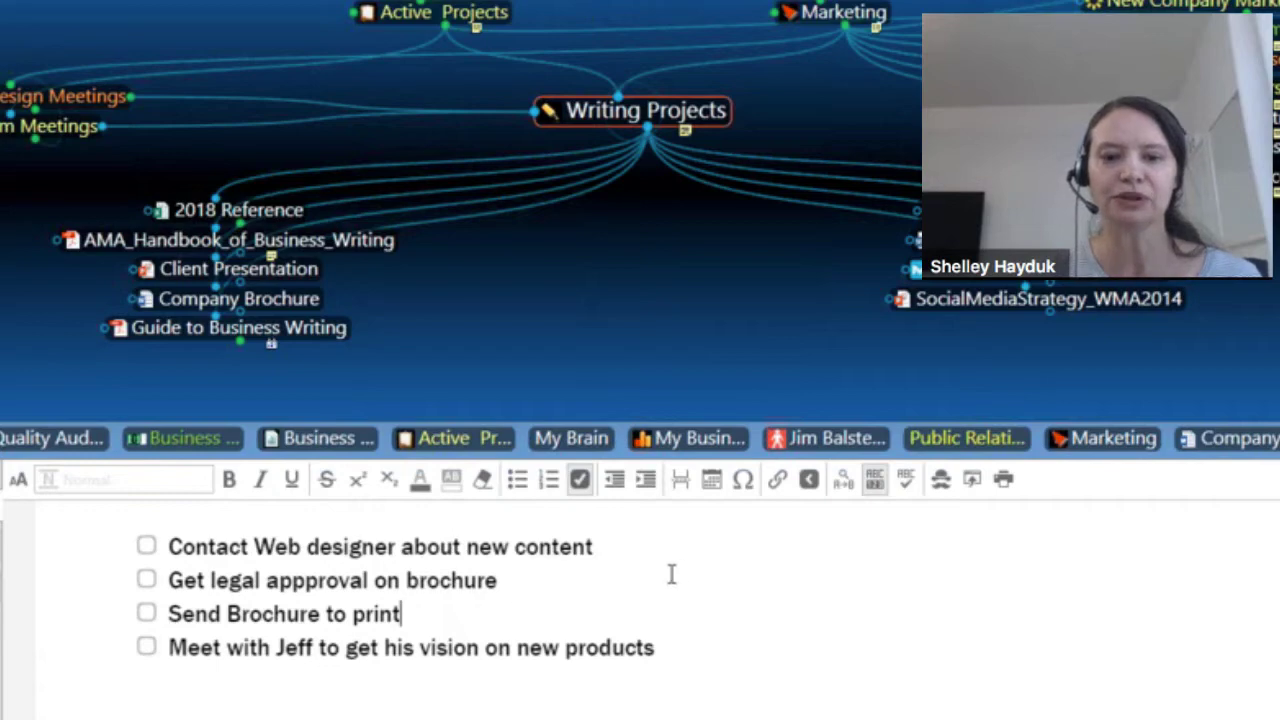
click(651, 551)
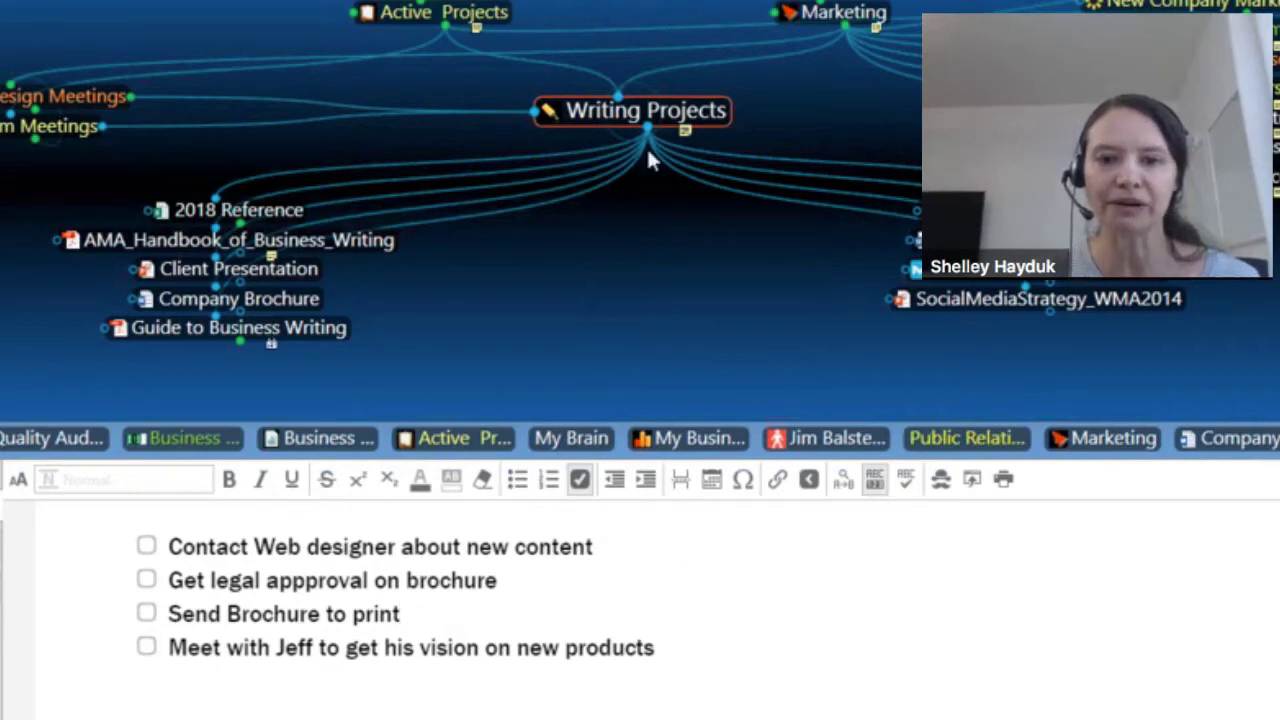
click(686, 588)
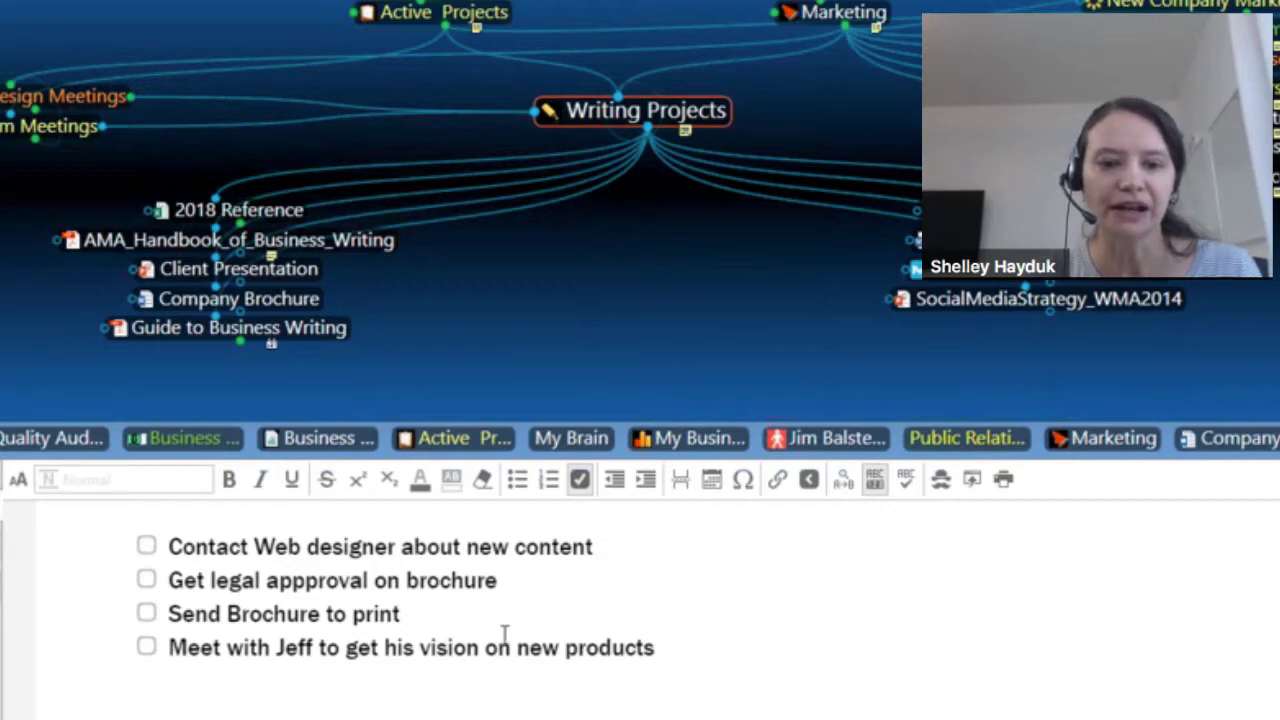
click(446, 620)
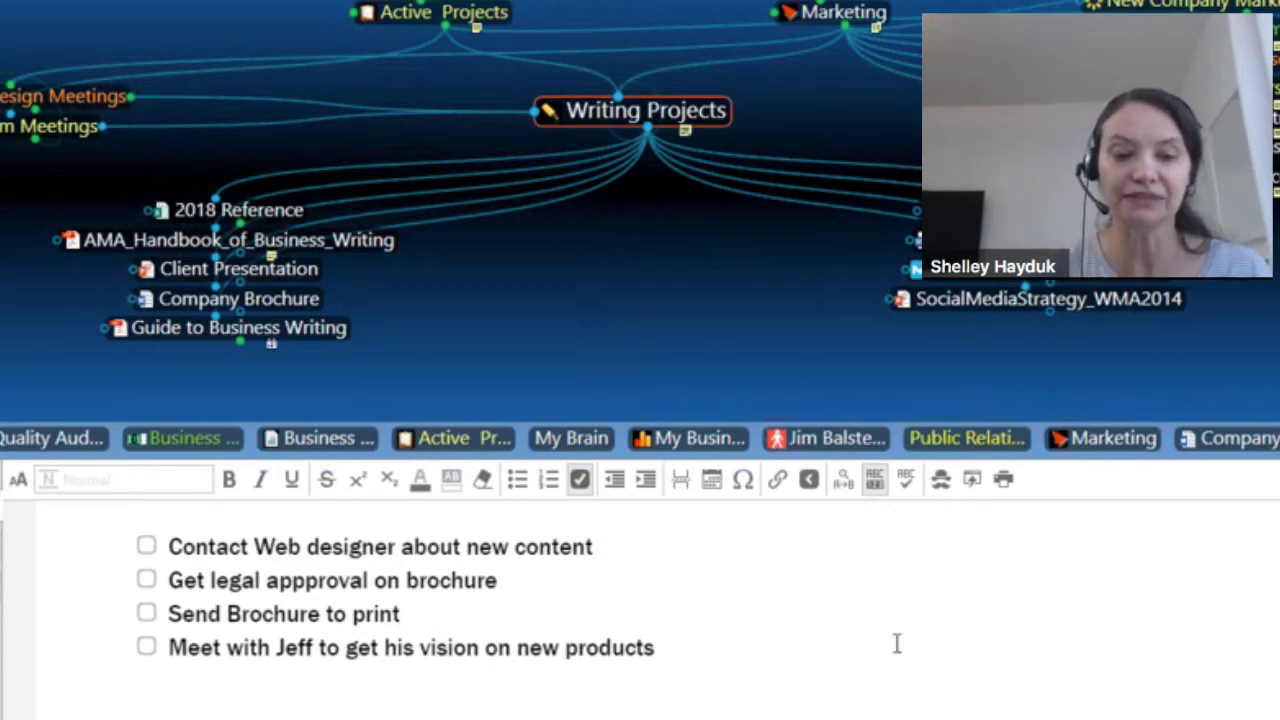
click(535, 593)
key(Return)
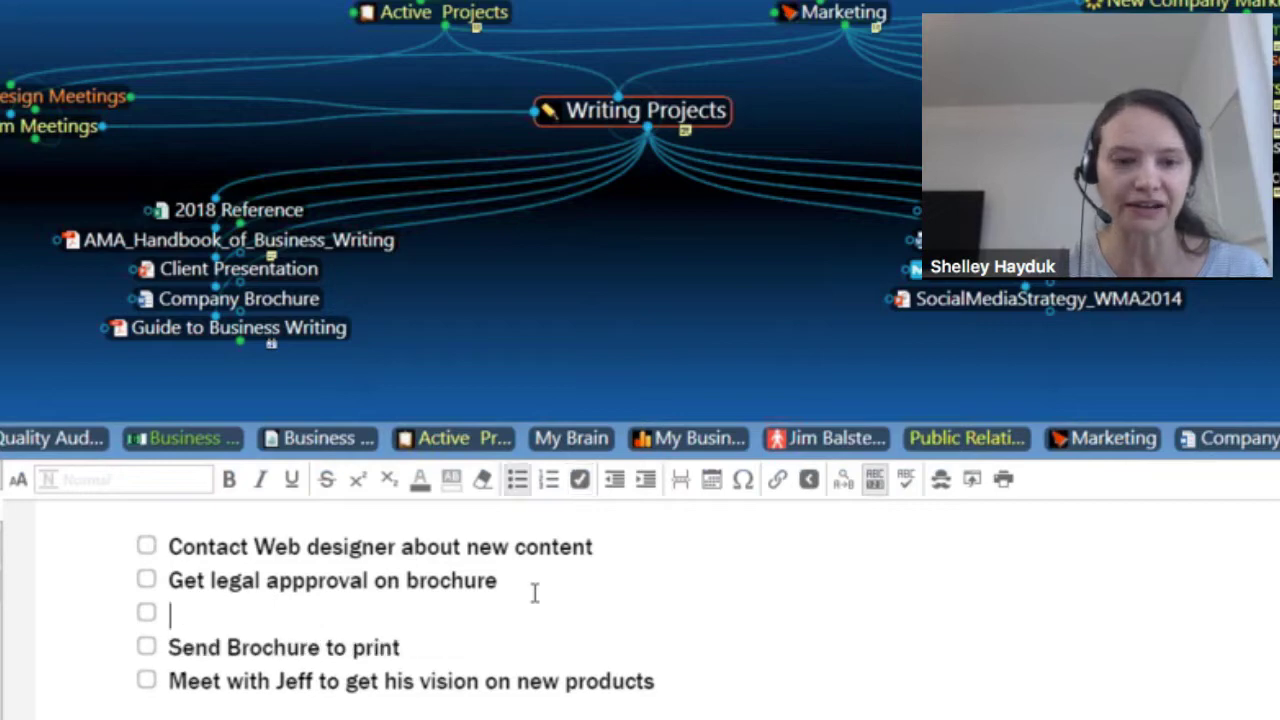
text(L)
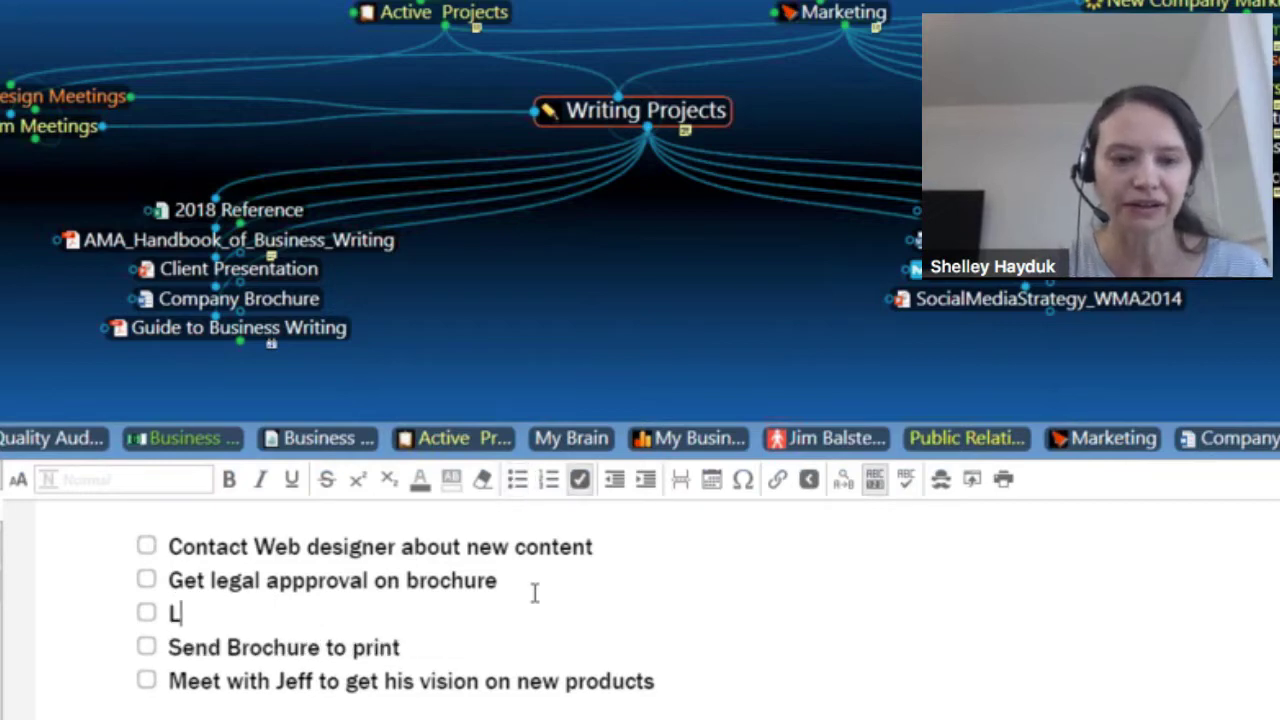
text(ook f)
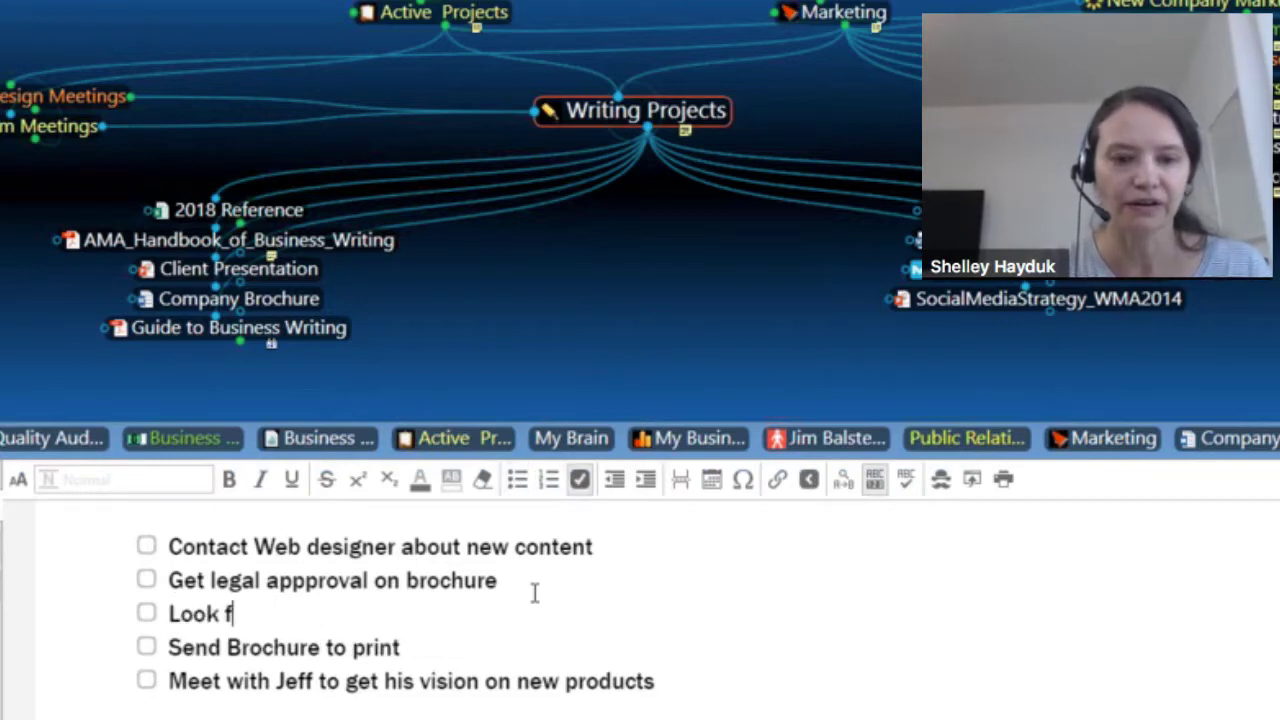
text(or n)
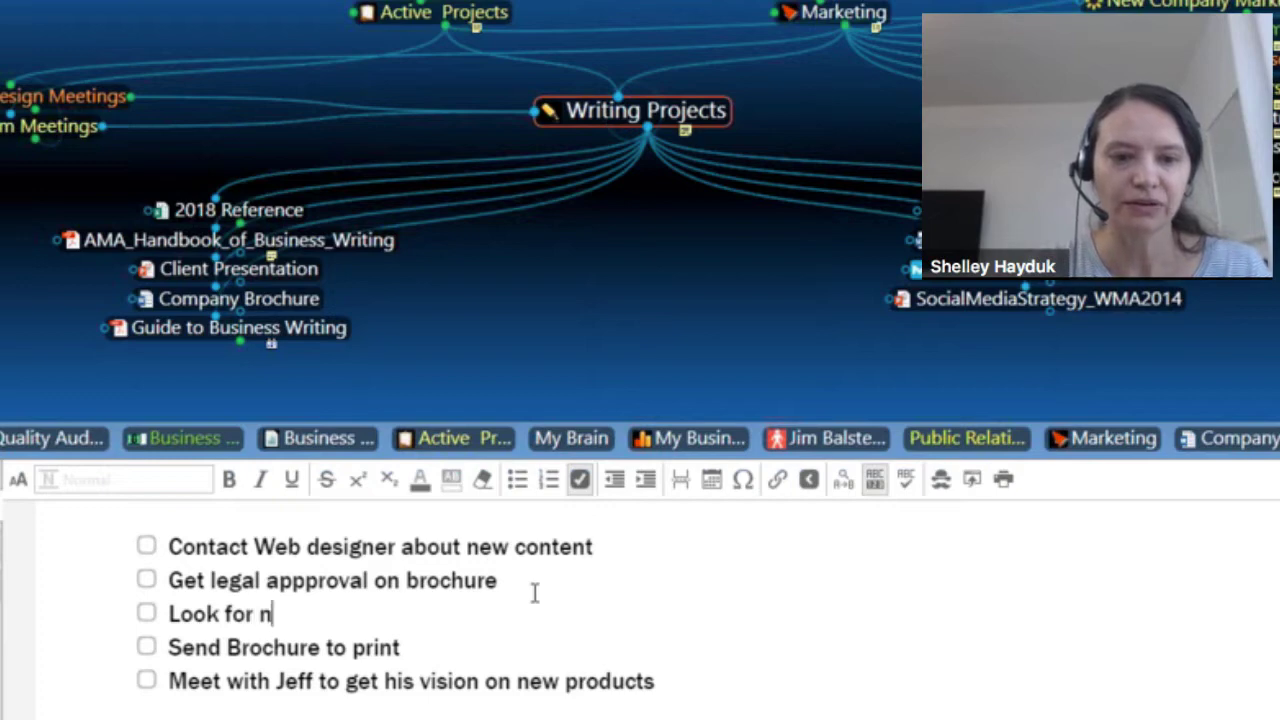
text(ew printers)
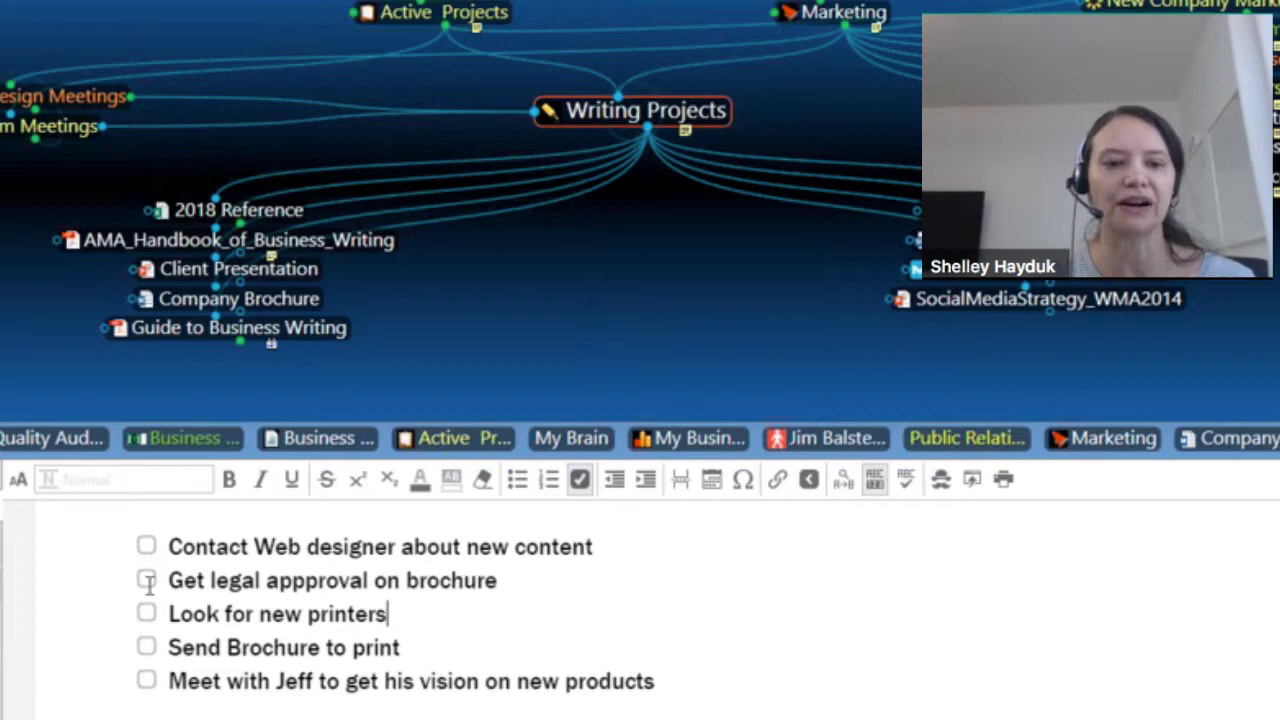
- Check off the checklist items for the vision meeting on new products, legal approval on the brochure, and contacting the Web designer
click(148, 683)
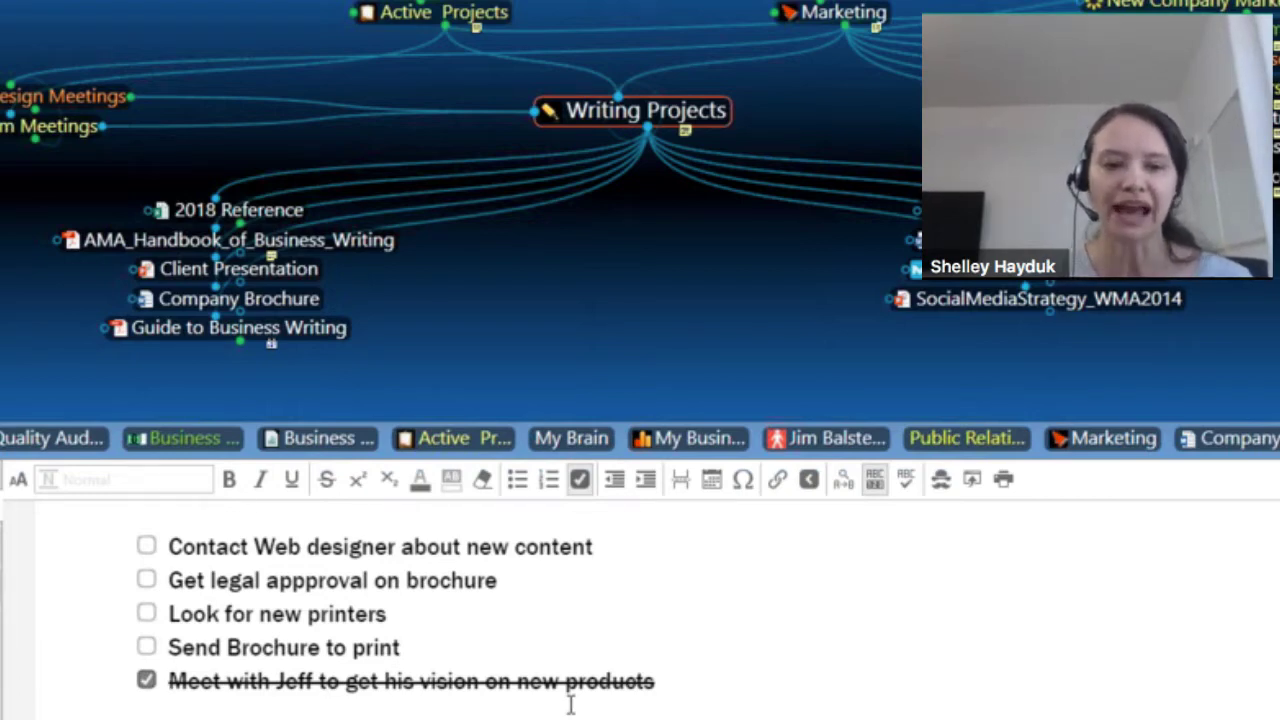
click(147, 580)
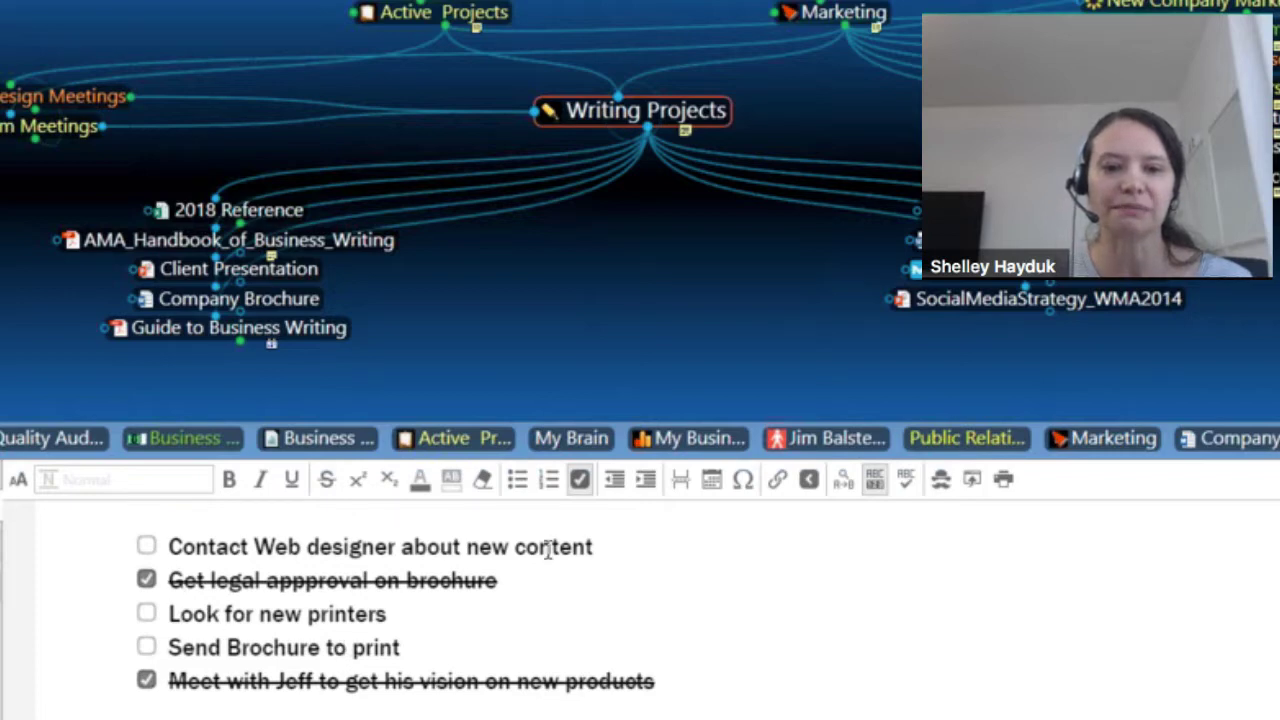
click(147, 546)
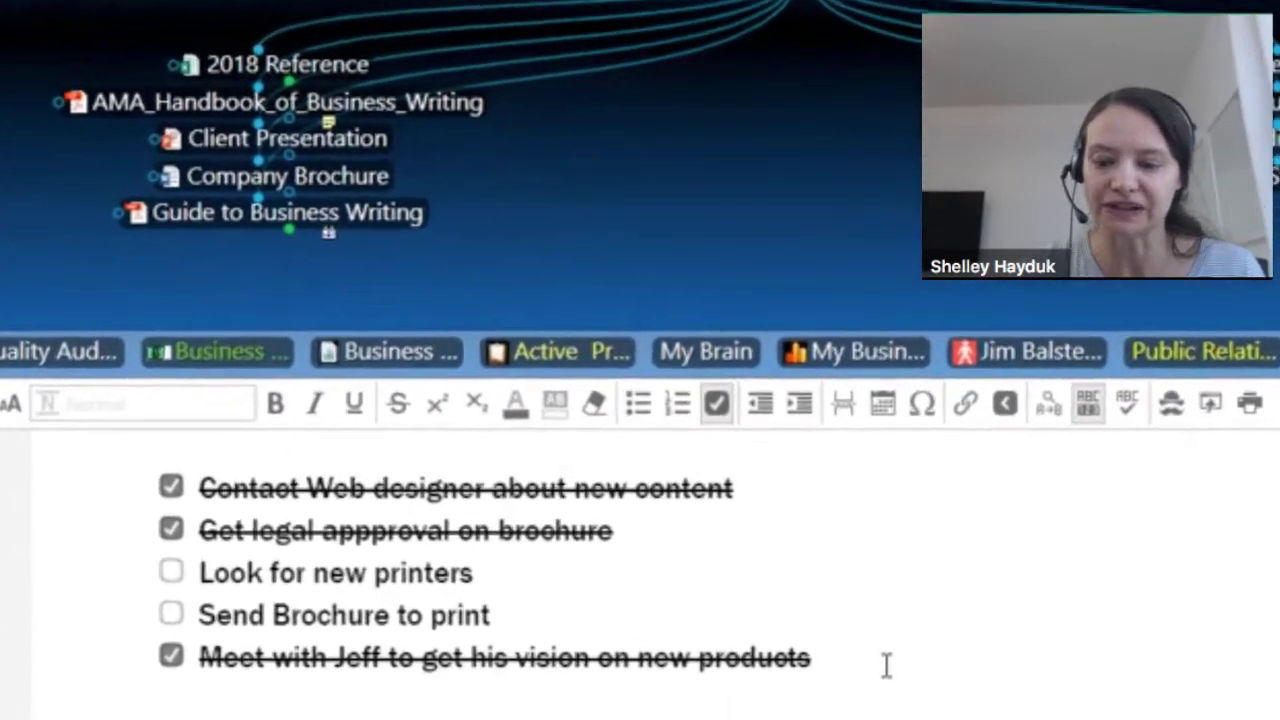
- Below the checklist in the Writing Projects notes, write "I need to think about shorter and punchier ways to describe my services"
key(ctrl+End)
text(I)
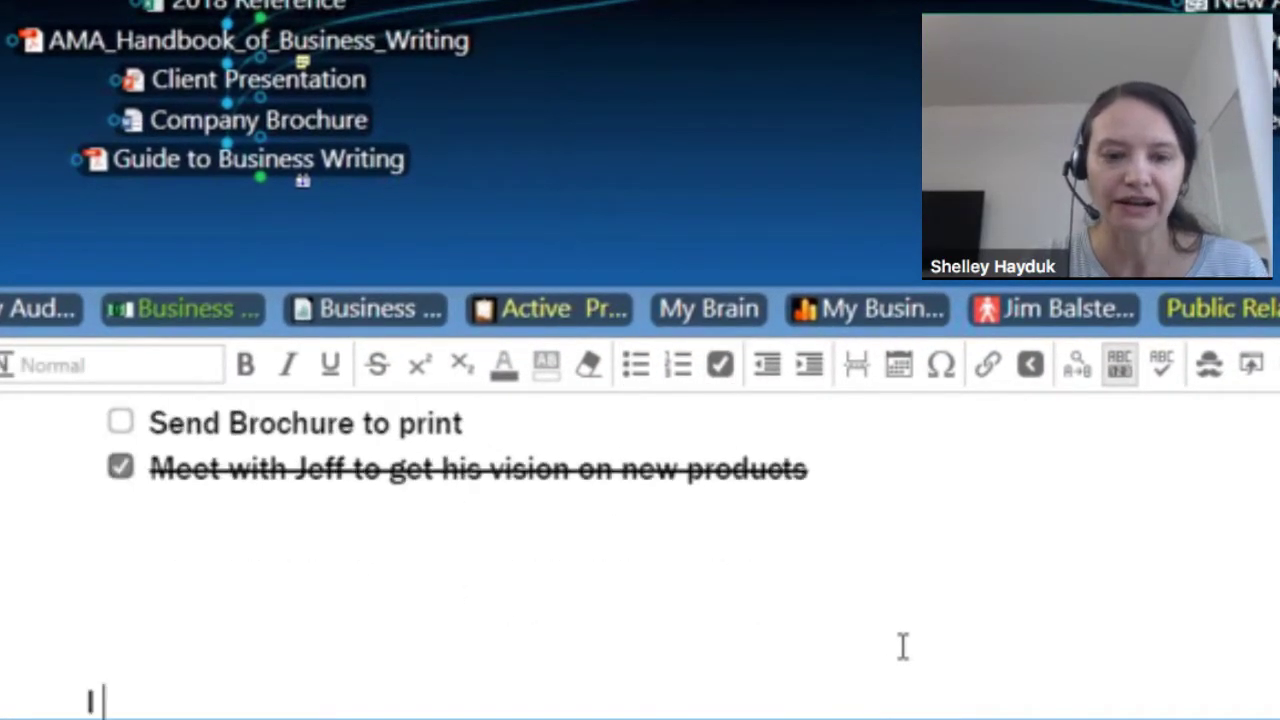
text( need to )
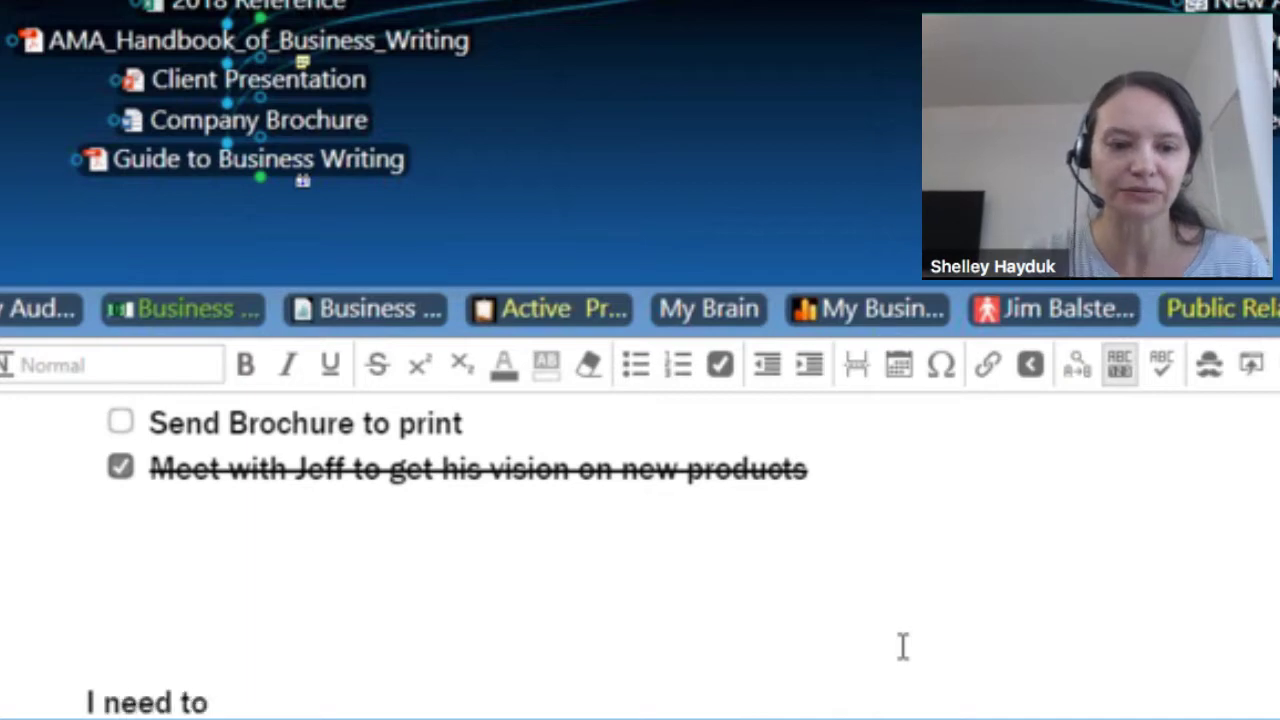
text(think abou)
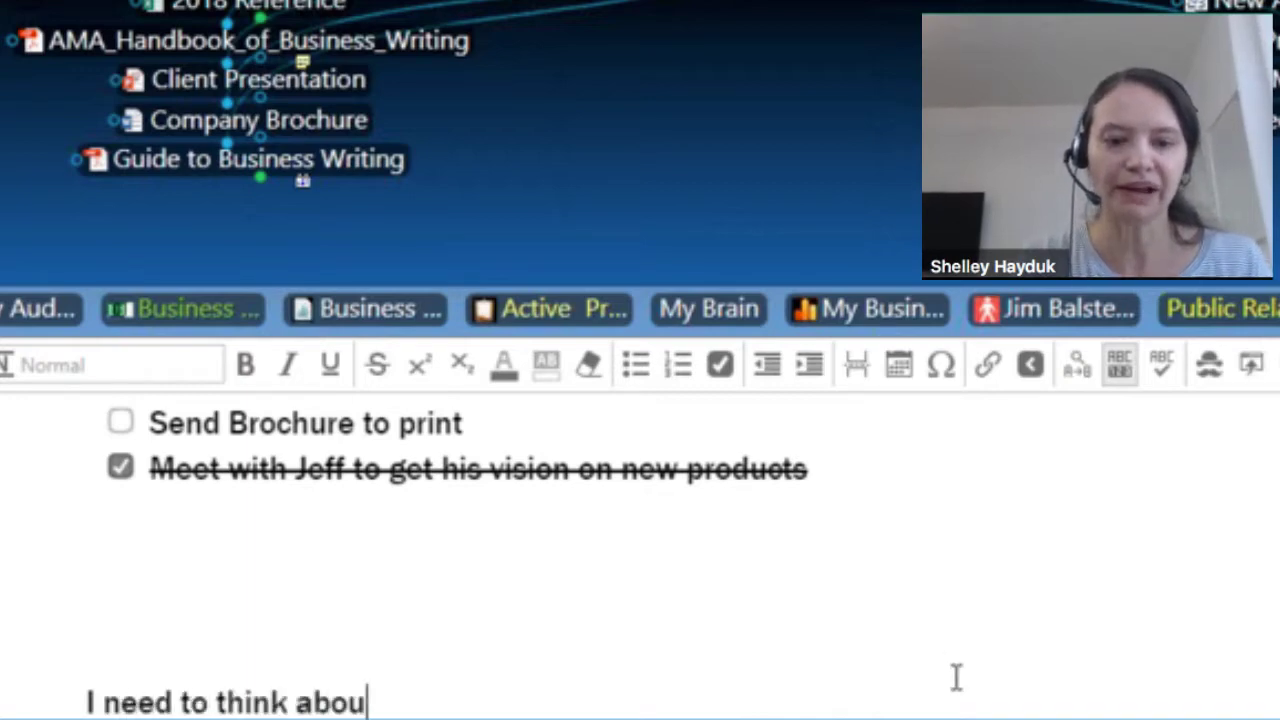
text(t shoe)
key(BackSpace)
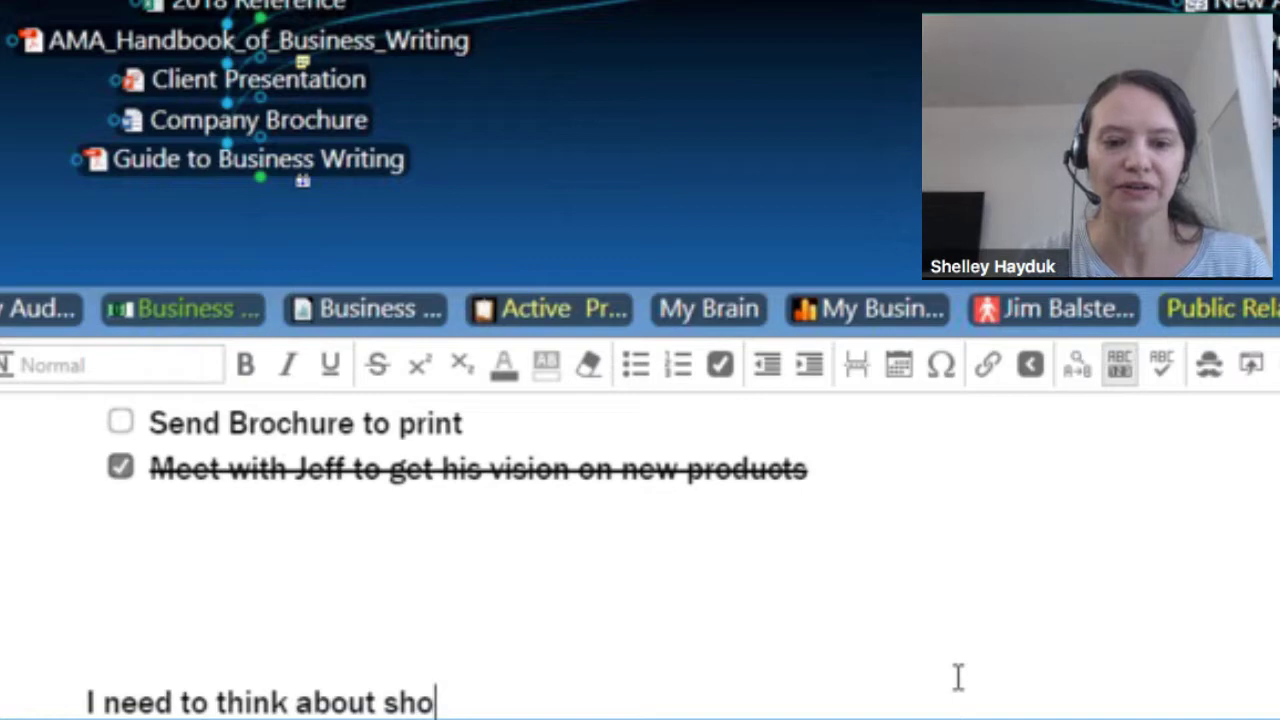
text(rter and p)
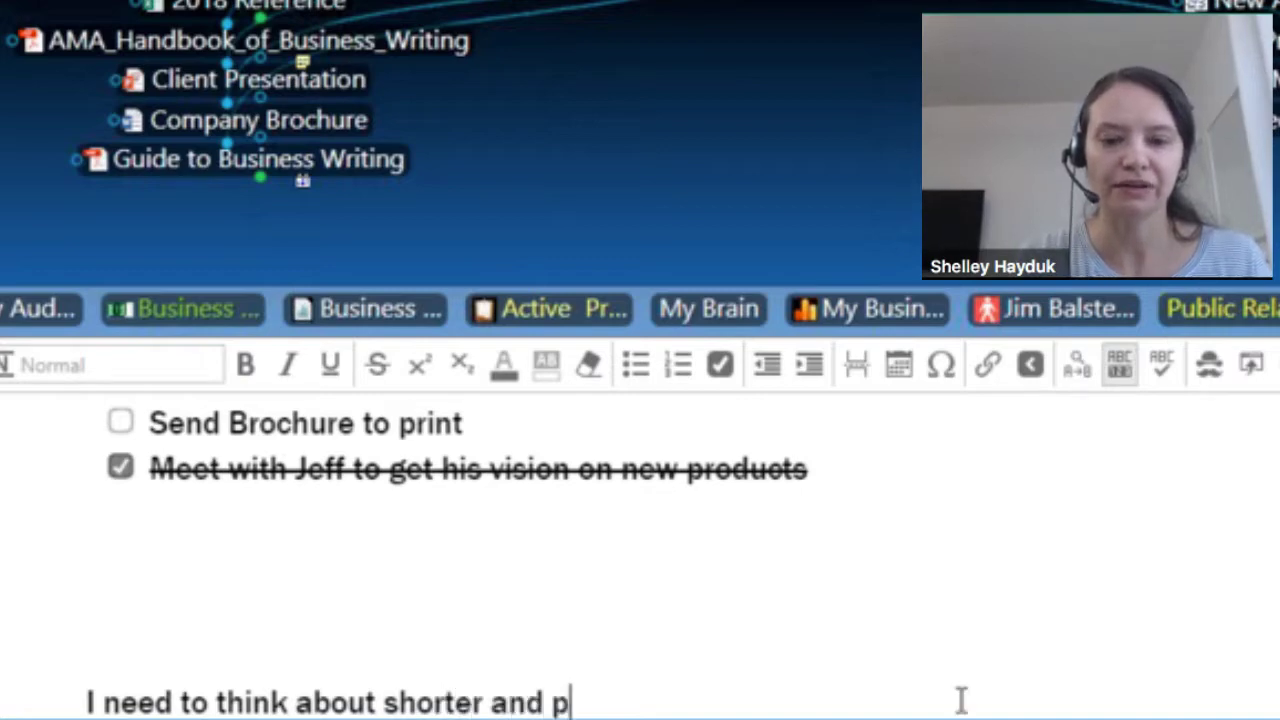
text(unchi)
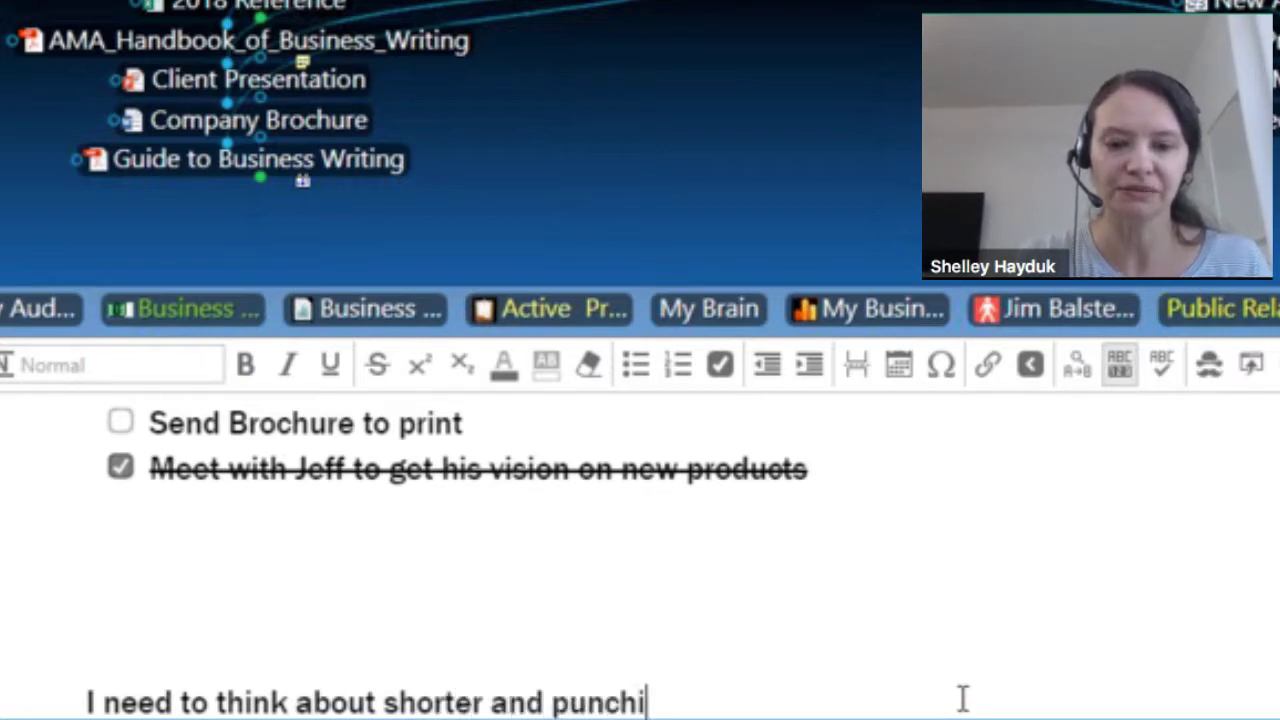
text(er wasy to)
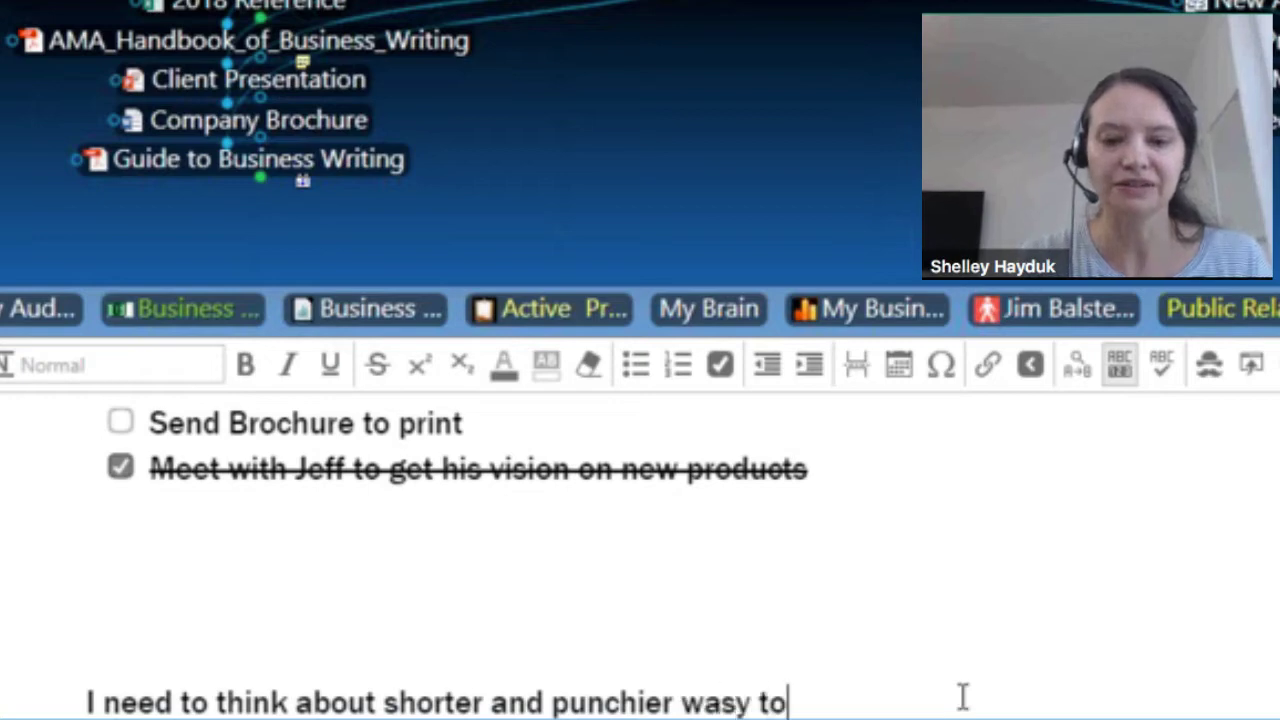
key(BackSpace)
key(BackSpace)
key(BackSpace)
key(BackSpace)
key(BackSpace)
key(BackSpace)
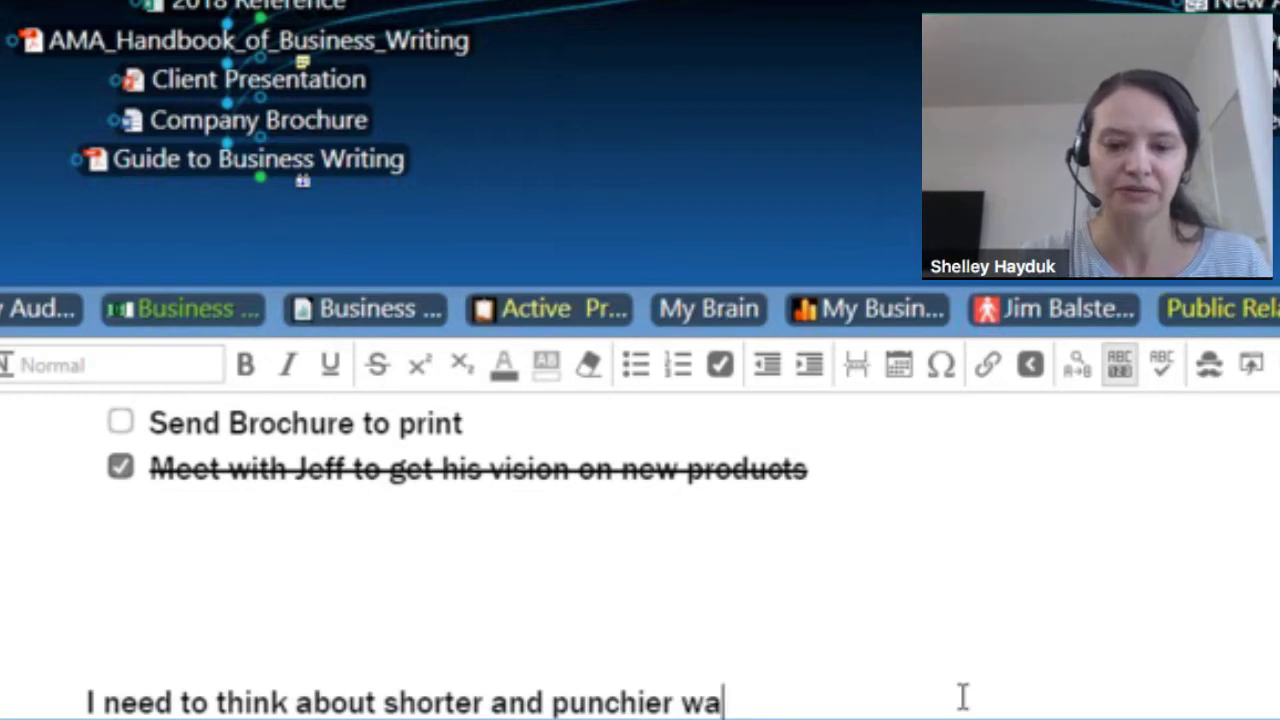
text(ys to descri)
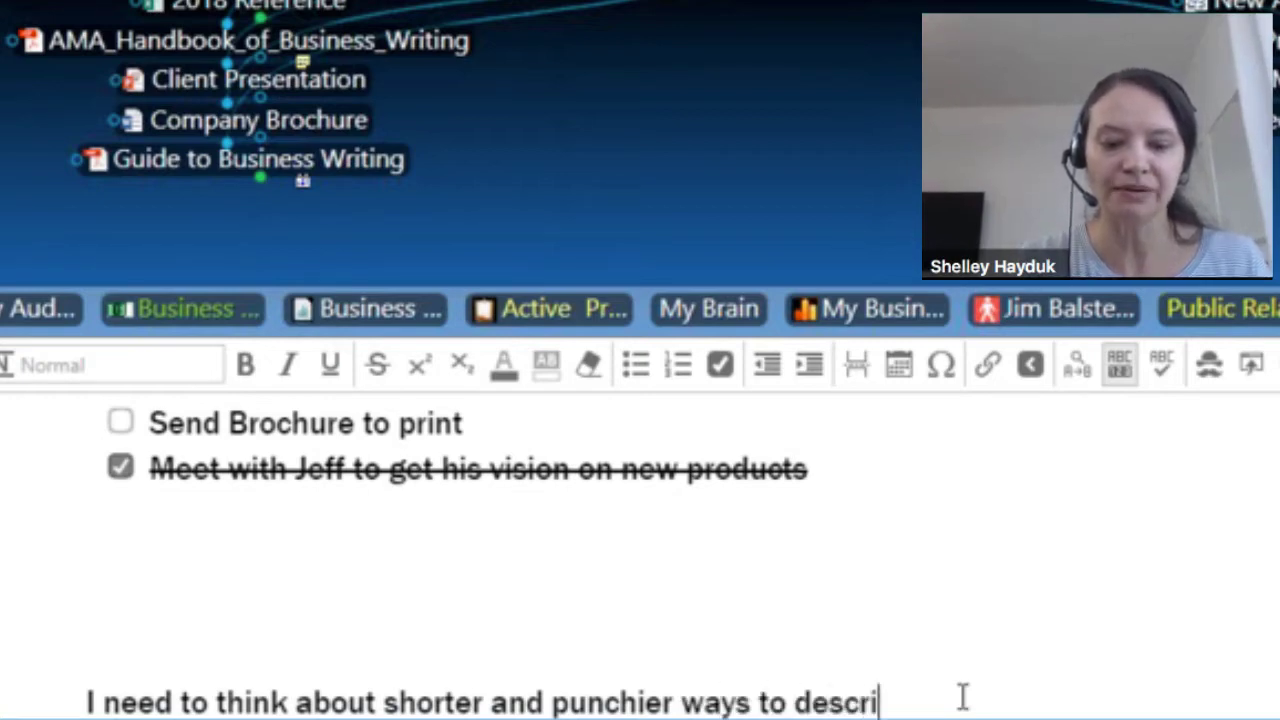
text(be m)
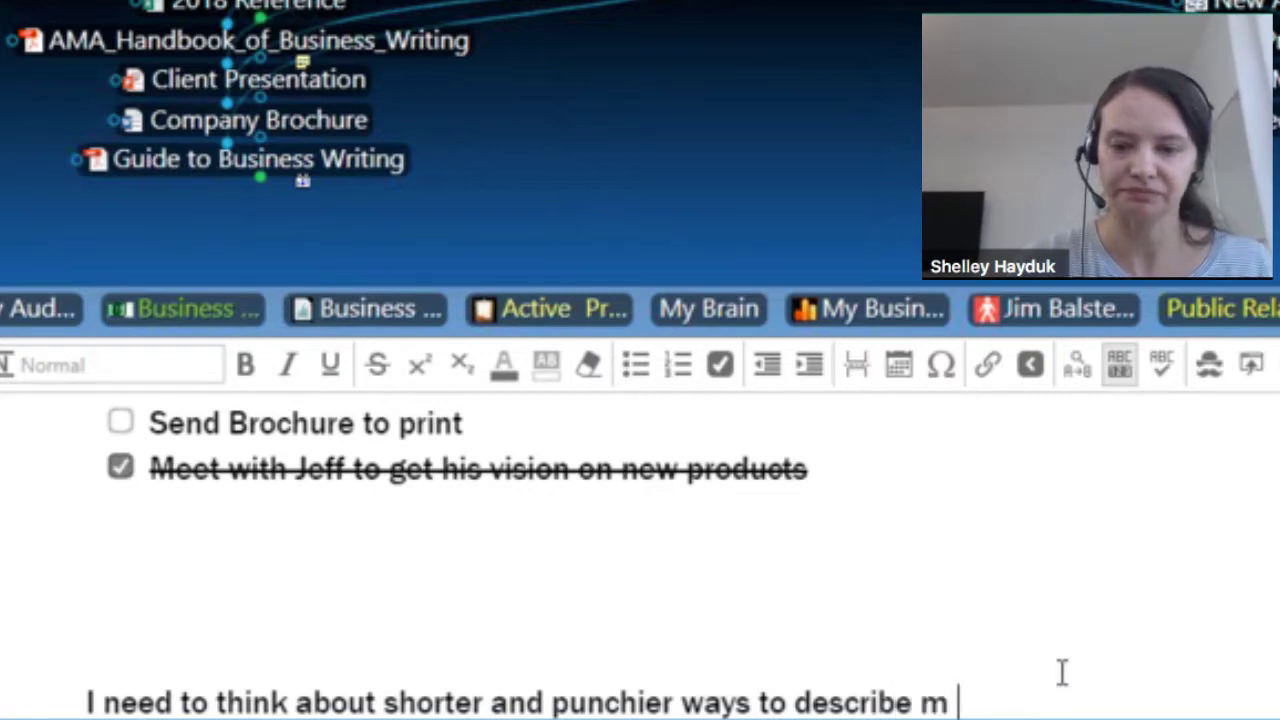
key(BackSpace)
text(y service)
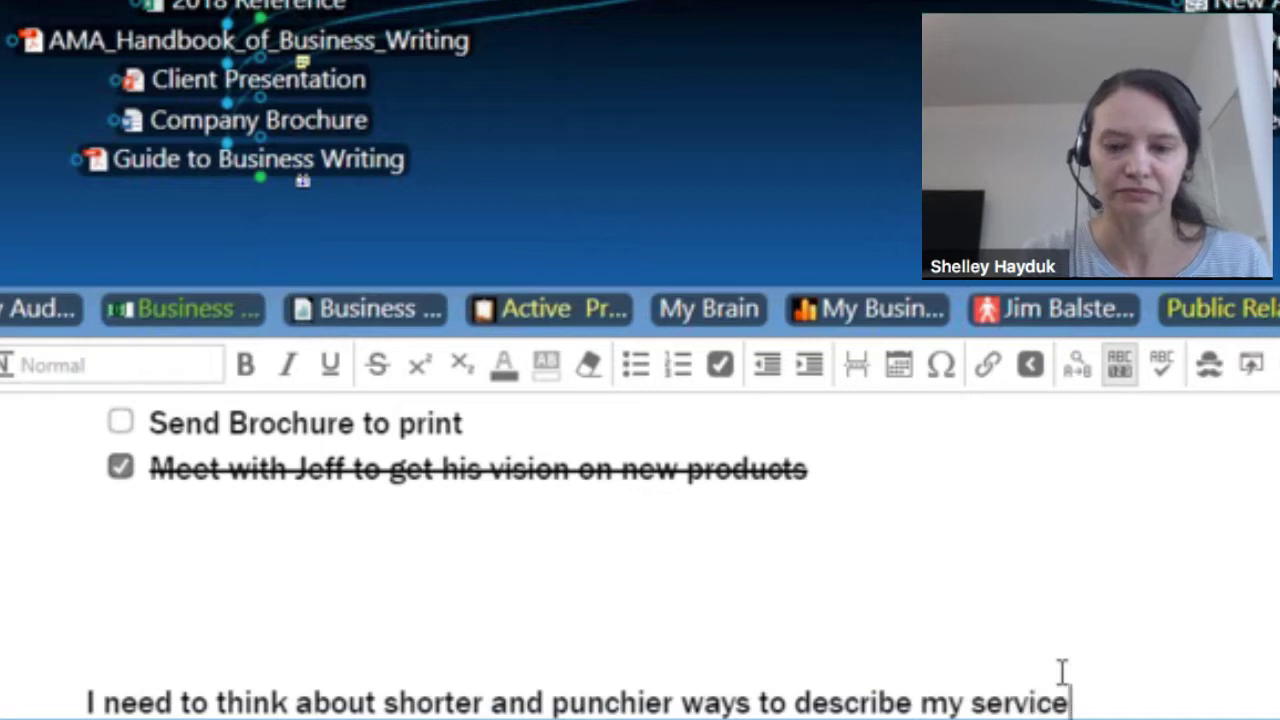
text(s)
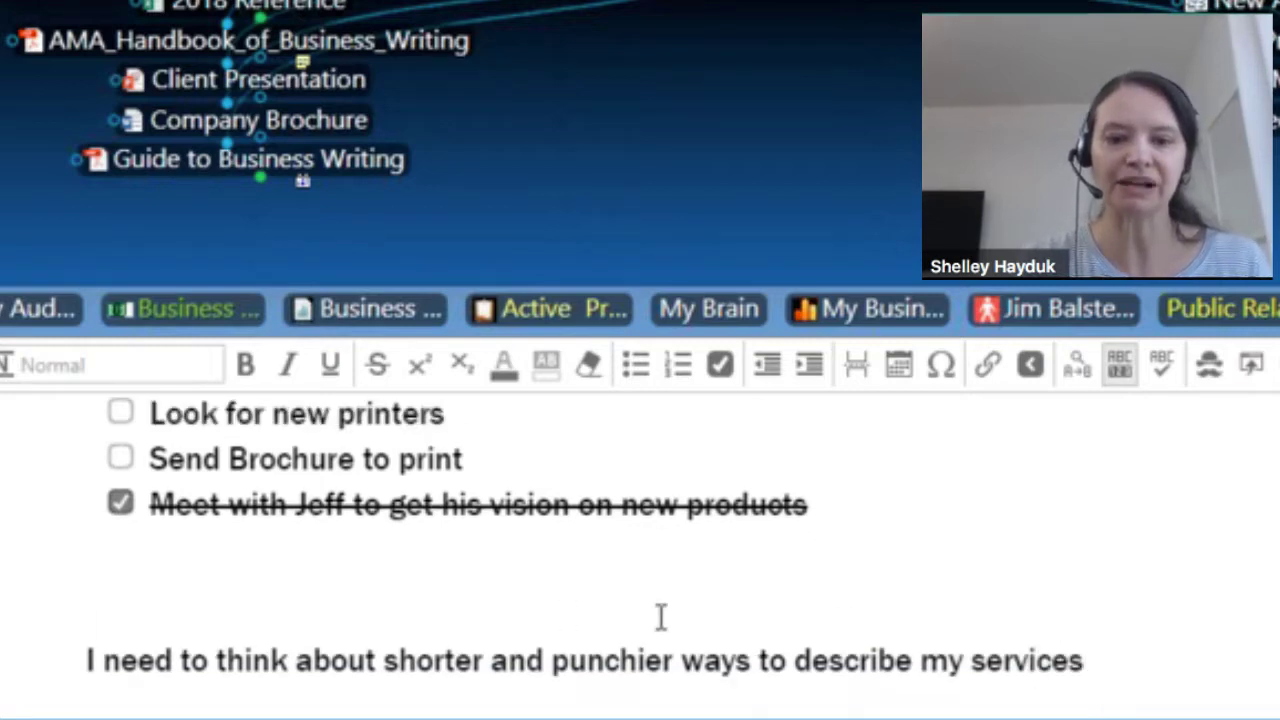
- Move the sentence about describing the services to its own line between the Web designer and legal approval checklist items
double_click(1084, 668)
shift+click(11, 657)
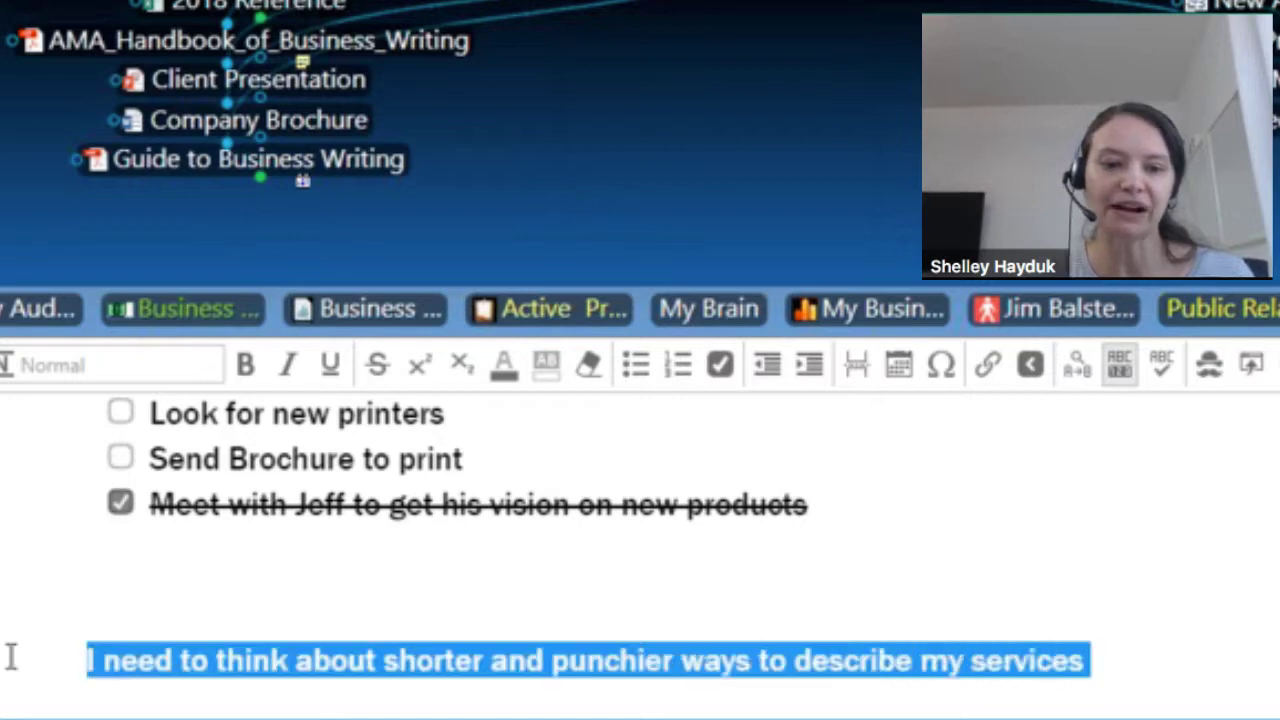
key(Delete)
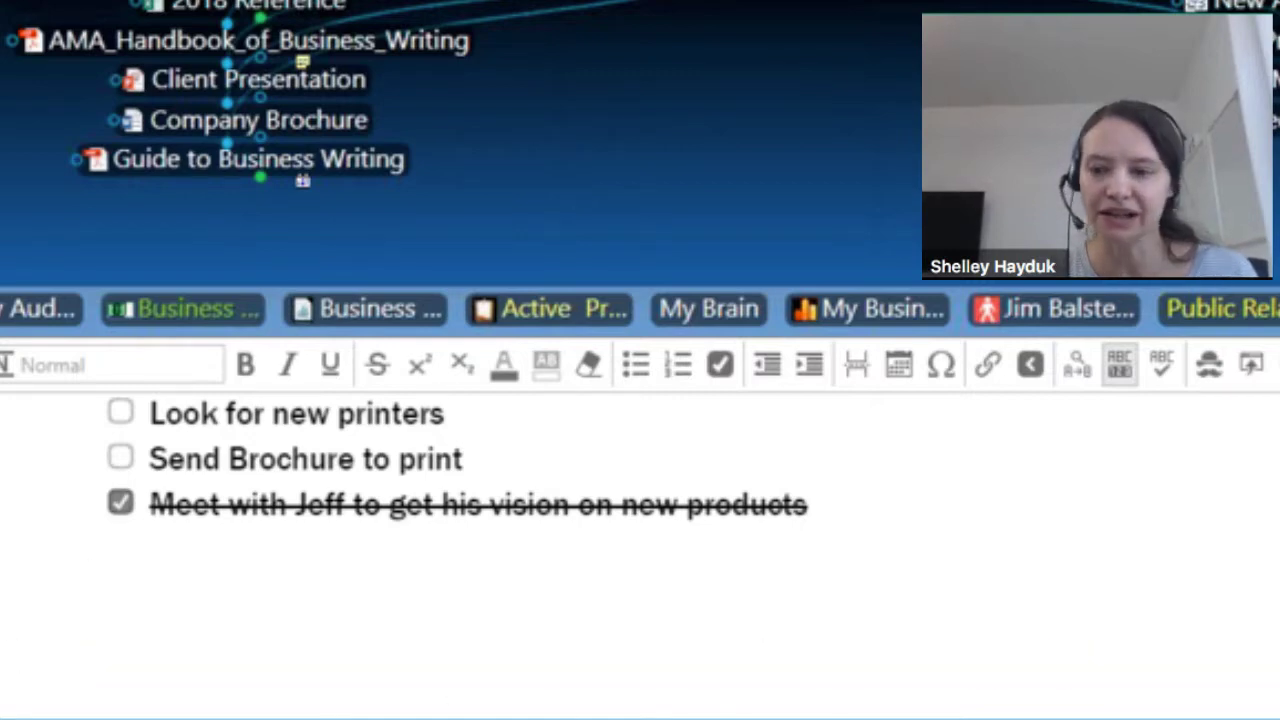
scroll(640, 540, up, 2)
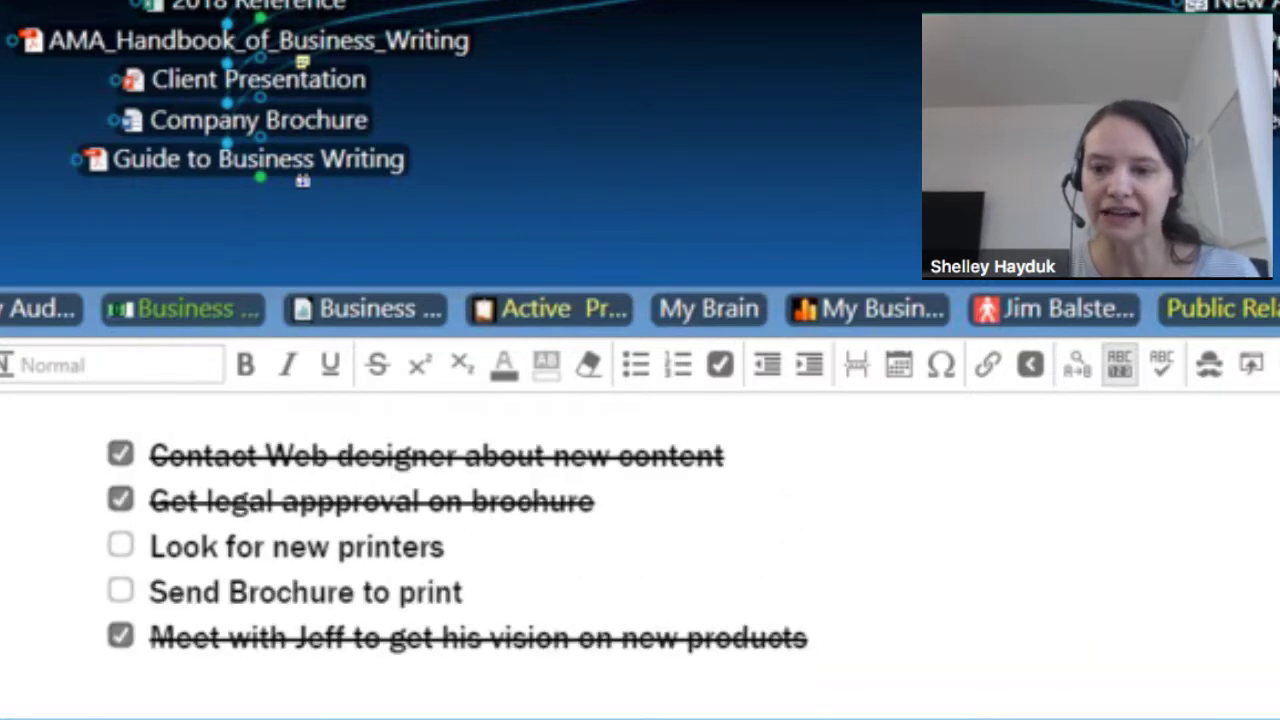
click(569, 403)
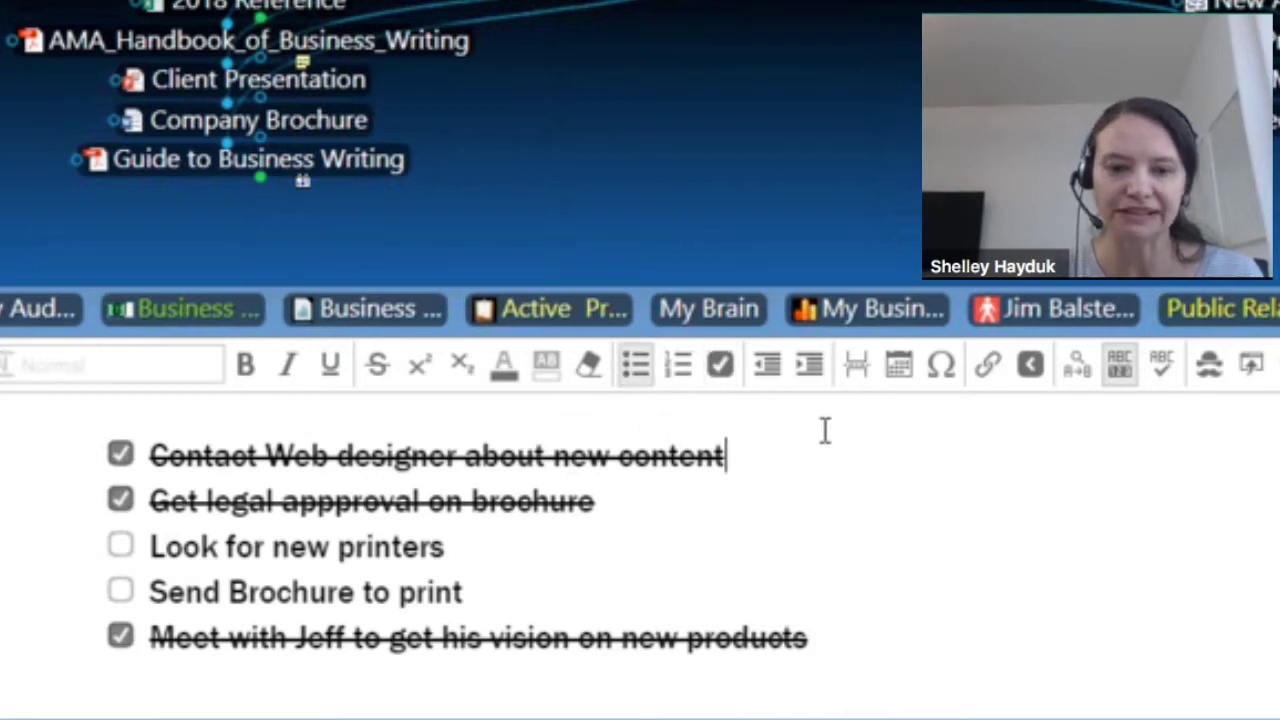
key(Return)
key(ctrl+z)
key(ctrl+z)
- Make the moved sentence bold and delete the "Contact Web designer about new content" checklist item above it
drag(1119, 540, 90, 530)
click(243, 366)
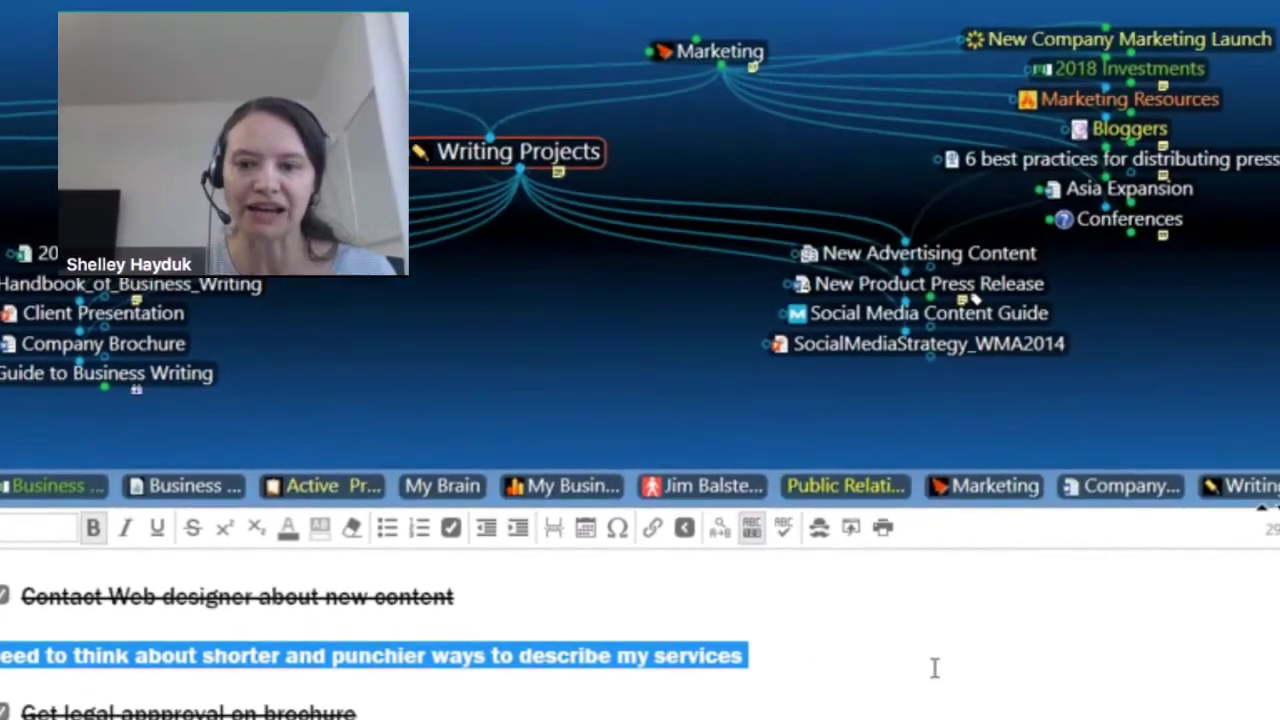
click(1112, 542)
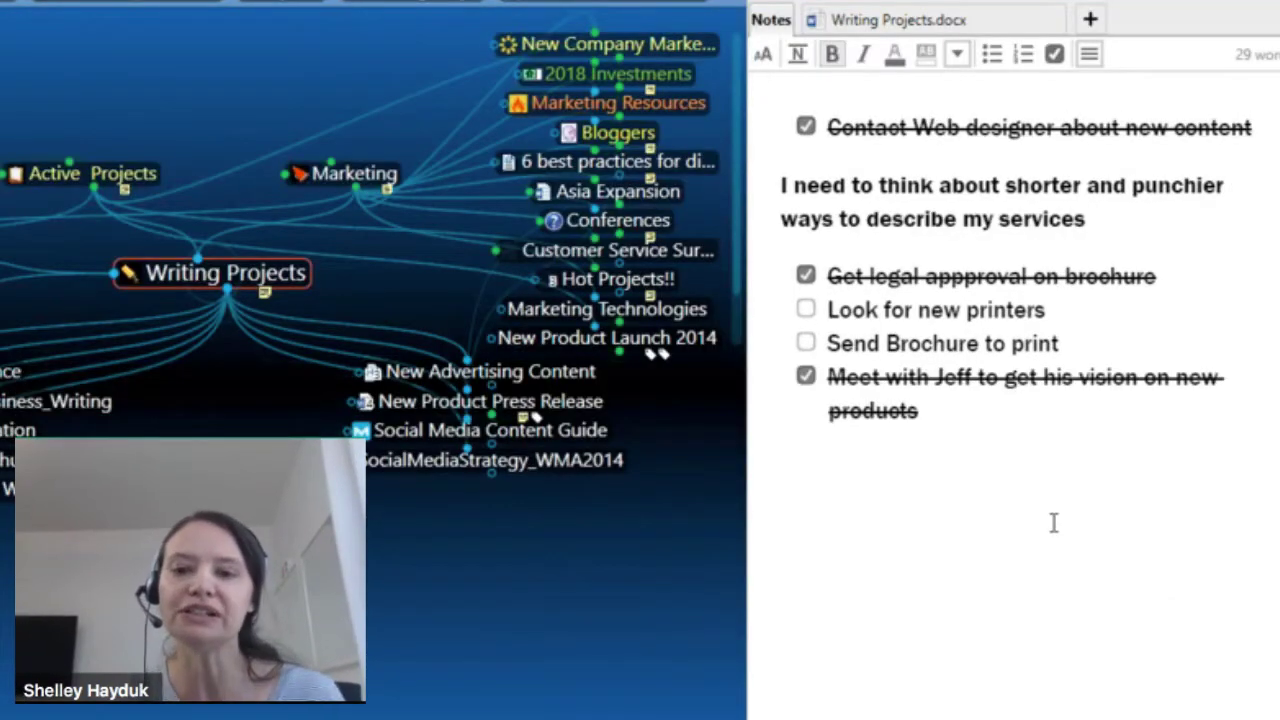
drag(1265, 127, 785, 120)
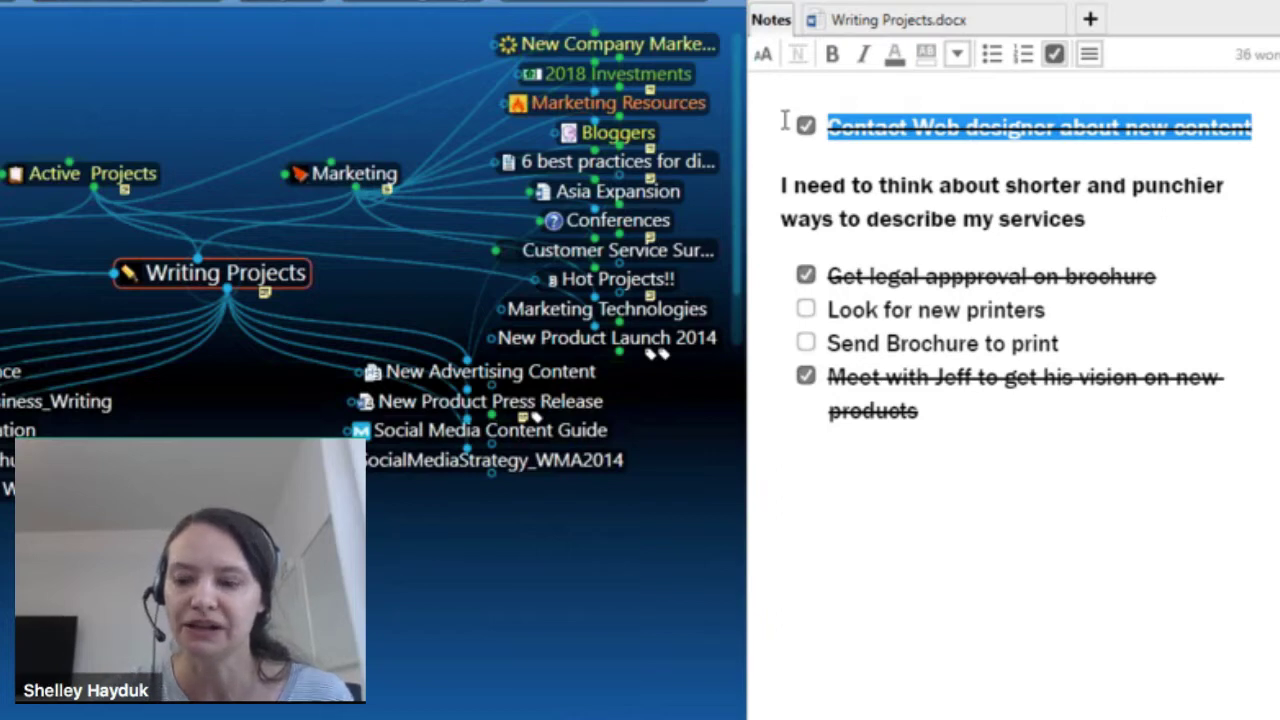
key(BackSpace)
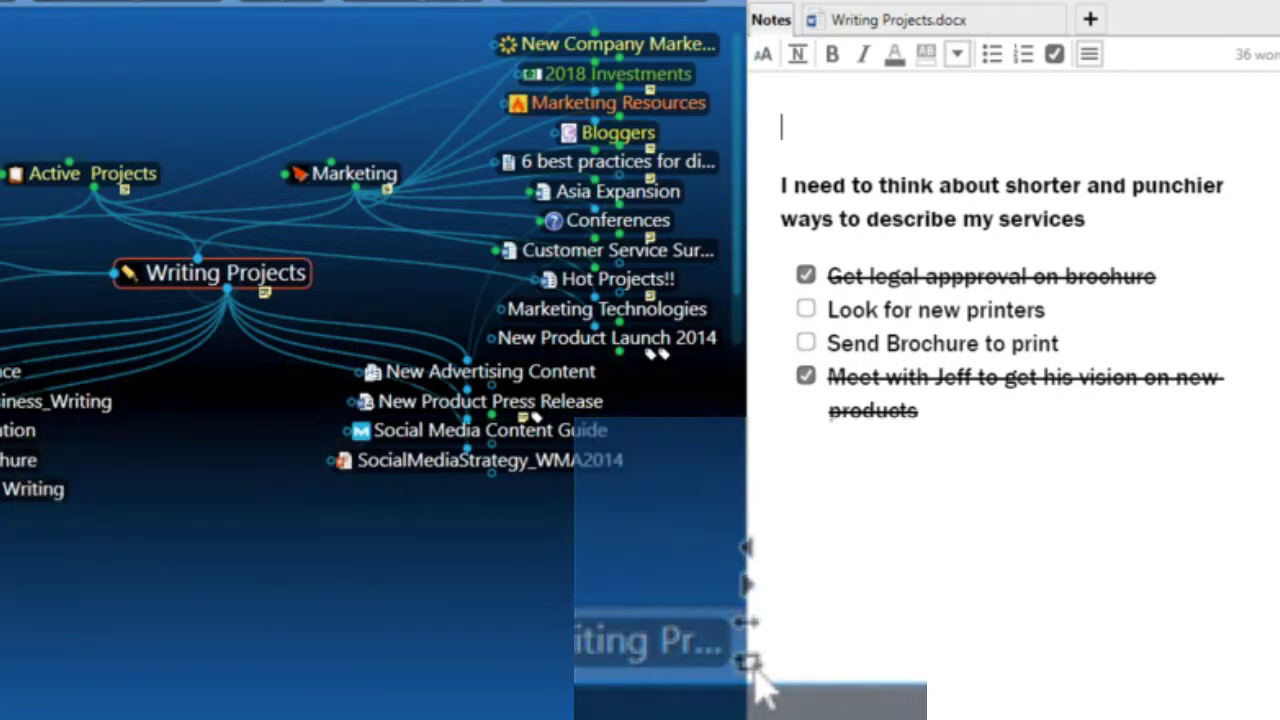
- Switch the layout so the notes area sits beneath the map, and open the options for adding an attachment to Writing Projects
click(750, 662)
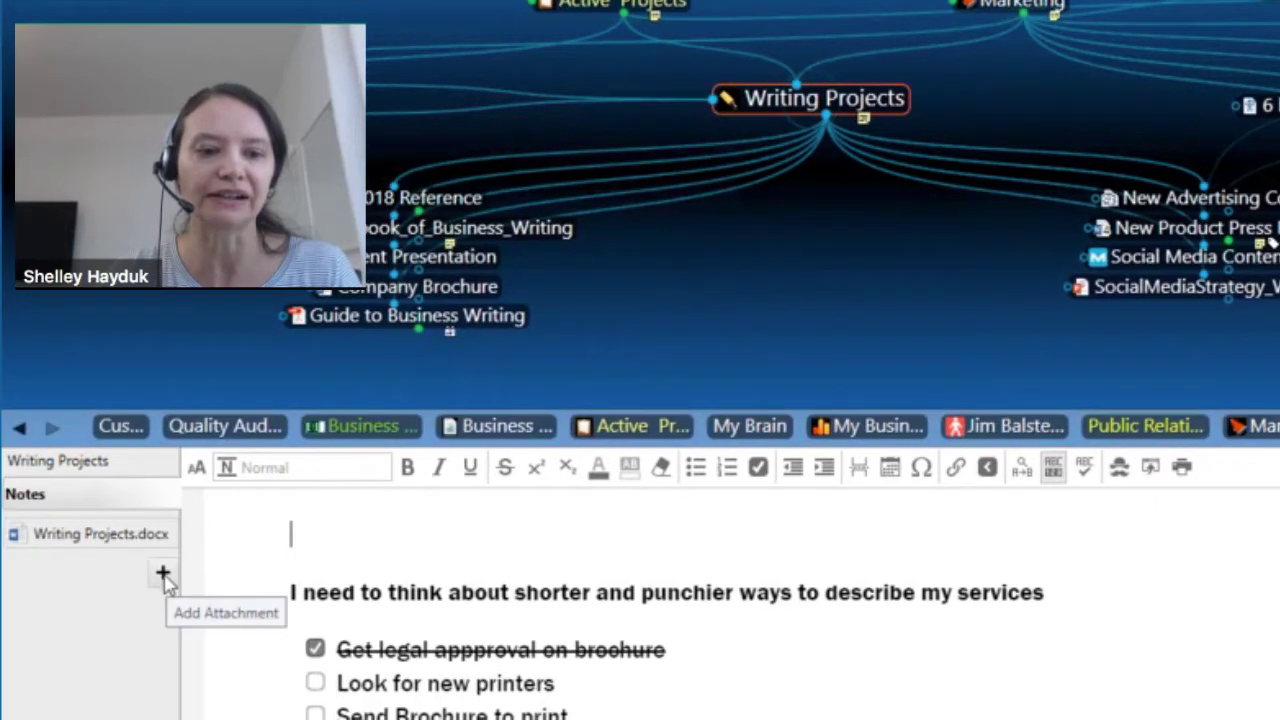
click(163, 574)
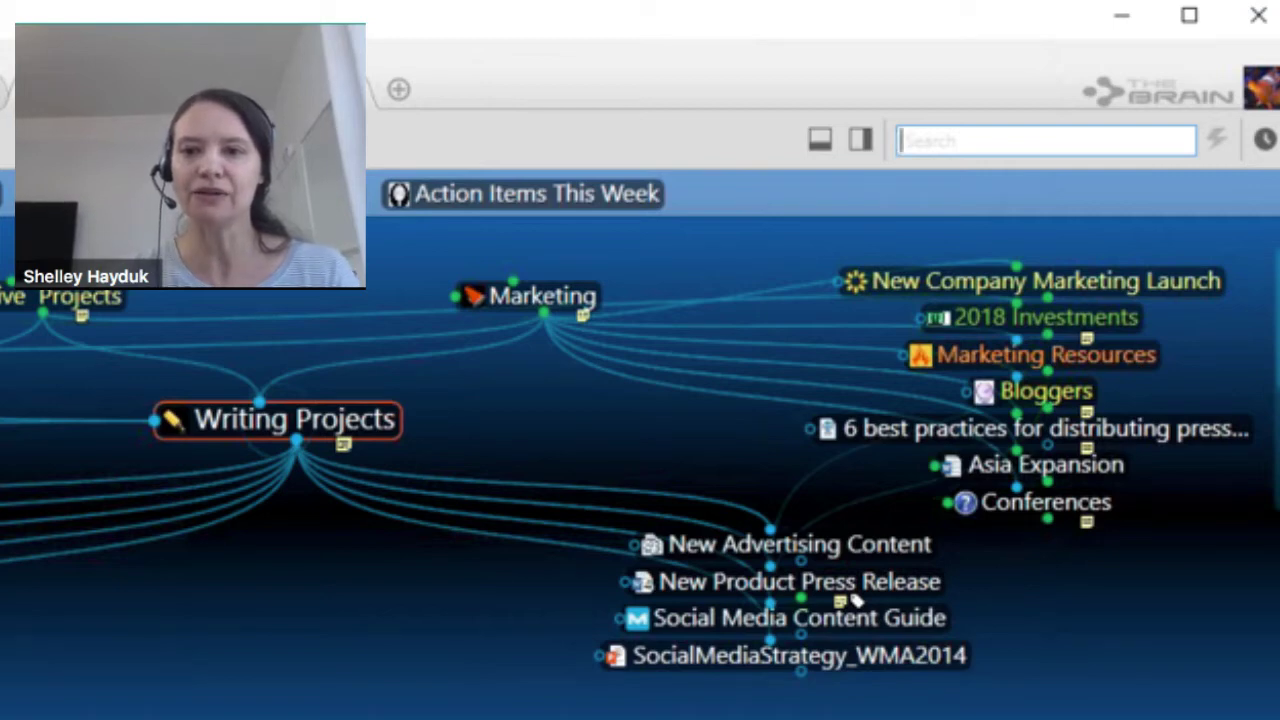
- Search the map for "social" and activate the Social Media Content Guide thought from the matches
text(dso)
key(BackSpace)
key(BackSpace)
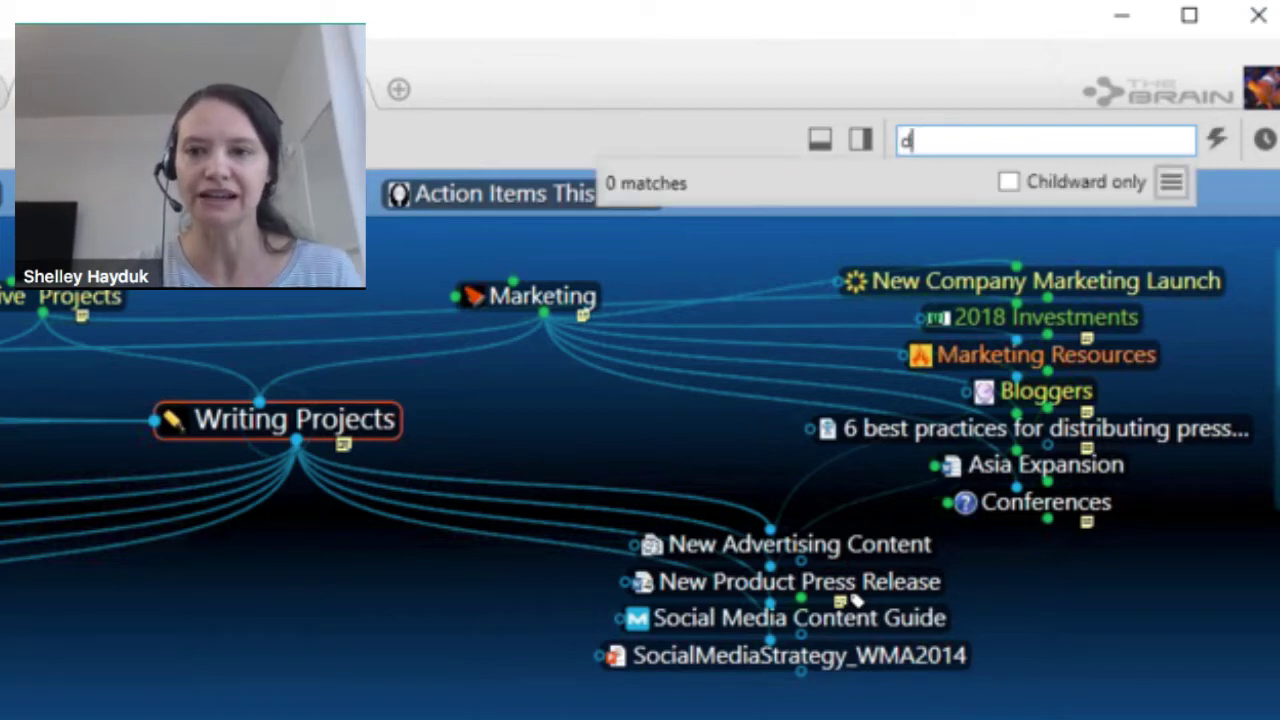
key(BackSpace)
text(social)
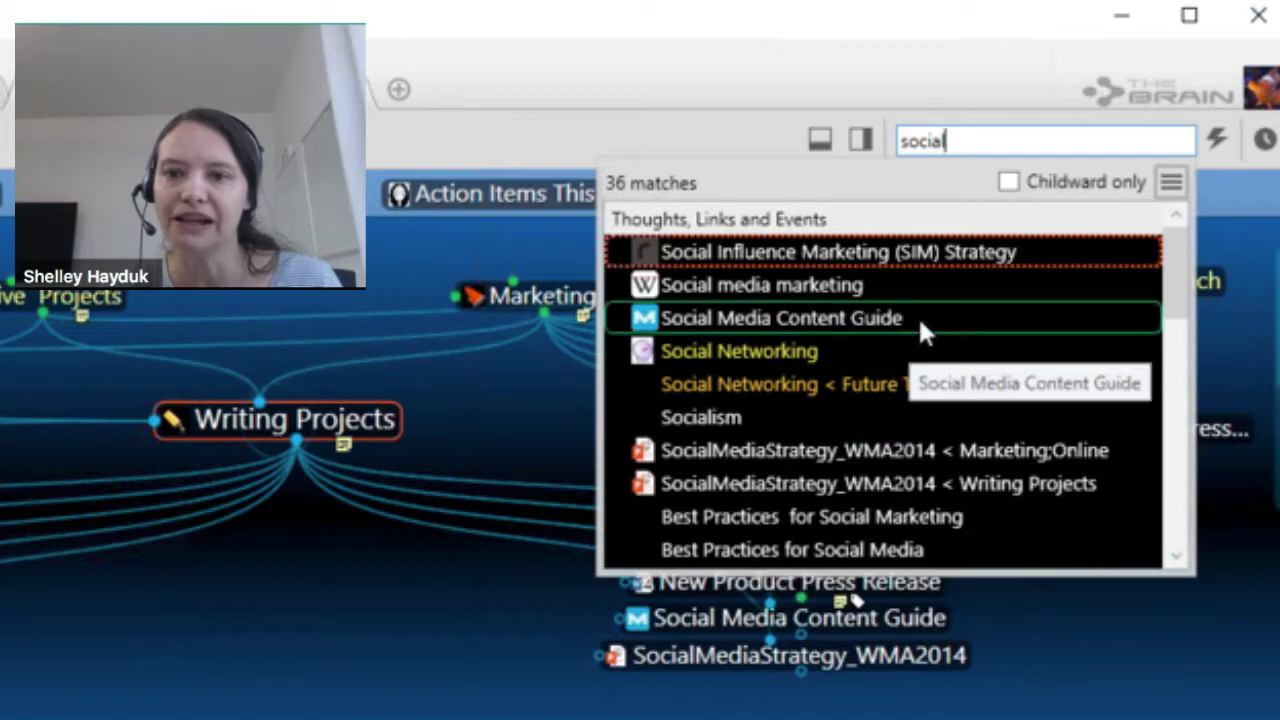
click(840, 317)
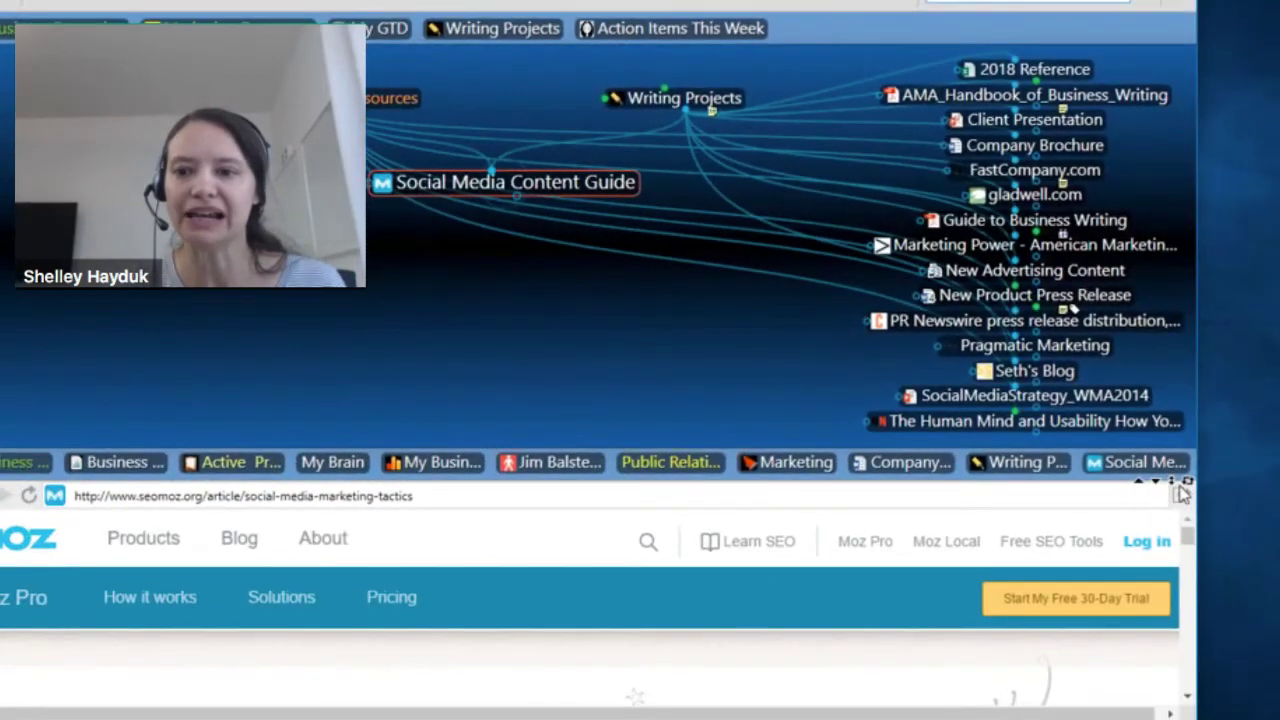
- Switch the layout to show the web page content beside the map, and widen the content area
click(1182, 493)
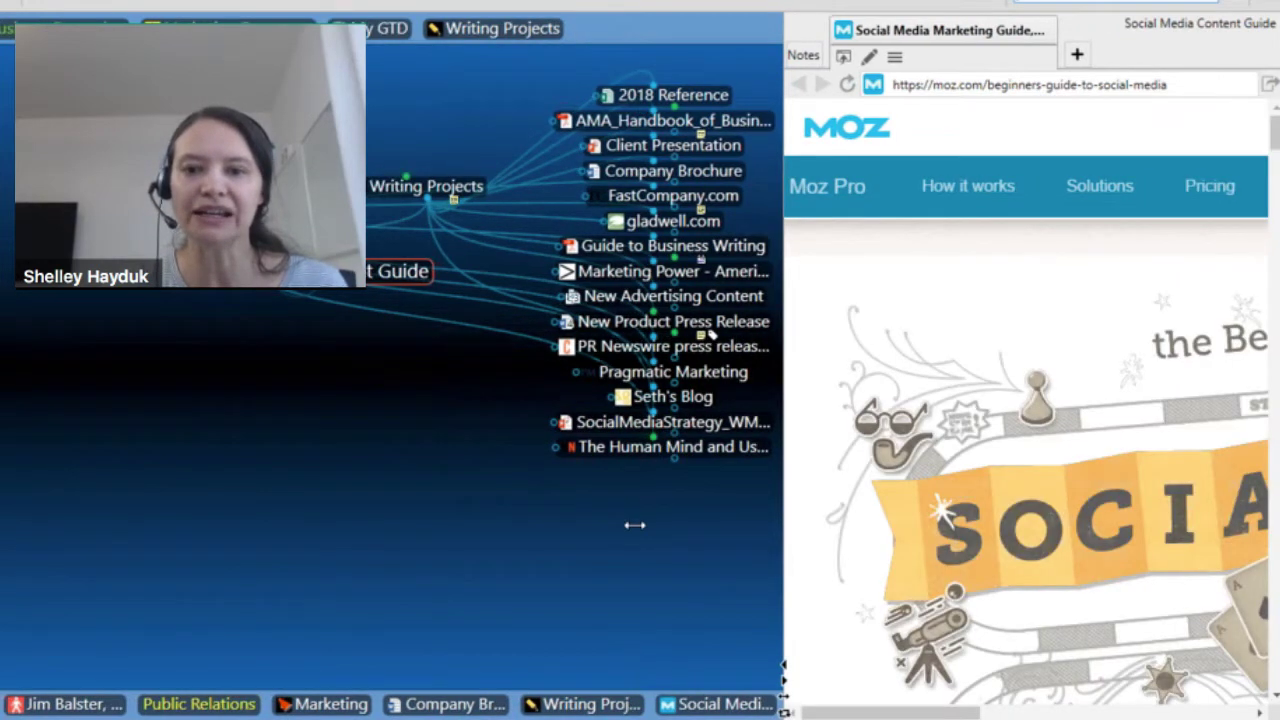
drag(634, 524, 622, 525)
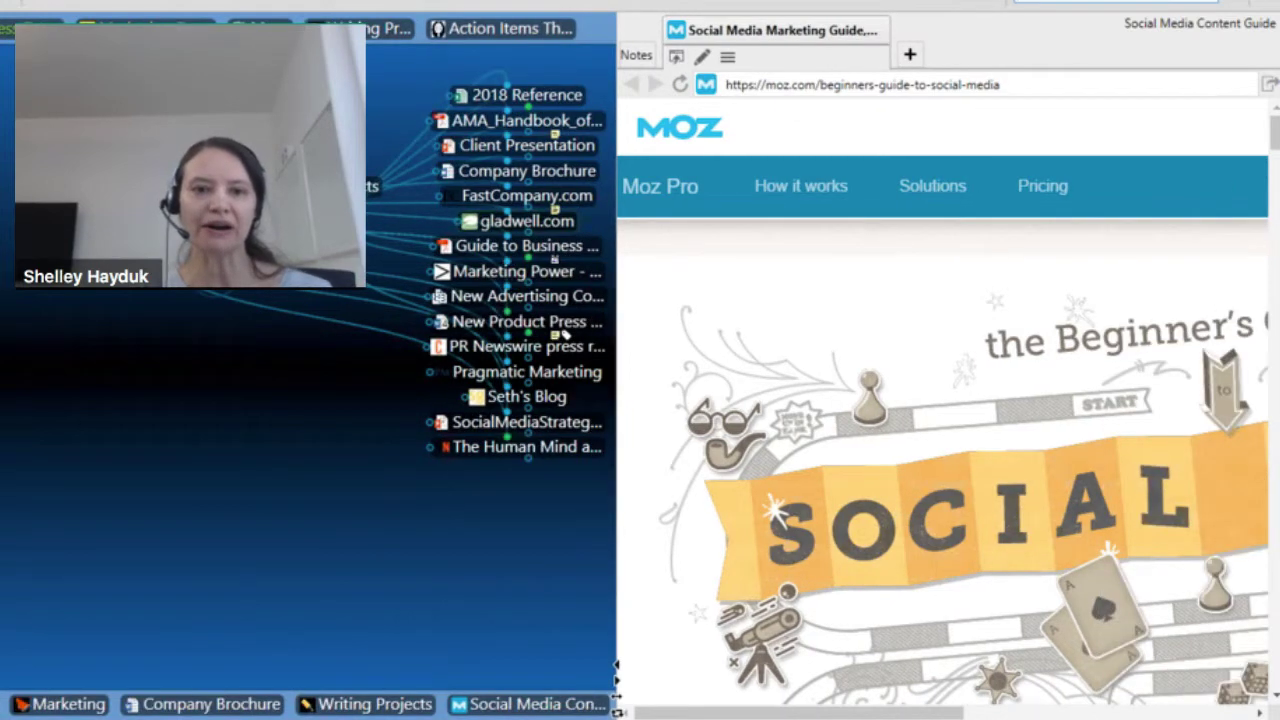
- Navigate through Marketing Resources, The Human Mind and Usability, and Mobile Content Is Twice as Difficult to Jakob Nielsen's Newsletter, and open its web page
key(alt+Left)
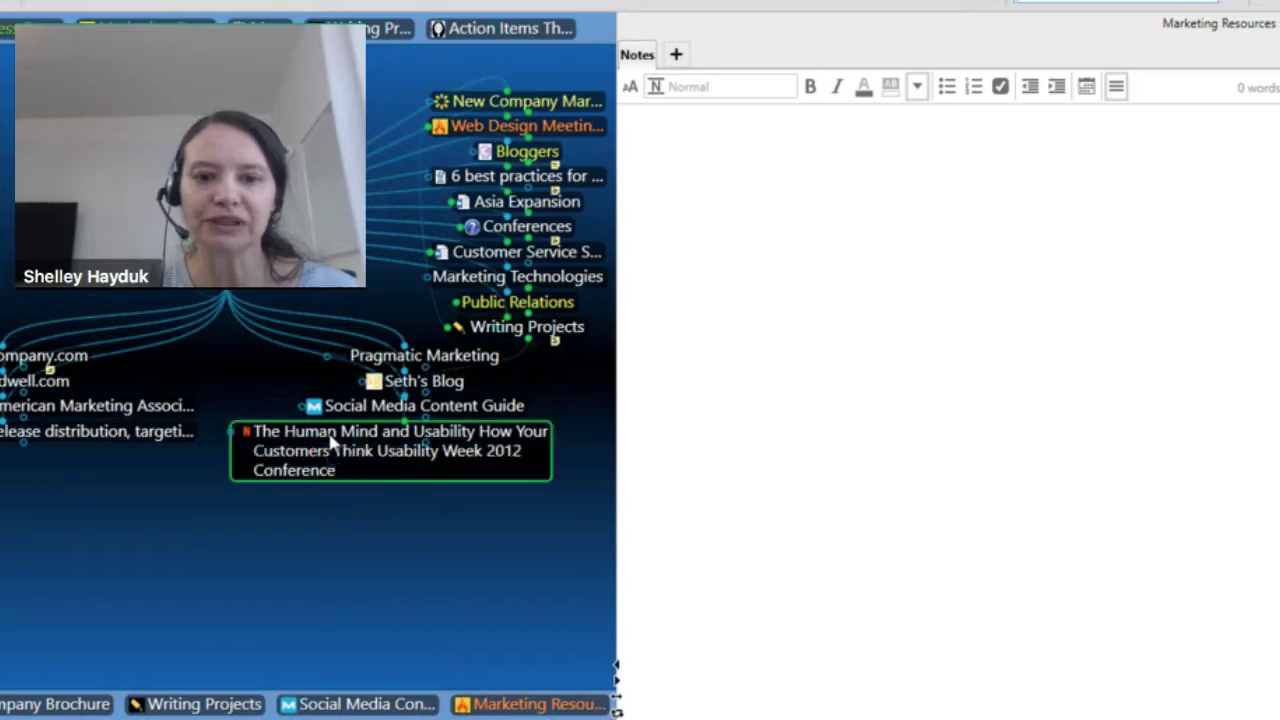
click(333, 431)
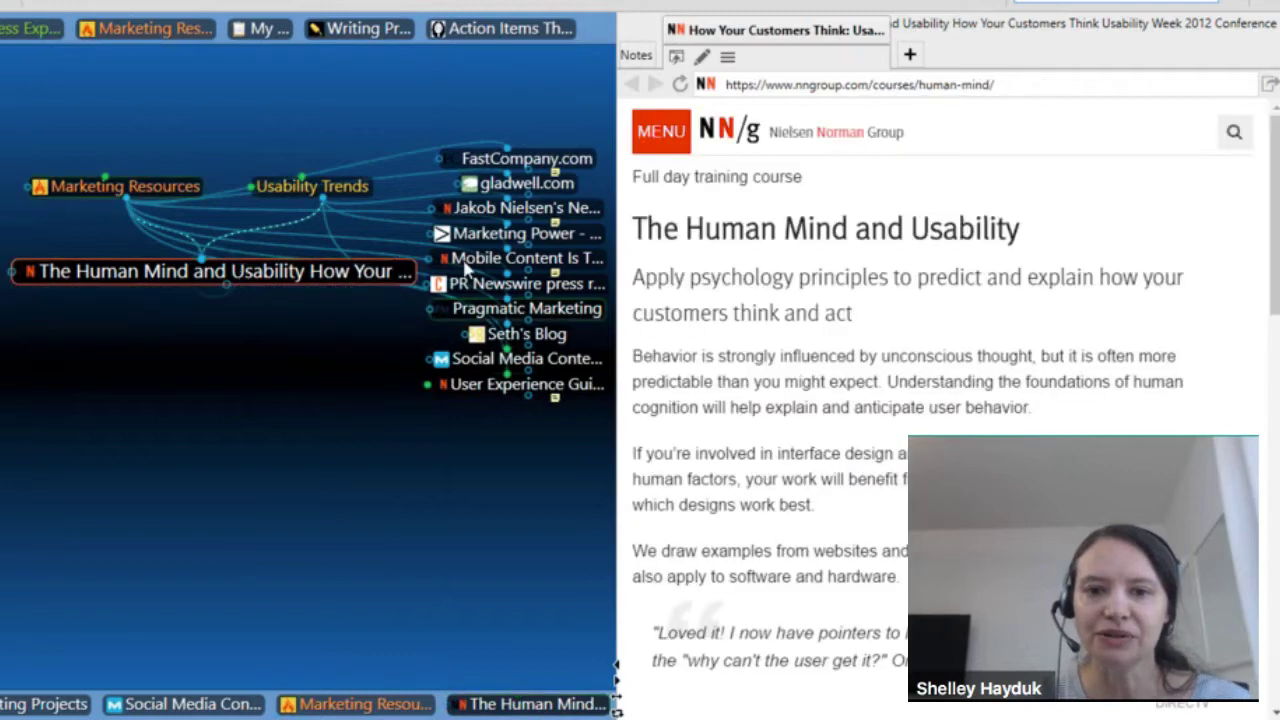
click(490, 262)
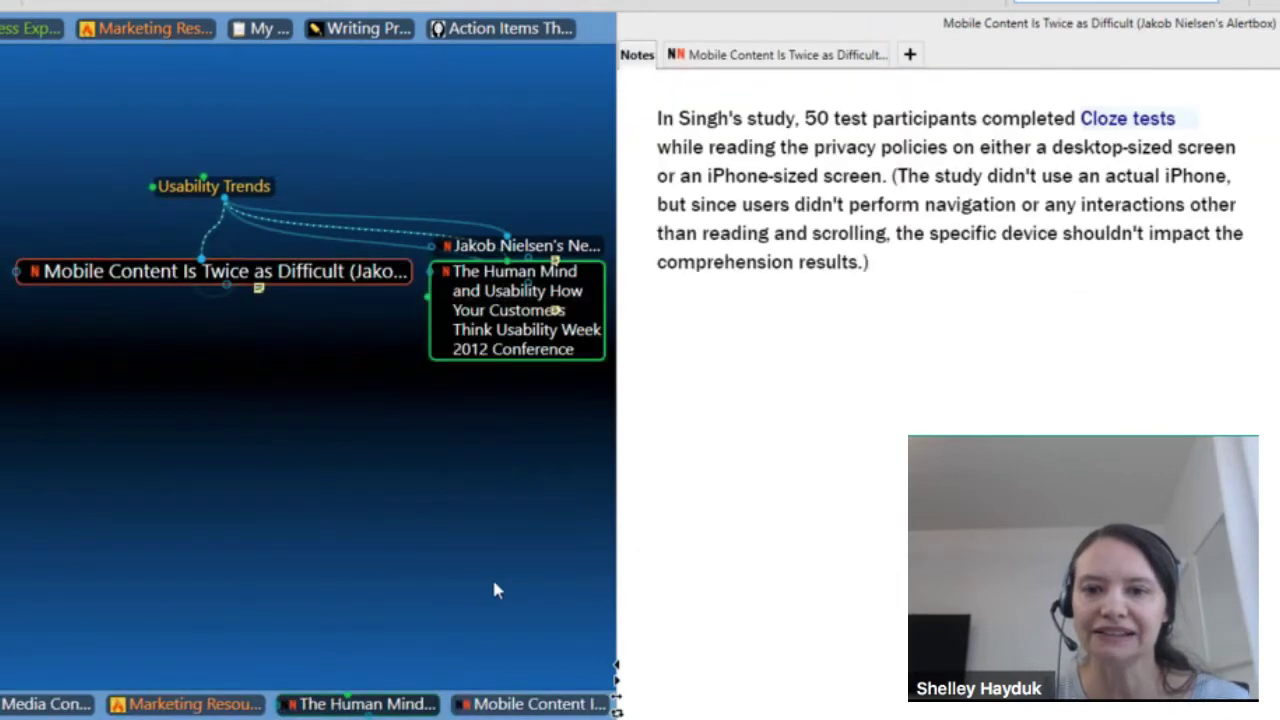
click(506, 256)
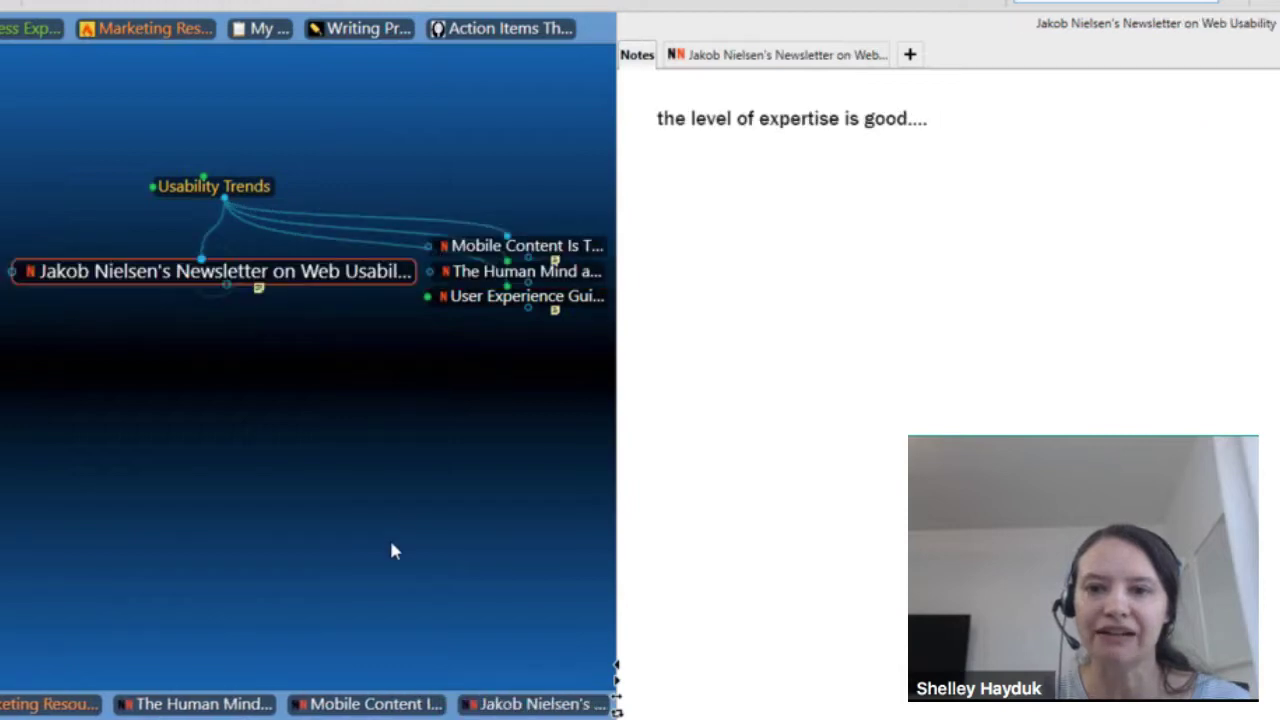
click(750, 58)
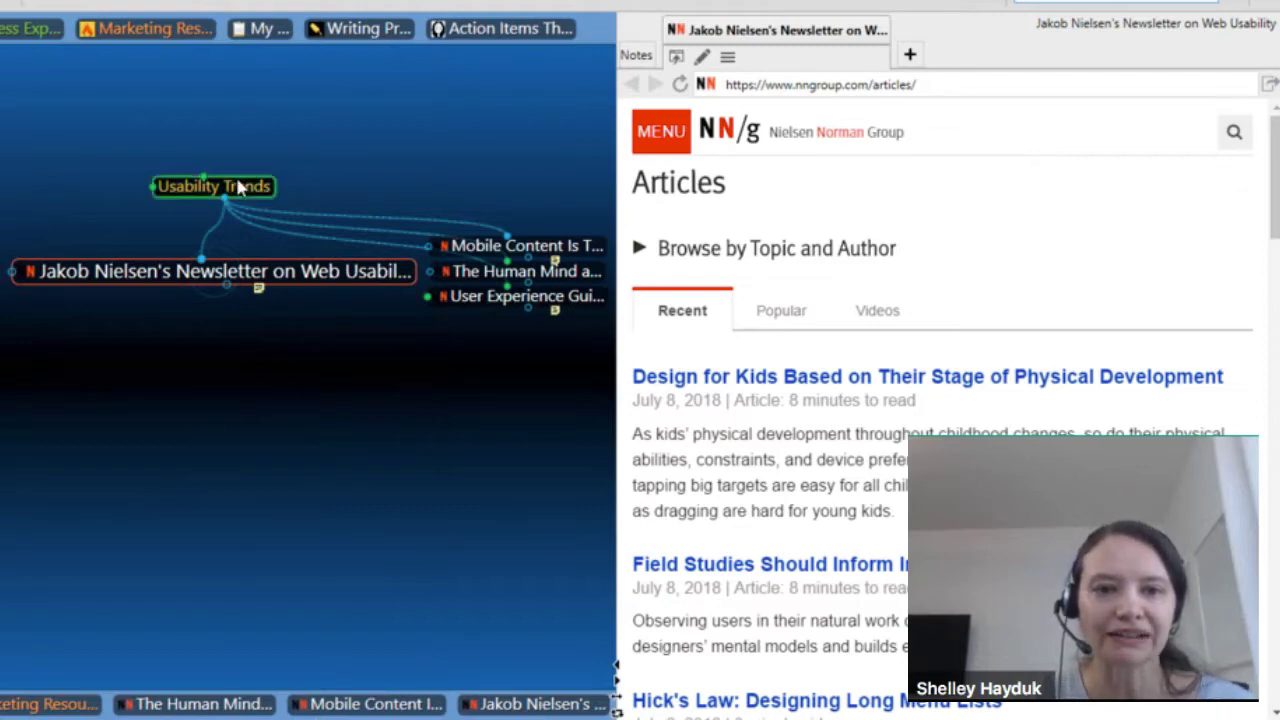
- Go back to Writing Projects with a wider map area beside the notes, and make Active Projects the active thought
drag(12, 280, 362, 48)
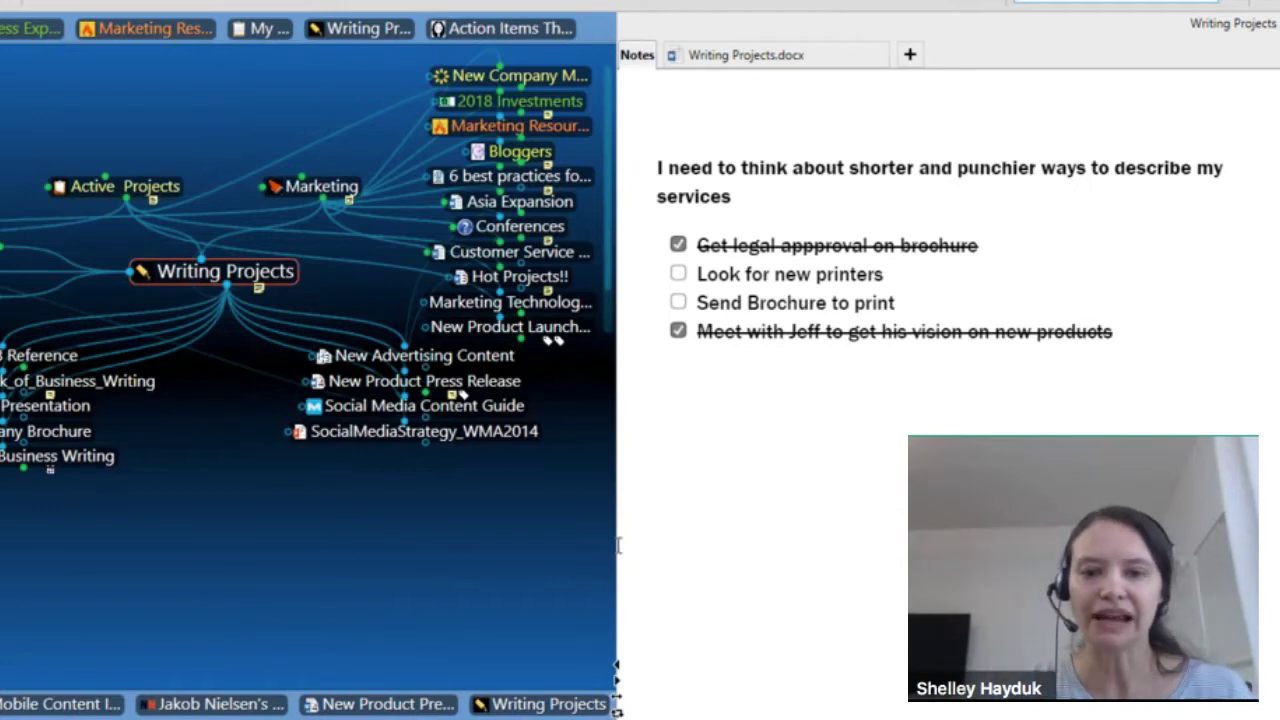
drag(698, 544, 830, 535)
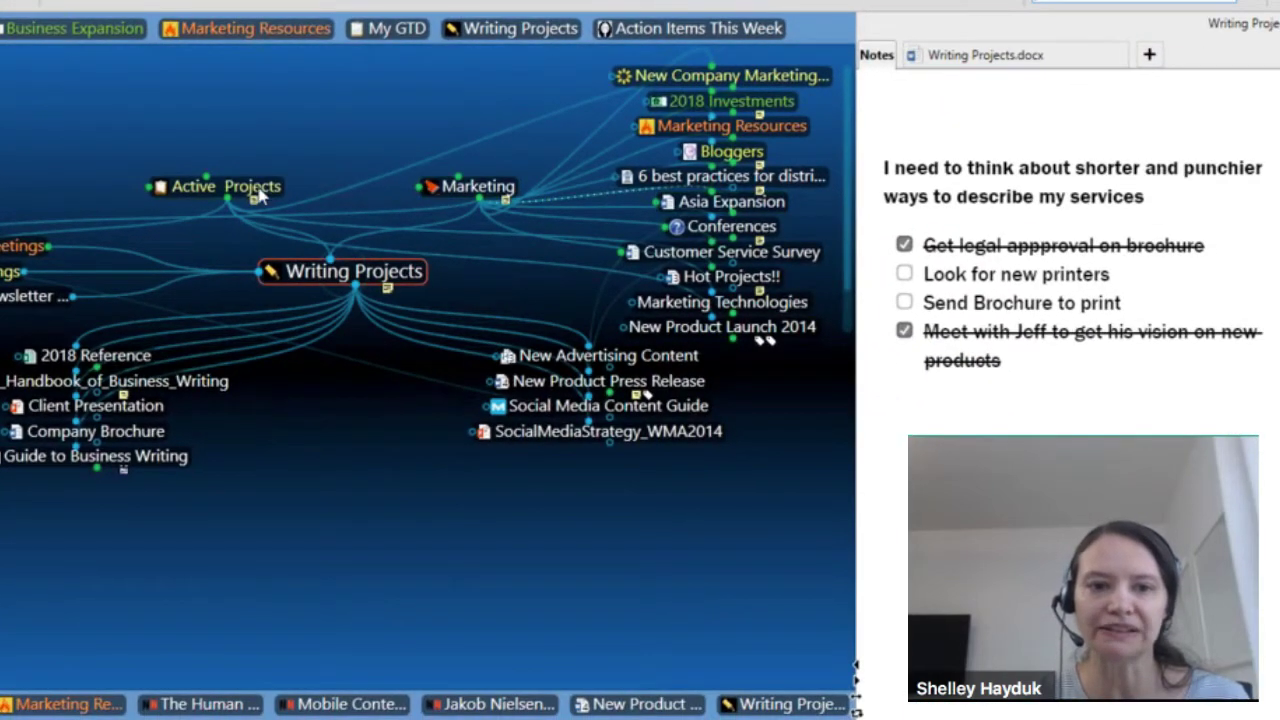
click(258, 195)
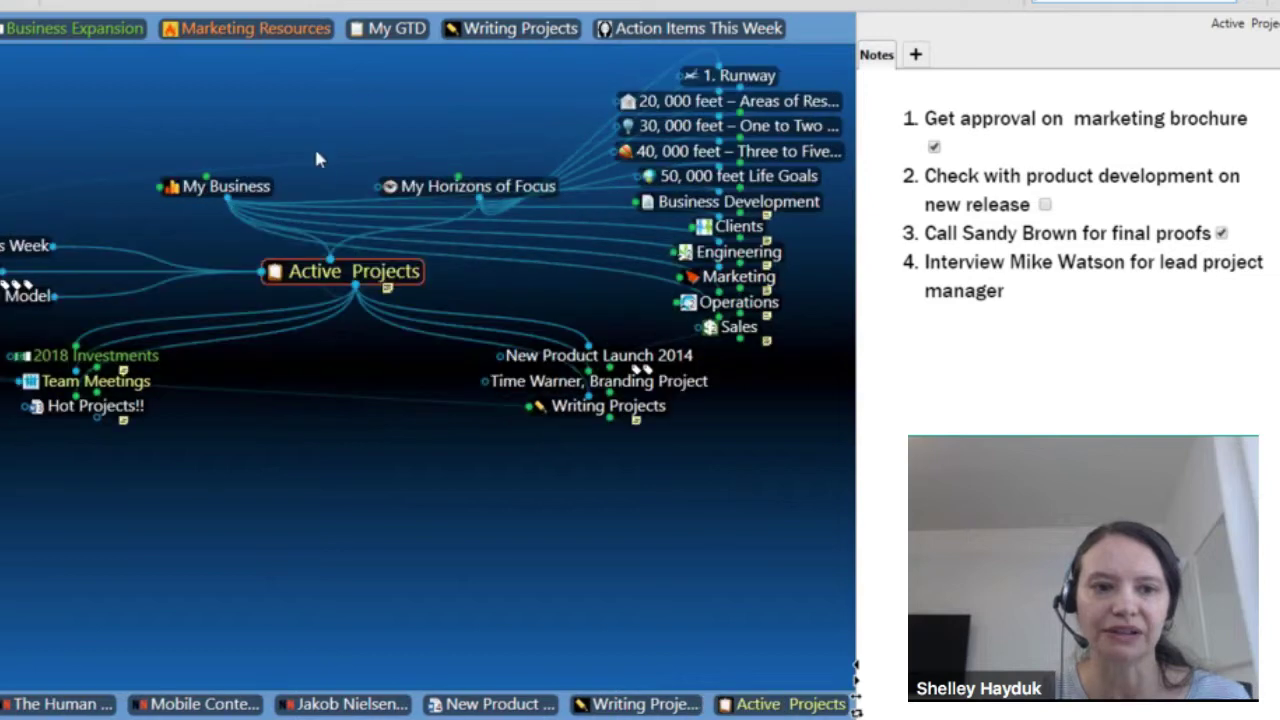
- Navigate through My Horizons of Focus, My GTD, Personal, Personal Organization and House Projects to make Kitchens Renovation the active thought
click(452, 188)
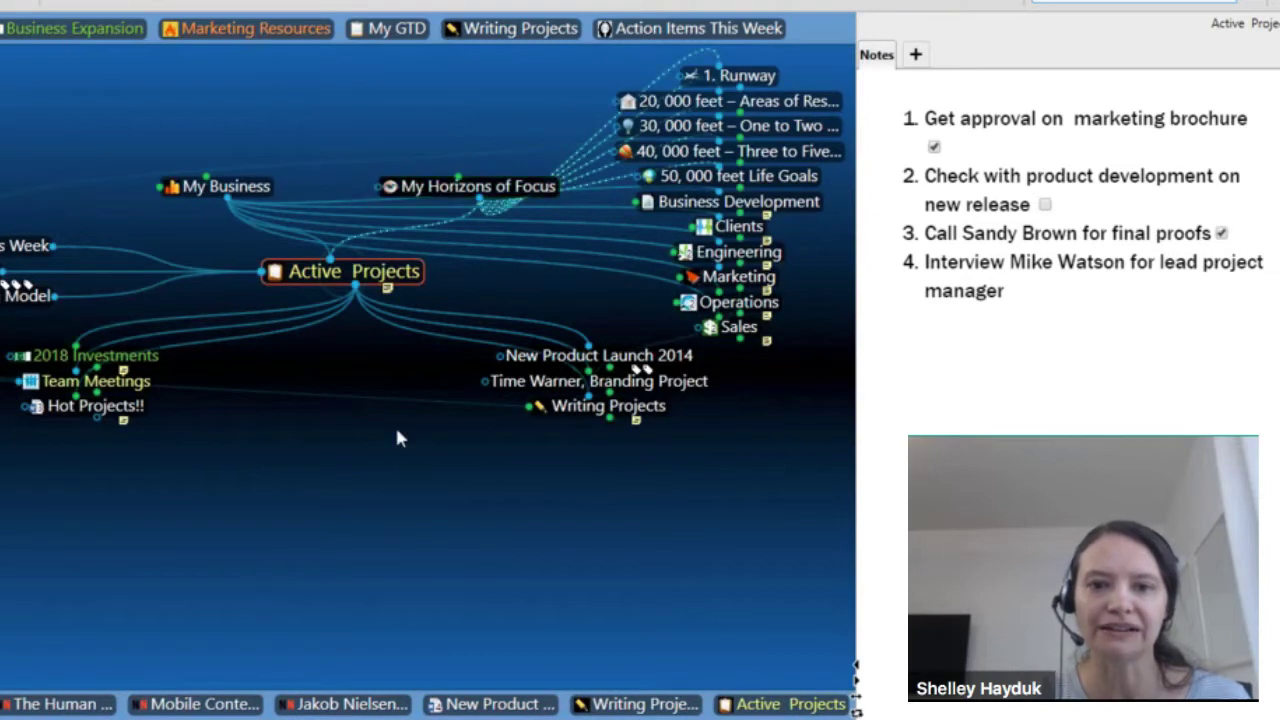
click(383, 187)
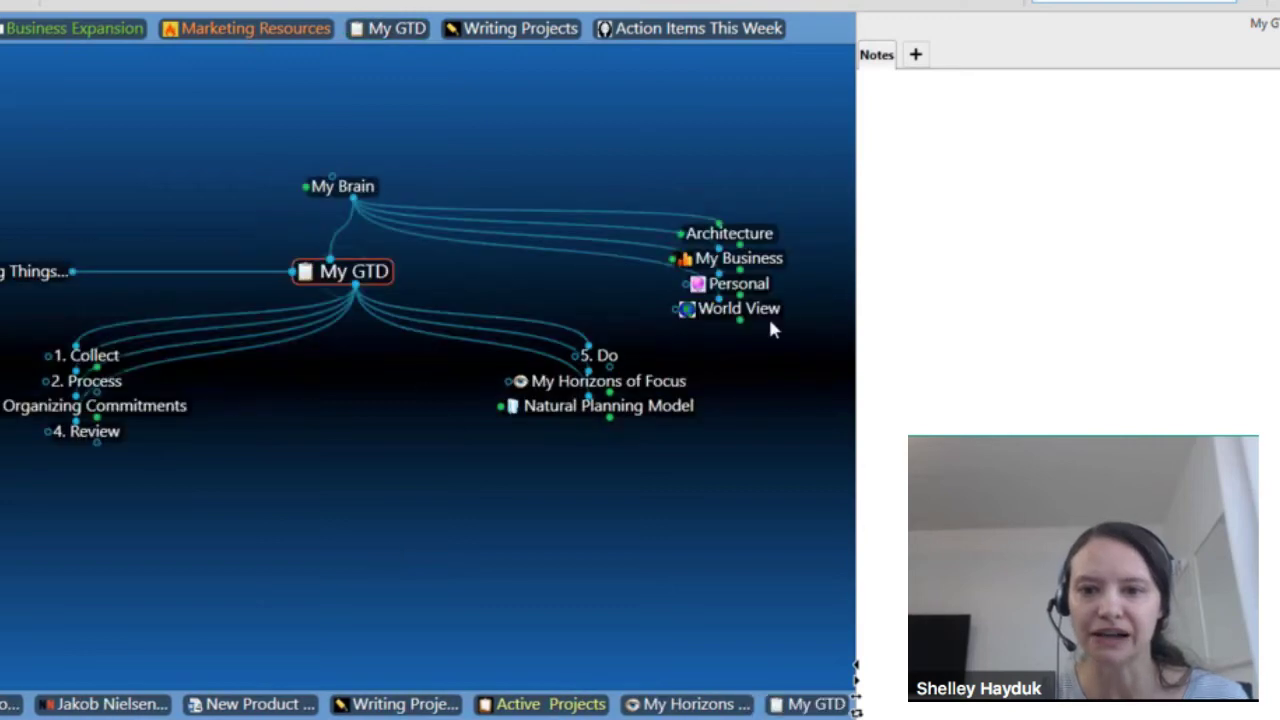
click(740, 284)
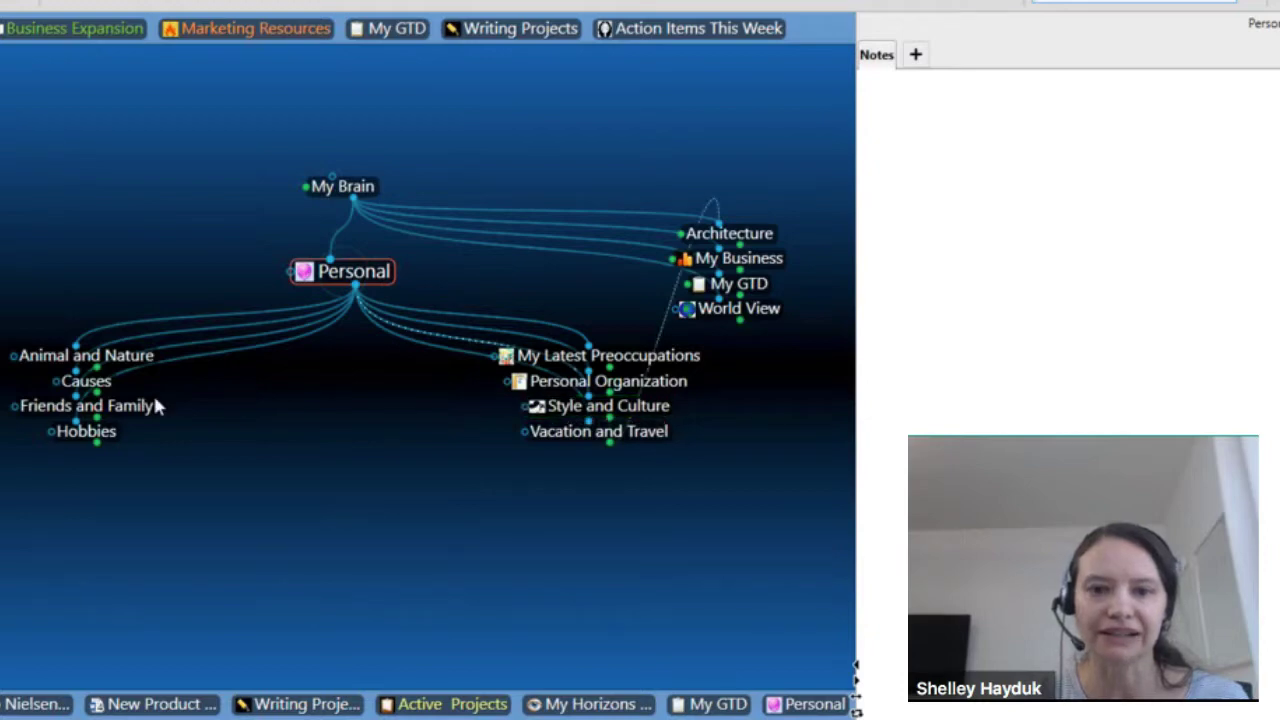
click(615, 383)
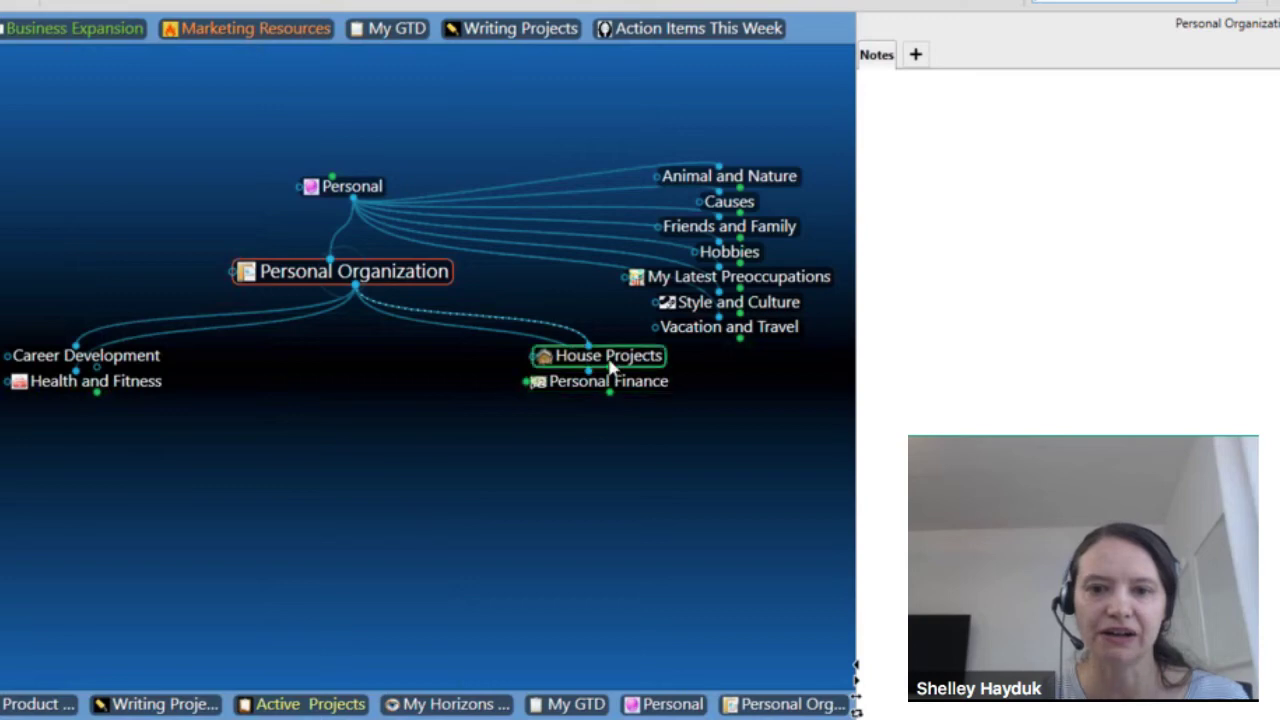
key(Return)
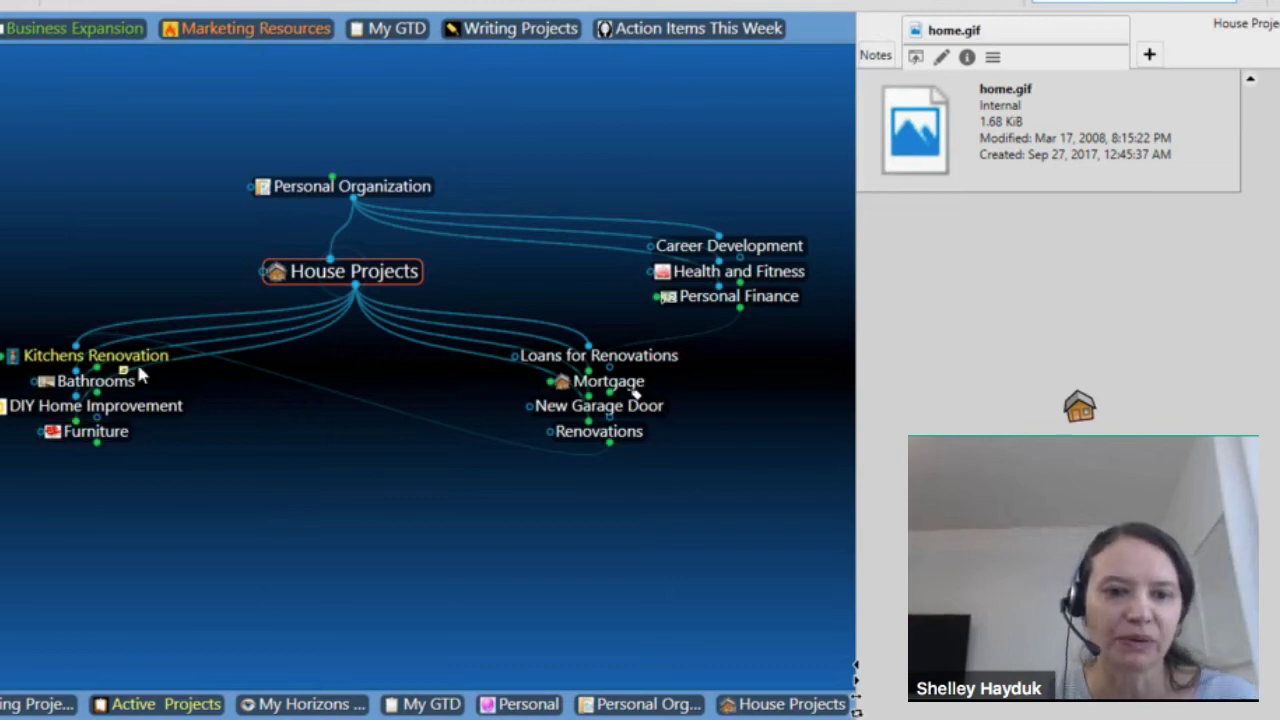
key(Return)
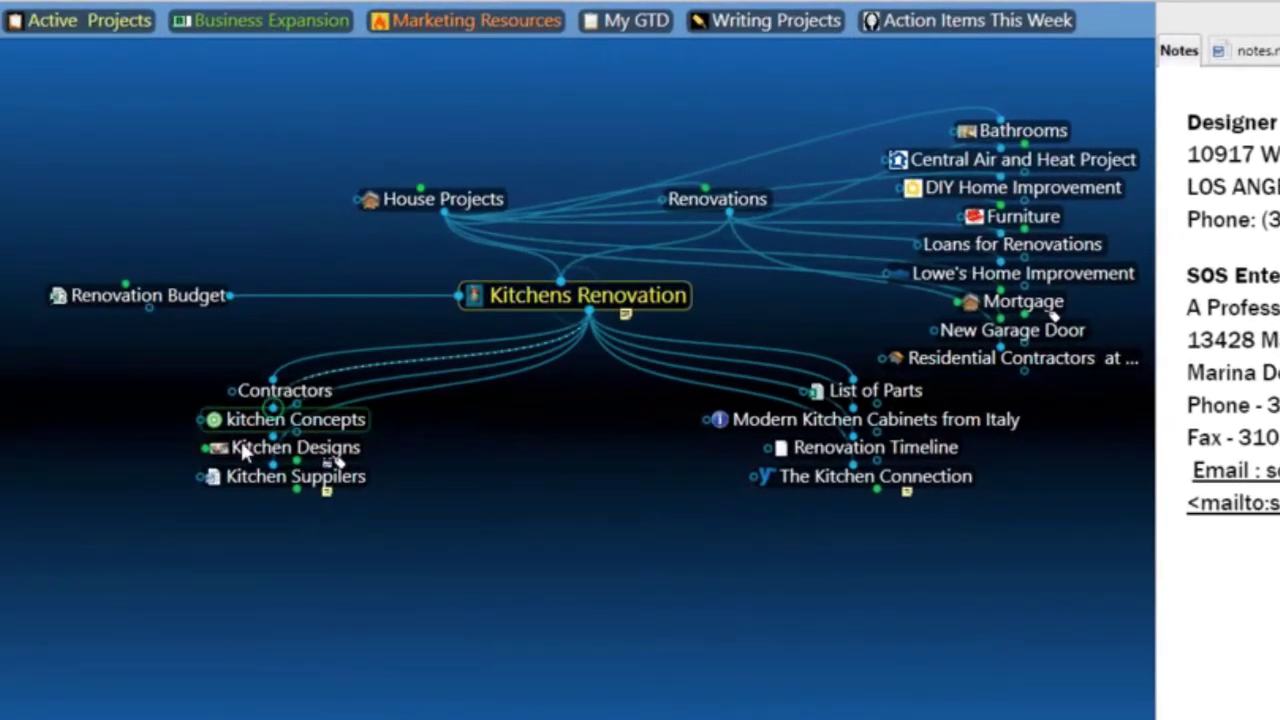
mouse_move(105, 408)
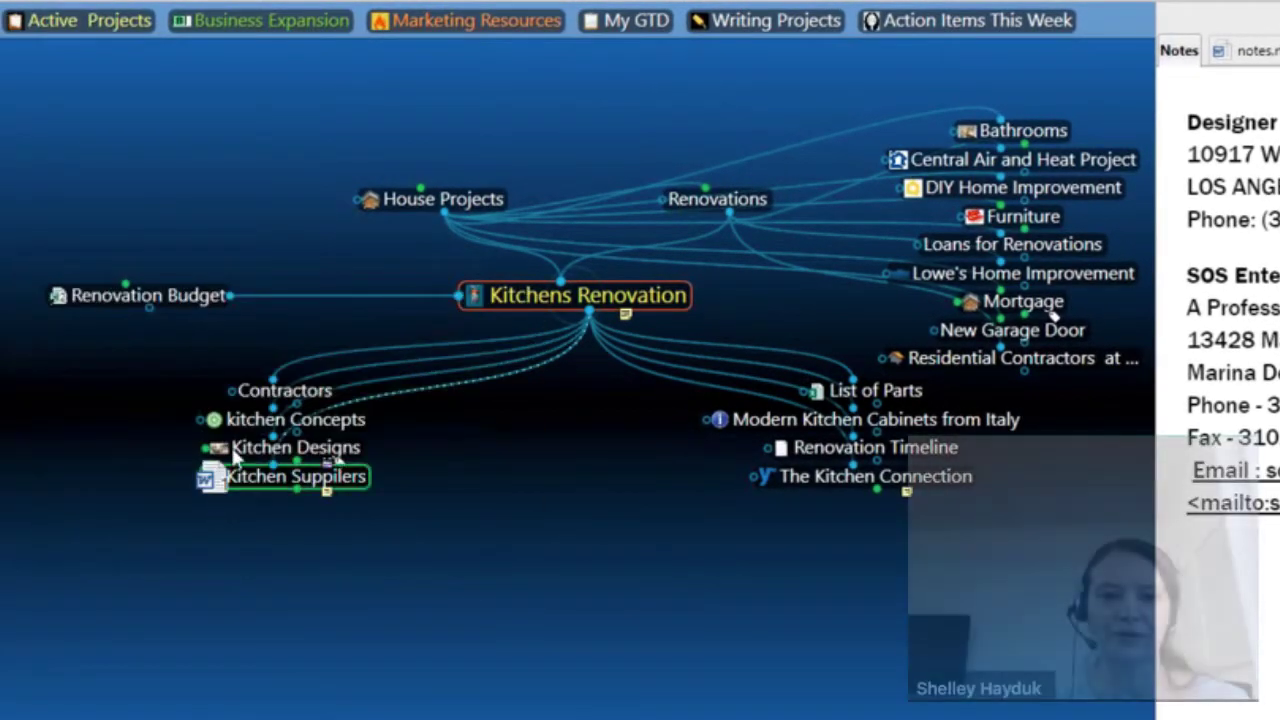
mouse_move(222, 455)
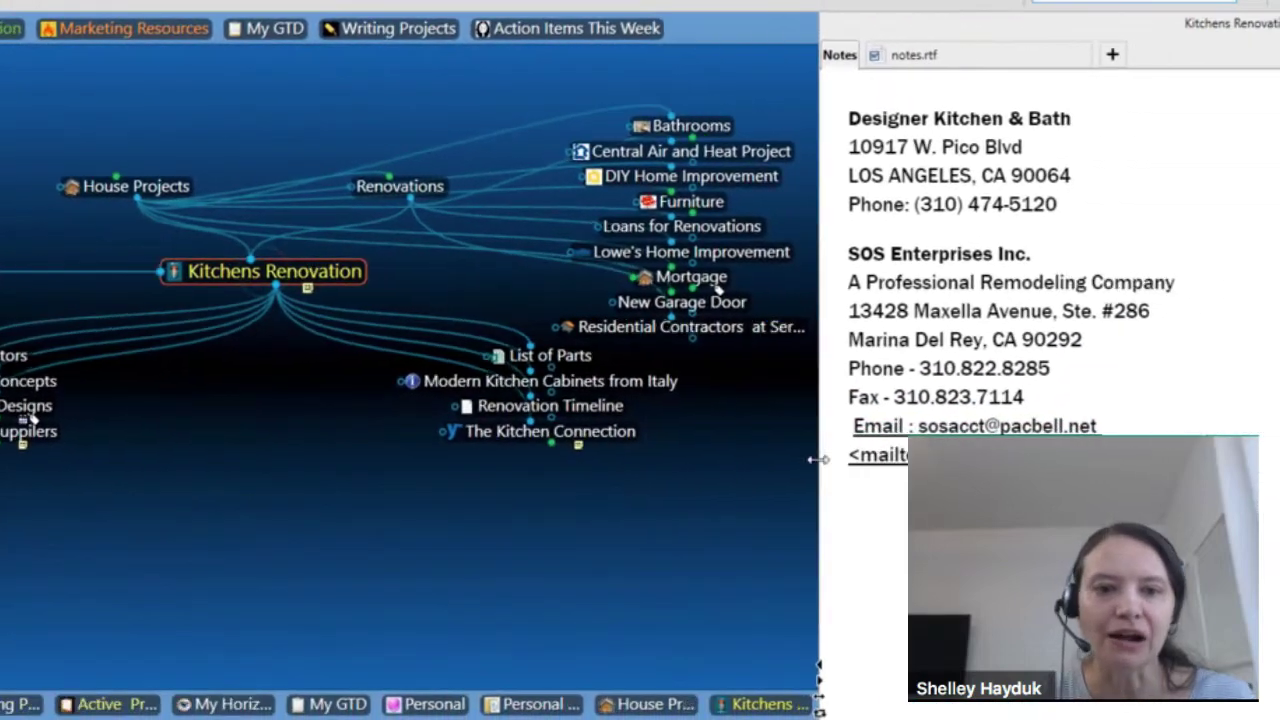
- Create a pin for the Kitchens Renovation thought and activate the thought from its pin
right_click(341, 281)
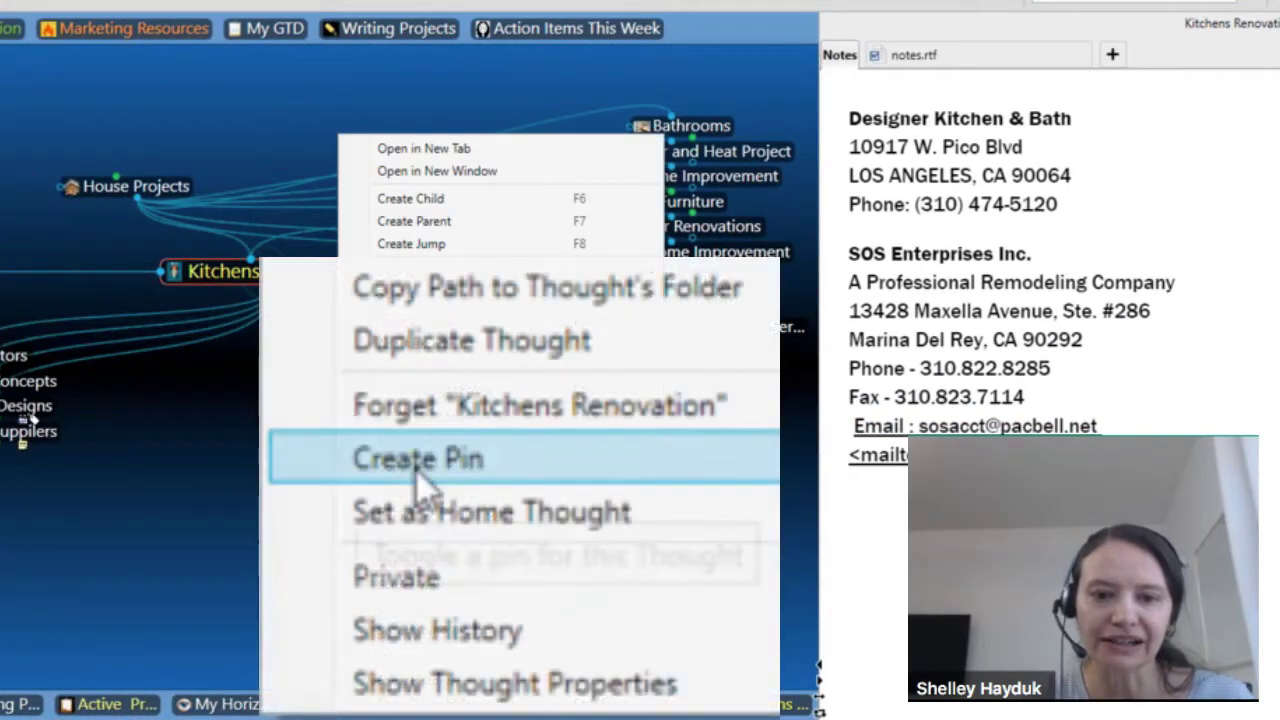
click(418, 470)
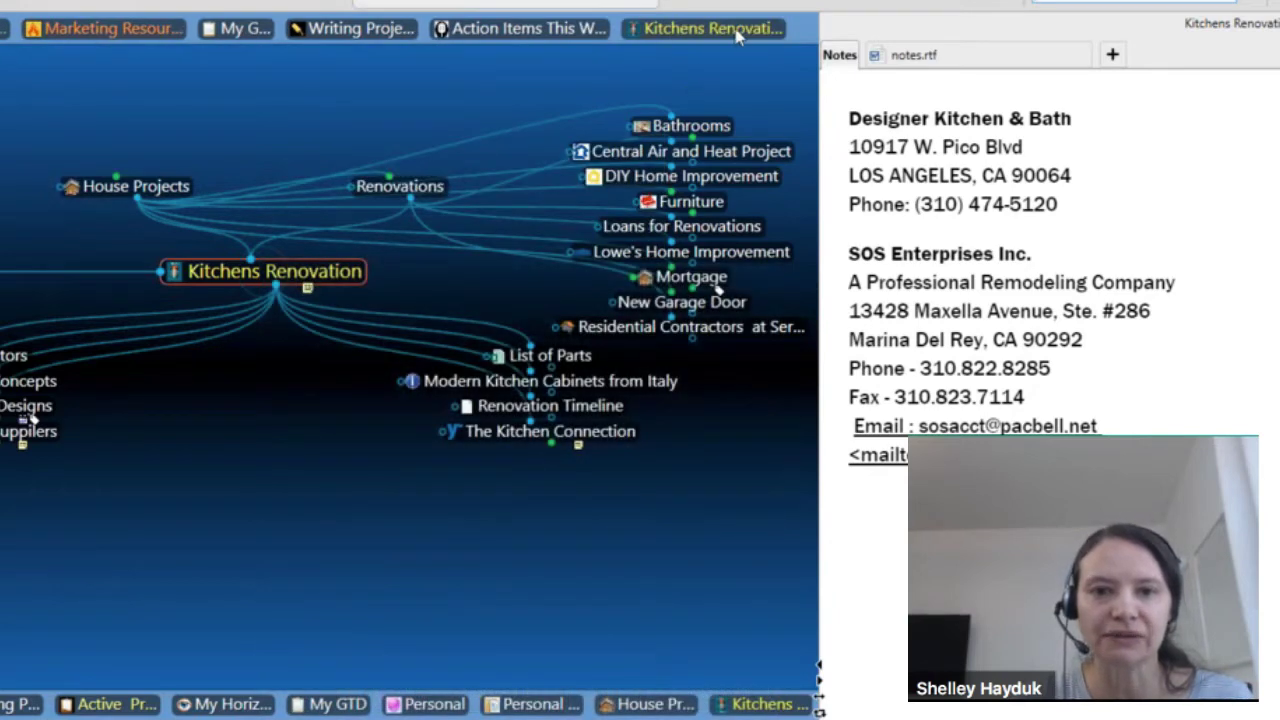
click(737, 35)
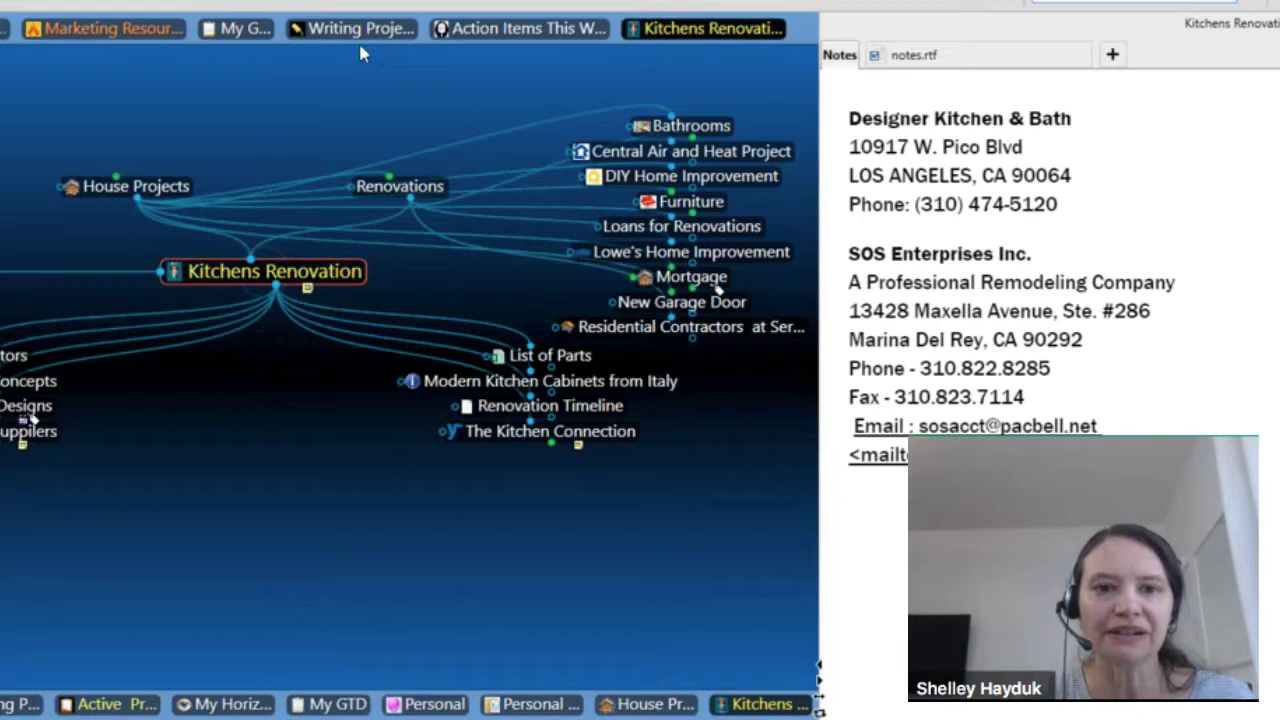
- Remove the pins for the My GTD and Marketing Resources thoughts
right_click(248, 30)
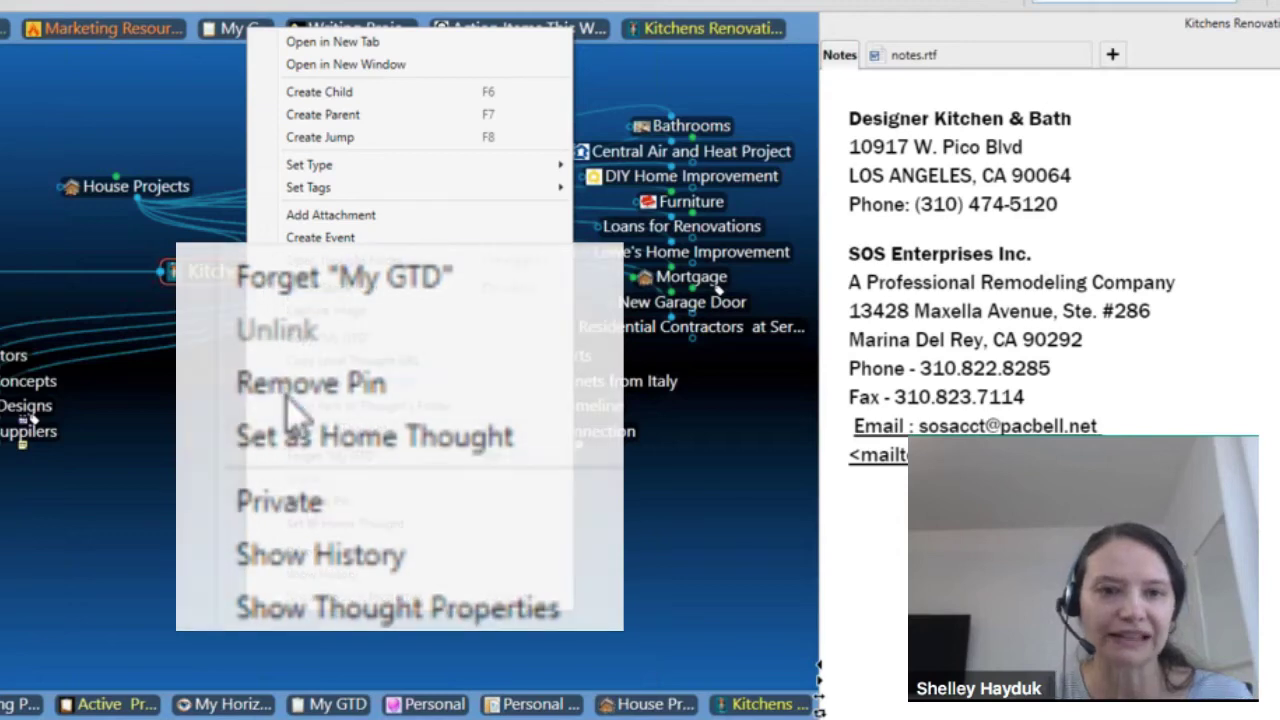
click(285, 390)
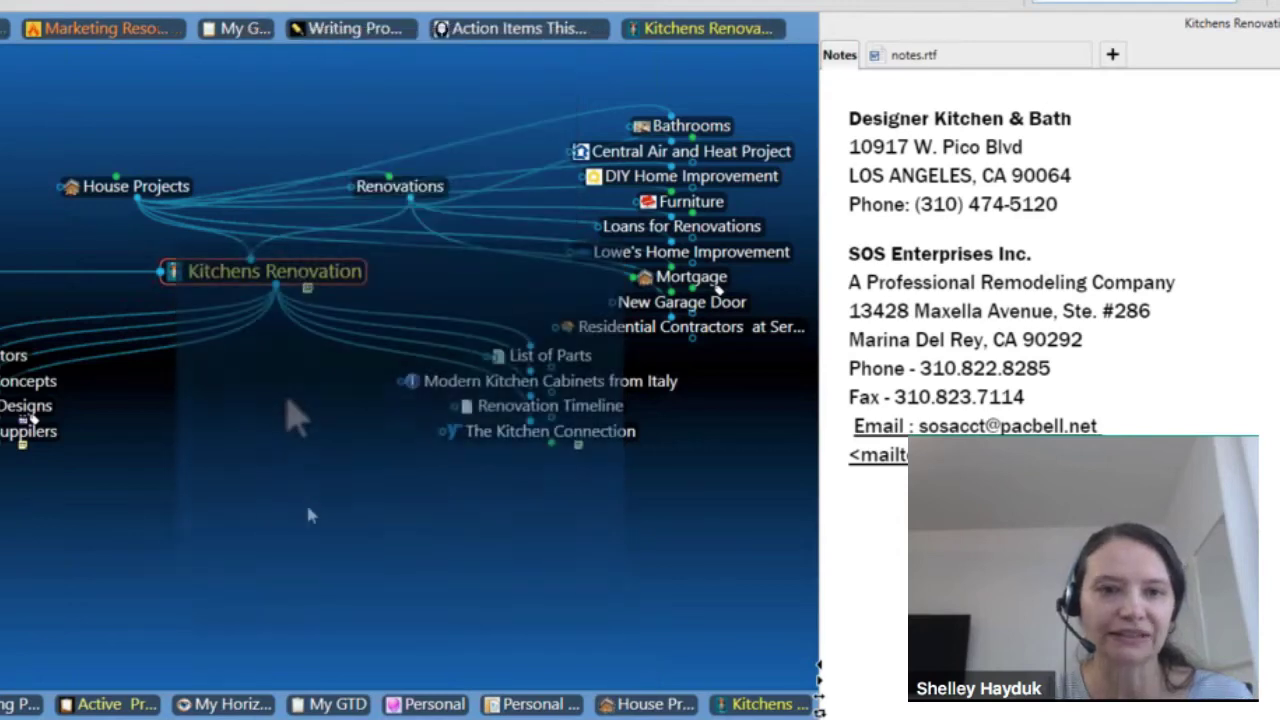
right_click(165, 35)
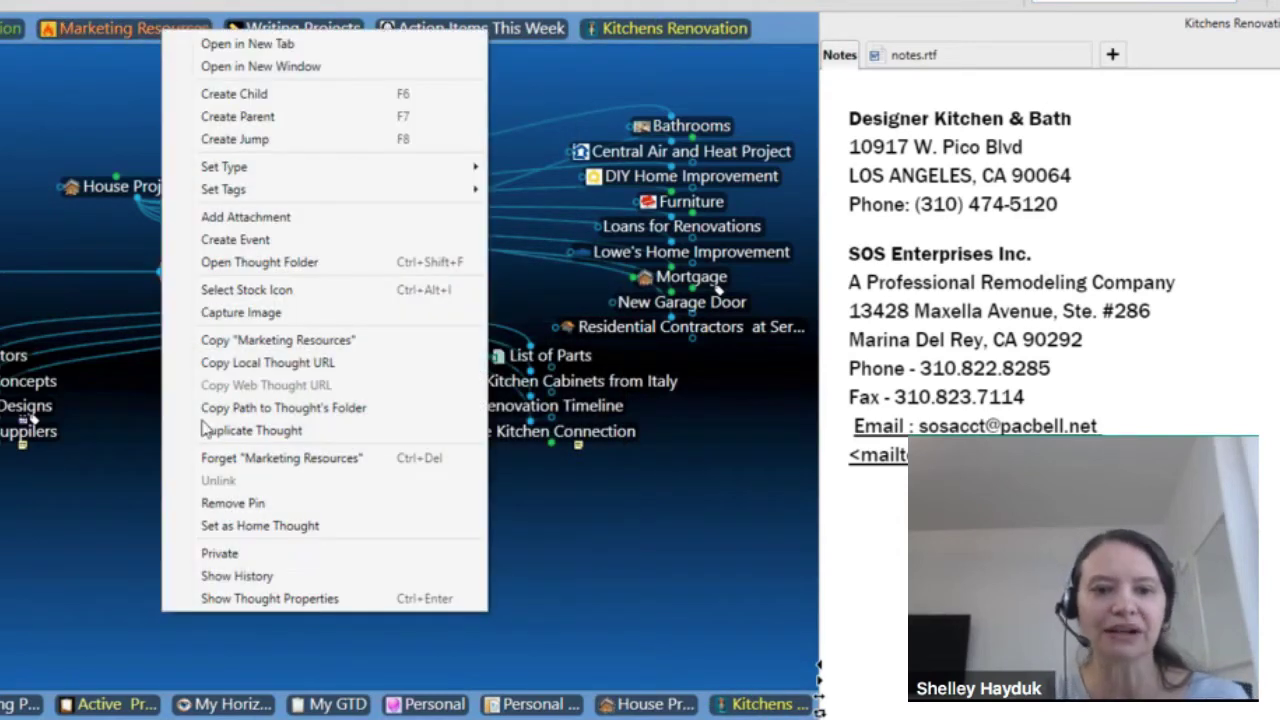
click(230, 506)
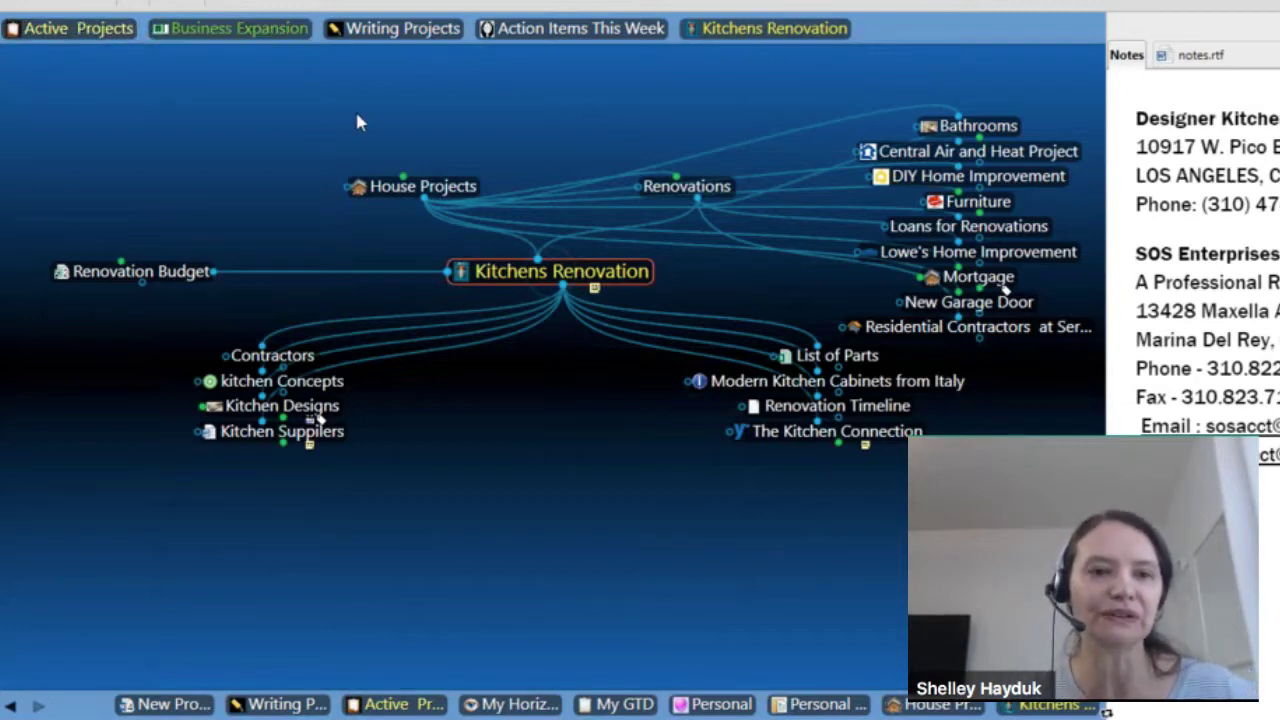
- Go to Business Expansion by way of the pinned Active Projects thought, and add a child thought named "Hire More Marketing Staff"
click(82, 32)
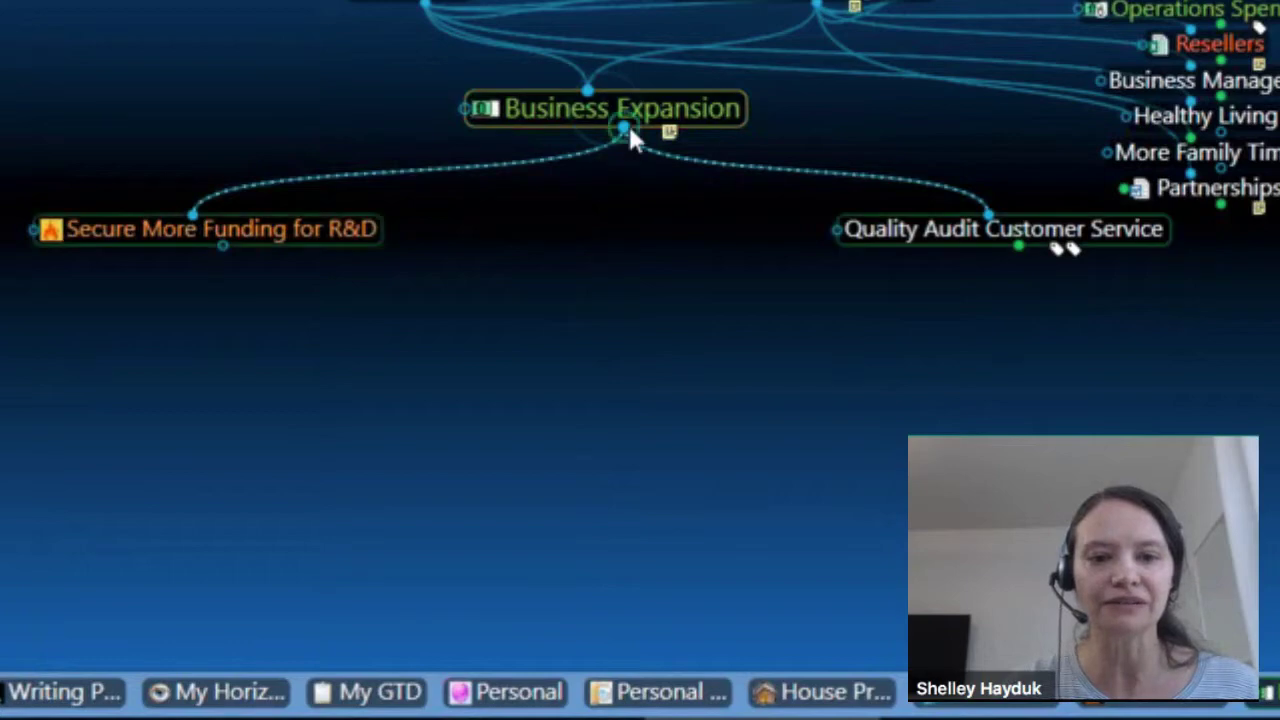
key(alt+c)
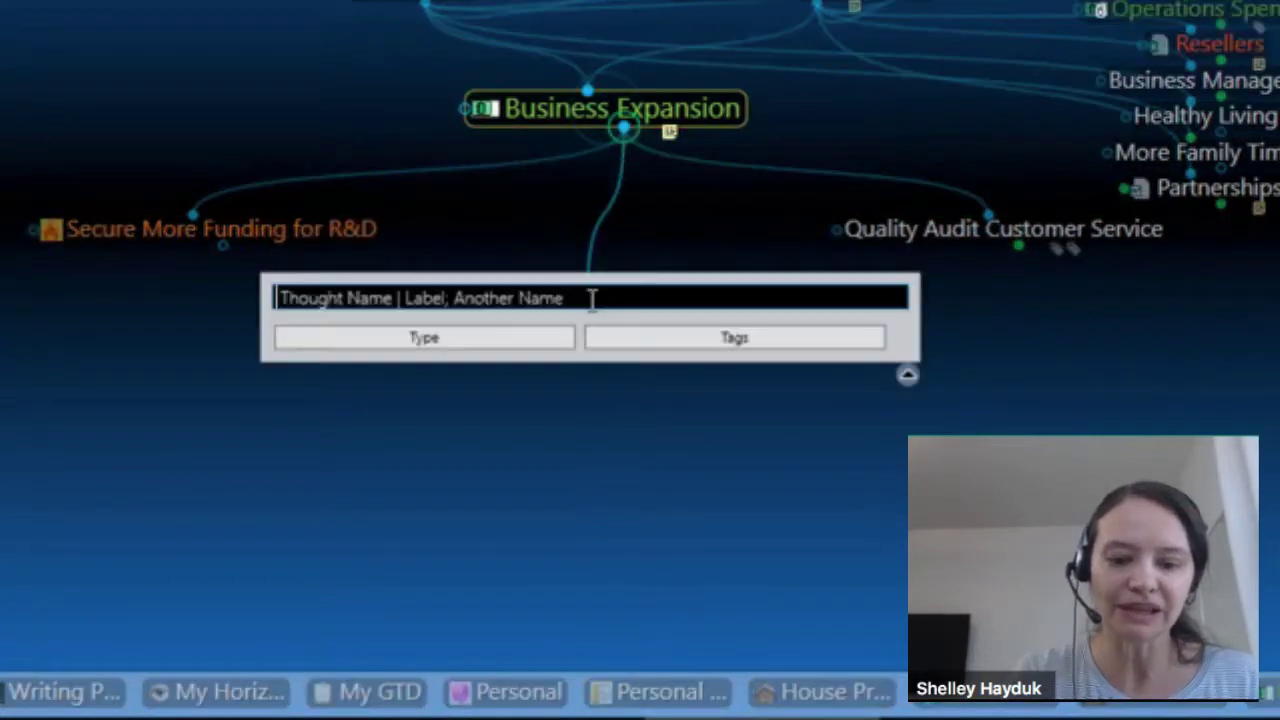
text(Hire Mor)
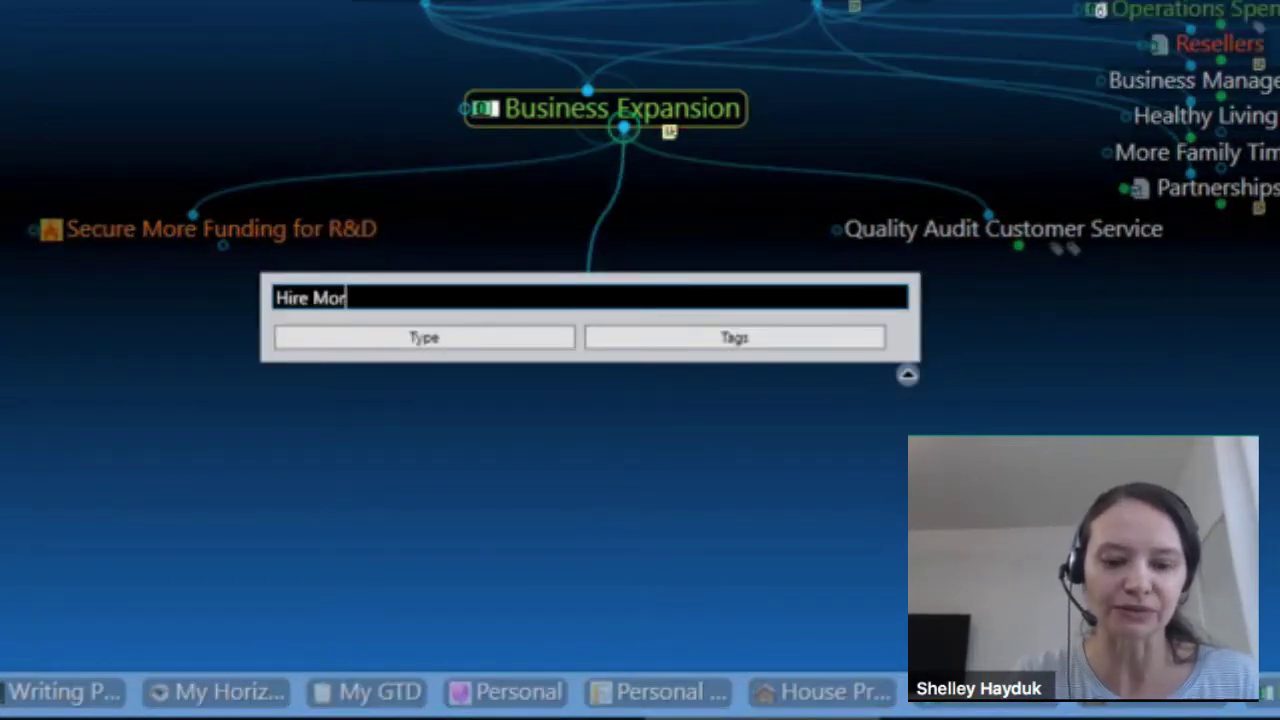
text(e Slaes)
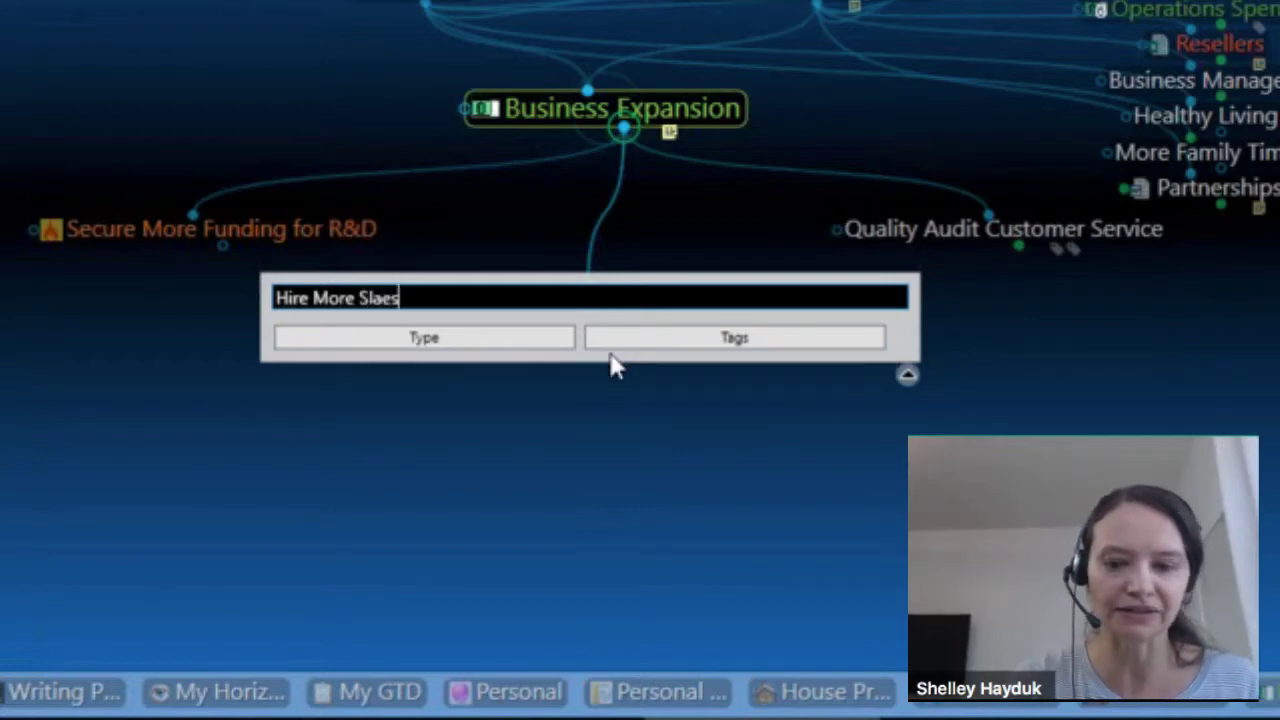
key(BackSpace)
key(BackSpace)
key(BackSpace)
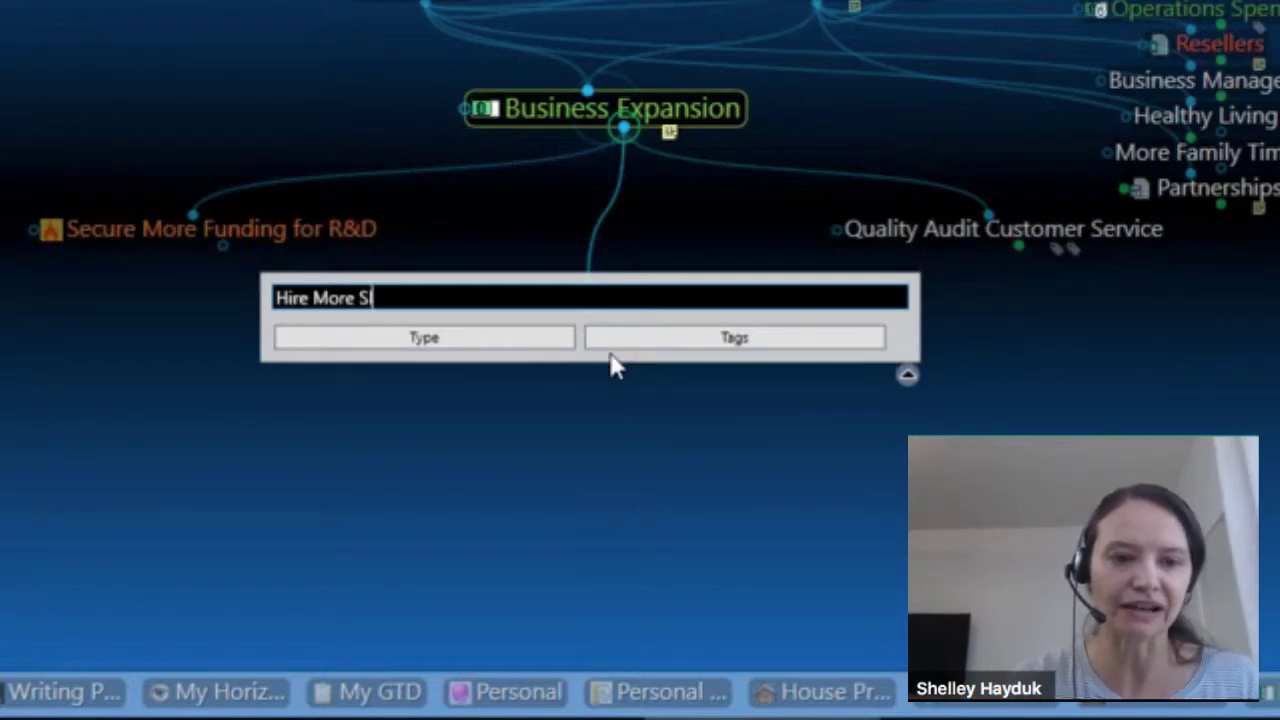
key(BackSpace)
key(BackSpace)
text(Ma)
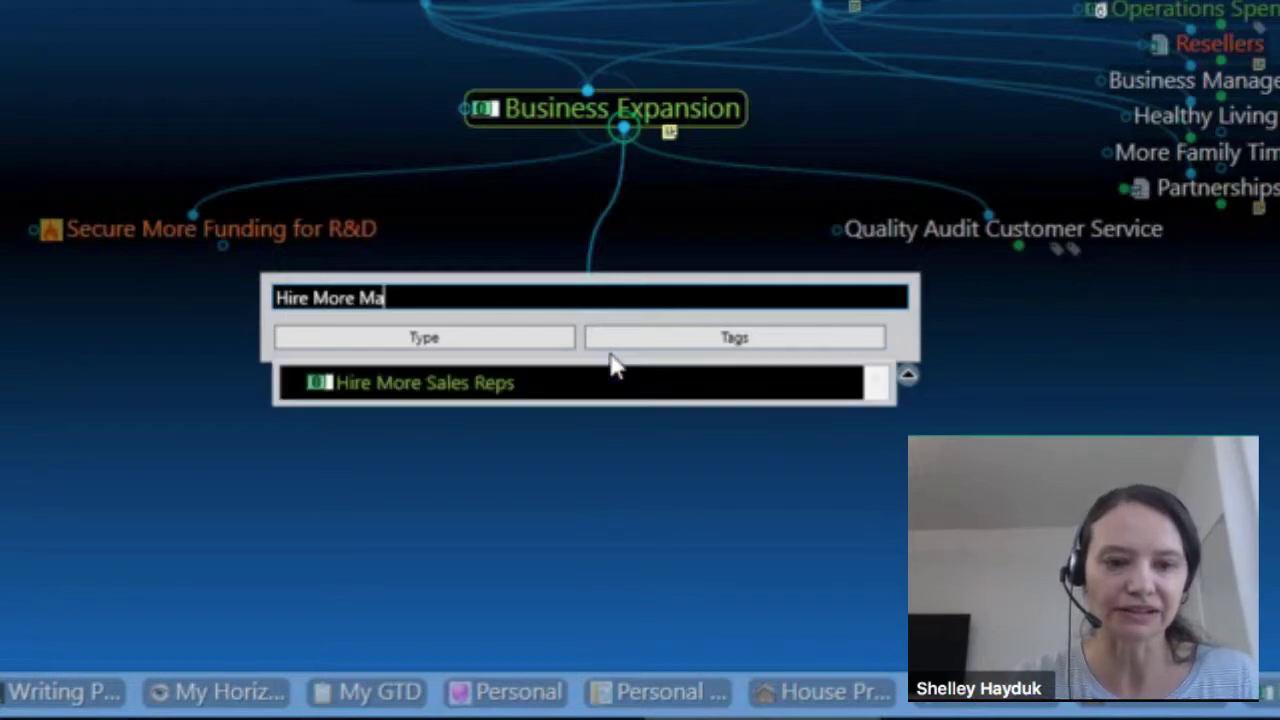
text(rketing S)
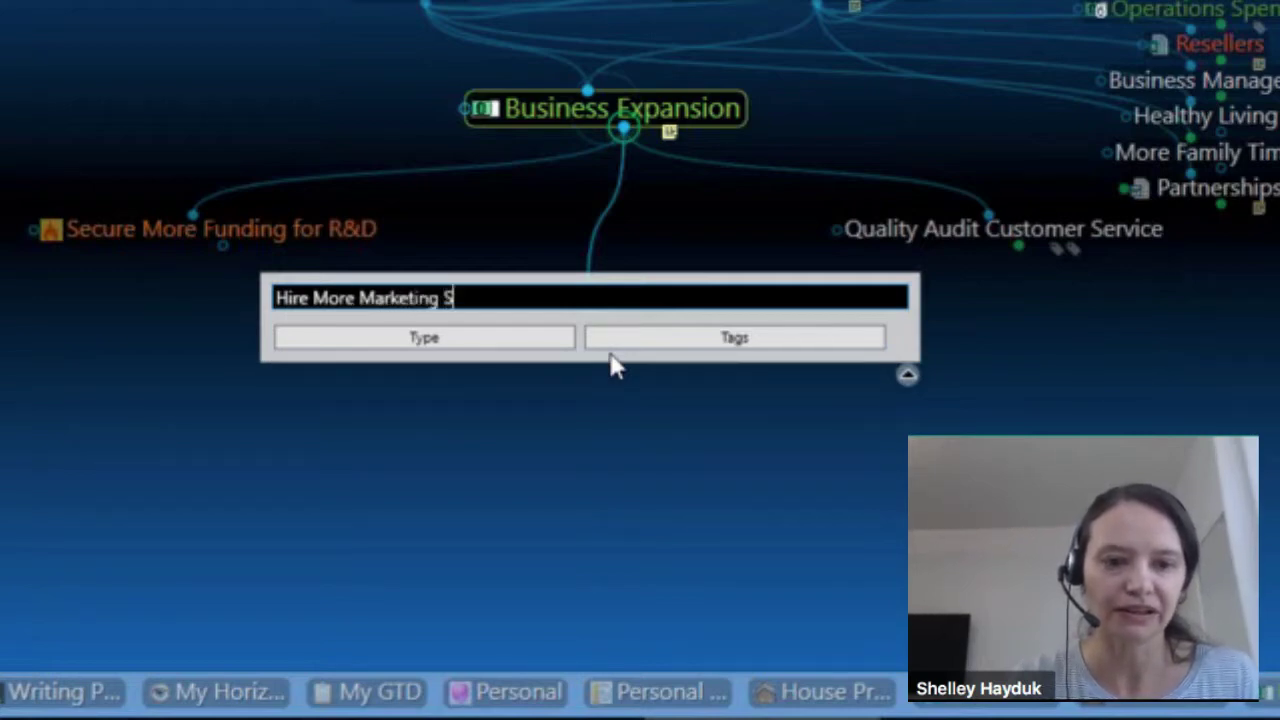
text(taff)
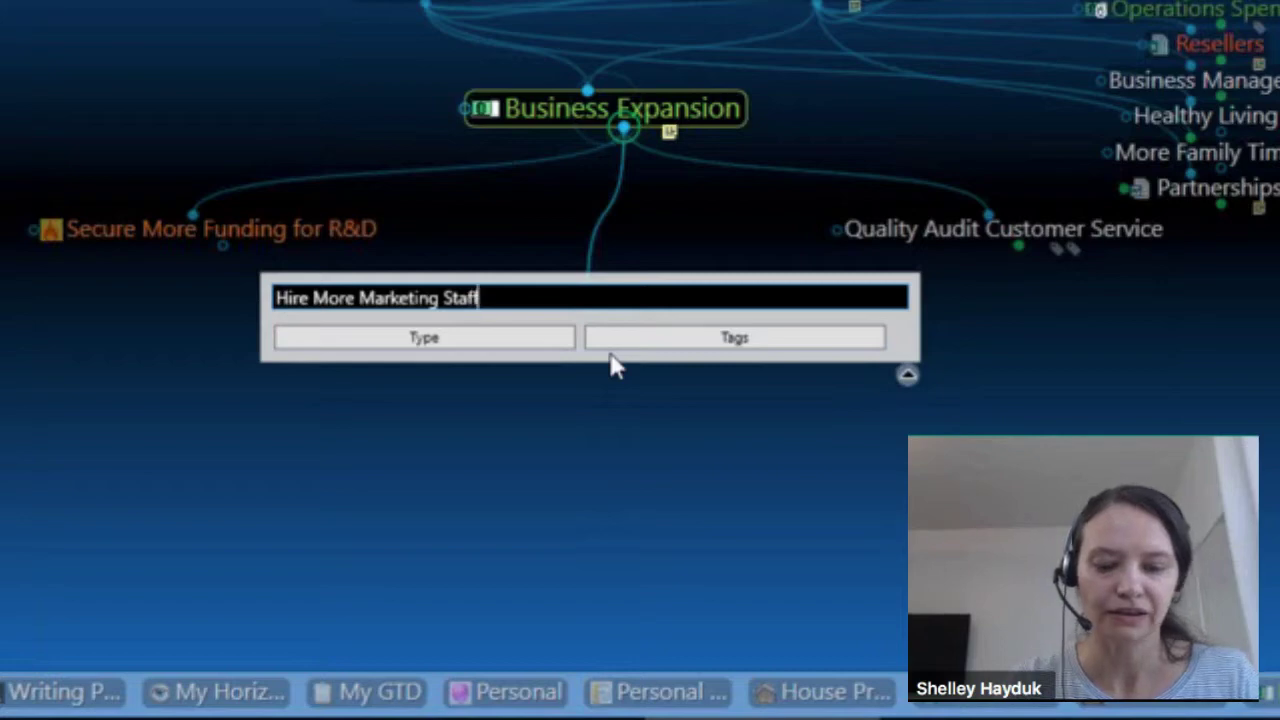
key(Return)
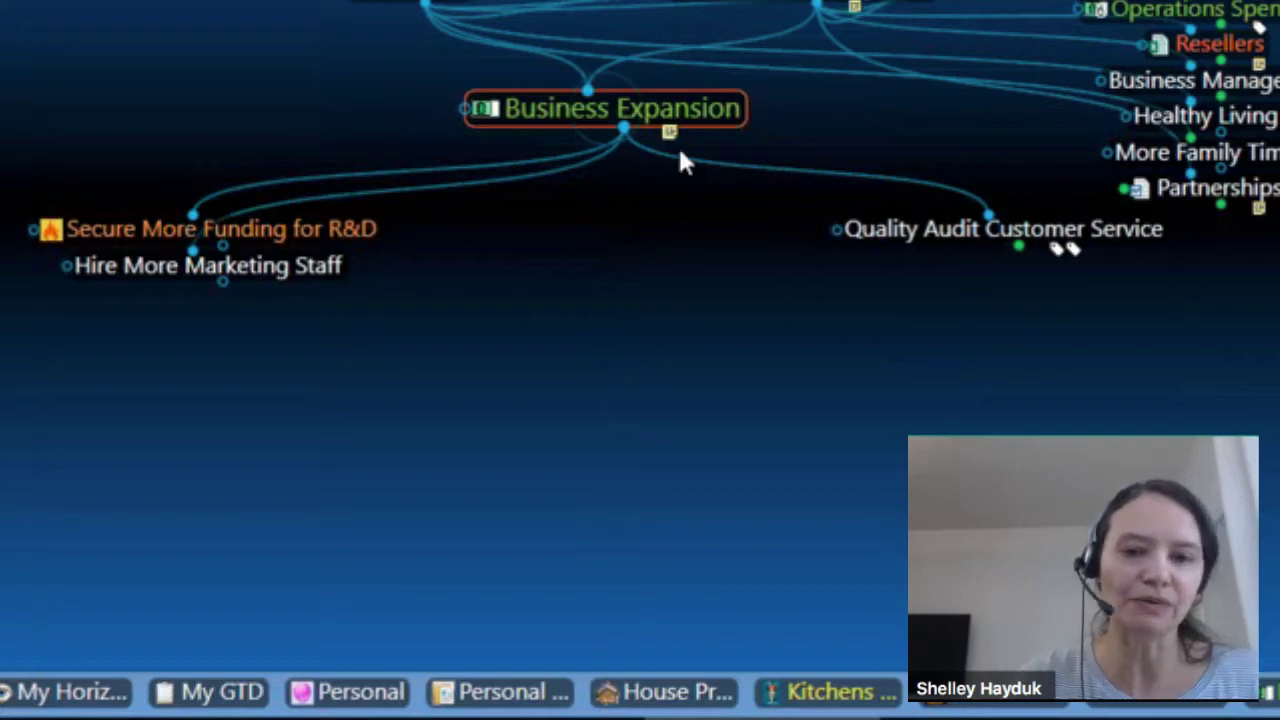
- Add another child thought named "Increase Online Marketing" under Business Expansion
key(alt+c)
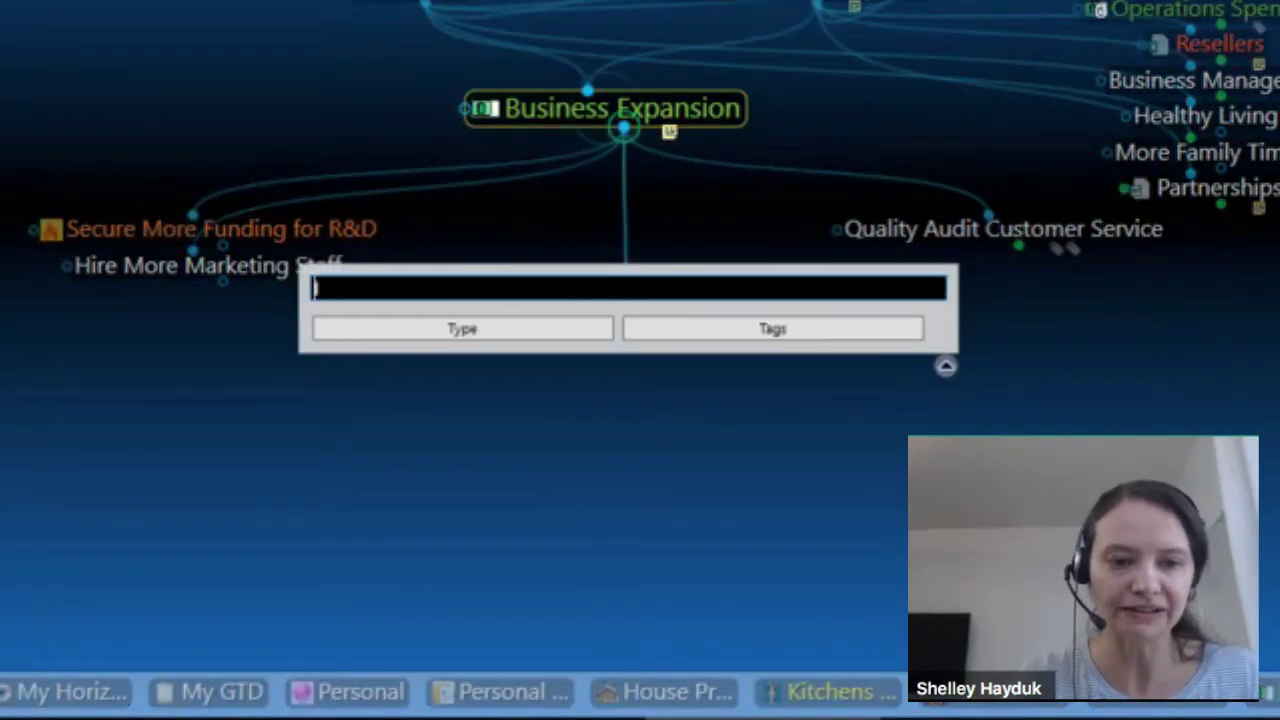
text(Increase Online )
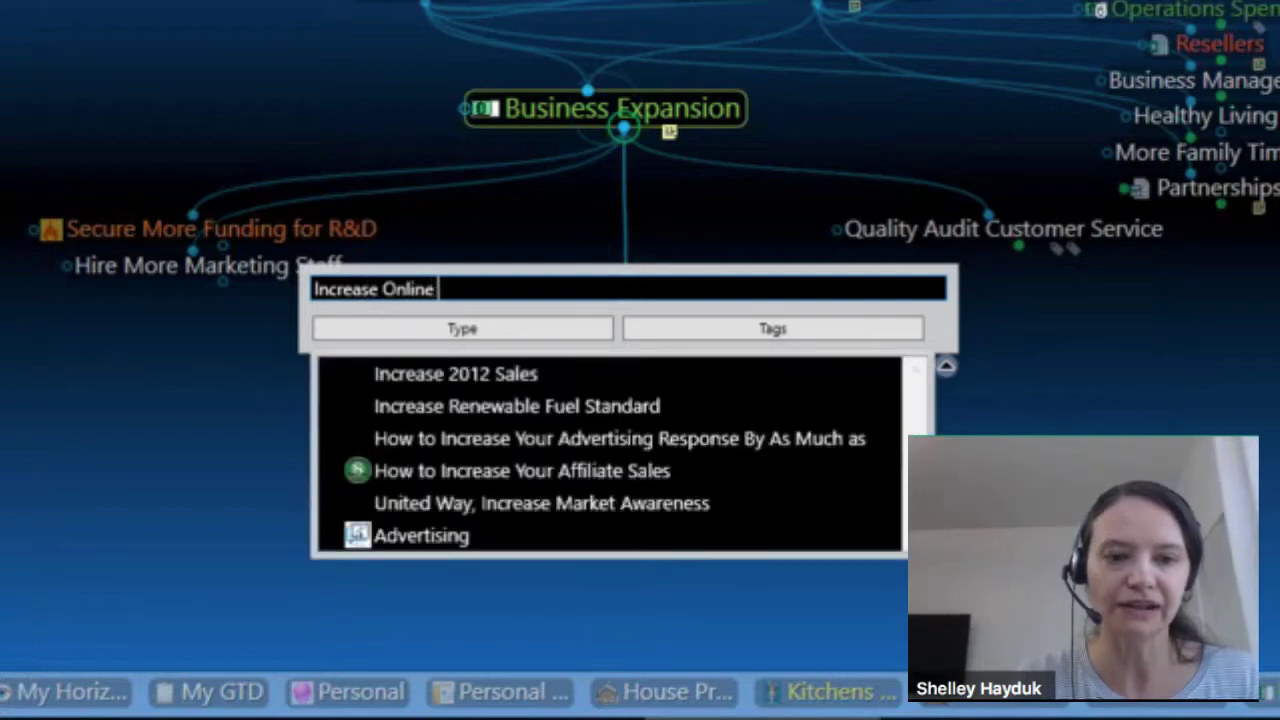
text(Marketing)
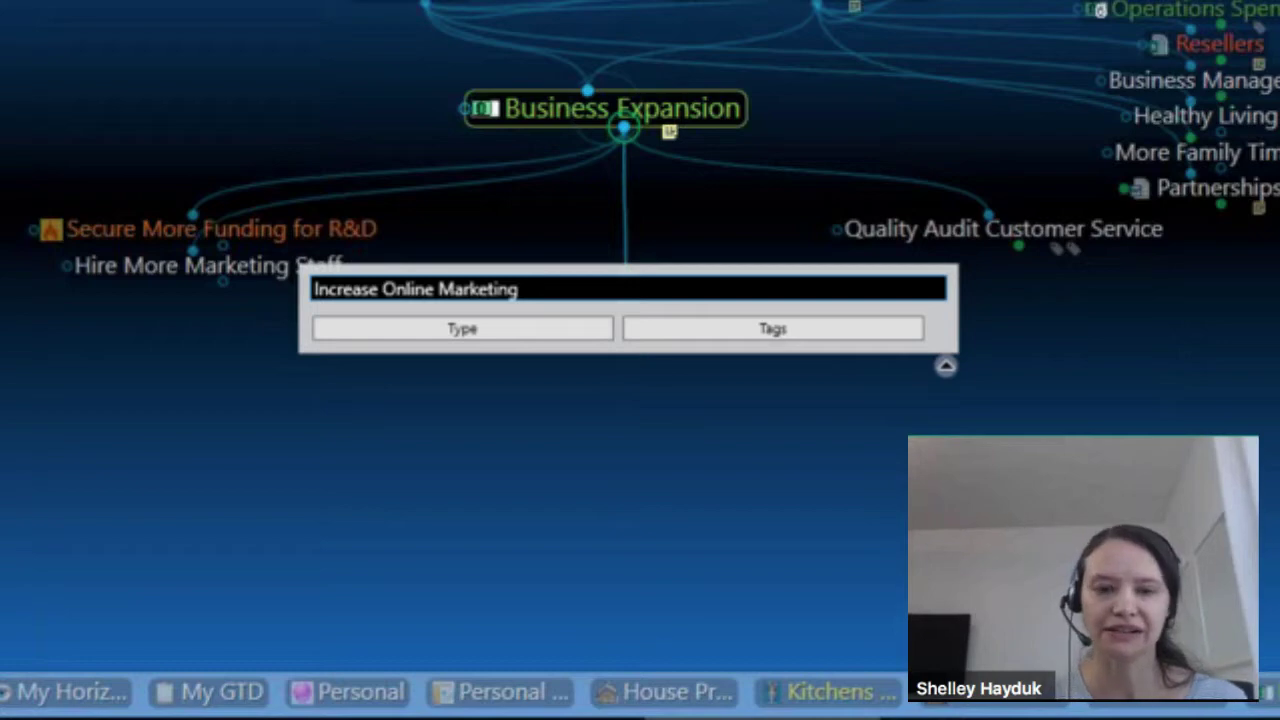
key(Return)
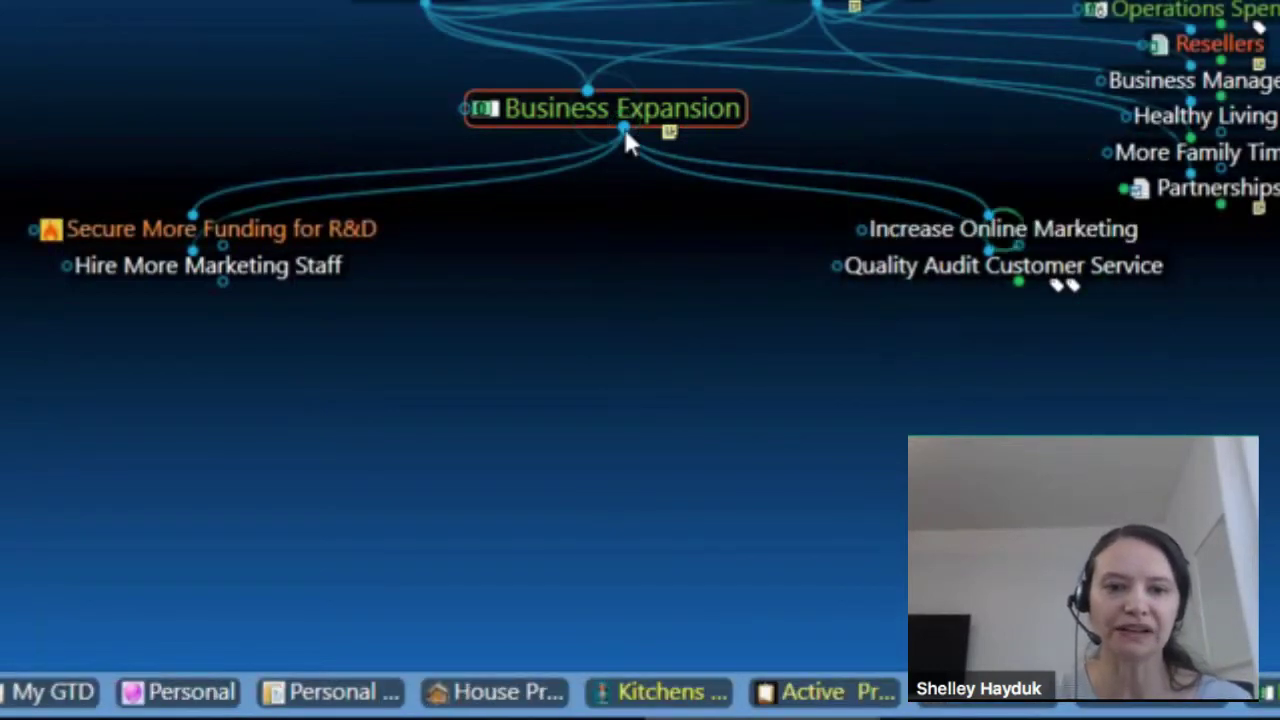
- Add two child thoughts under Business Expansion in a single entry: "Acquire a Marketing Firm" and "Open a Office in Asia"
drag(616, 183, 602, 320)
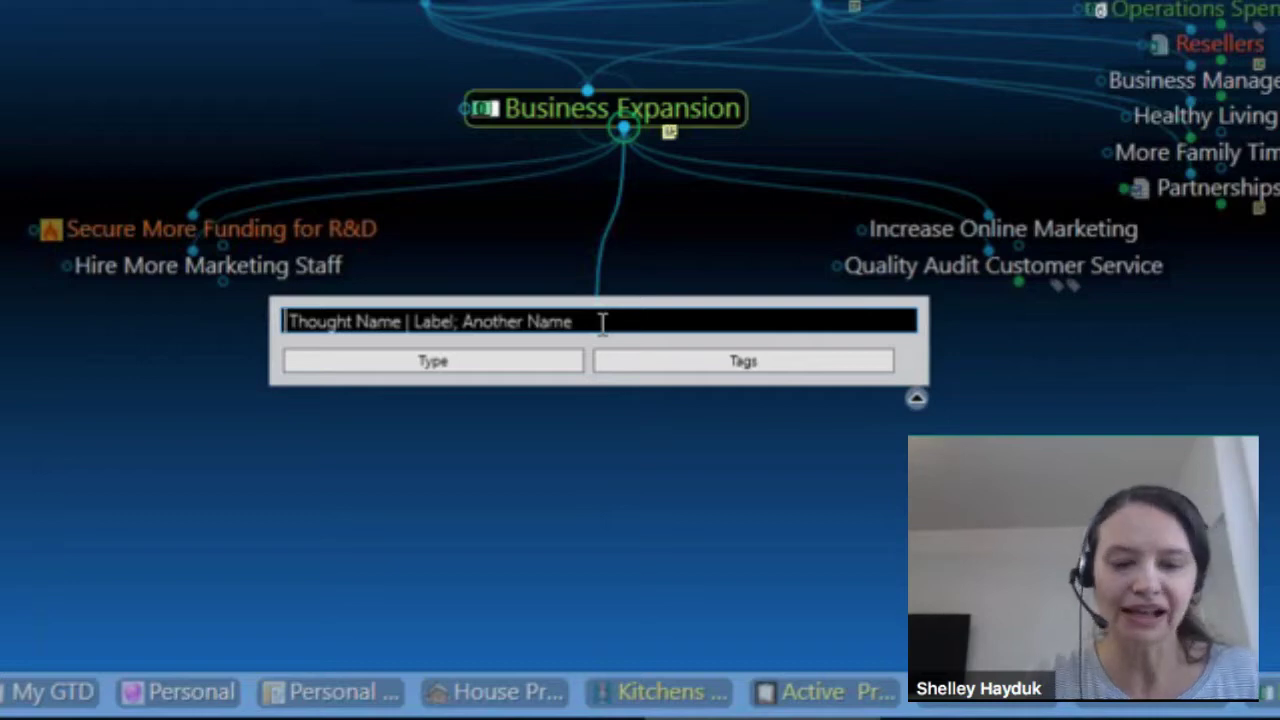
text(Ac)
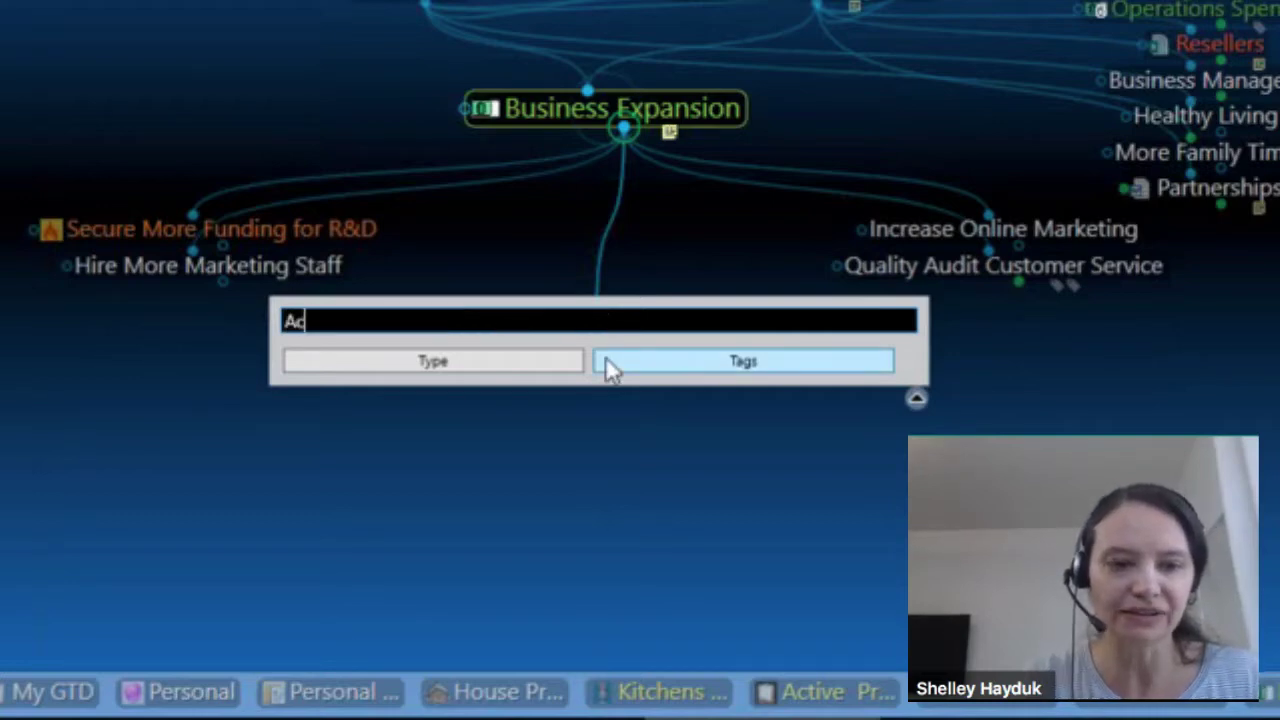
text(quire a)
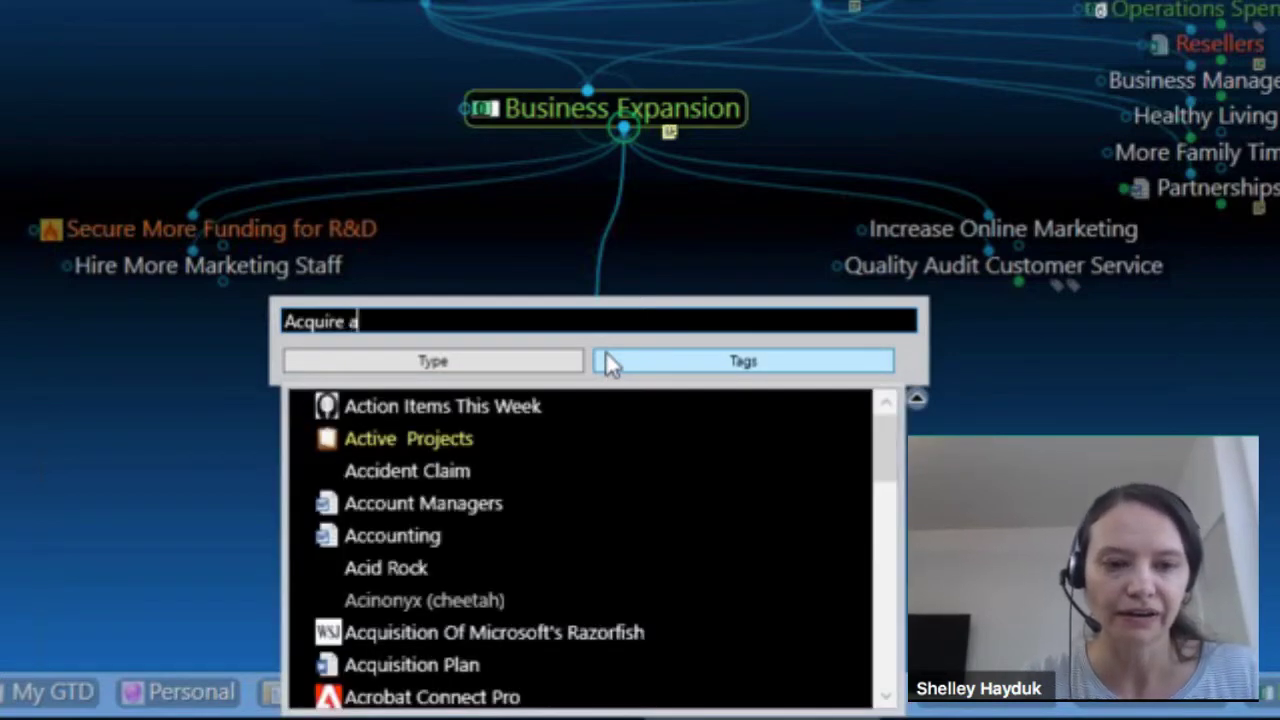
text( Mo)
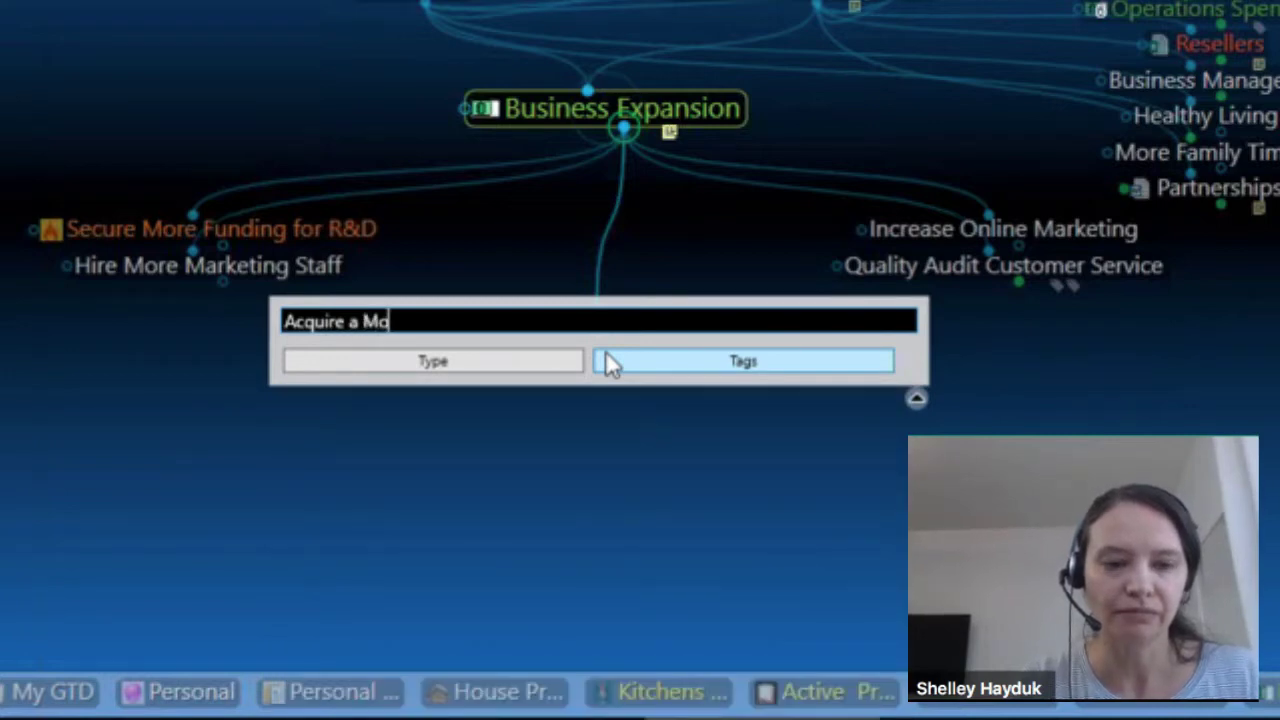
key(BackSpace)
key(BackSpace)
text(Ma)
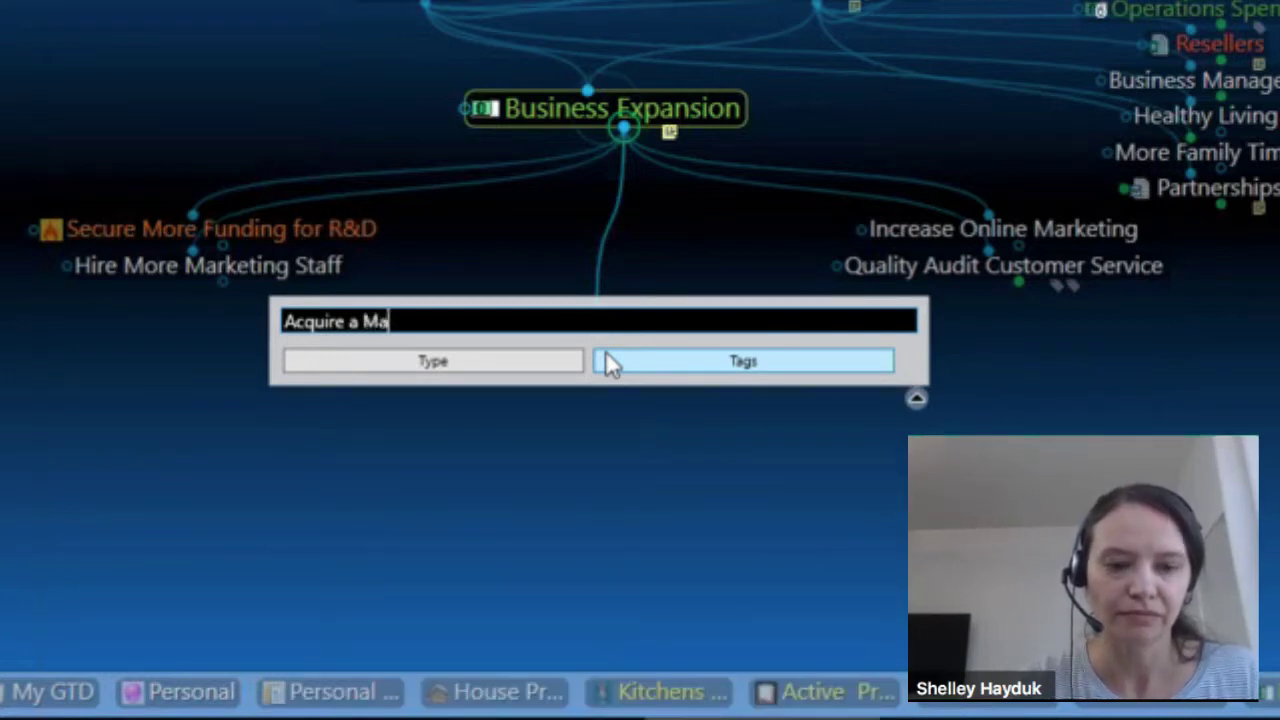
text(rketing Firm)
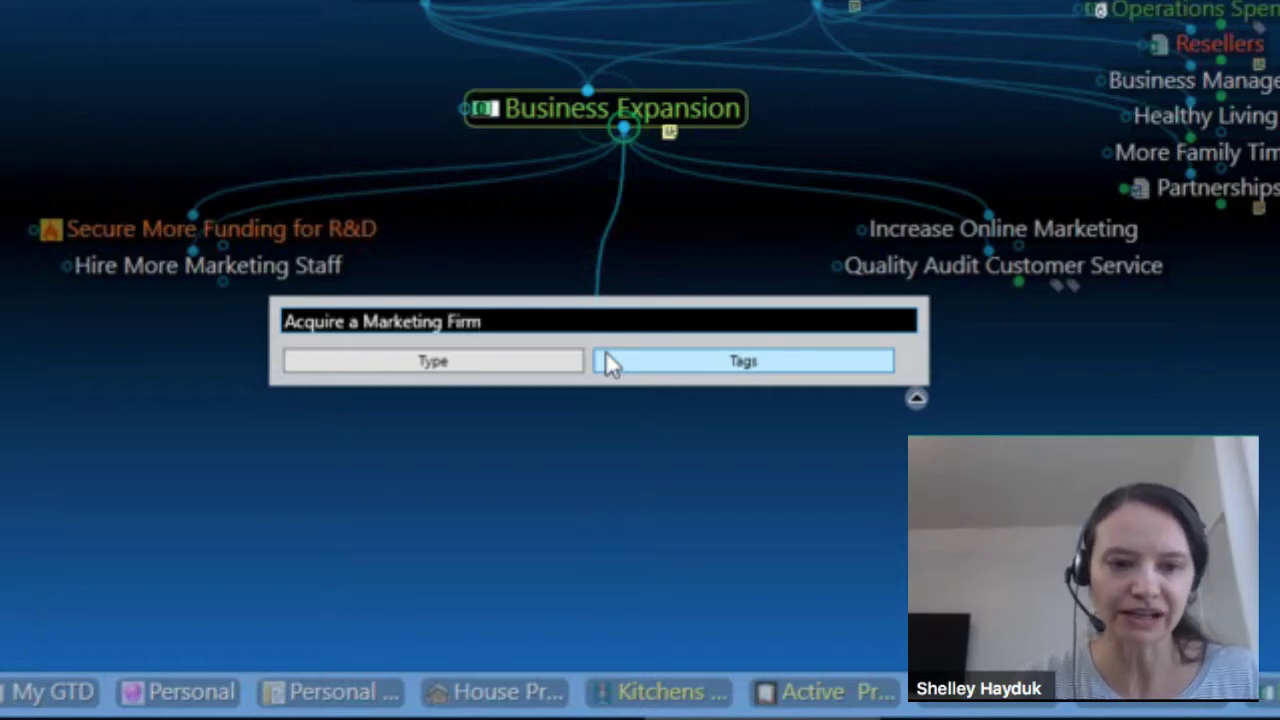
text(;)
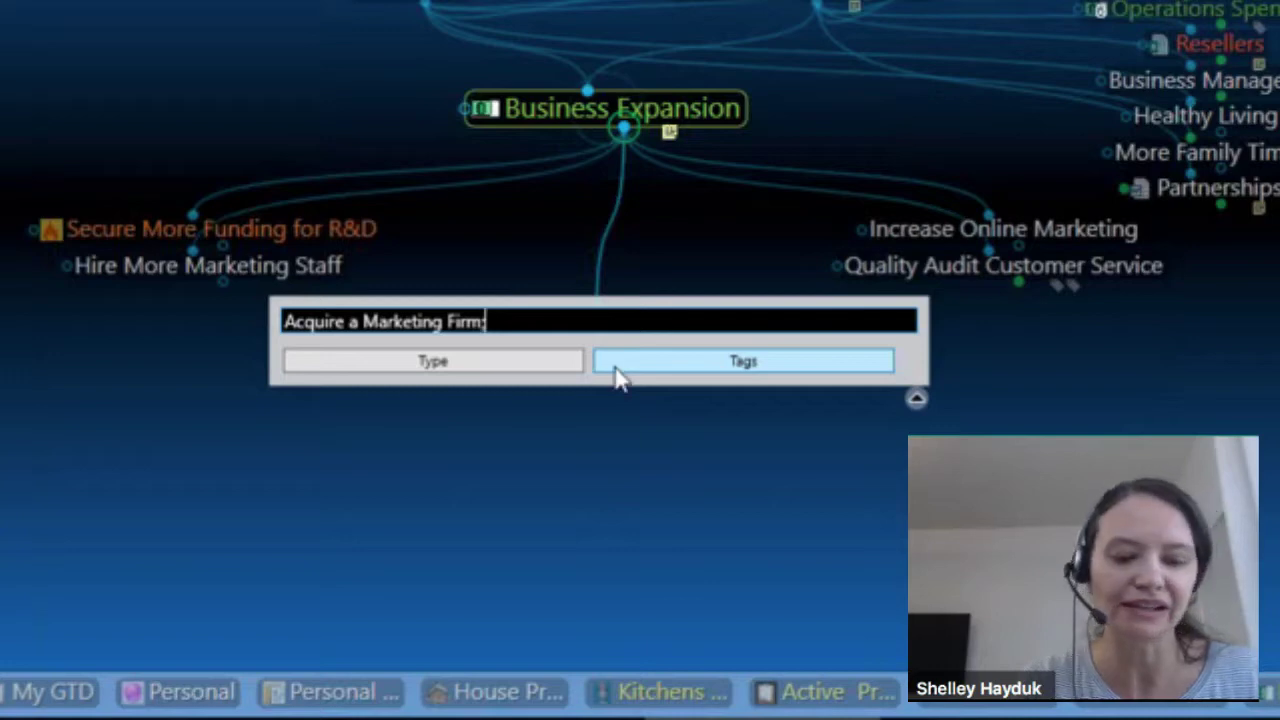
text(Open a )
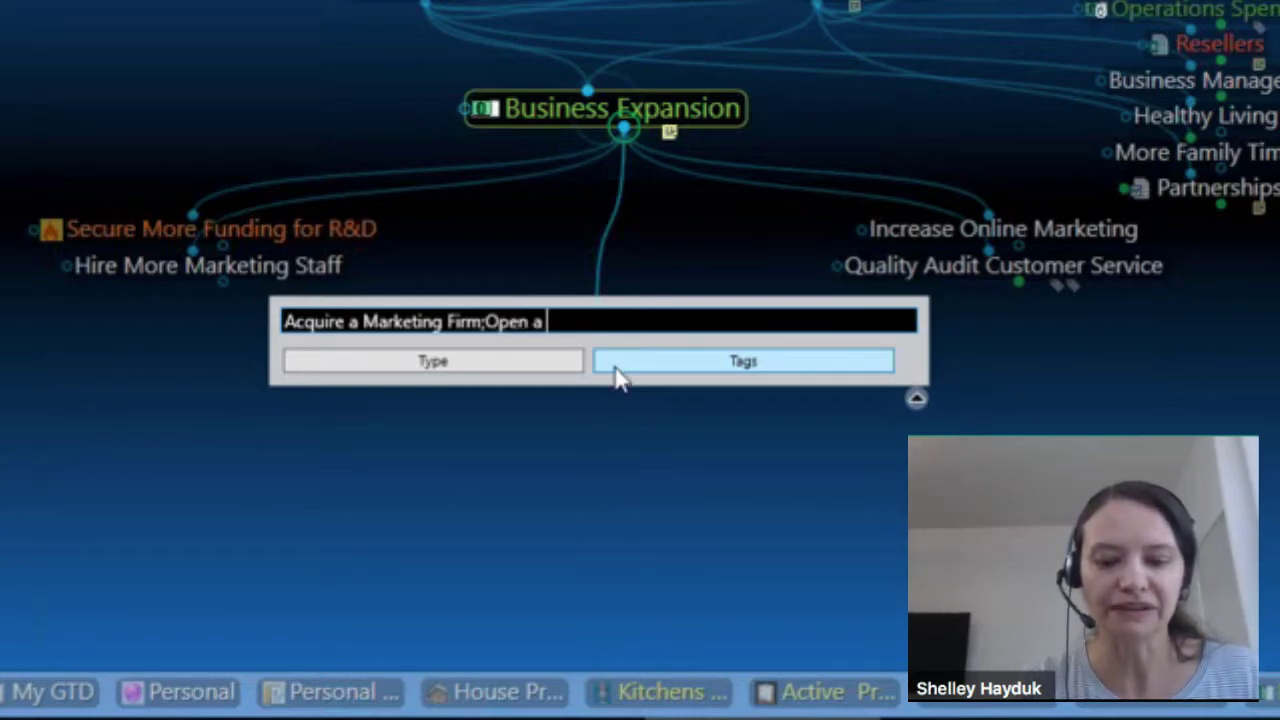
text(Office in A)
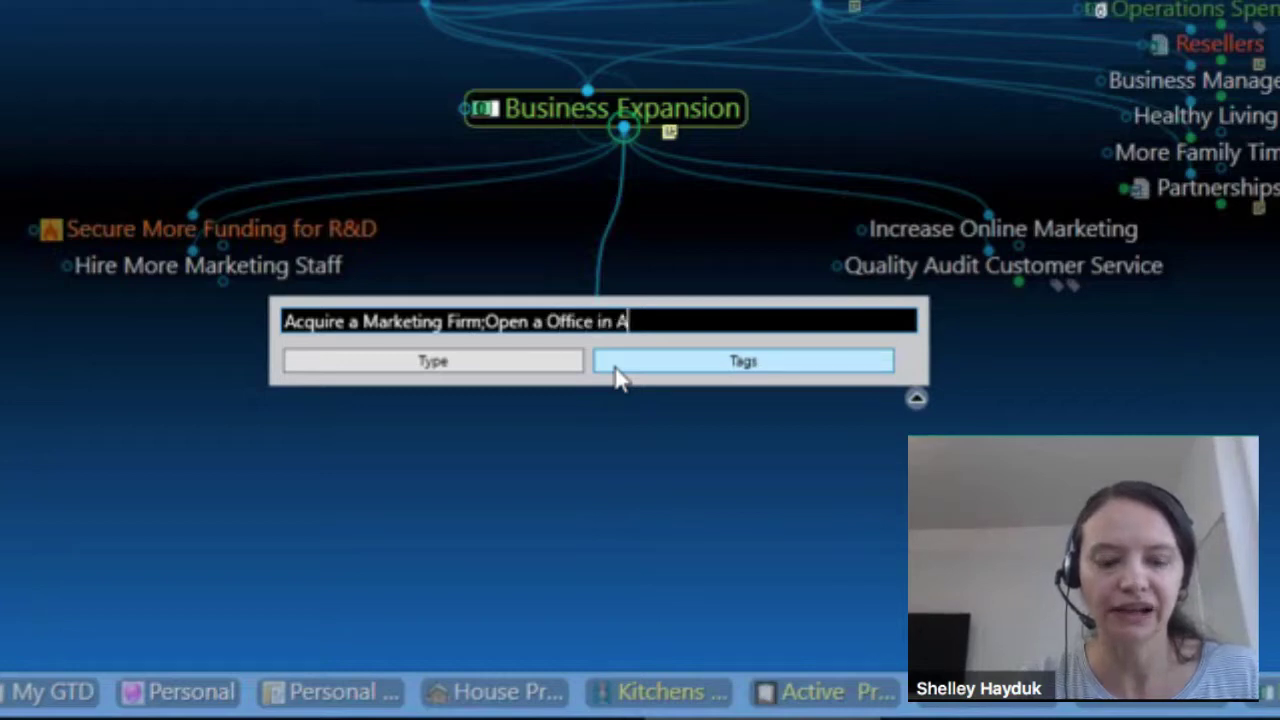
text(sia)
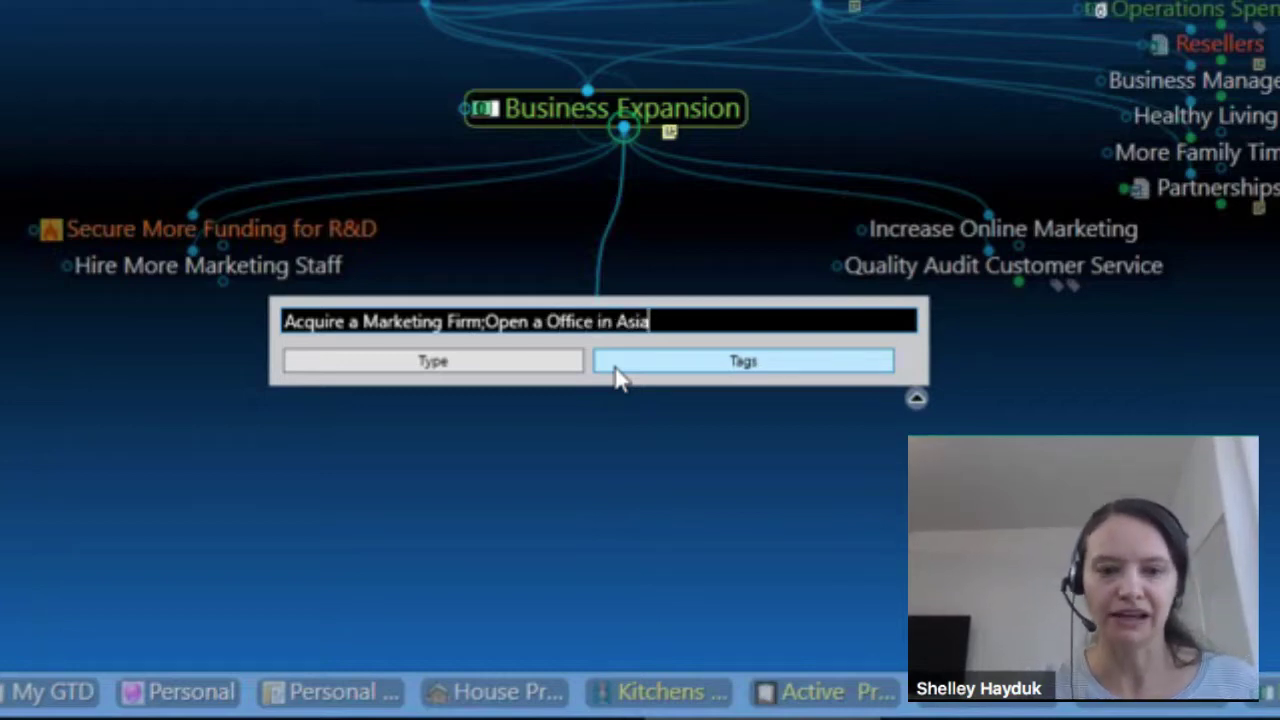
key(Return)
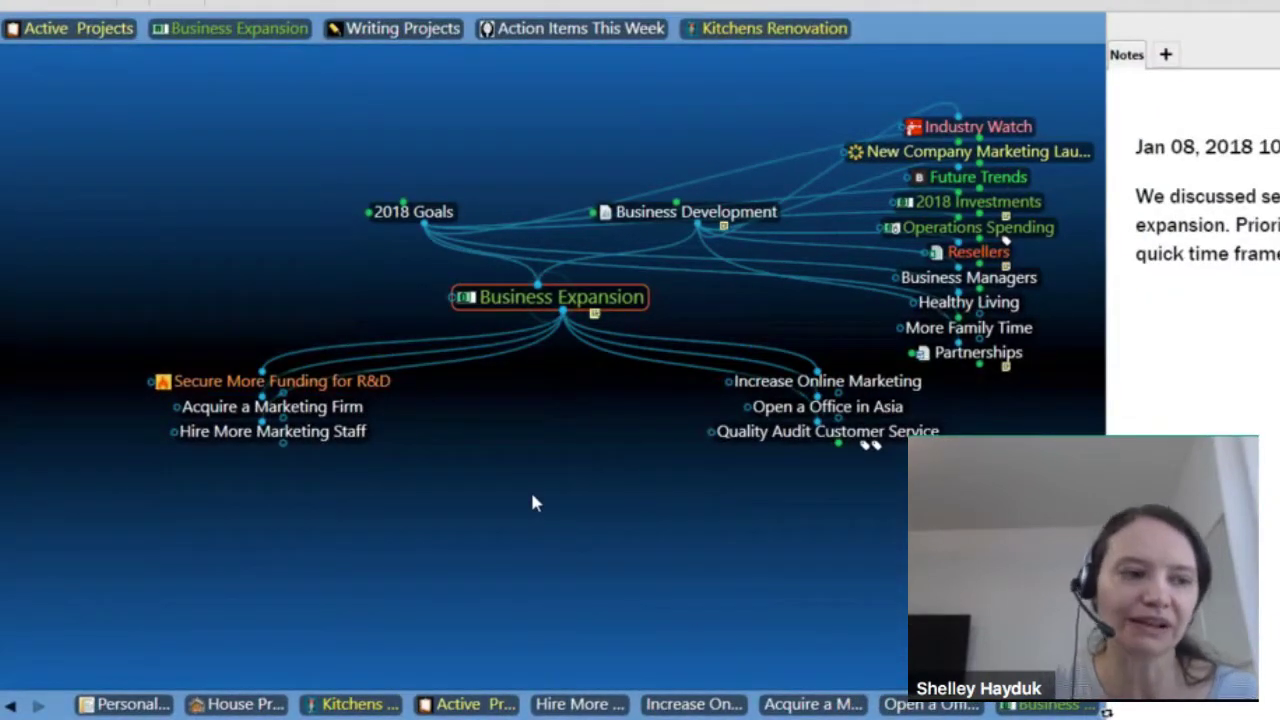
- Add a child thought named "Create and Cross sectioal Team" under Business Expansion
click(565, 318)
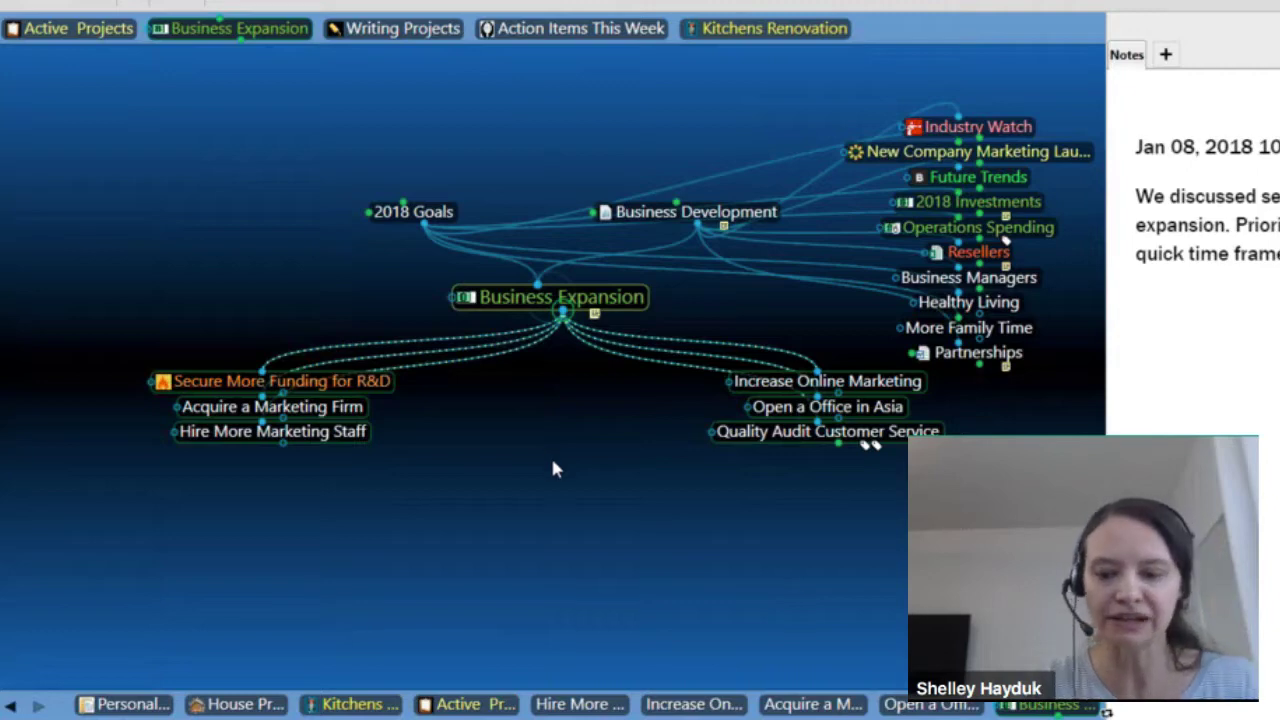
key(alt+c)
text(Creatr)
key(BackSpace)
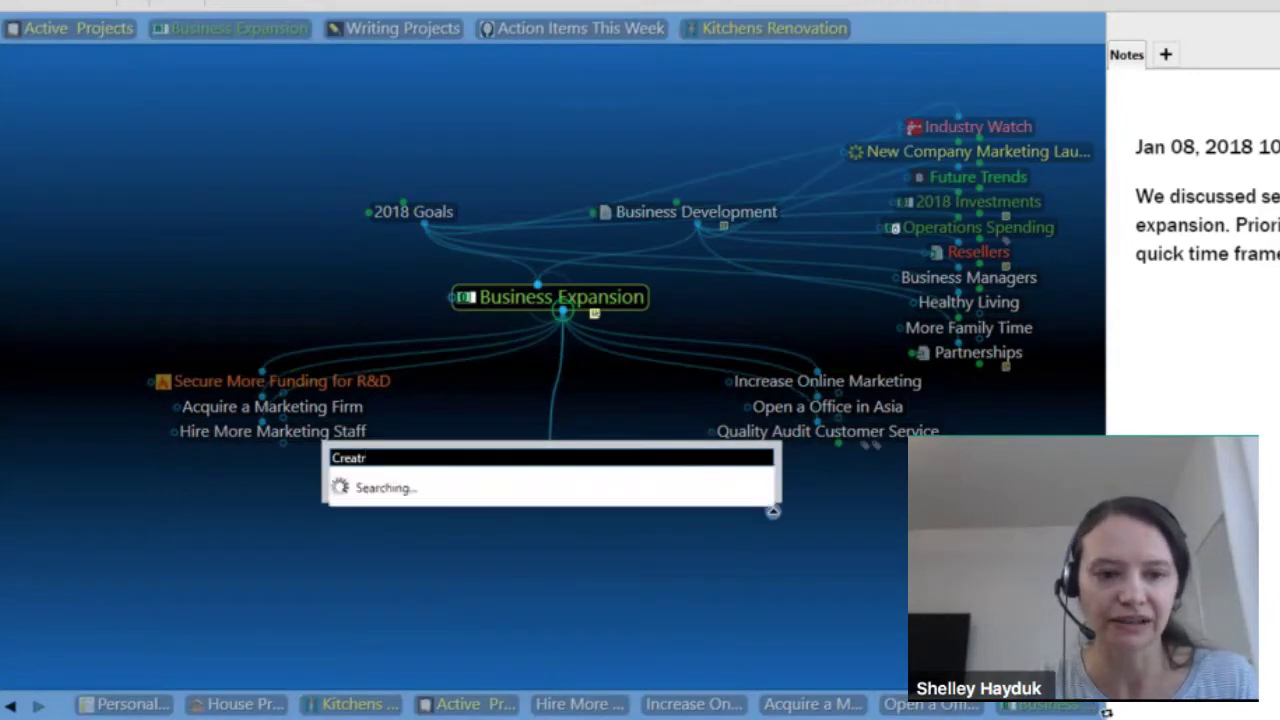
text(e and )
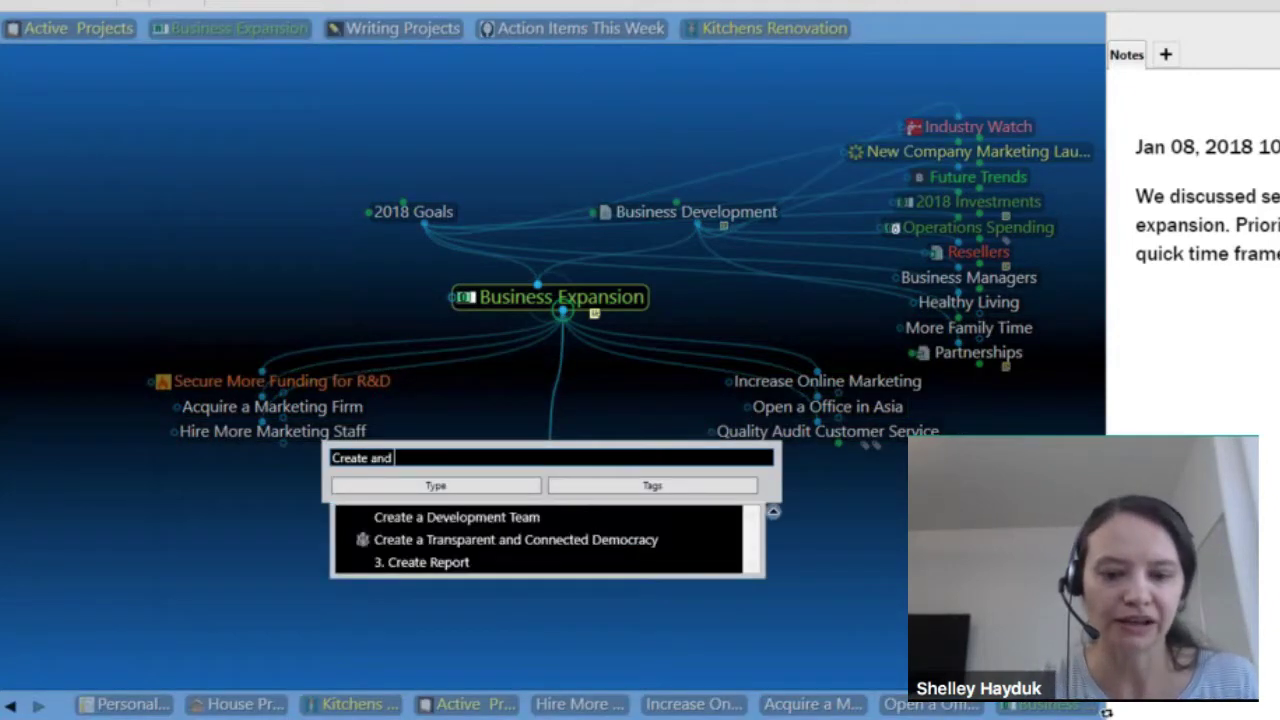
text(Interde)
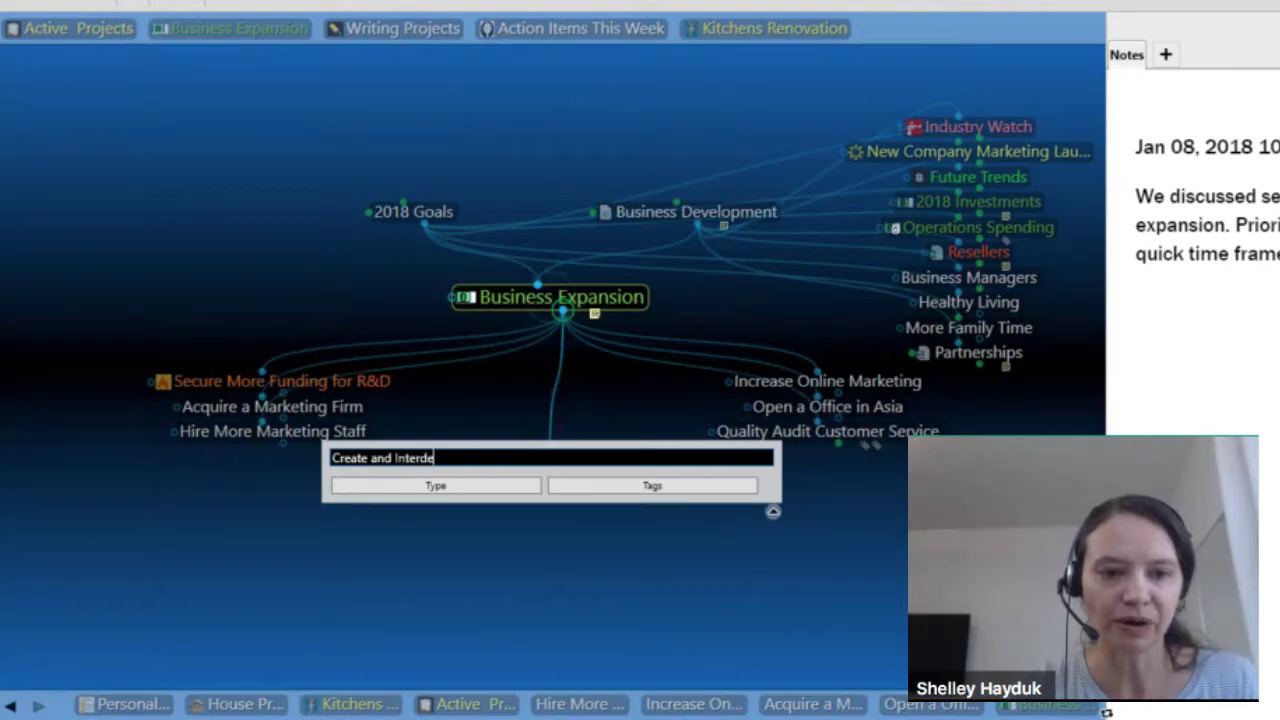
key(BackSpace)
key(BackSpace)
key(BackSpace)
key(BackSpace)
key(BackSpace)
key(BackSpace)
key(BackSpace)
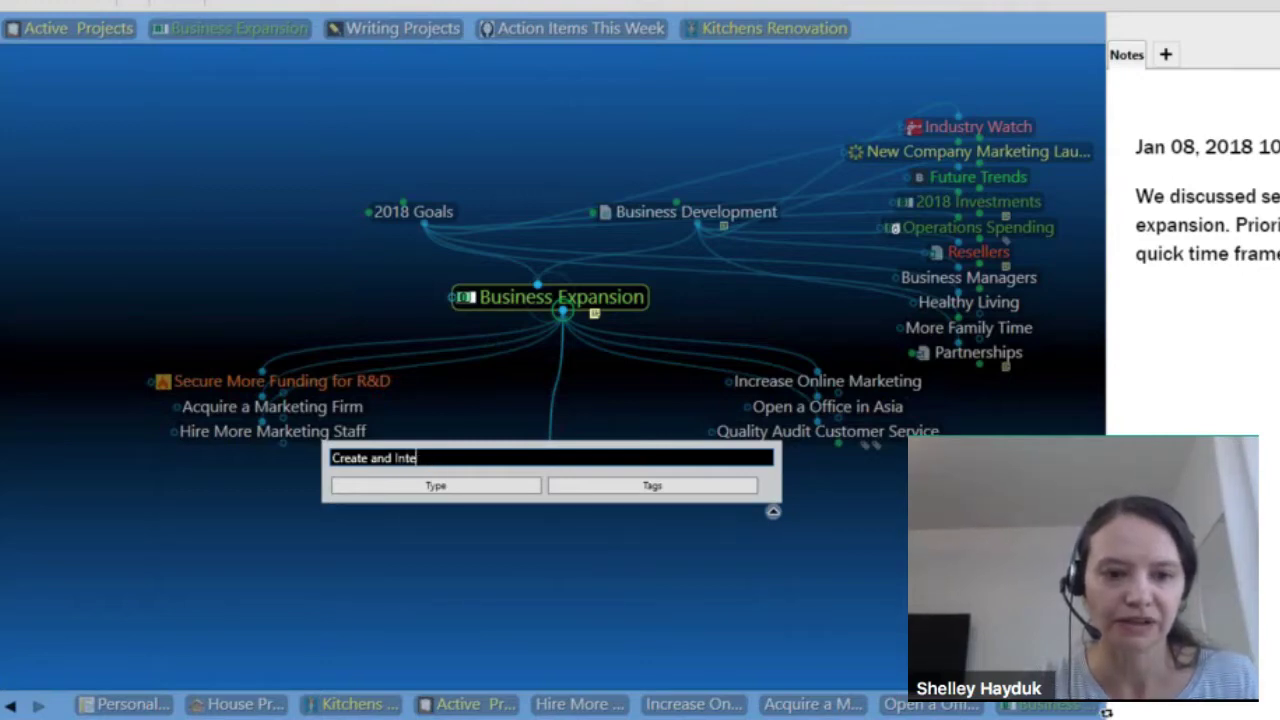
text(Cr)
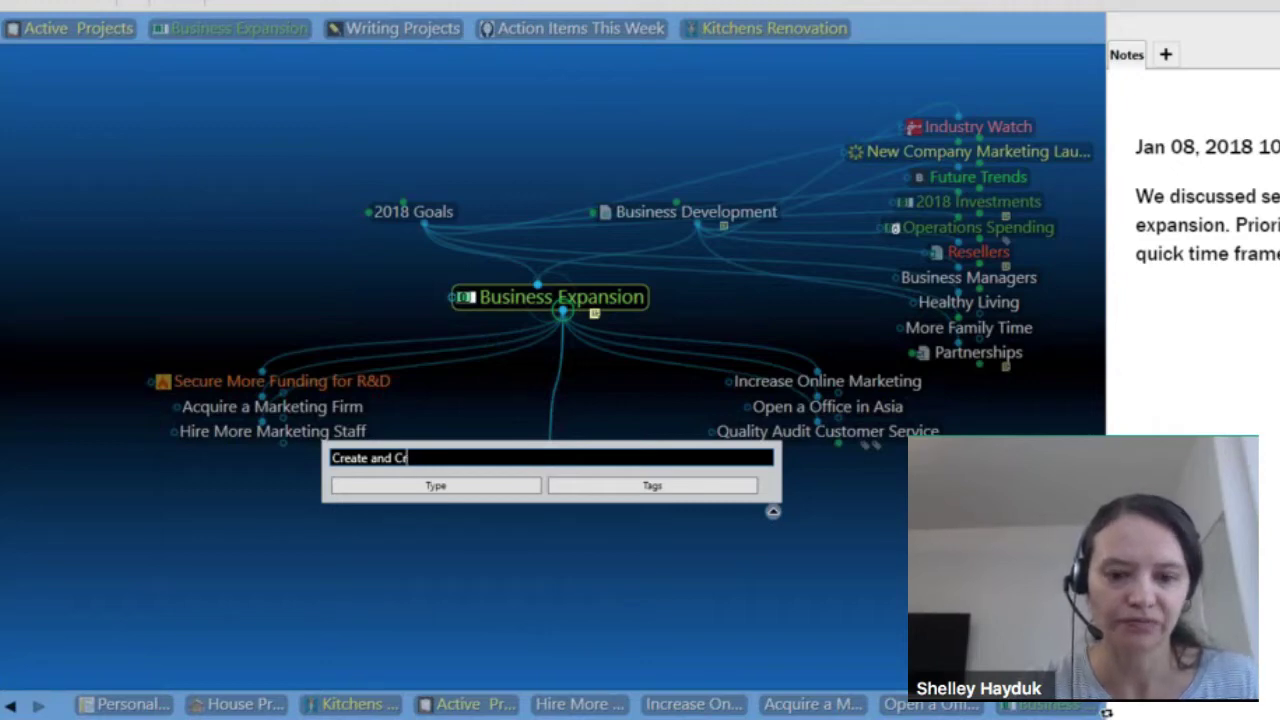
text(oss)
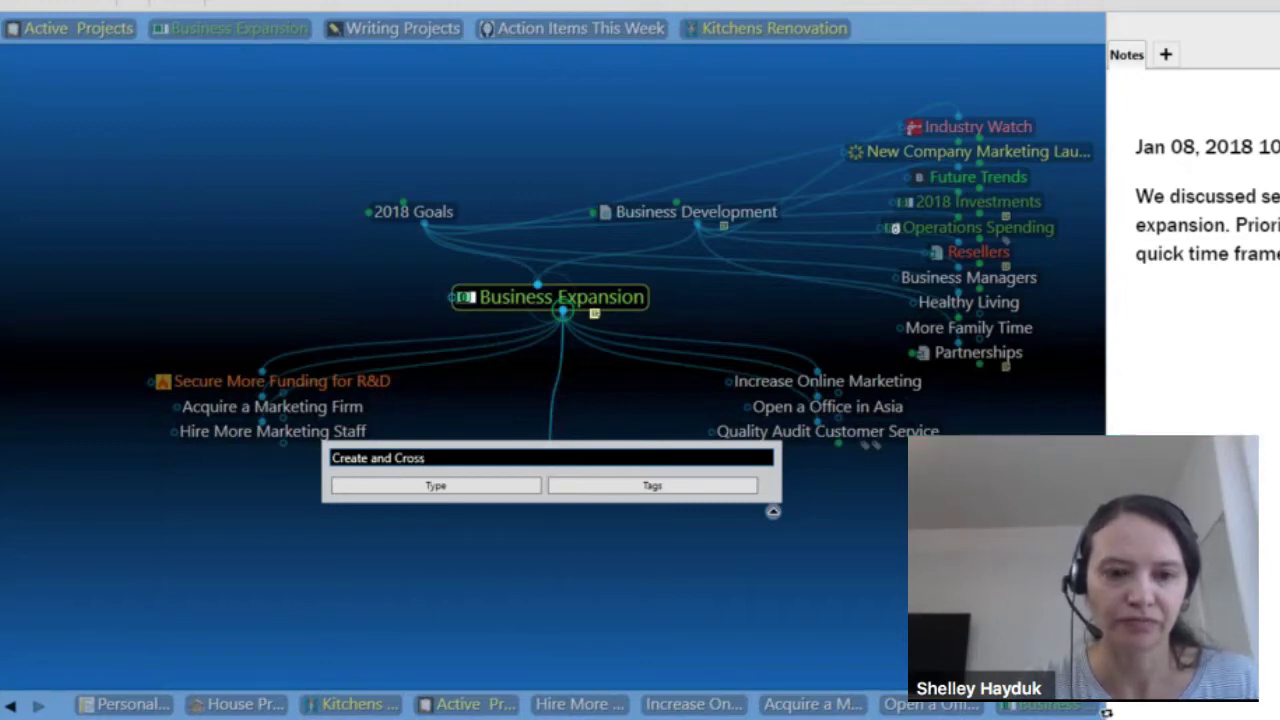
text( sectional )
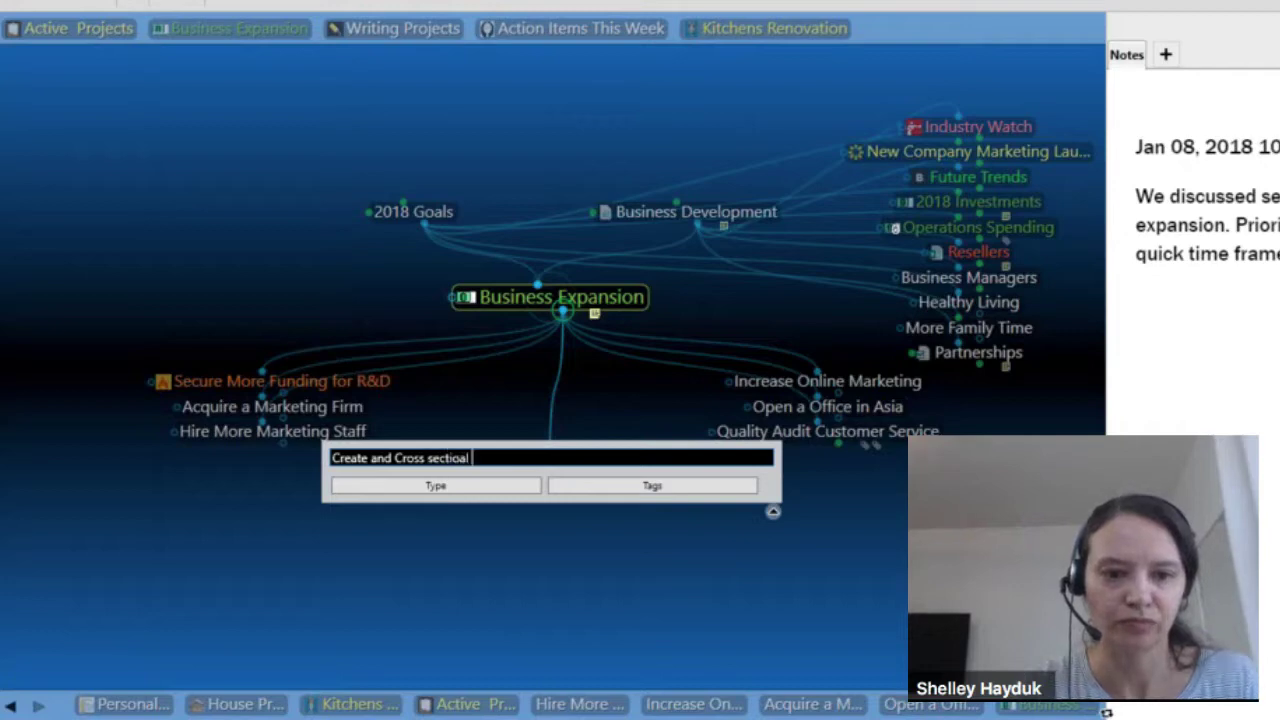
text(Team)
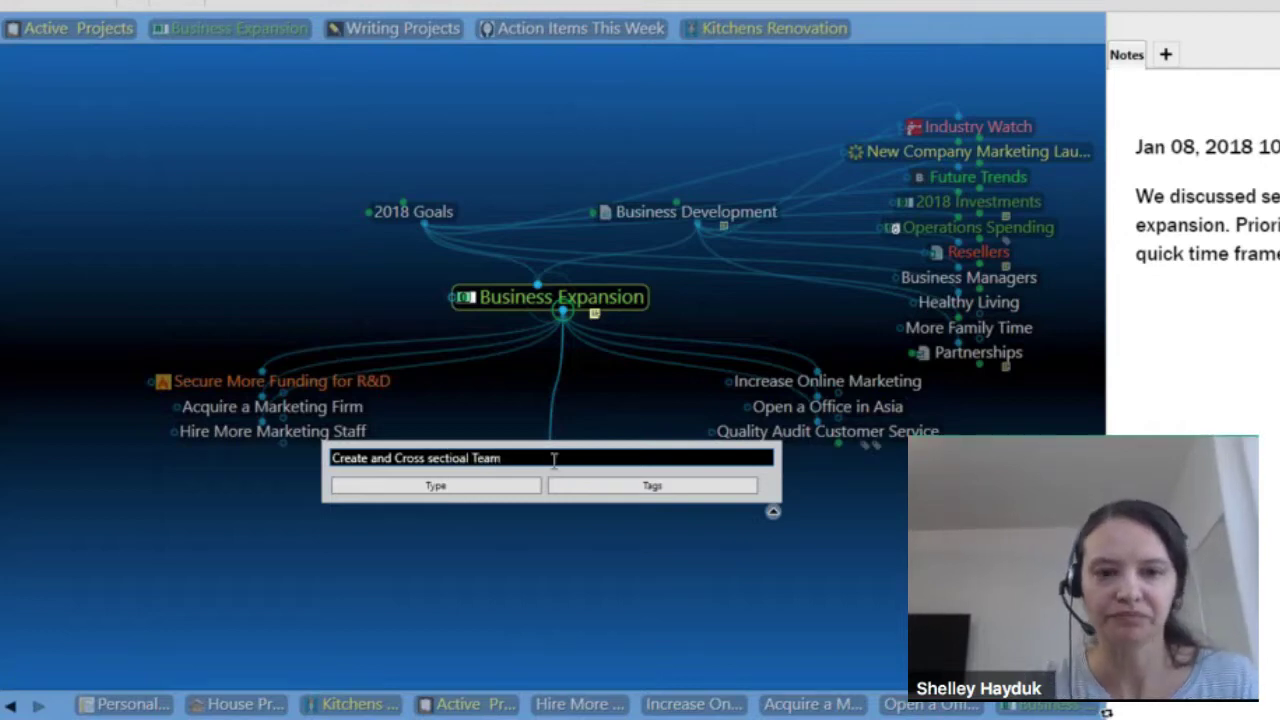
key(Return)
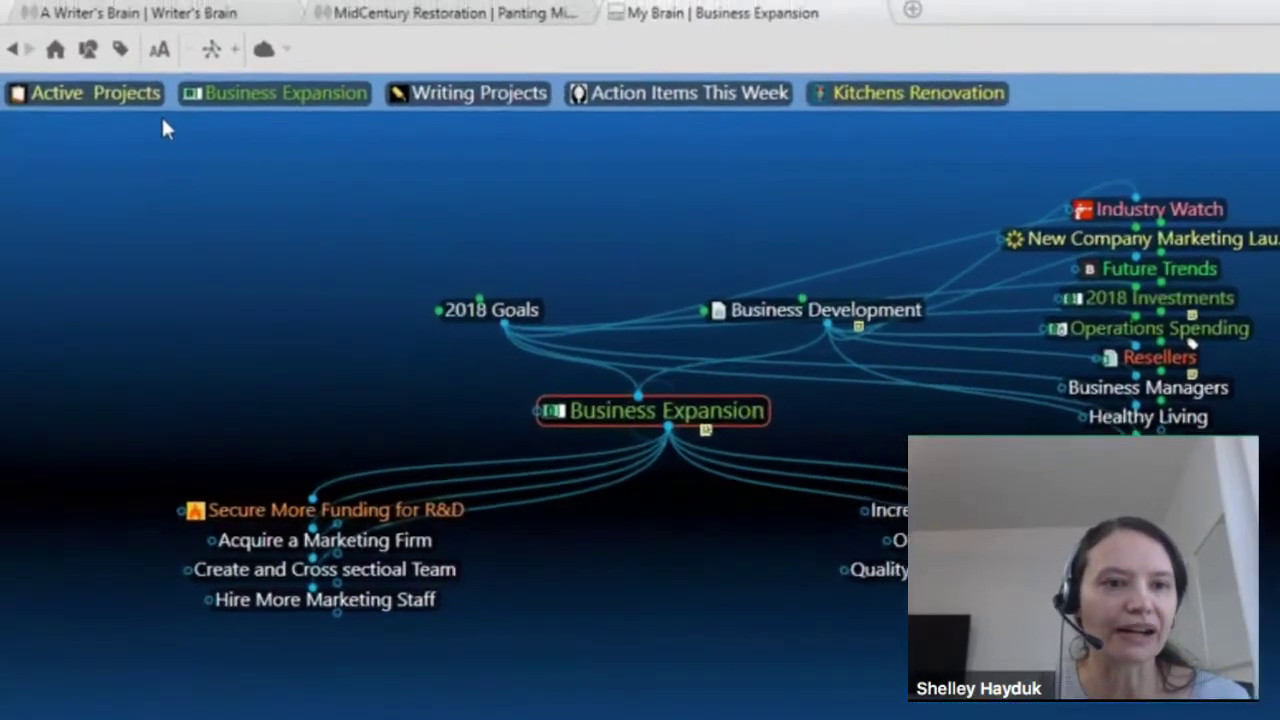
- Look through the list of thought types defined in this brain, and close the list
click(89, 62)
scroll(255, 350, down, 1)
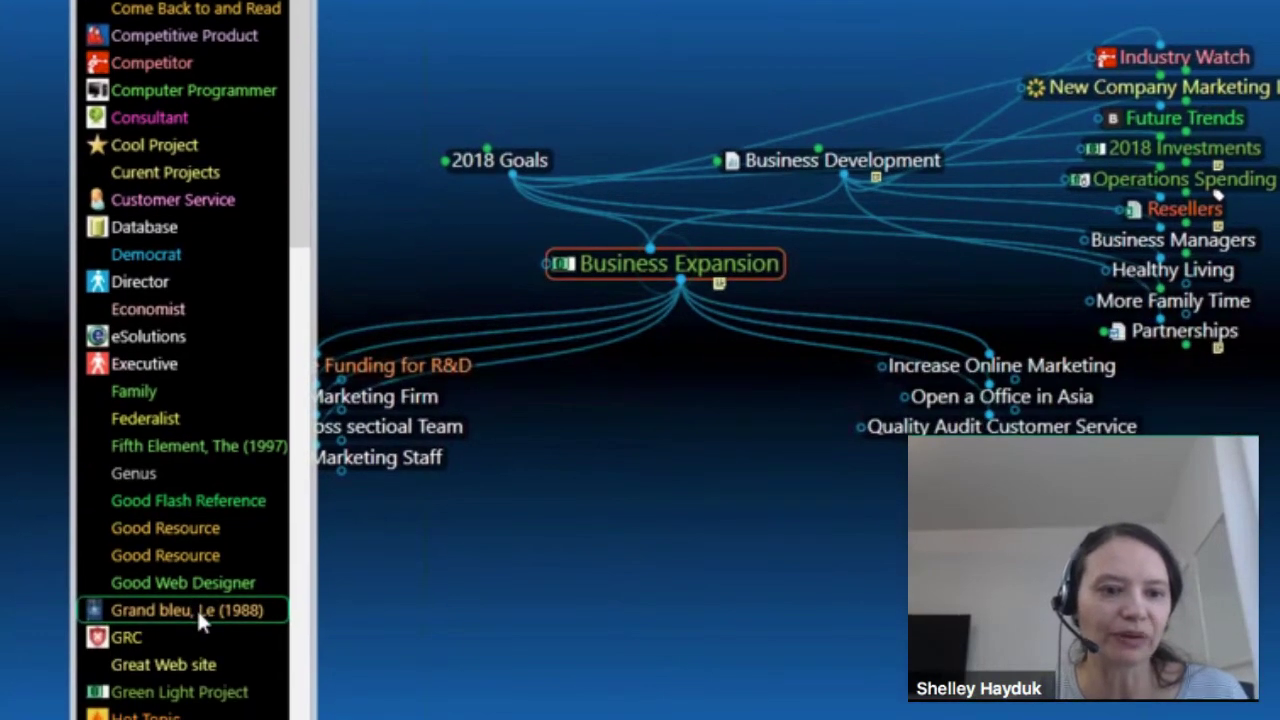
scroll(197, 608, down, 10)
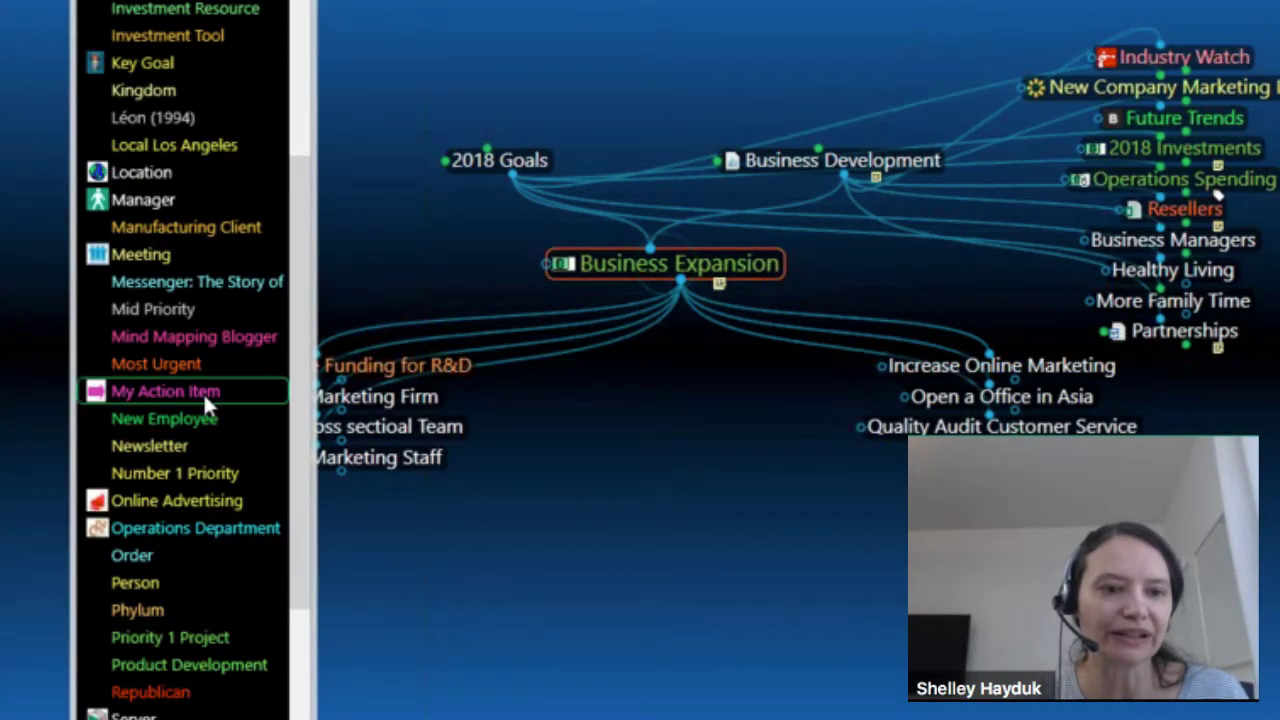
click(380, 215)
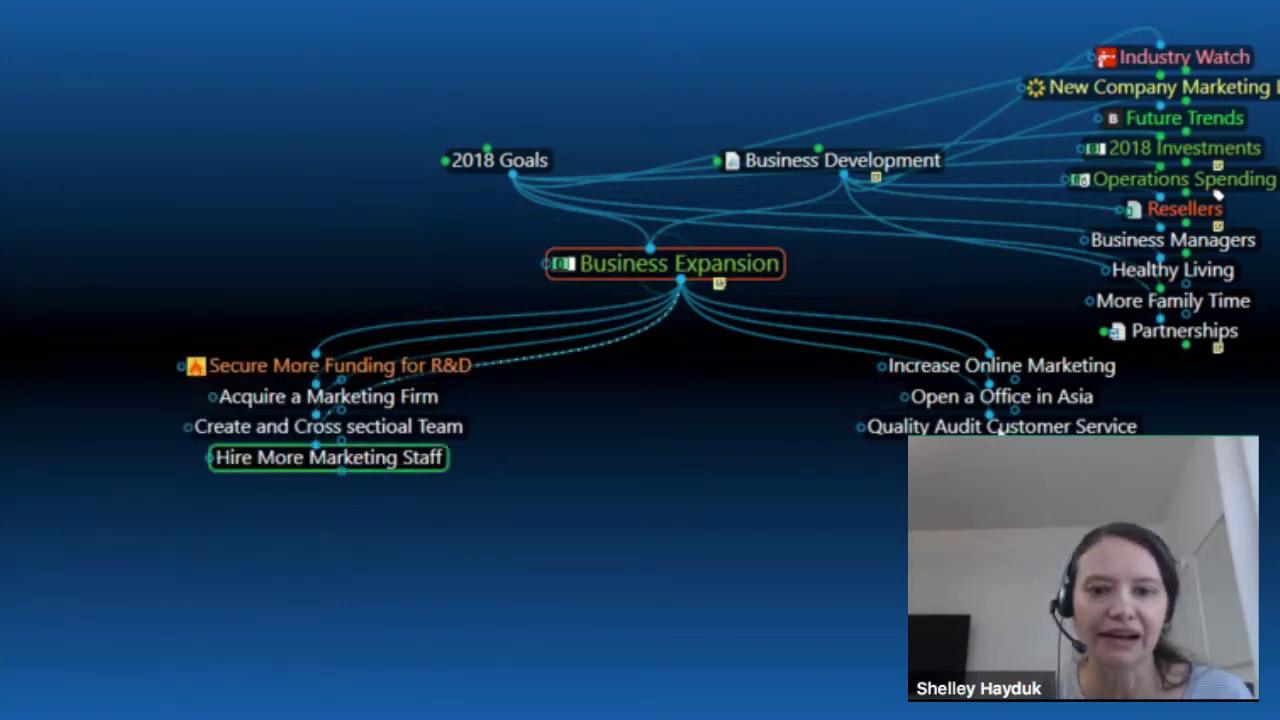
- Activate the Acquire a Marketing Firm thought and set its type to Hot Topic
click(352, 393)
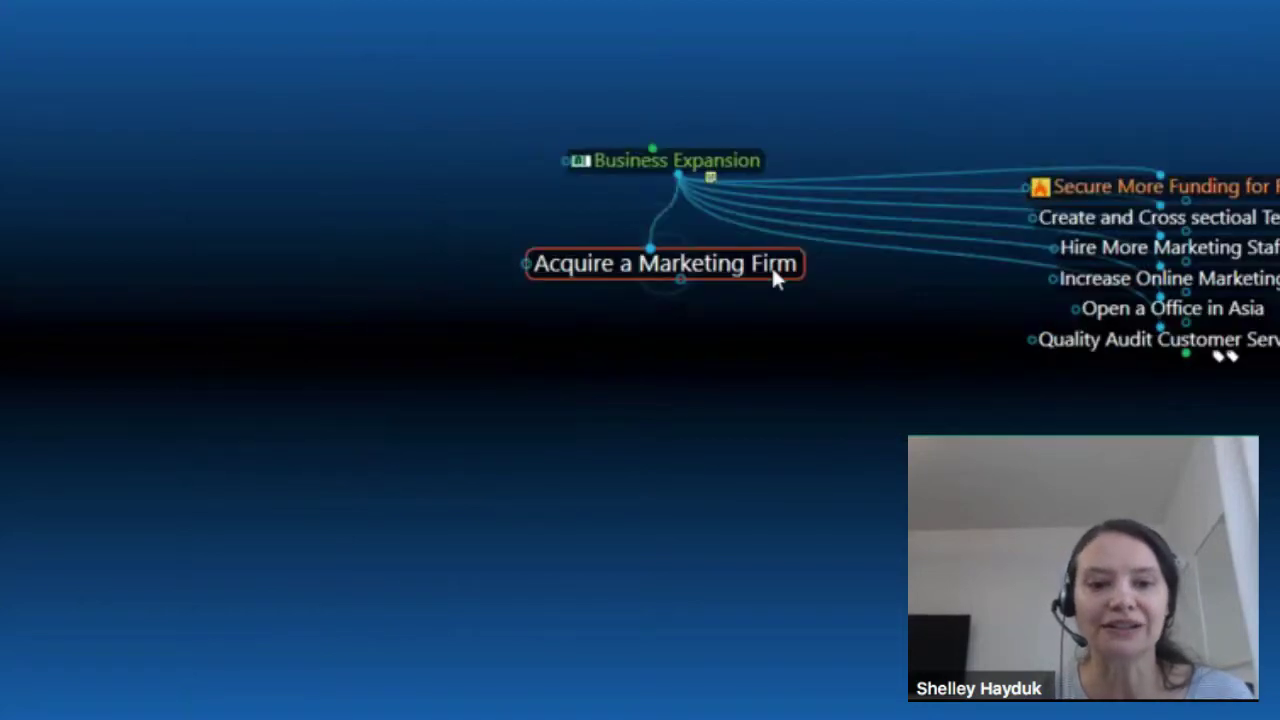
right_click(770, 266)
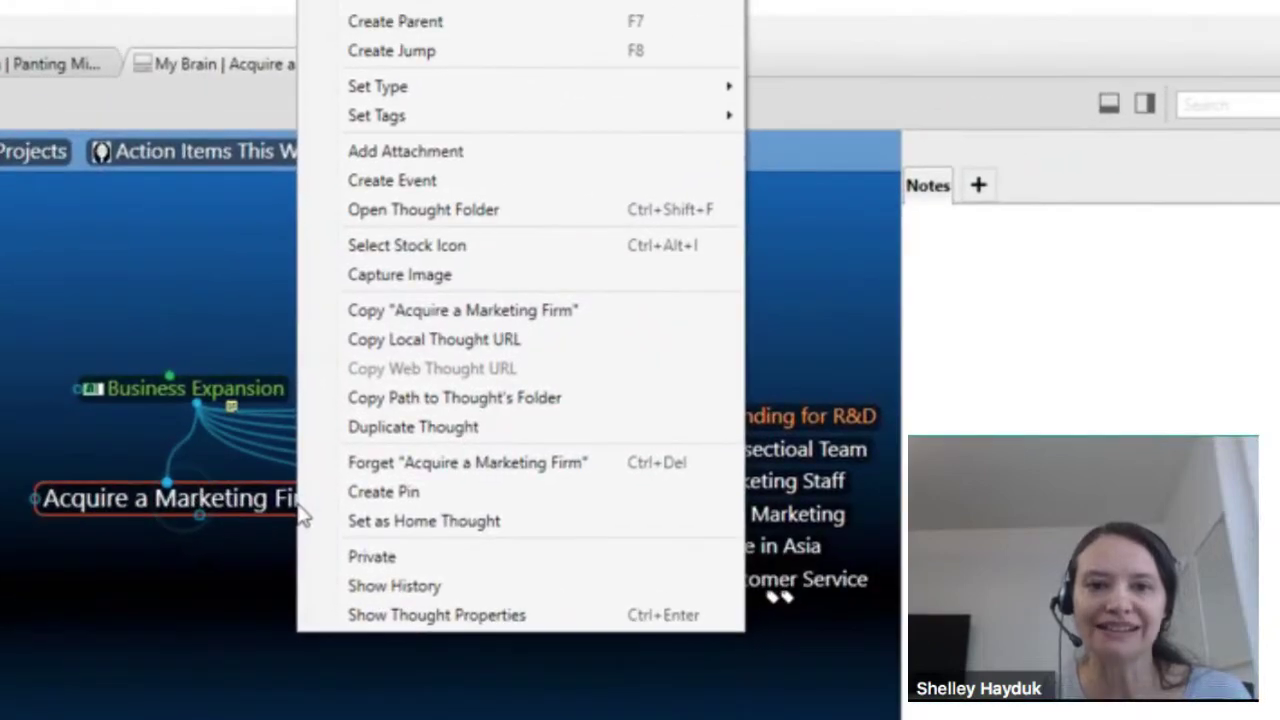
mouse_move(560, 88)
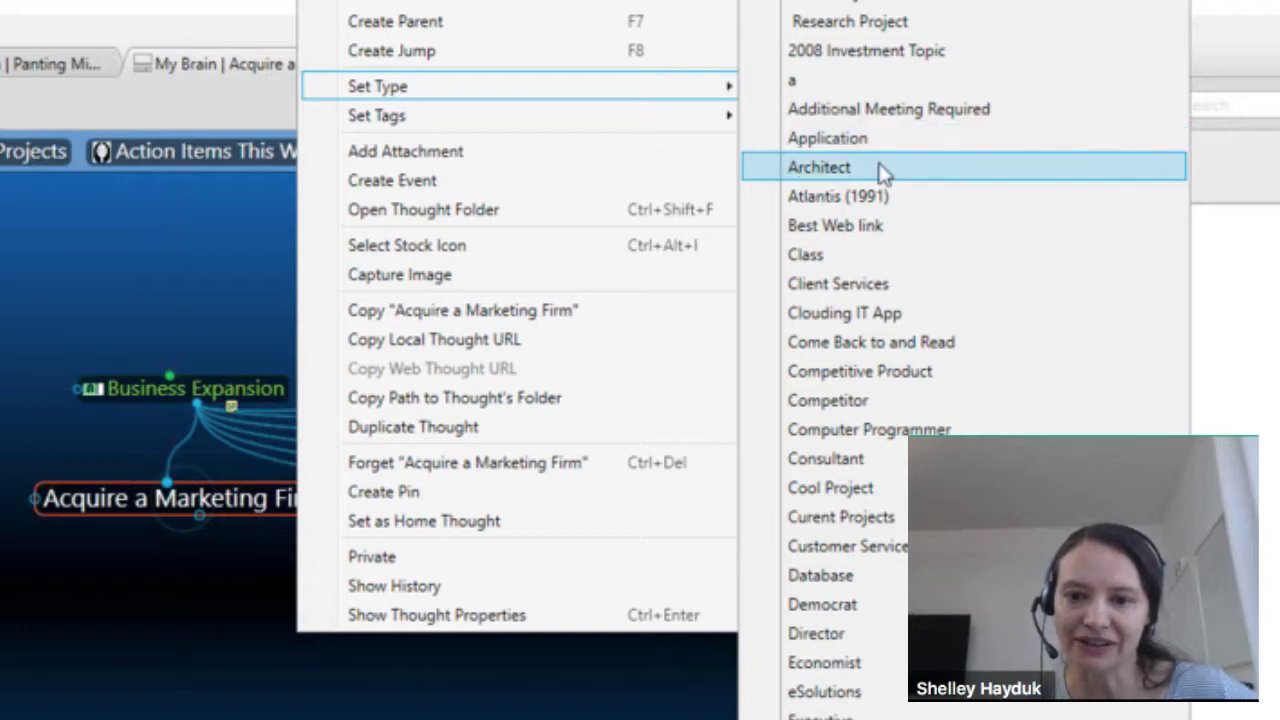
scroll(884, 190, down, 5)
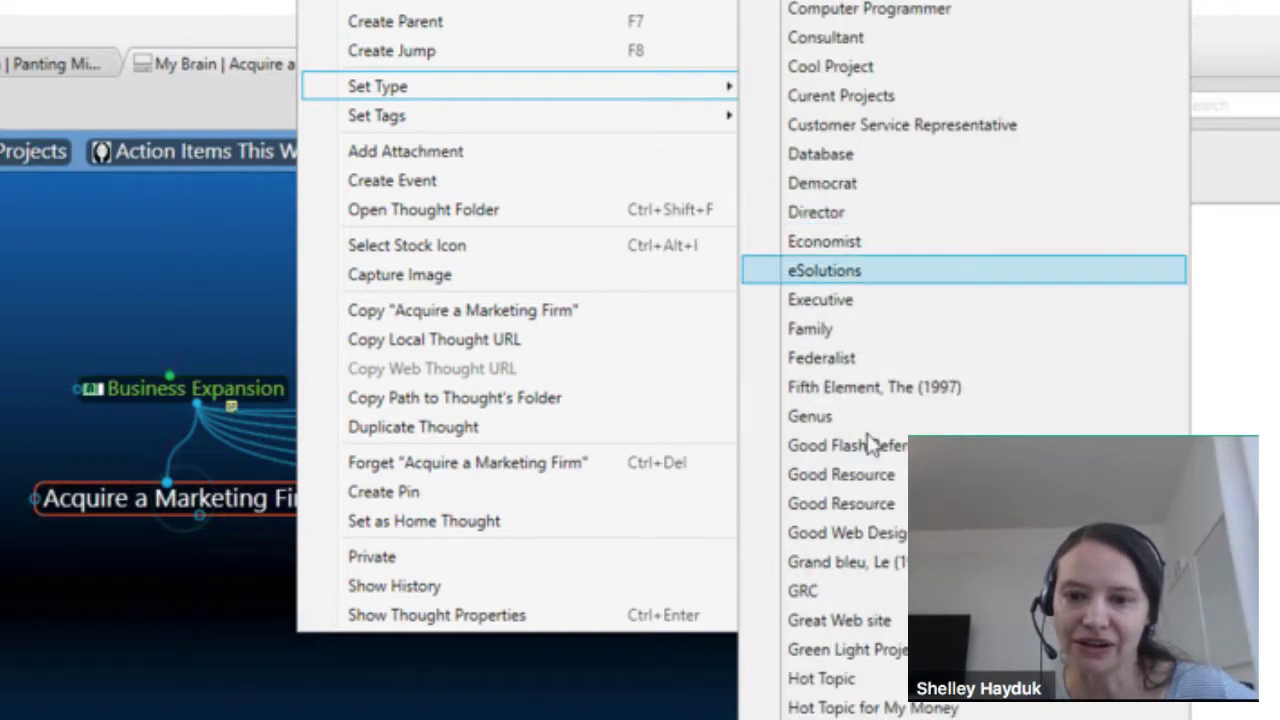
click(829, 679)
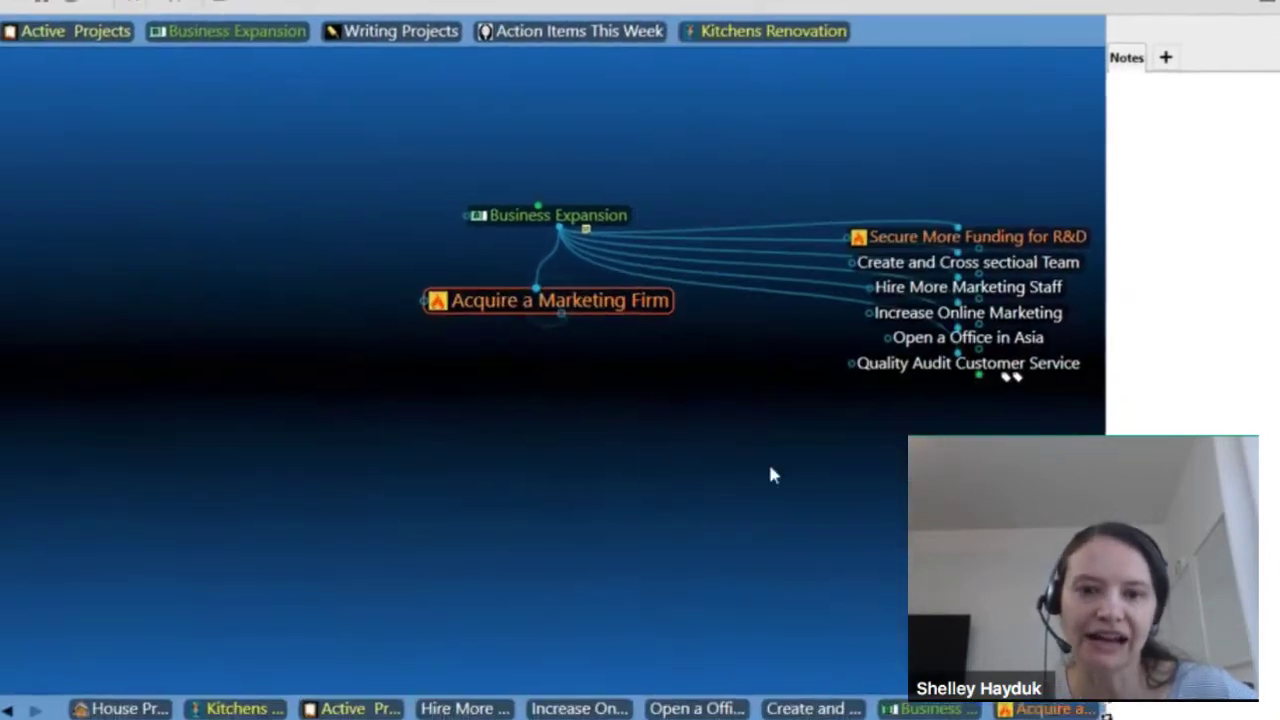
- Activate the Hire More Marketing Staff thought under Business Expansion and set its type to Urgent and Not Important
click(603, 214)
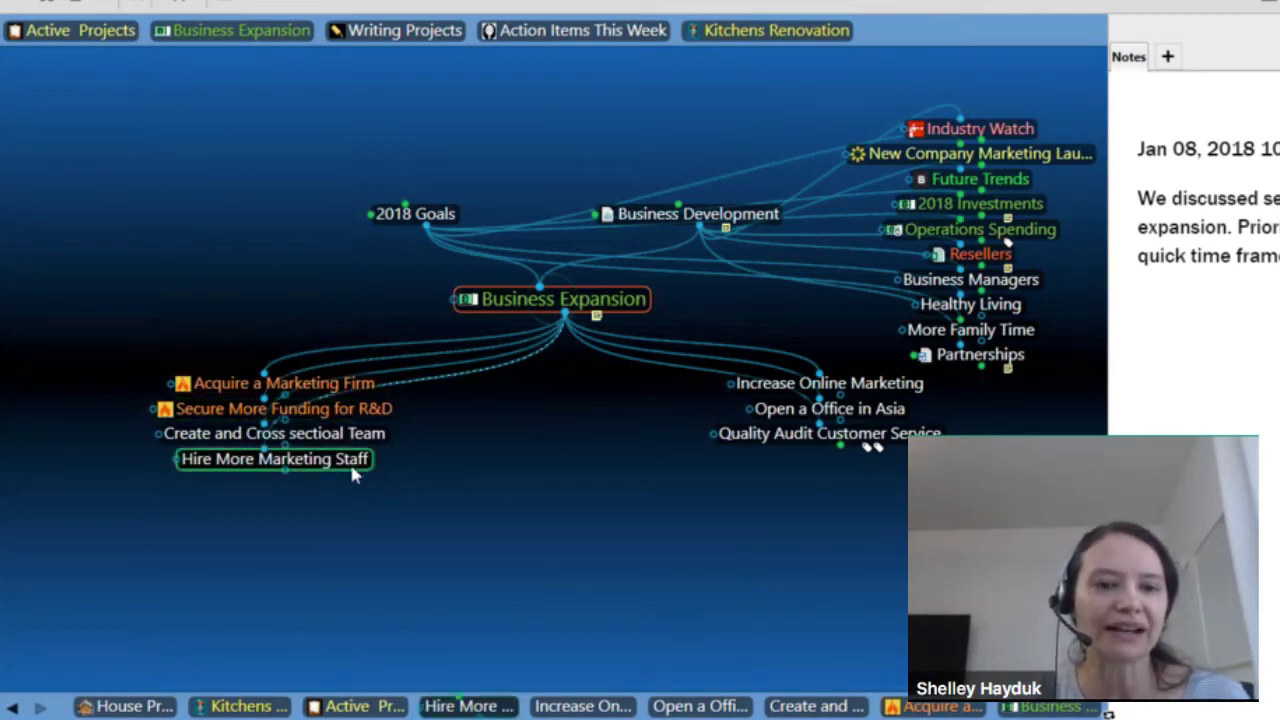
key(Return)
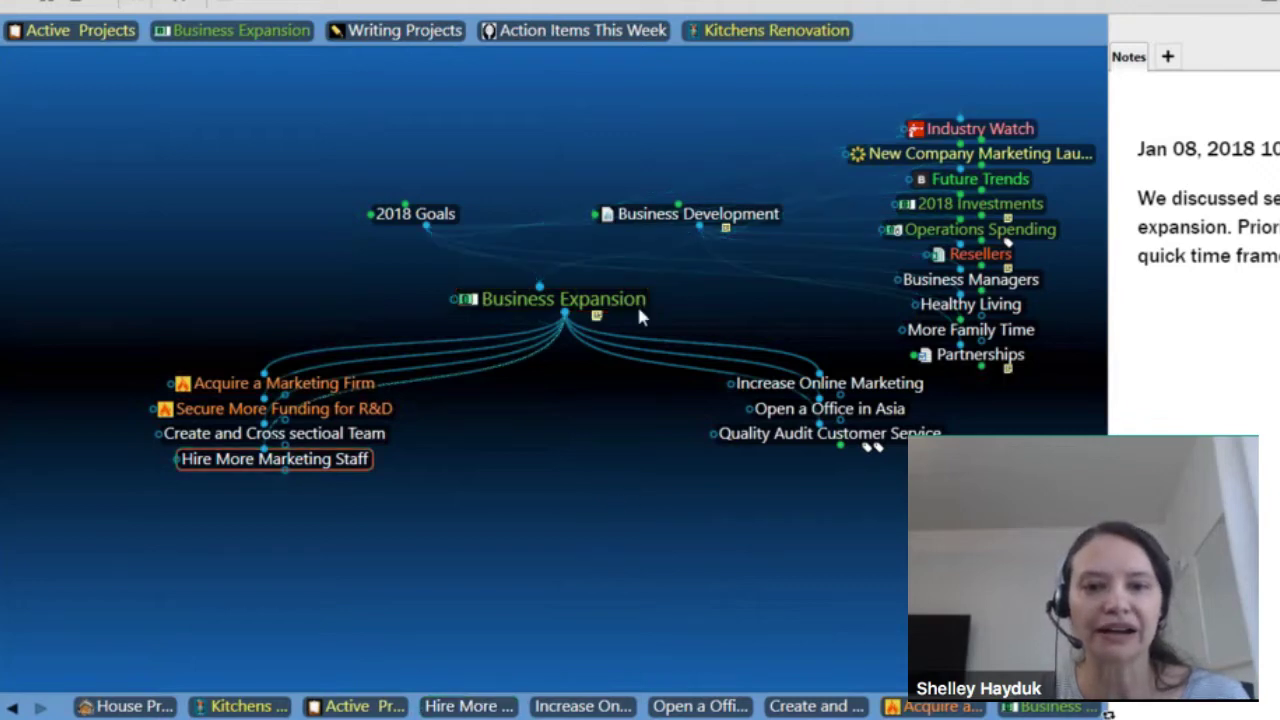
click(634, 309)
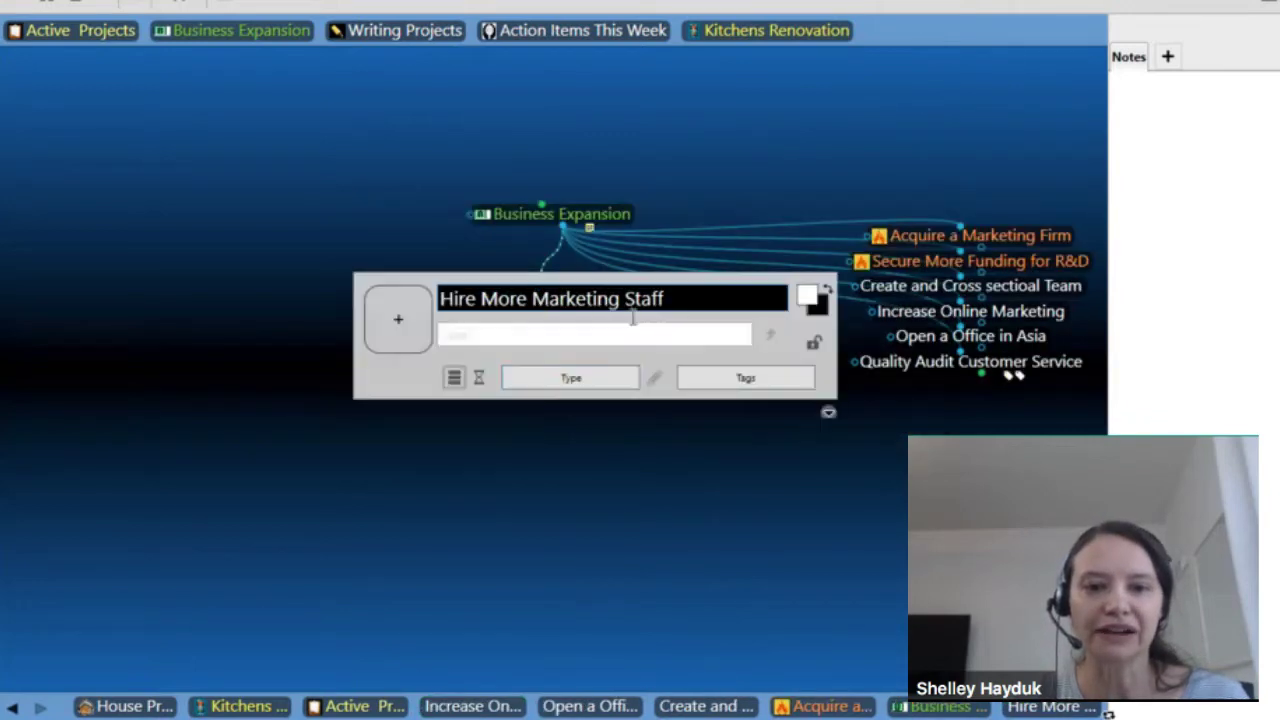
click(603, 389)
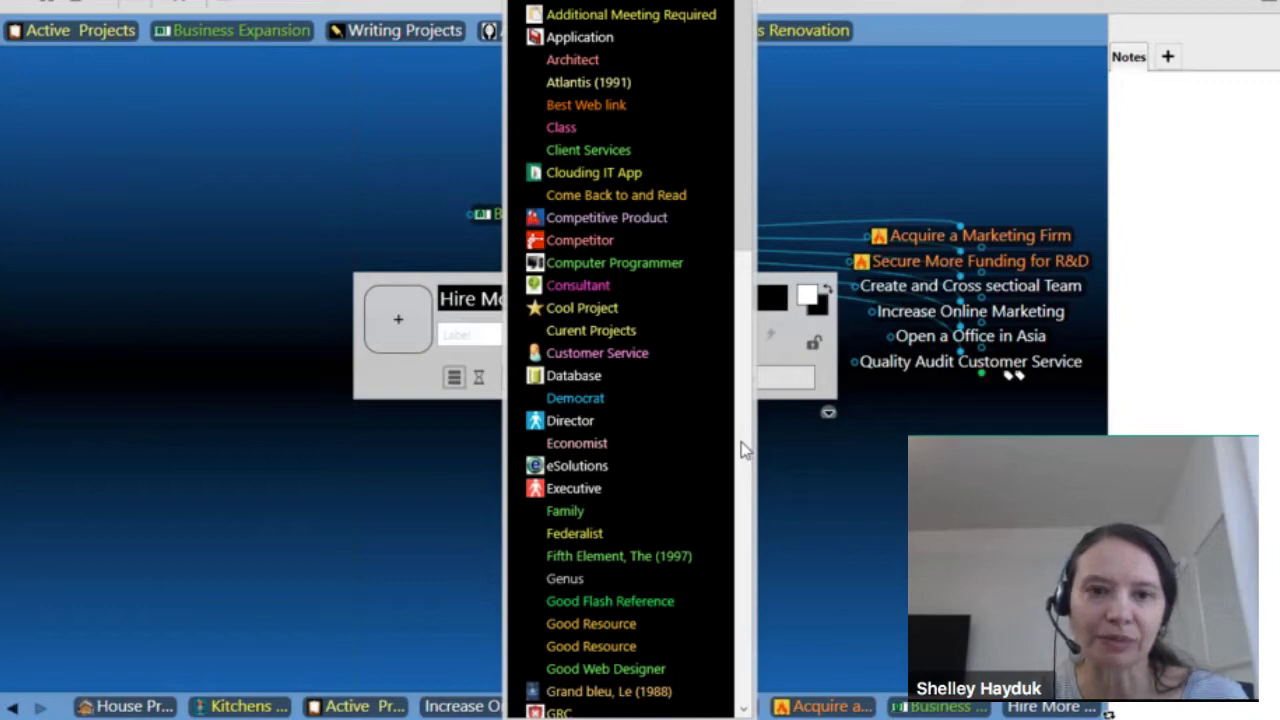
scroll(741, 450, down, 6)
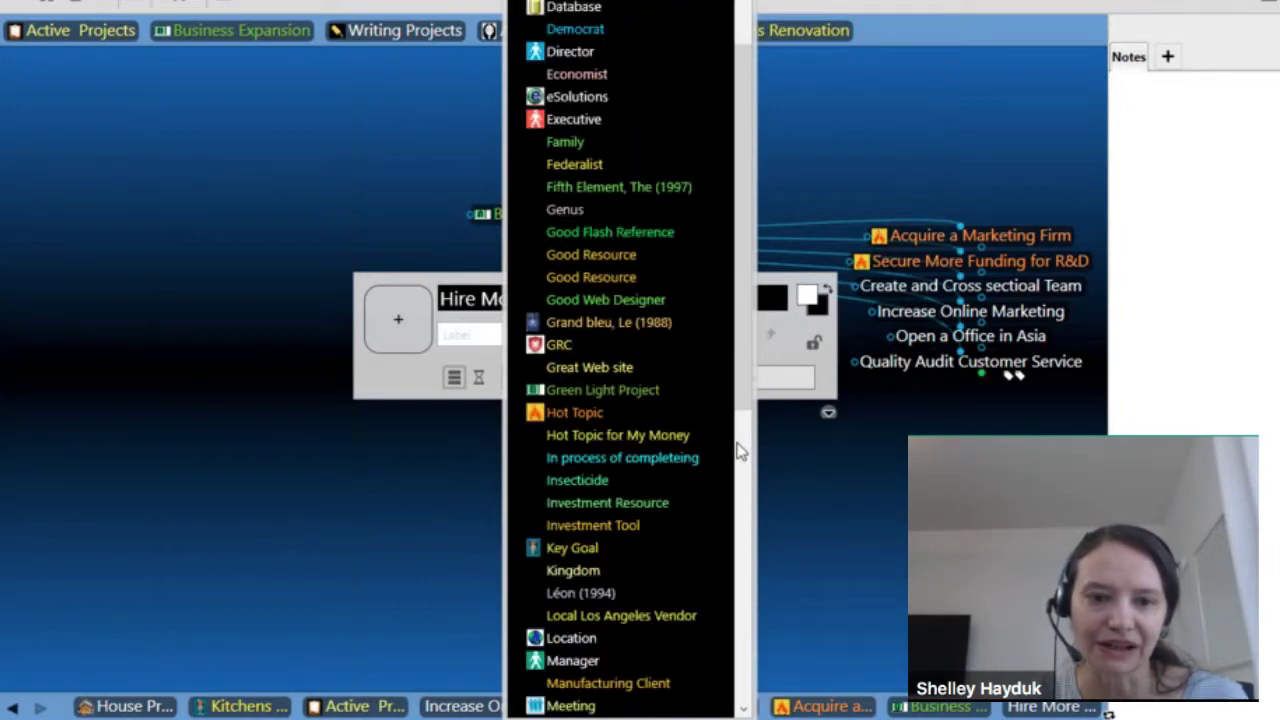
scroll(741, 453, down, 10)
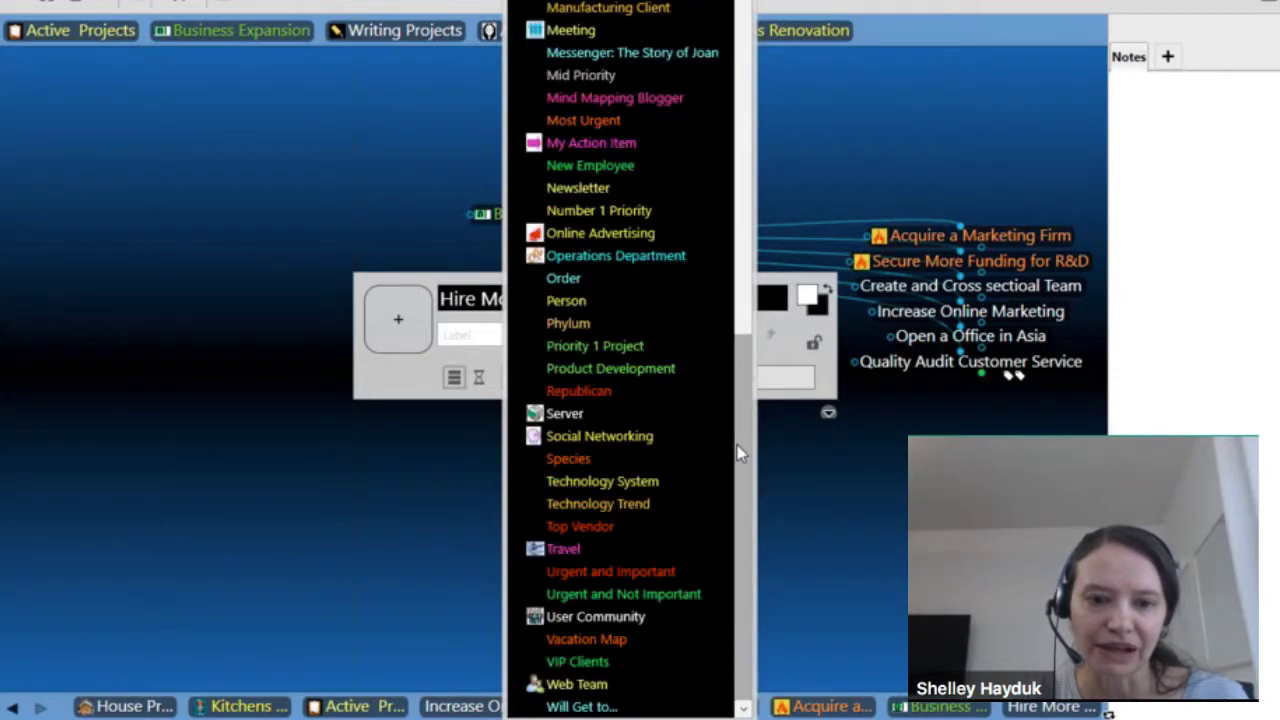
click(668, 595)
click(768, 492)
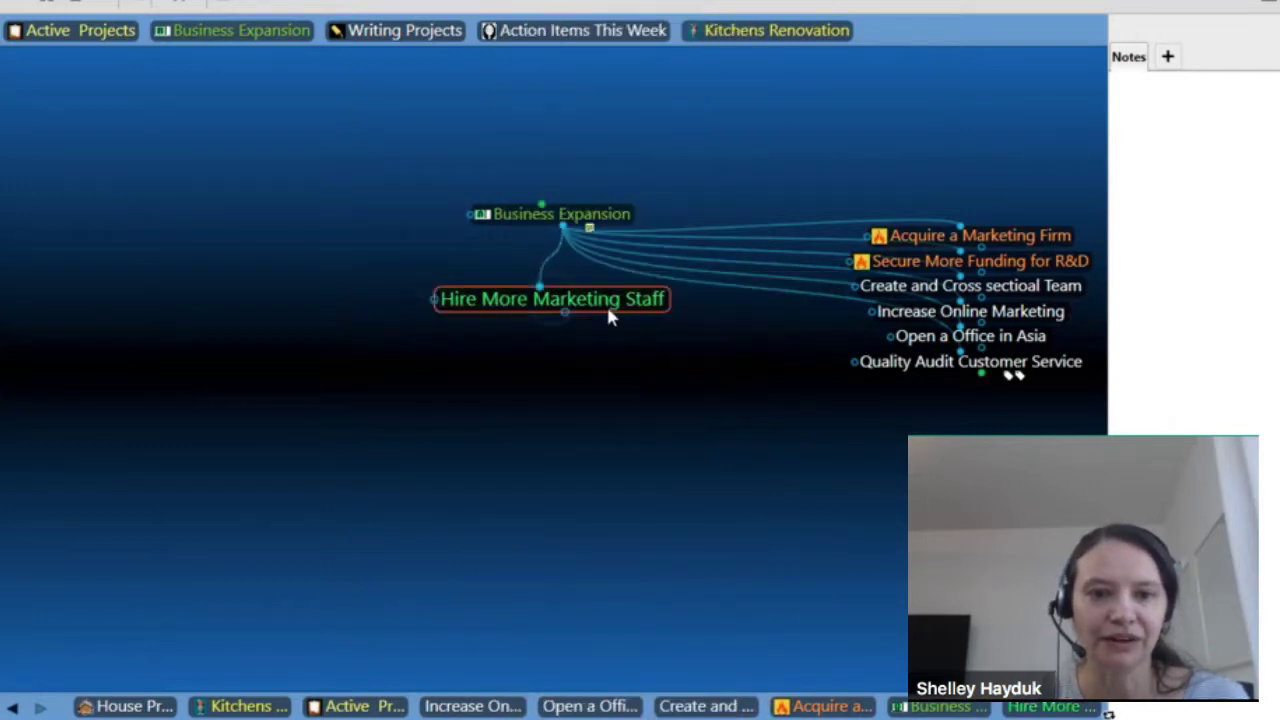
- Return to Business Expansion and set the type of its Increase Online Marketing child thought to My Action Item
click(587, 214)
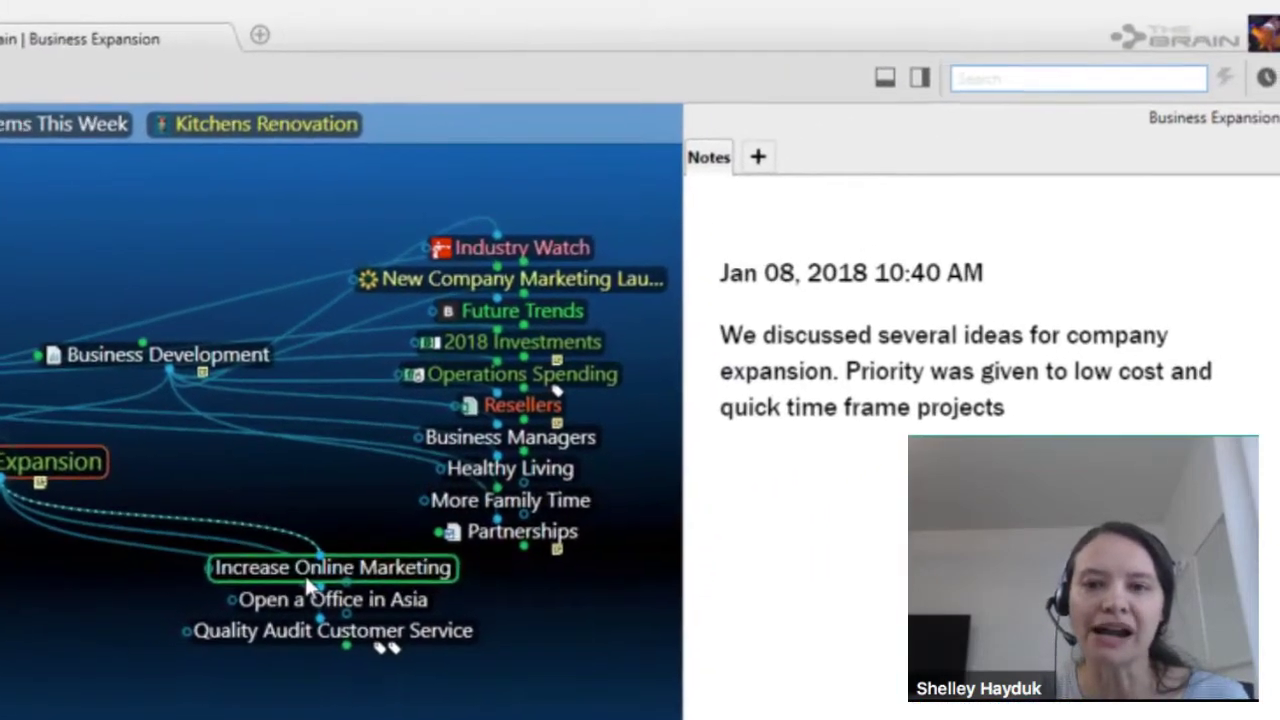
right_click(812, 392)
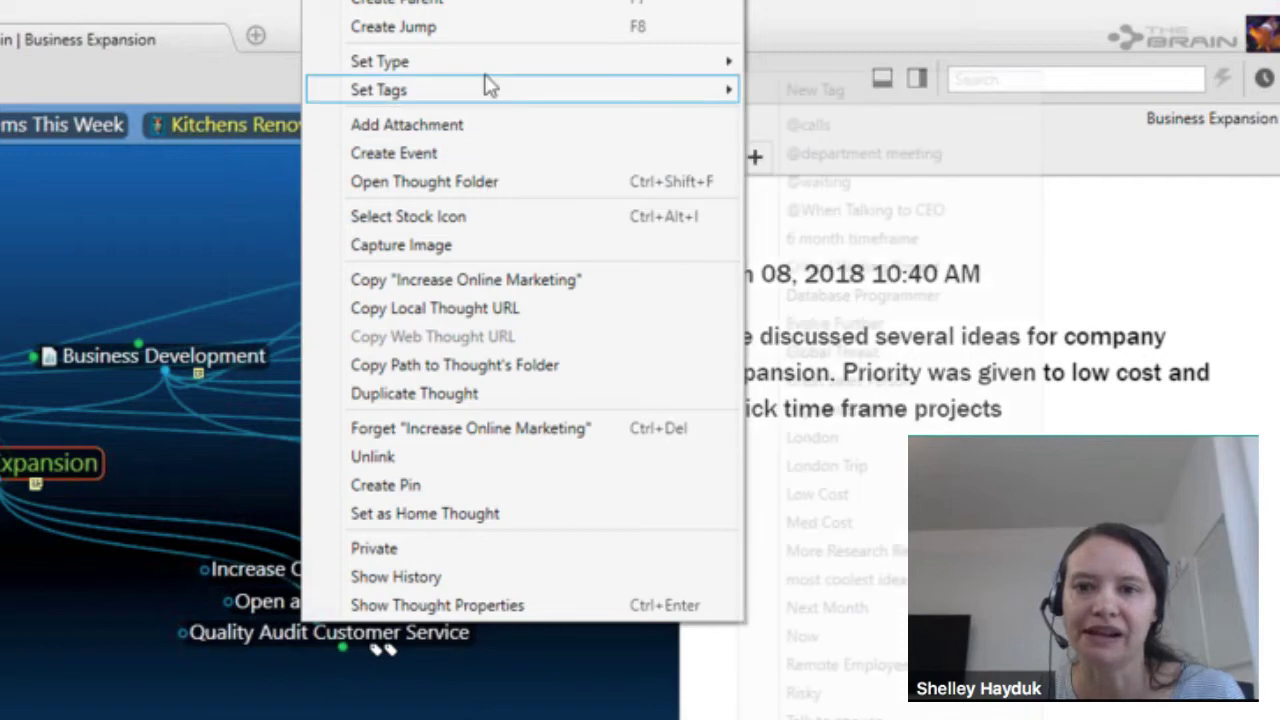
mouse_move(486, 64)
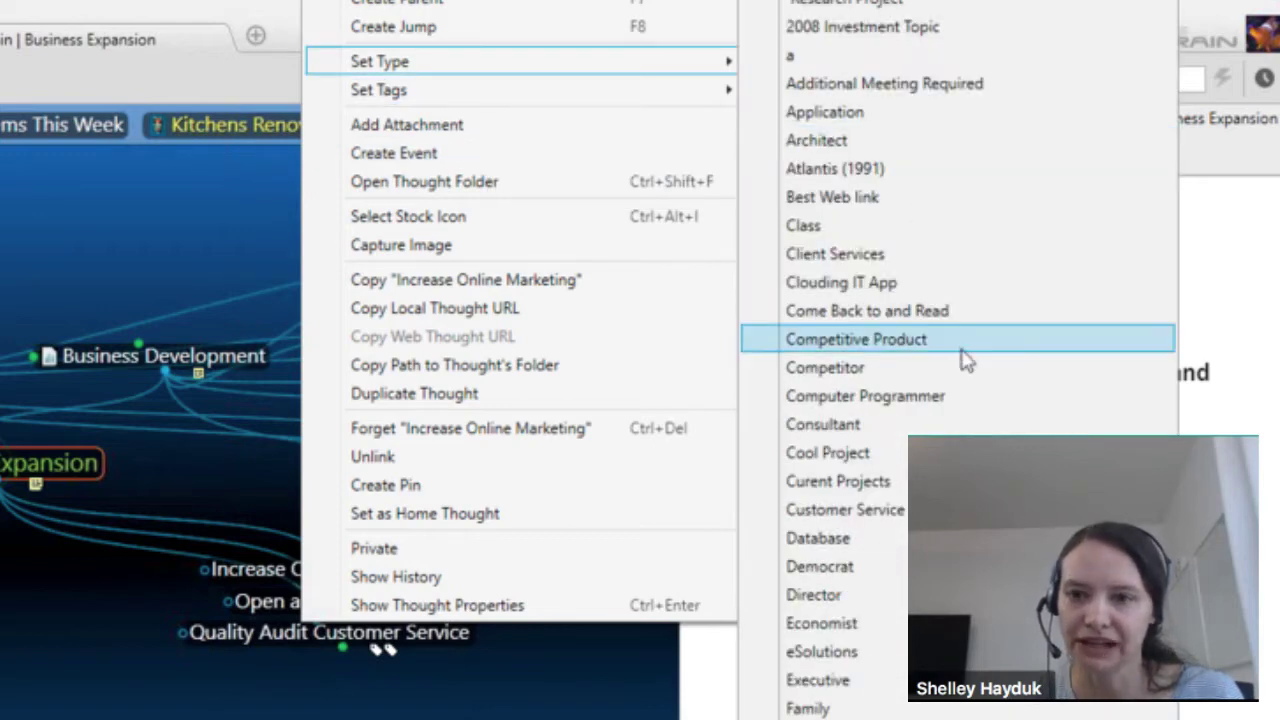
scroll(960, 350, down, 6)
scroll(963, 345, down, 3)
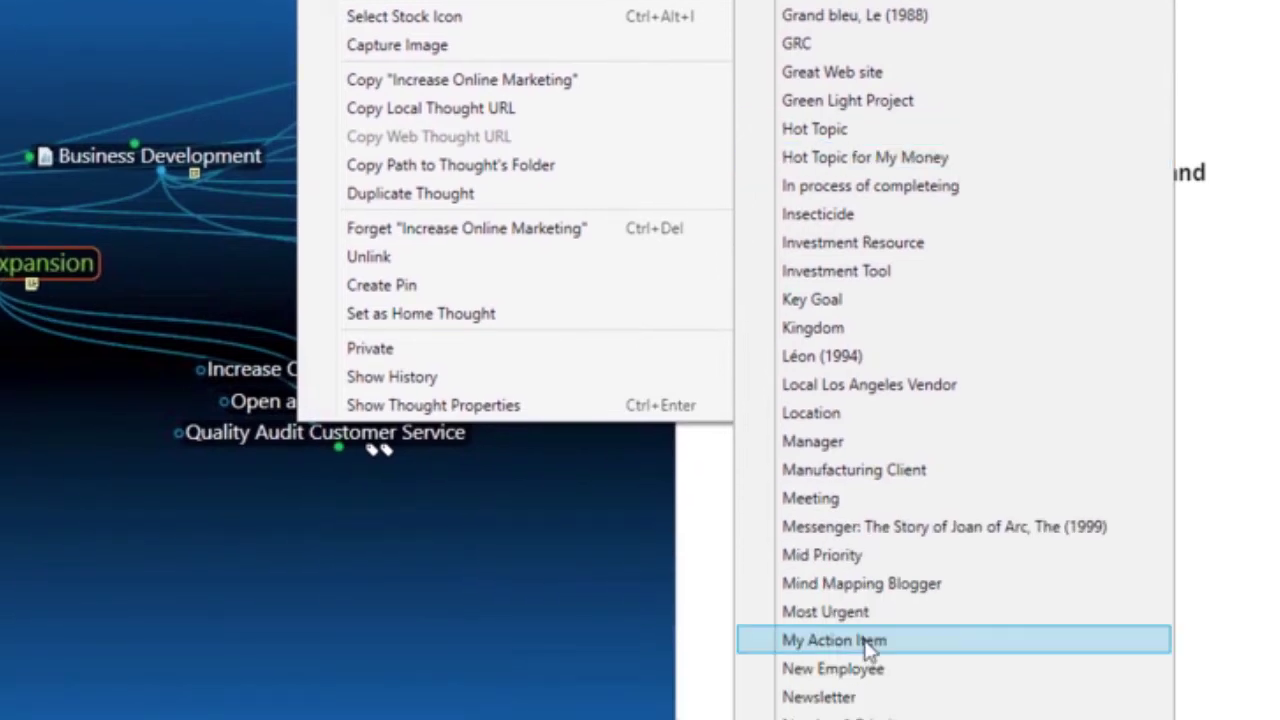
click(868, 645)
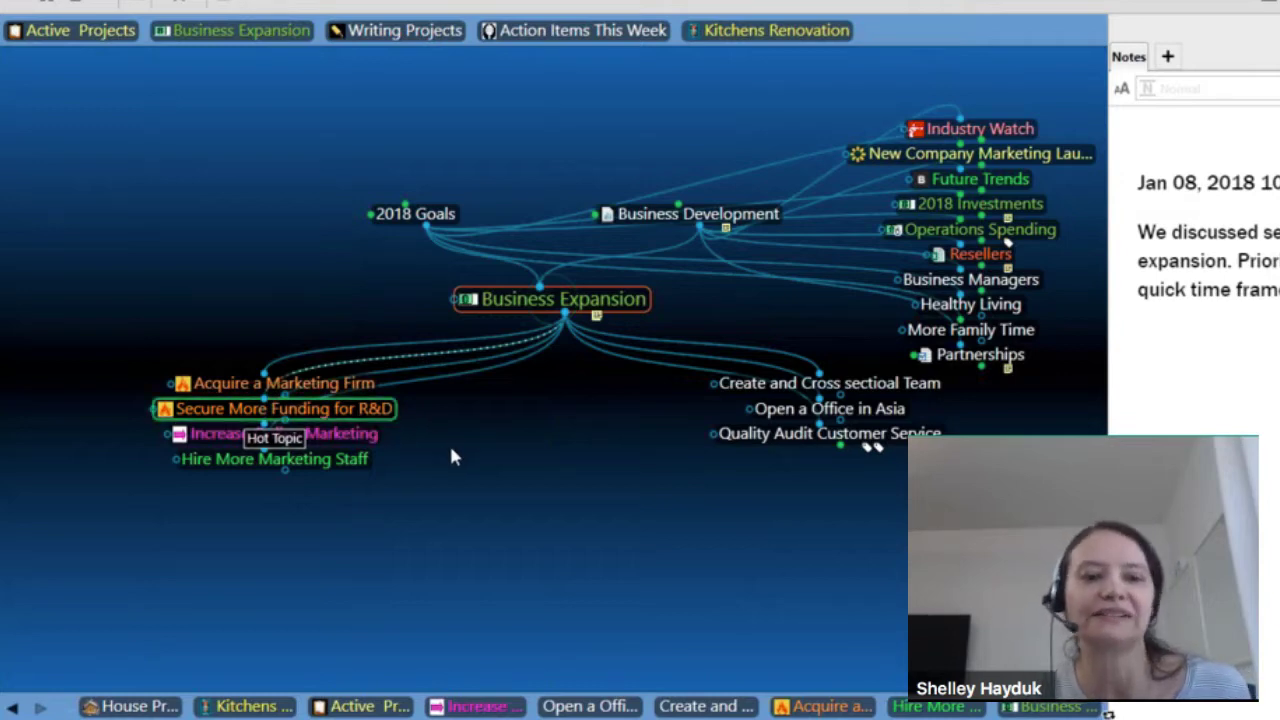
- Change the type of the Secure More Funding for R&D thought to My Action Item
right_click(374, 412)
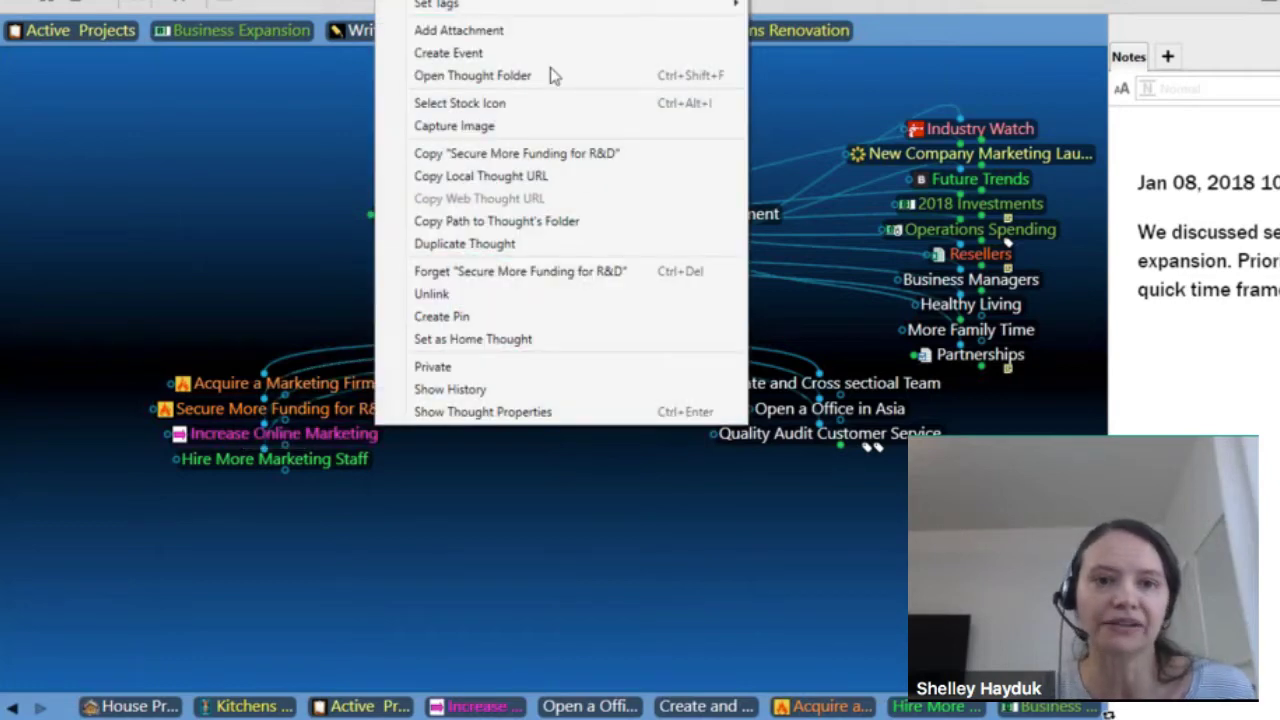
mouse_move(450, 4)
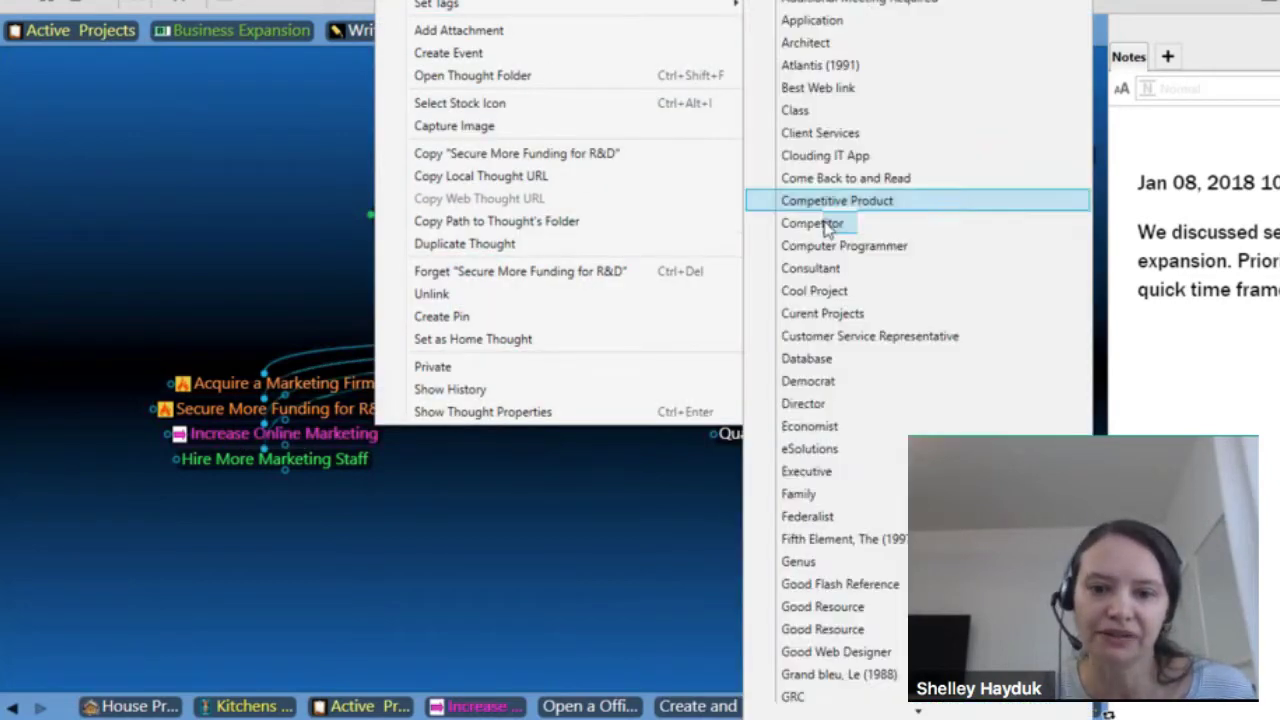
scroll(826, 232, down, 6)
scroll(823, 226, down, 2)
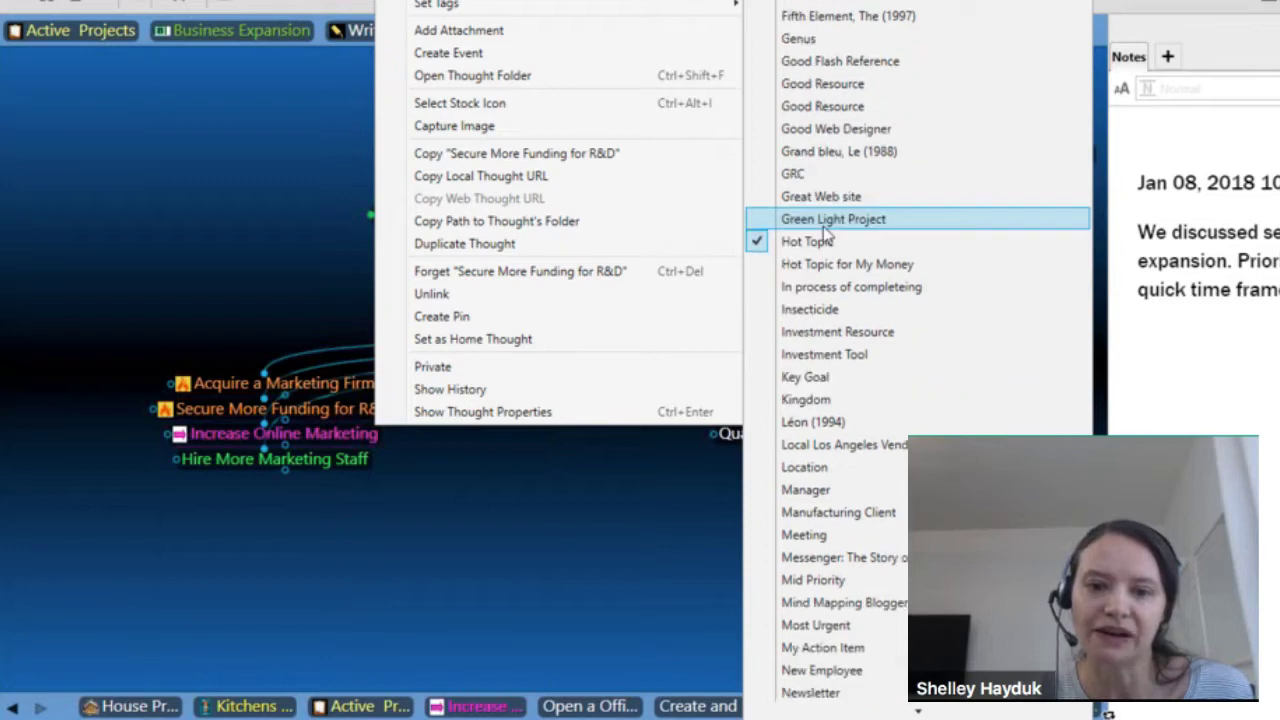
click(813, 650)
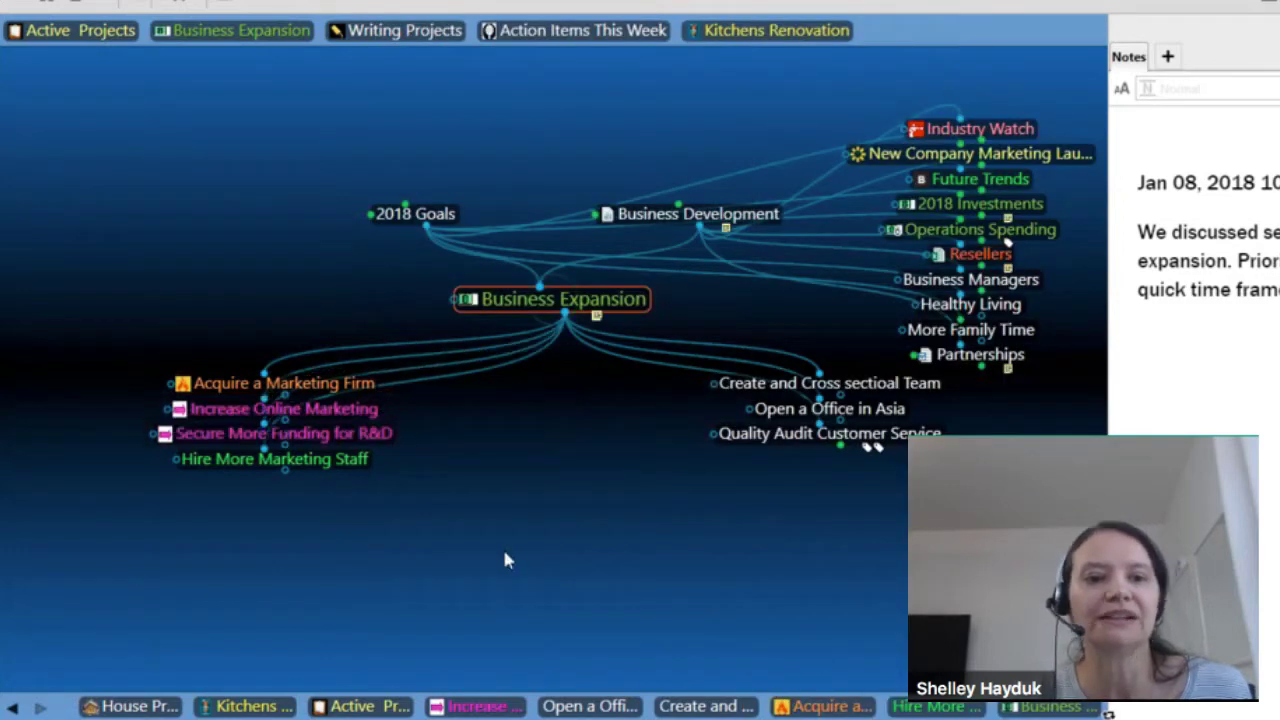
- Remove the type from the Acquire a Marketing Firm thought
right_click(362, 384)
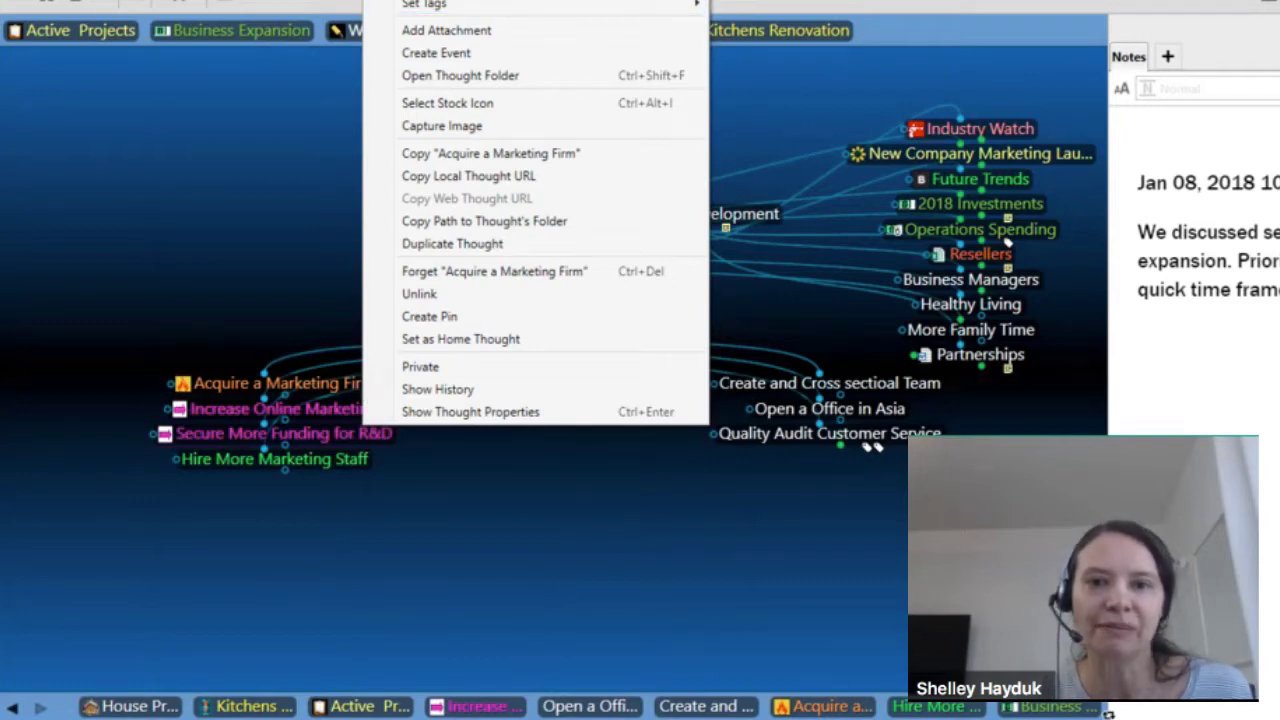
mouse_move(430, 4)
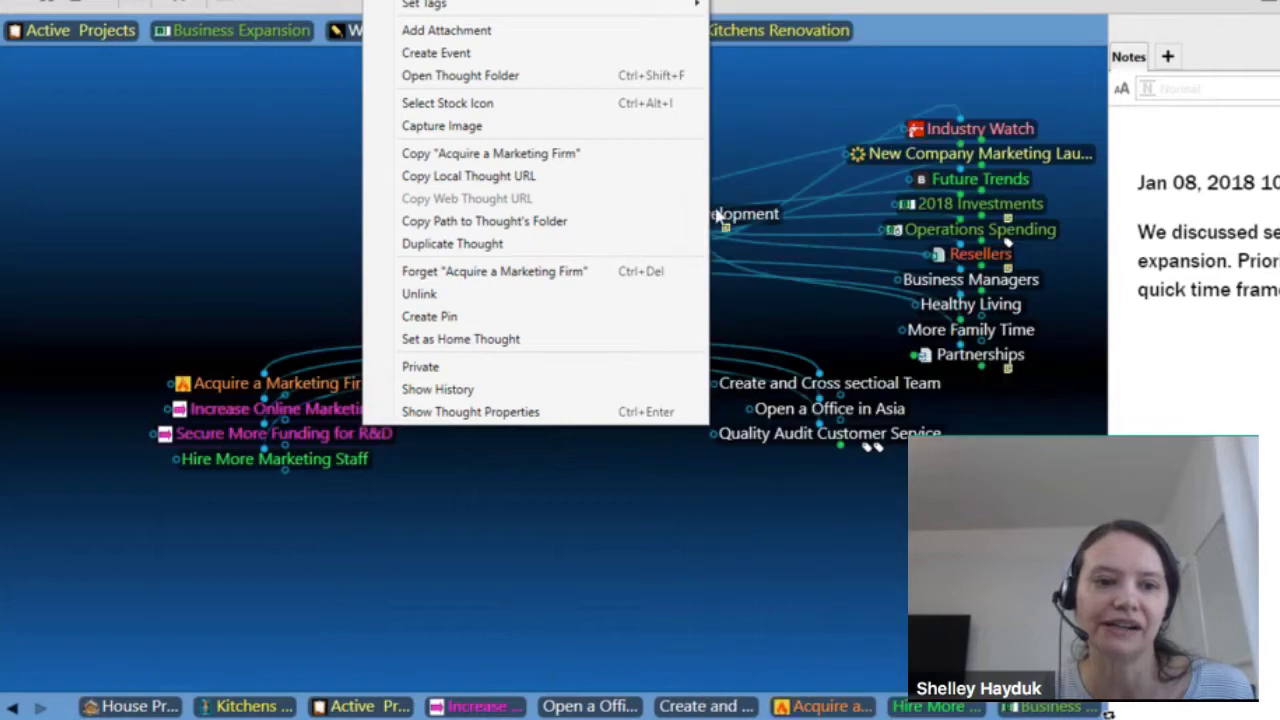
click(698, 392)
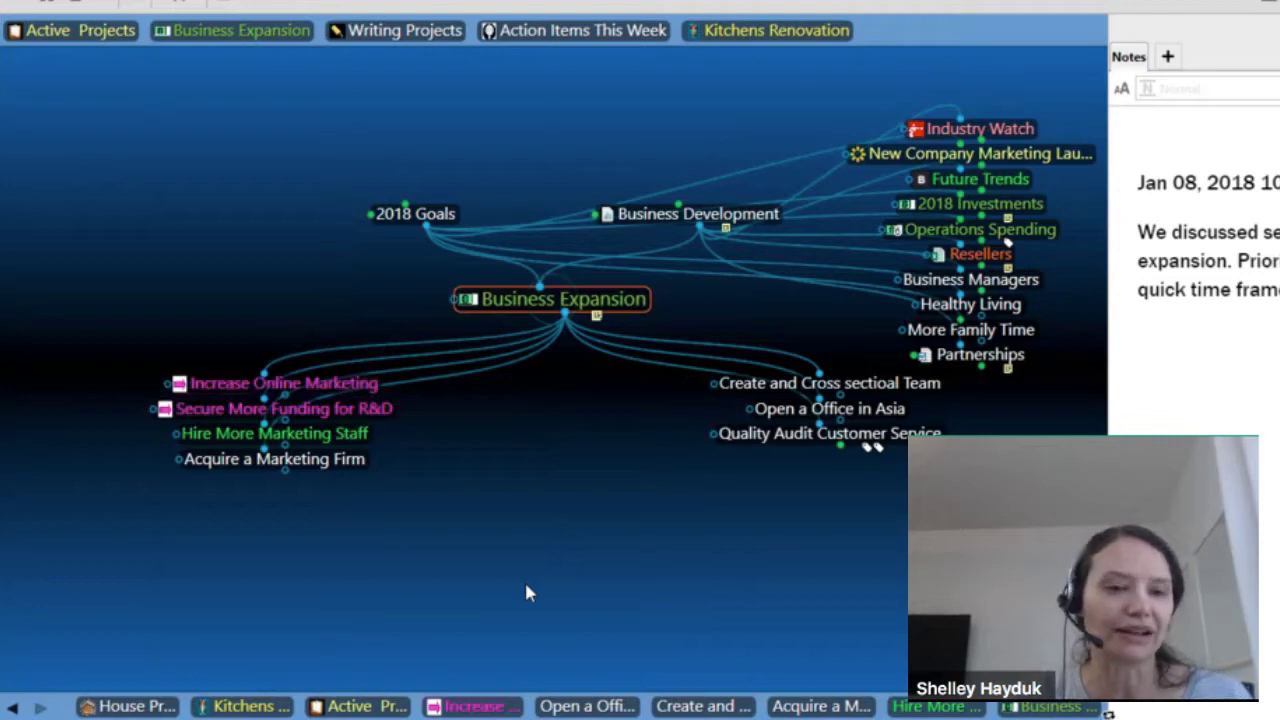
- Activate the Increase Online Marketing thought and assign it the tags Med Cost, London Trip and 6 month timeframe
click(363, 382)
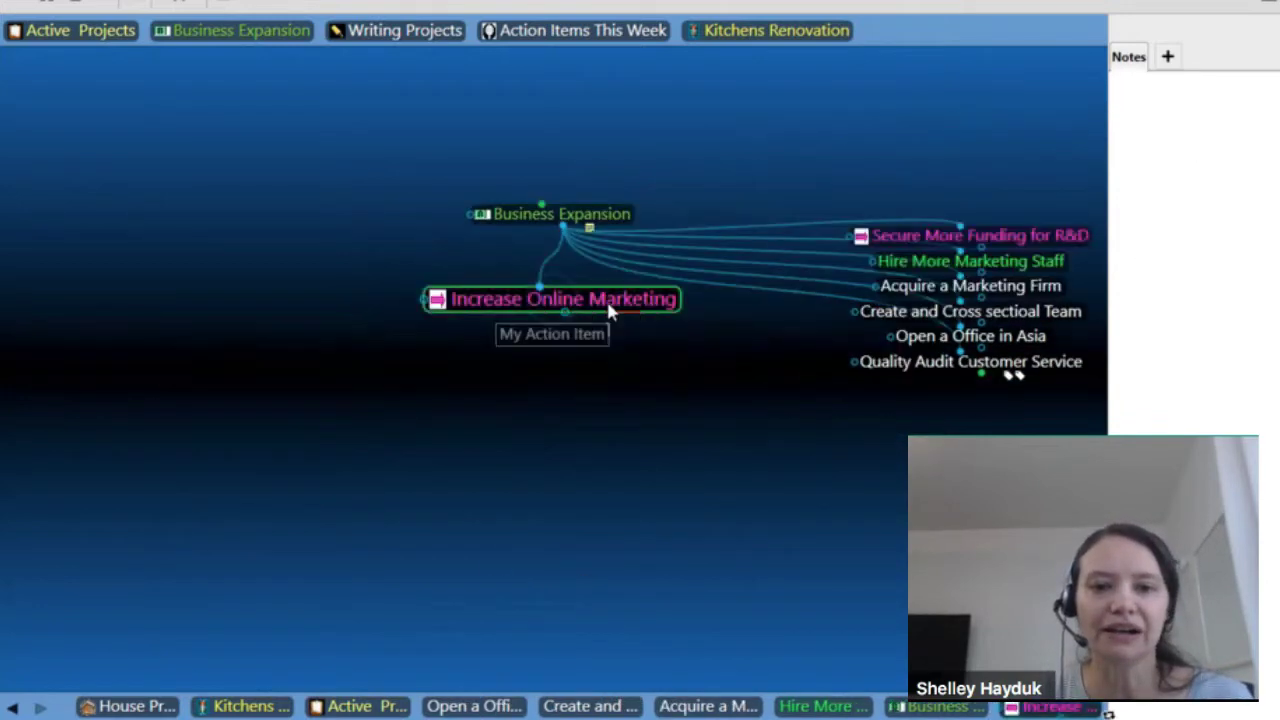
click(600, 298)
click(740, 380)
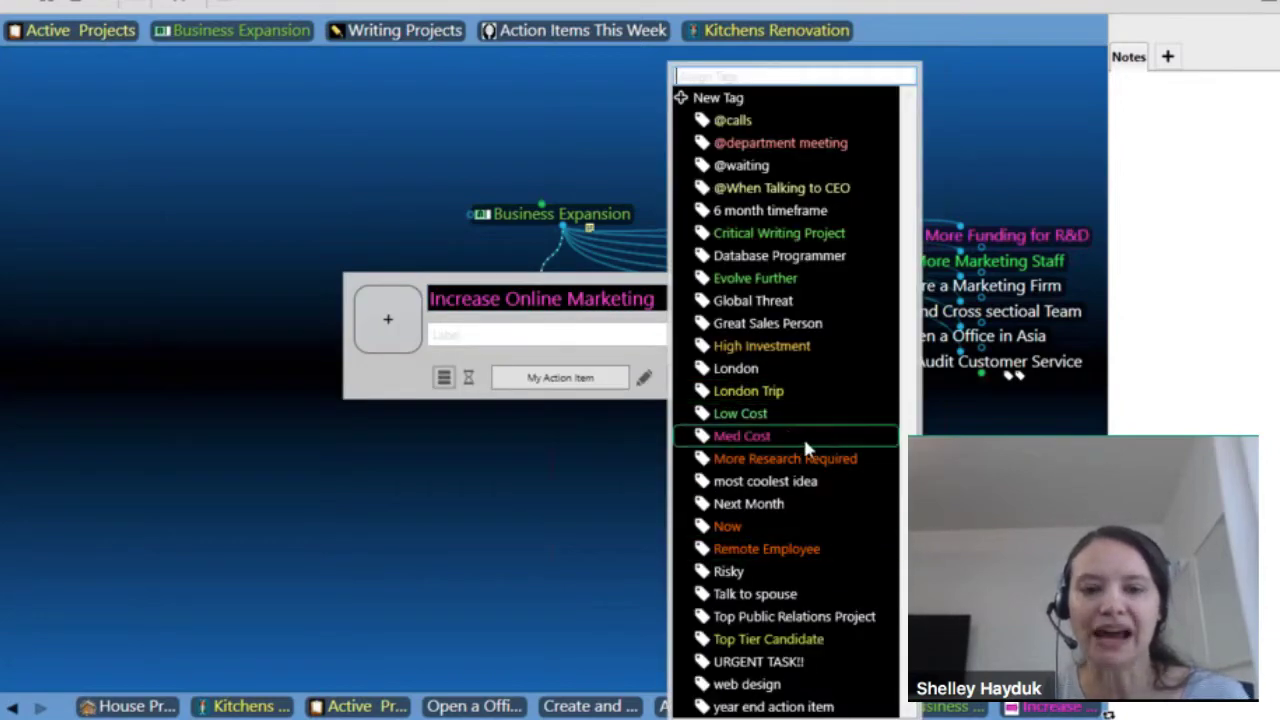
click(784, 434)
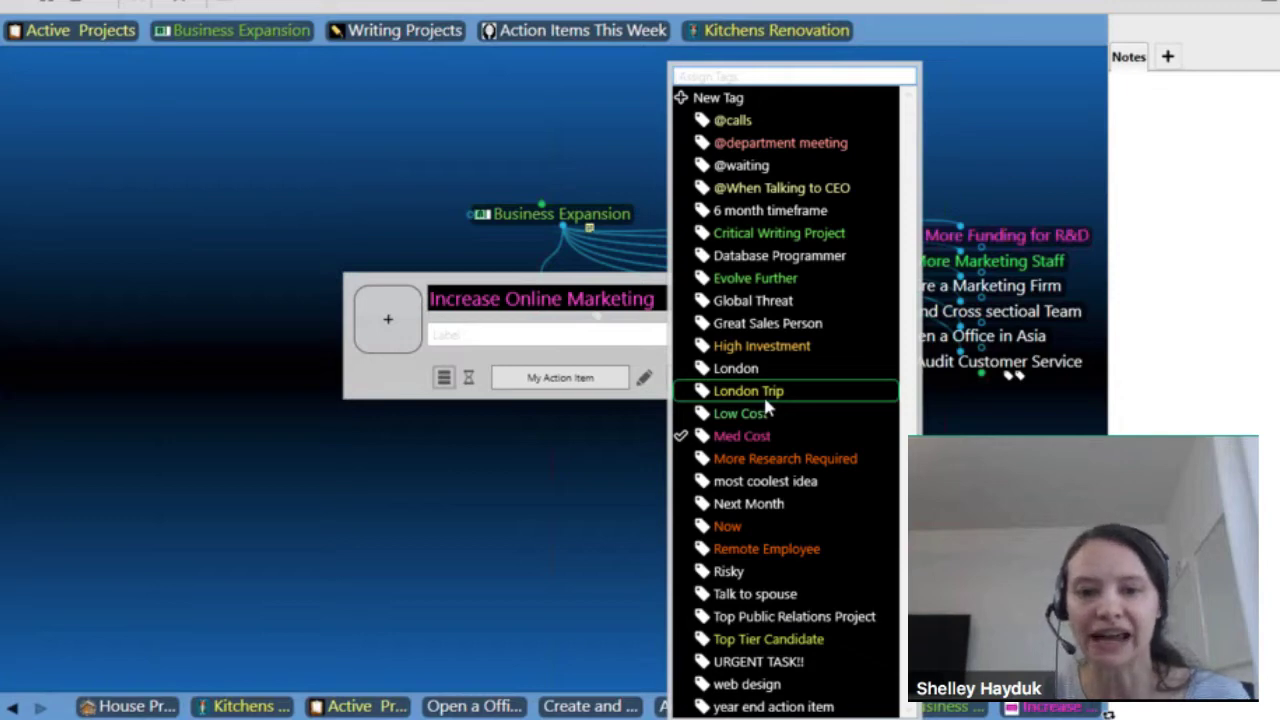
click(763, 394)
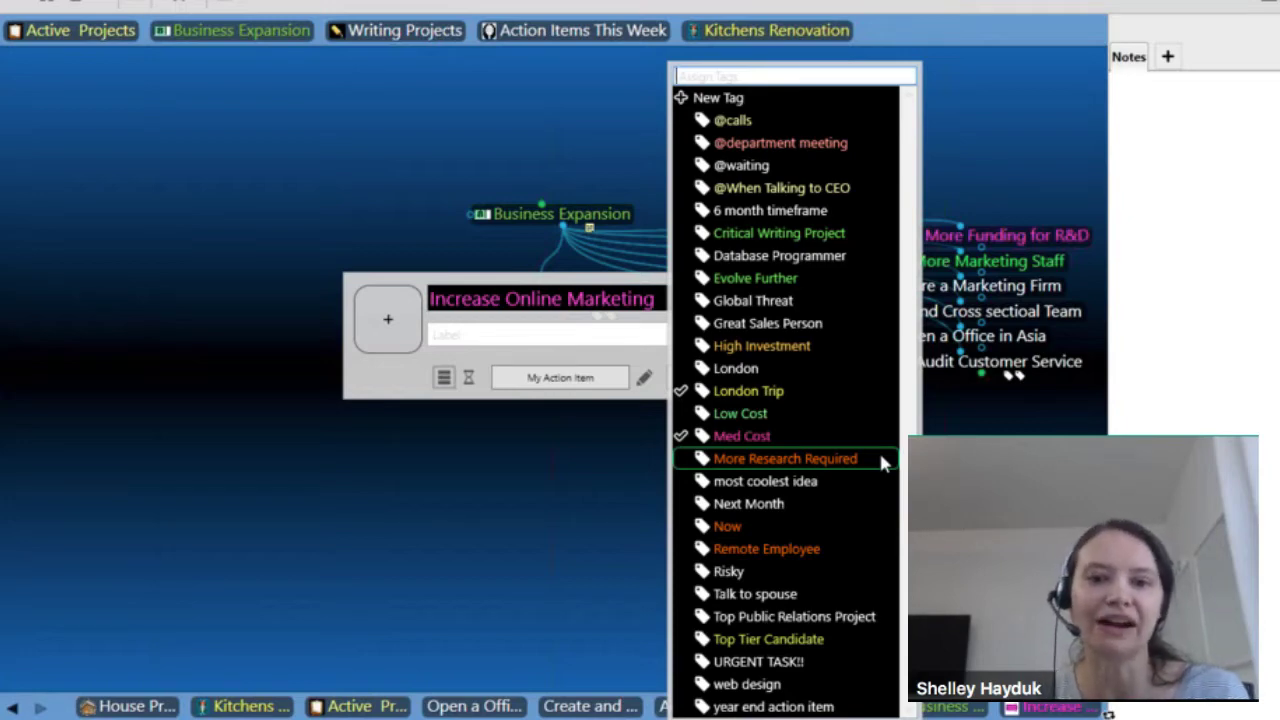
click(790, 216)
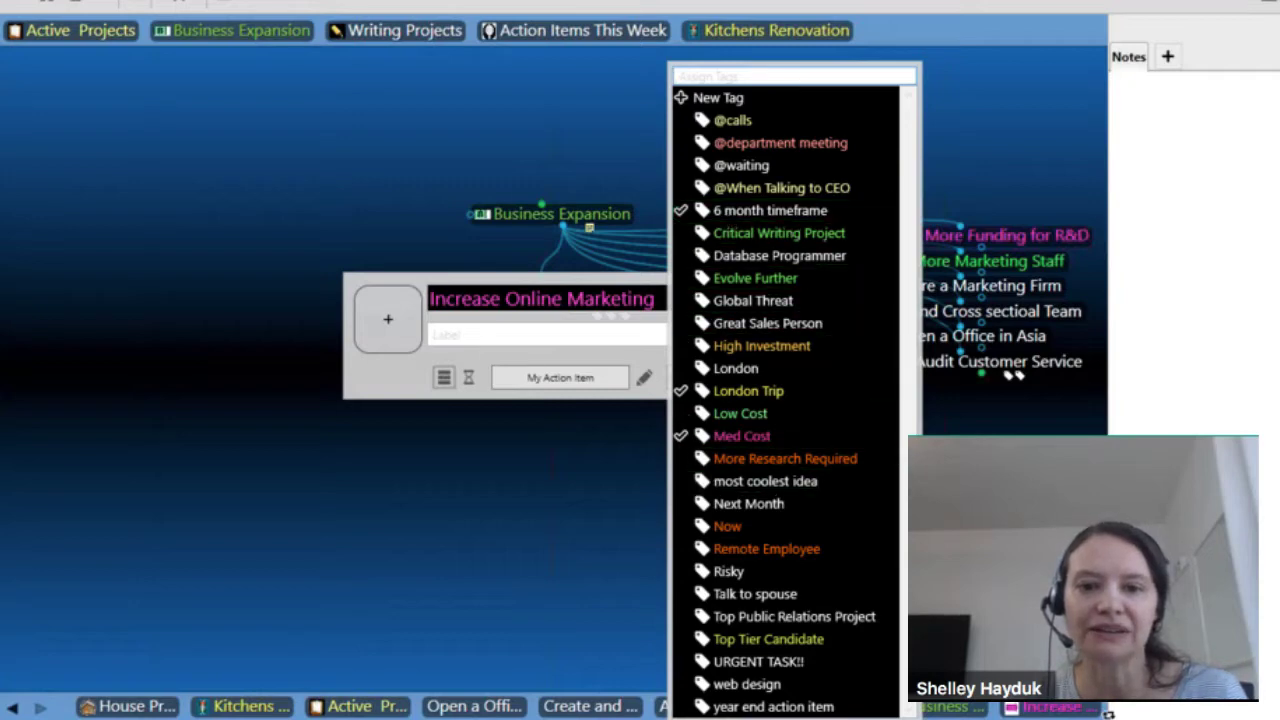
key(Escape)
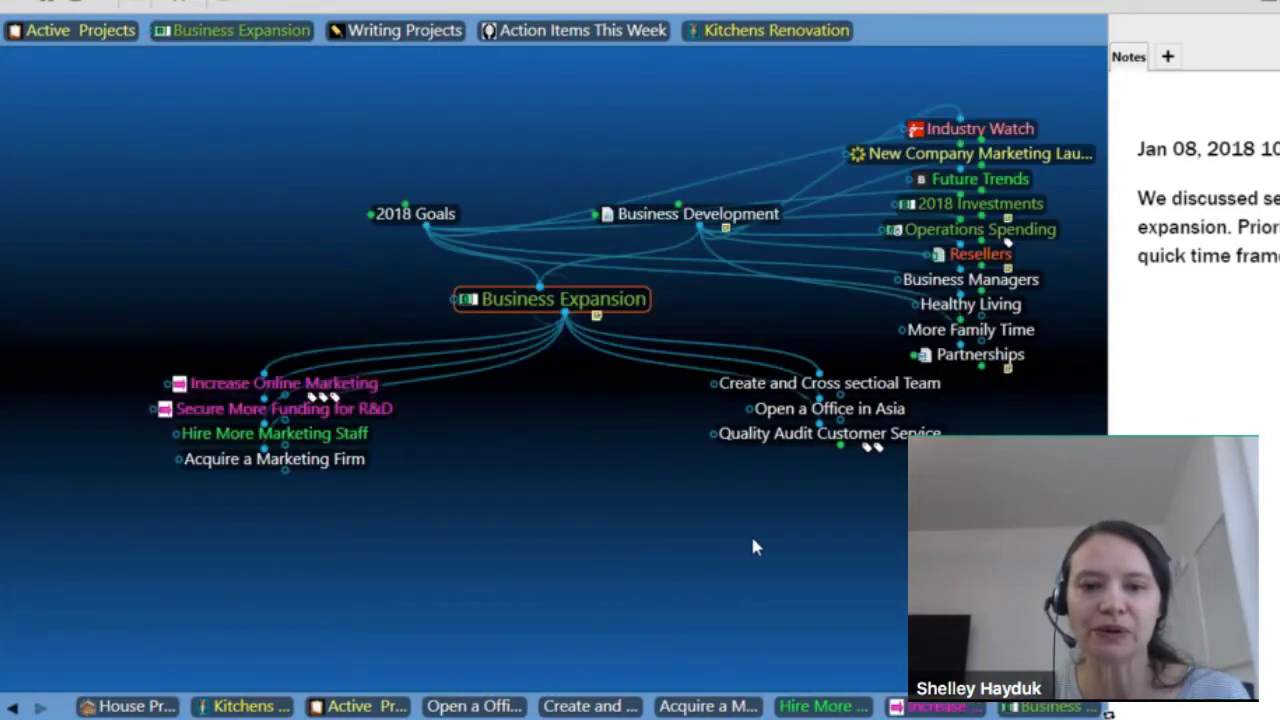
- Activate the Open a Office in Asia thought and set its type to Green Light Project
click(848, 416)
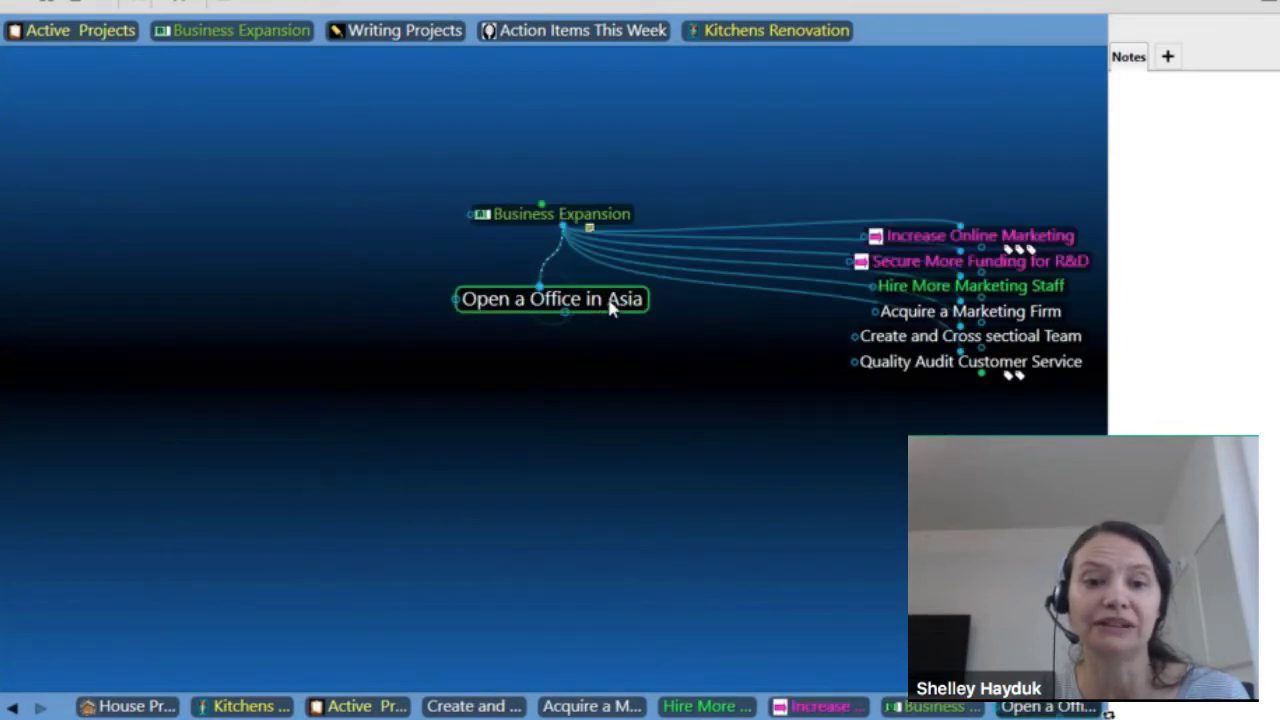
key(F2)
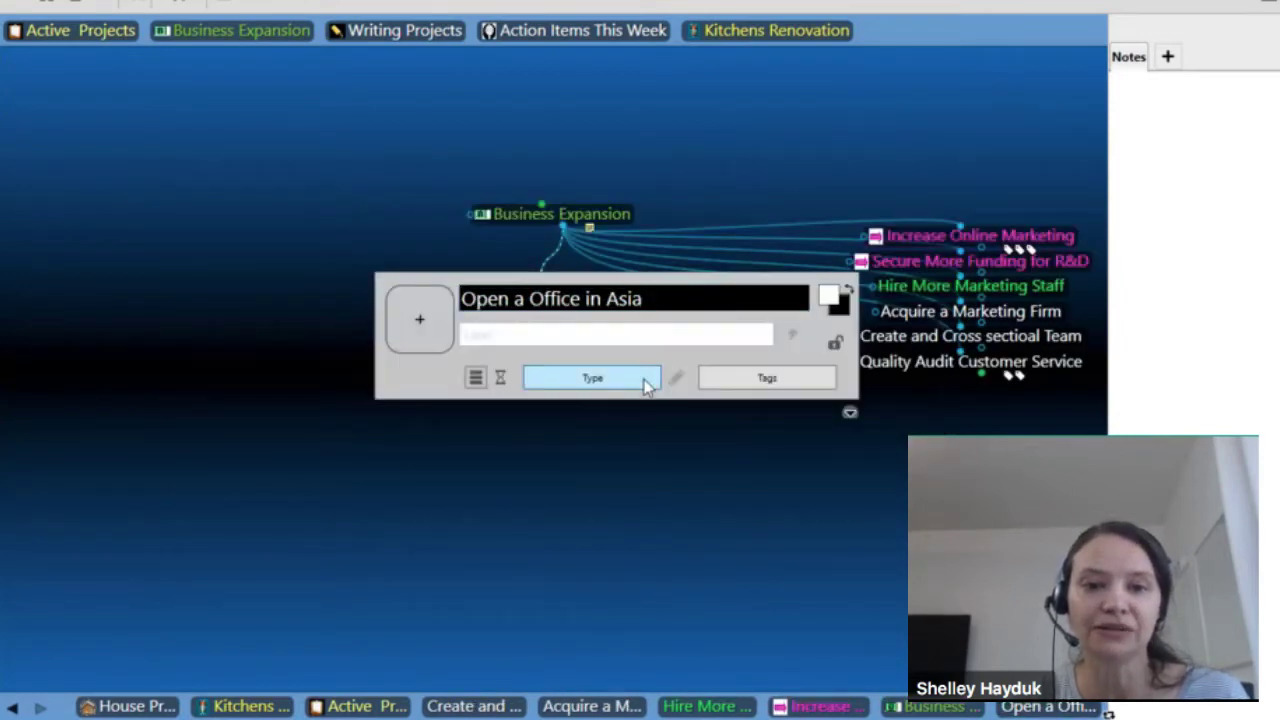
click(644, 377)
click(620, 378)
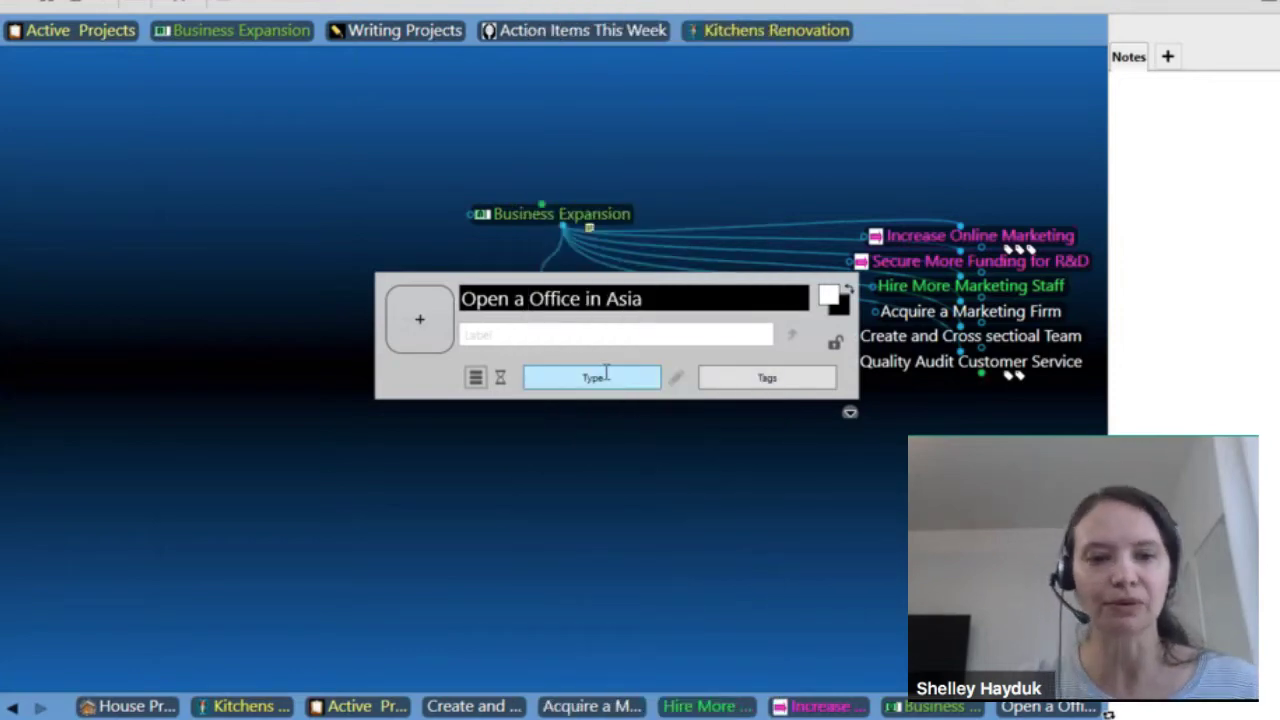
click(611, 380)
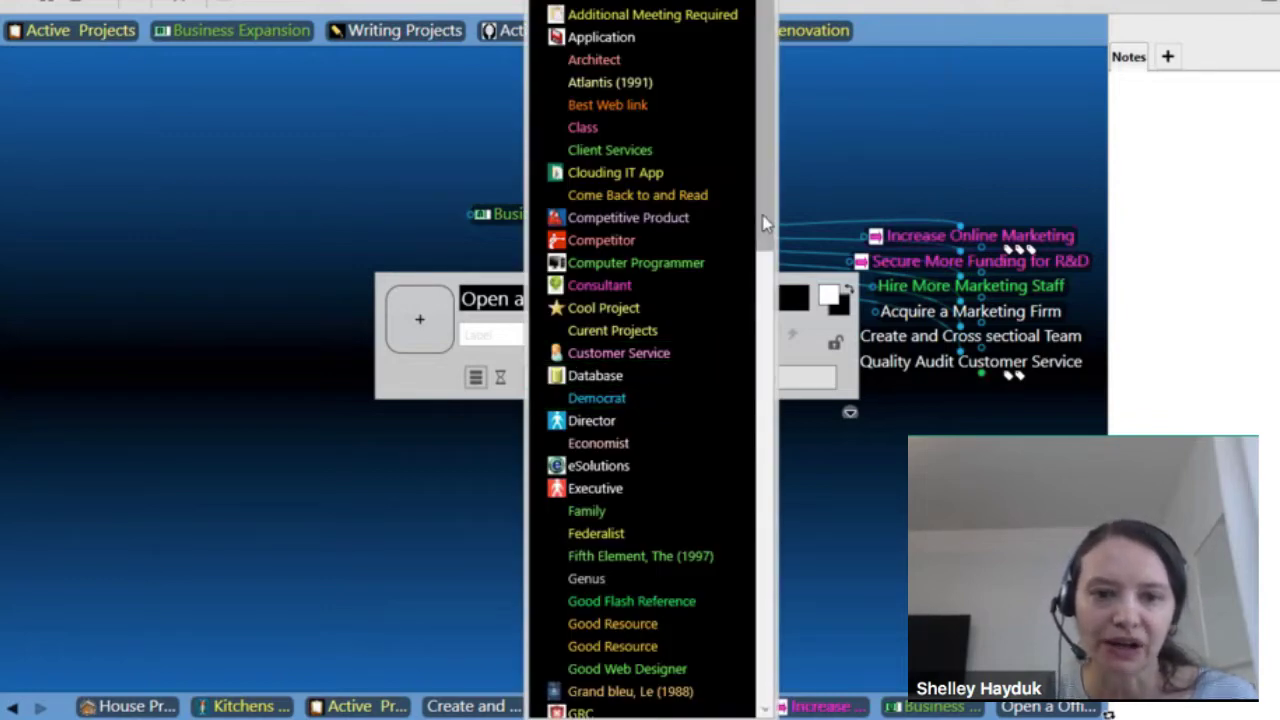
drag(760, 237, 743, 357)
scroll(700, 356, down, 2)
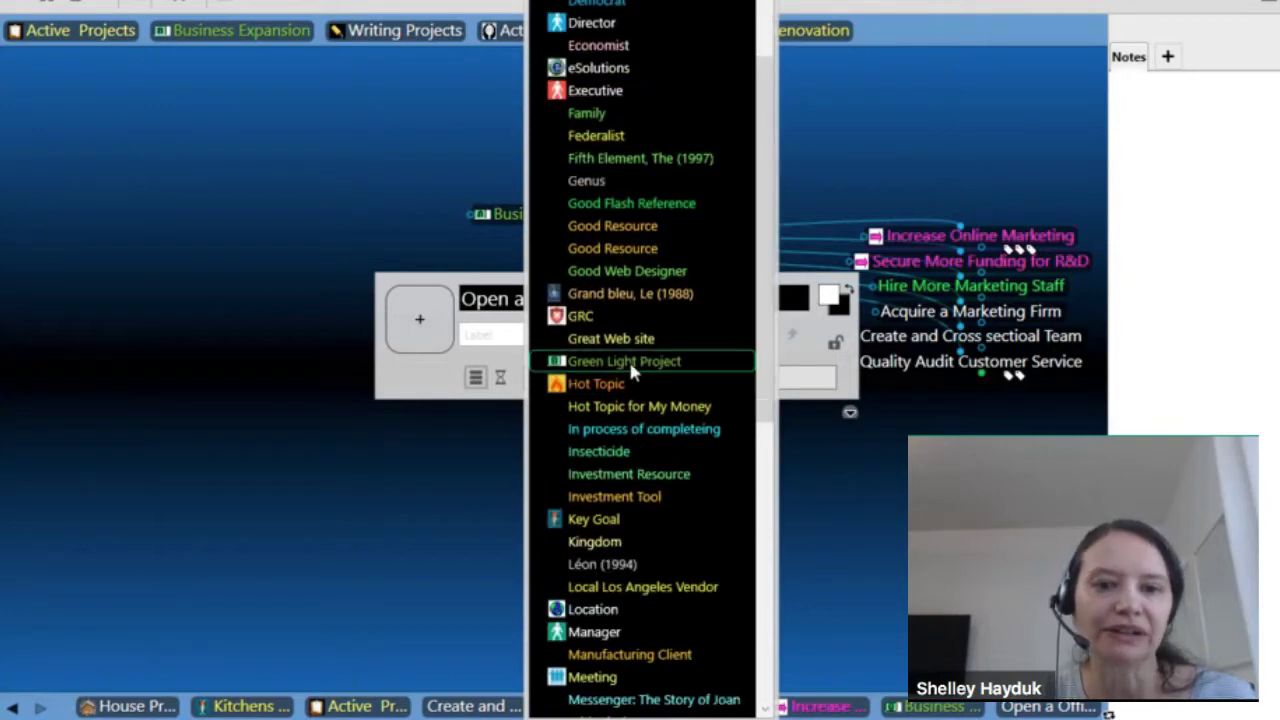
click(628, 362)
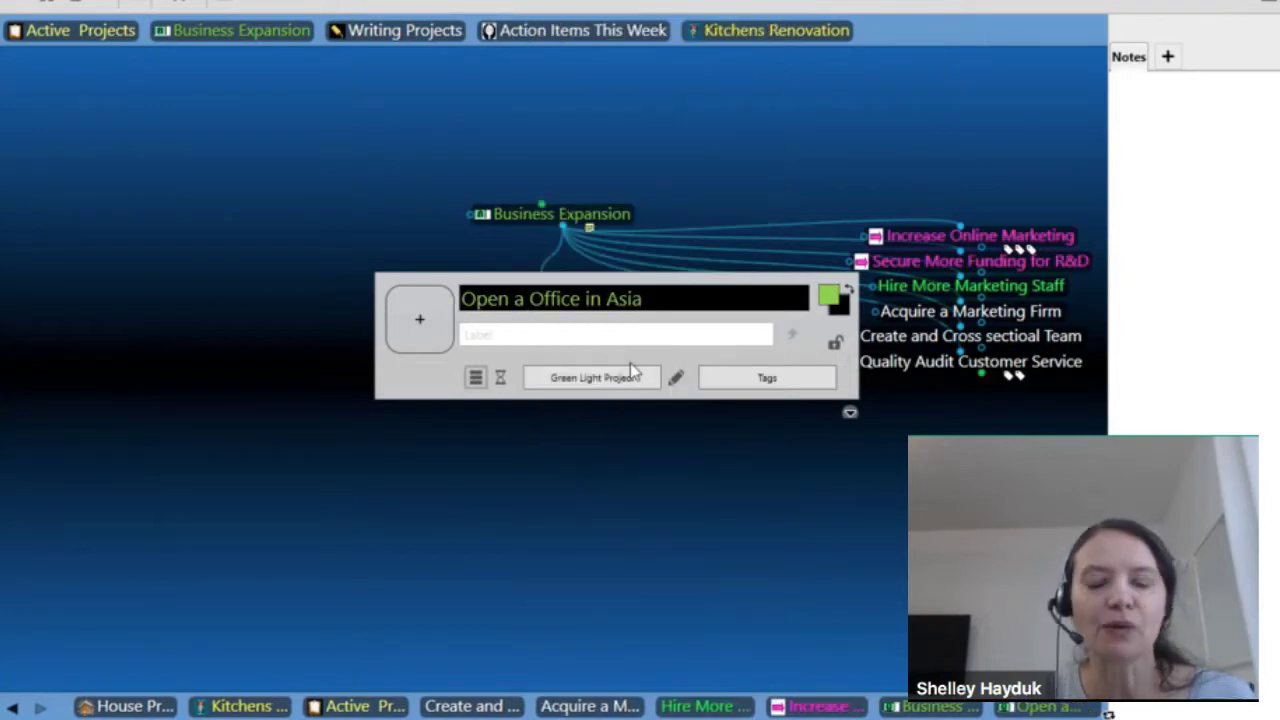
- Tag the Open a Office in Asia thought with 6 month timeframe, and replace that tag with Now
click(781, 384)
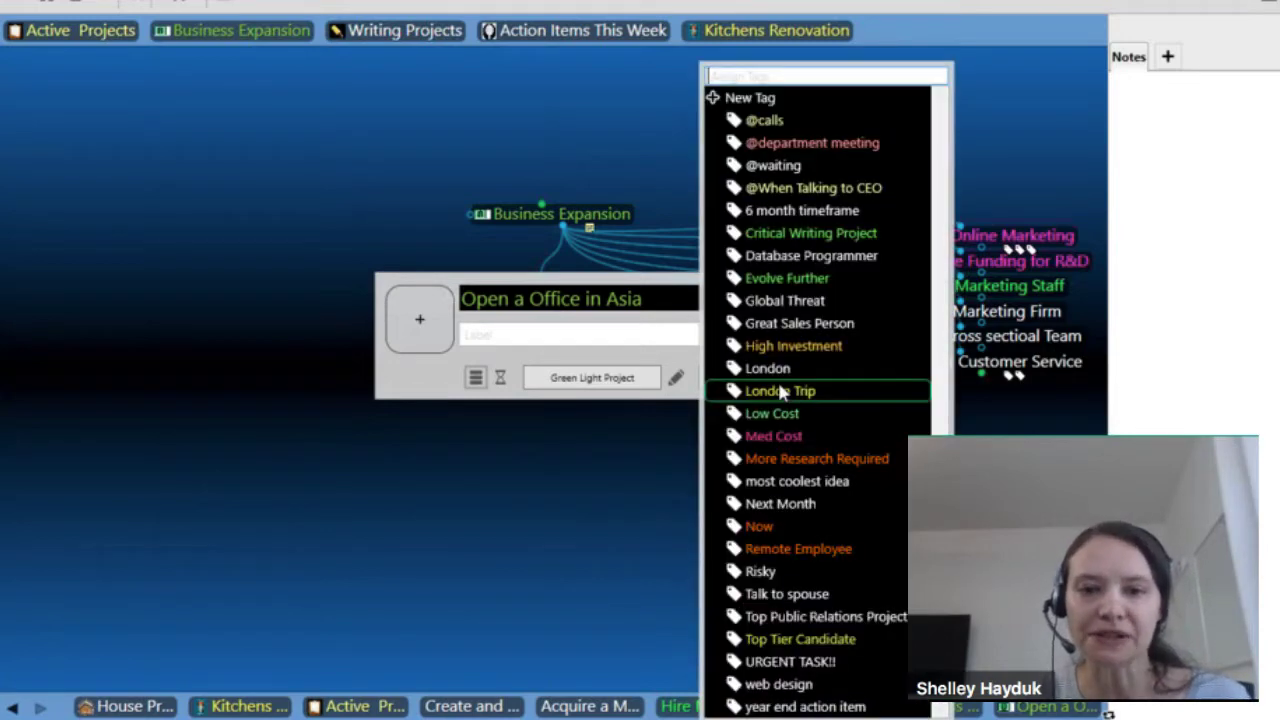
click(802, 210)
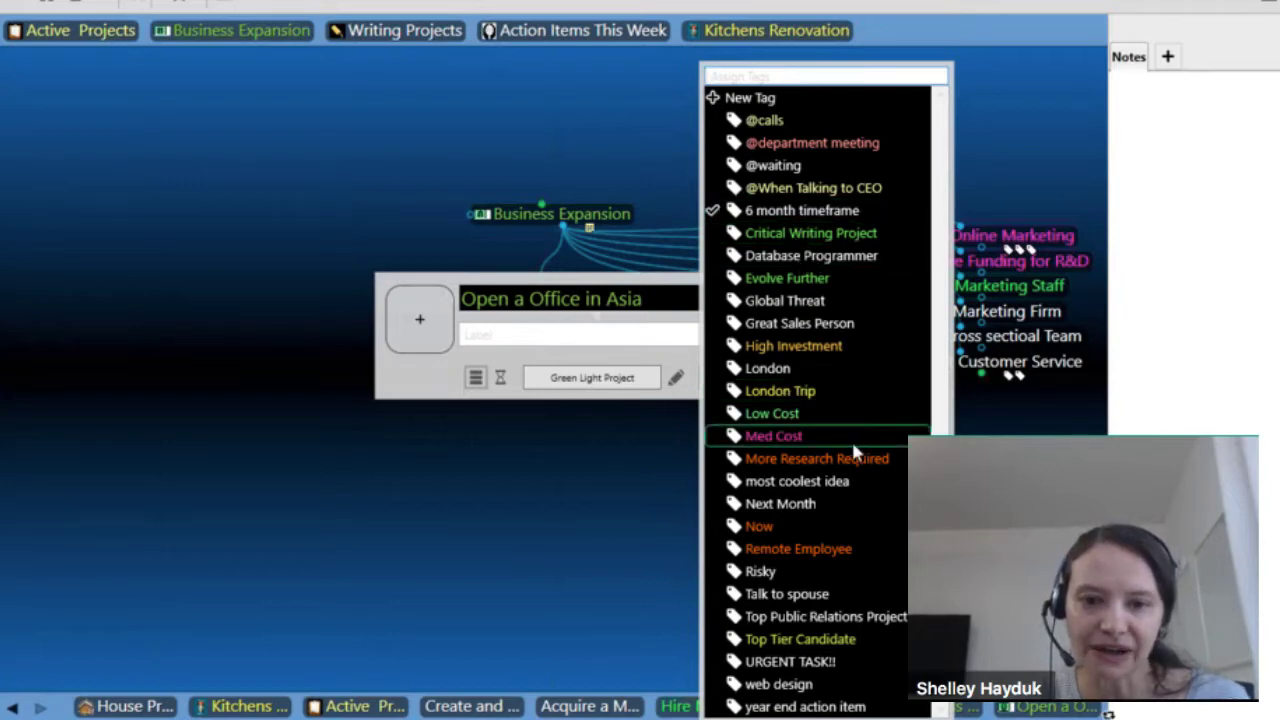
click(760, 213)
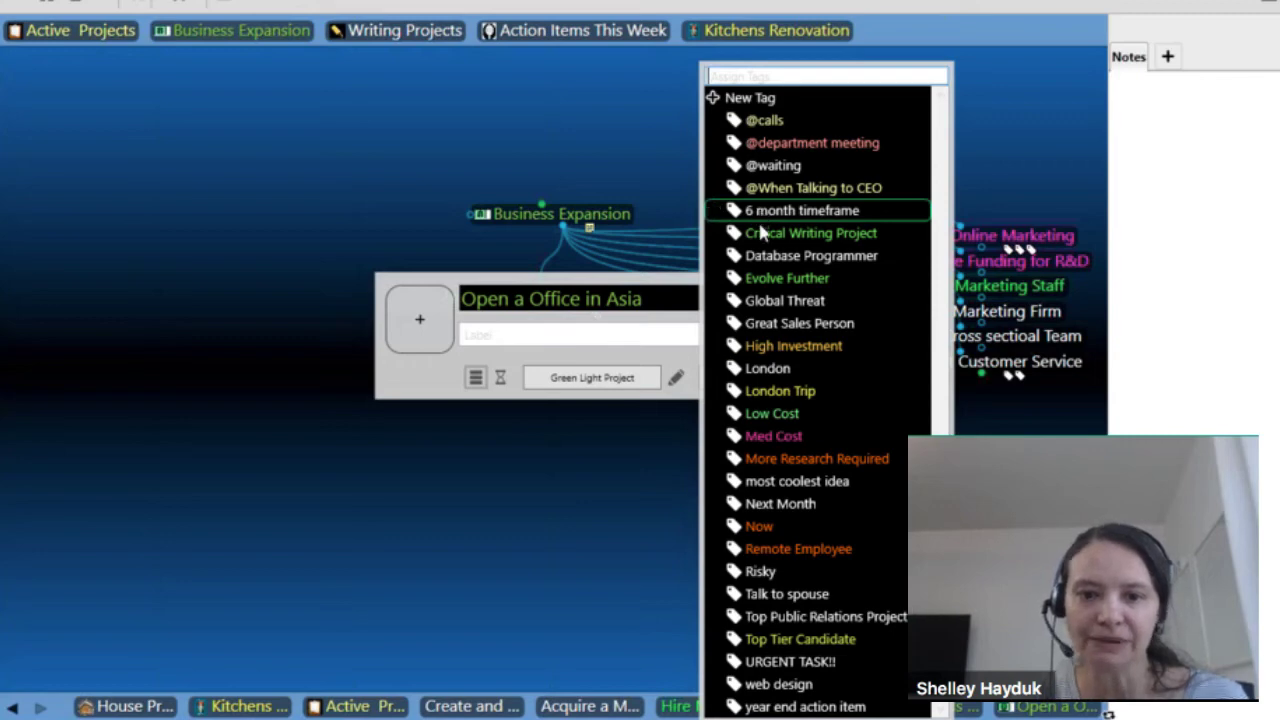
click(769, 523)
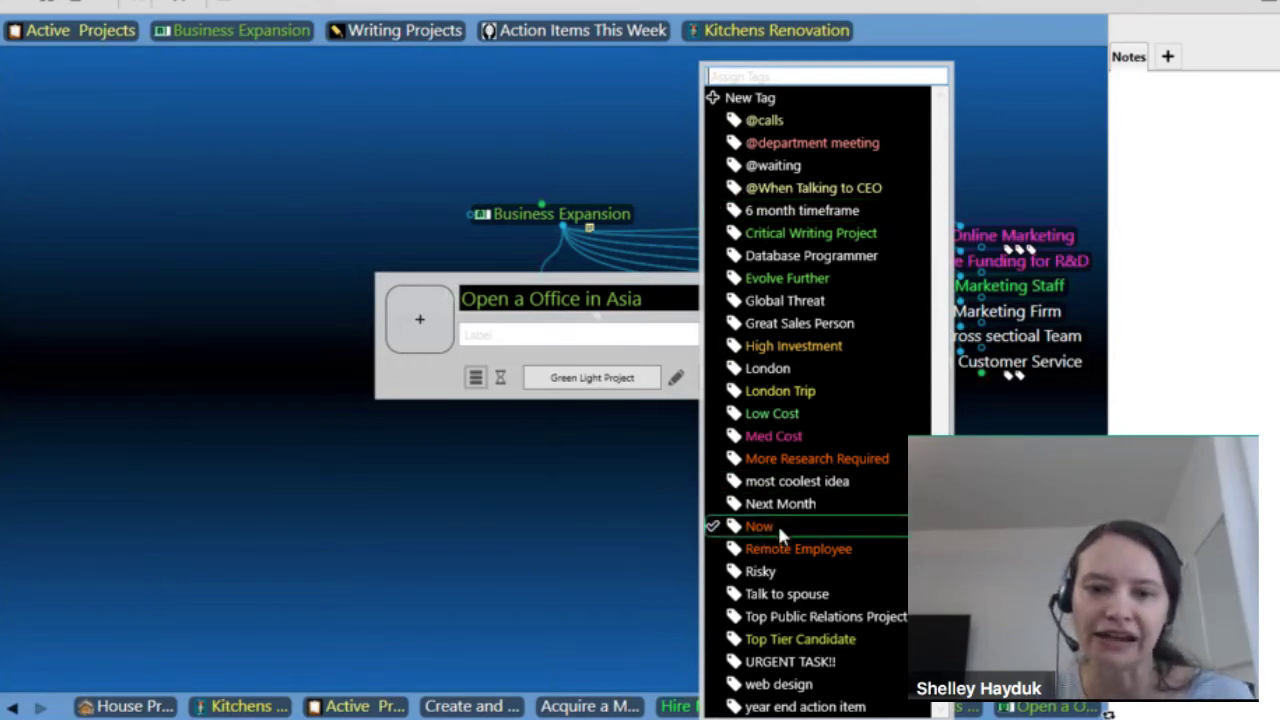
- Add the High Investment tag to the Open a Office in Asia thought and return to Business Expansion
click(789, 360)
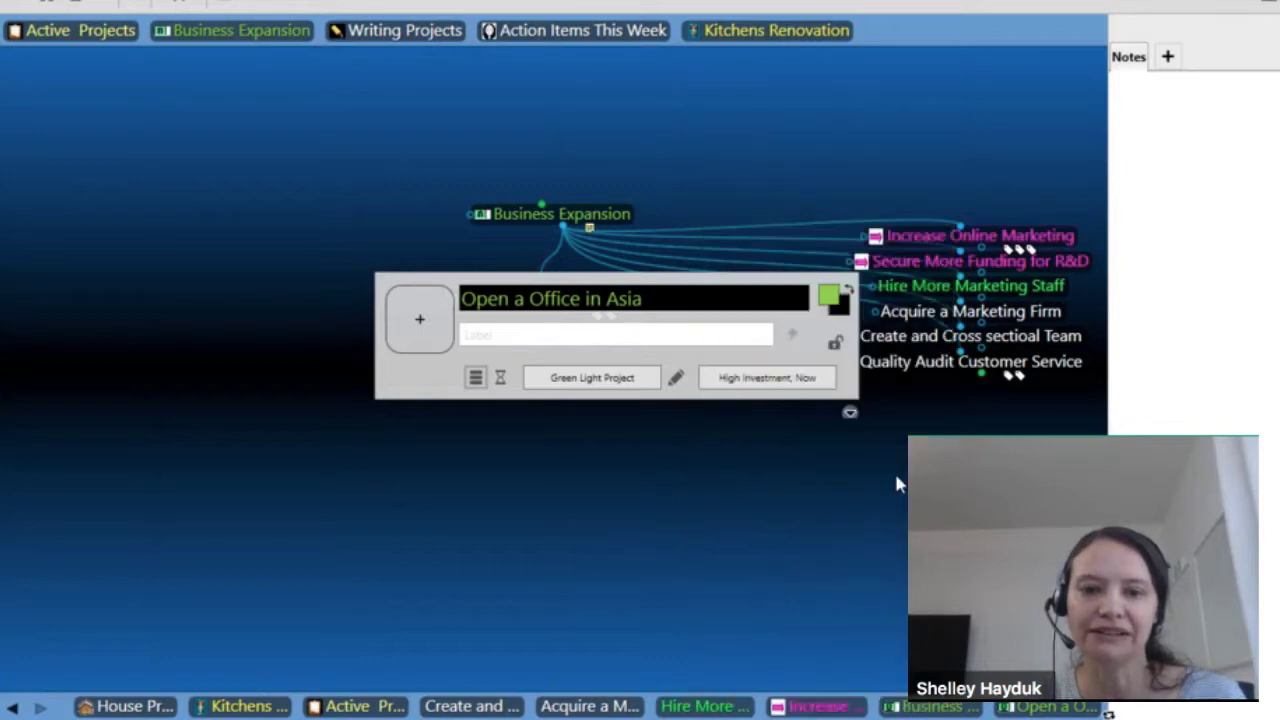
click(894, 470)
click(606, 212)
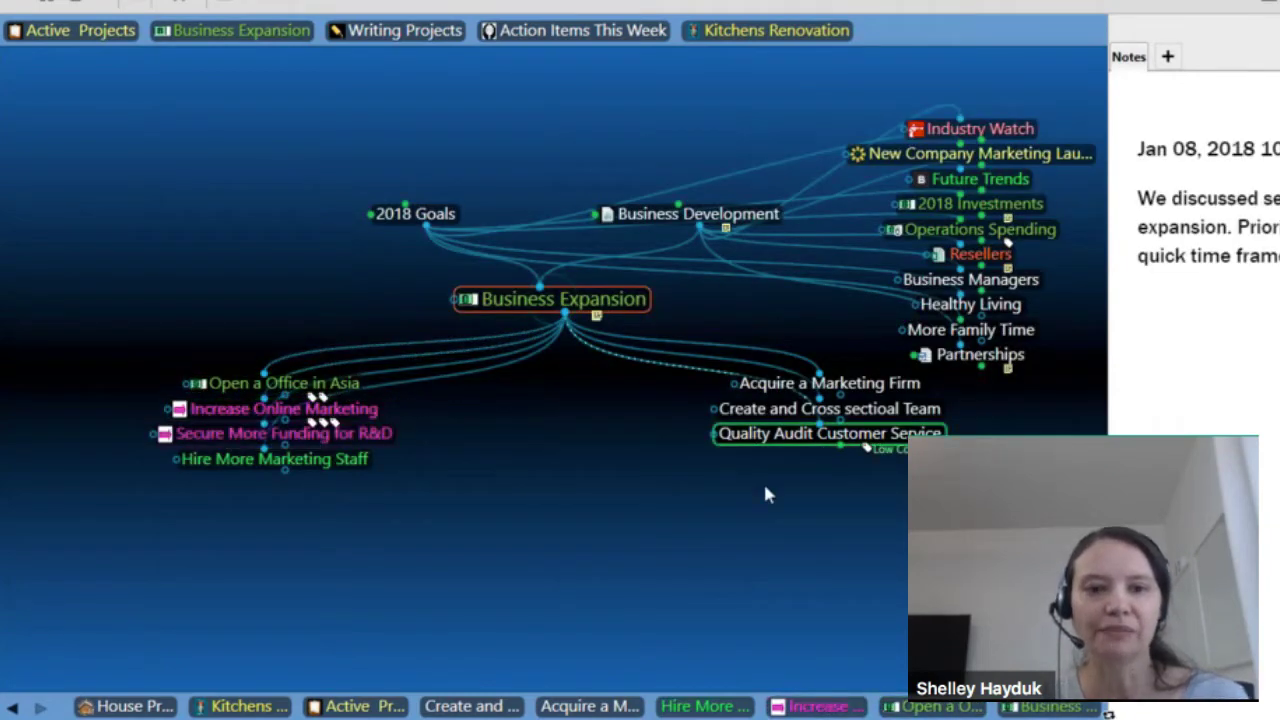
- Activate the Quality Audit Customer Service thought and arrange the opened My Projects folder from the desktop beside the map
mouse_move(916, 128)
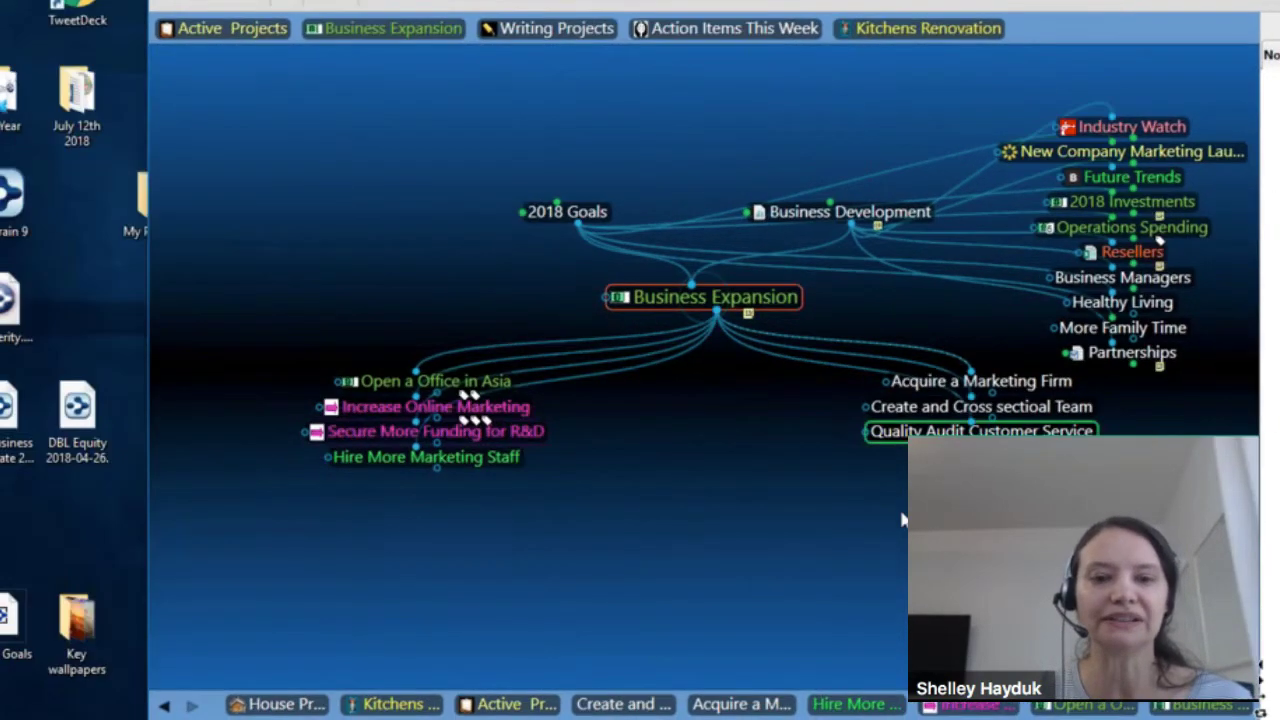
click(856, 432)
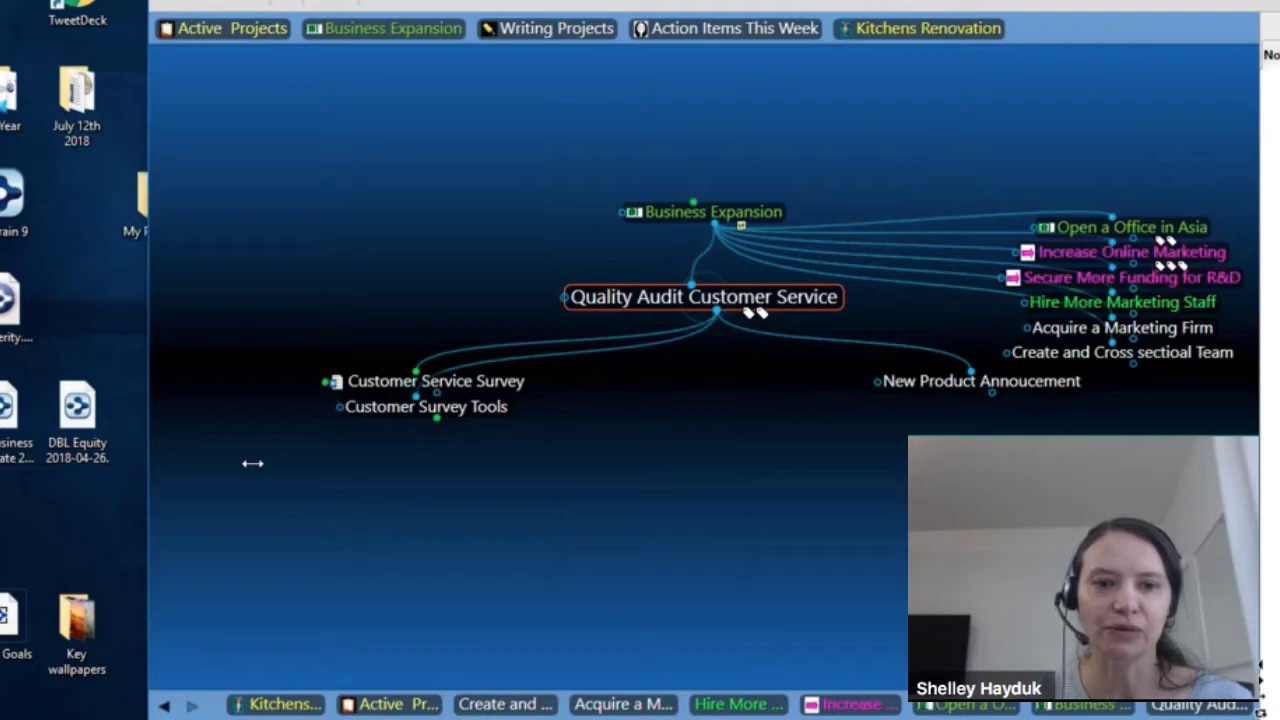
drag(252, 463, 365, 474)
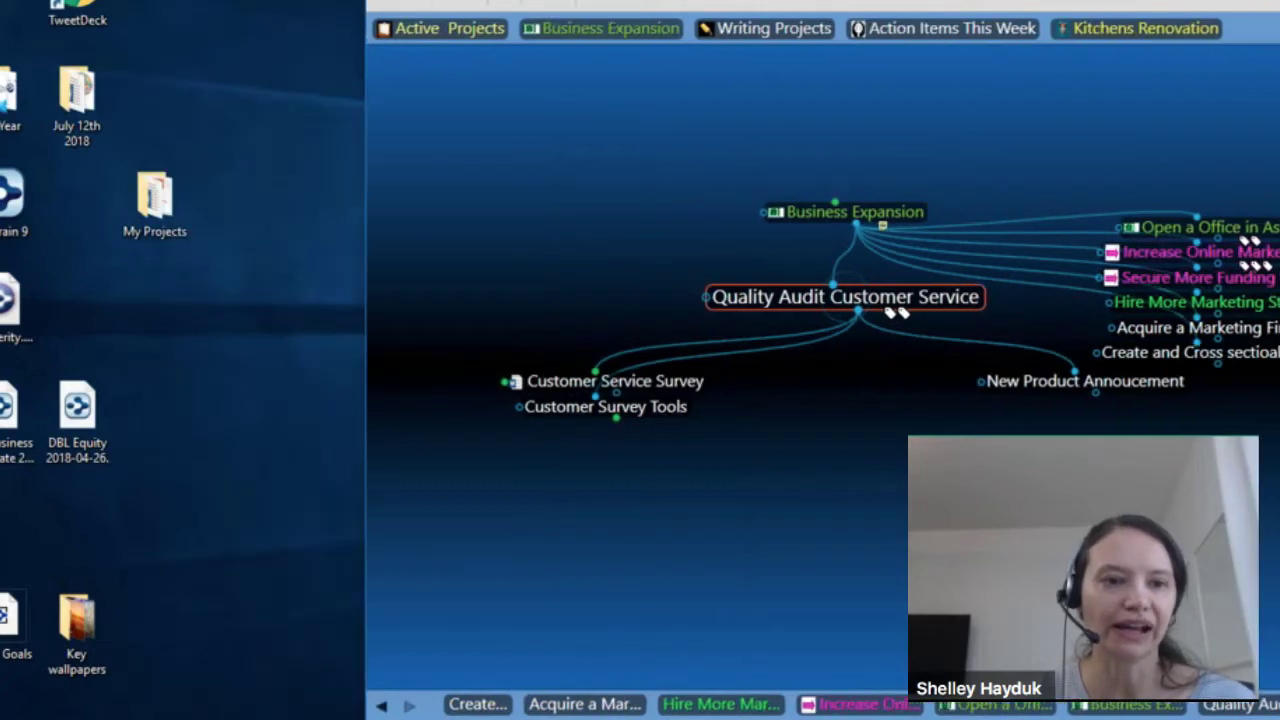
double_click(138, 203)
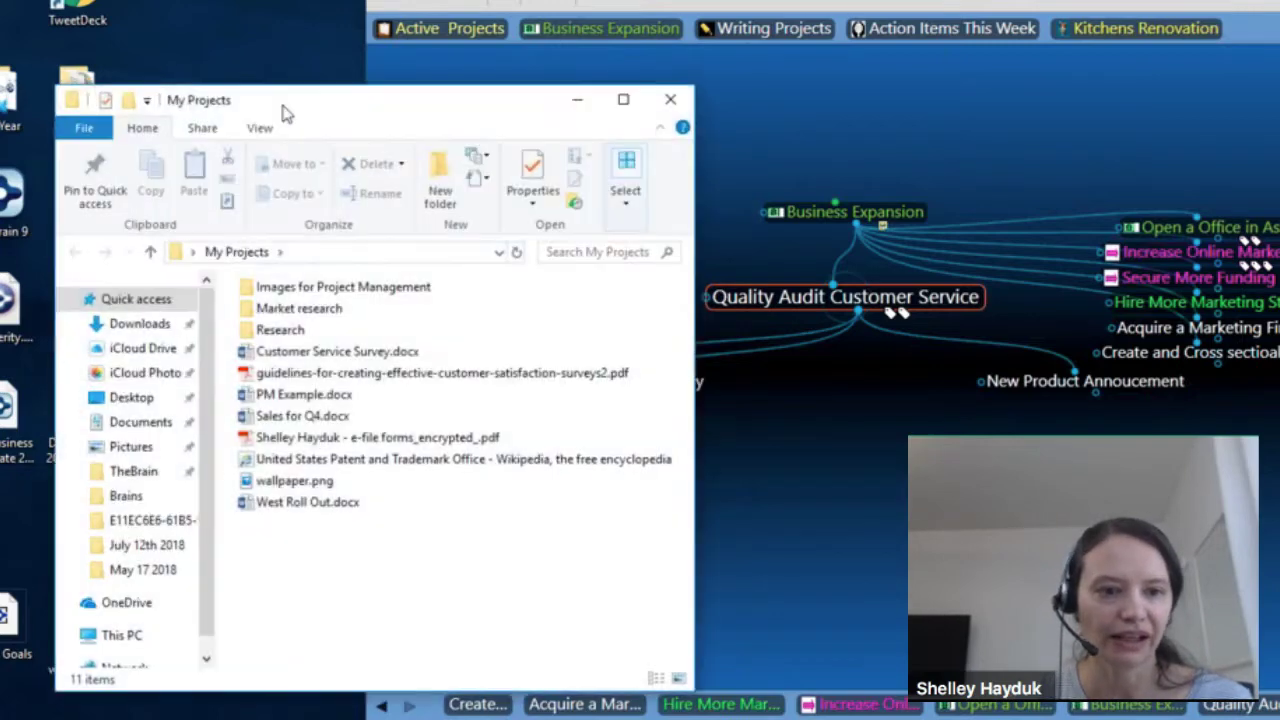
drag(283, 113, 119, 83)
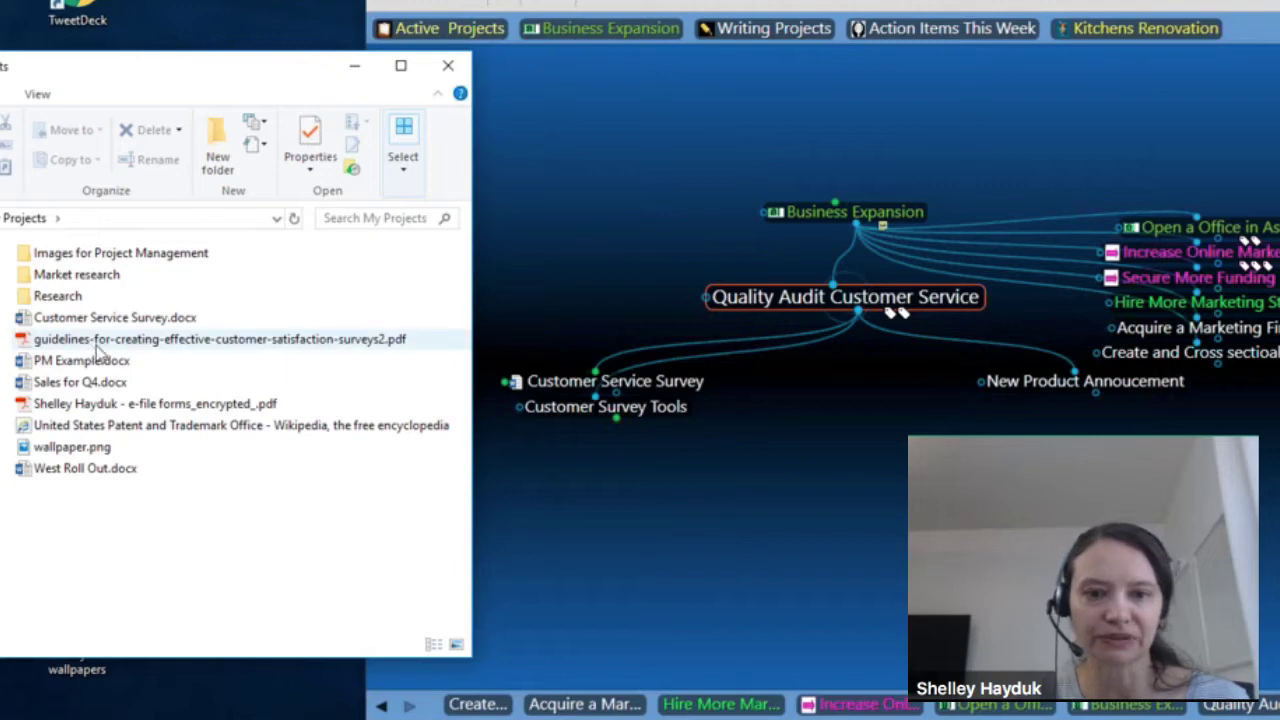
- Attach Customer Service Survey.docx from the My Projects folder to the Customer Service Survey thought, replacing the existing file
click(648, 390)
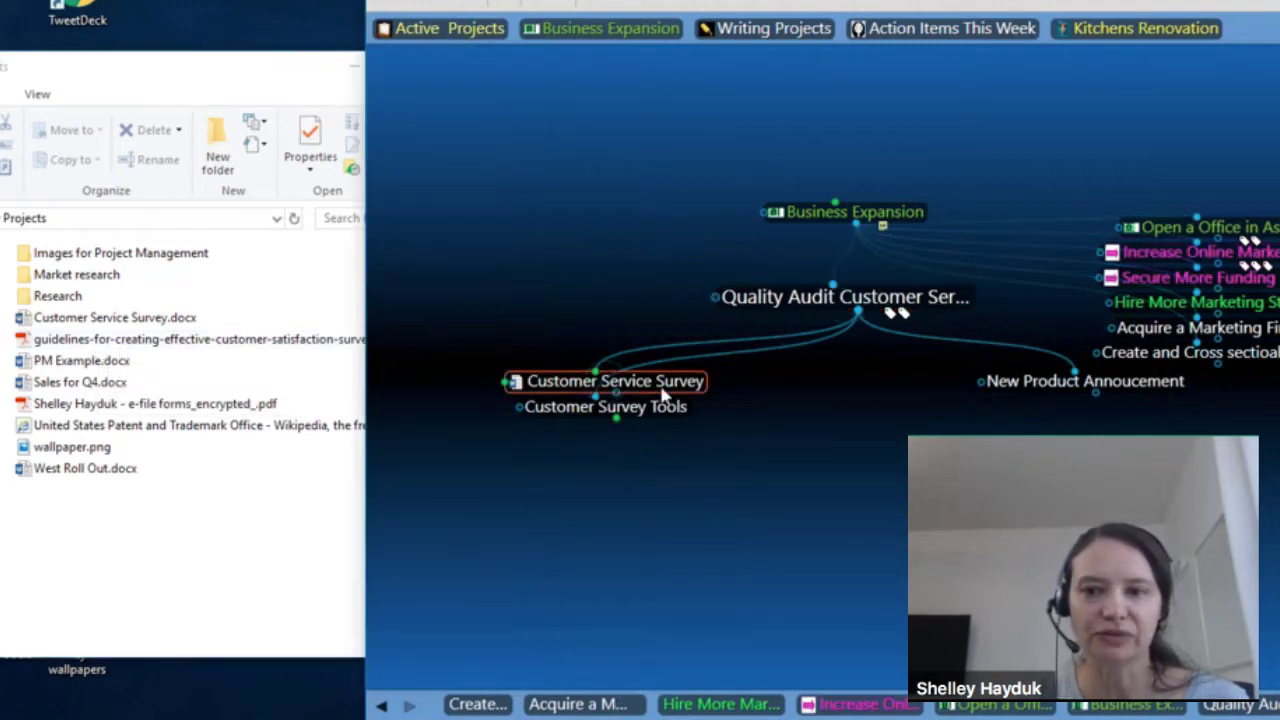
click(106, 318)
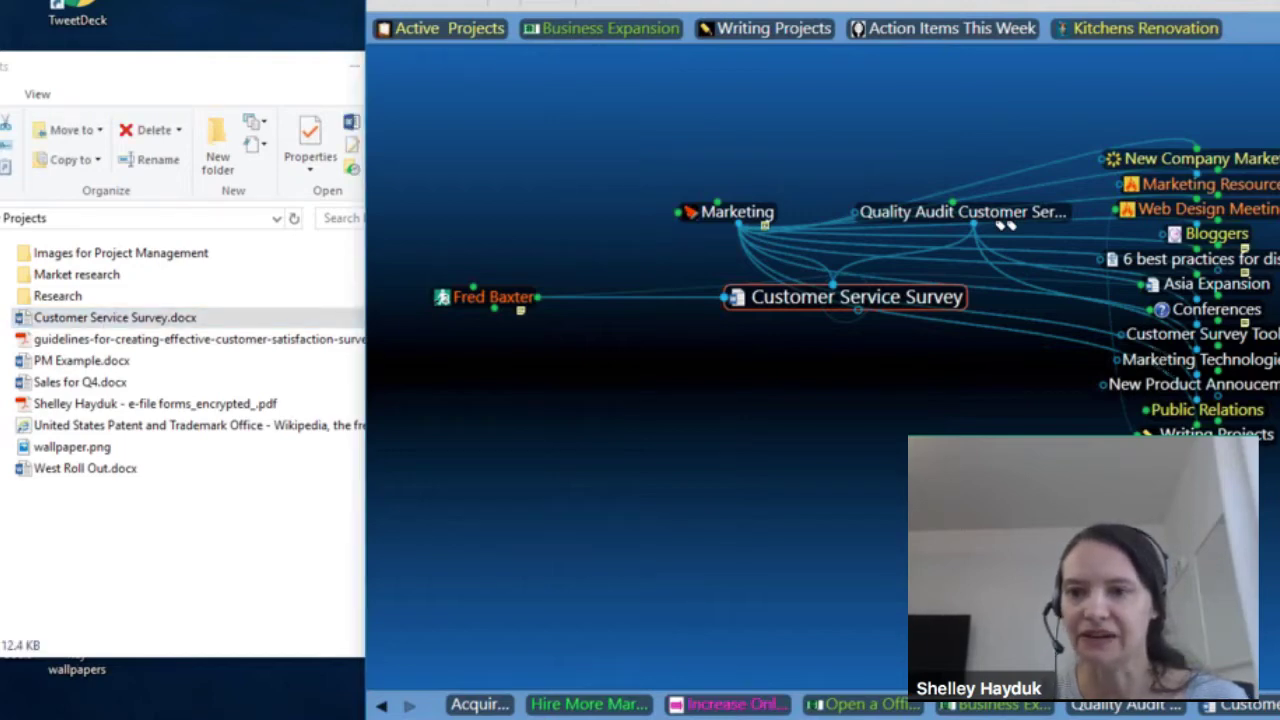
drag(128, 325, 850, 297)
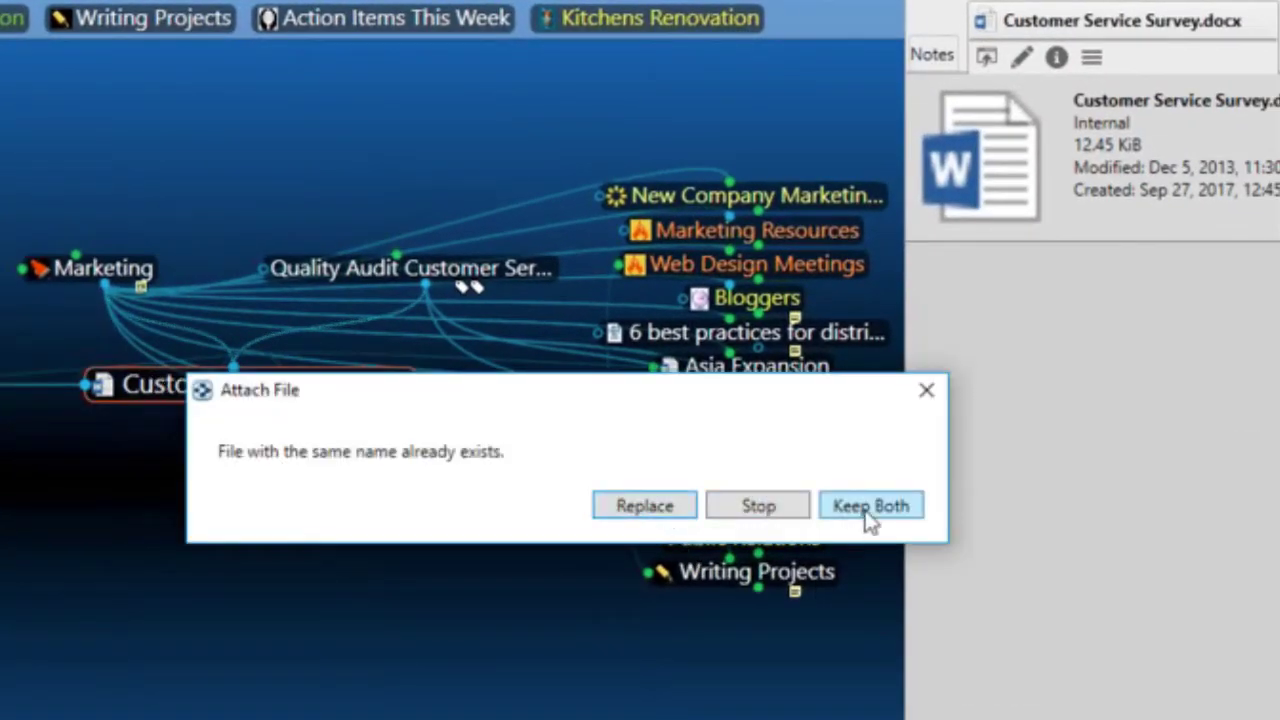
click(674, 512)
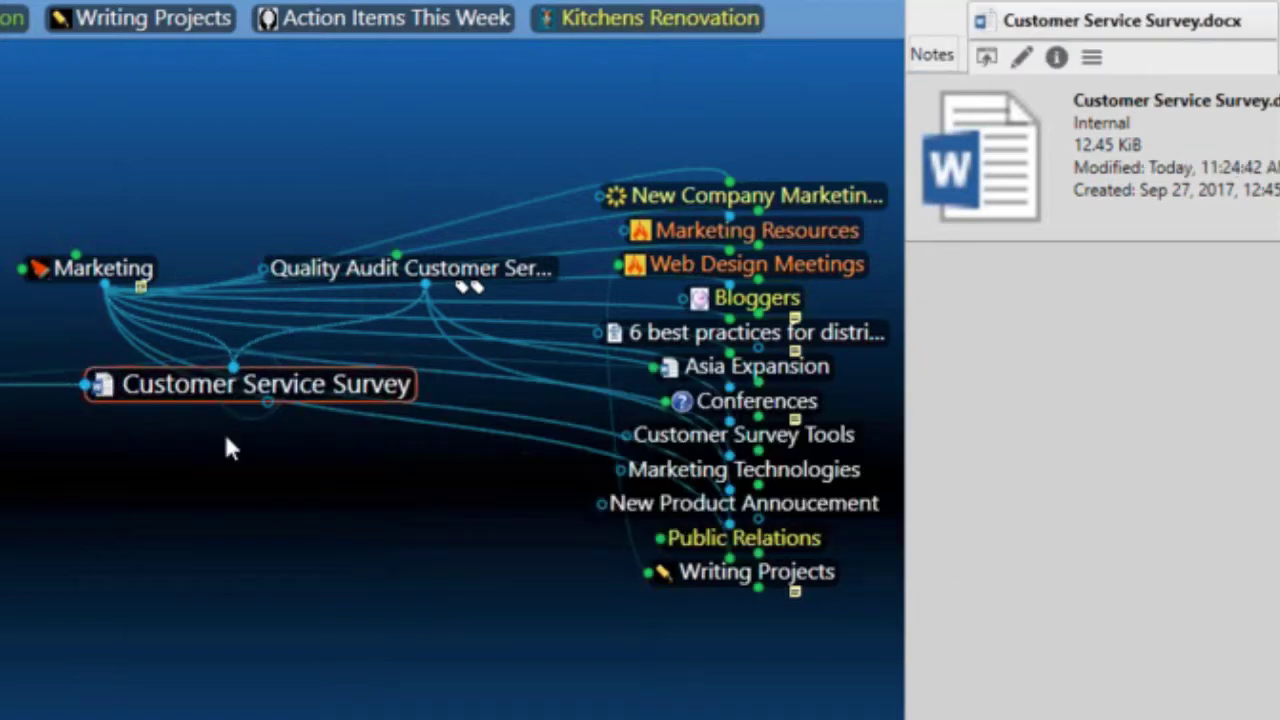
- Add guidelines-for-creating-effective-customer-satisfaction-surveys2.pdf from the My Projects folder as a child of Quality Audit Customer Service
click(349, 271)
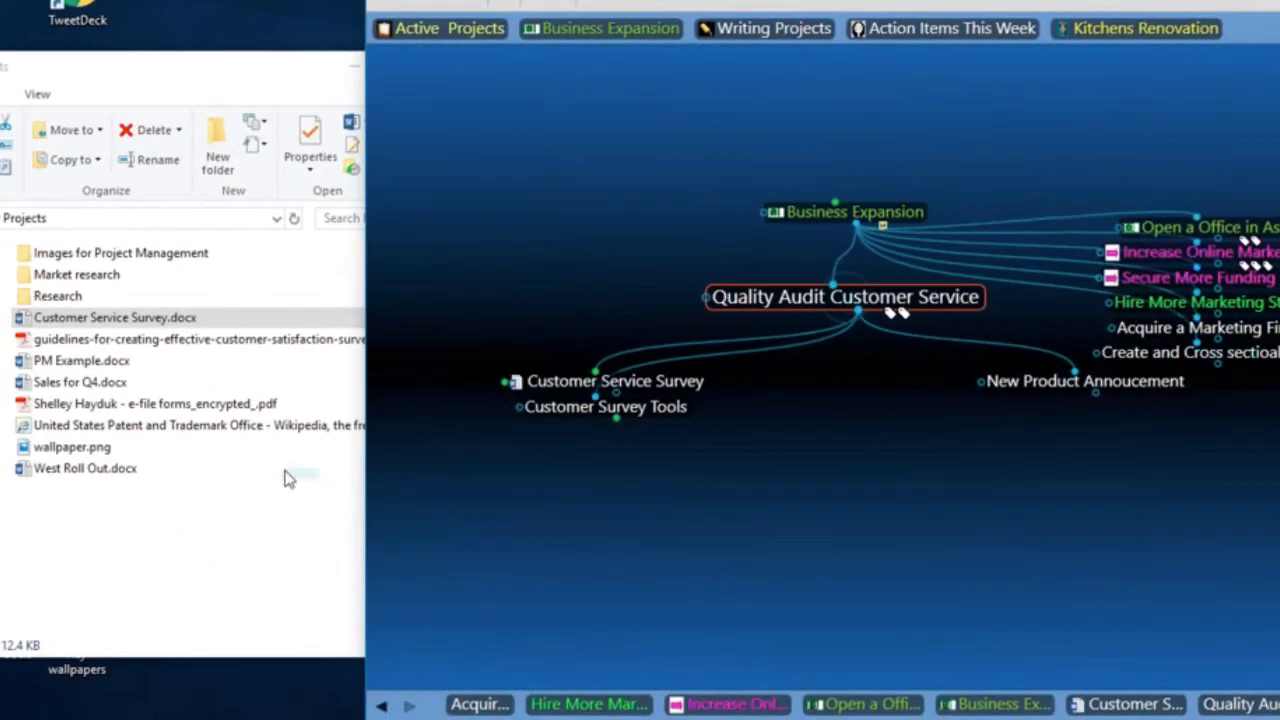
drag(166, 340, 811, 457)
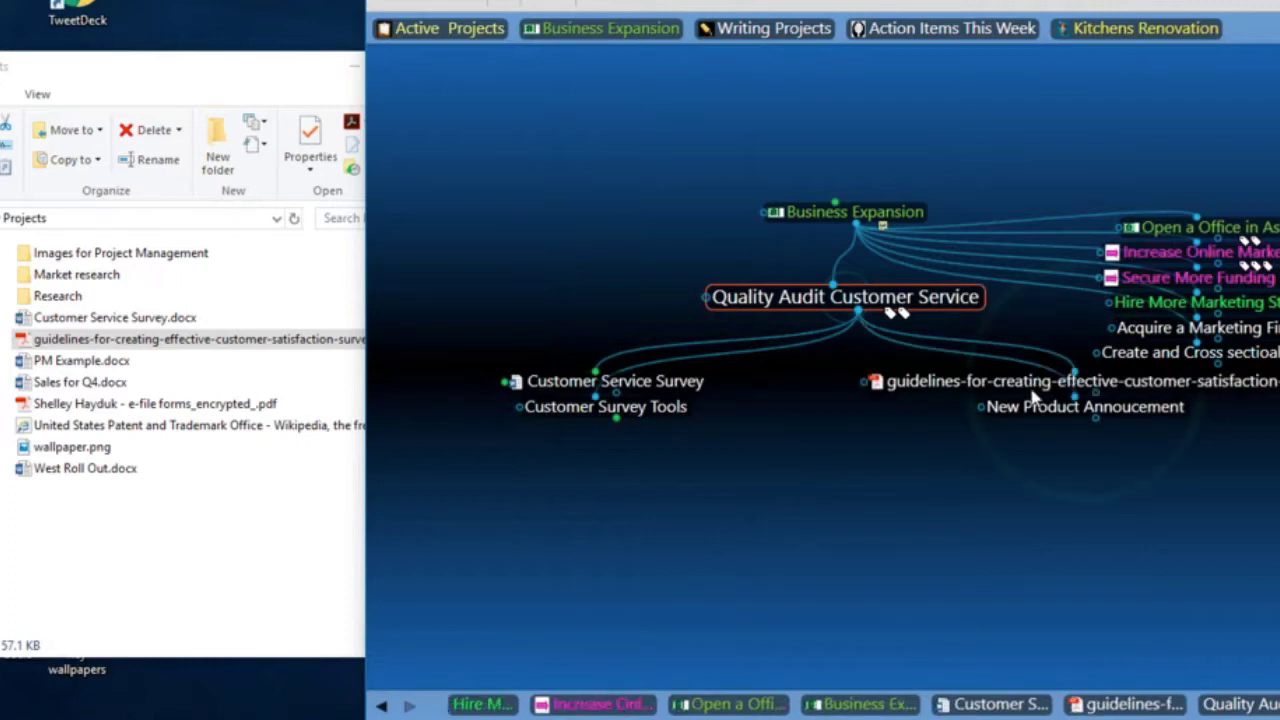
- Review the survey guidelines PDF in a widened preview and in Acrobat Reader, and return to Quality Audit Customer Service
click(1030, 385)
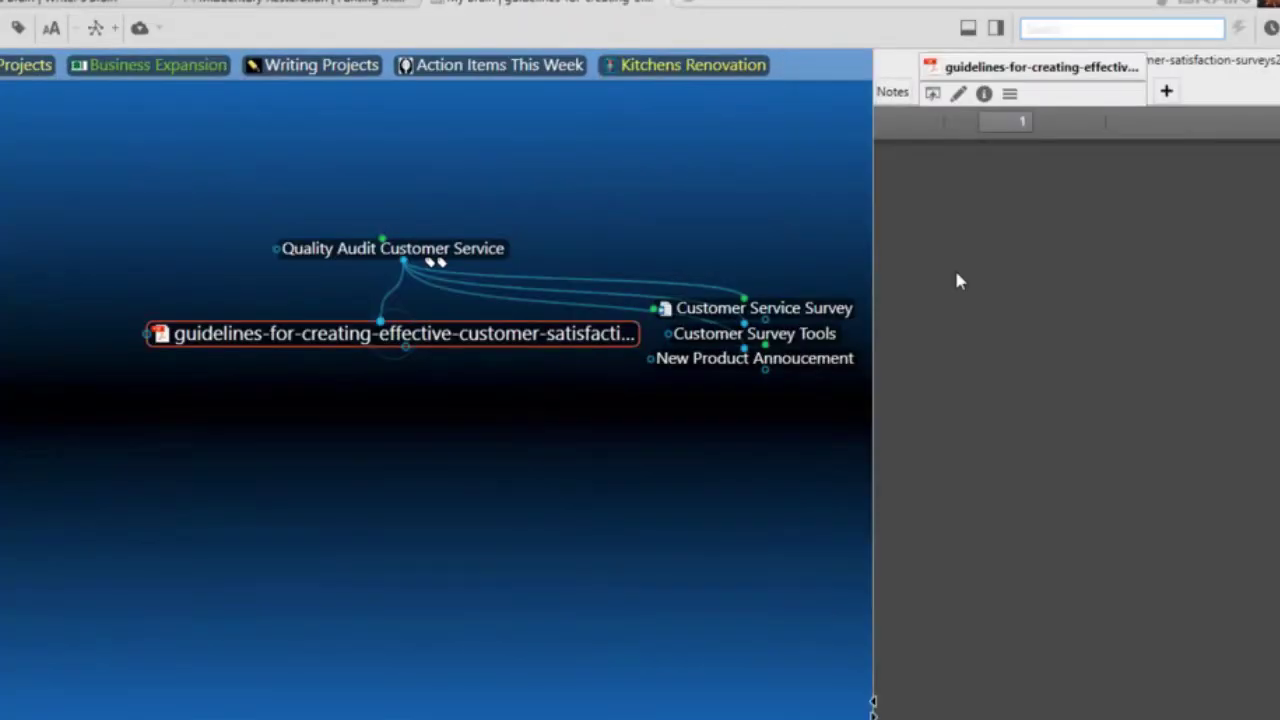
scroll(1073, 440, down, 3)
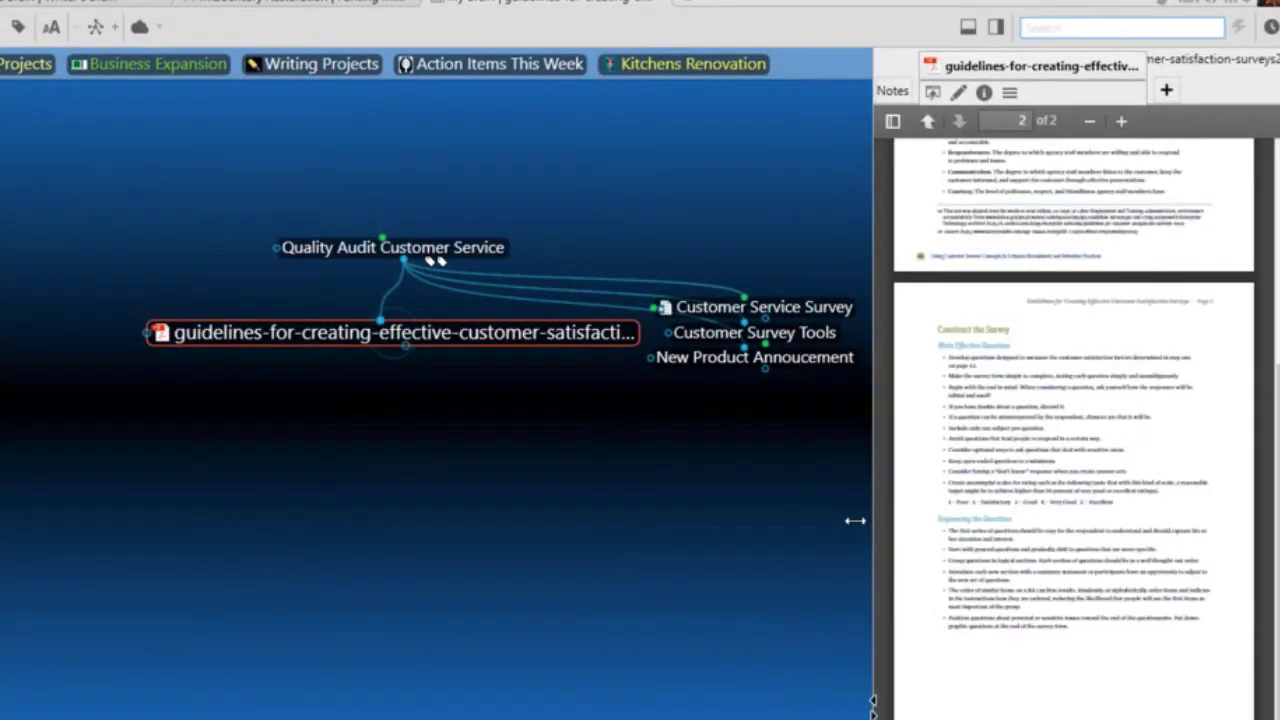
drag(768, 542, 674, 560)
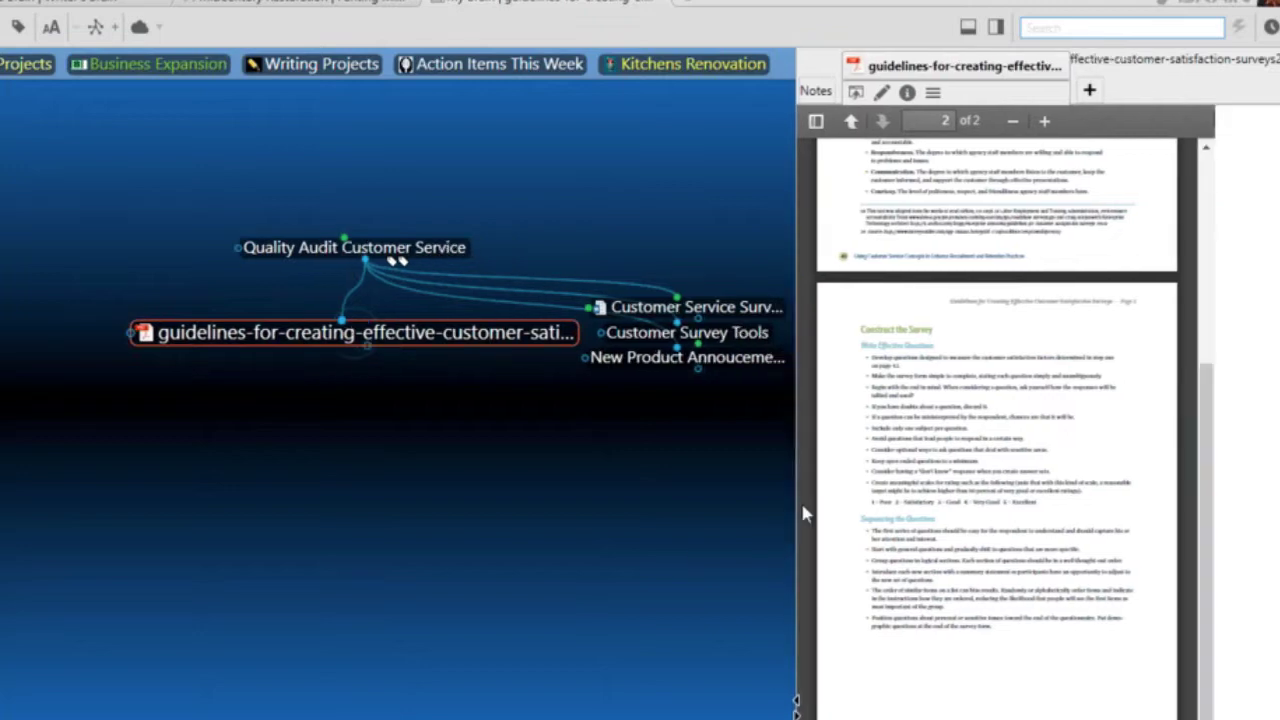
click(112, 336)
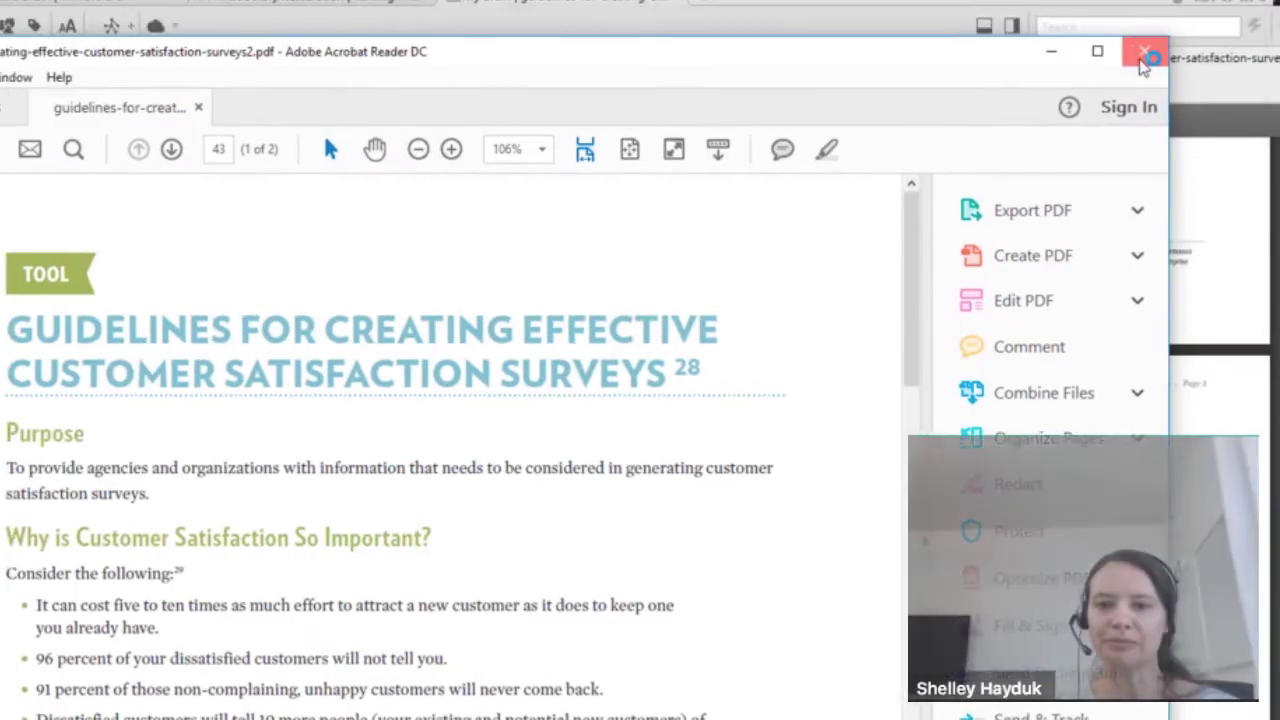
click(1140, 49)
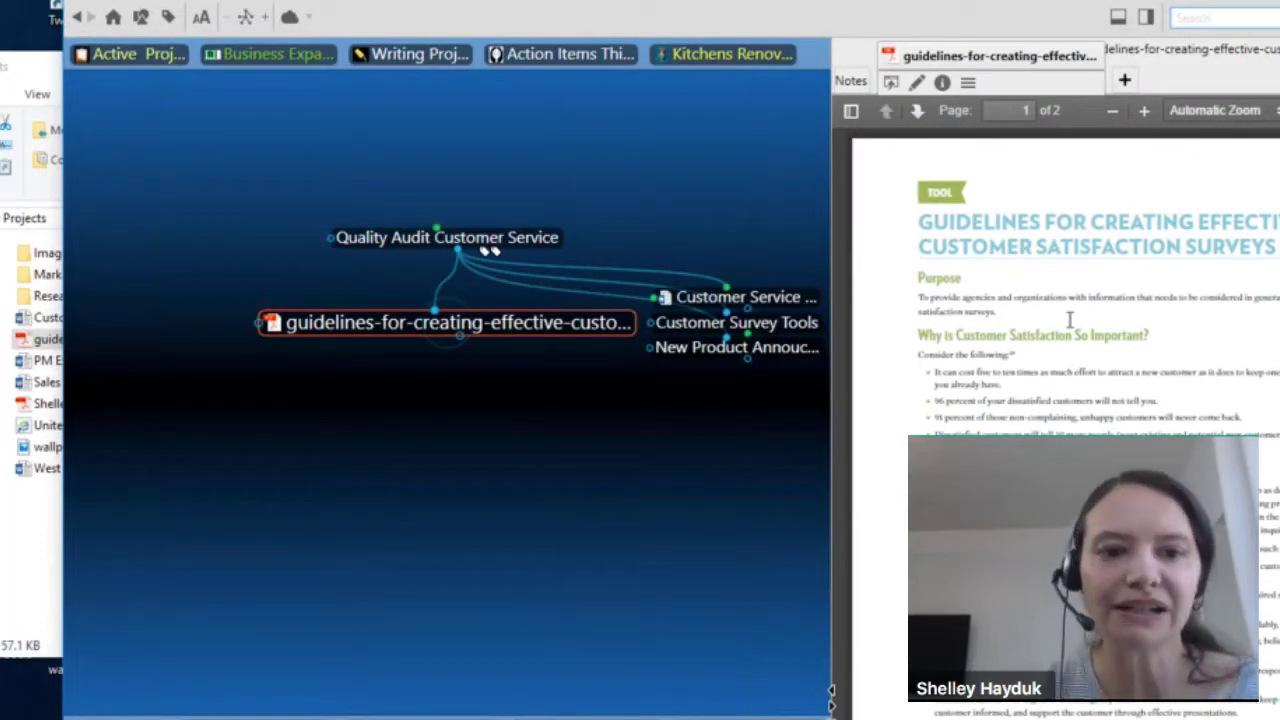
click(530, 238)
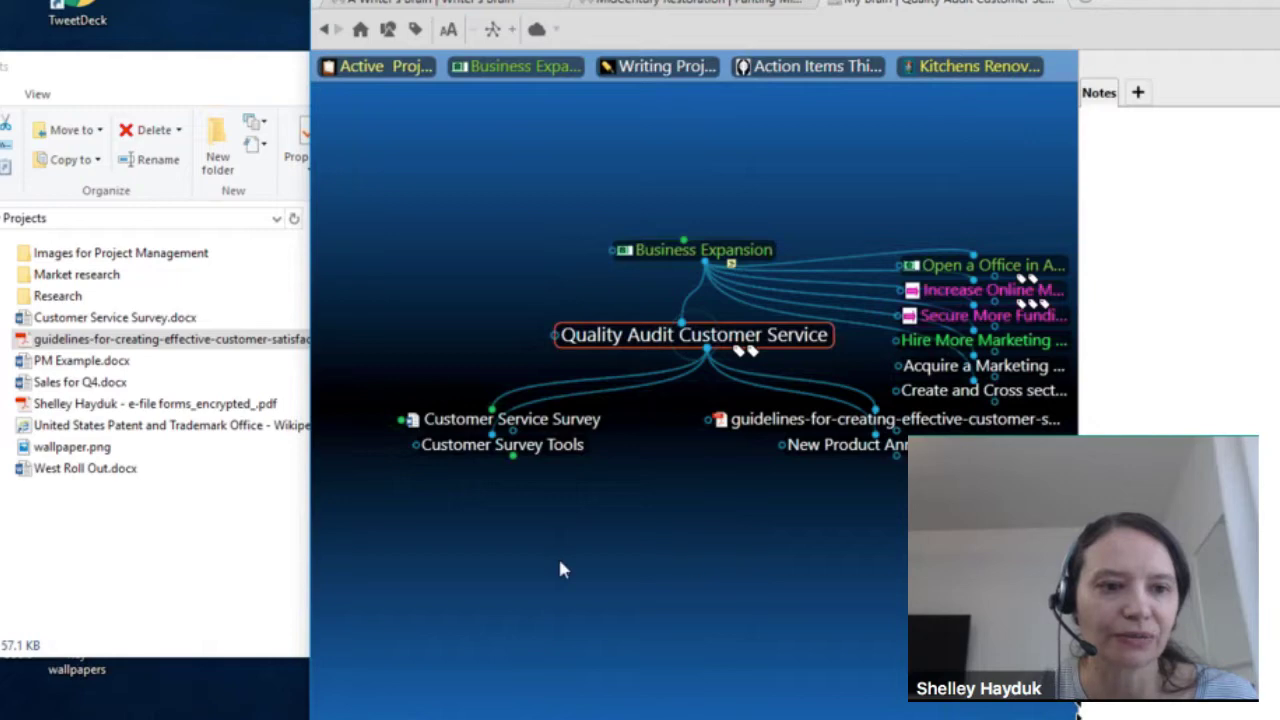
double_click(57, 296)
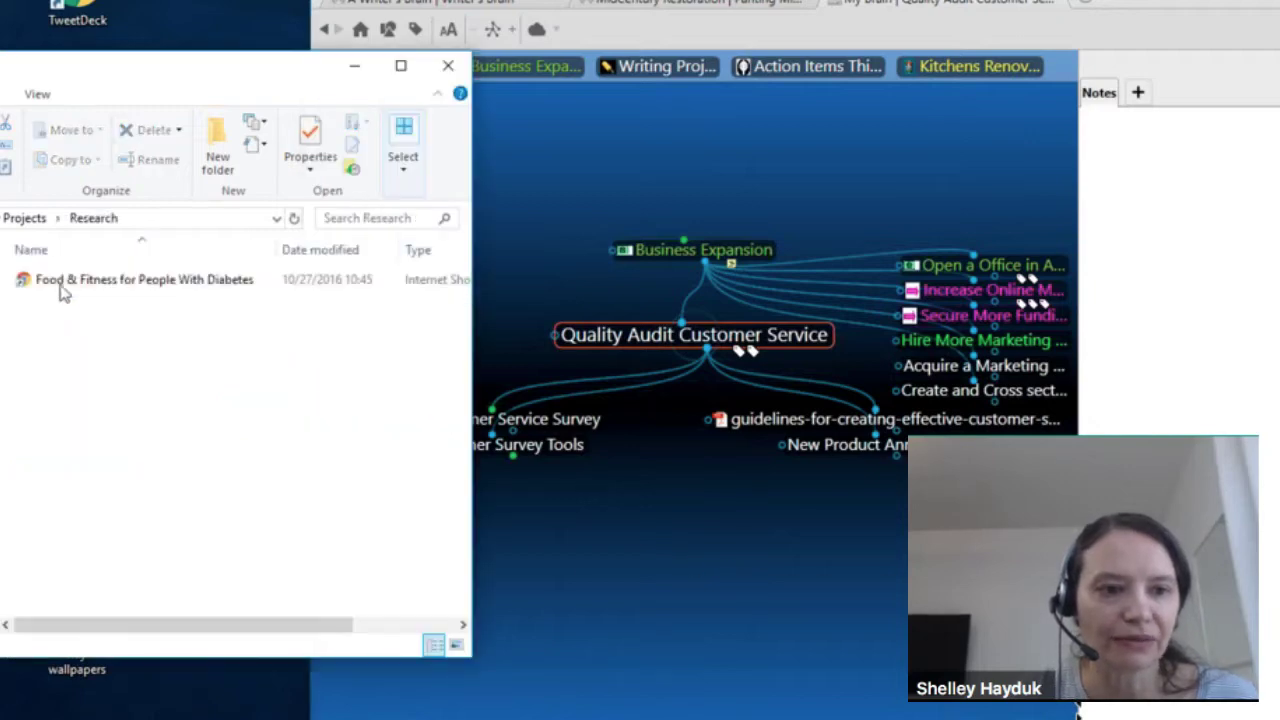
drag(97, 73, 250, 107)
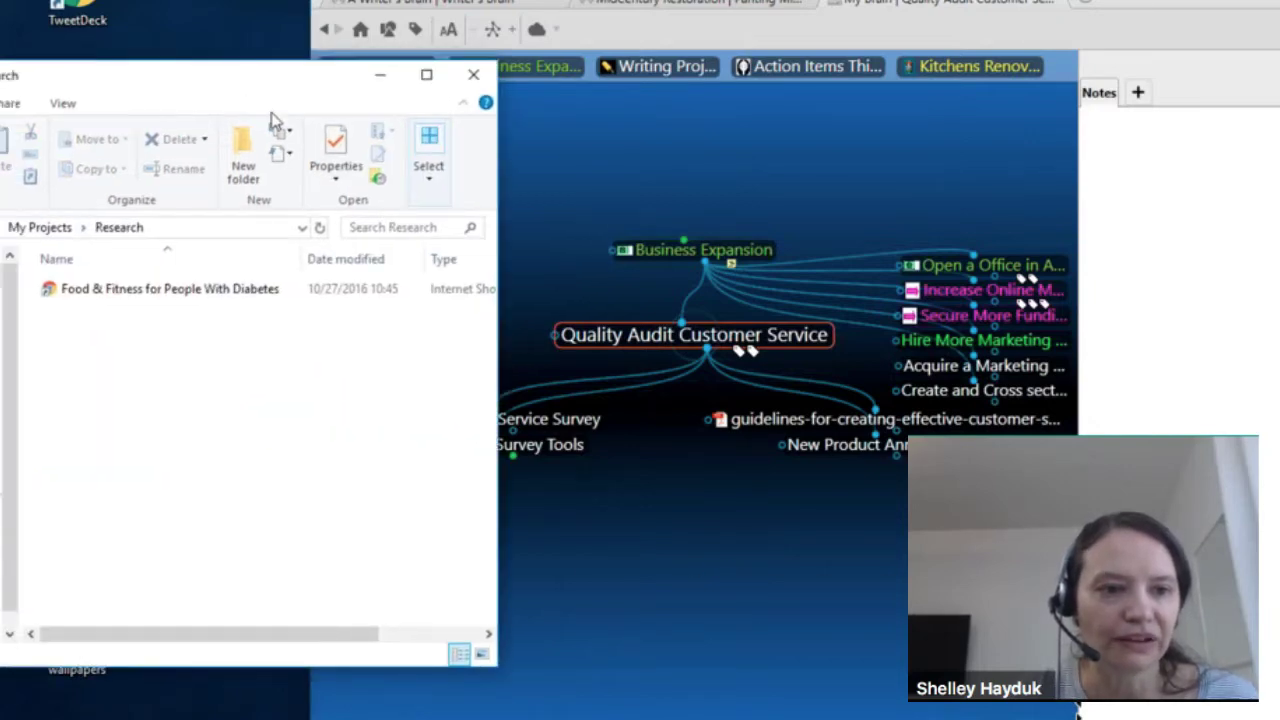
key(alt+F4)
- Add Sales for Q4.docx from the My Projects folder as a child thought of Quality Audit Customer Service
drag(336, 119, 128, 85)
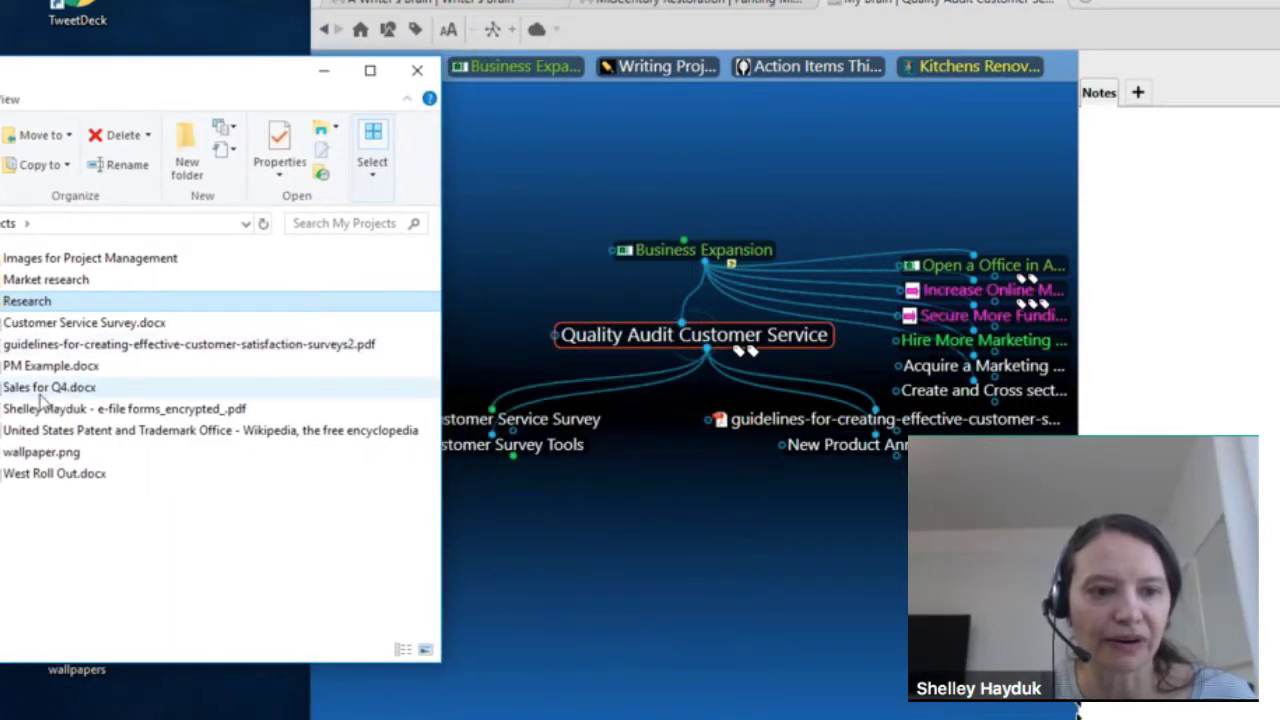
drag(20, 395, 787, 570)
click(810, 572)
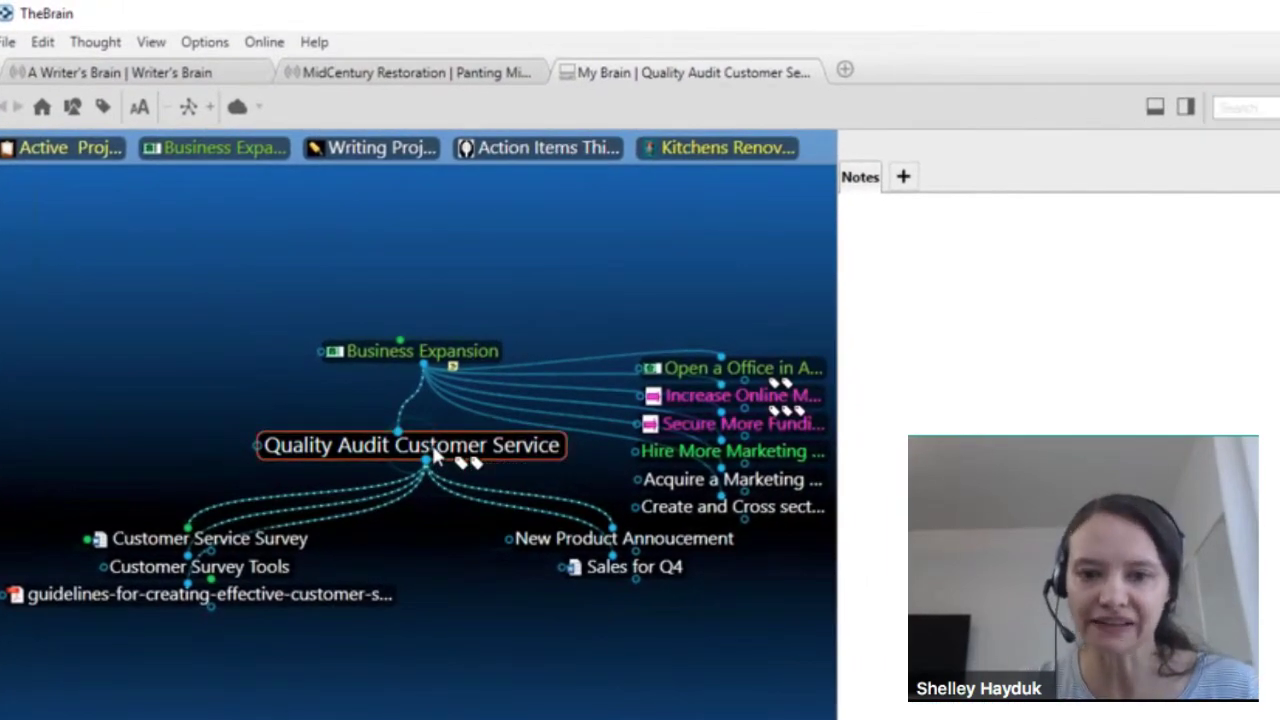
- Set the type of the Quality Audit Customer Service thought to Green Light Project
right_click(672, 358)
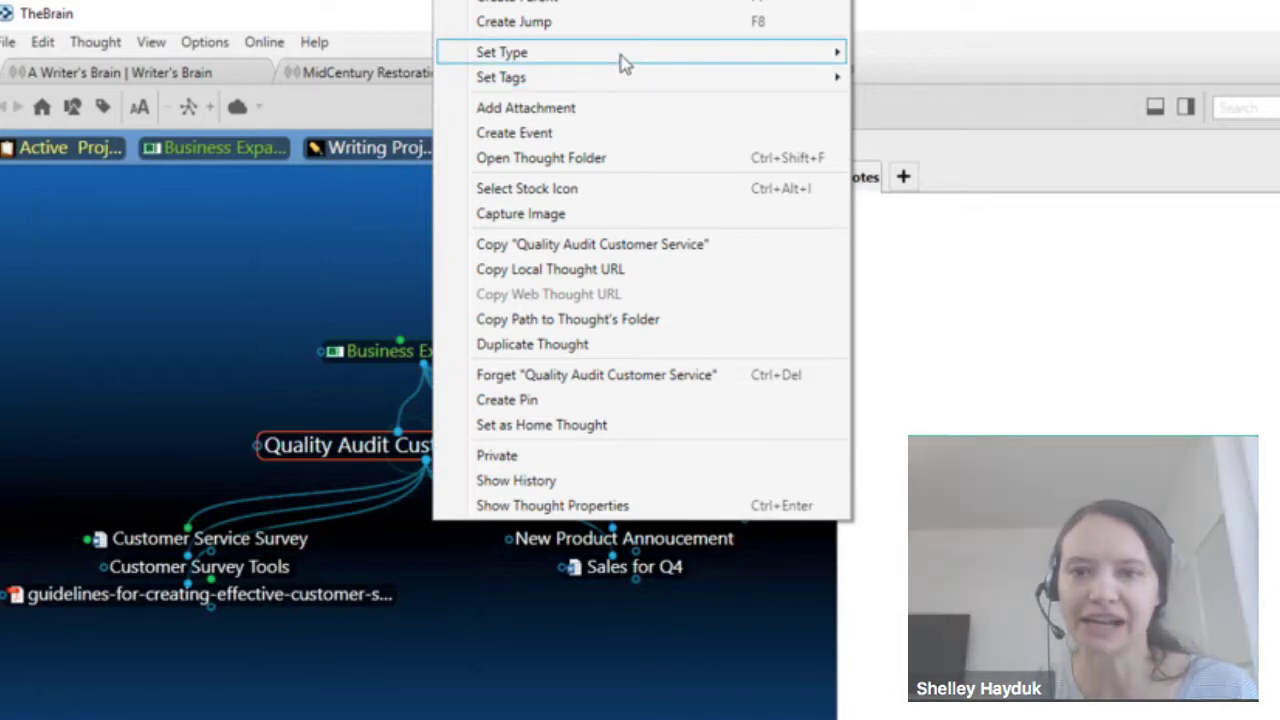
mouse_move(624, 60)
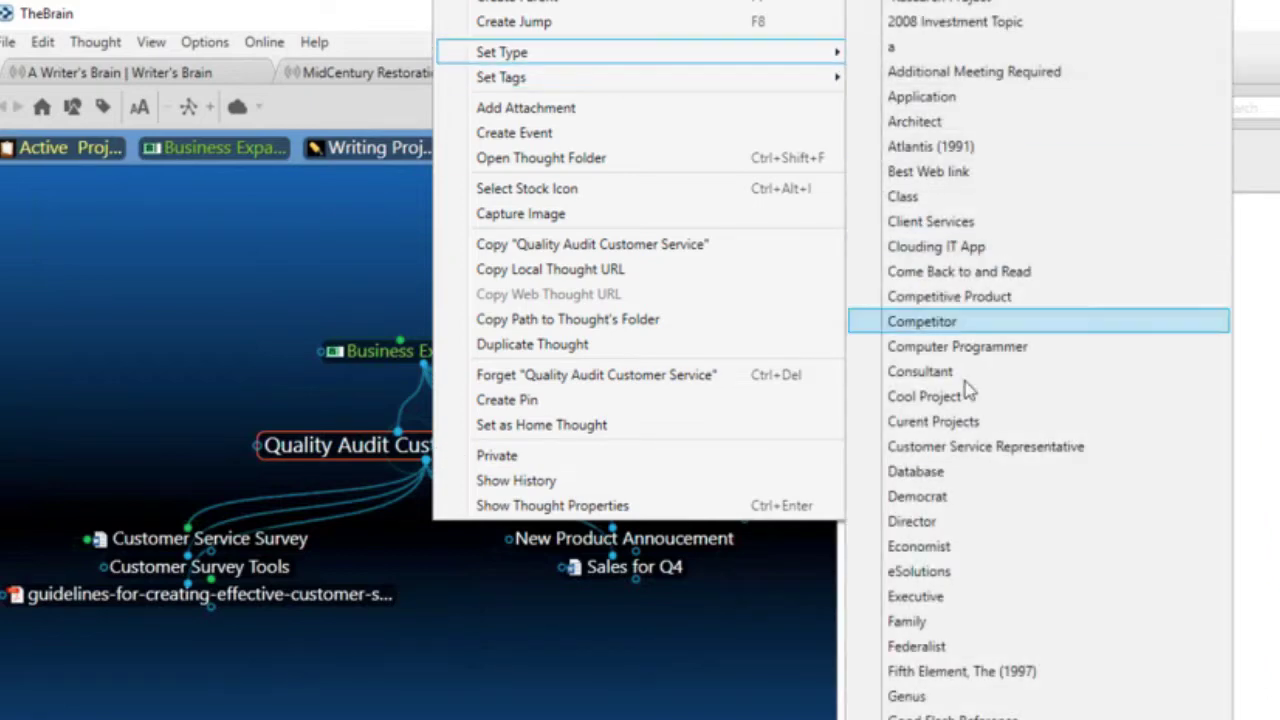
scroll(1000, 552, down, 2)
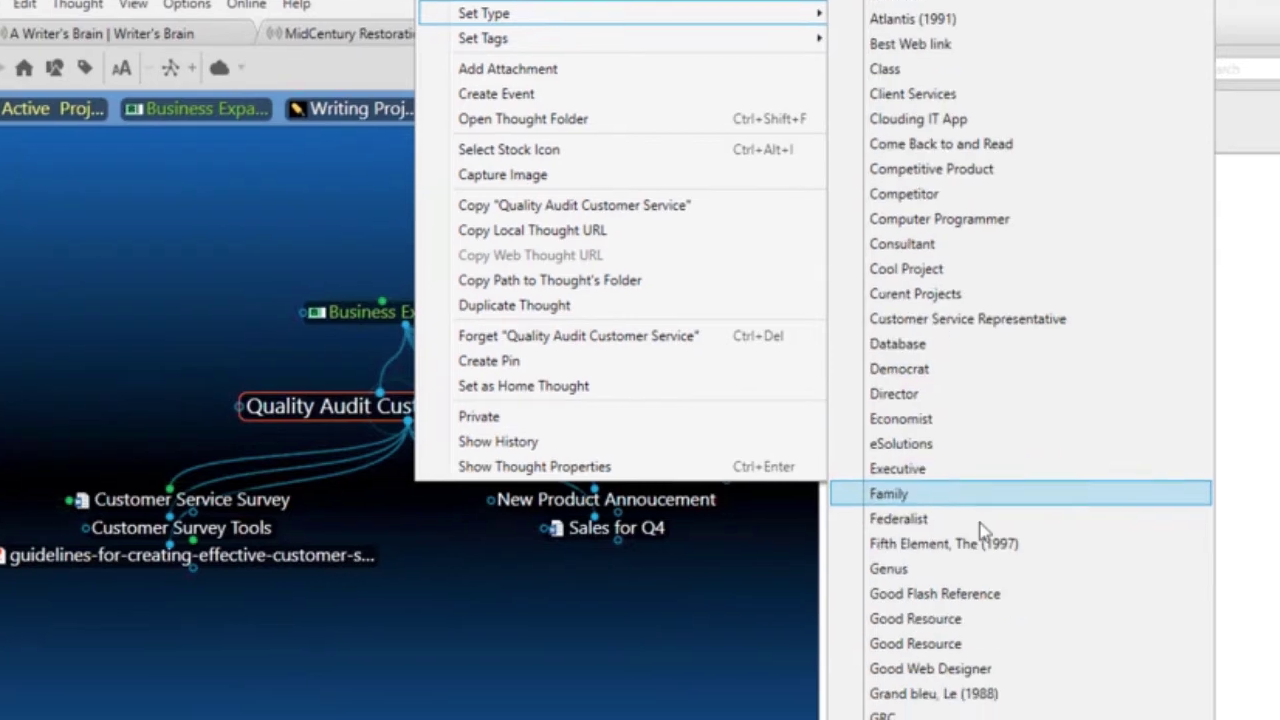
click(886, 666)
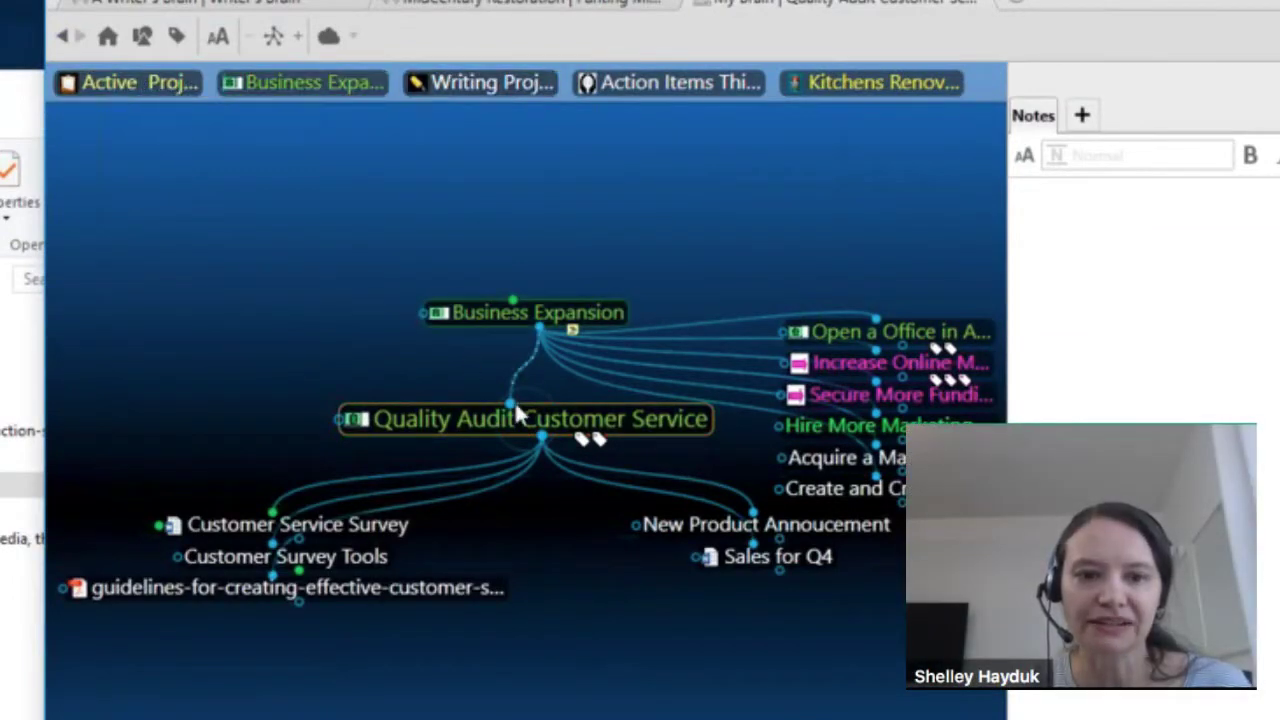
- Link Quality Audit Customer Service to Active Projects as its parent, and enlarge the map area above the notes
drag(506, 404, 180, 88)
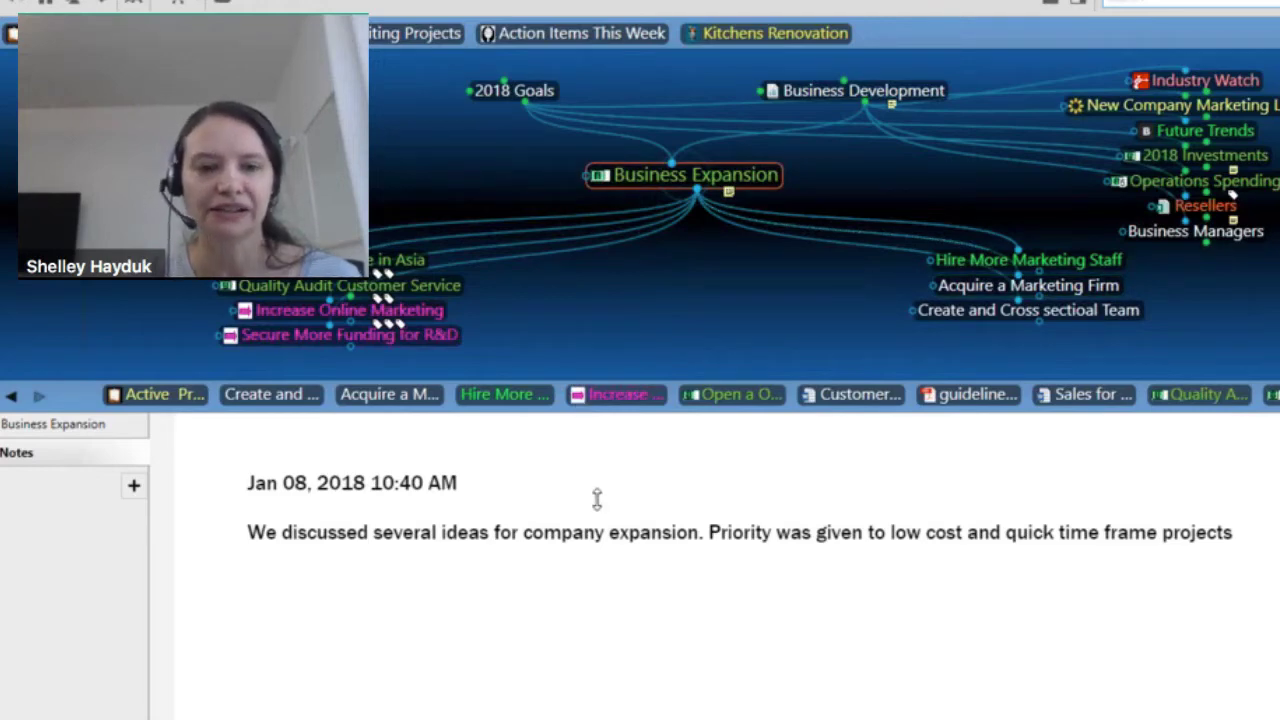
drag(703, 375, 703, 490)
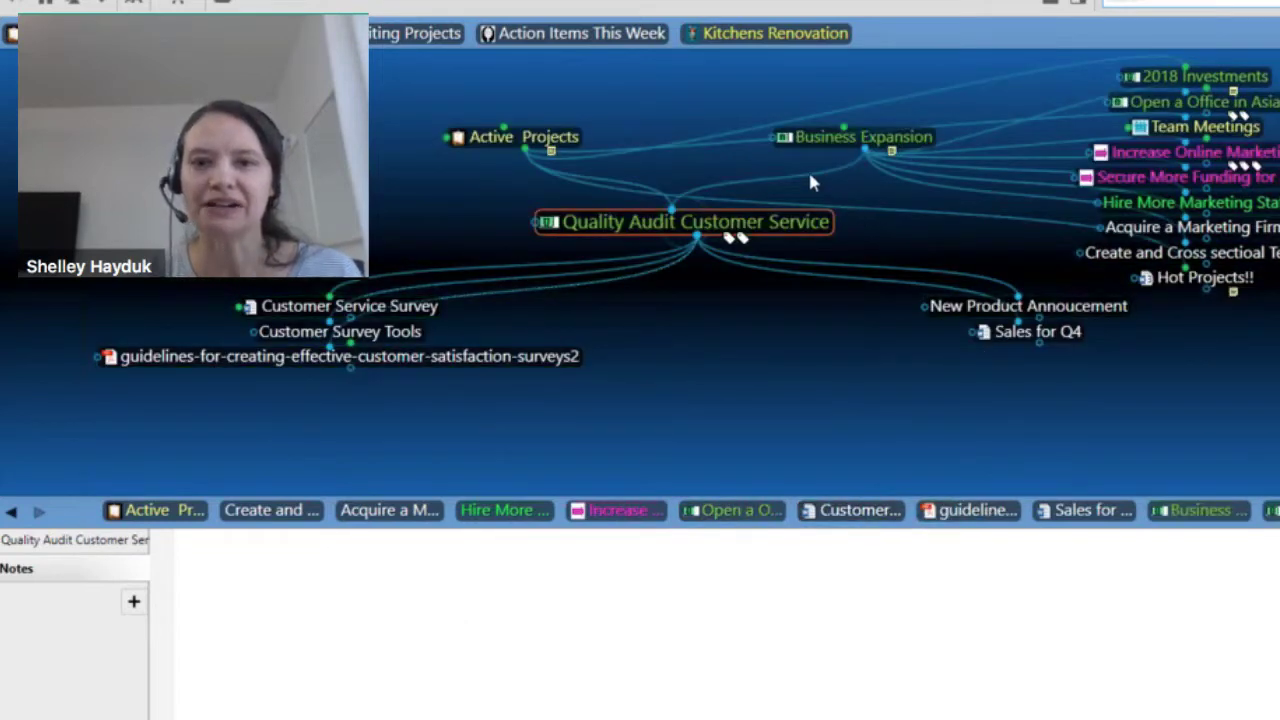
- Go through Active Projects to Writing Projects and link Quality Audit Customer Service as a child of Writing Projects
click(514, 134)
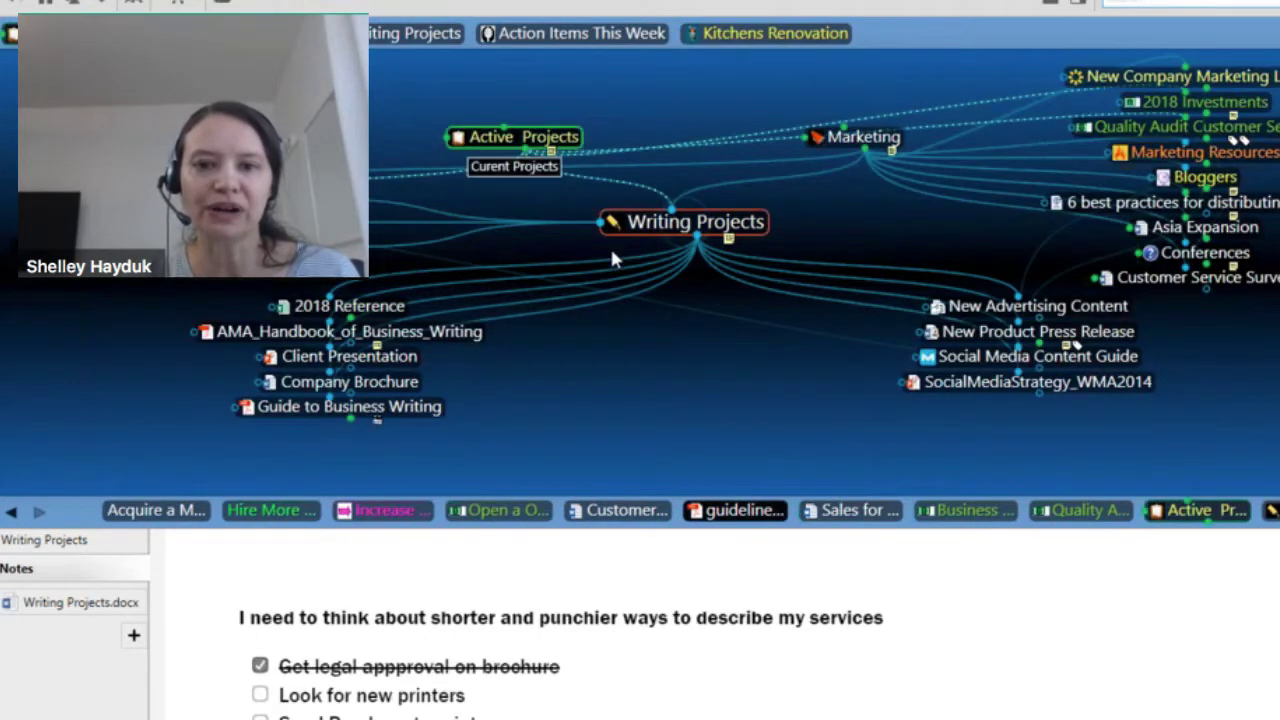
click(515, 137)
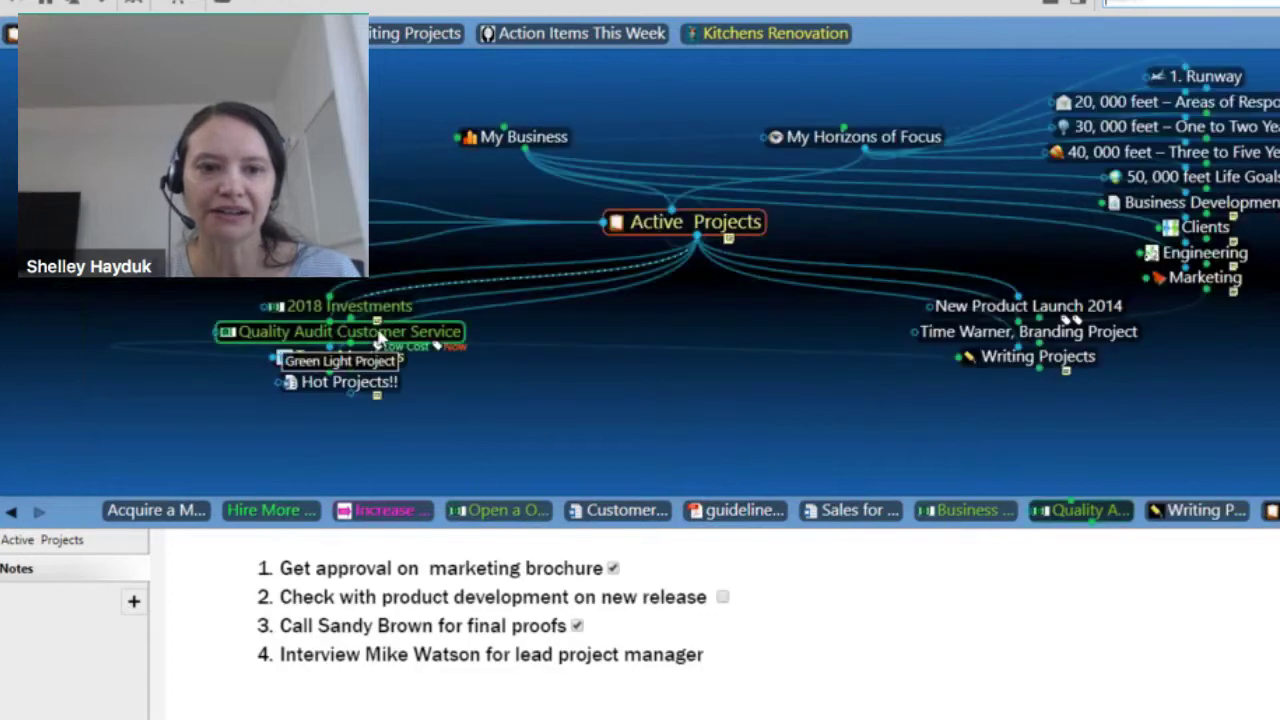
click(1035, 358)
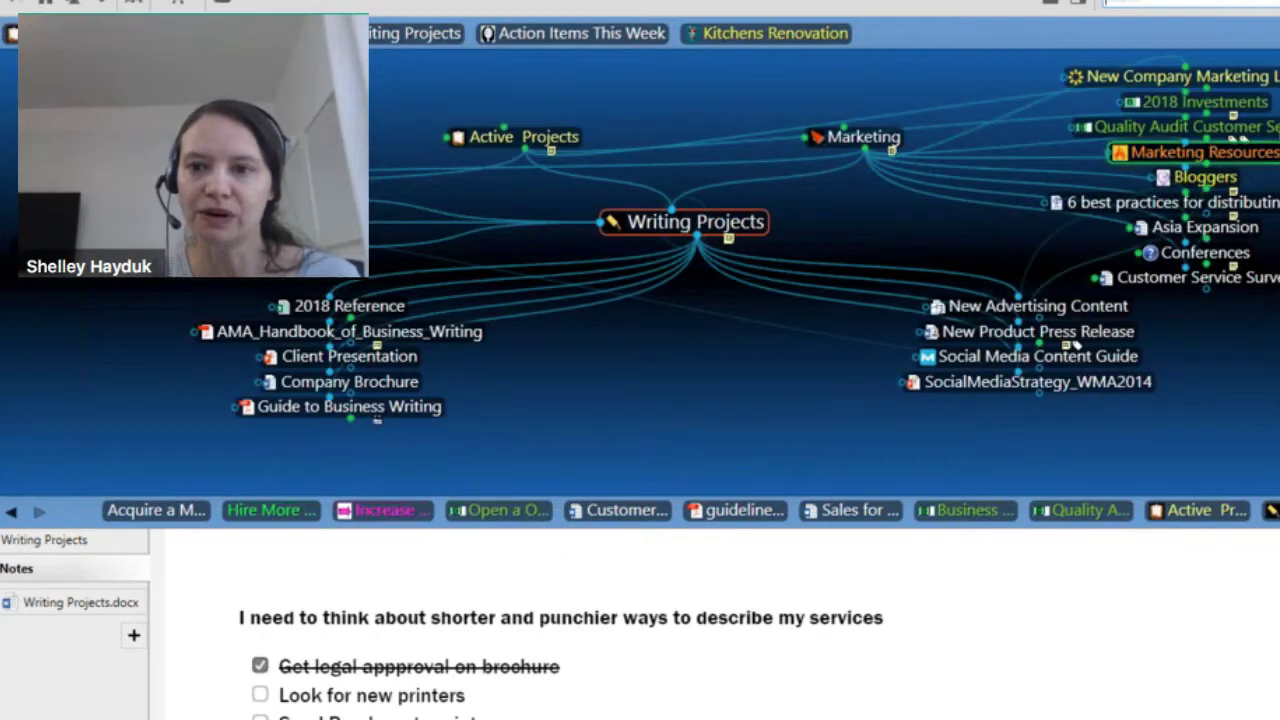
drag(1176, 140, 722, 452)
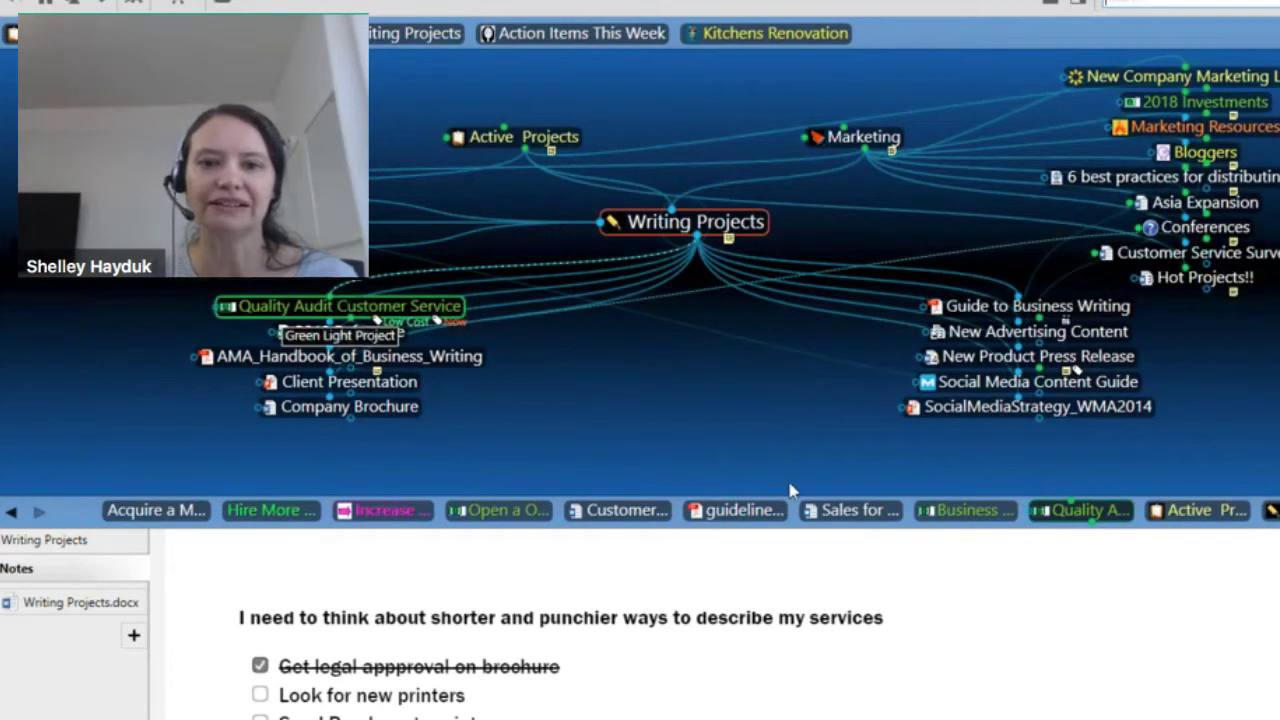
- Activate Quality Audit Customer Service and unlink it from its parent thought Business Expansion
key(Return)
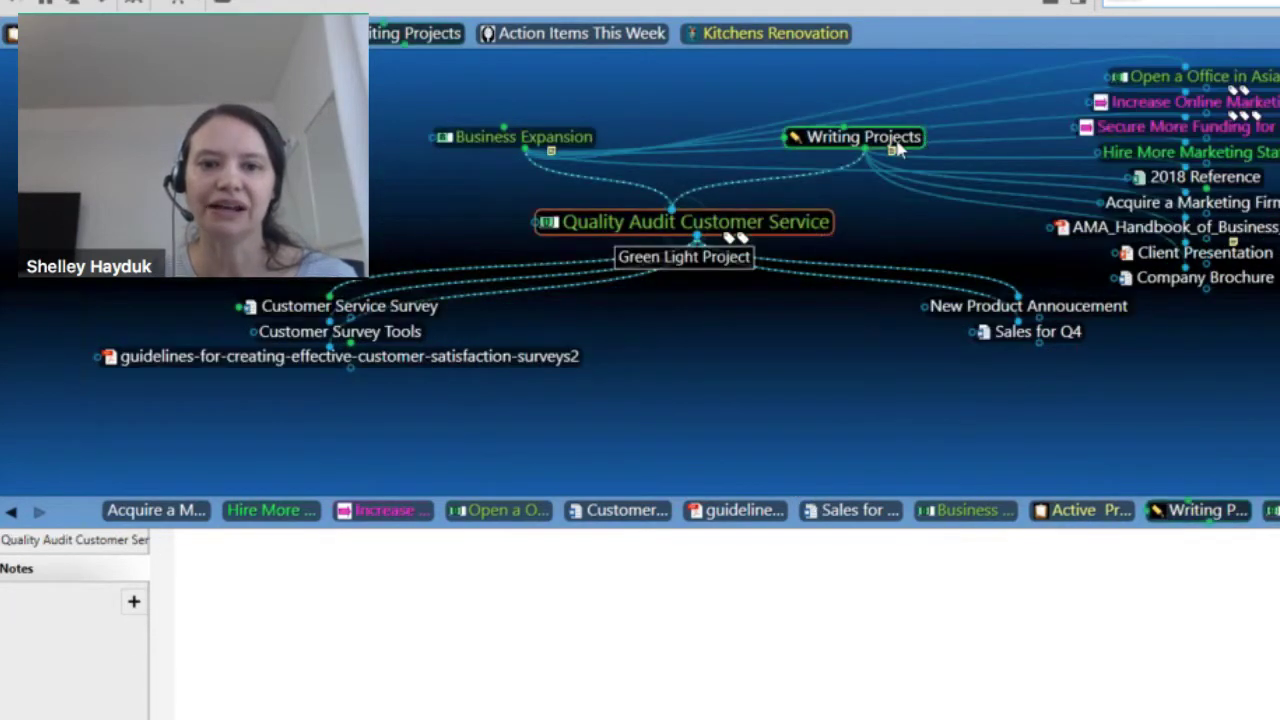
right_click(644, 190)
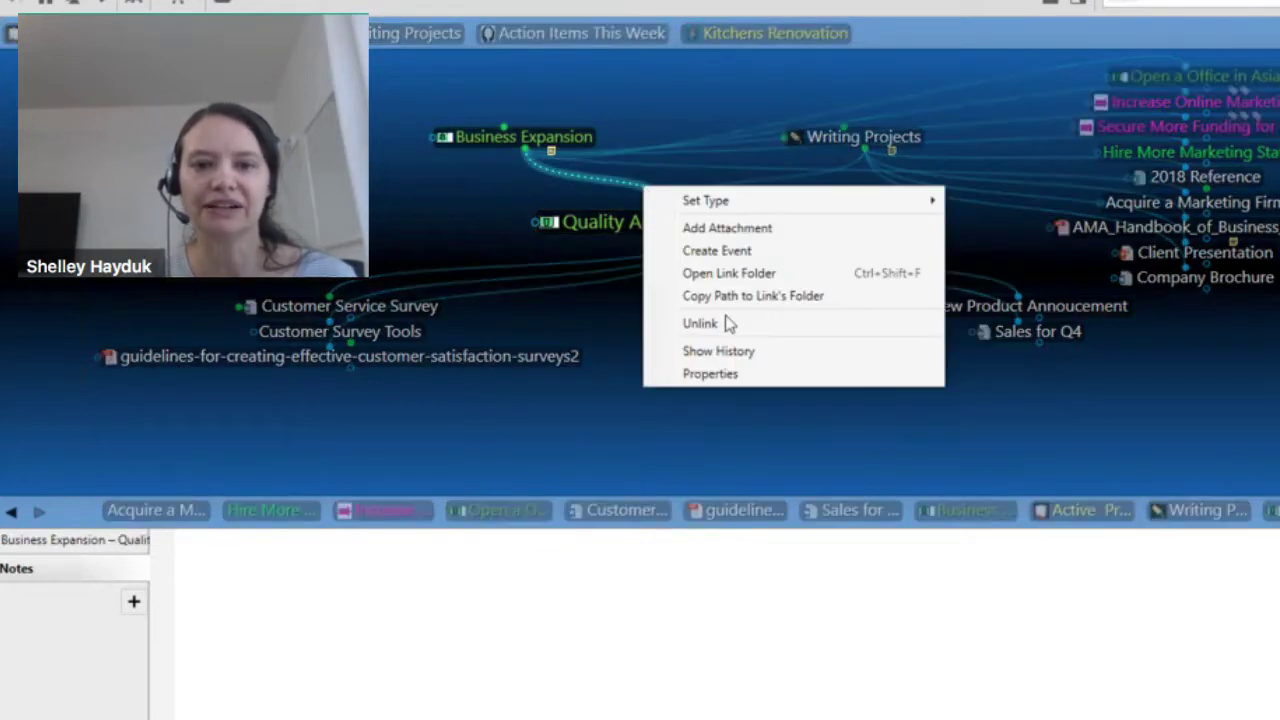
click(729, 324)
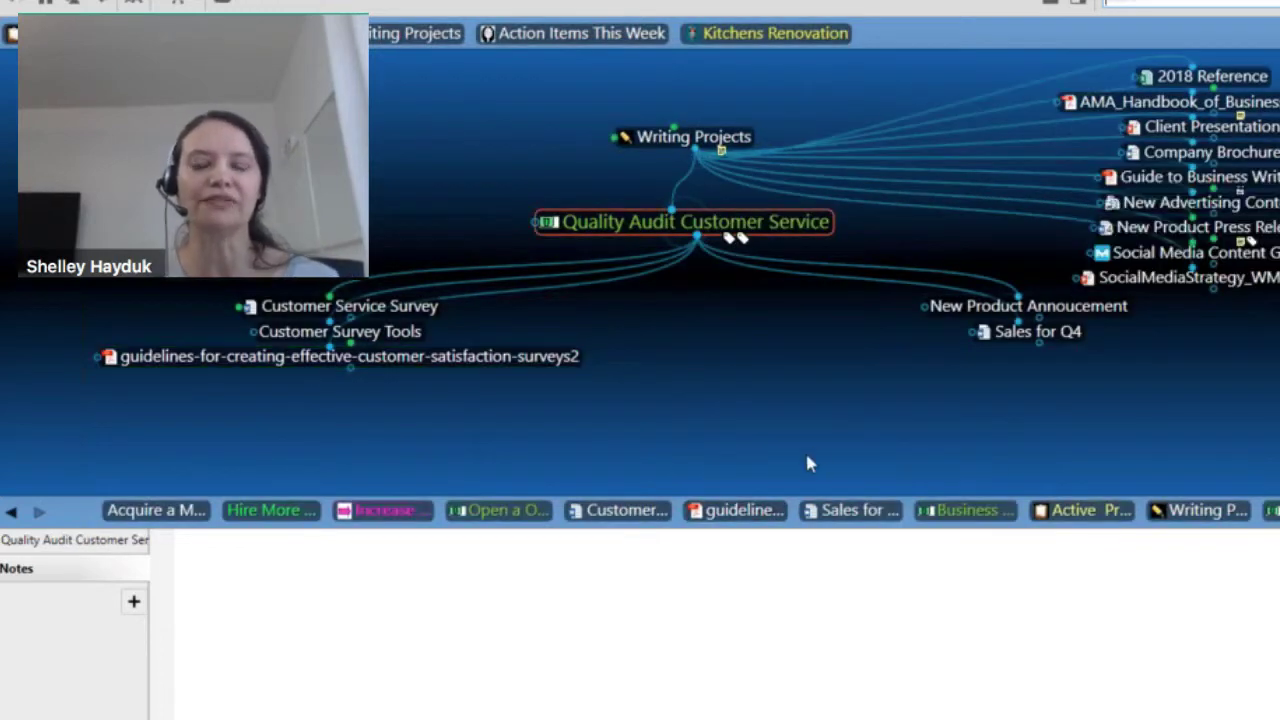
- Visit Business Expansion and Writing Projects, and switch to the open A Writer's Brain
click(742, 140)
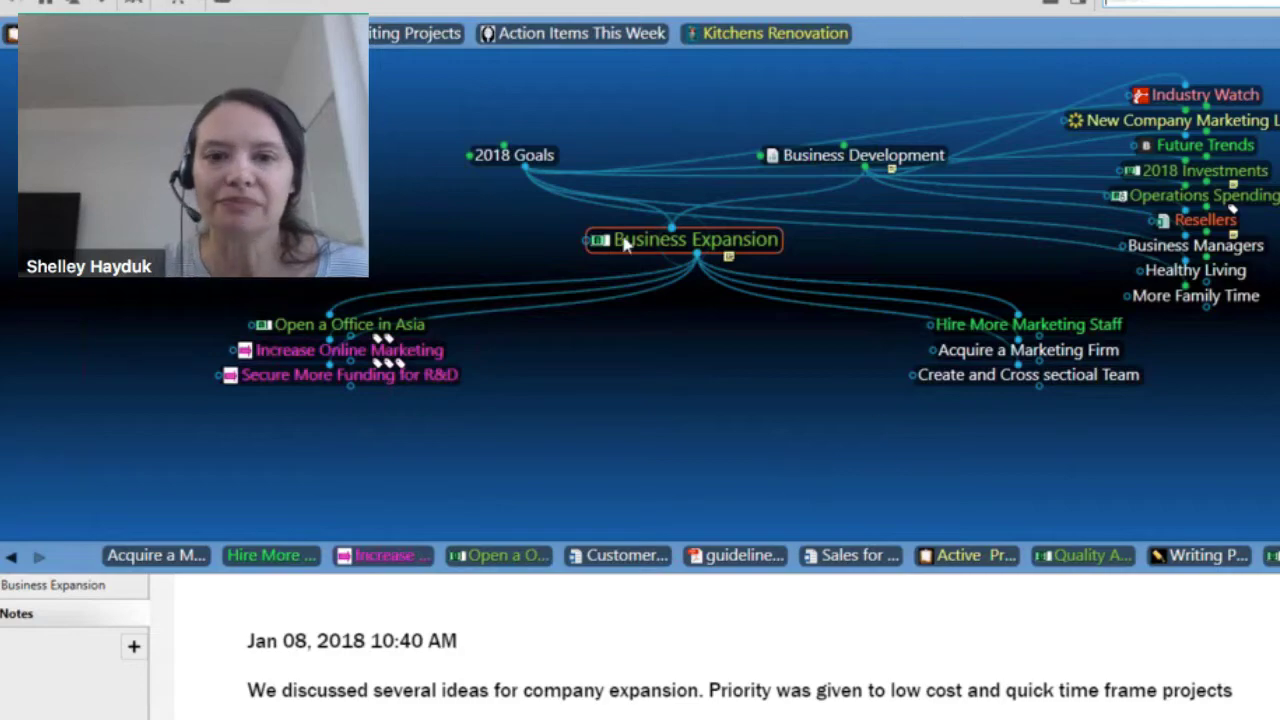
click(412, 35)
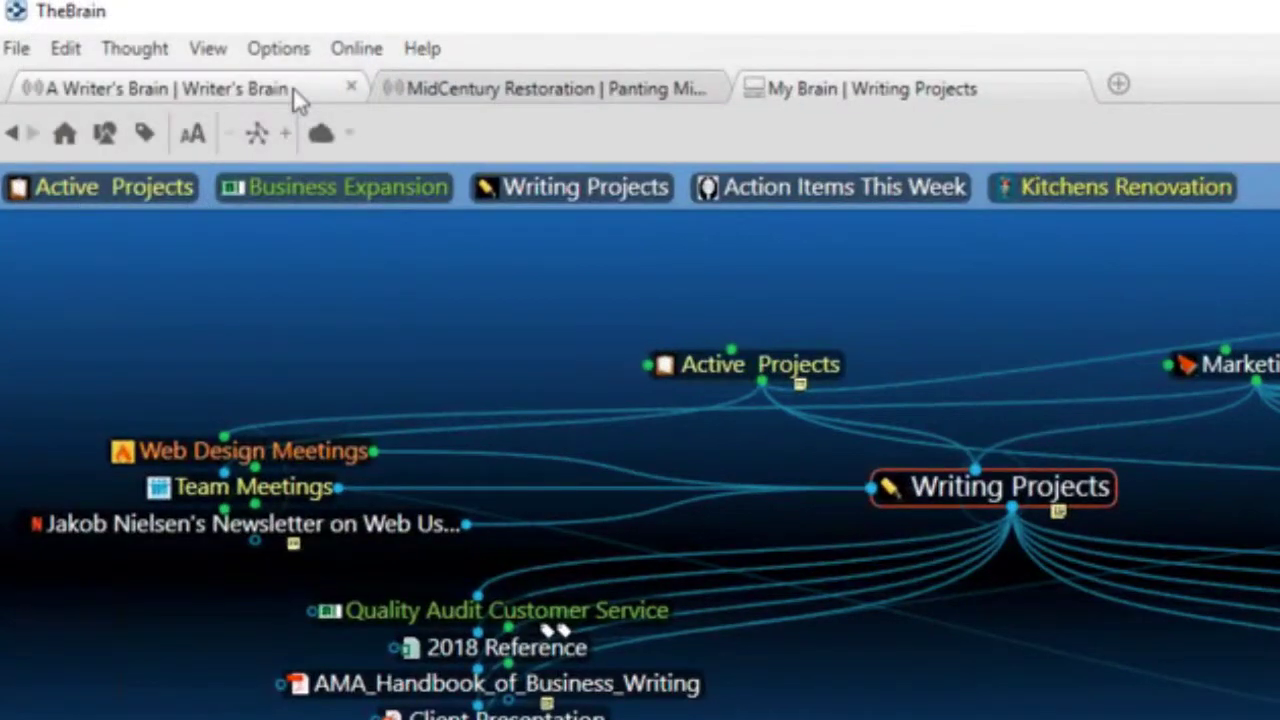
click(293, 87)
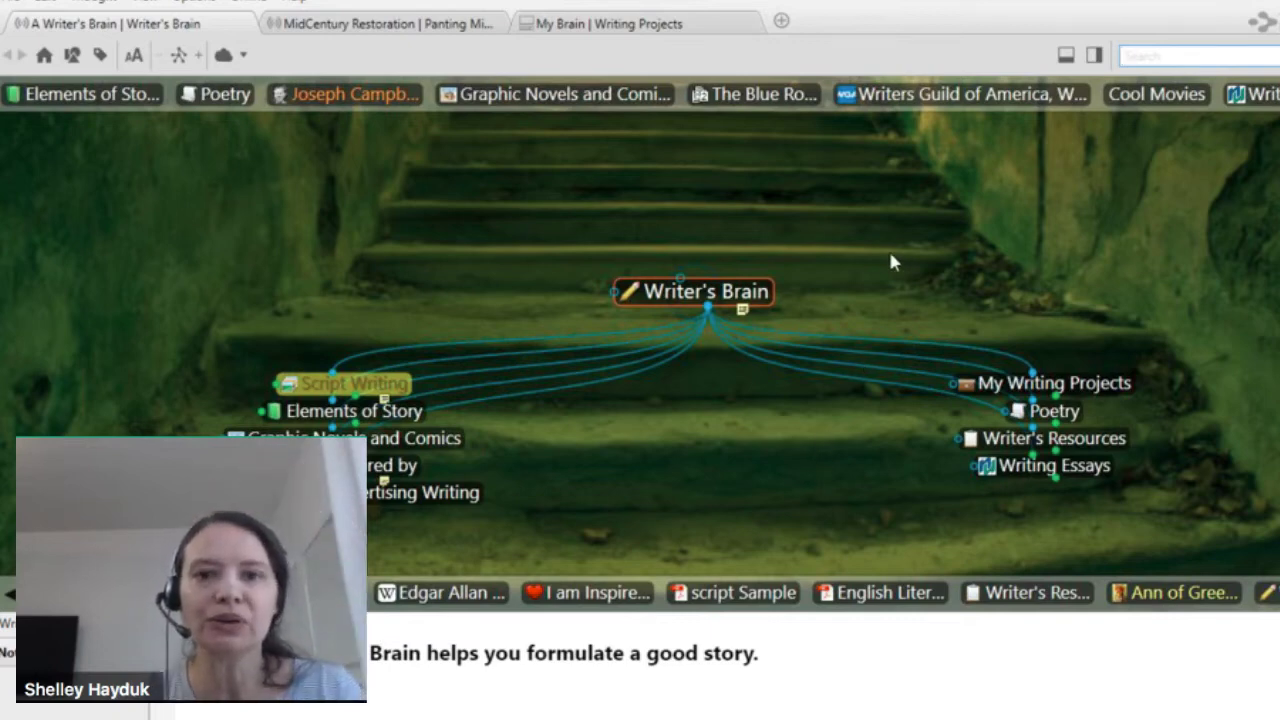
- Open the Brains list in a new tab, and return by way of My Brain to A Writer's Brain
click(782, 22)
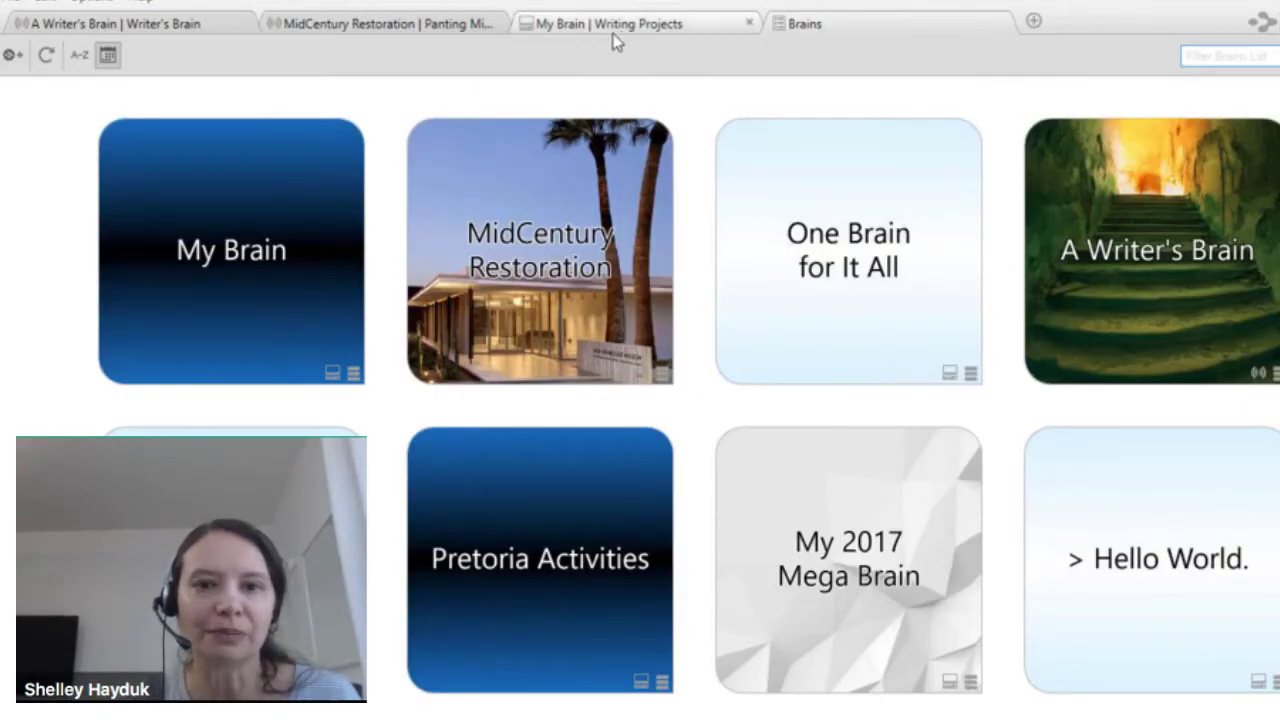
click(712, 31)
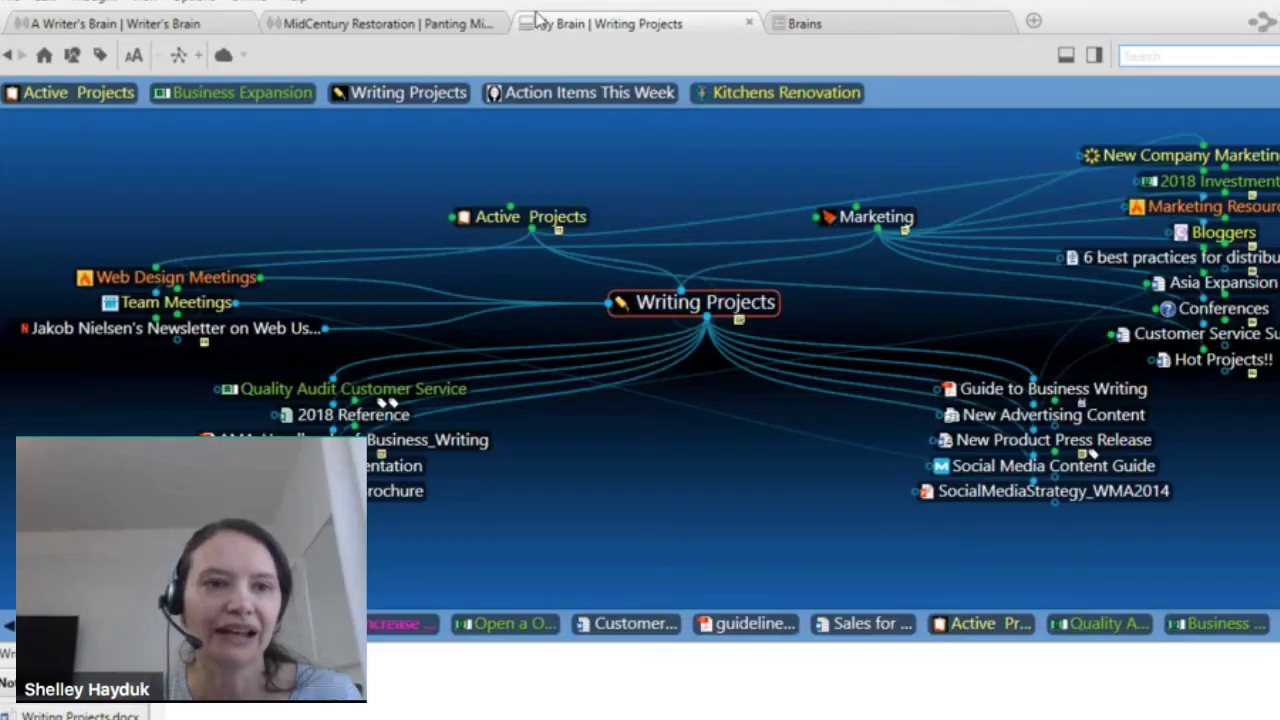
click(214, 28)
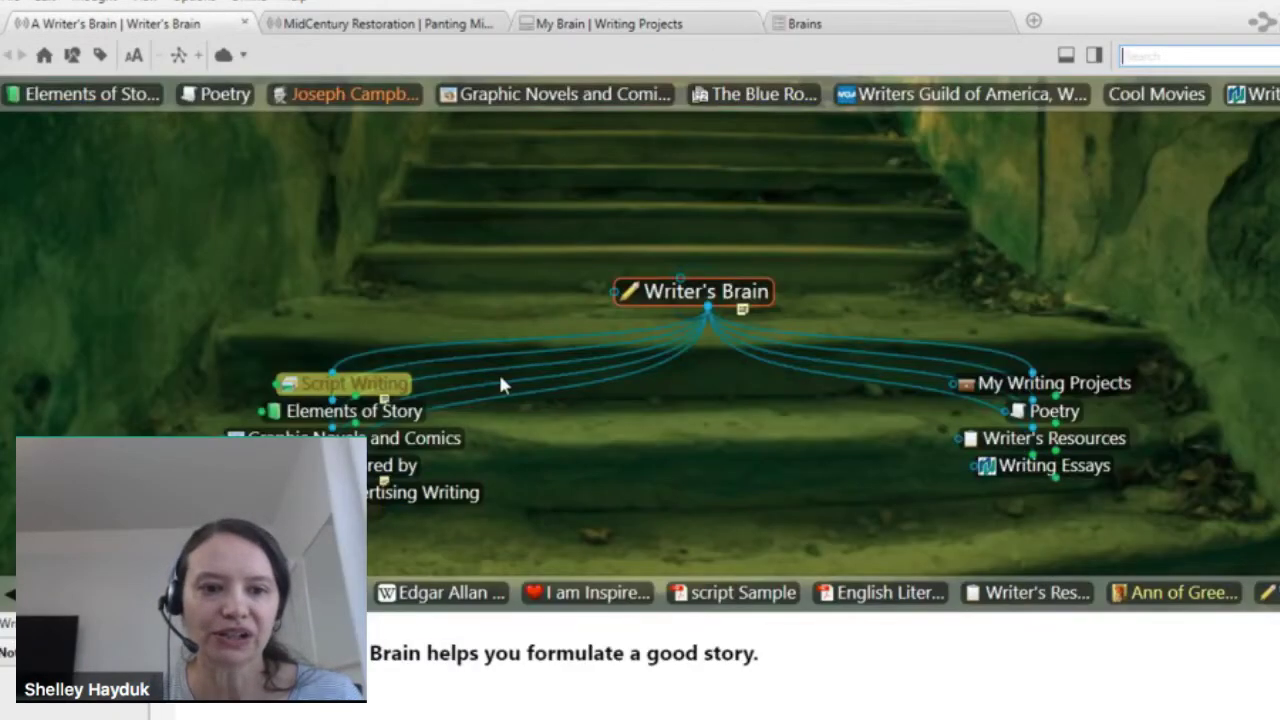
- Browse from My Writing Projects through Research to New Technology, and go back up to My Writing Projects
click(1045, 383)
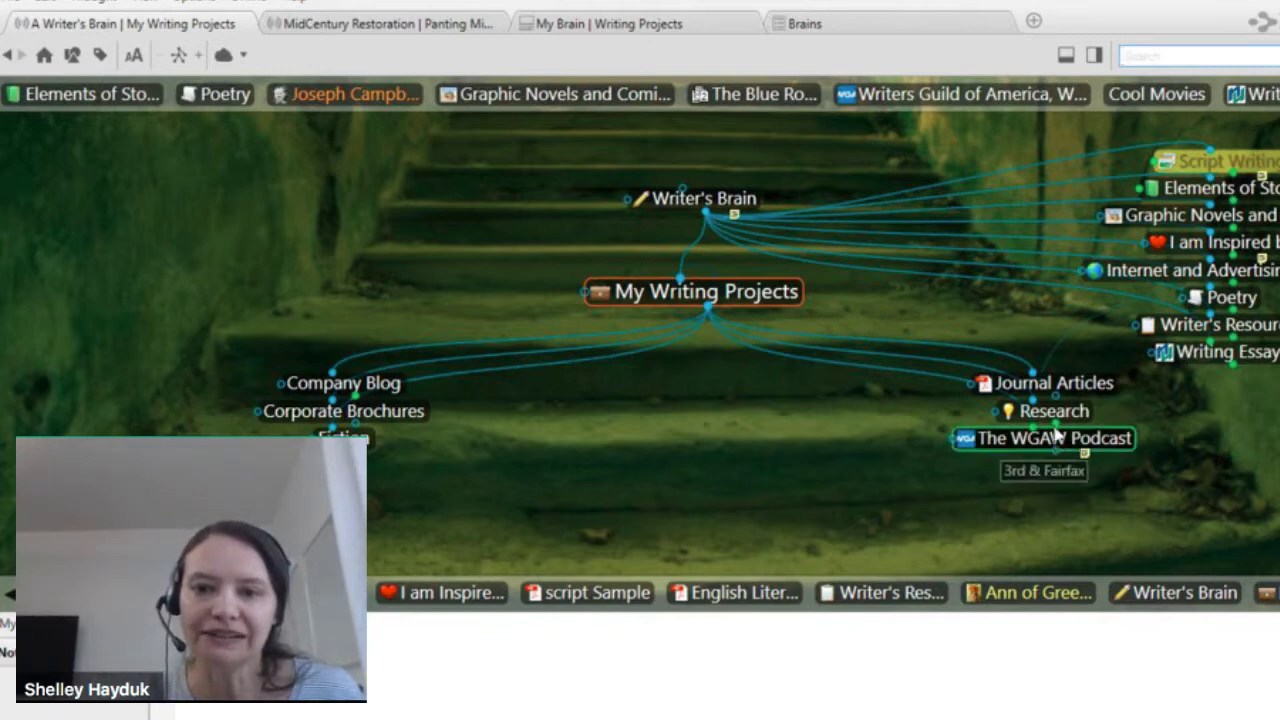
click(1054, 411)
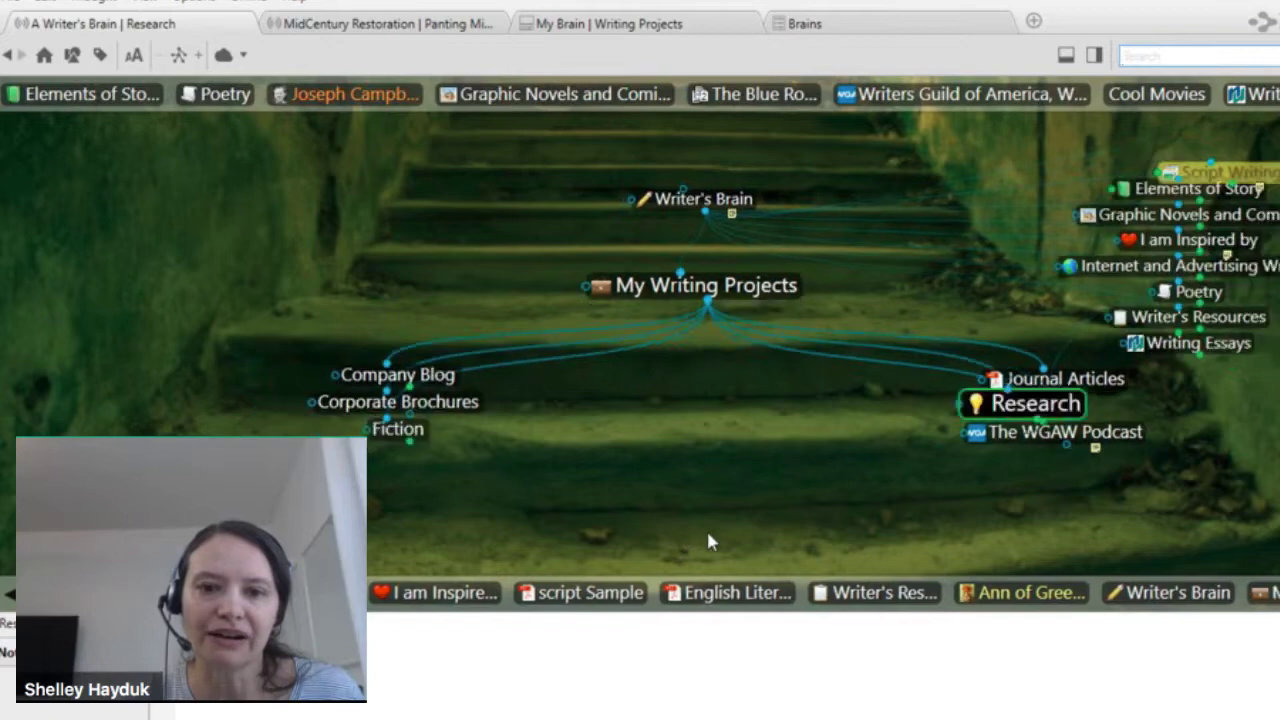
click(713, 390)
click(722, 203)
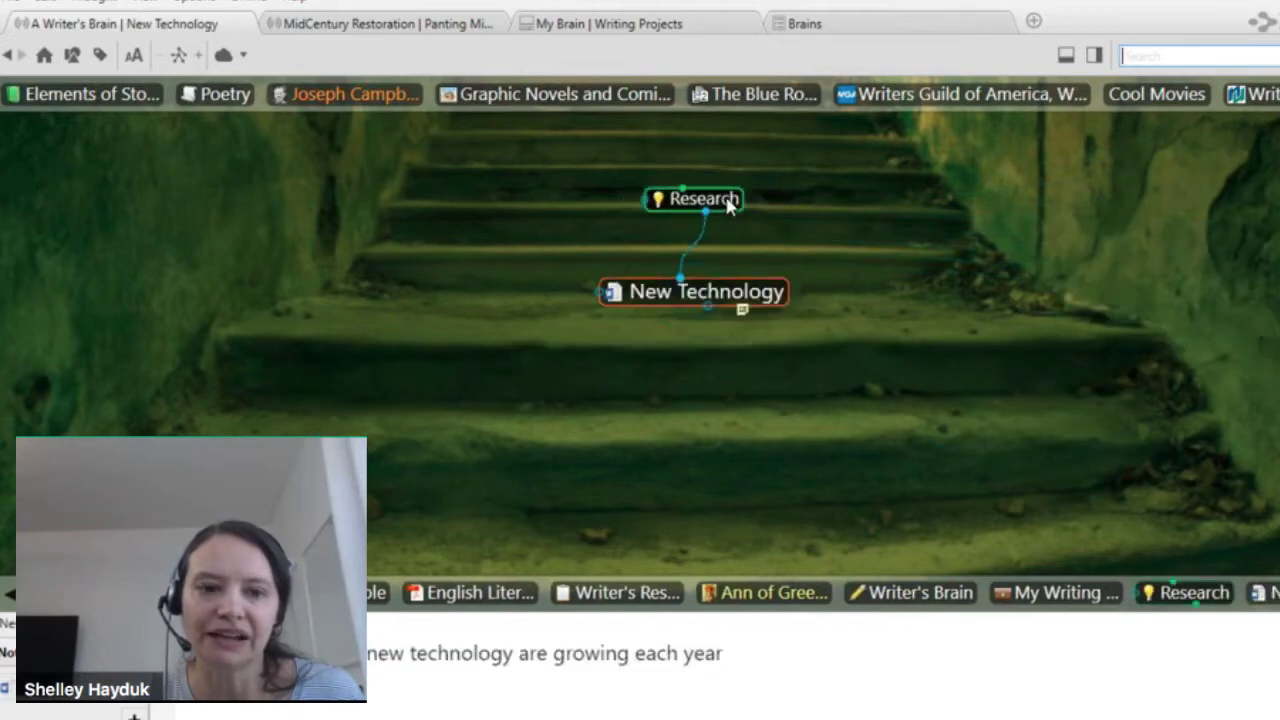
click(722, 202)
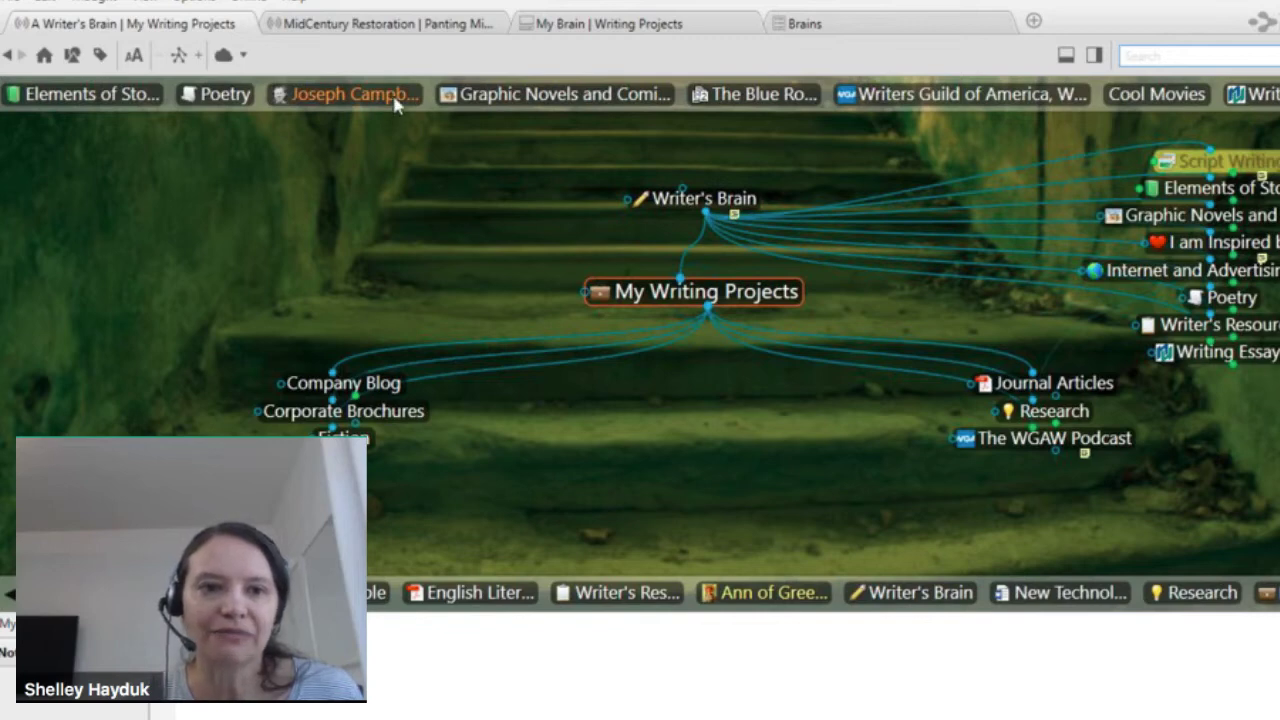
- Open Joseph Campbell, view its Power Of Myth 2 Of 6 video thought, and return to Joseph Campbell
click(396, 102)
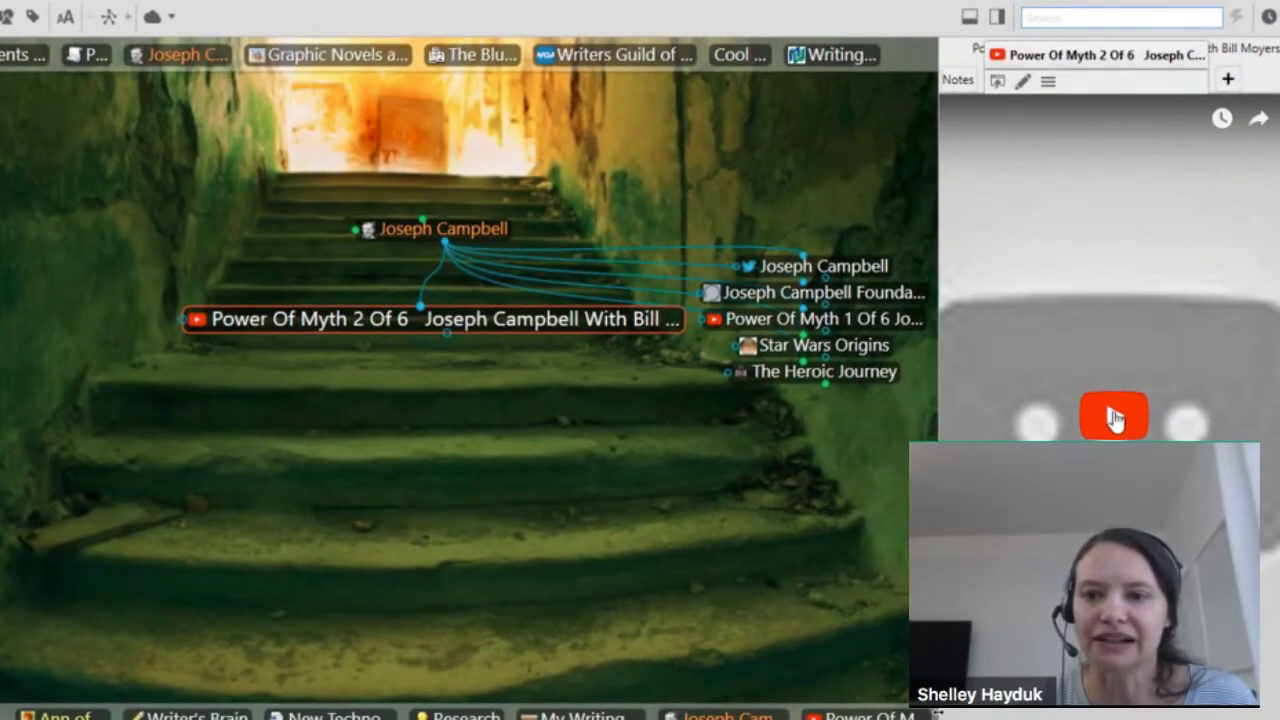
click(1115, 418)
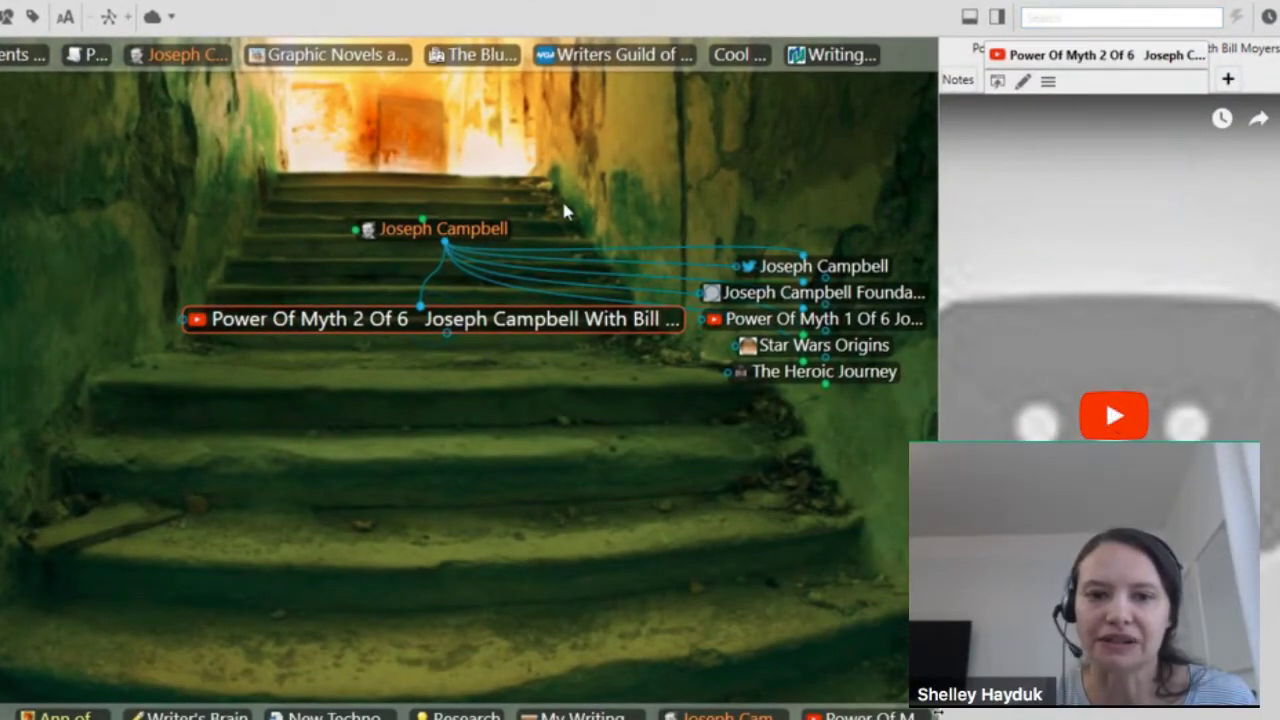
click(477, 231)
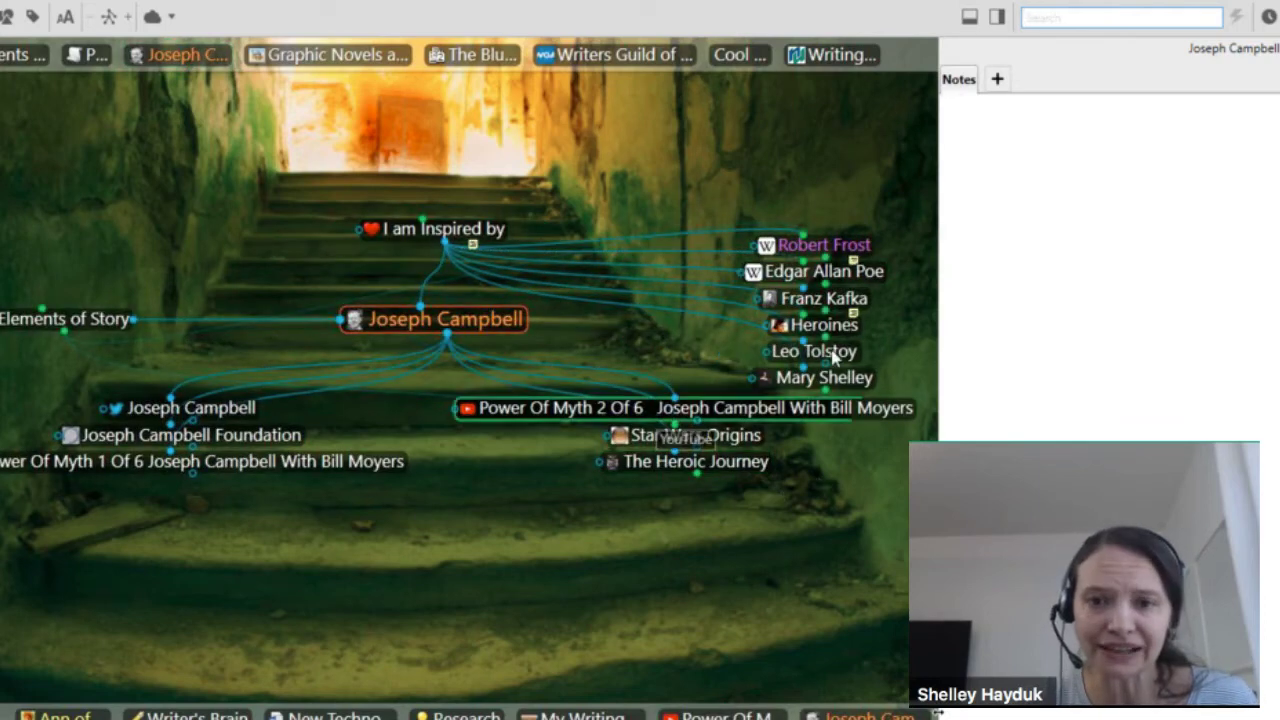
- View Franz Kafka in a widened notes area, and go up through I am Inspired by to Writer's Brain
click(822, 299)
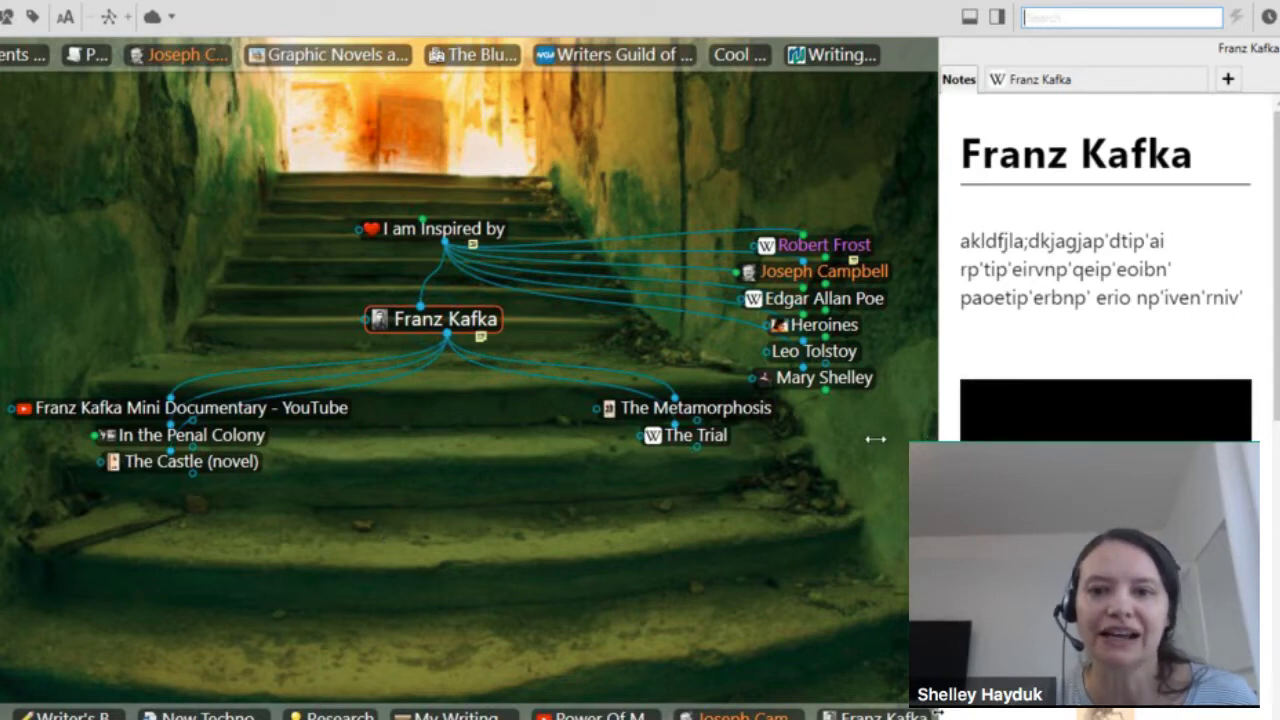
drag(900, 438, 898, 438)
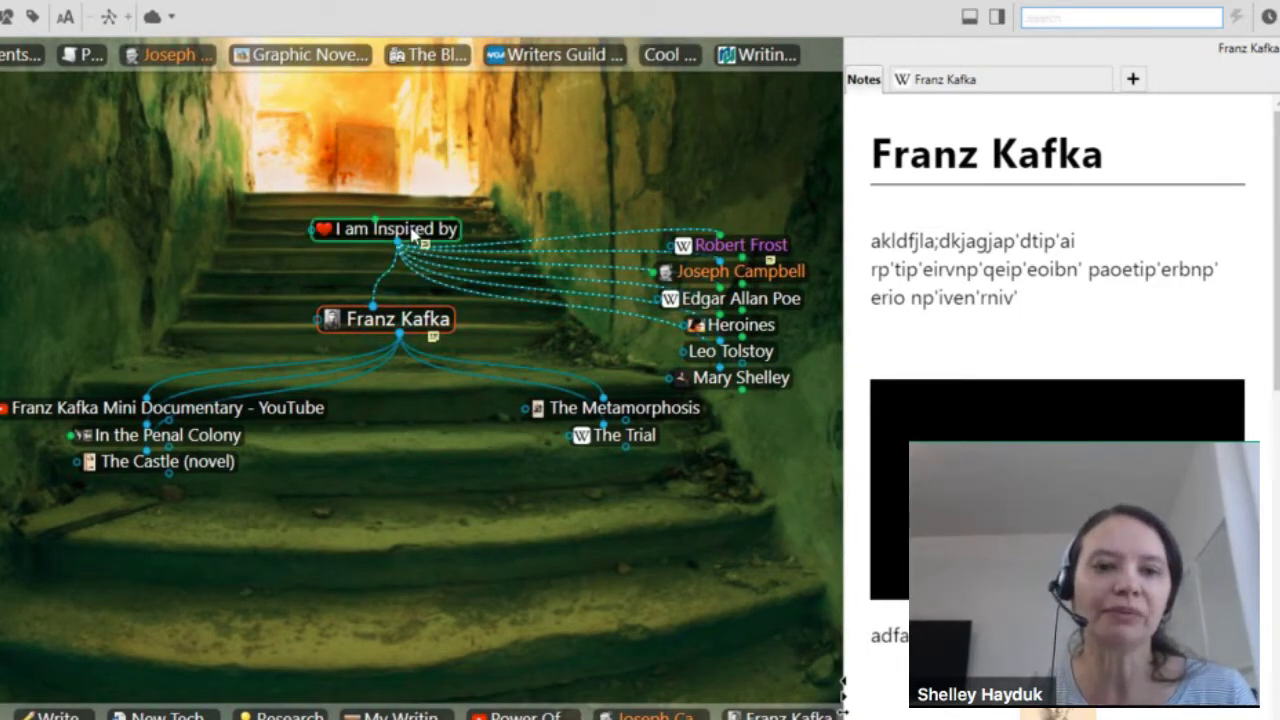
key(alt+Left)
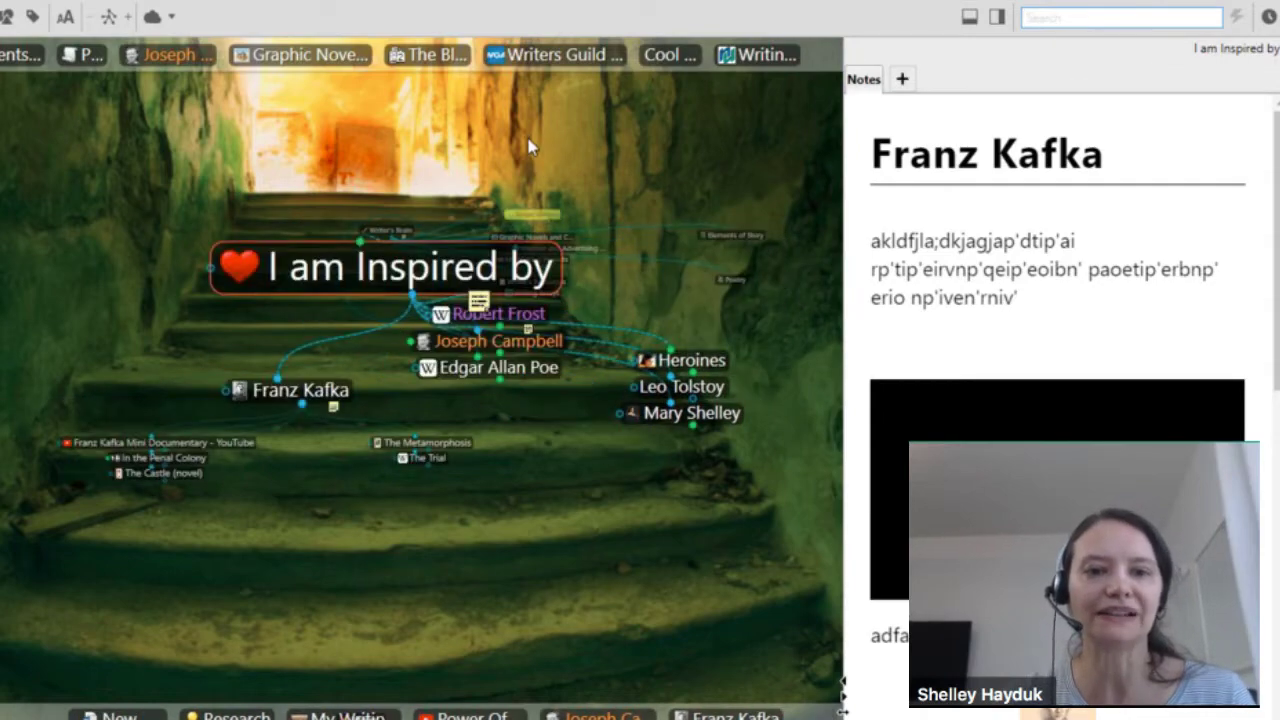
key(alt+Left)
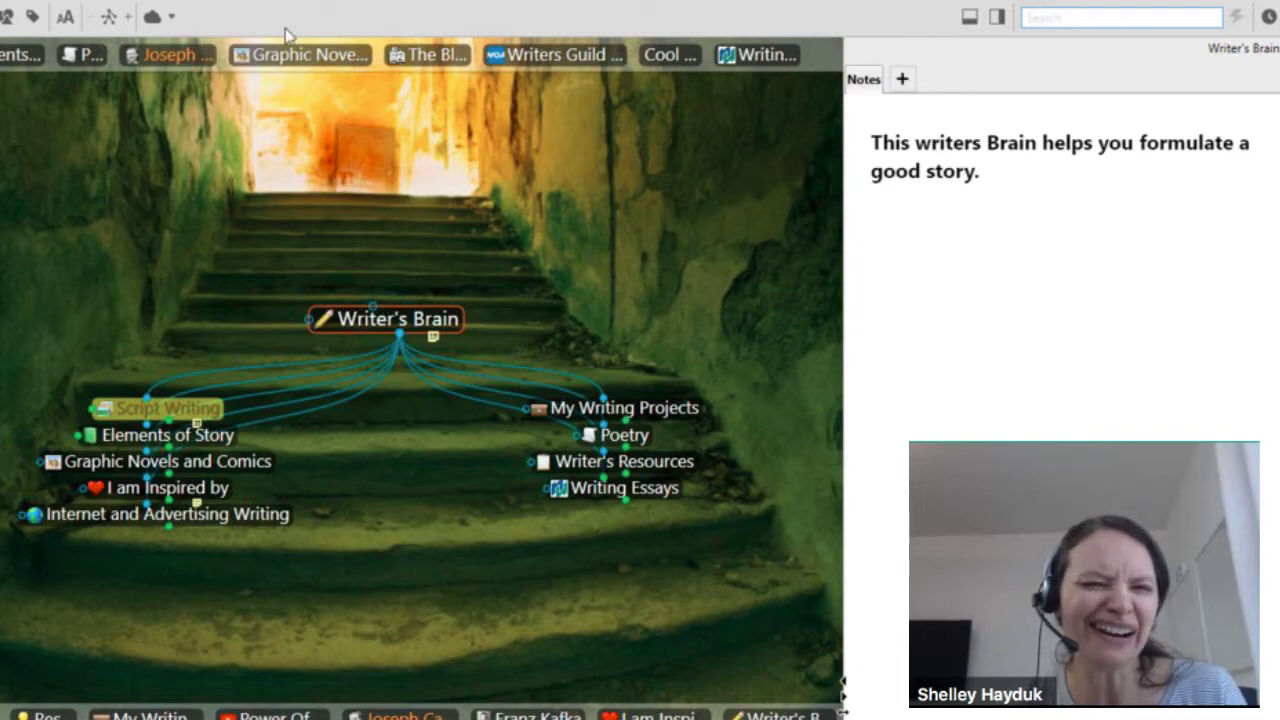
- Browse from Joseph Campbell to Robert Frost and The Road Not Taken (poem), and return through Poetry to Writer's Brain
key(alt+Right)
key(alt+Right)
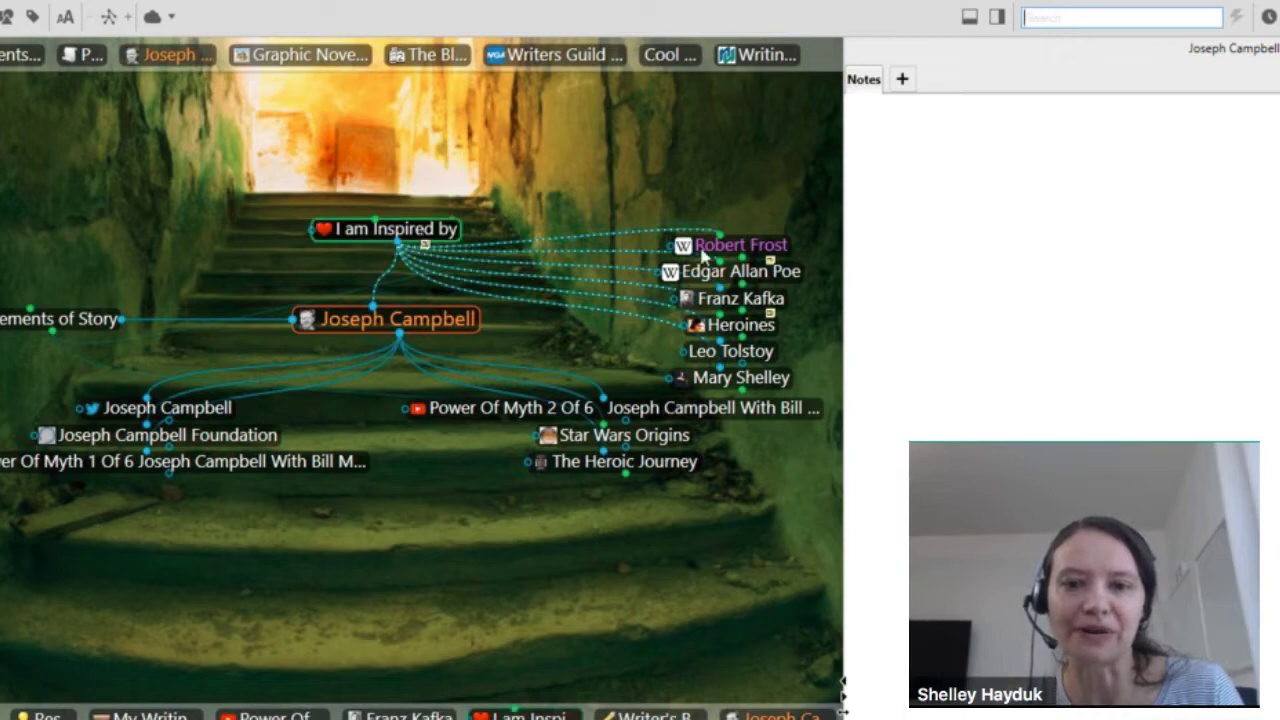
key(alt+Right)
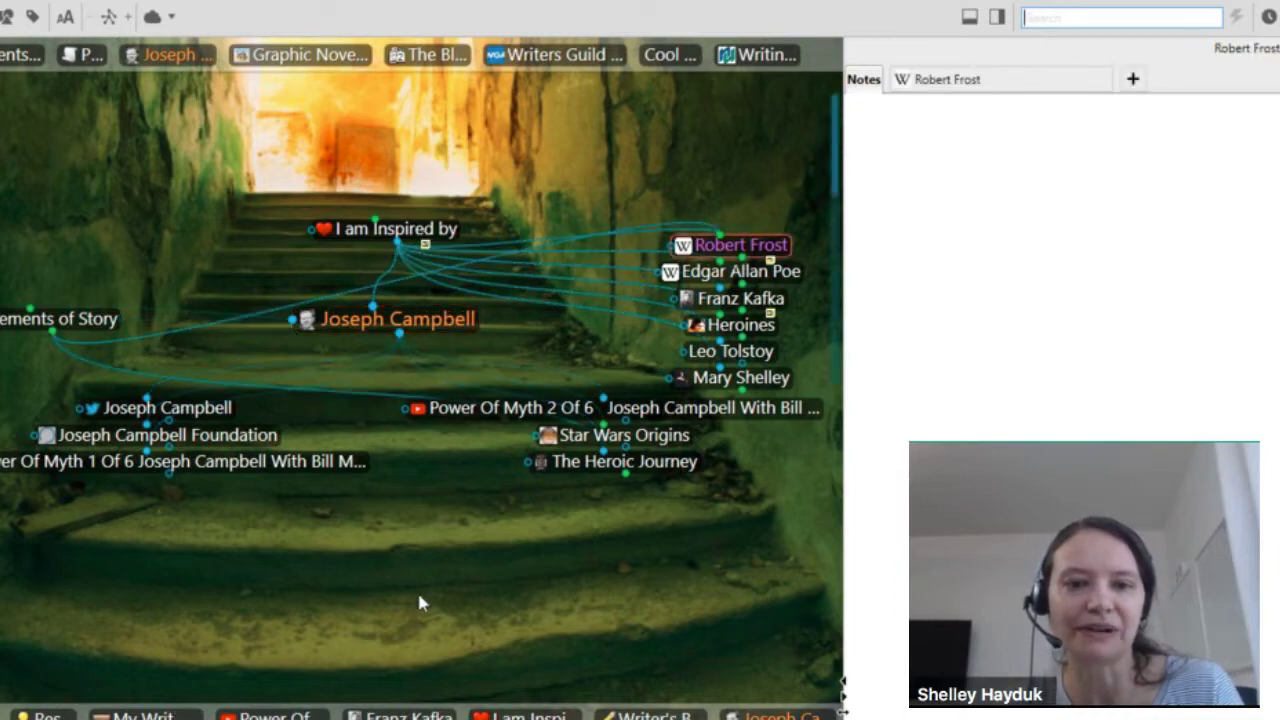
key(alt+Down)
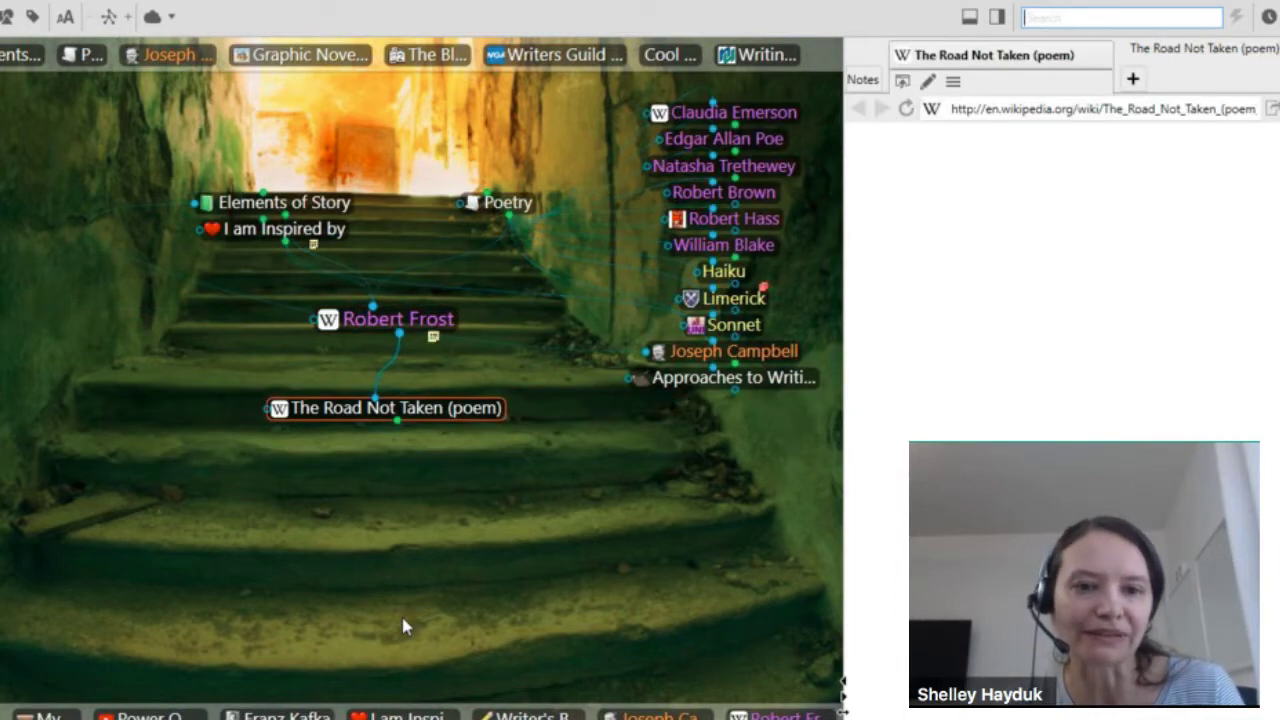
click(424, 240)
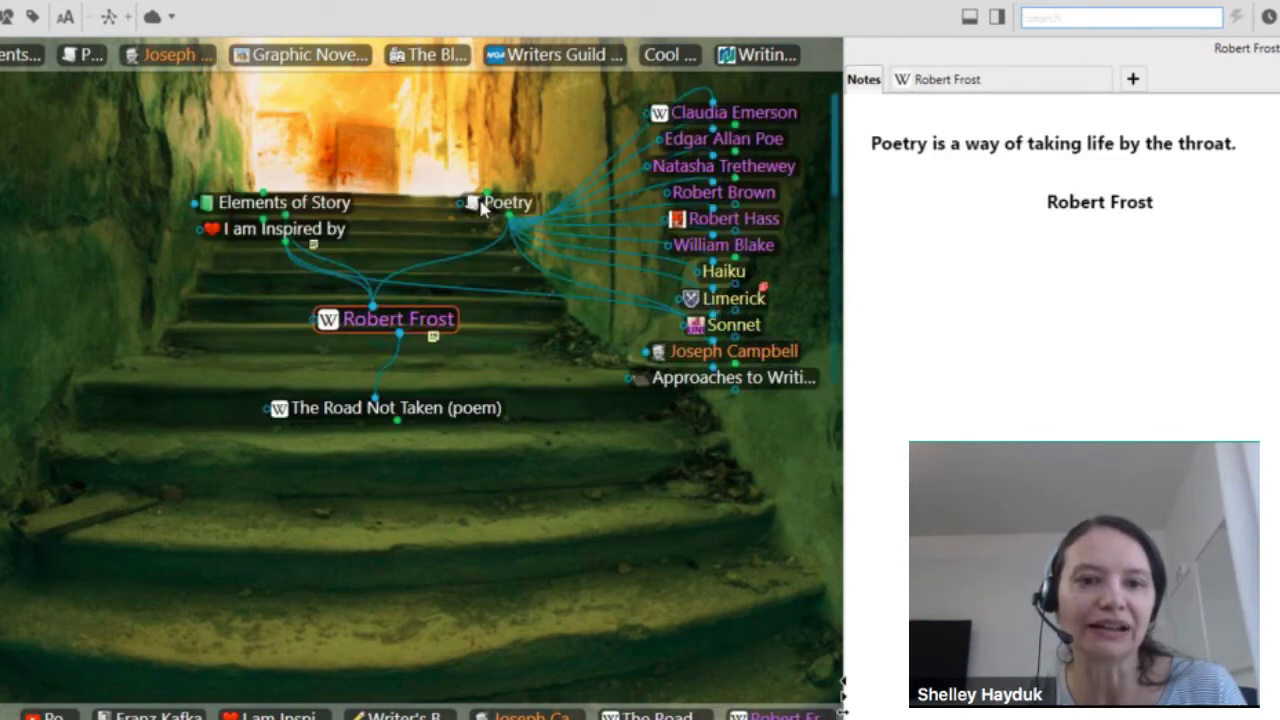
click(504, 205)
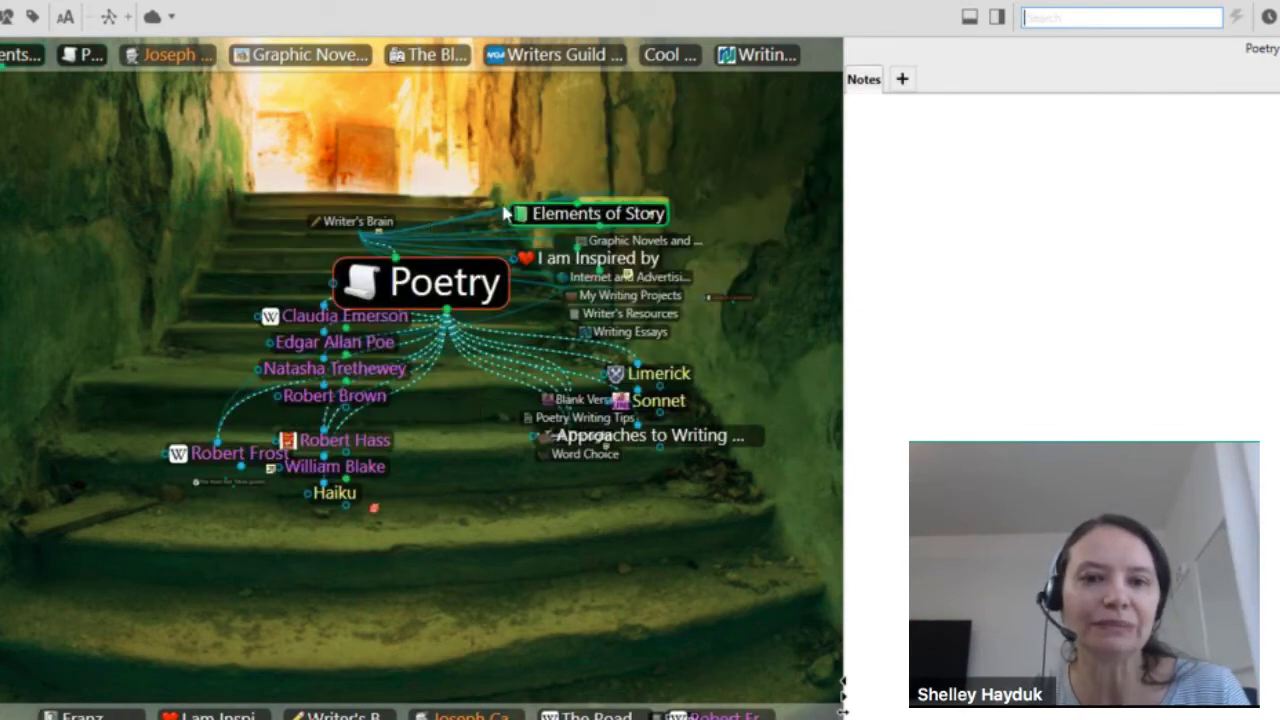
key(alt+Up)
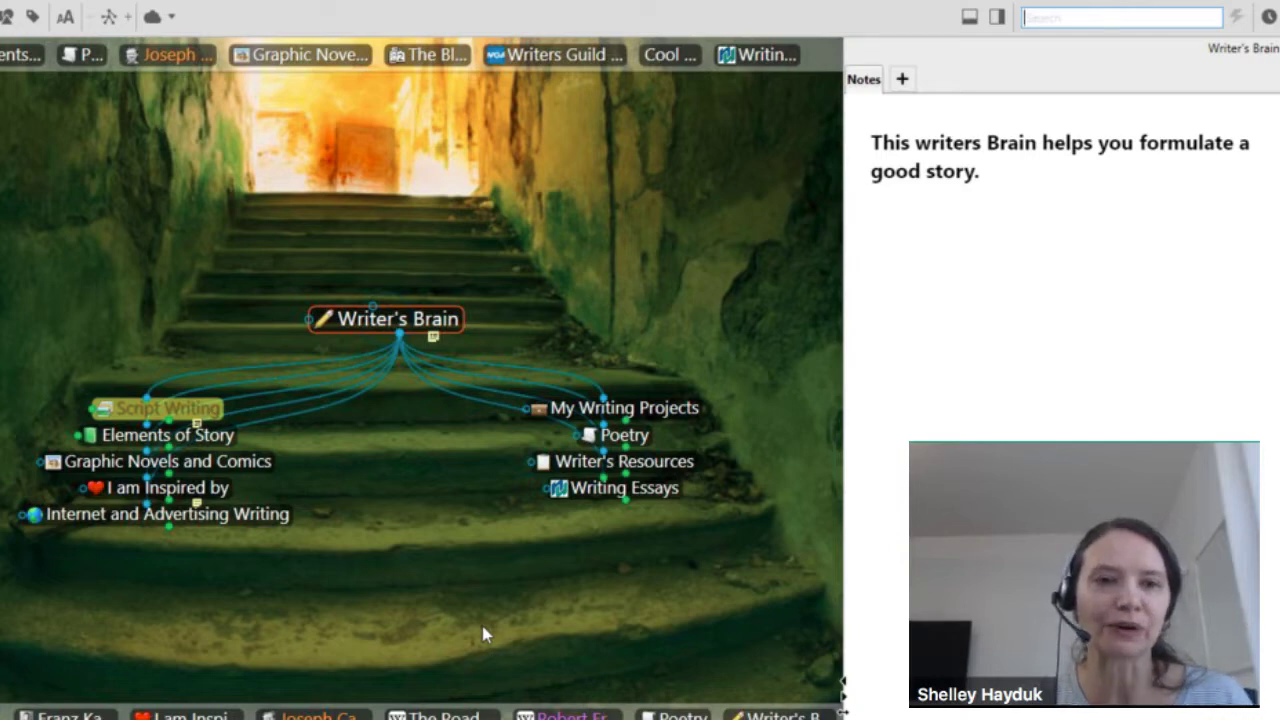
- Visit the MidCentury Restoration Brain, and switch to My Brain to show more levels of thoughts around Writing Projects
key(alt+Tab)
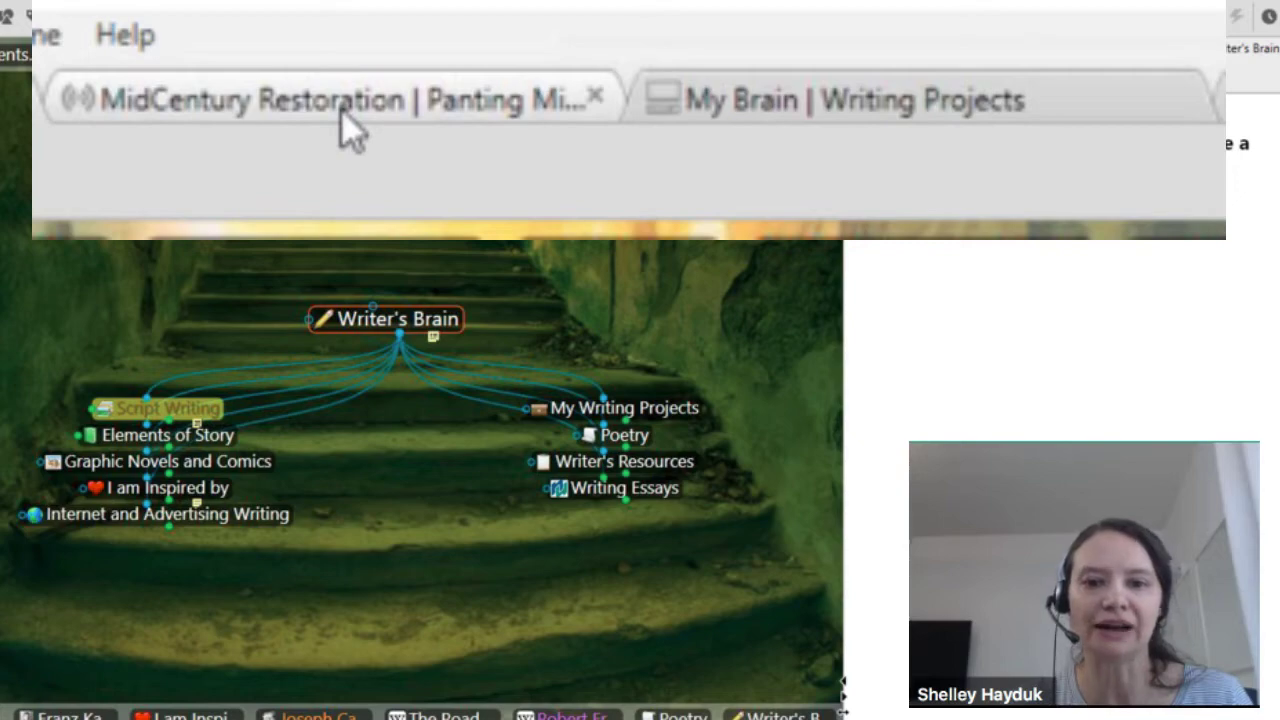
click(350, 128)
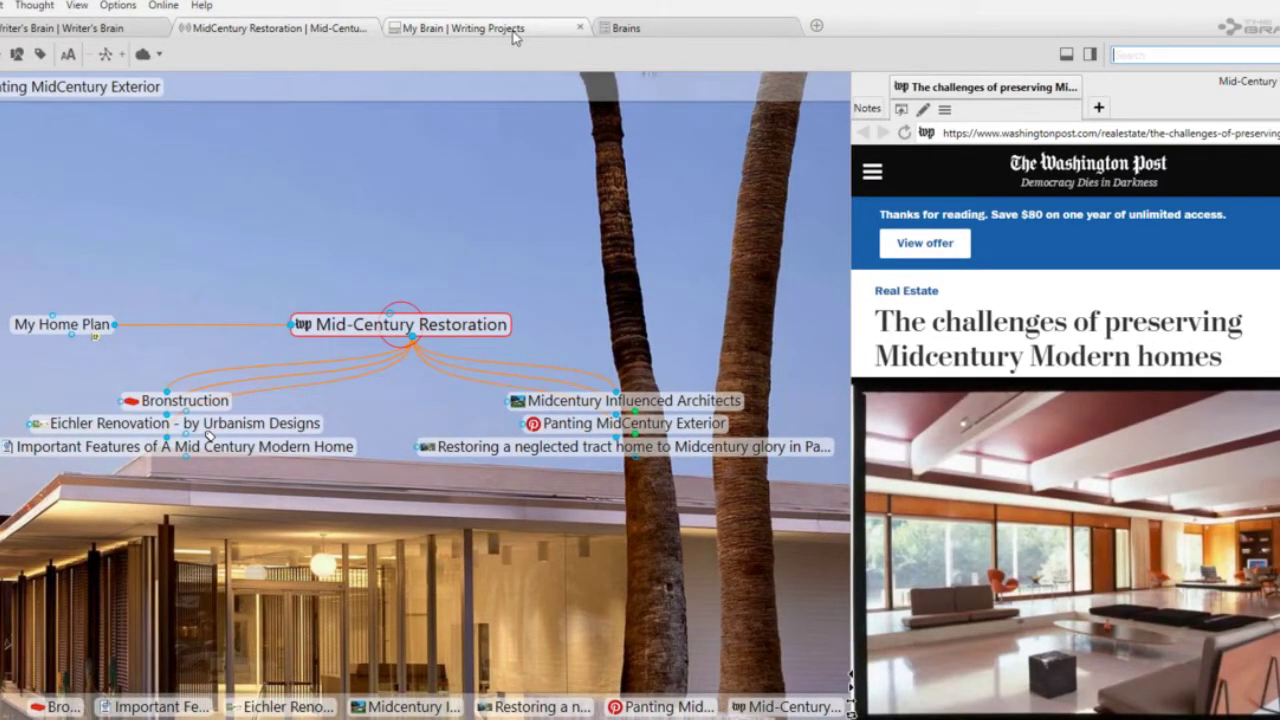
click(512, 33)
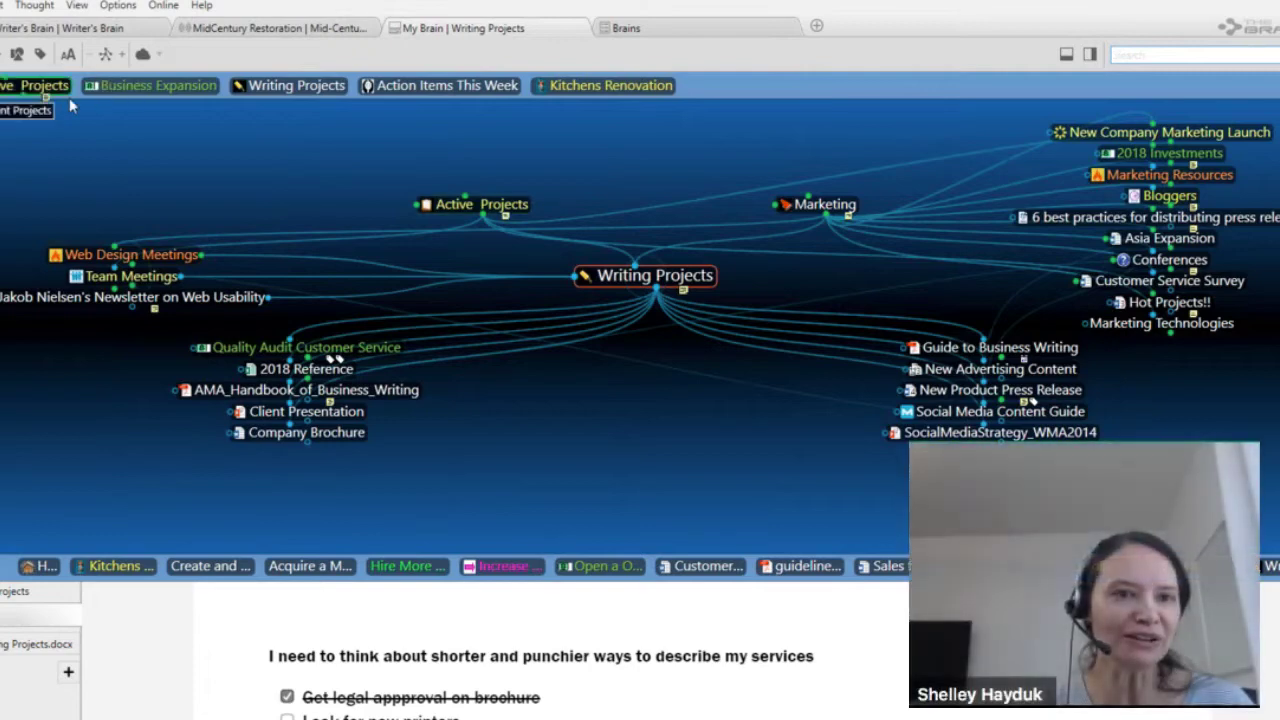
click(121, 58)
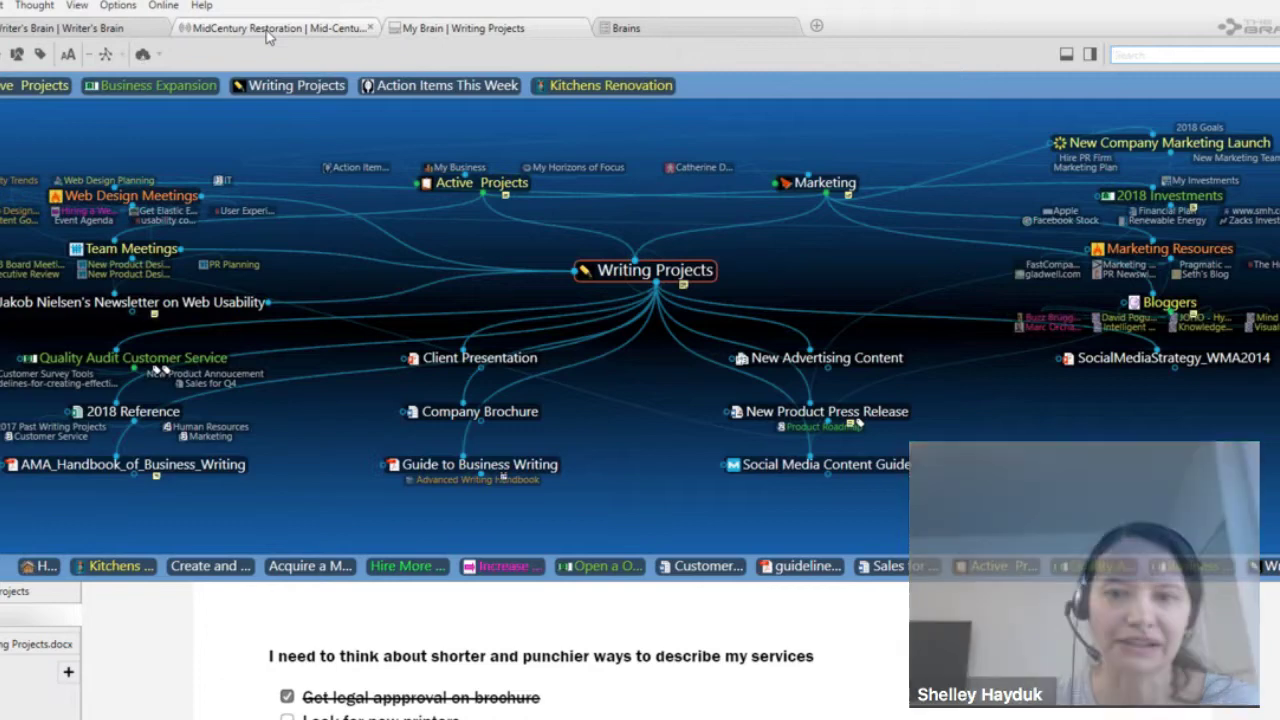
- Look through the Mid-Century Restoration article and open the child thought Restoring a neglected tract home to Midcentury glory in Palm Springs
click(268, 30)
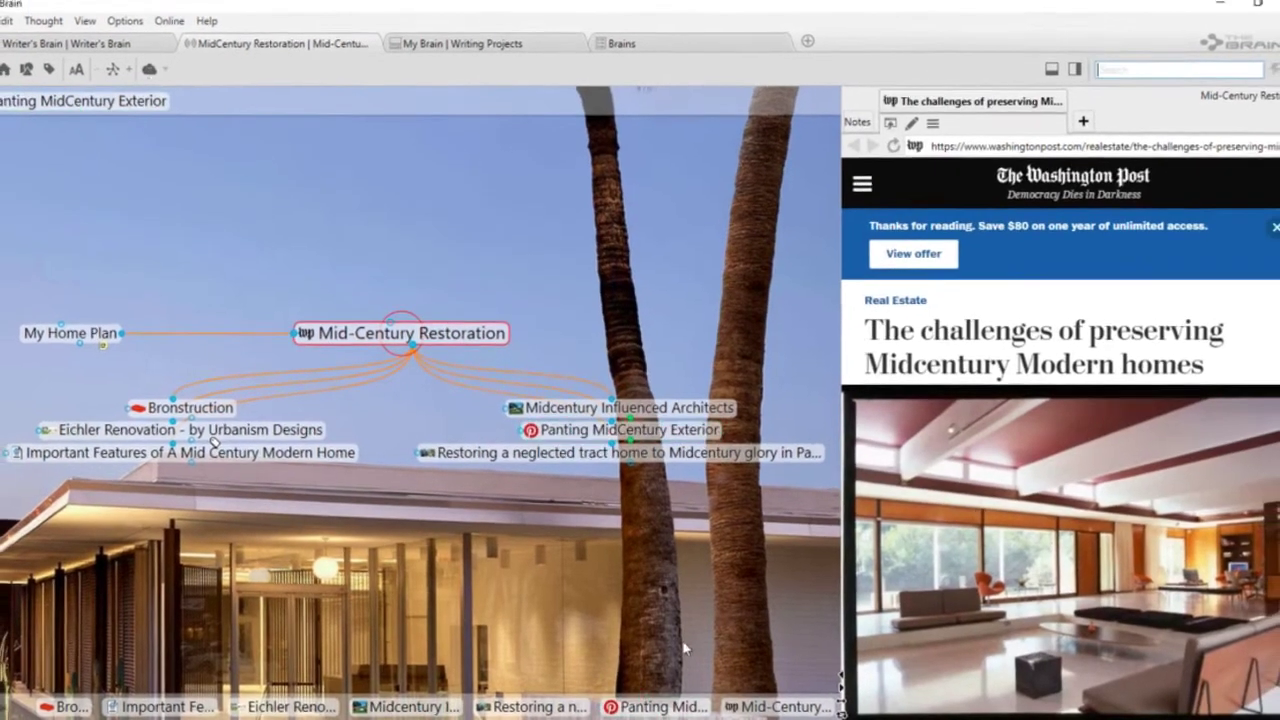
scroll(1187, 440, down, 3)
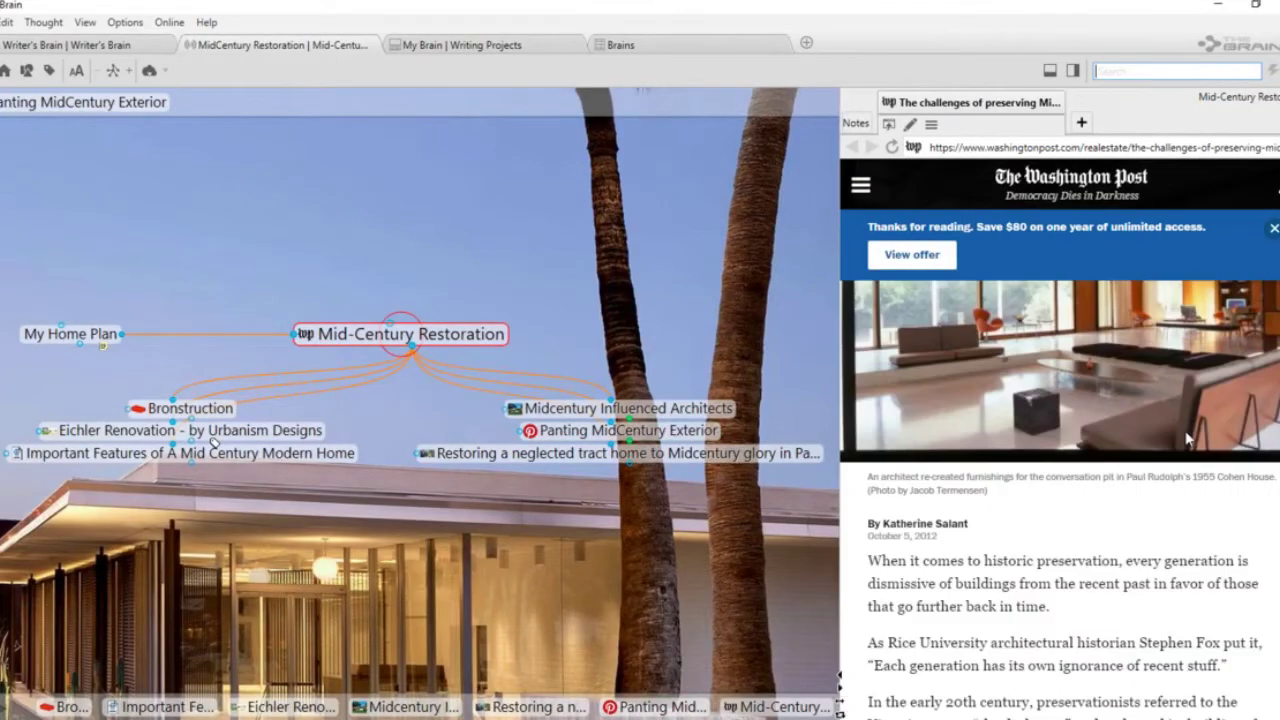
scroll(1080, 520, up, 3)
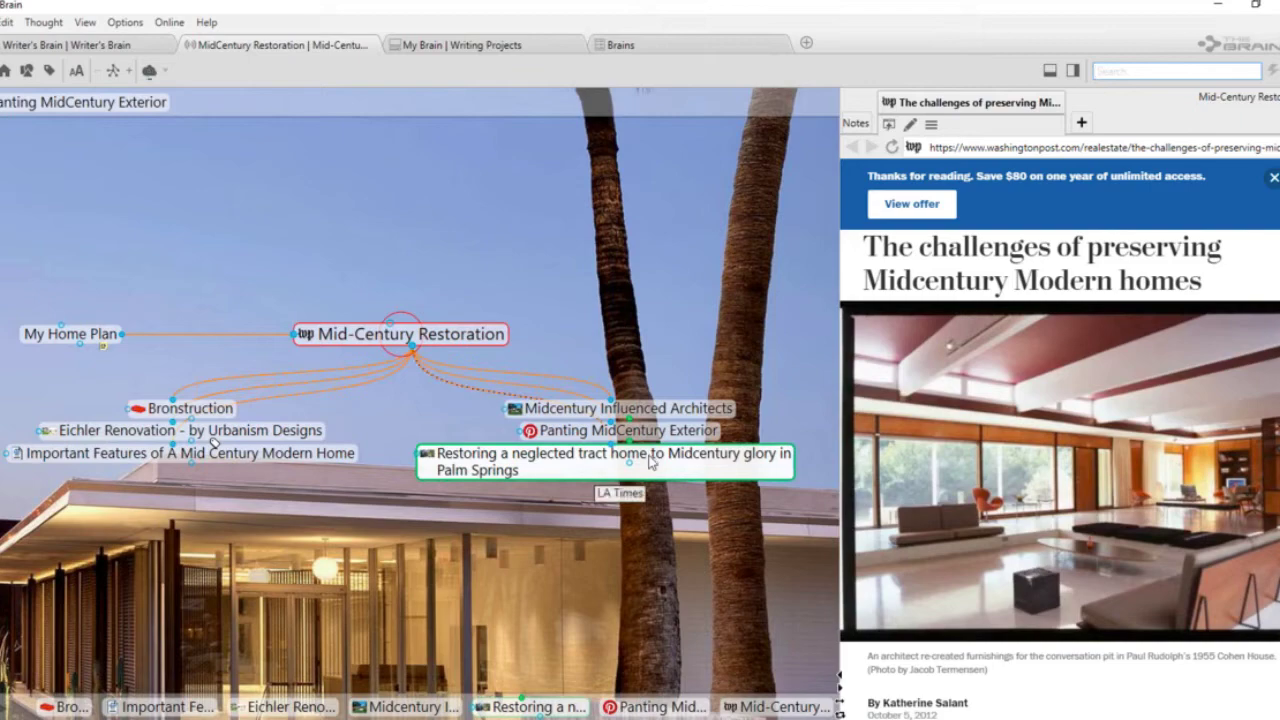
click(590, 577)
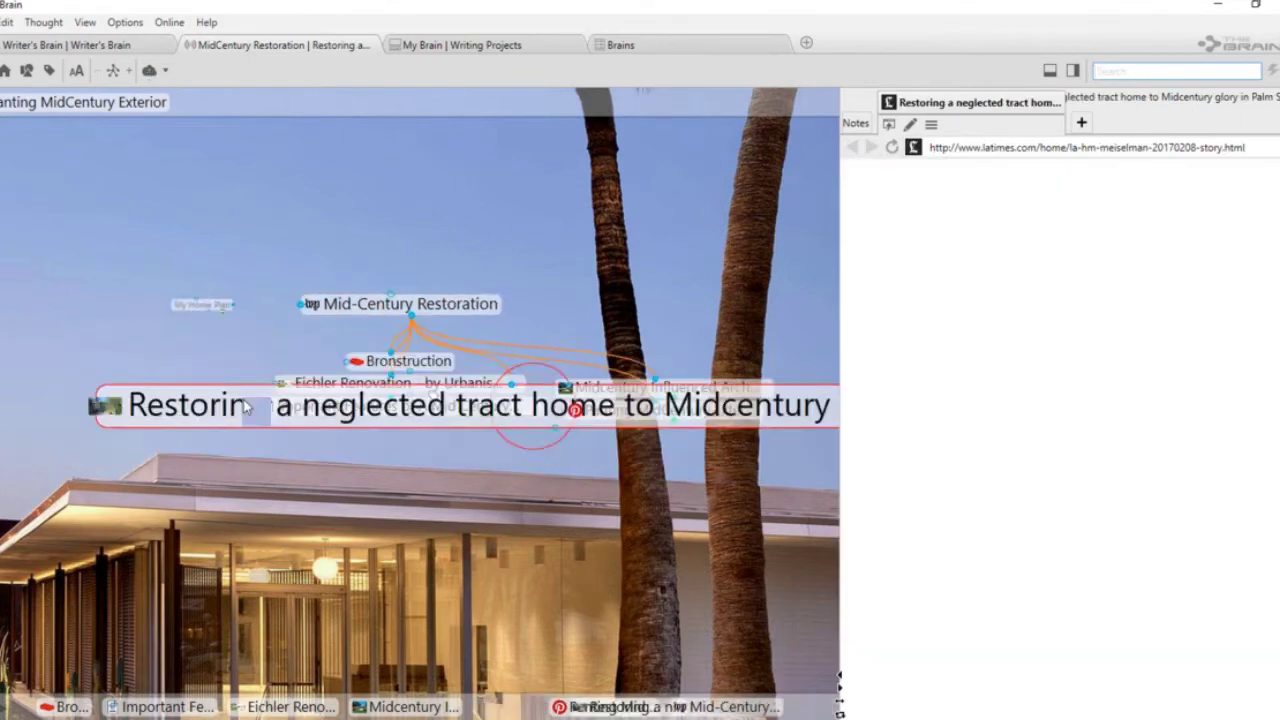
mouse_move(184, 343)
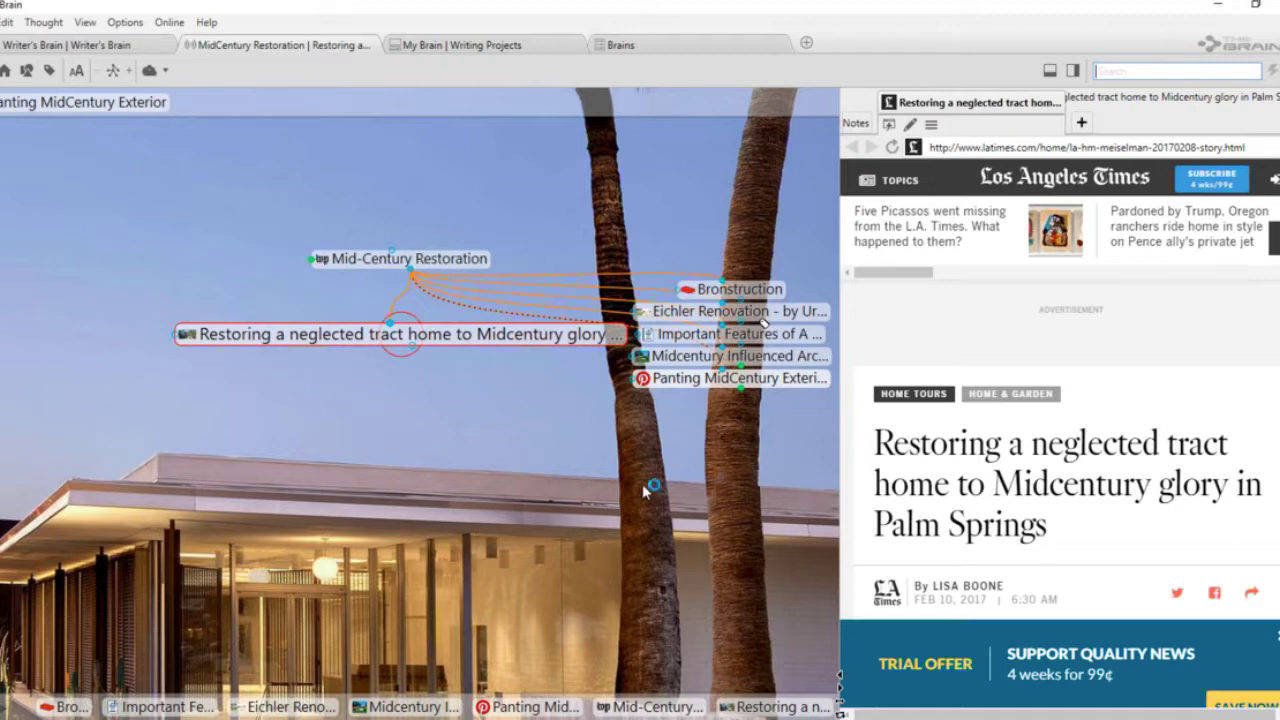
- View the thought Panting MidCentury Exterior and its enlarged image preview, and return to the parent Mid-Century Restoration
click(735, 378)
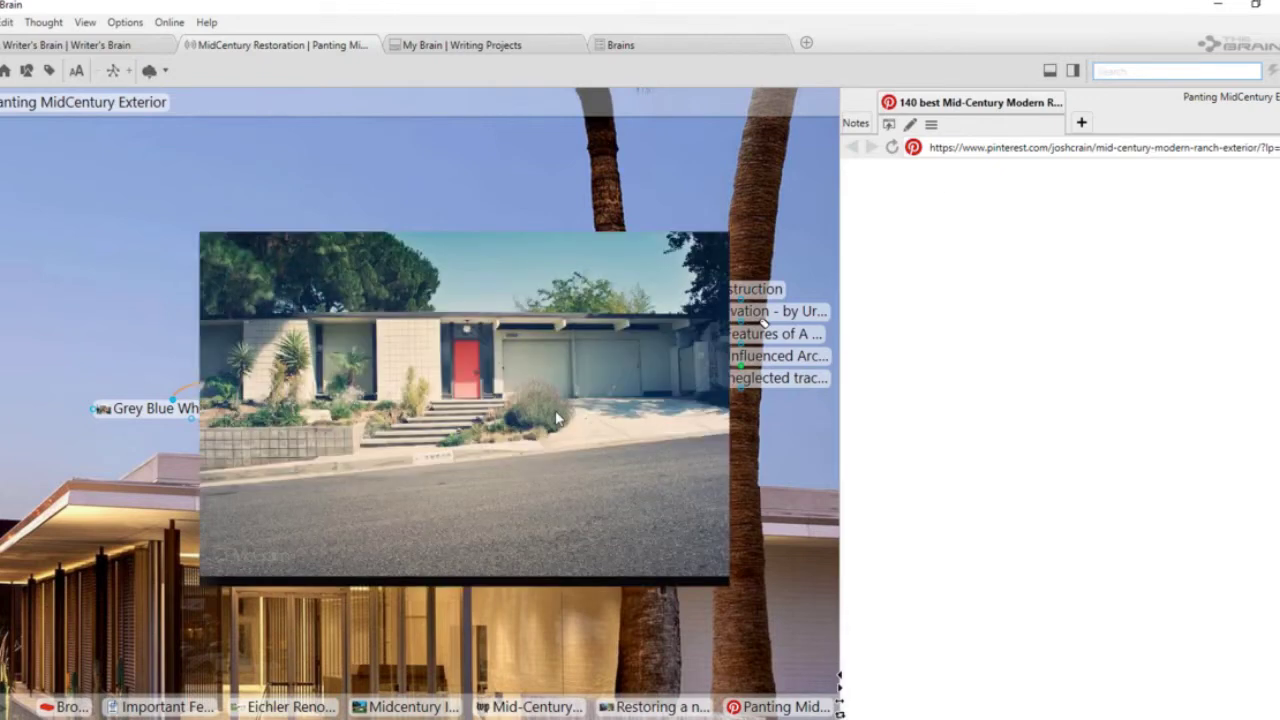
click(555, 408)
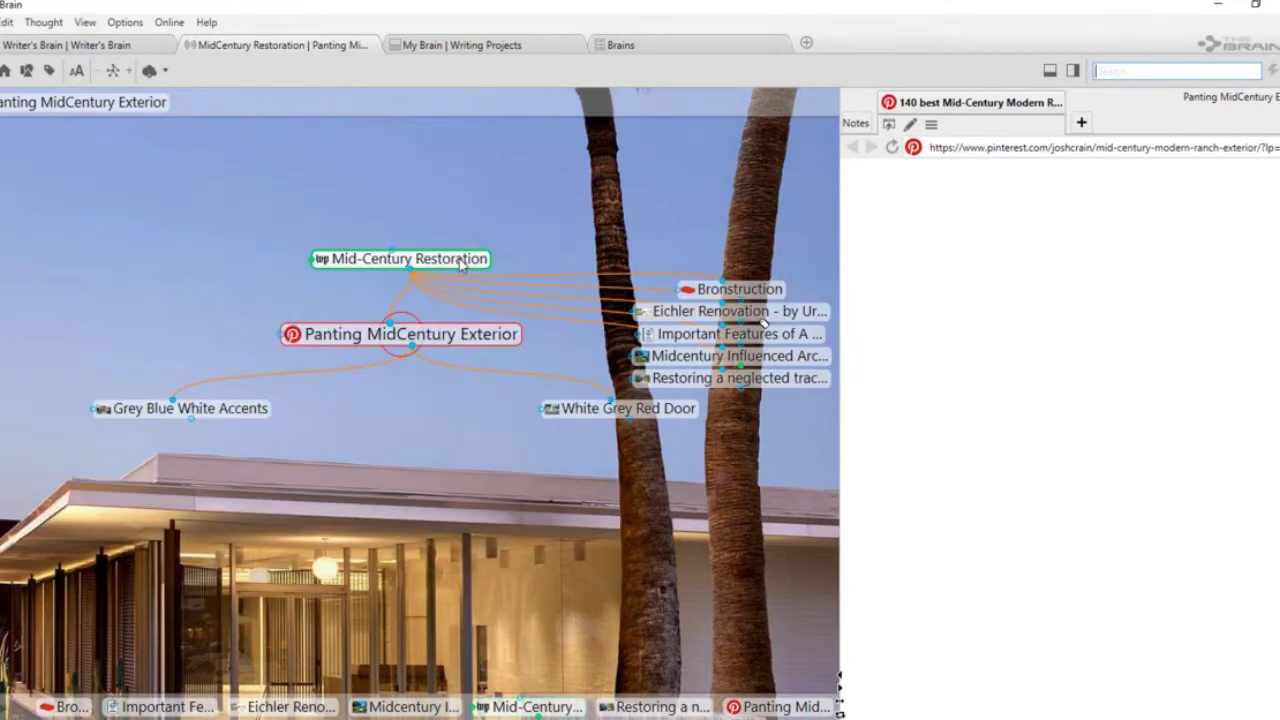
key(Up)
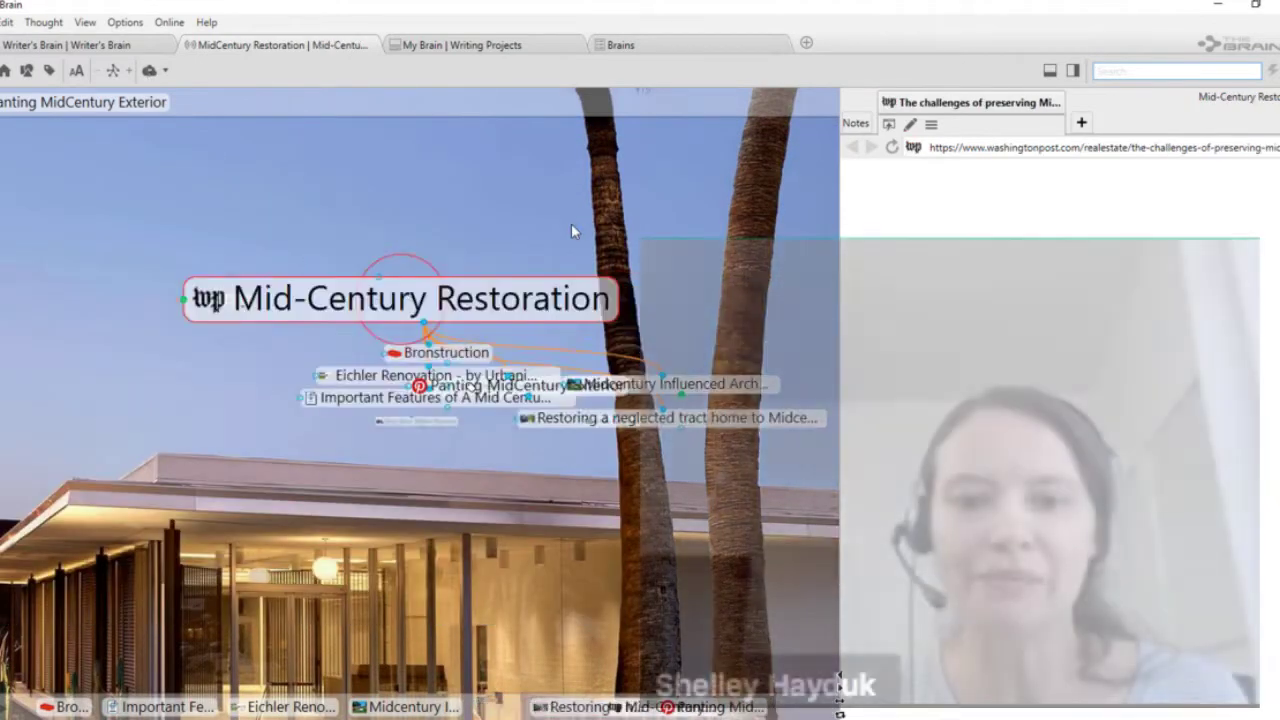
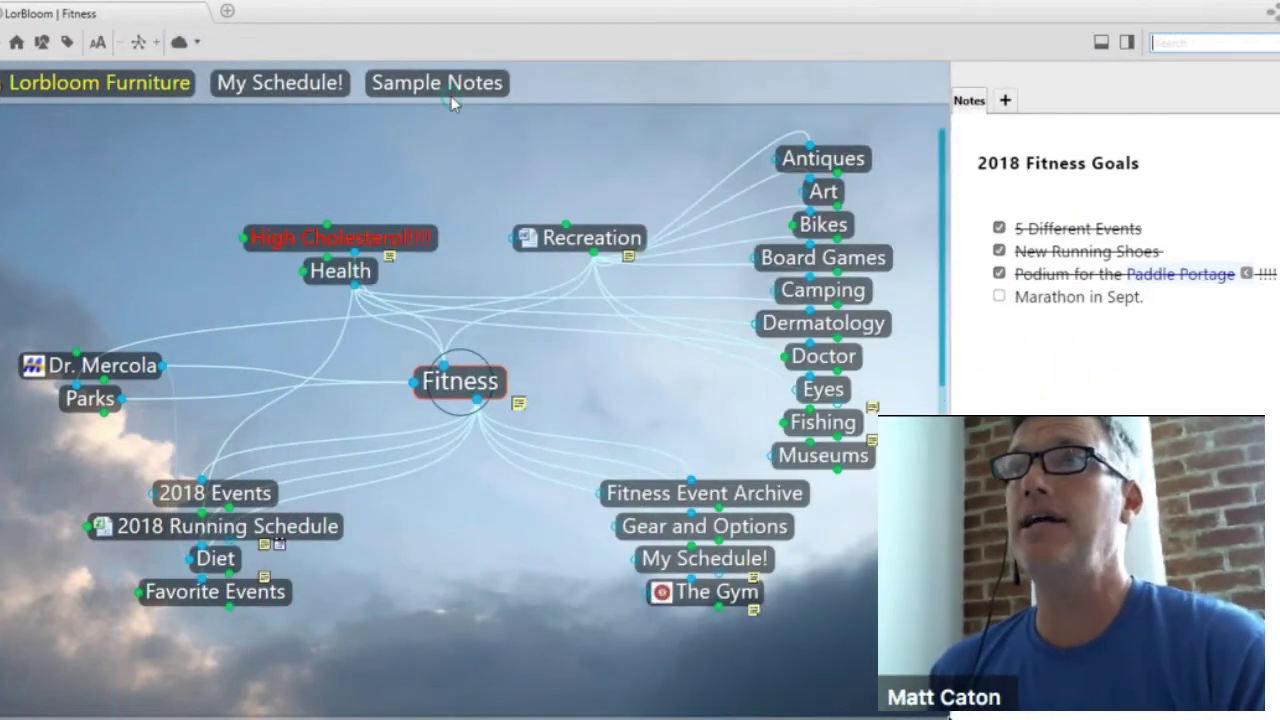
- Open the friend's contact thought under Sample Notes and look through the current and previous contact details in its notes
click(450, 94)
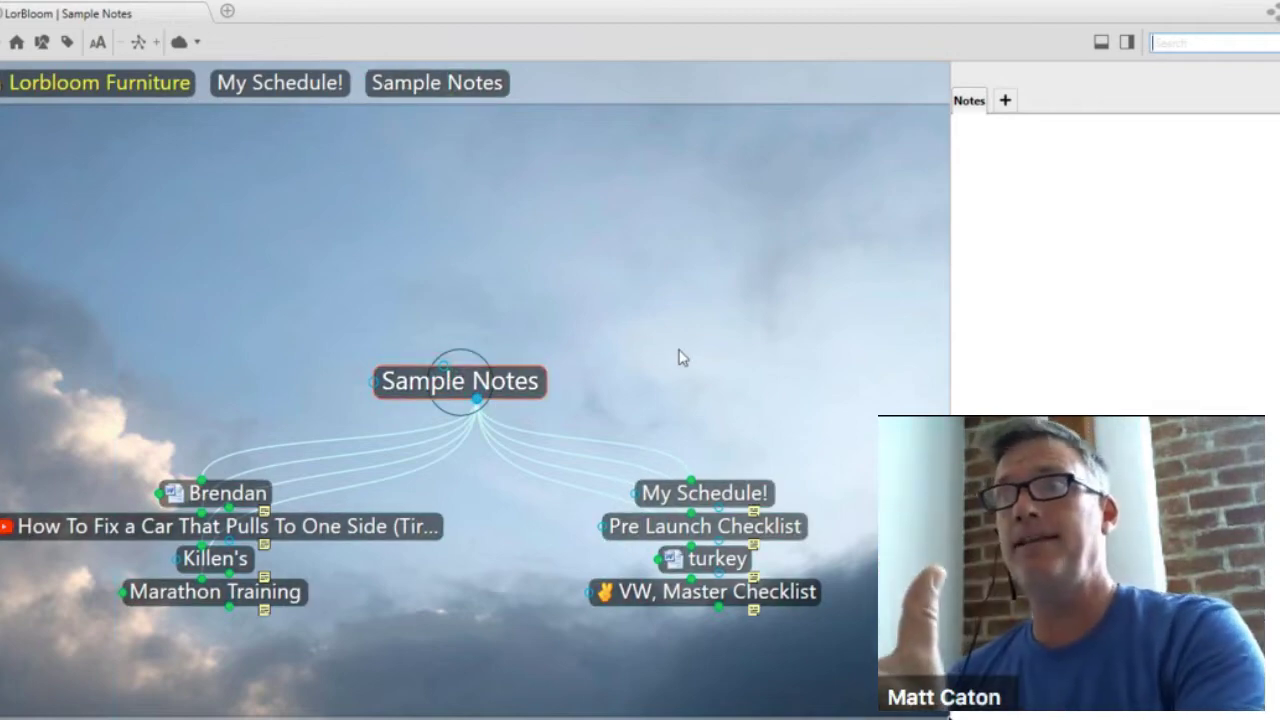
drag(678, 357, 683, 308)
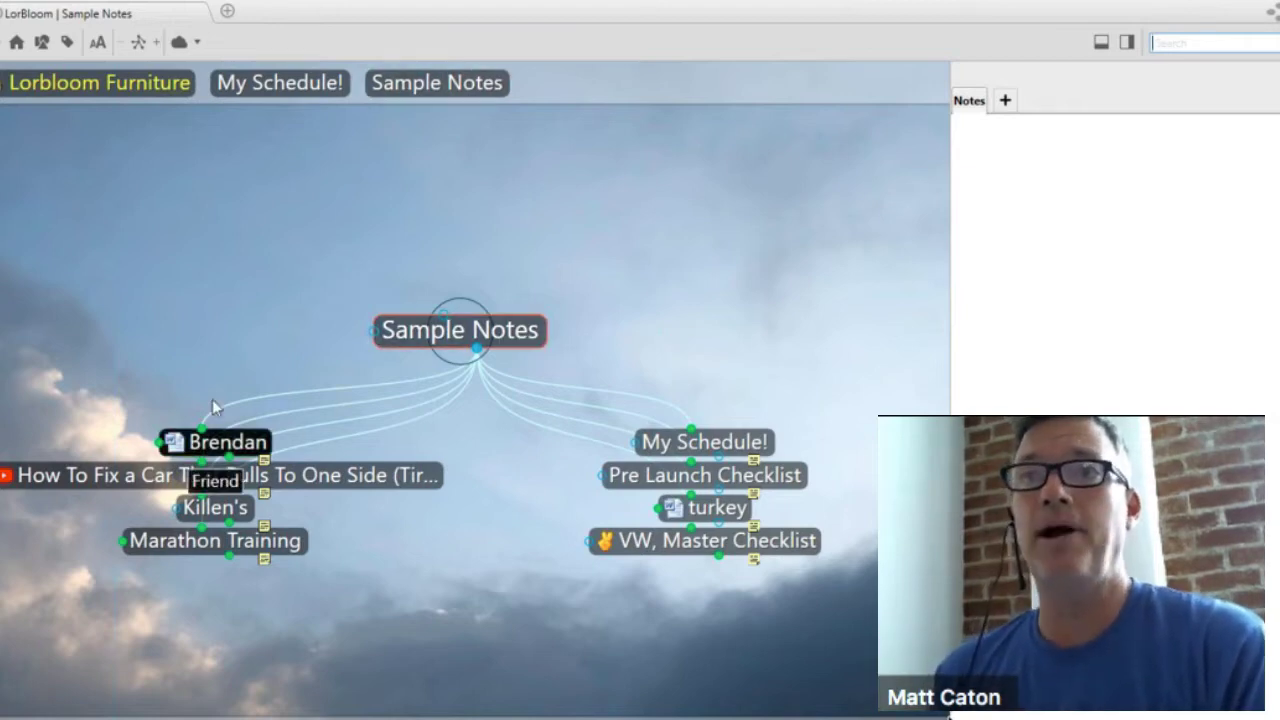
click(215, 441)
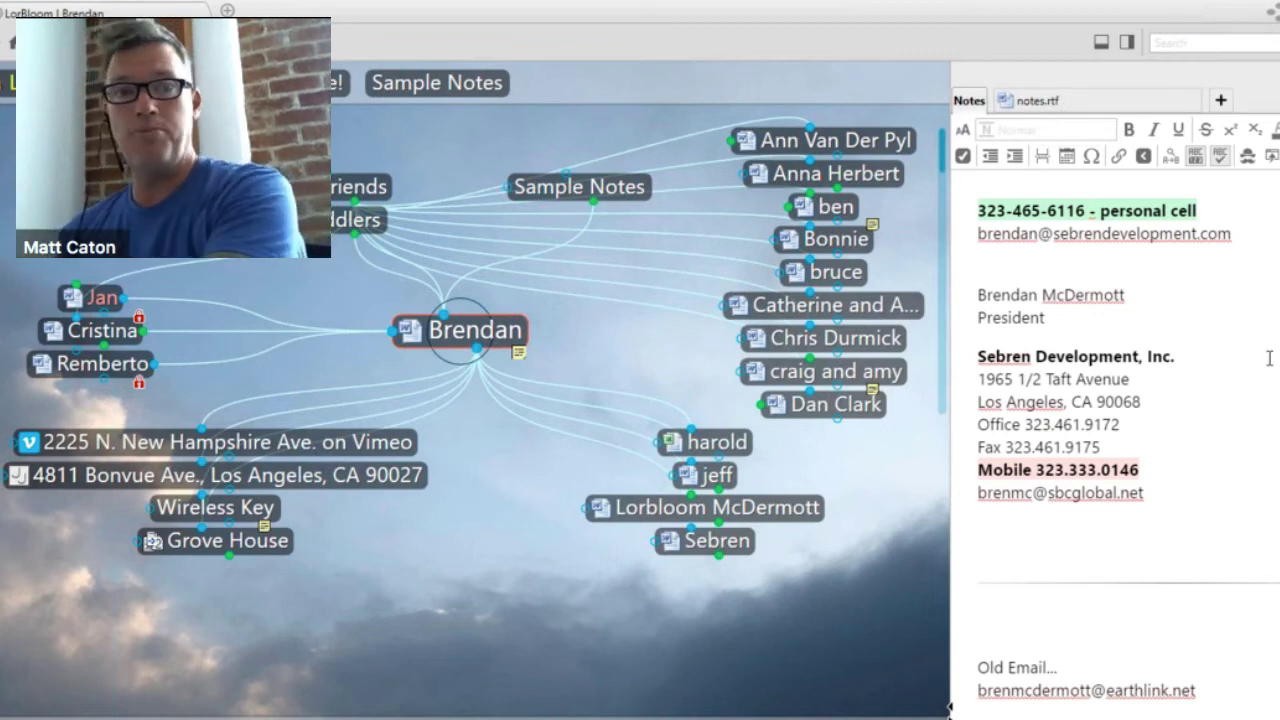
scroll(1206, 460, down, 10)
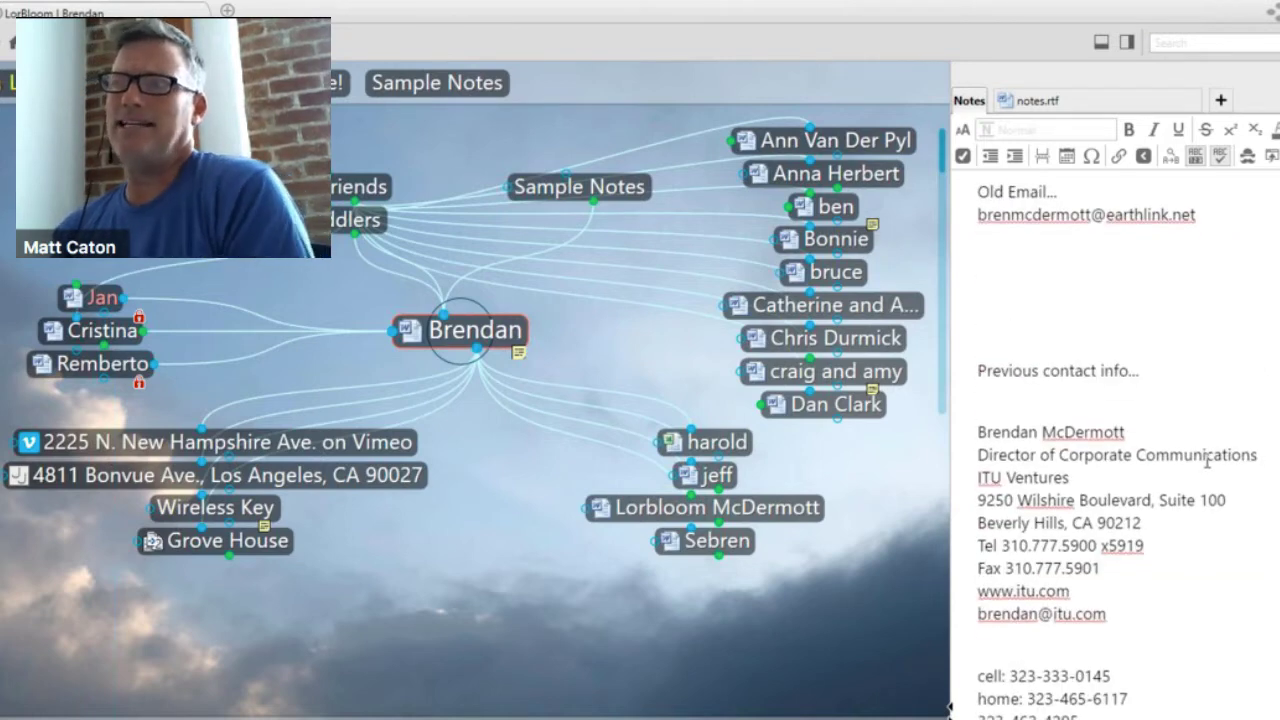
scroll(1206, 460, up, 2)
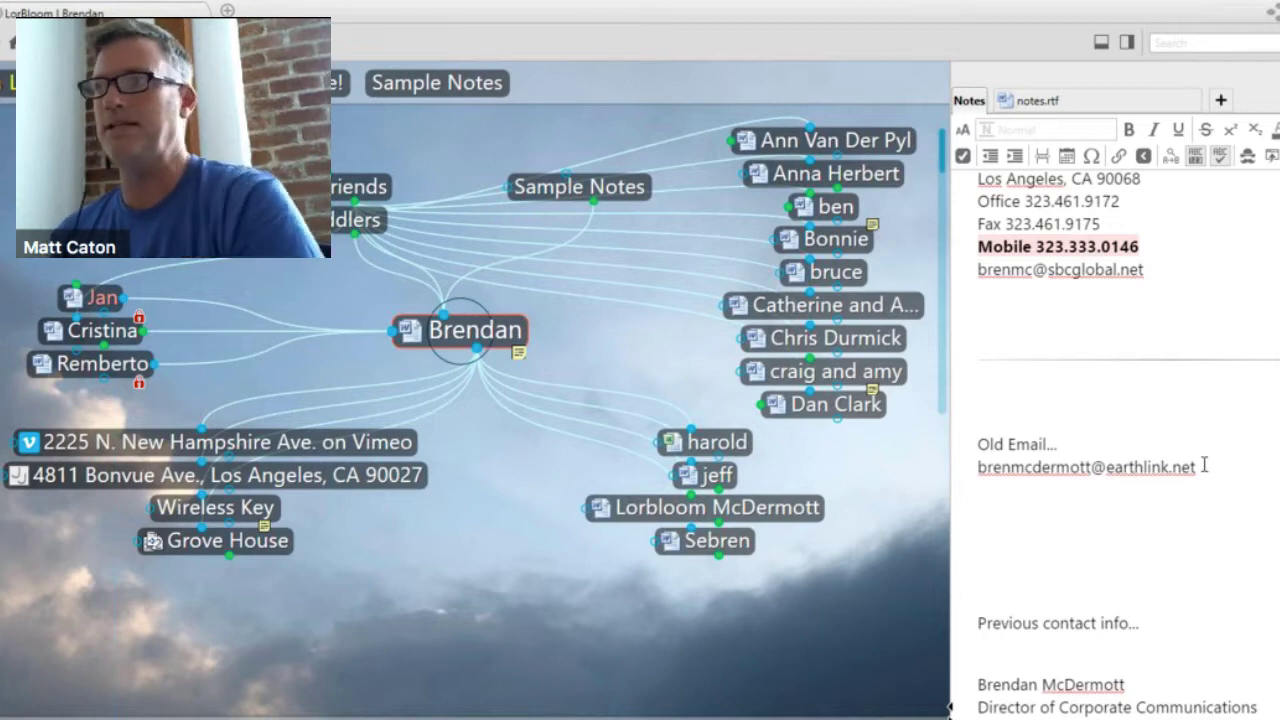
scroll(1204, 465, up, 2)
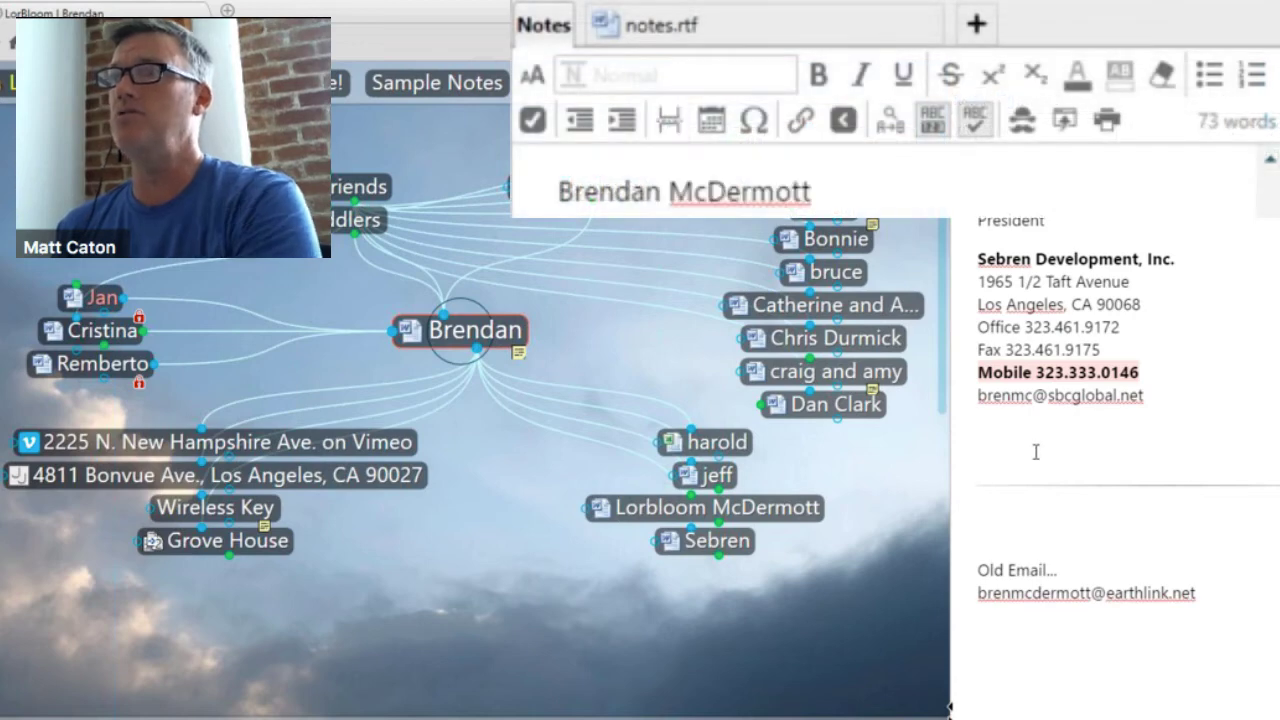
- Insert two horizontal rules above the Old Email section of the contact notes, and undo both insertions
click(1036, 452)
click(670, 121)
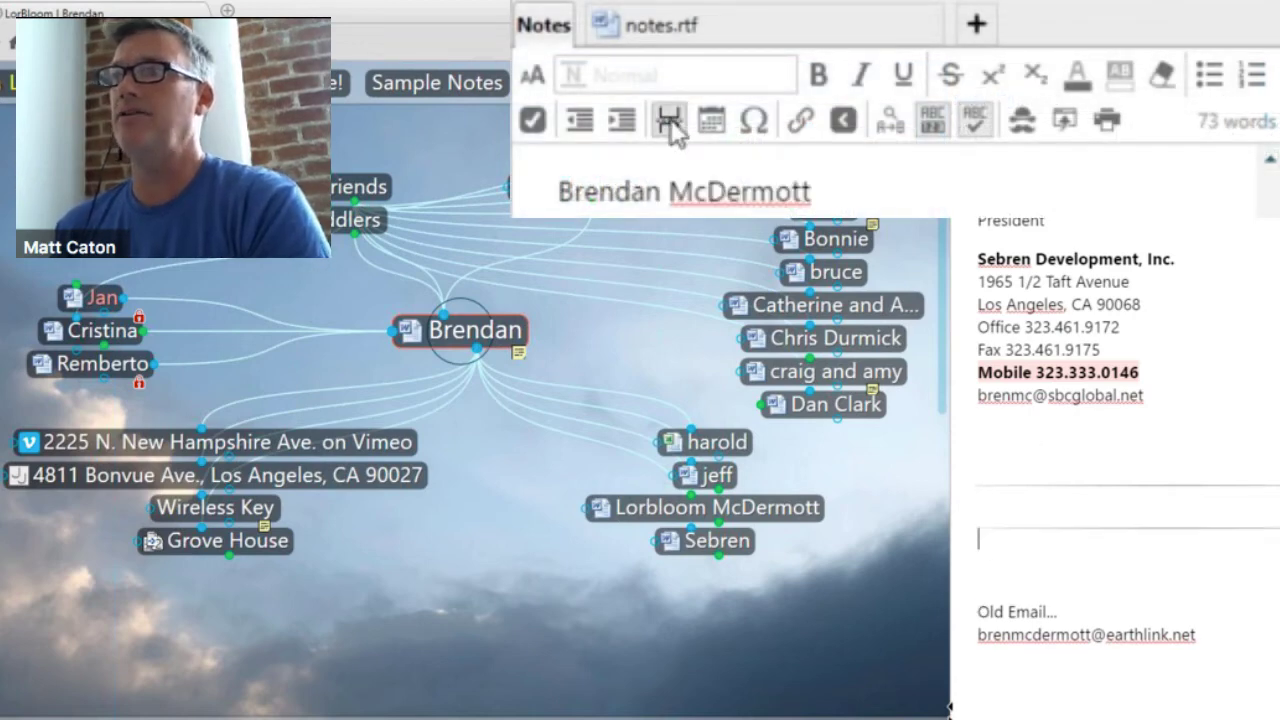
click(670, 121)
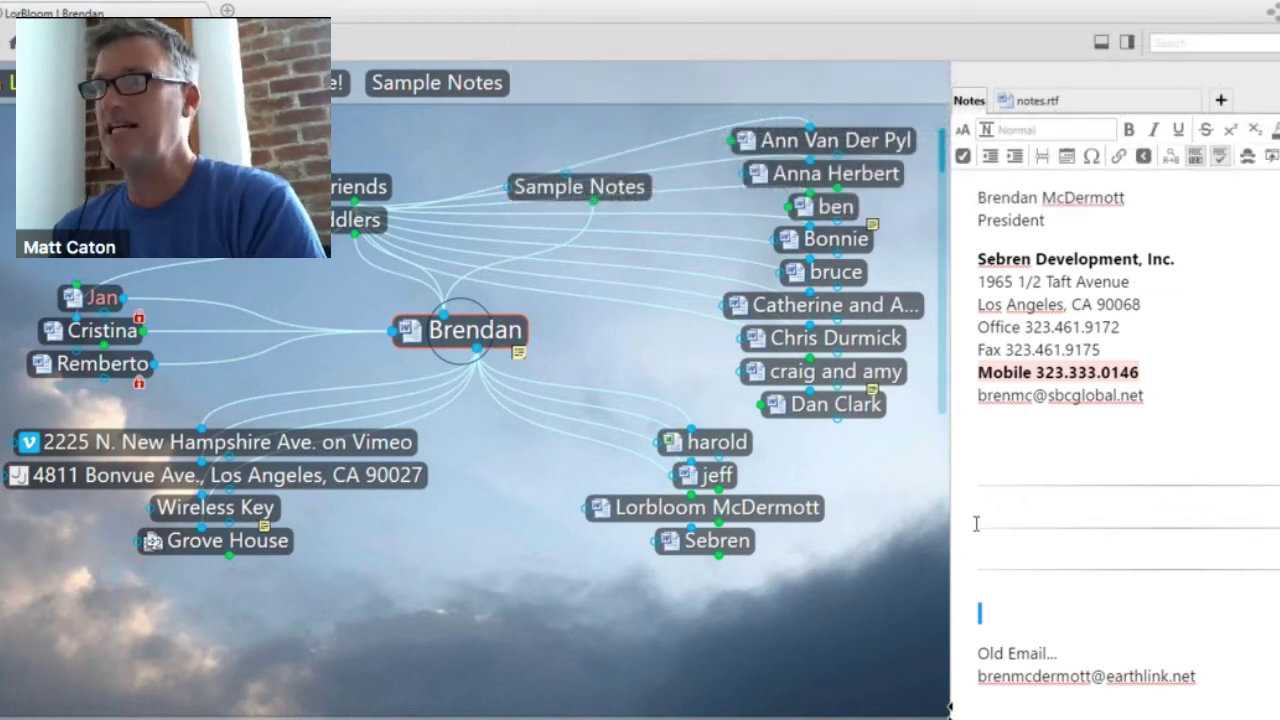
key(ctrl+z)
key(ctrl+z)
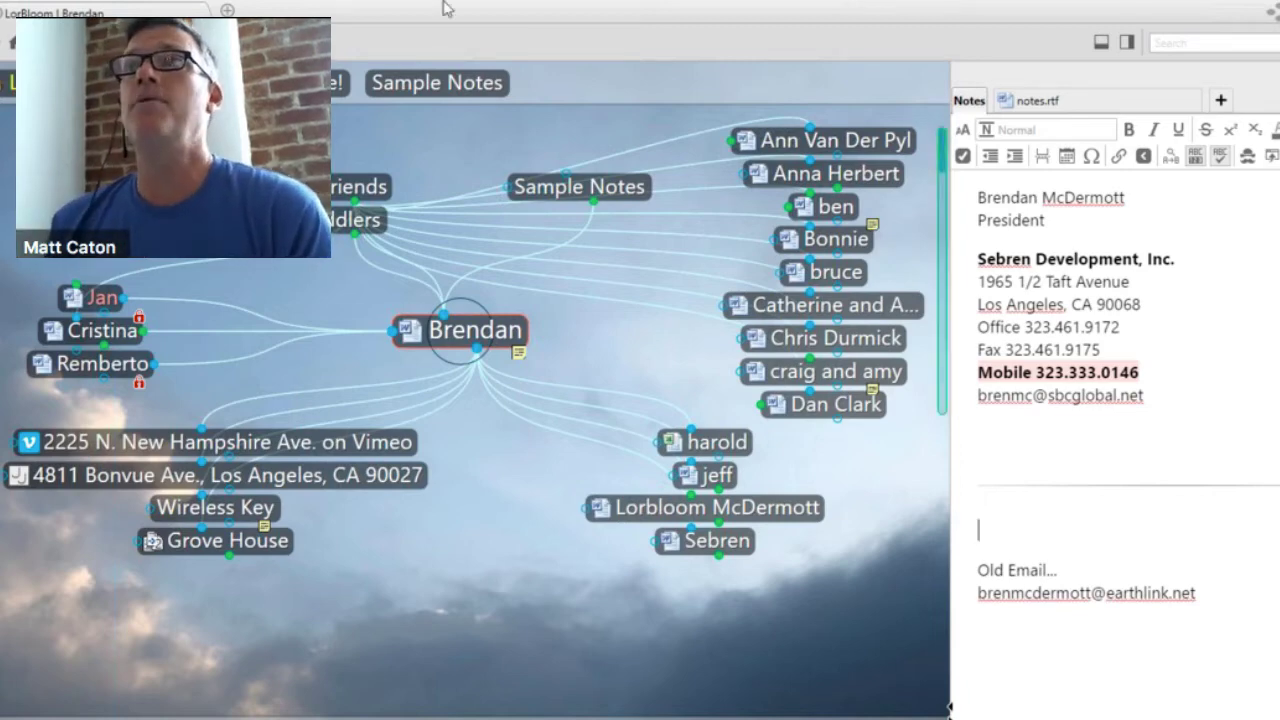
- Browse from Sample Notes to How To Fix a Car That Pulls To One Side, up to Honda Pilot, and back through Pulls to the right
click(427, 88)
click(361, 482)
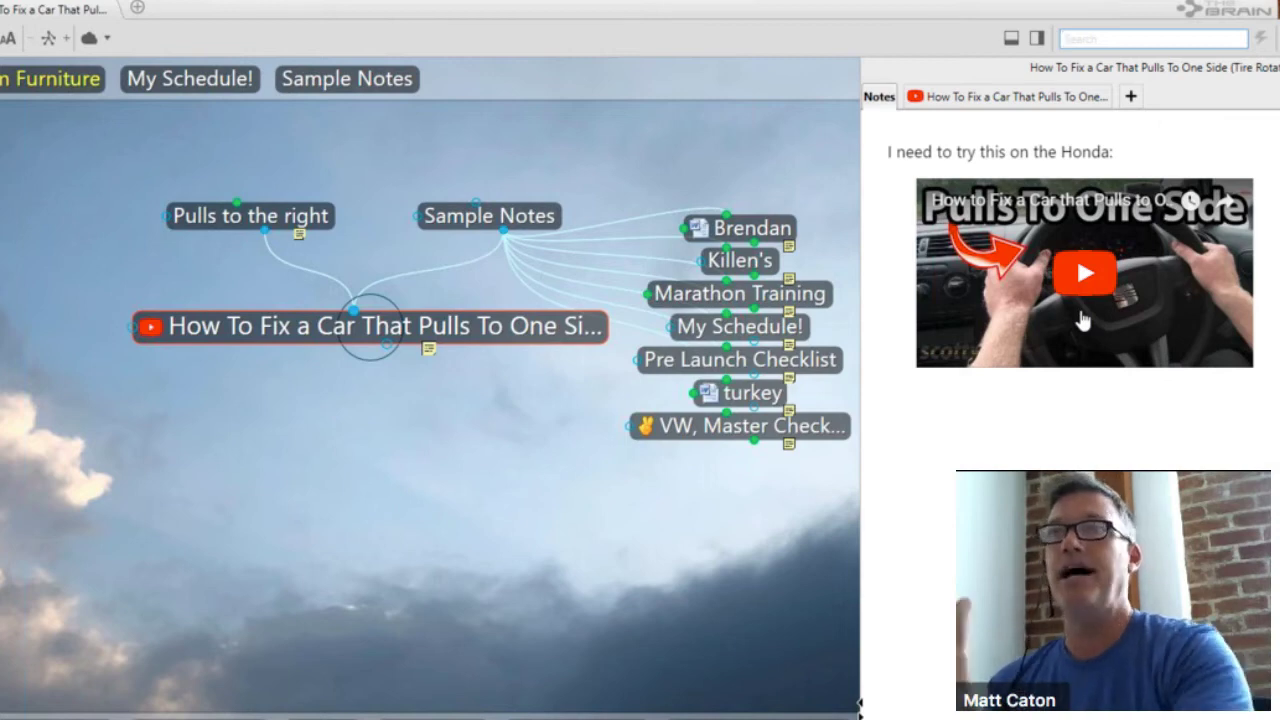
click(246, 214)
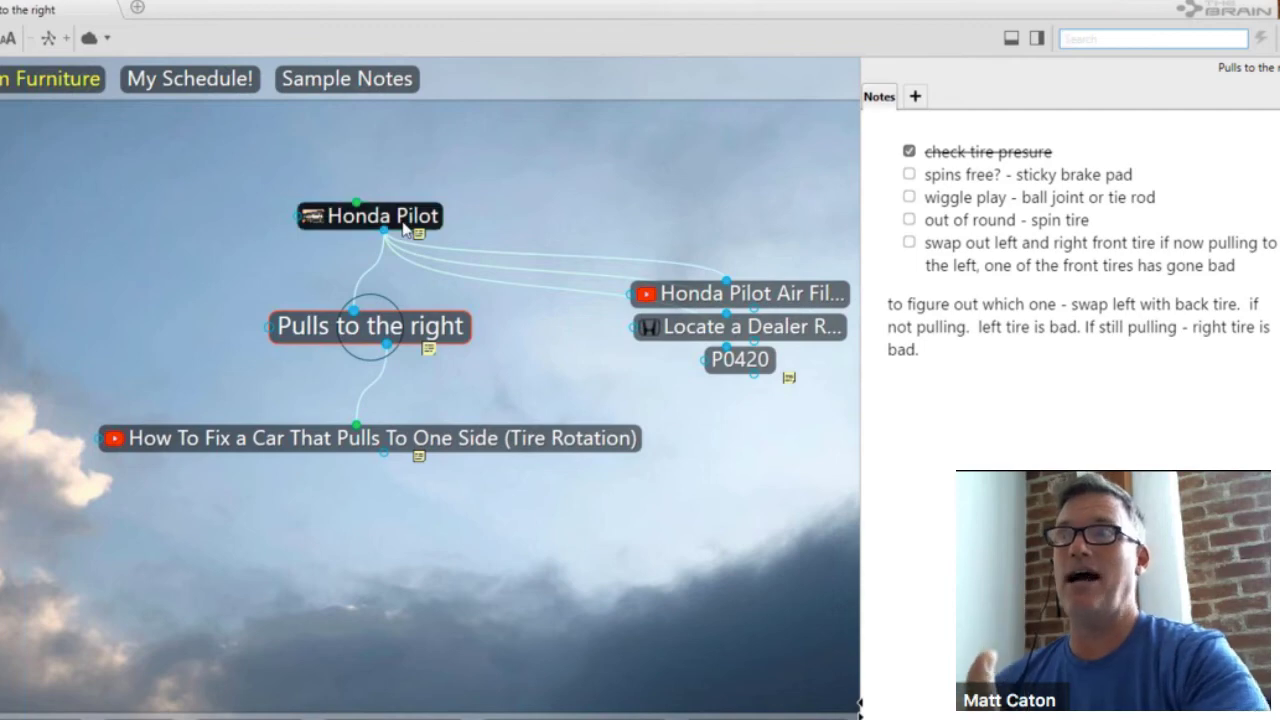
click(390, 224)
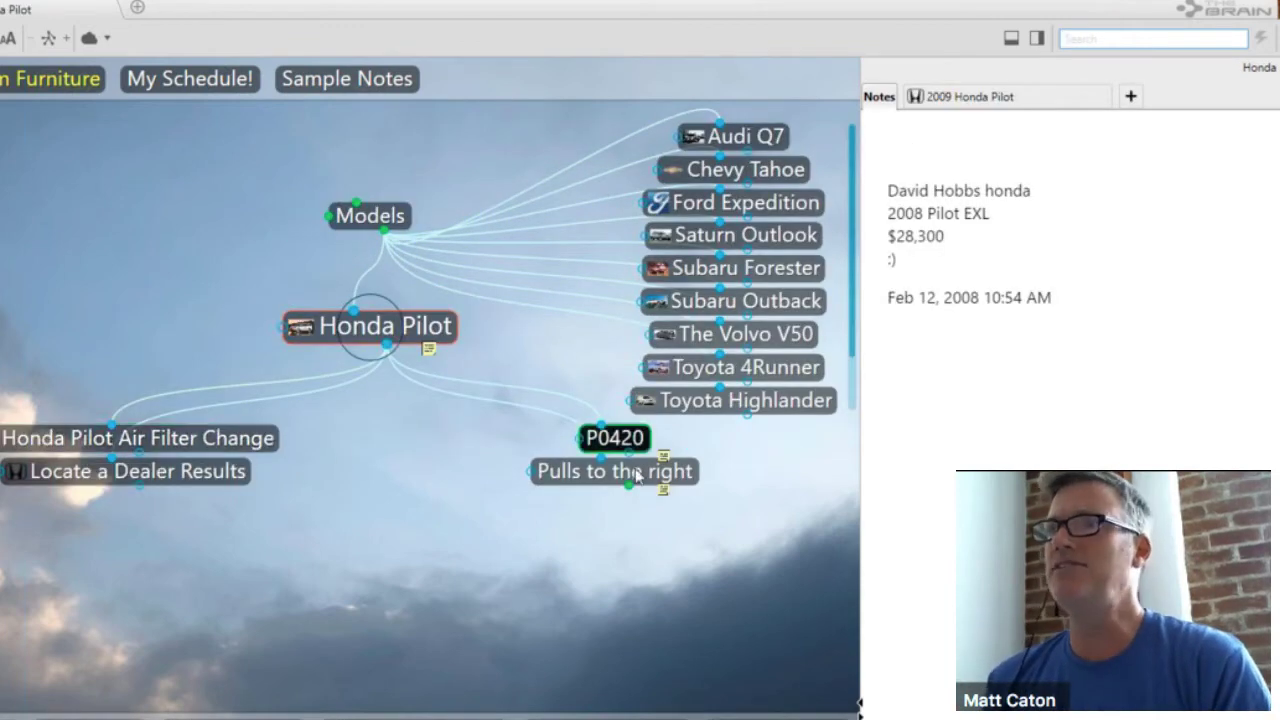
click(605, 476)
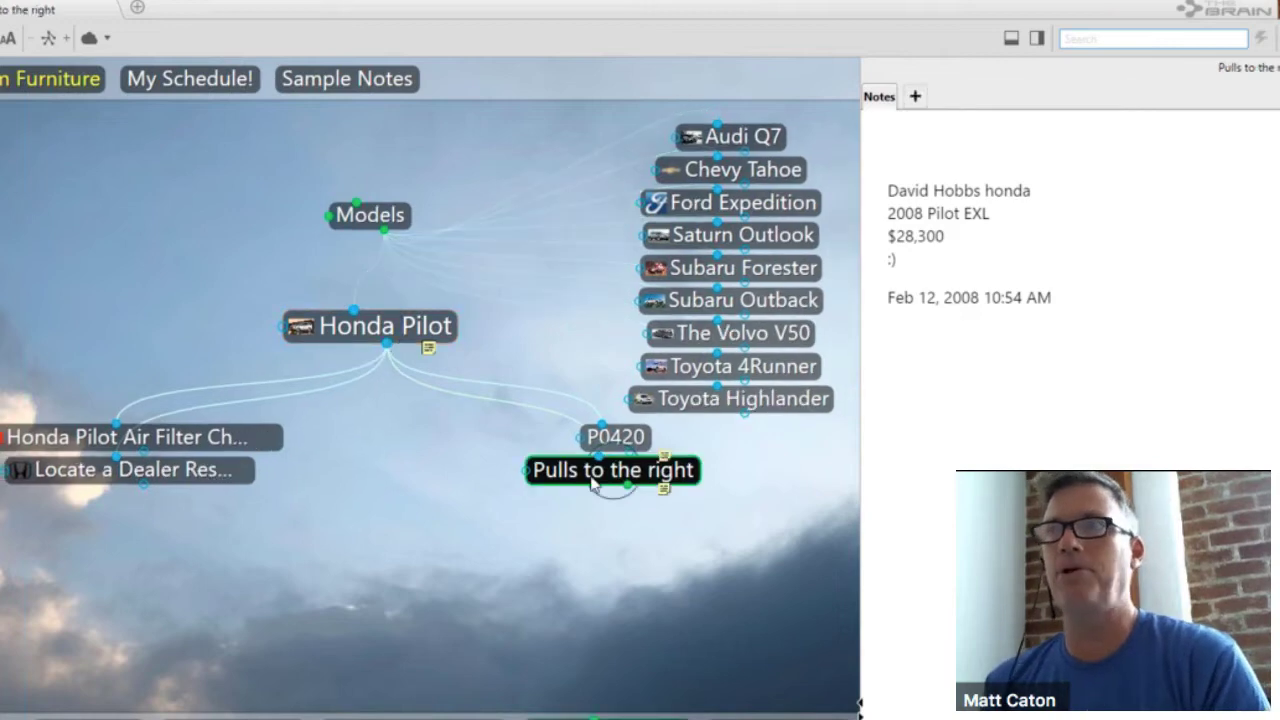
click(593, 425)
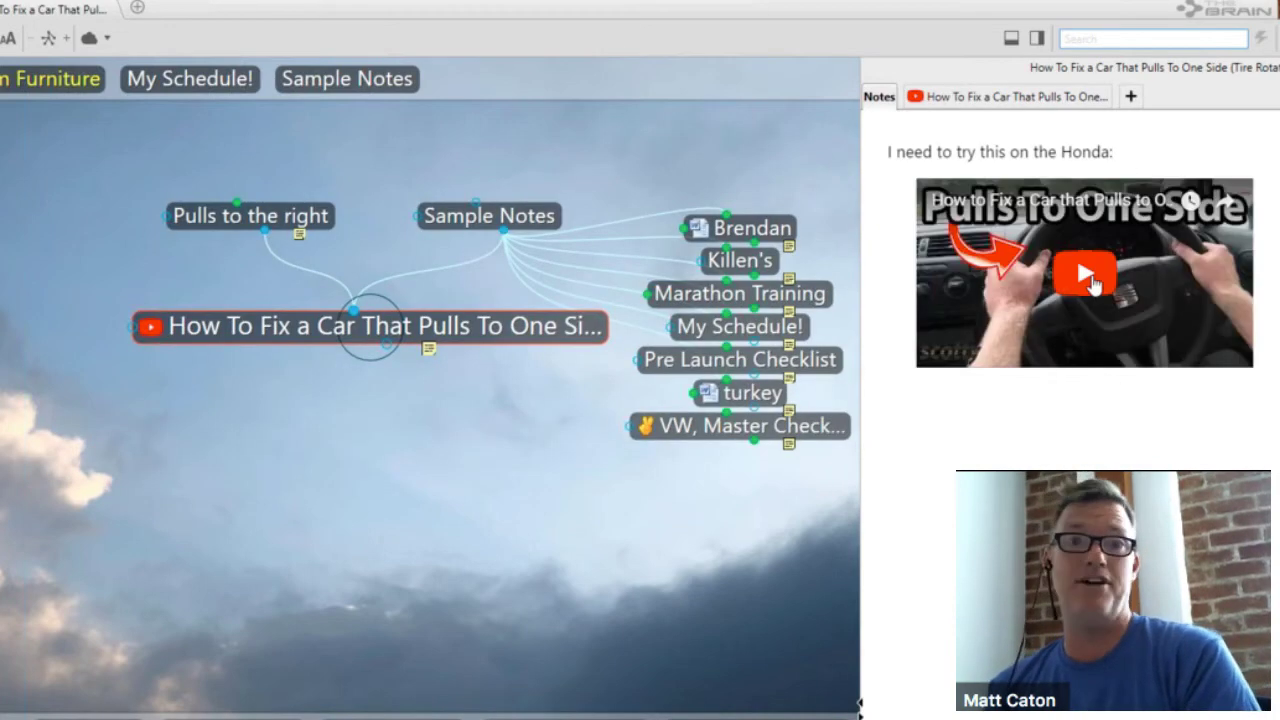
- Play and pause the car repair video embedded in the notes, and return to Sample Notes
click(1093, 283)
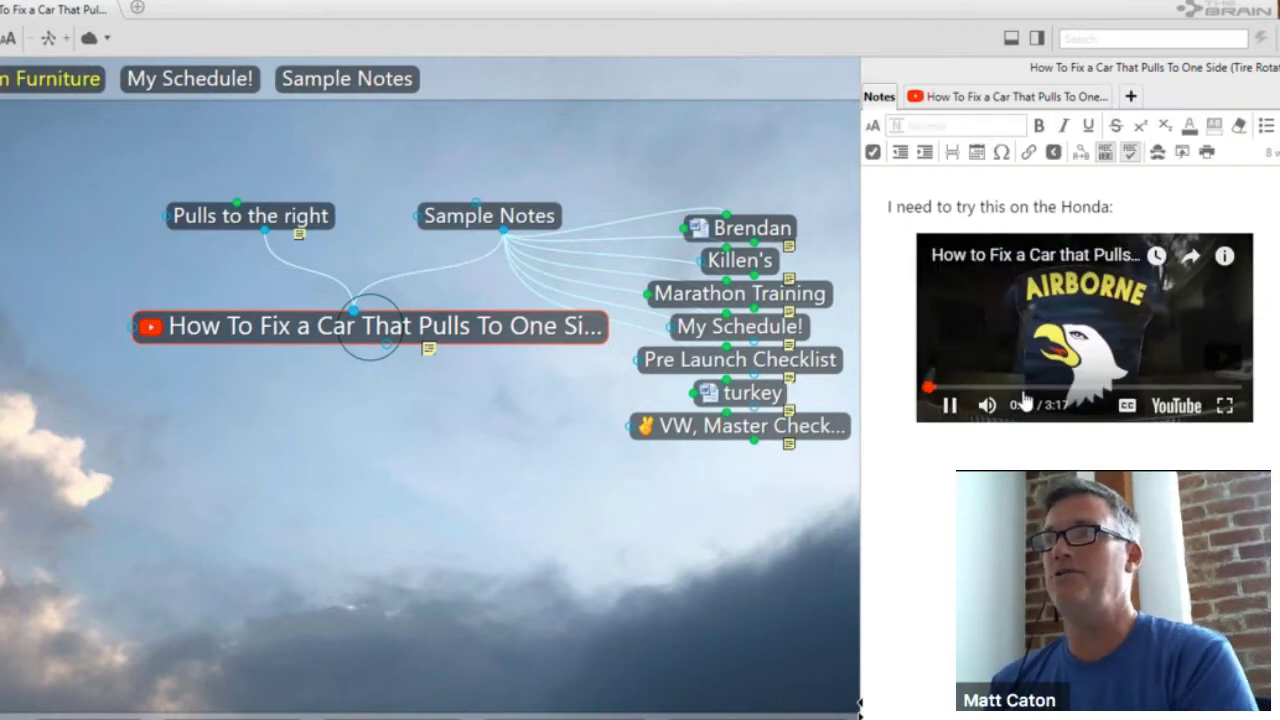
click(950, 410)
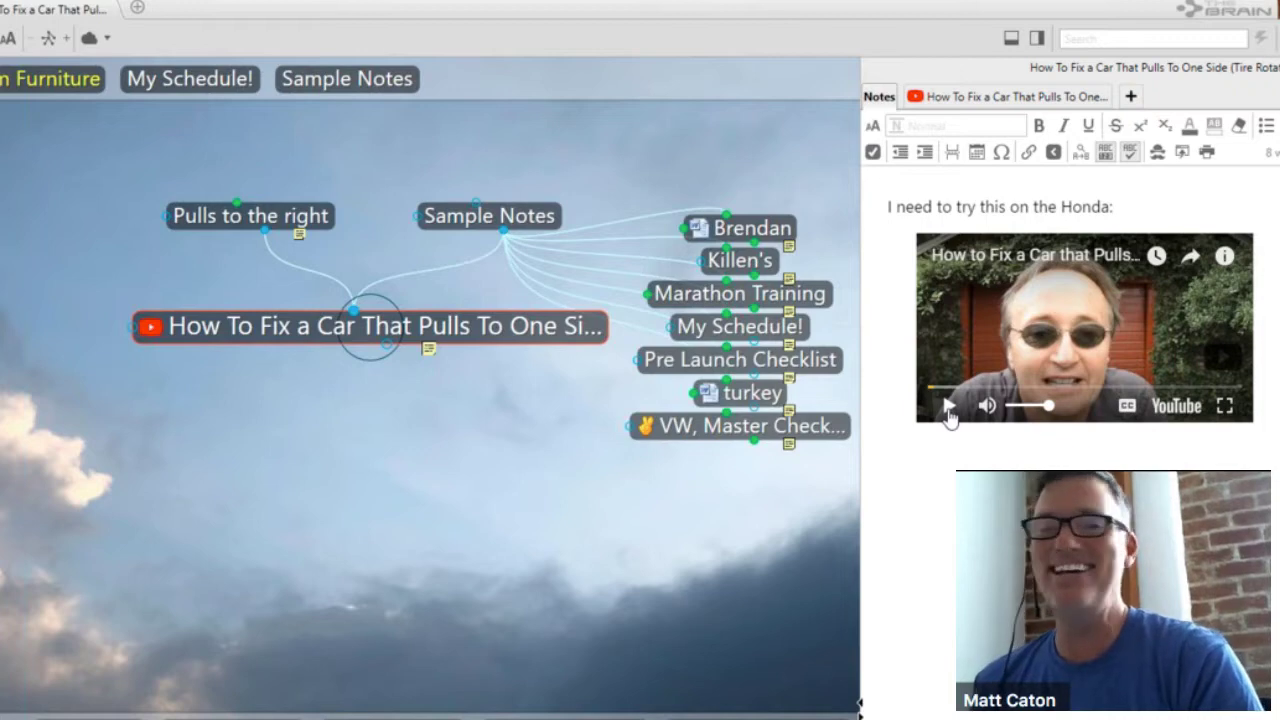
click(494, 218)
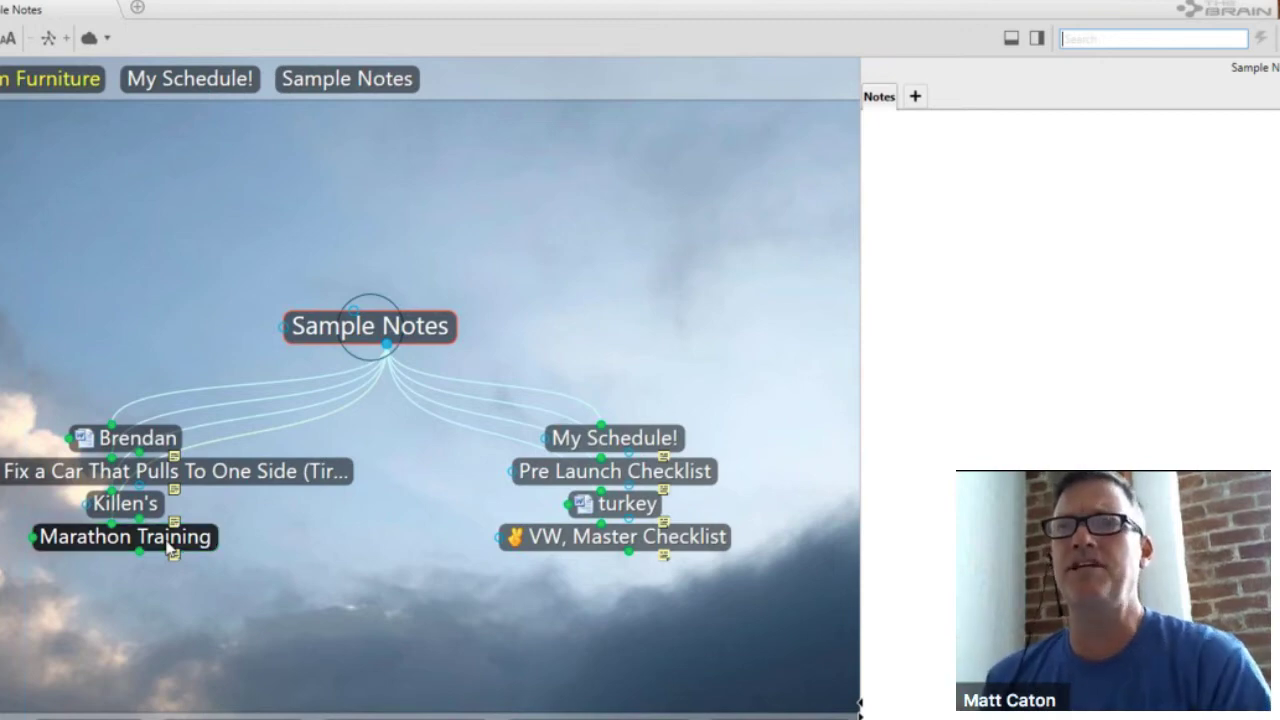
- View the Marathon Training checklist, highlight its 15 entry and move down to 20, and return to Sample Notes
click(168, 540)
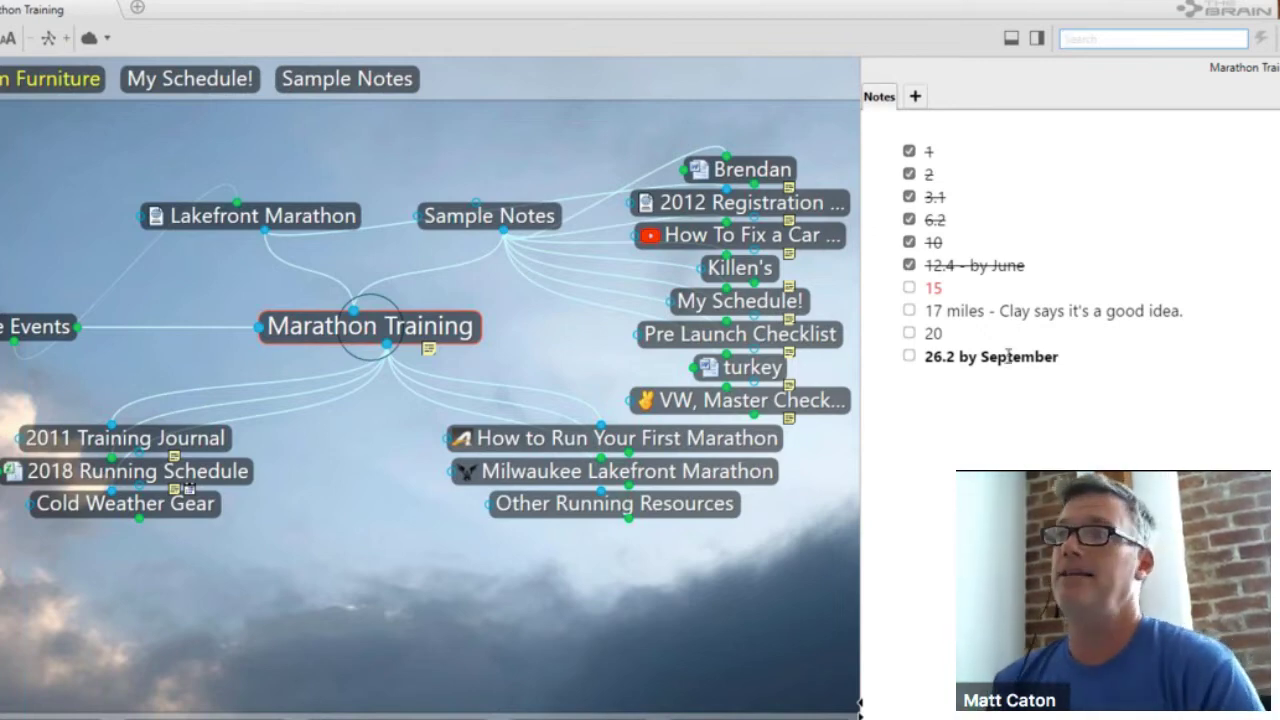
double_click(933, 287)
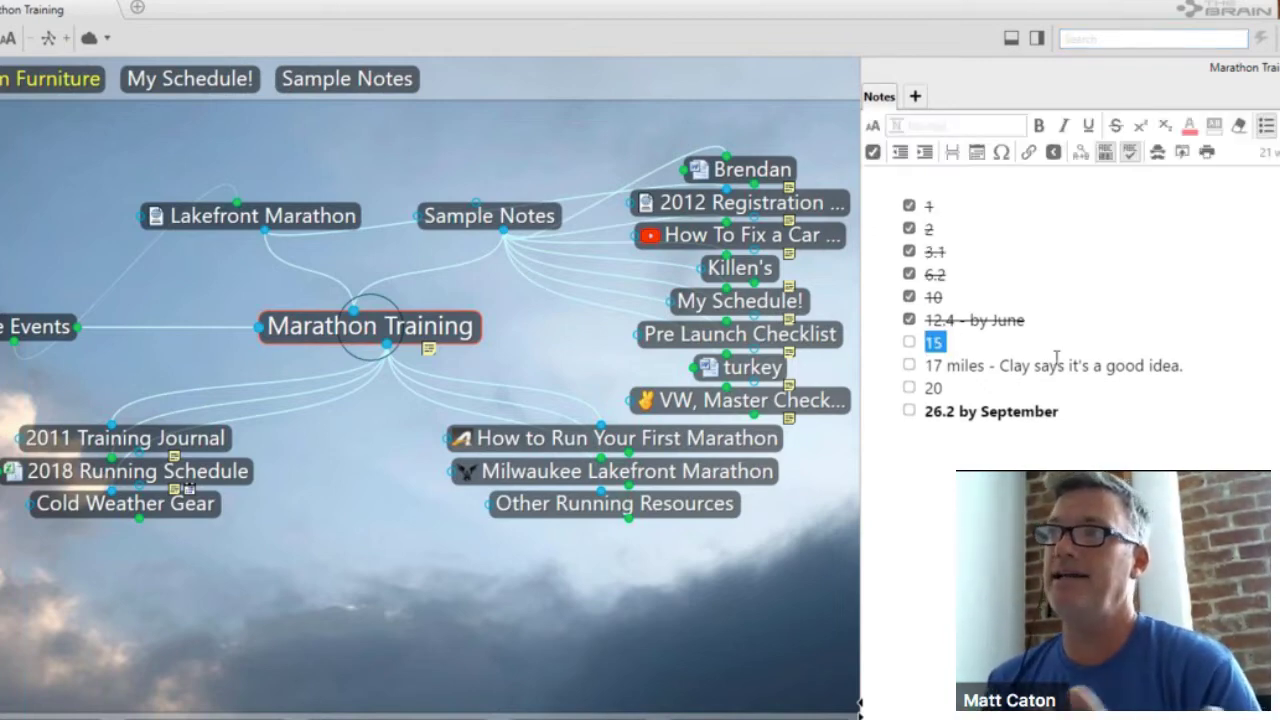
key(Down)
key(Down)
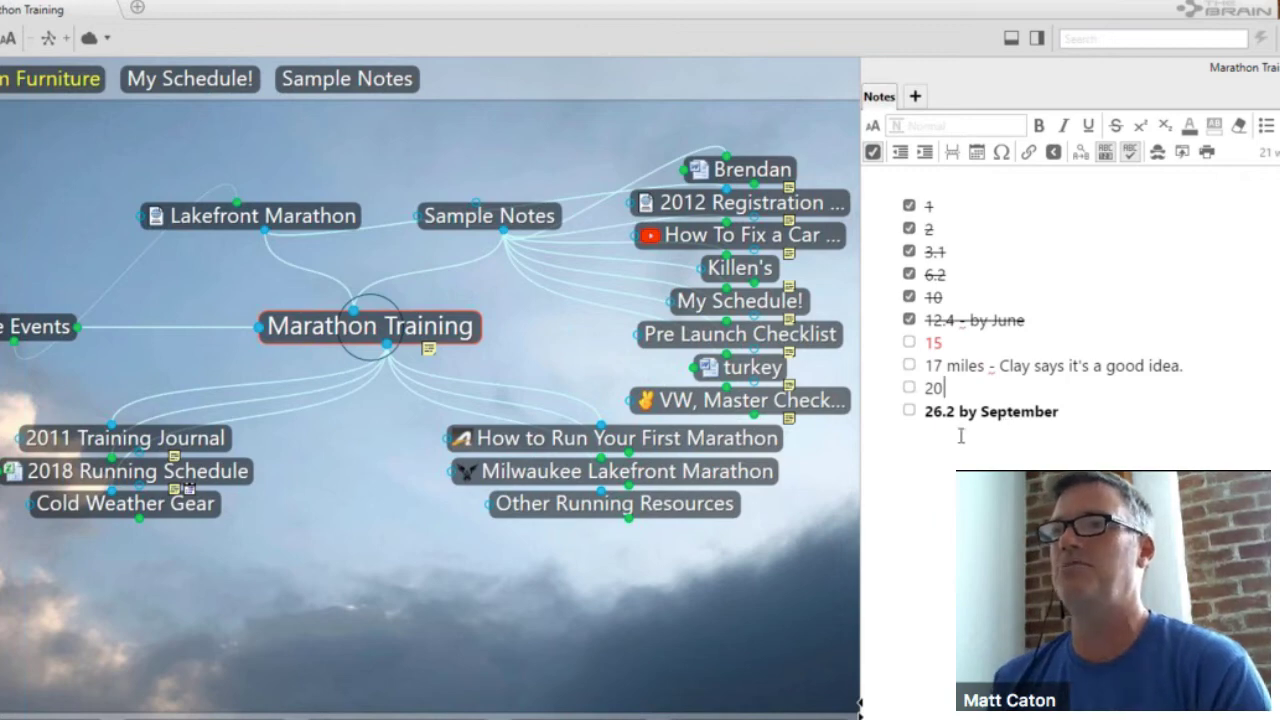
click(392, 88)
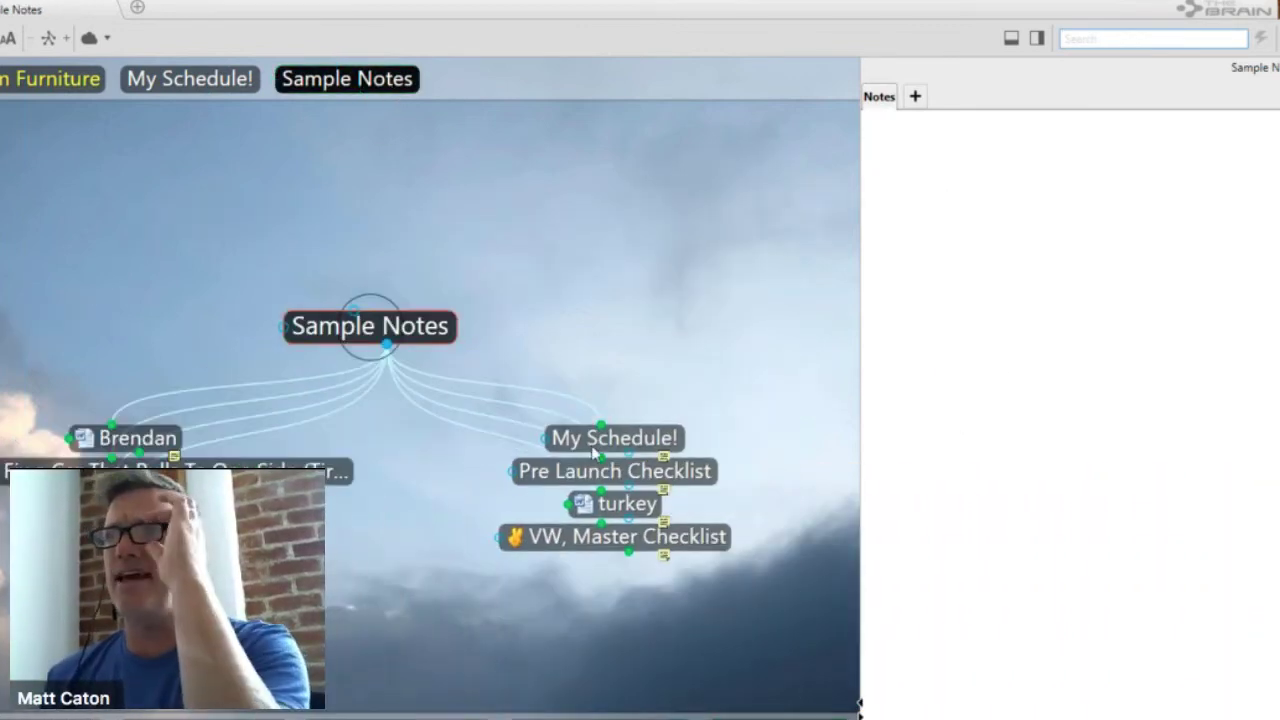
- View the turkey recipe notes, return to Sample Notes, and open the Pre Launch Checklist notes for editing
click(628, 505)
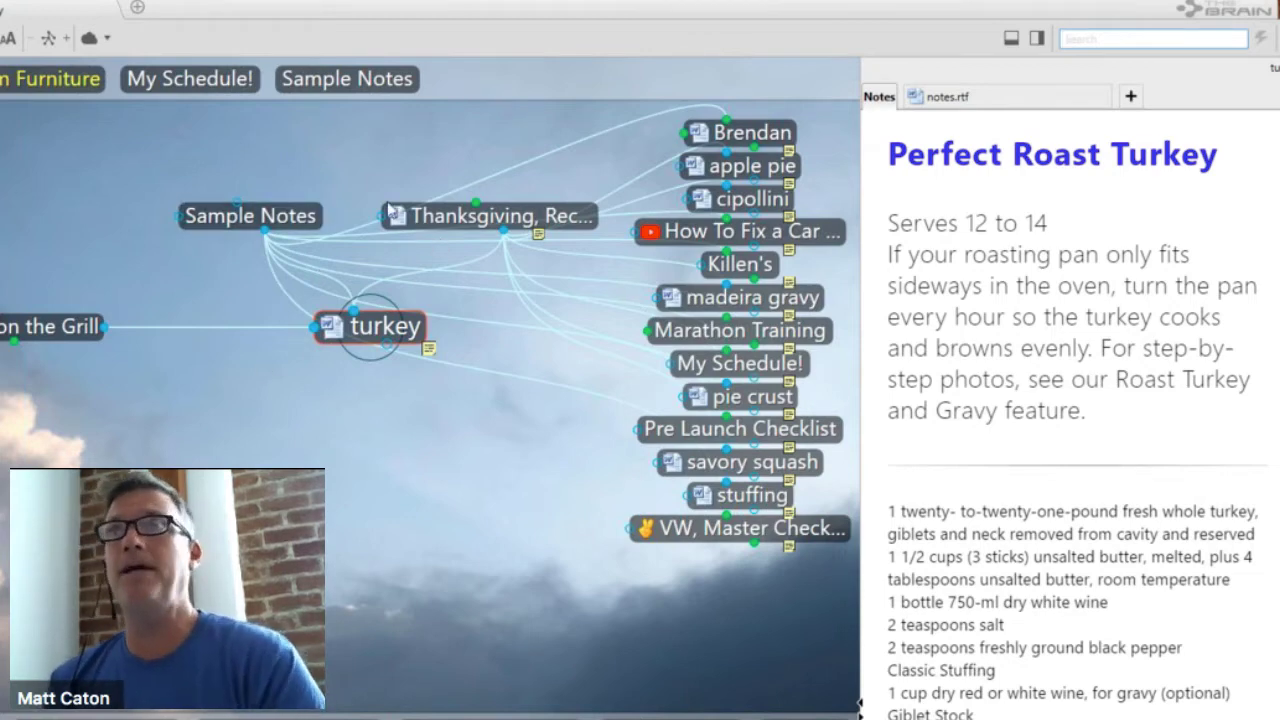
click(362, 80)
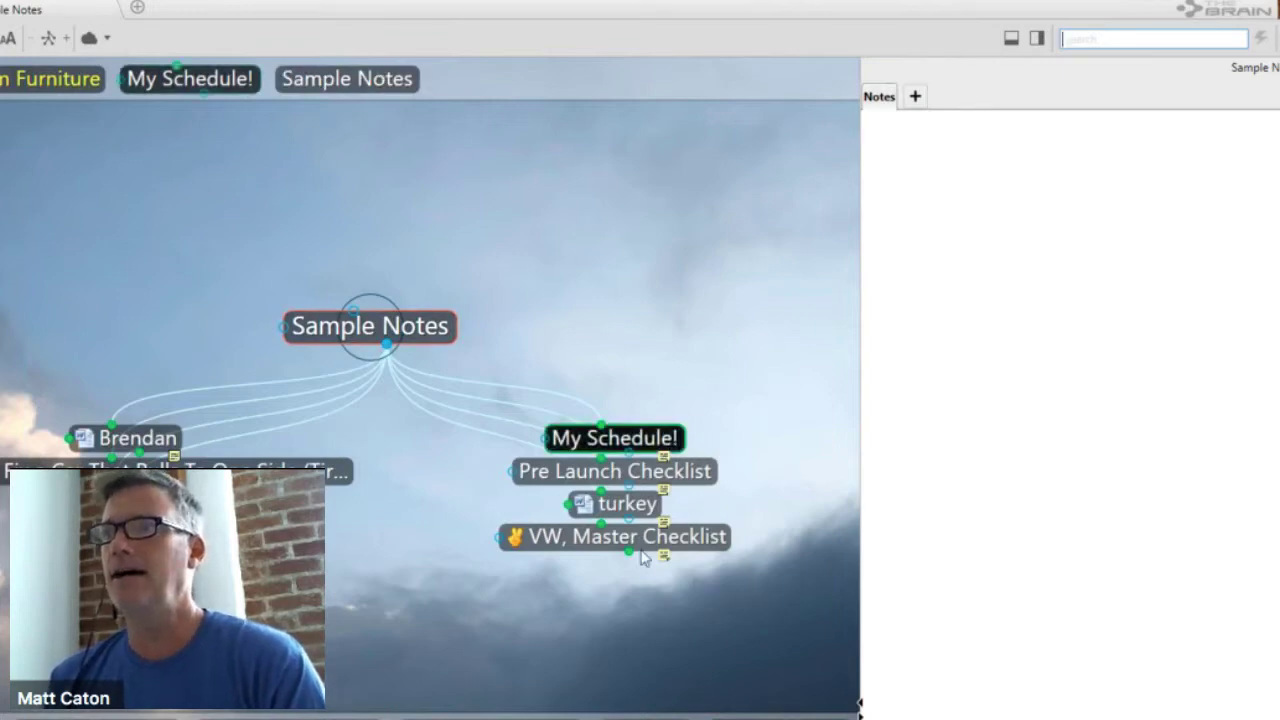
click(631, 478)
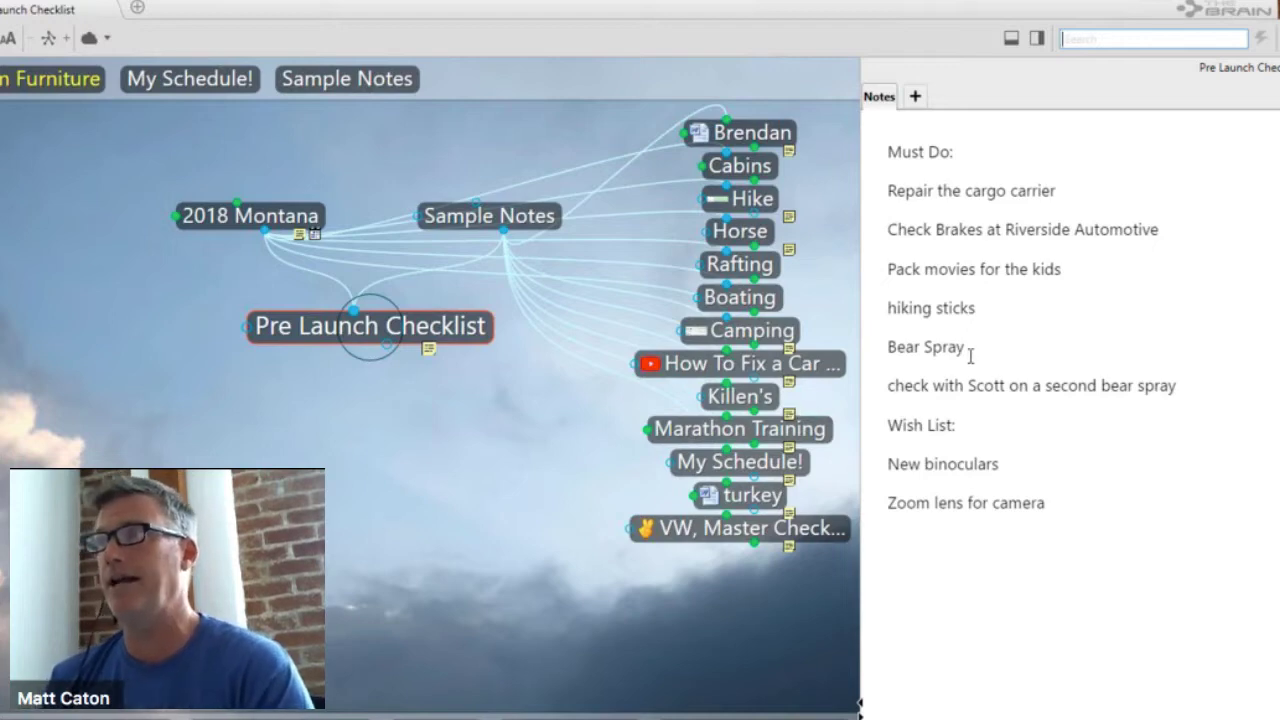
click(1156, 533)
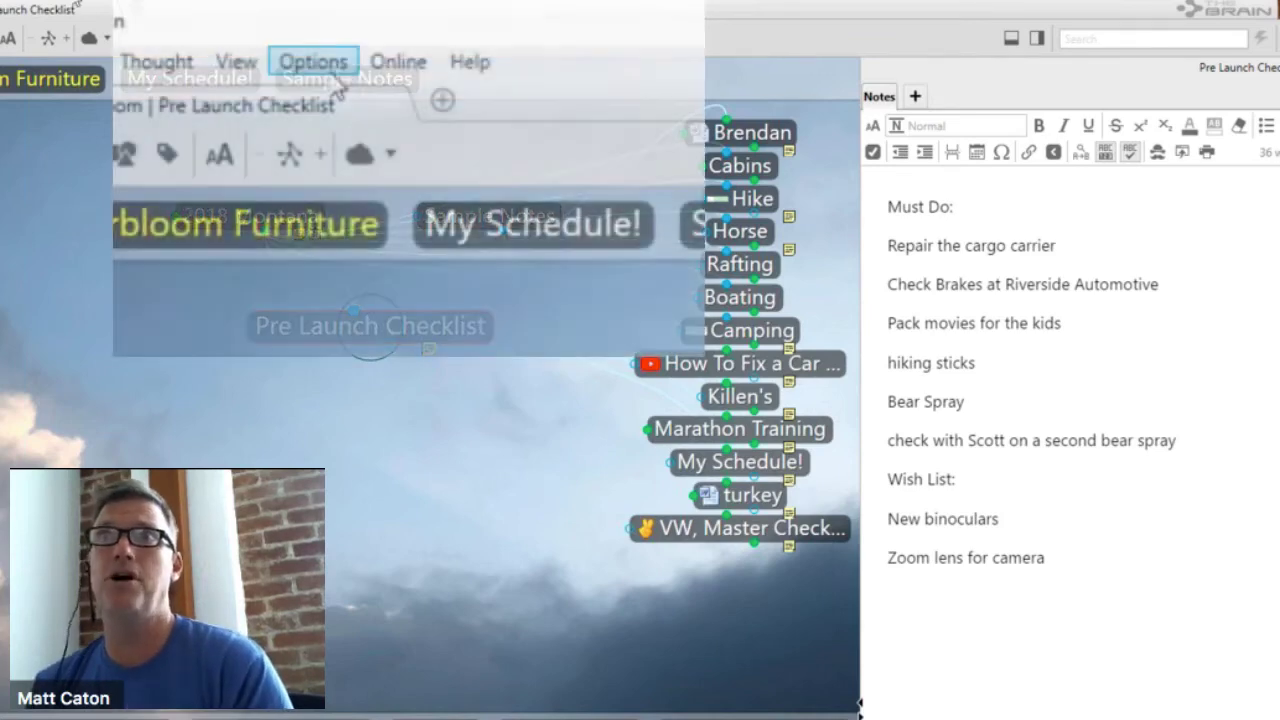
- Review the UI preferences, including the content options for notes, and close the preferences
click(313, 61)
click(89, 147)
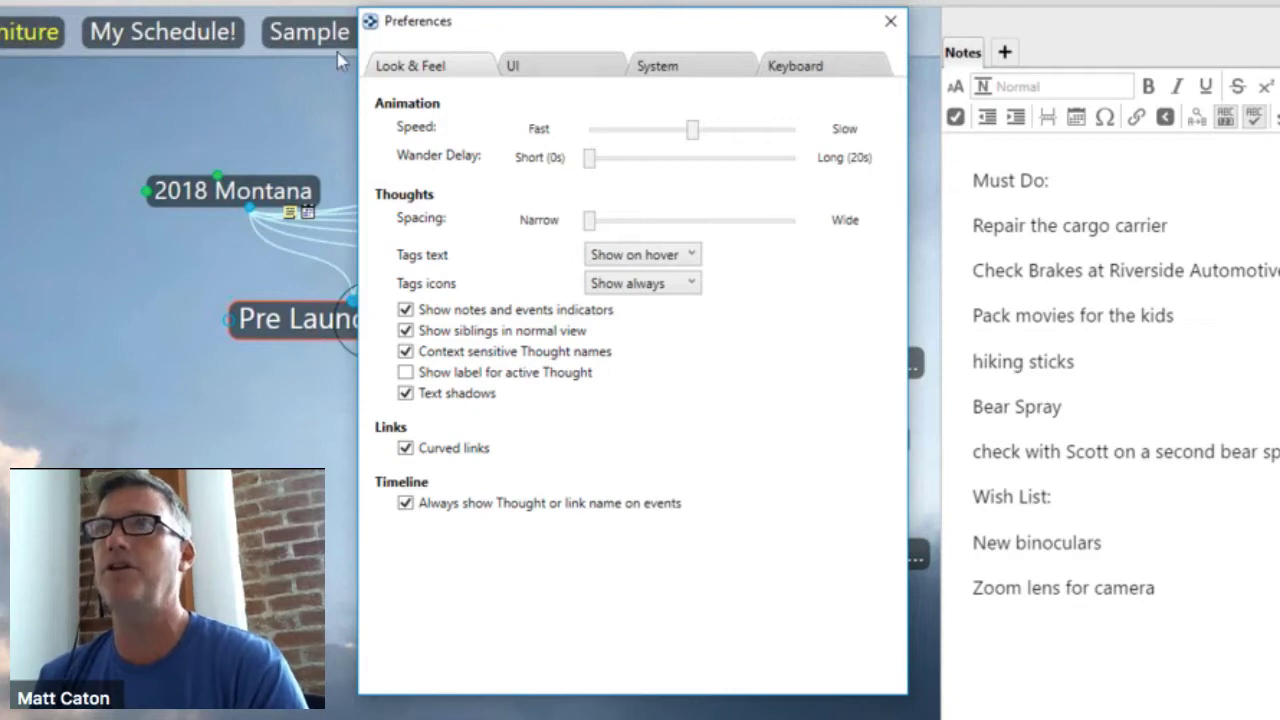
click(514, 63)
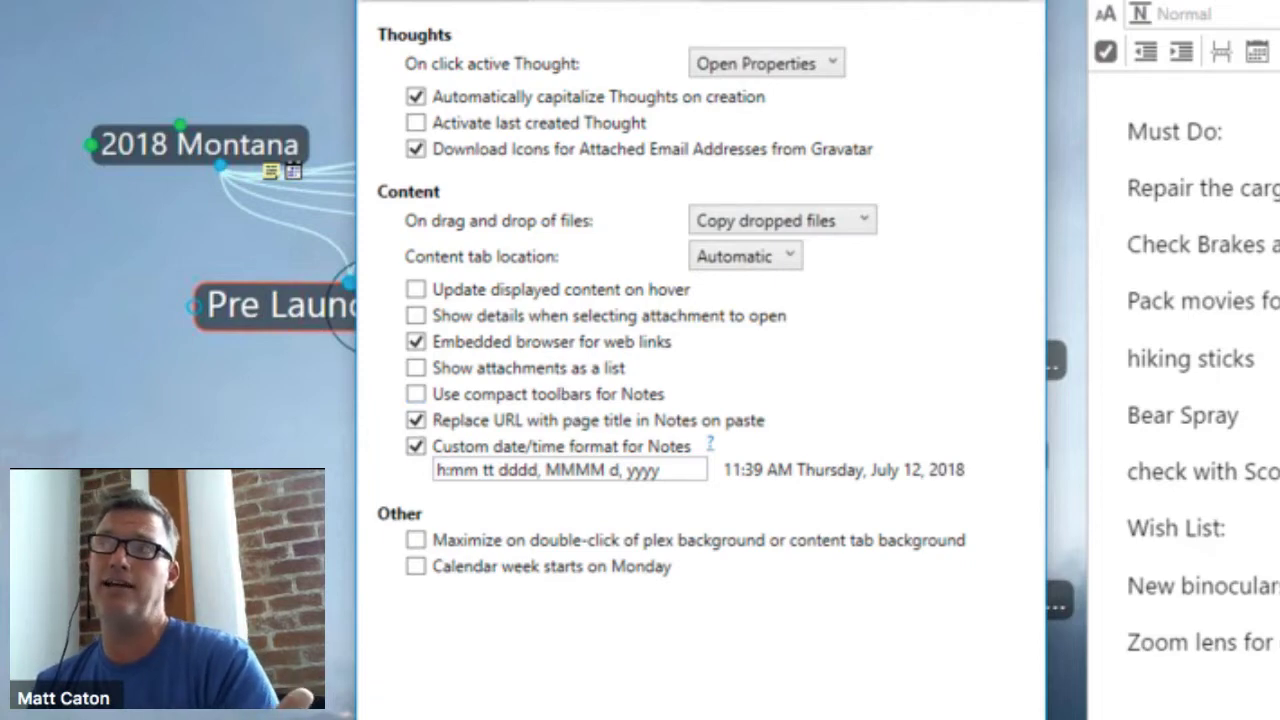
key(Return)
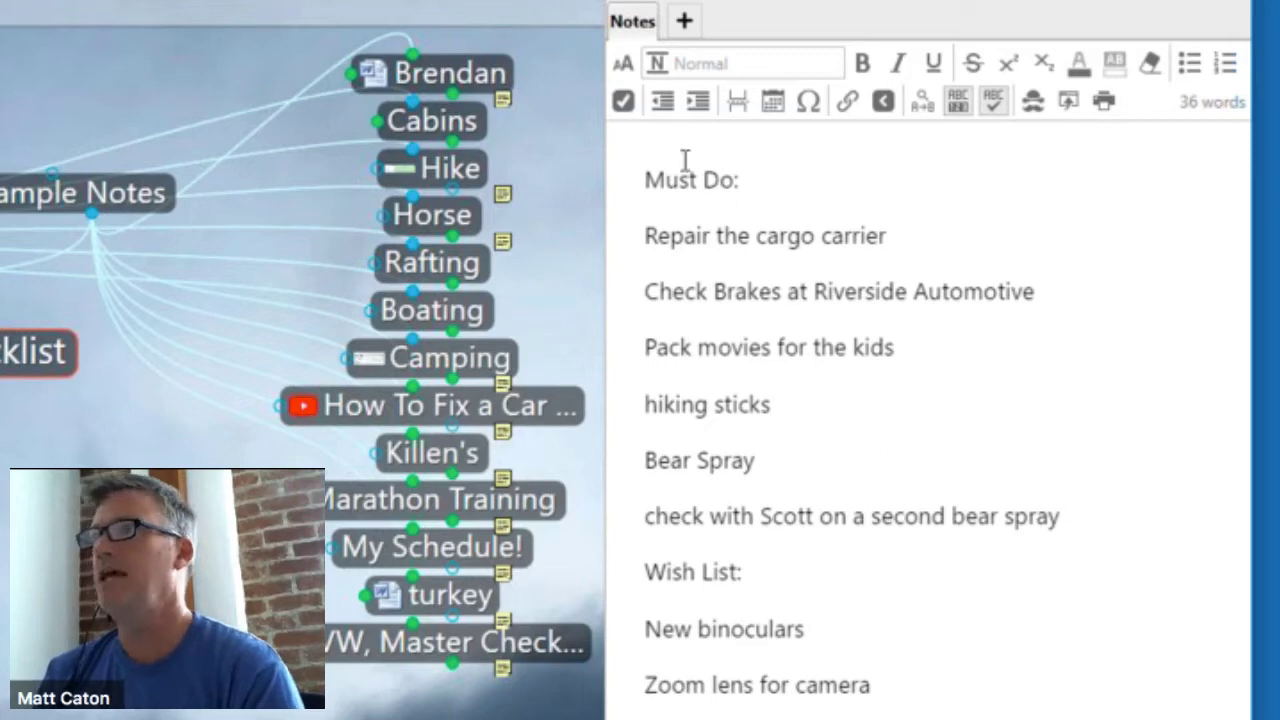
- Apply the Title style to the Must Do: line in the Pre Launch Checklist notes
drag(644, 180, 794, 189)
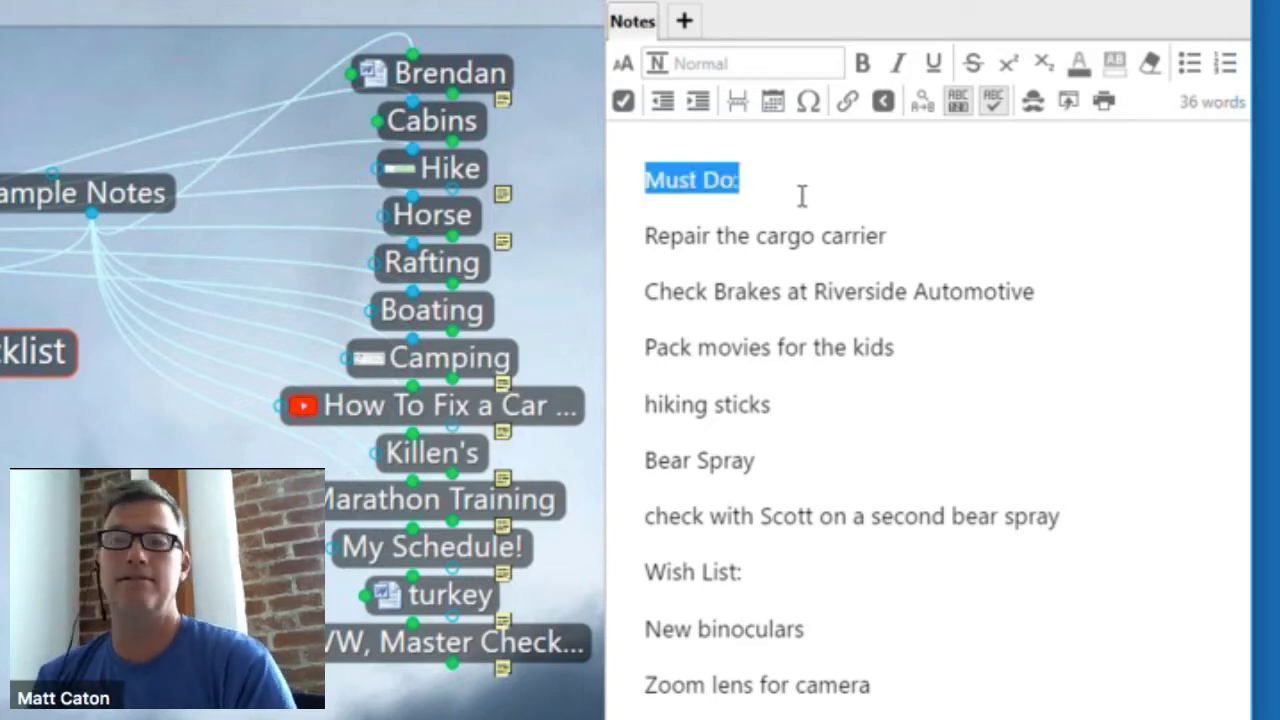
click(706, 180)
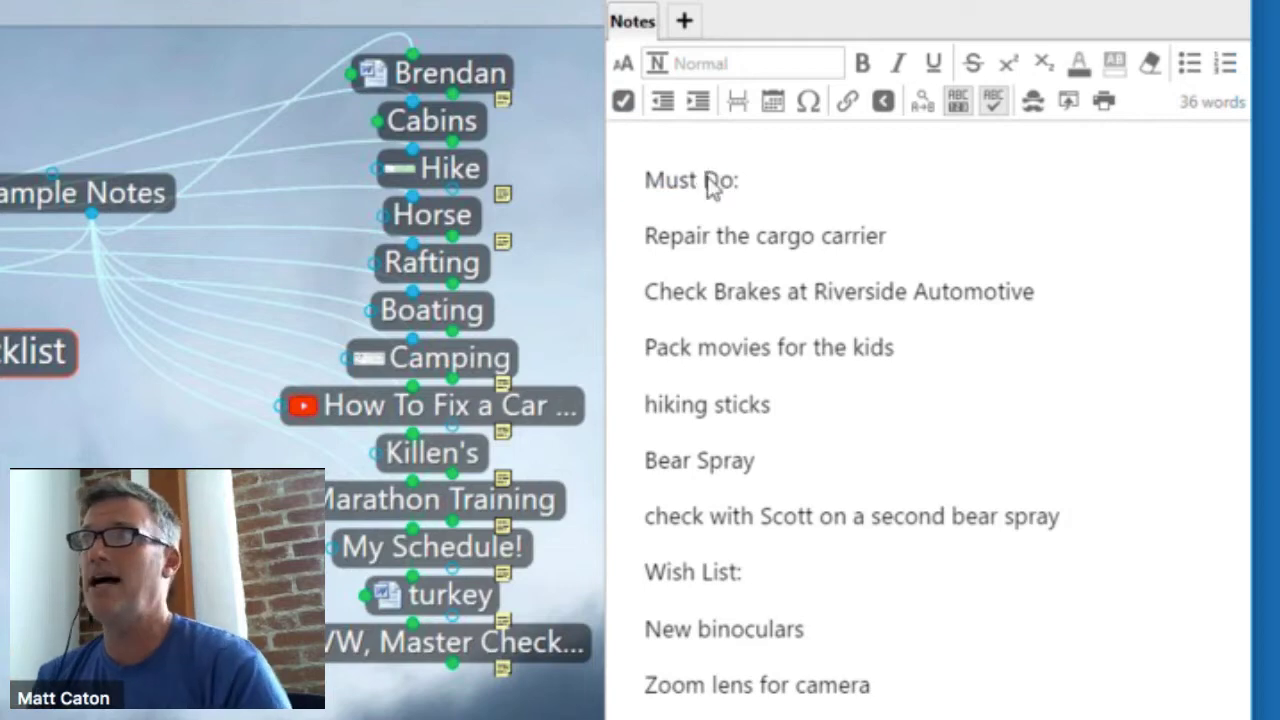
click(762, 62)
click(745, 106)
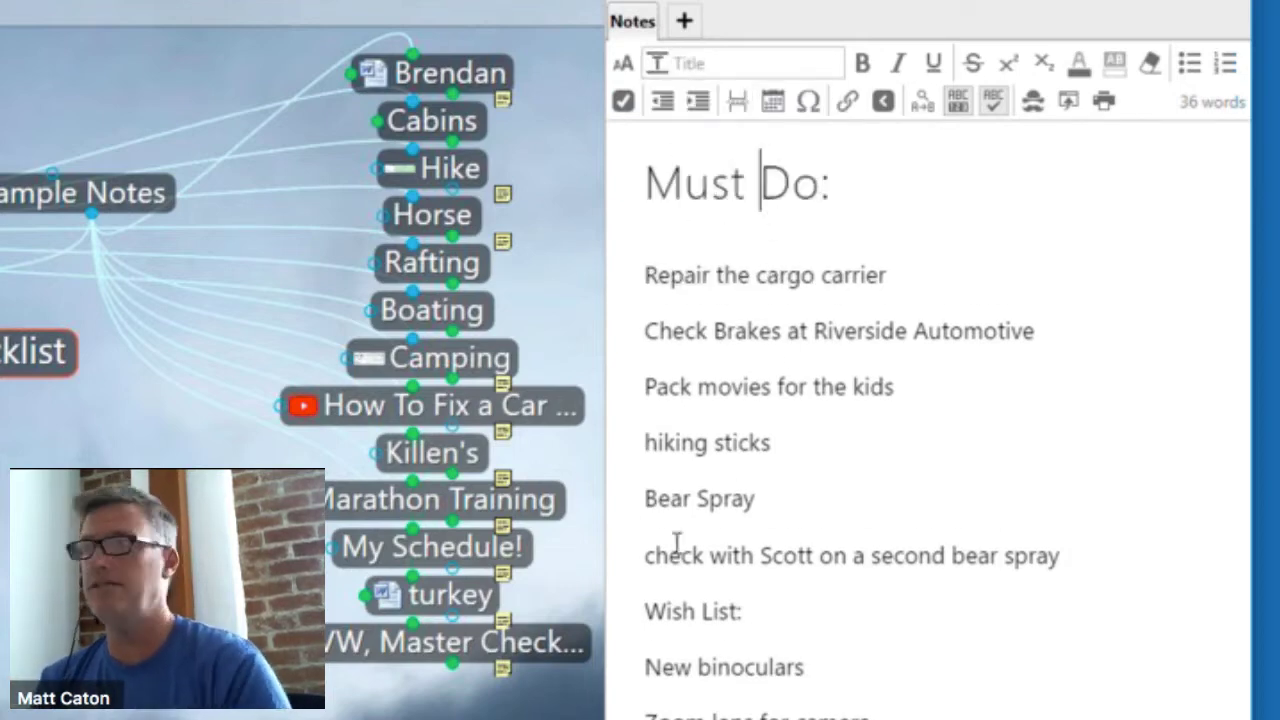
- Apply the Title style to the Wish List: line in the Pre Launch Checklist notes
click(666, 620)
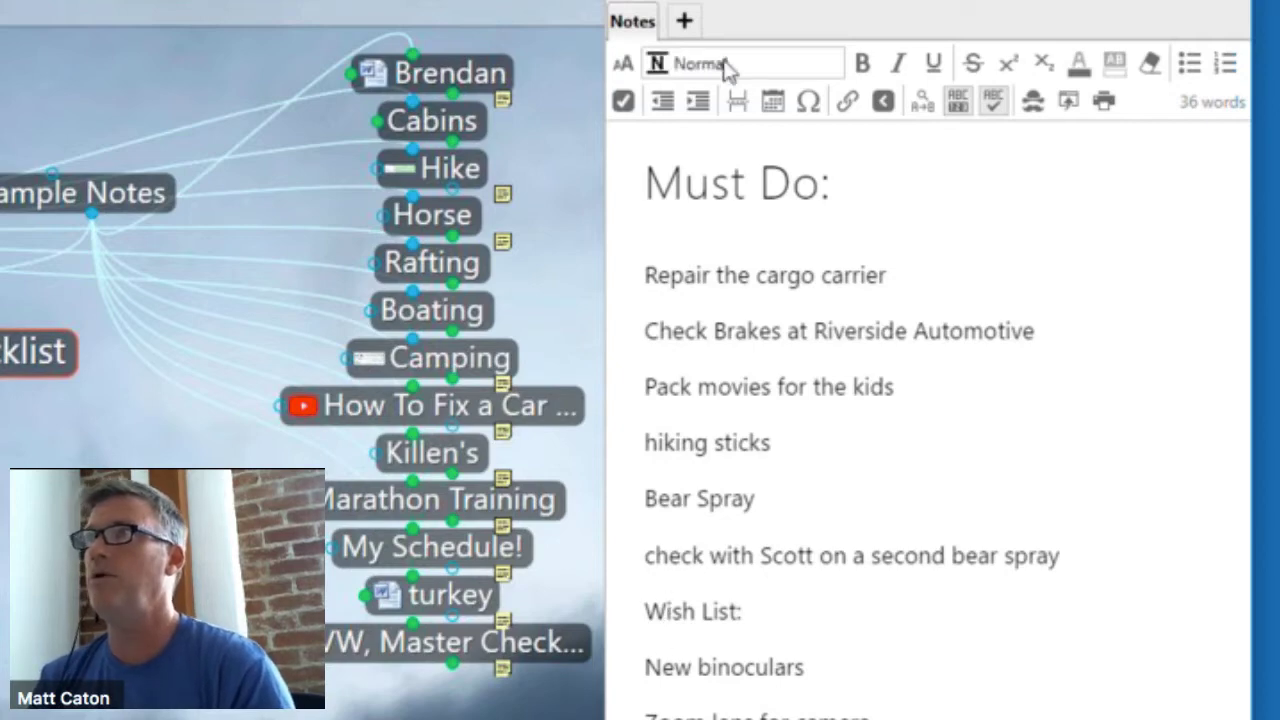
click(722, 66)
click(722, 103)
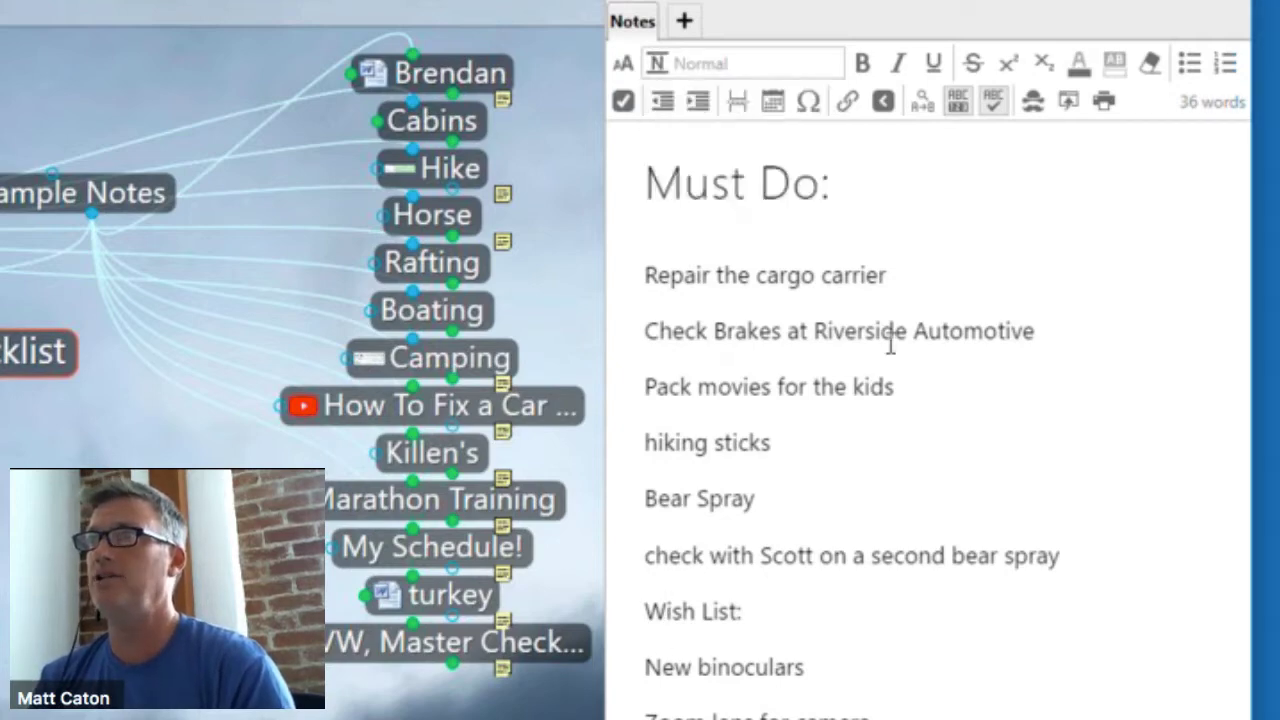
click(918, 380)
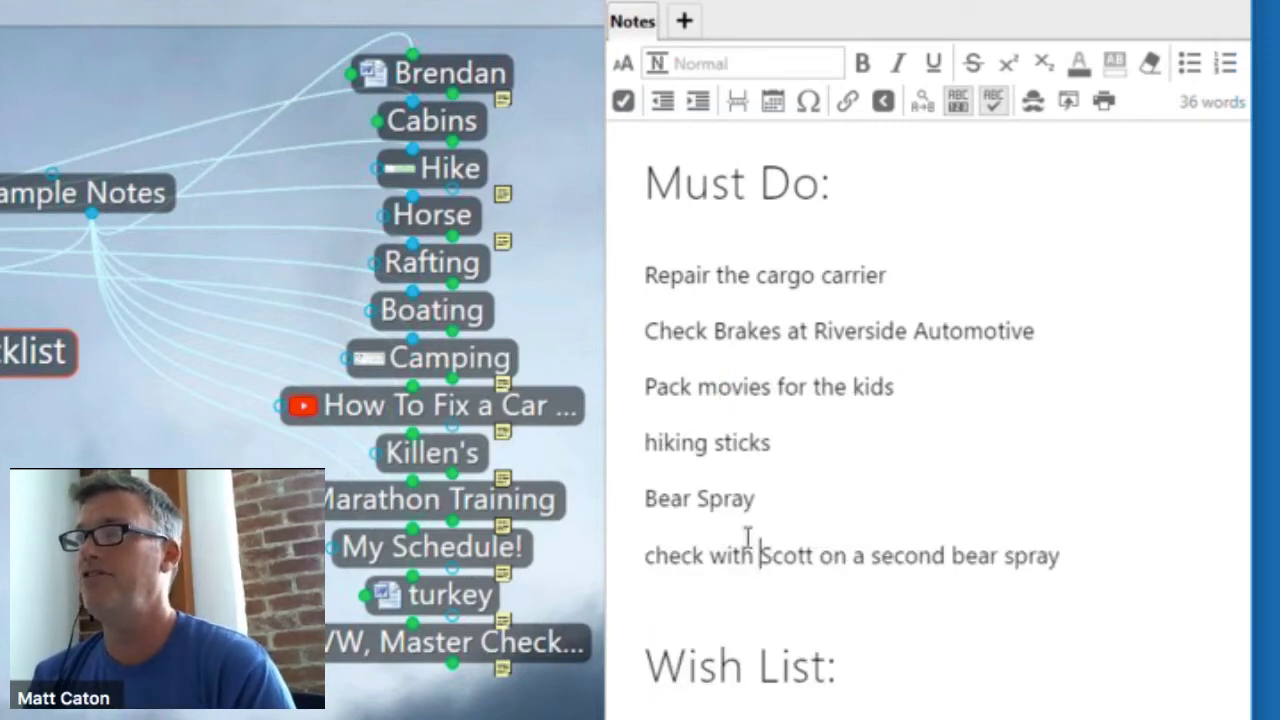
- Widen the notes area and turn the six items under Must Do: into a checkbox list
drag(757, 550, 714, 272)
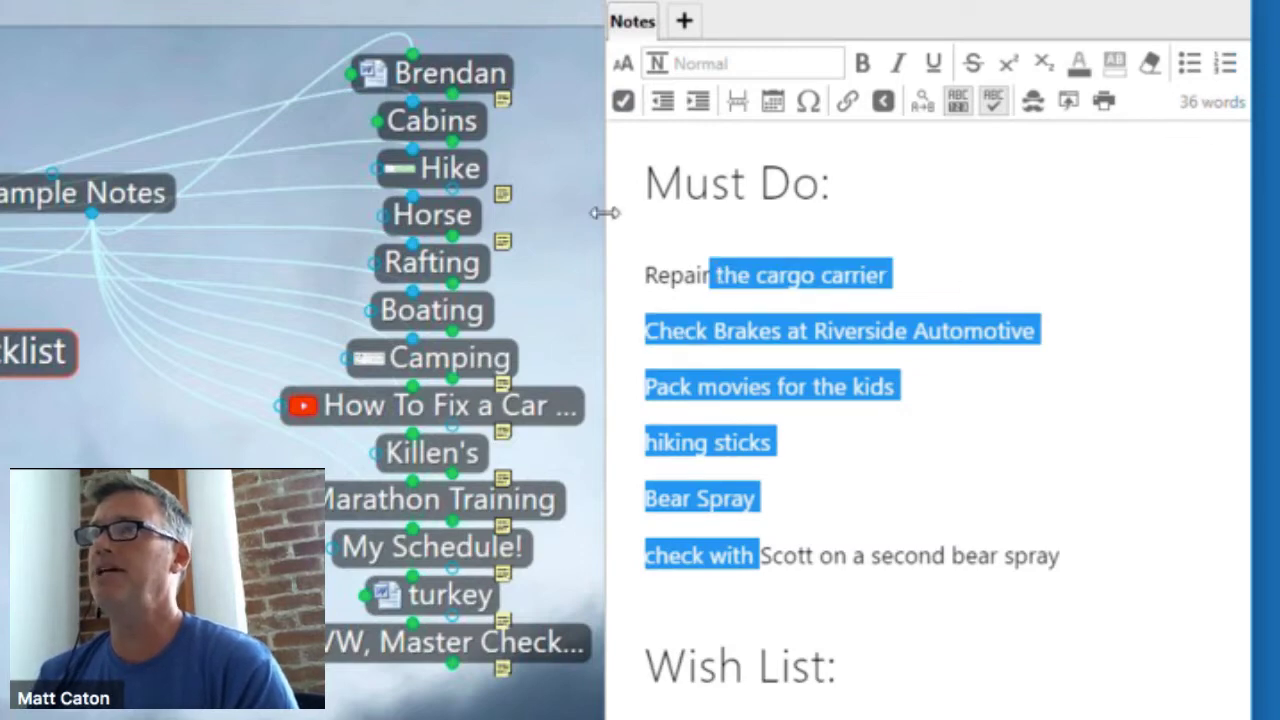
drag(363, 222, 337, 217)
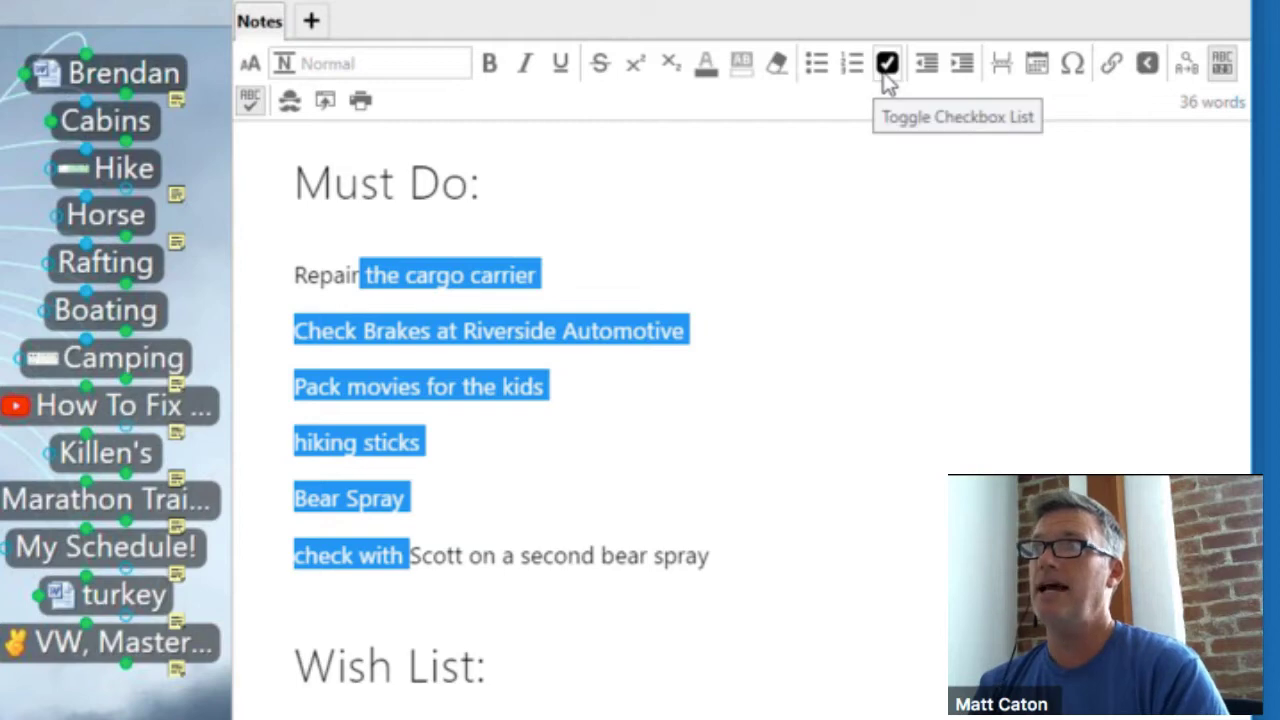
click(885, 70)
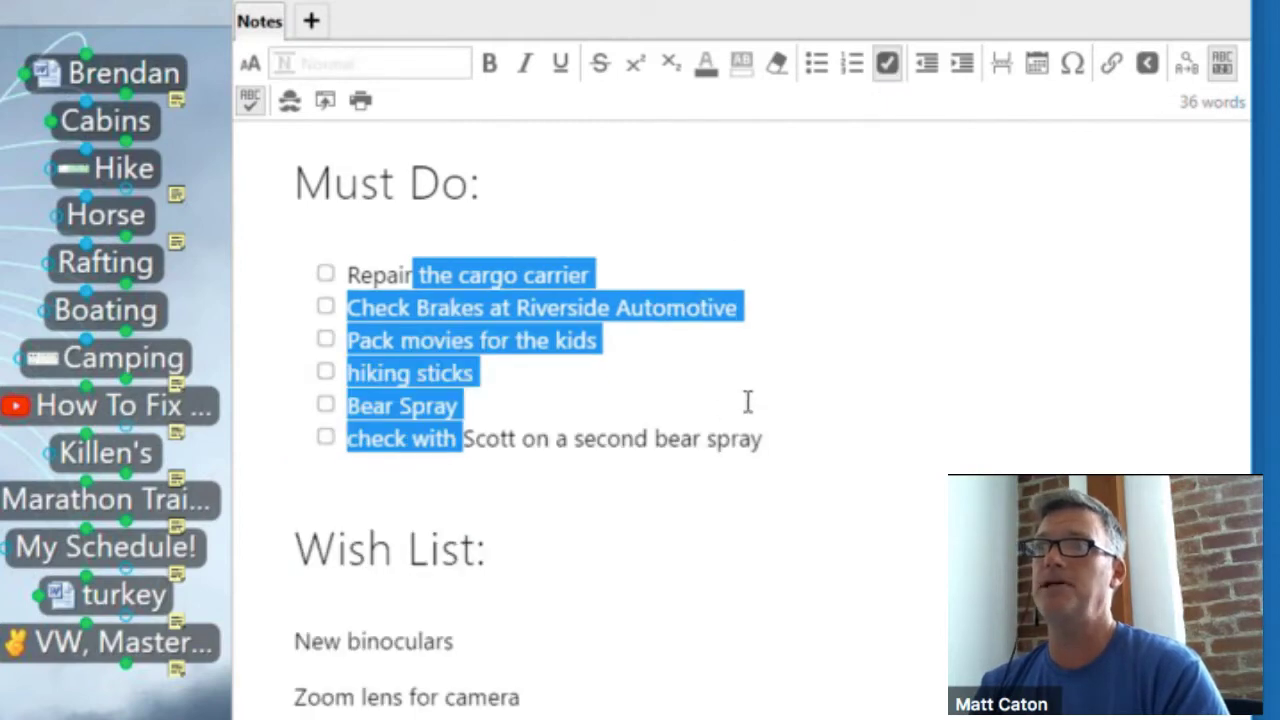
click(882, 421)
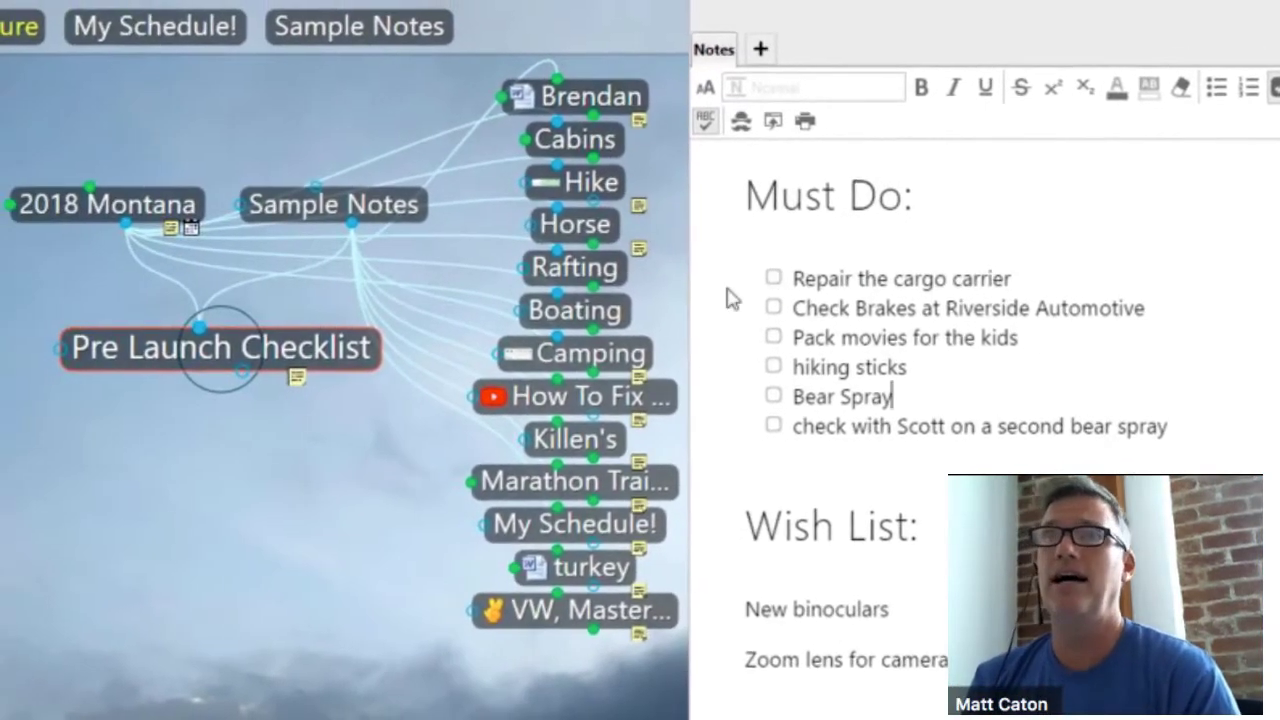
- View the 2018 Montana thought, return to Pre Launch Checklist, and tick off the cargo carrier and brakes items
click(155, 220)
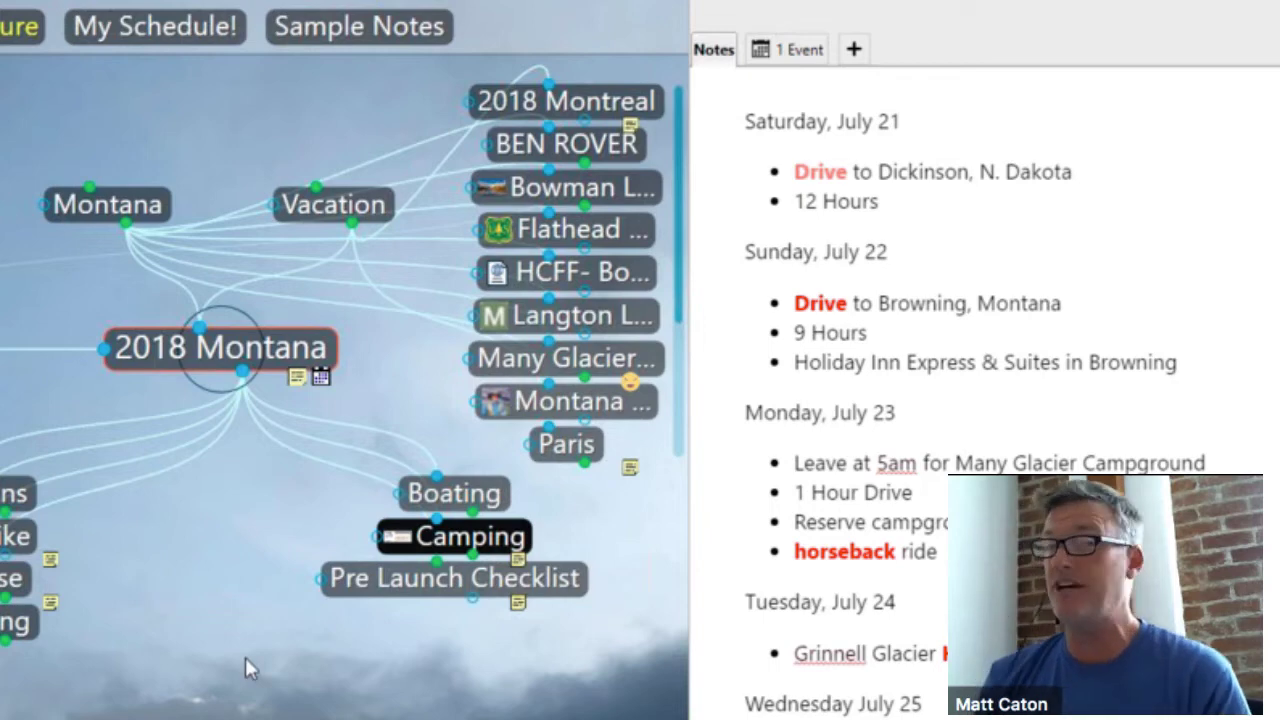
click(476, 588)
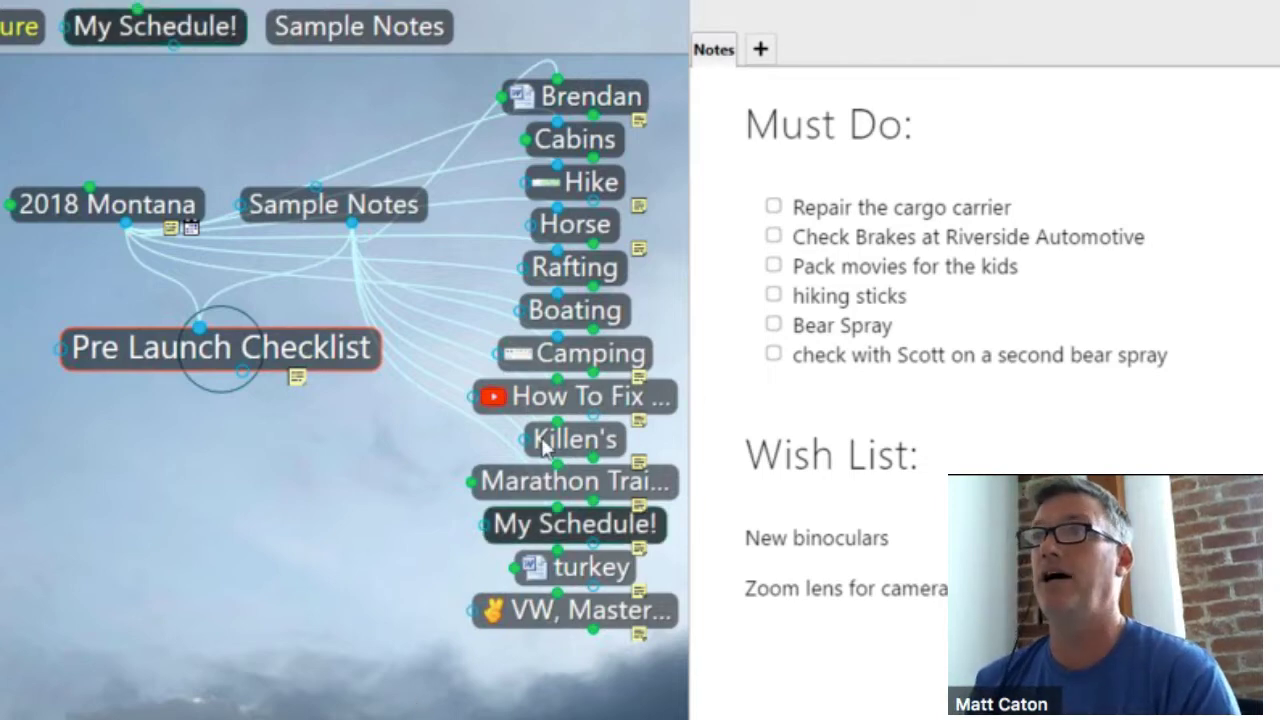
click(775, 208)
click(774, 308)
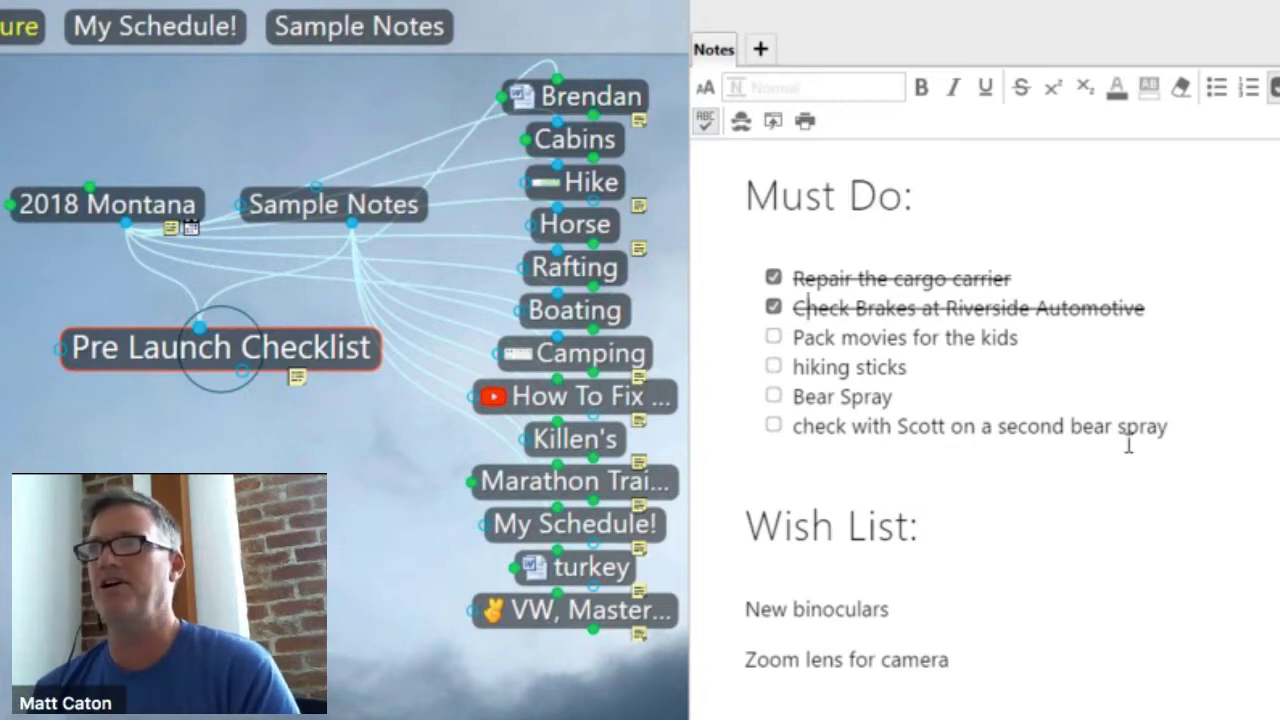
- Add the item "change the tires on the Isuzu" to the end of the Must Do: checklist and tick it off
click(1214, 425)
key(Return)
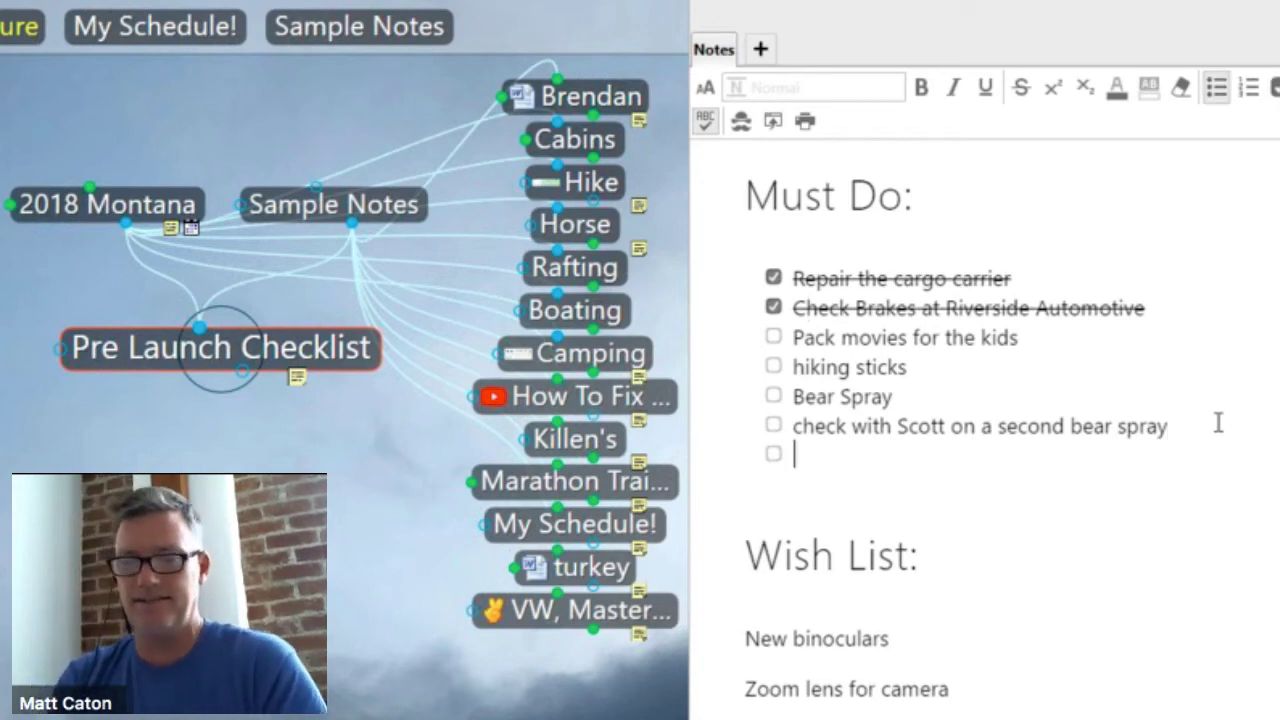
text(chang)
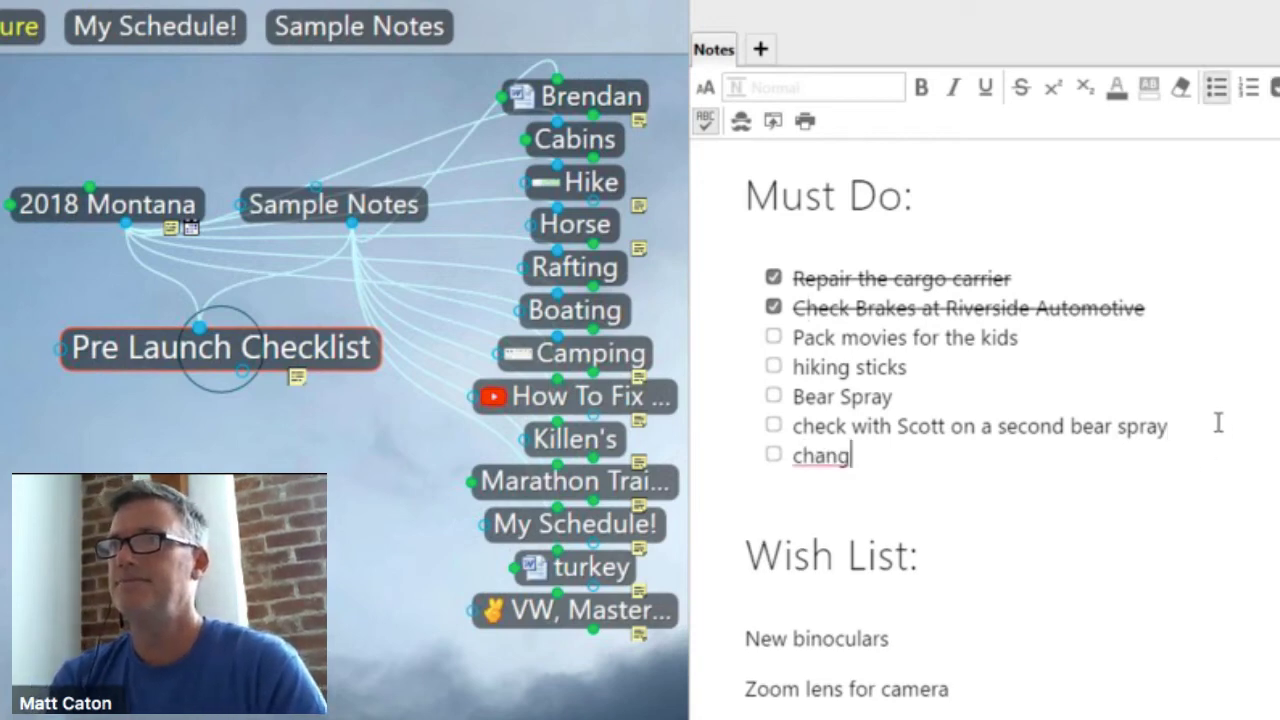
text(e the tires on the )
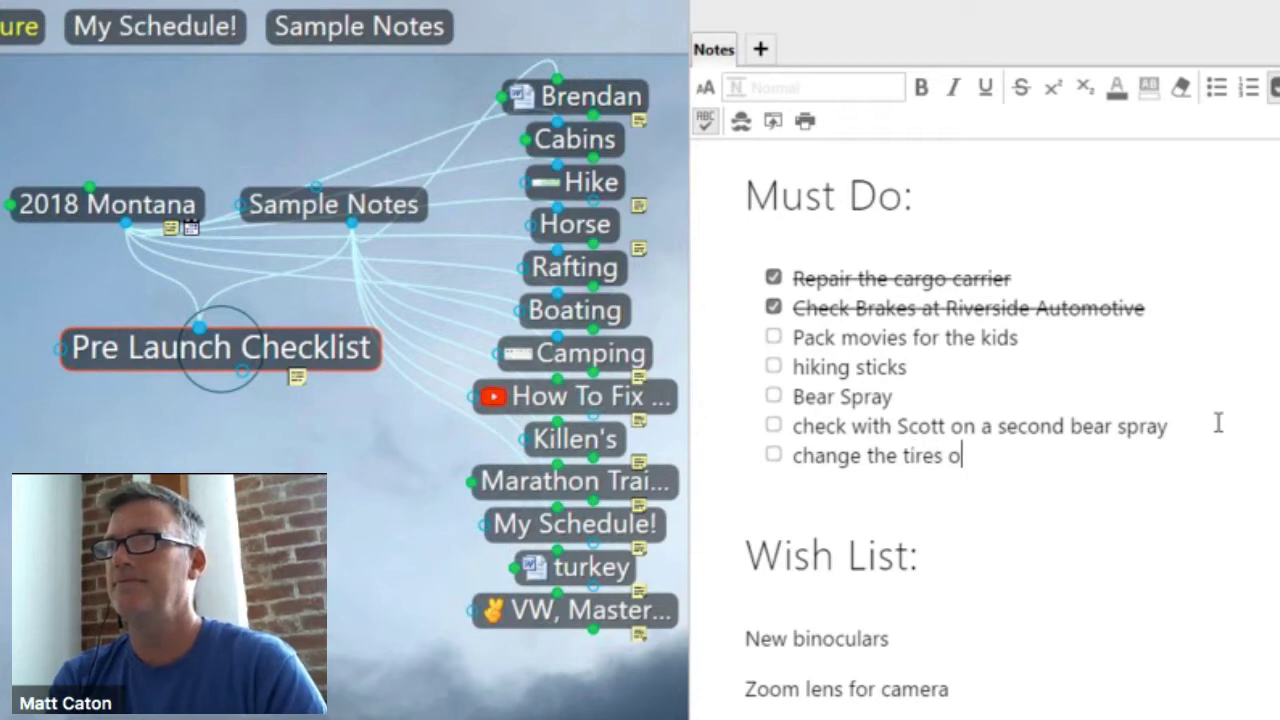
text(Isuzu)
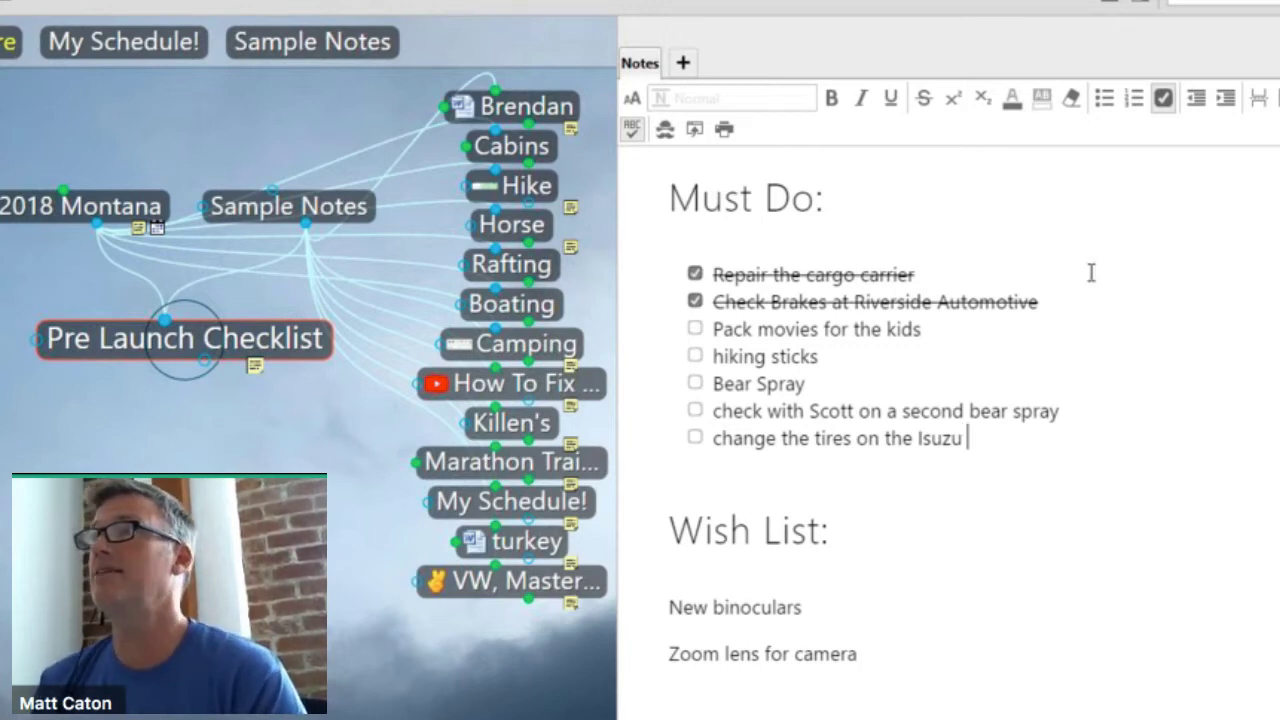
click(695, 438)
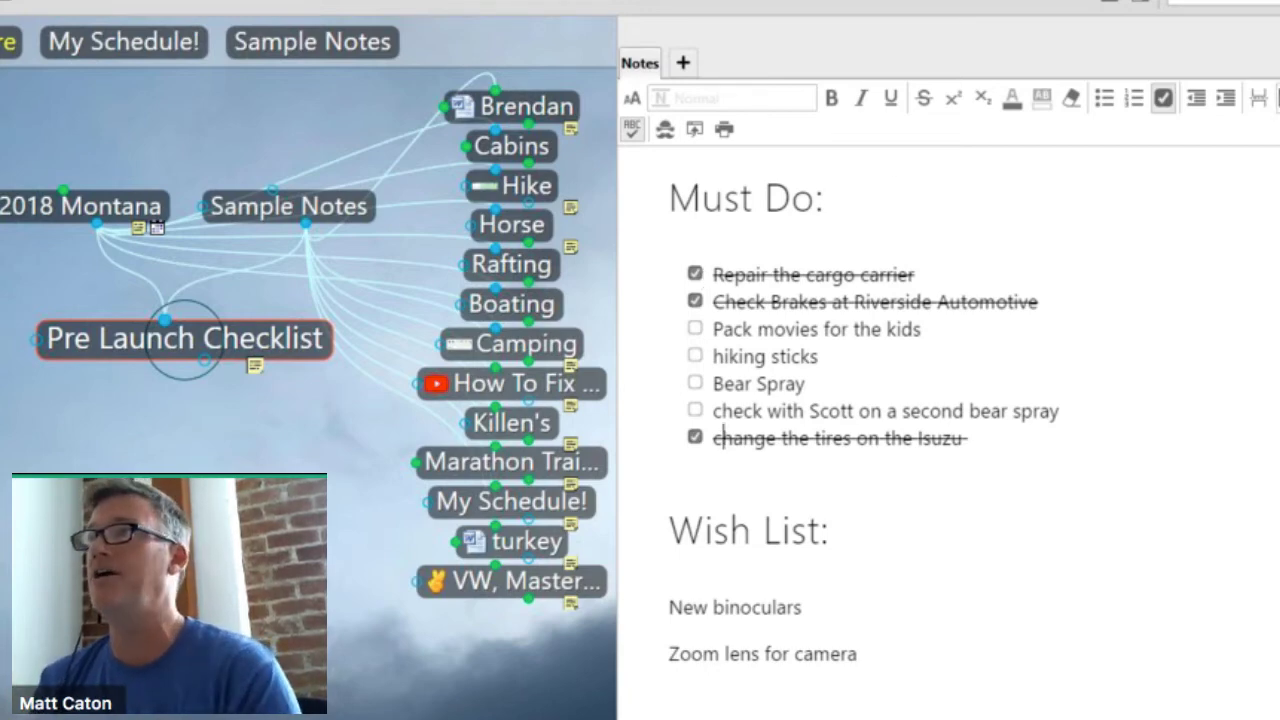
- Insert the current time and date into the tires item and delete the misplaced stamp
key(ctrl+shift+d)
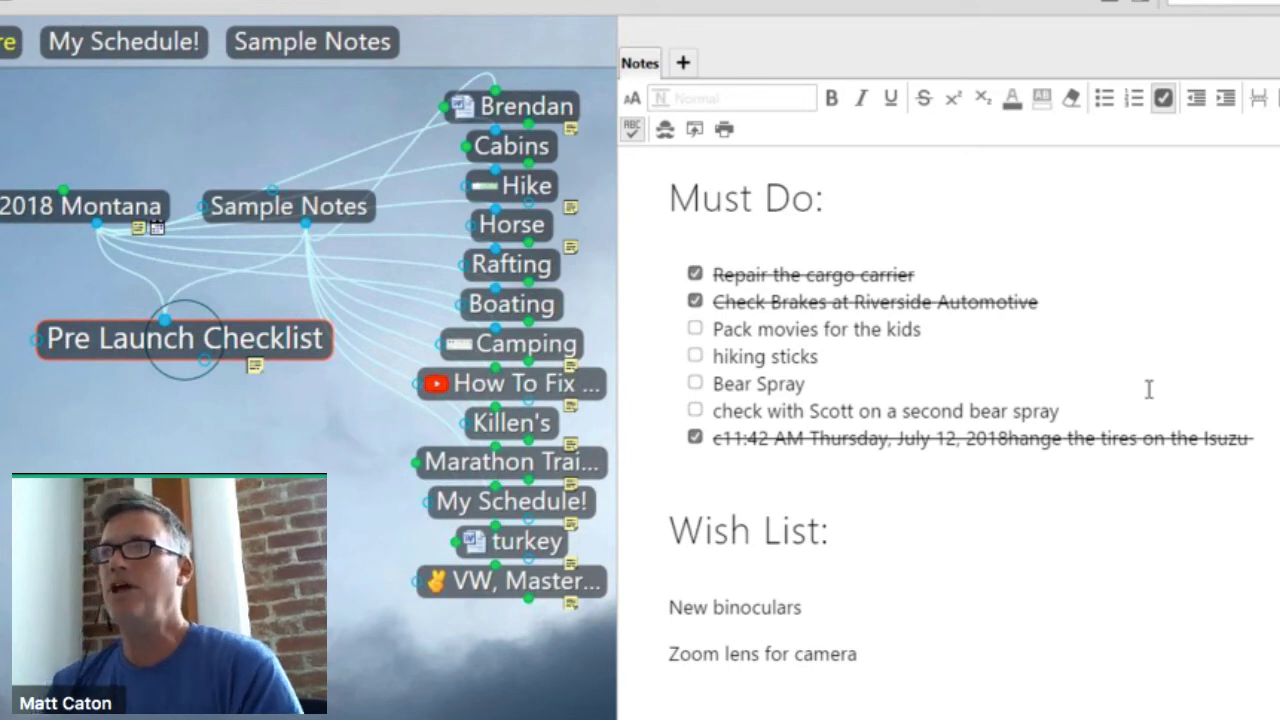
key(BackSpace)
key(BackSpace)
key(BackSpace)
key(BackSpace)
key(BackSpace)
key(BackSpace)
key(BackSpace)
key(BackSpace)
key(BackSpace)
key(BackSpace)
key(BackSpace)
key(BackSpace)
key(BackSpace)
key(BackSpace)
key(BackSpace)
key(BackSpace)
key(BackSpace)
key(BackSpace)
key(BackSpace)
key(BackSpace)
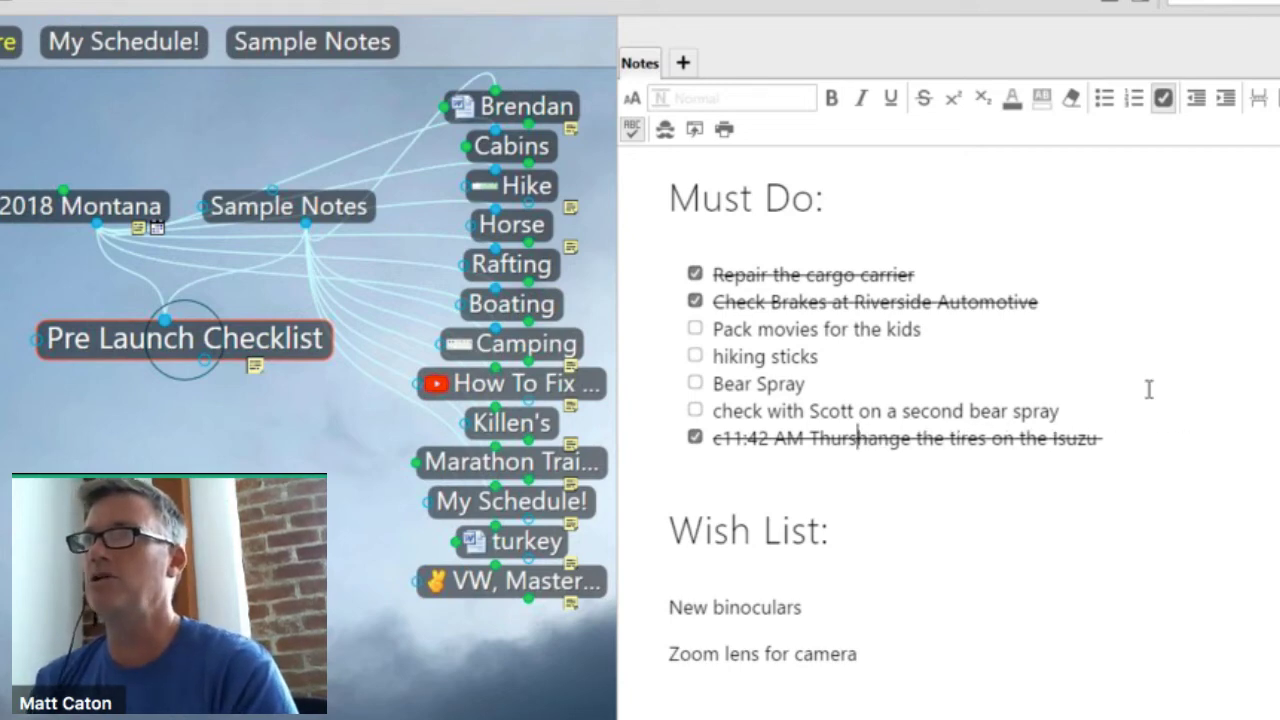
- Delete the misplaced date and time text from inside the "change the tires on the Isuzu" checklist item
key(BackSpace)
key(BackSpace)
key(BackSpace)
key(BackSpace)
key(BackSpace)
key(BackSpace)
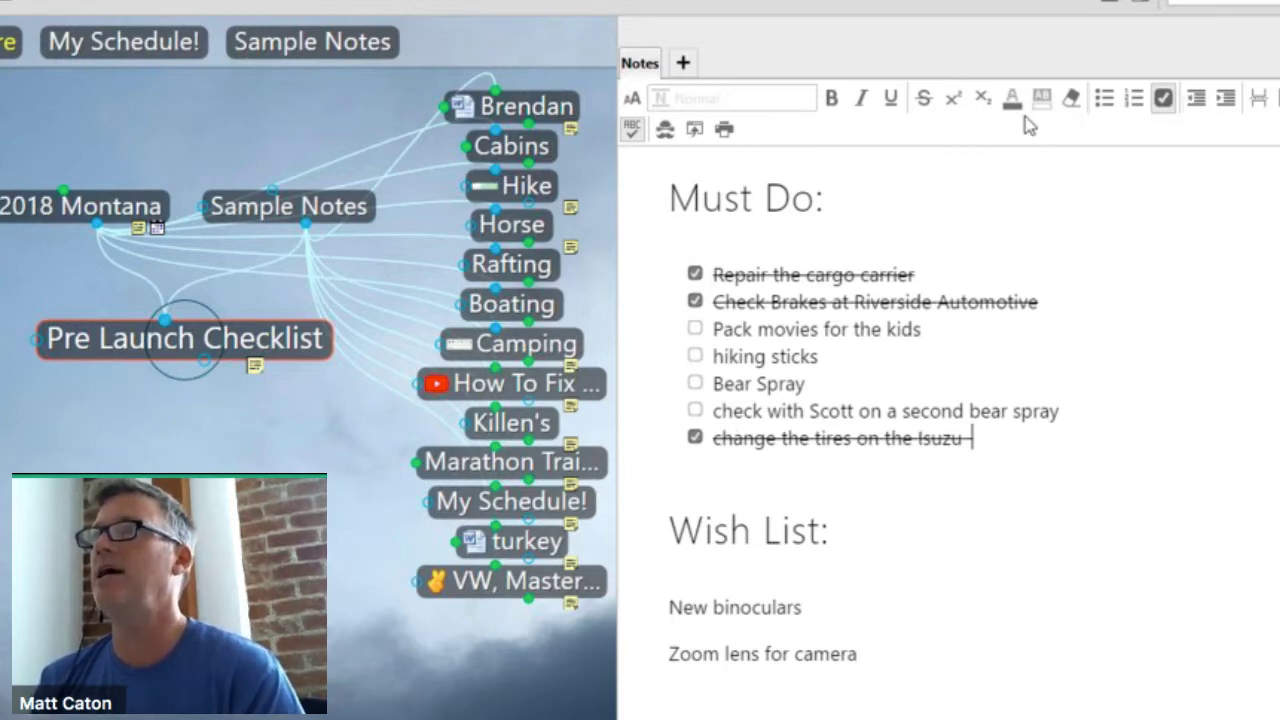
- Try inserting the current date and time after "change the tires on the Isuzu", and delete that stamp again
click(1277, 98)
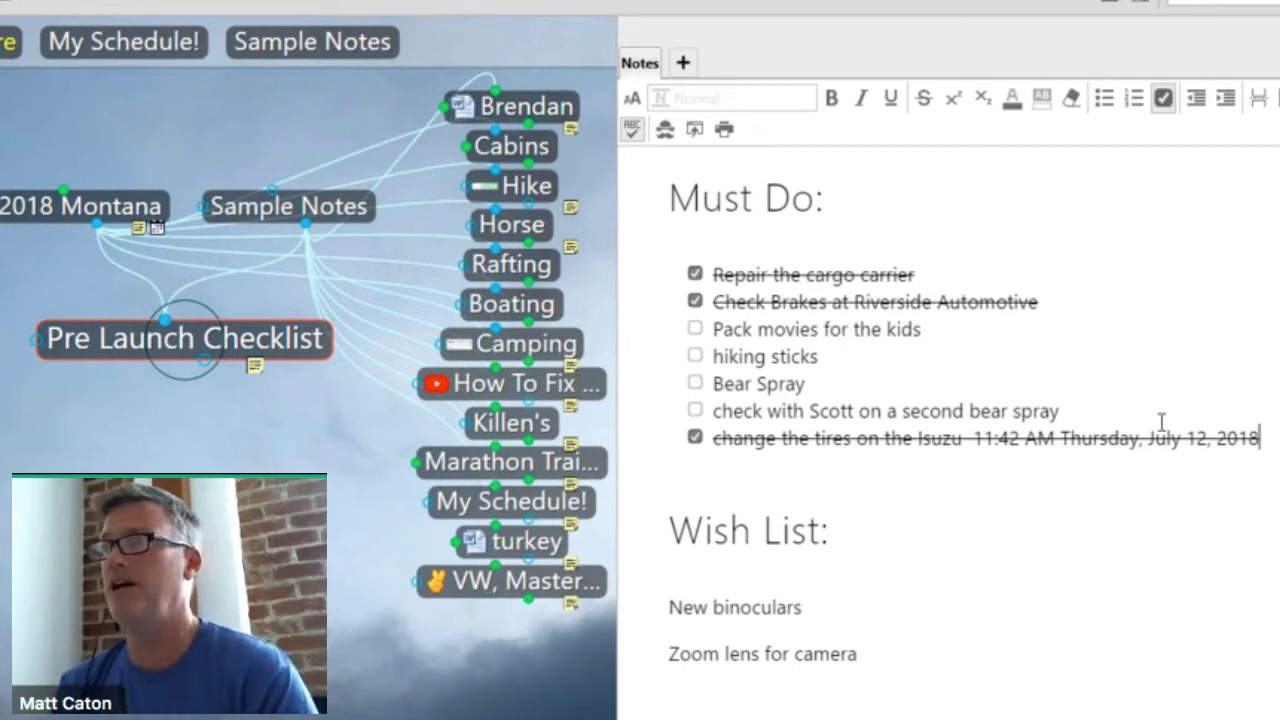
drag(988, 440, 966, 447)
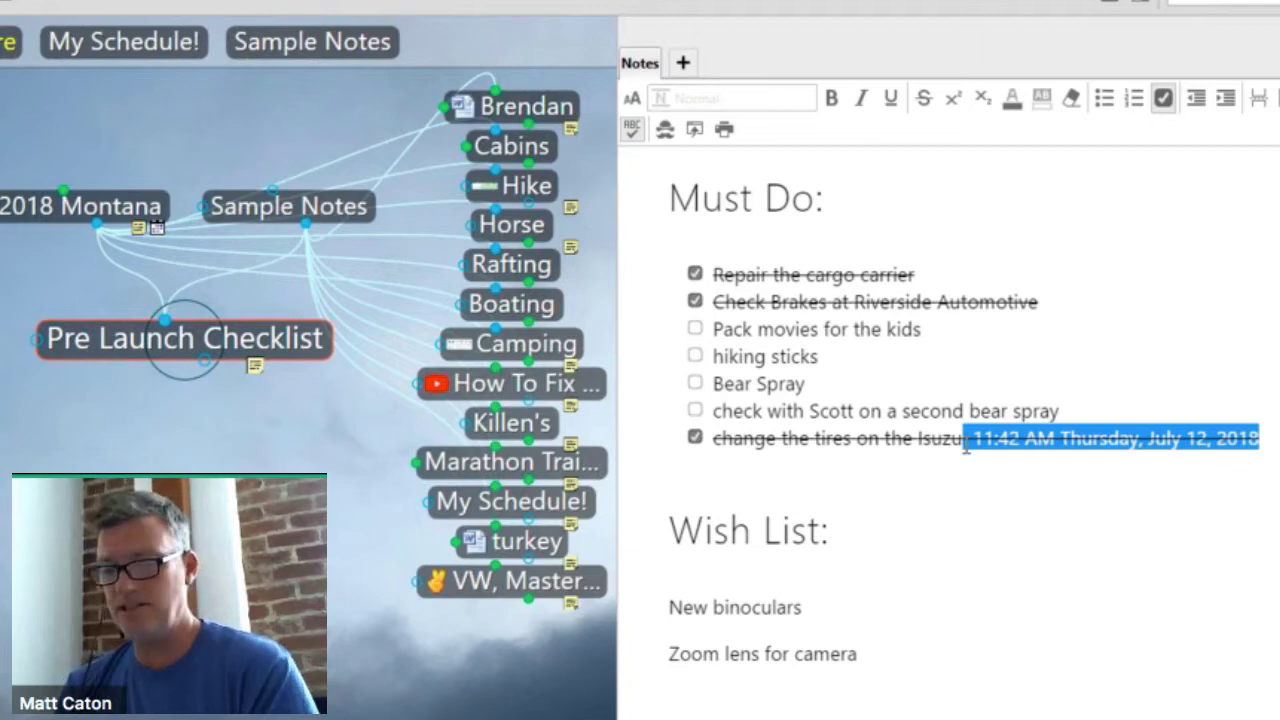
key(BackSpace)
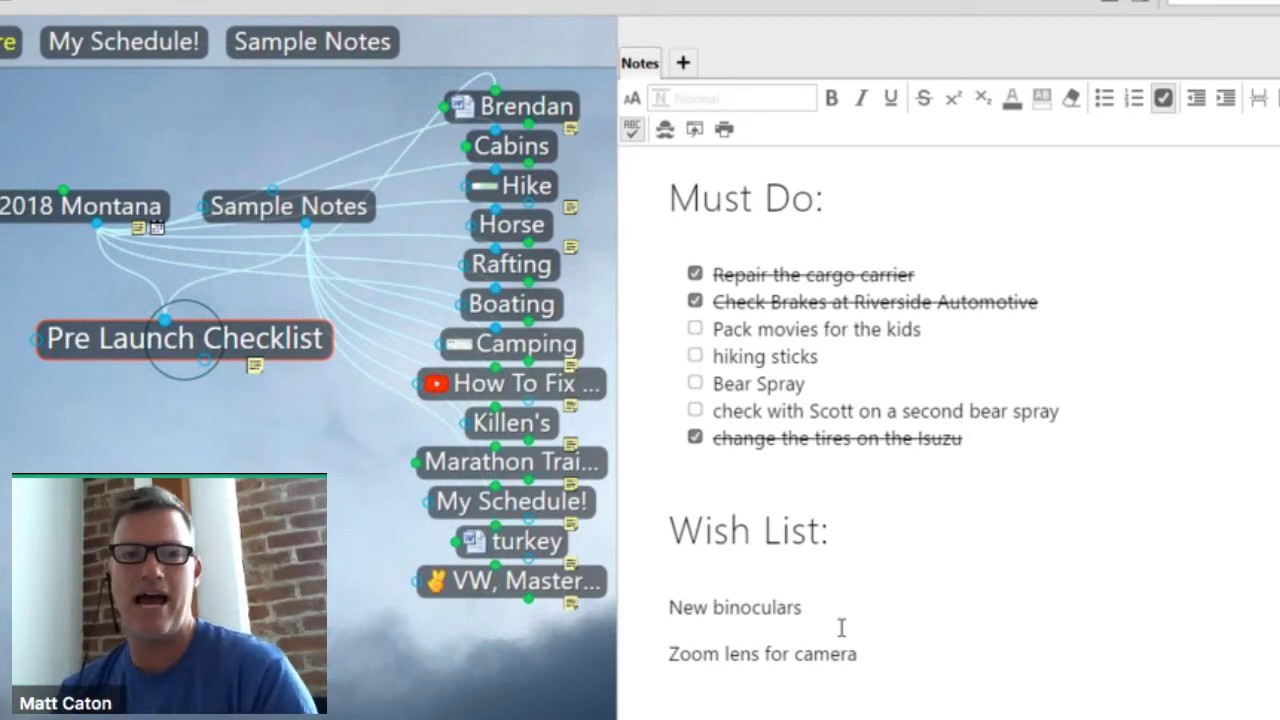
- Uncheck the "Check Brakes at Riverside Automotive" item in the Must Do checklist
click(912, 661)
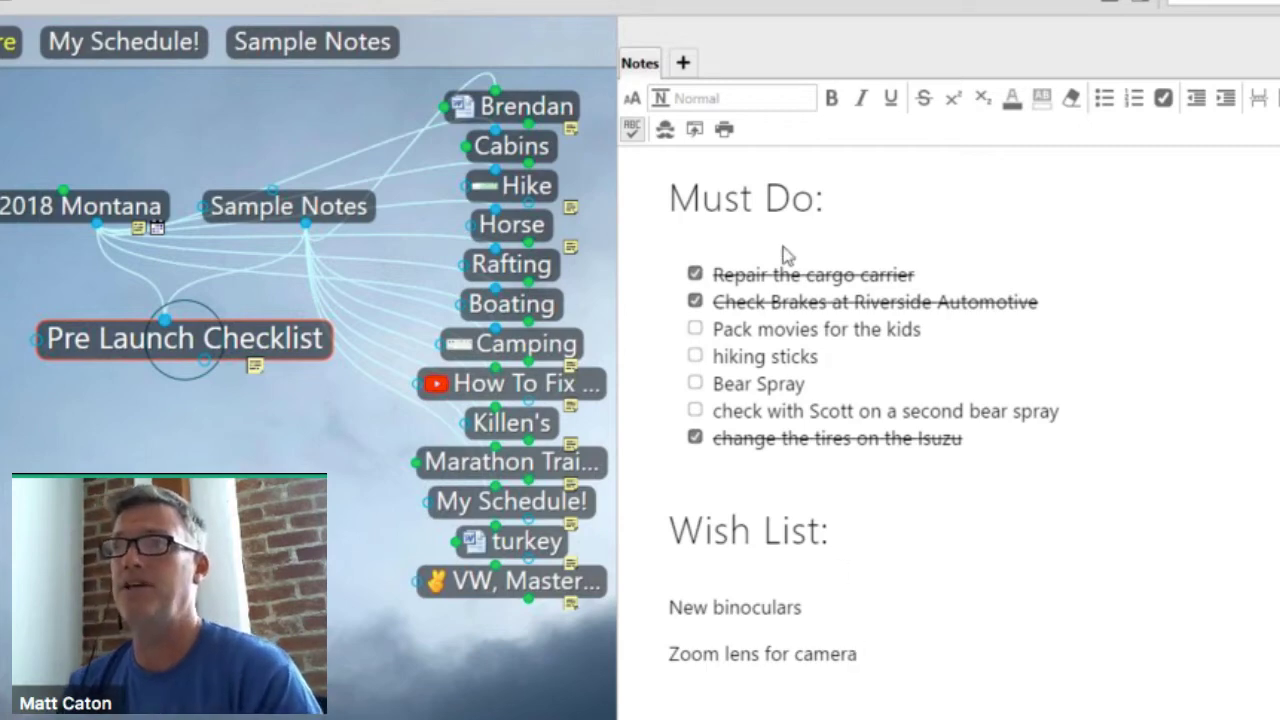
click(695, 301)
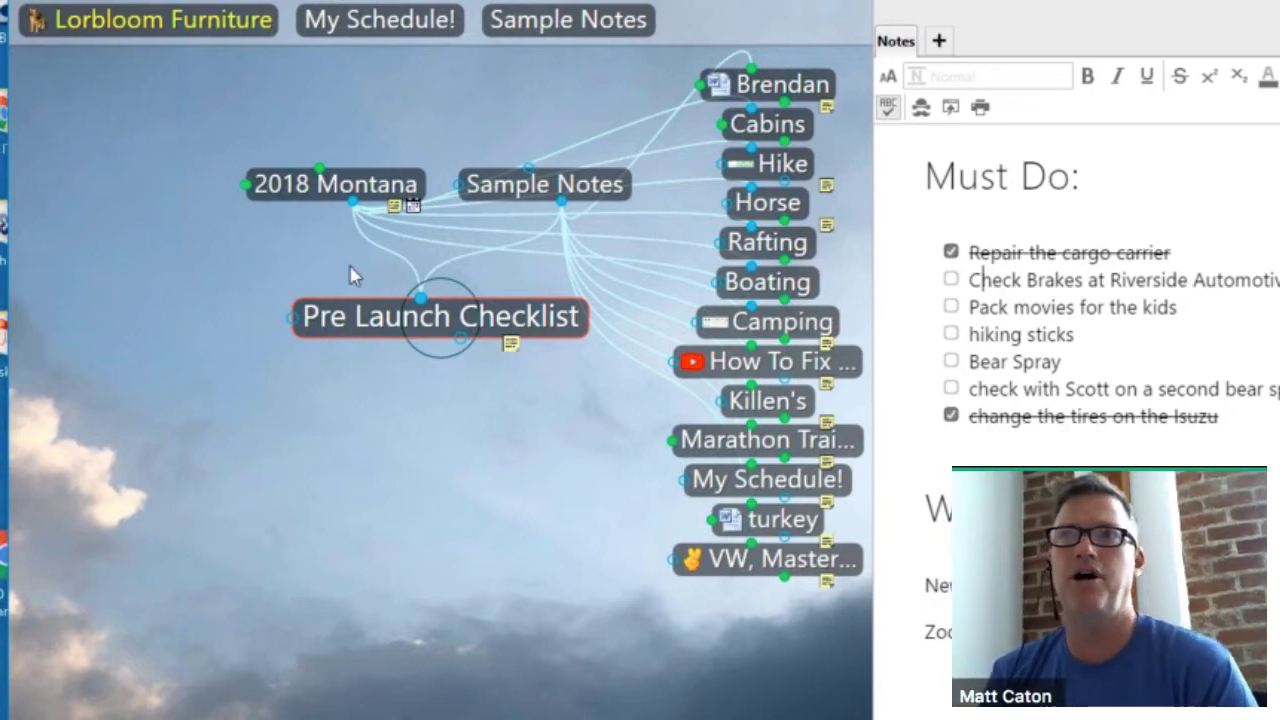
- Link the existing Riverside Automotive thought to Pre Launch Checklist as a jump thought, and view its note before returning to the checklist
drag(277, 326, 193, 318)
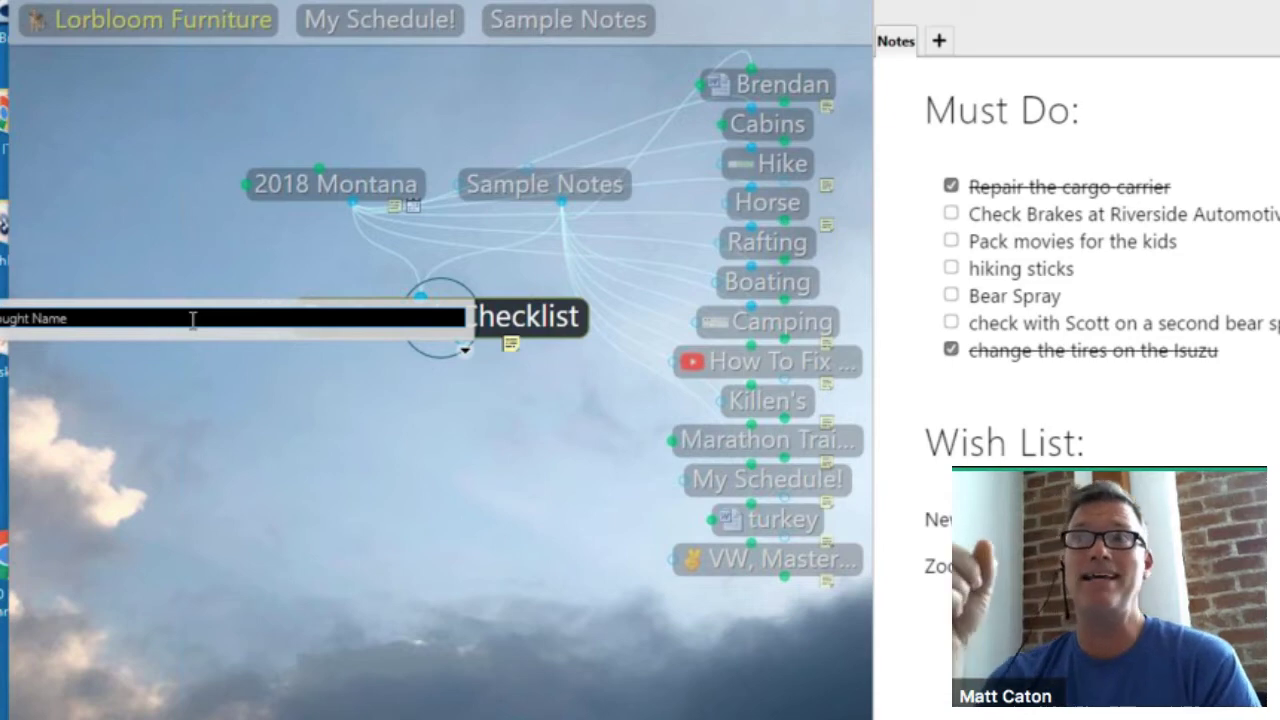
text(river)
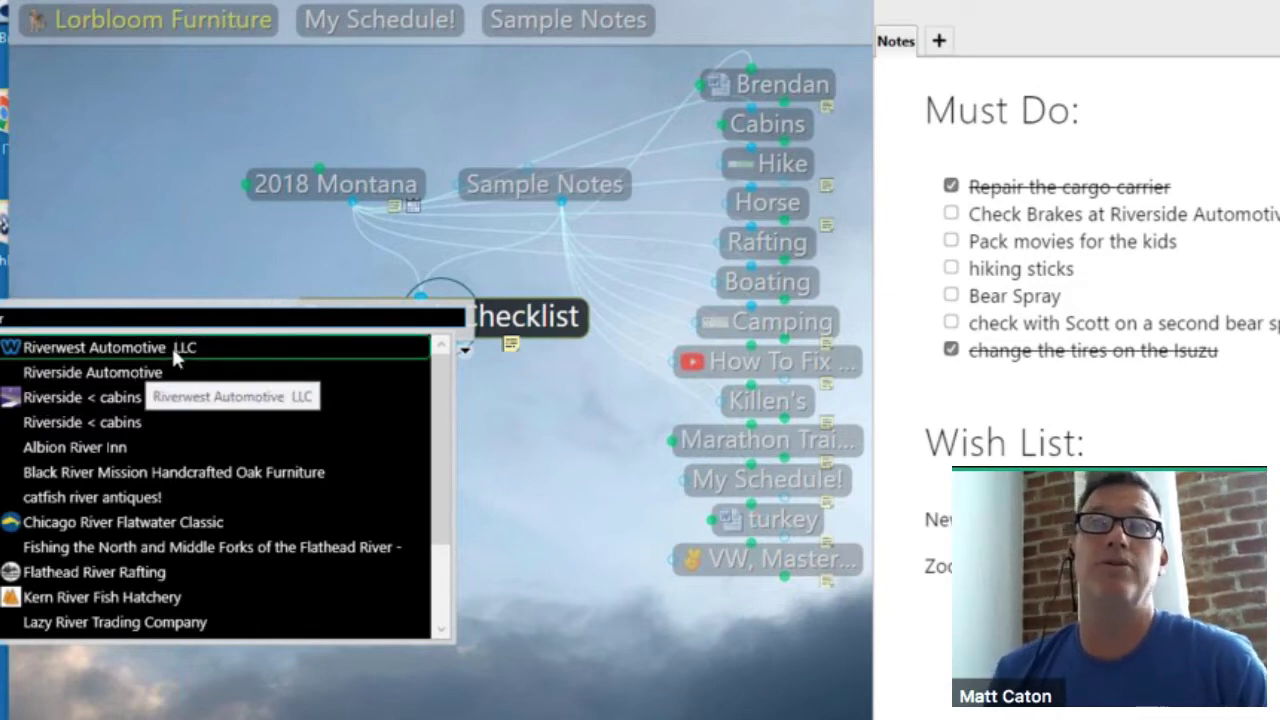
click(90, 372)
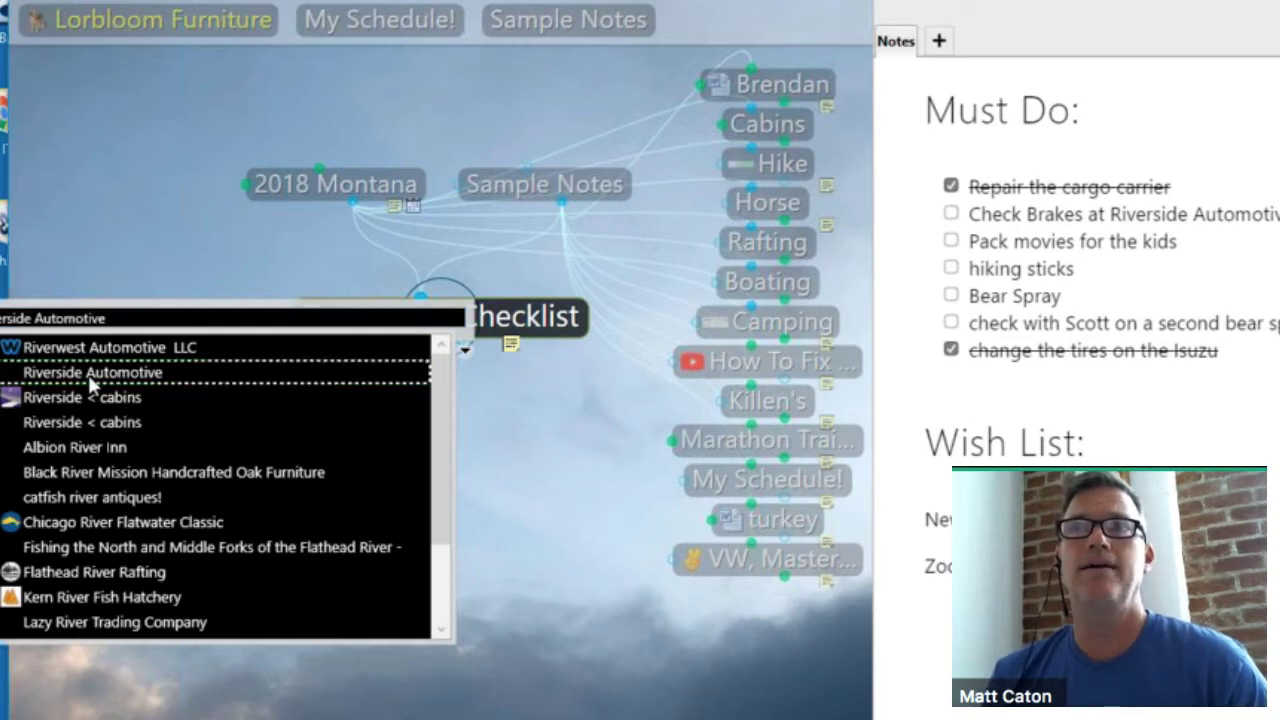
key(Return)
click(127, 327)
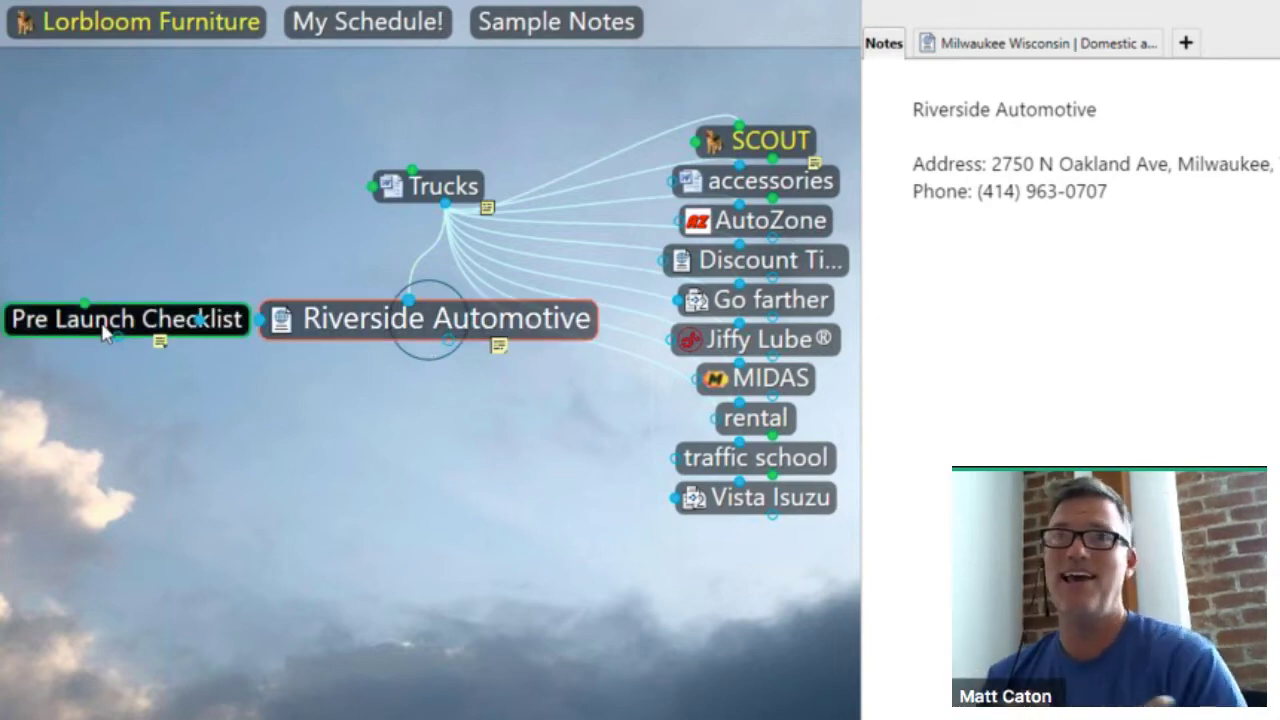
click(105, 333)
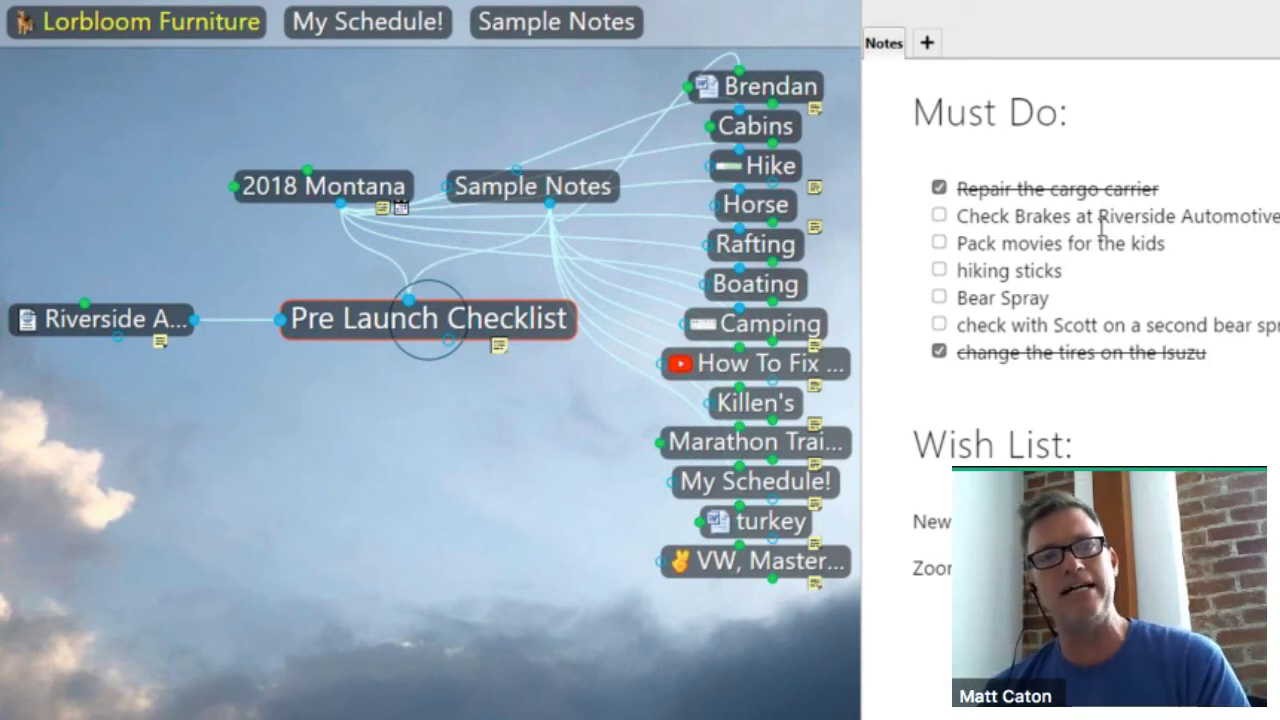
- Unlink the Riverside Automotive thought from Pre Launch Checklist
right_click(240, 333)
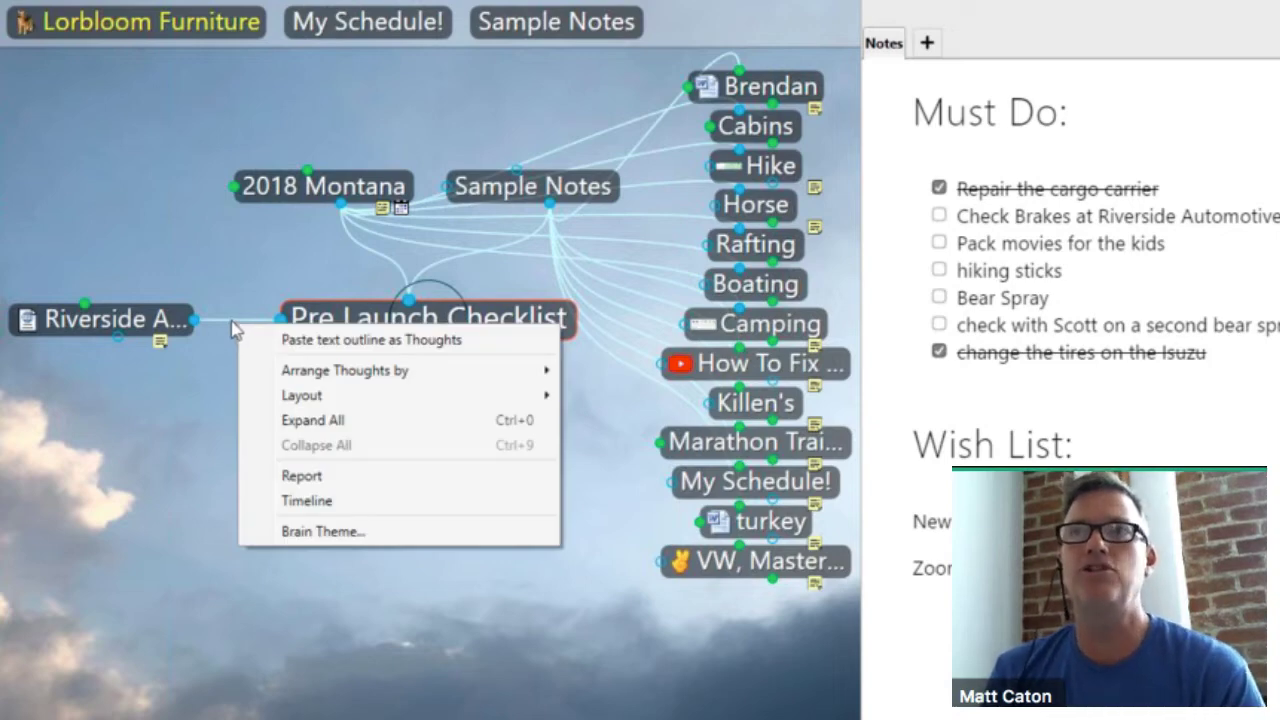
click(234, 330)
right_click(234, 330)
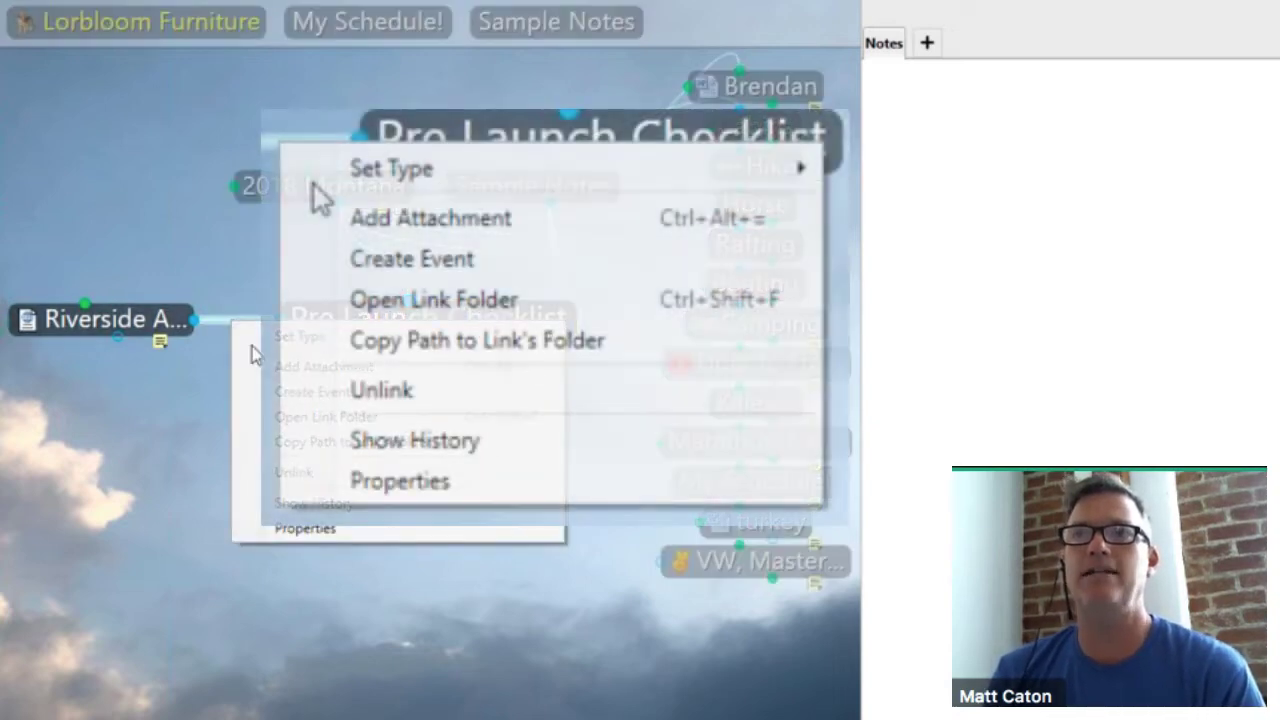
click(297, 470)
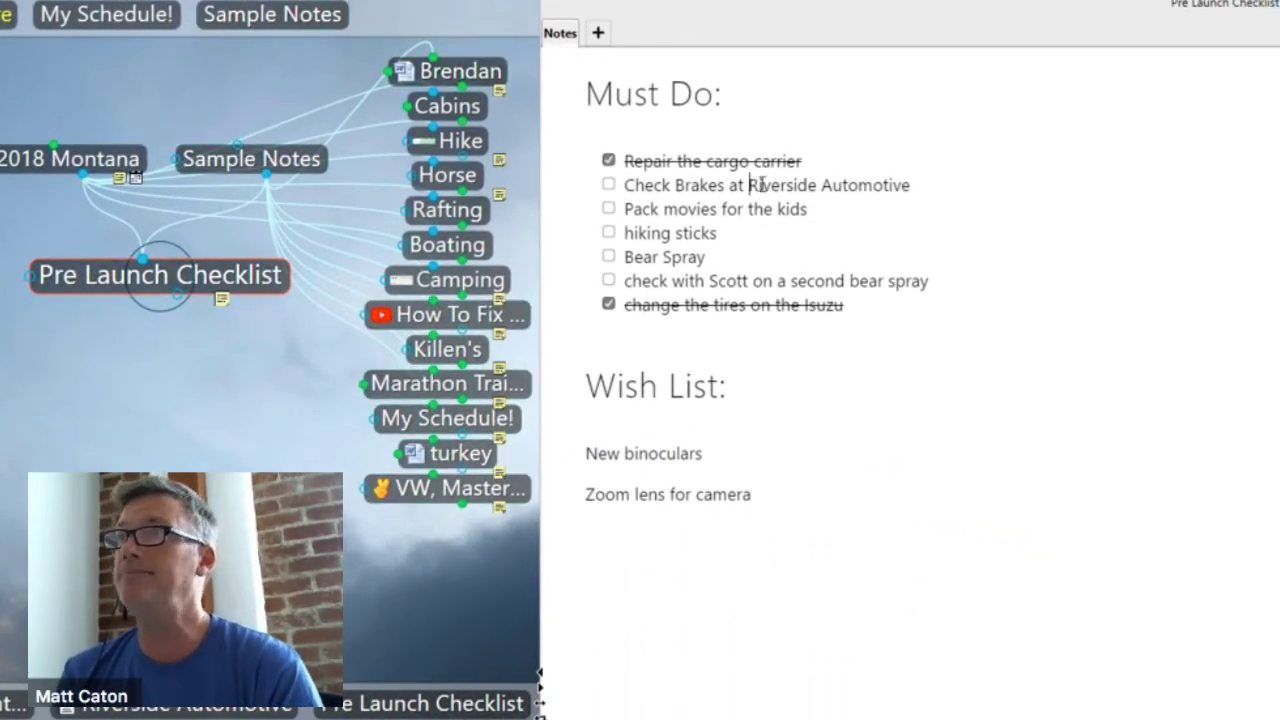
- Turn "Riverside Automotive" in the brakes item into a thought link and test it, returning to Pre Launch Checklist
drag(752, 185, 912, 188)
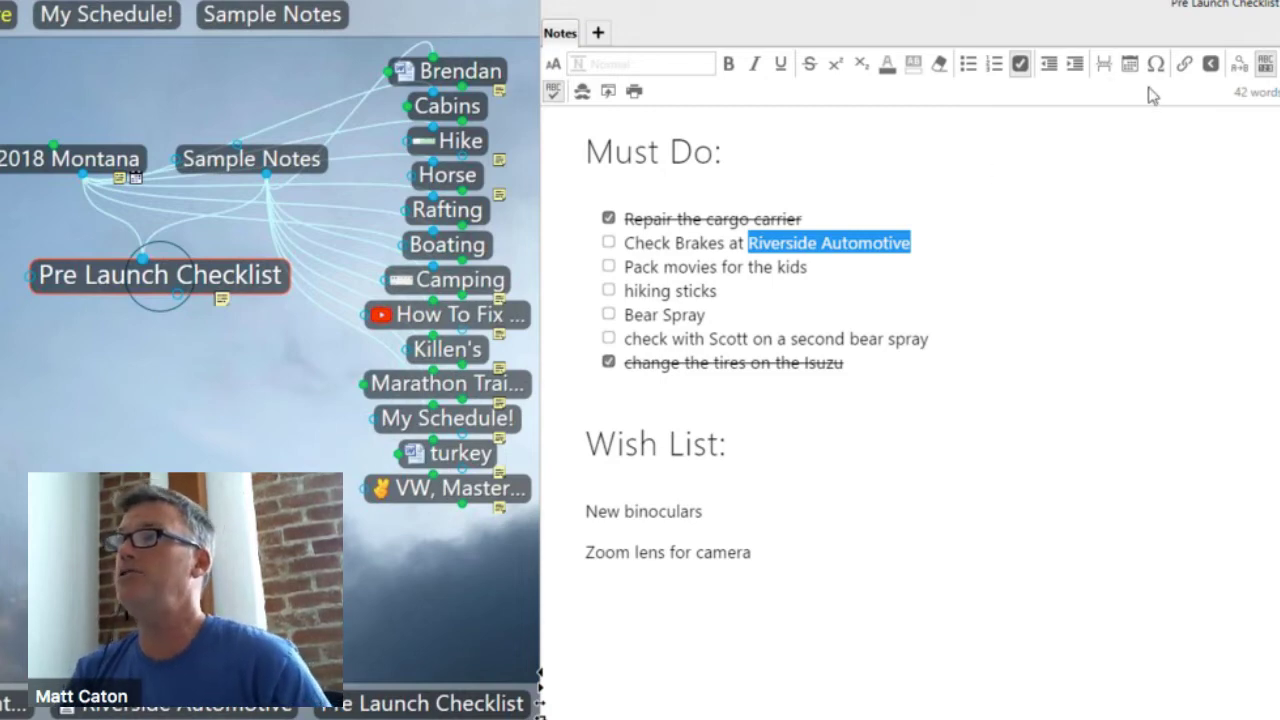
click(1211, 65)
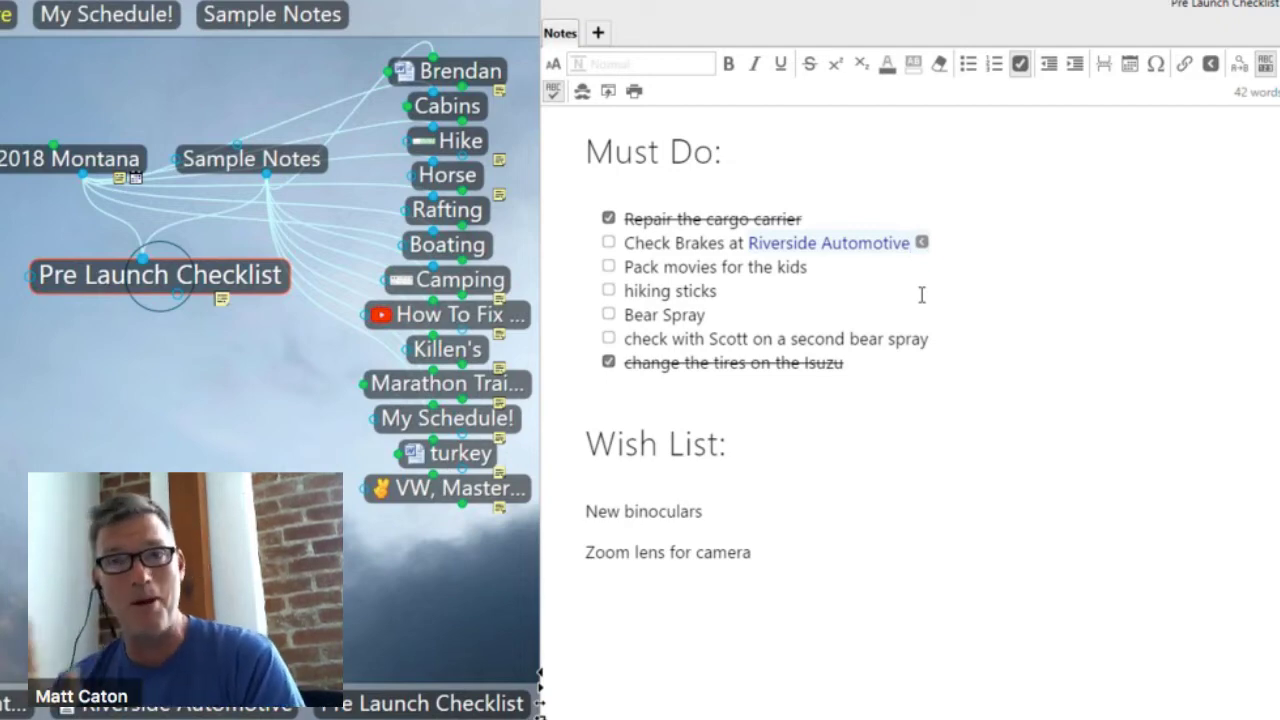
click(921, 242)
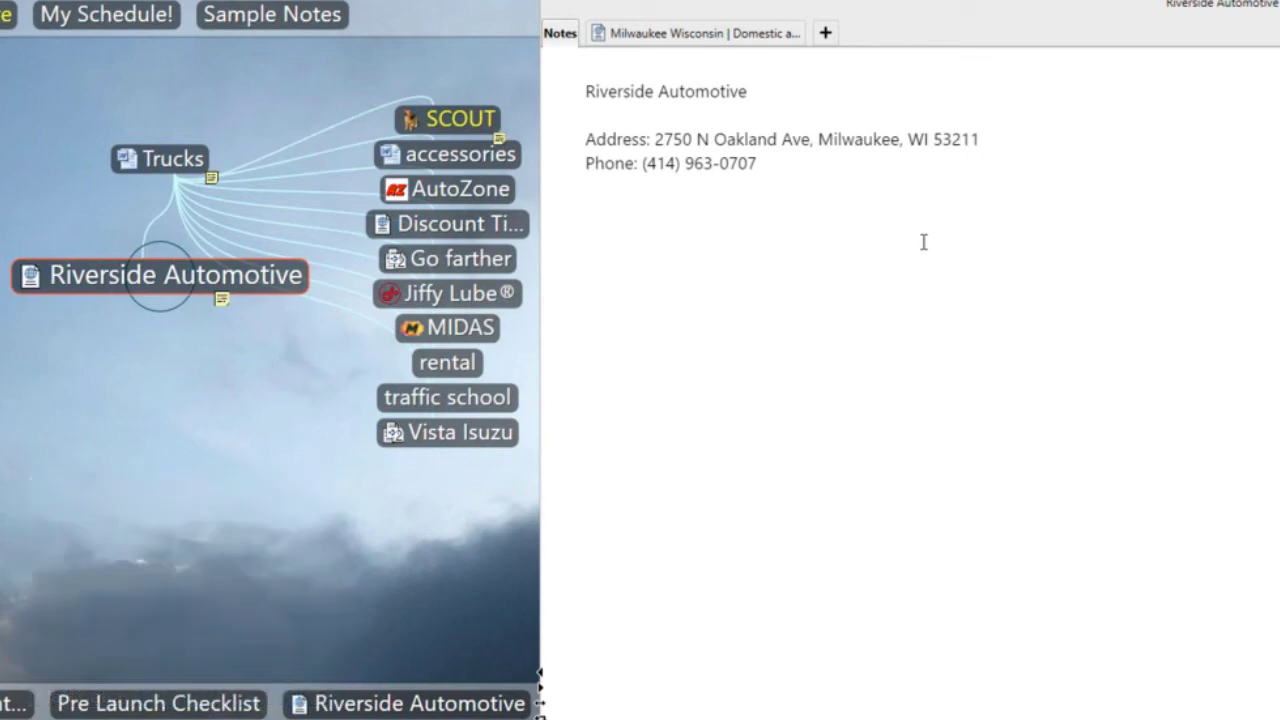
click(132, 704)
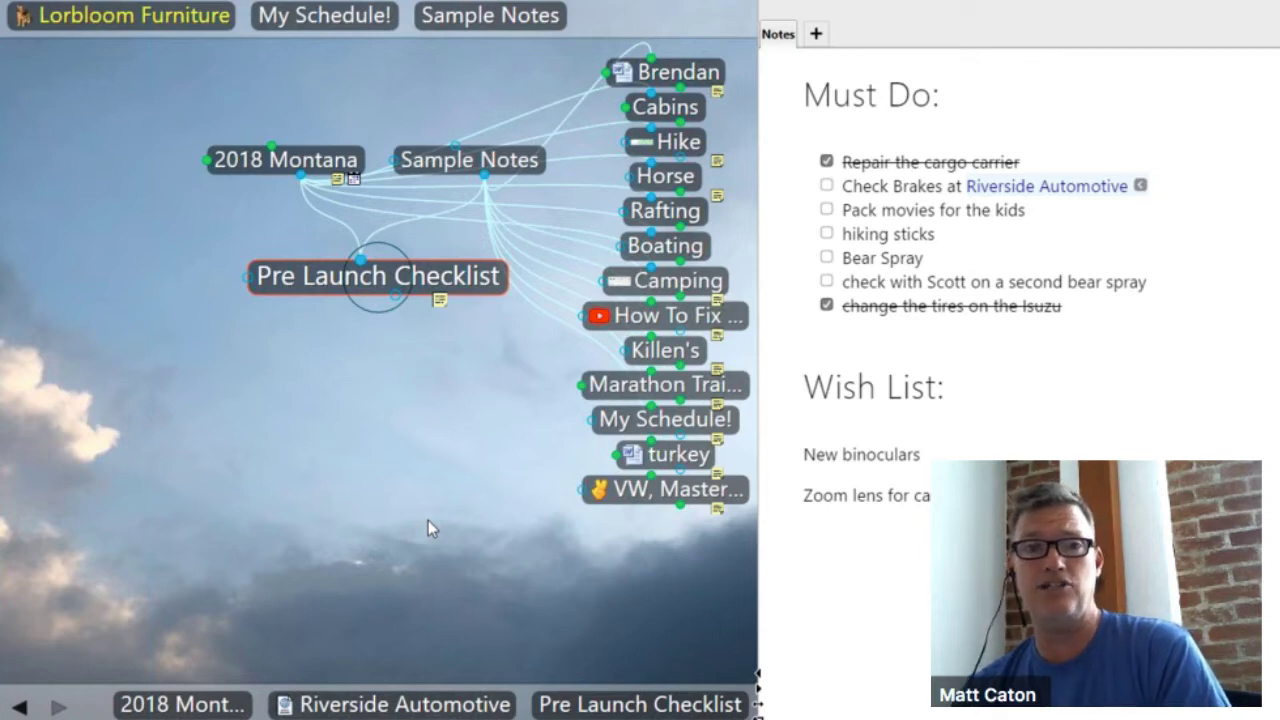
- Open the Brain Theme settings and set the notes style to Classic
right_click(122, 397)
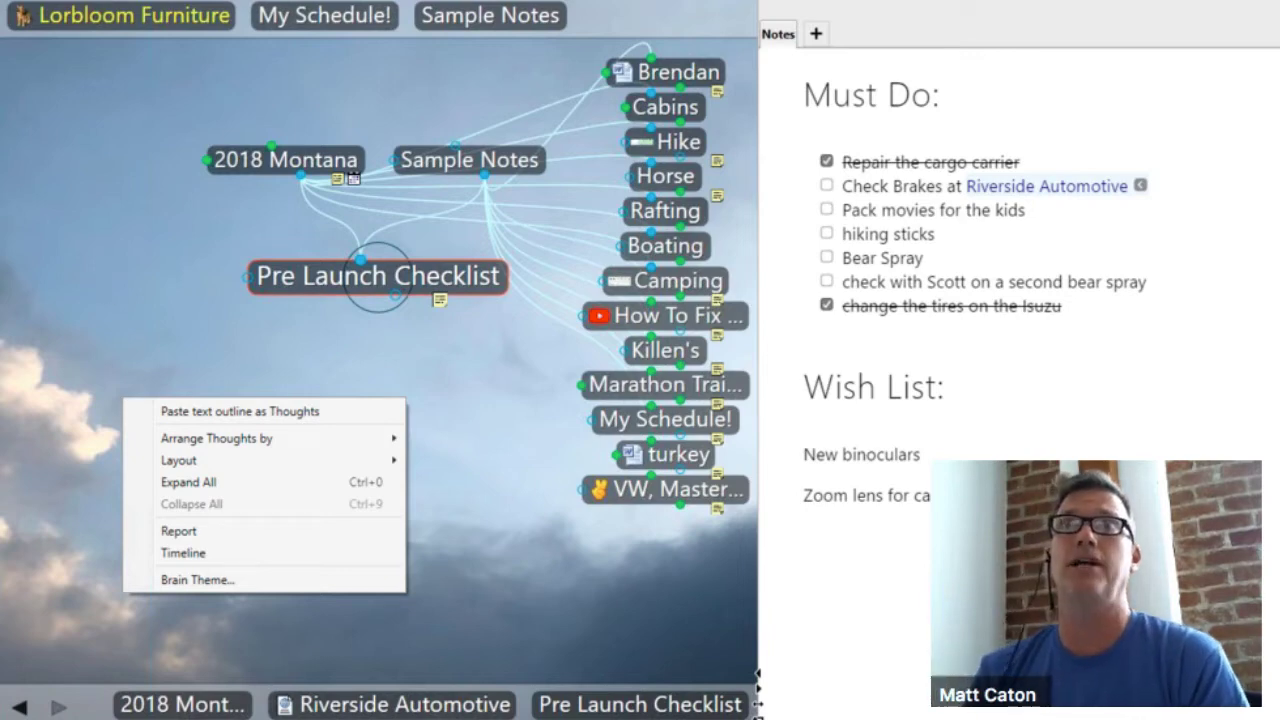
click(190, 0)
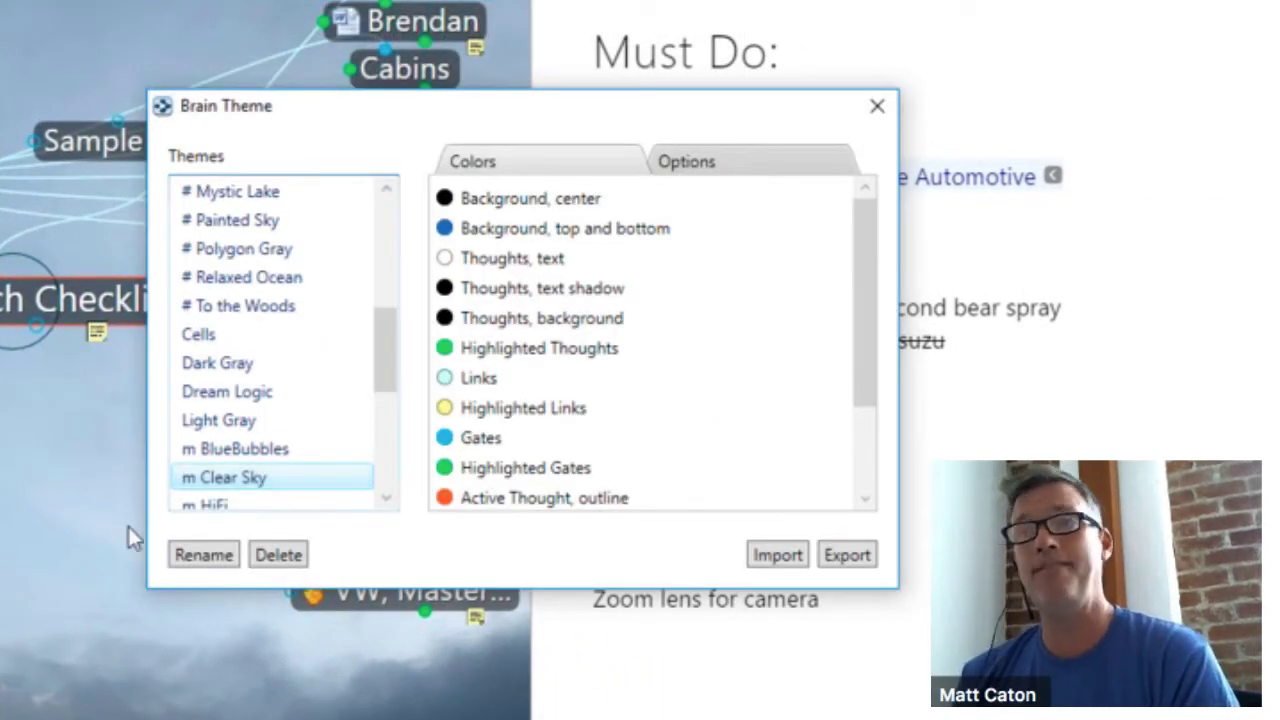
drag(384, 317, 332, 205)
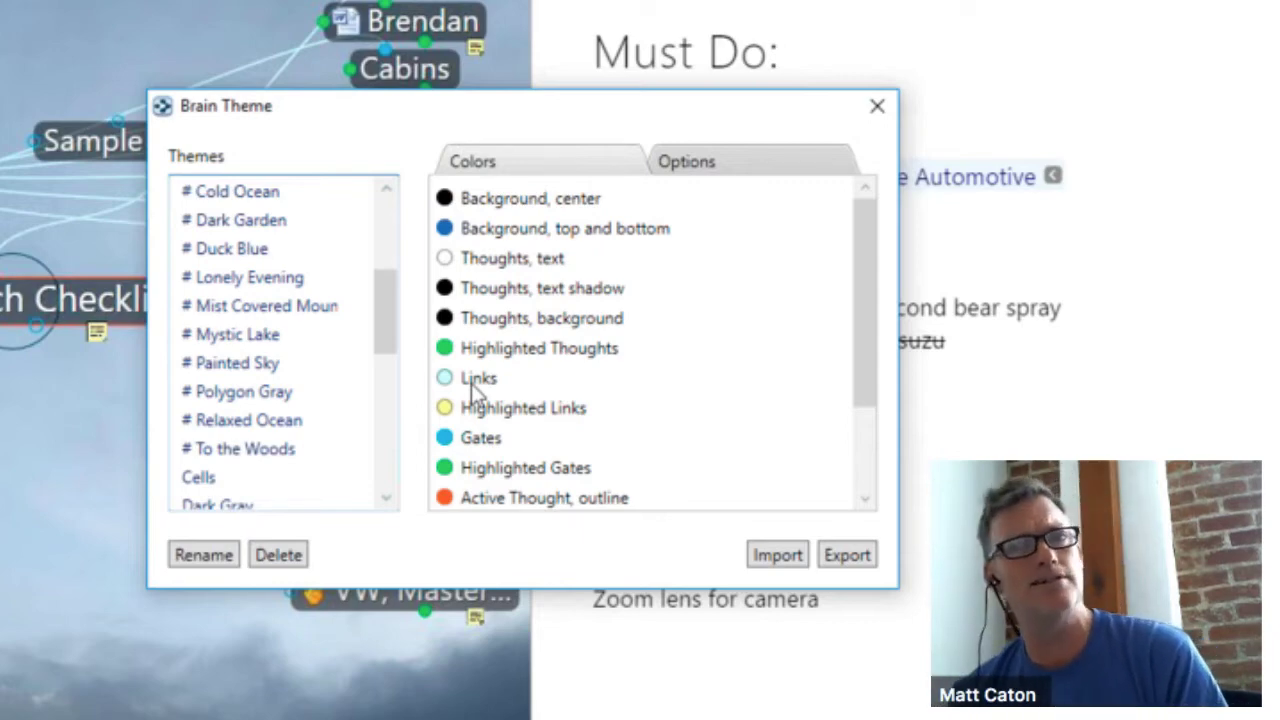
click(760, 168)
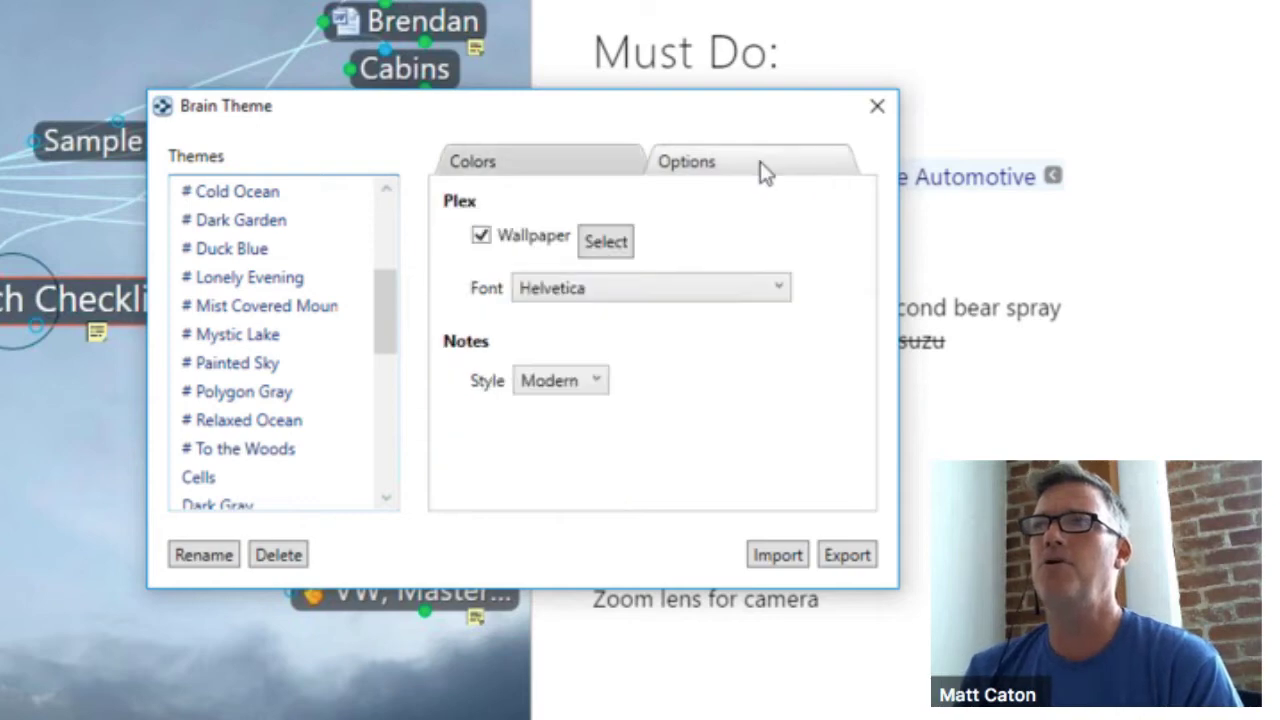
click(598, 390)
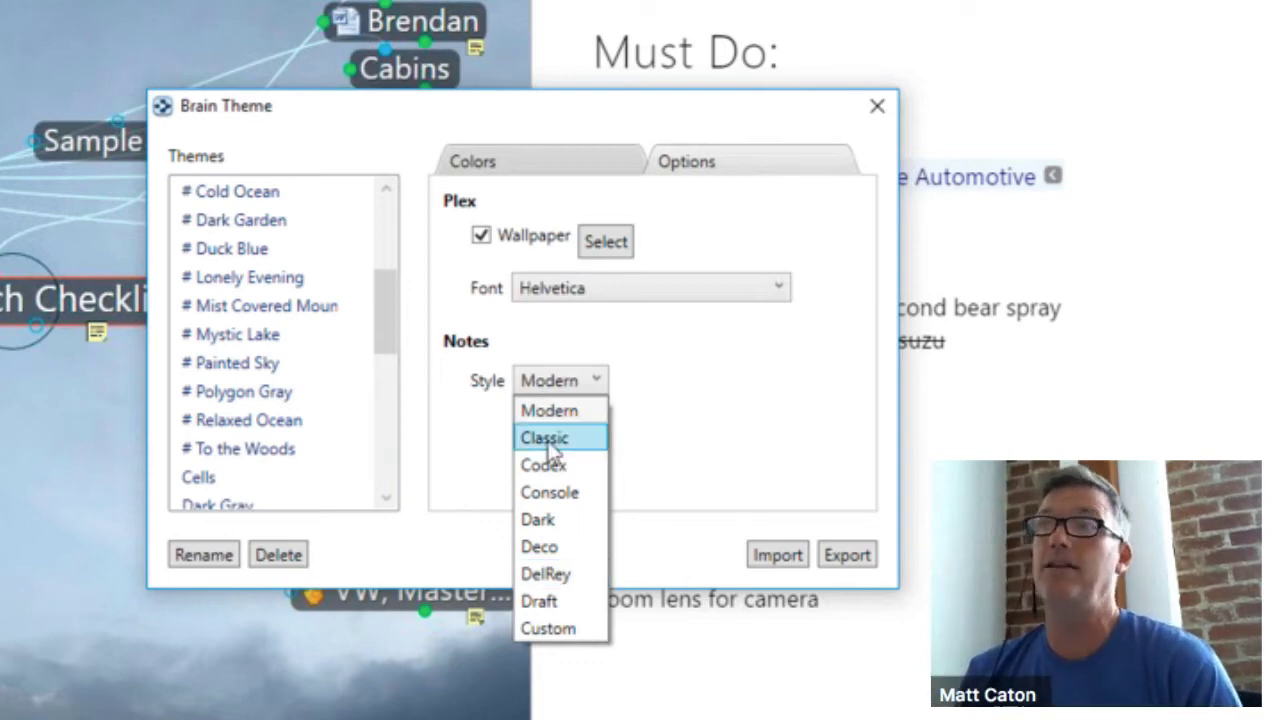
click(646, 129)
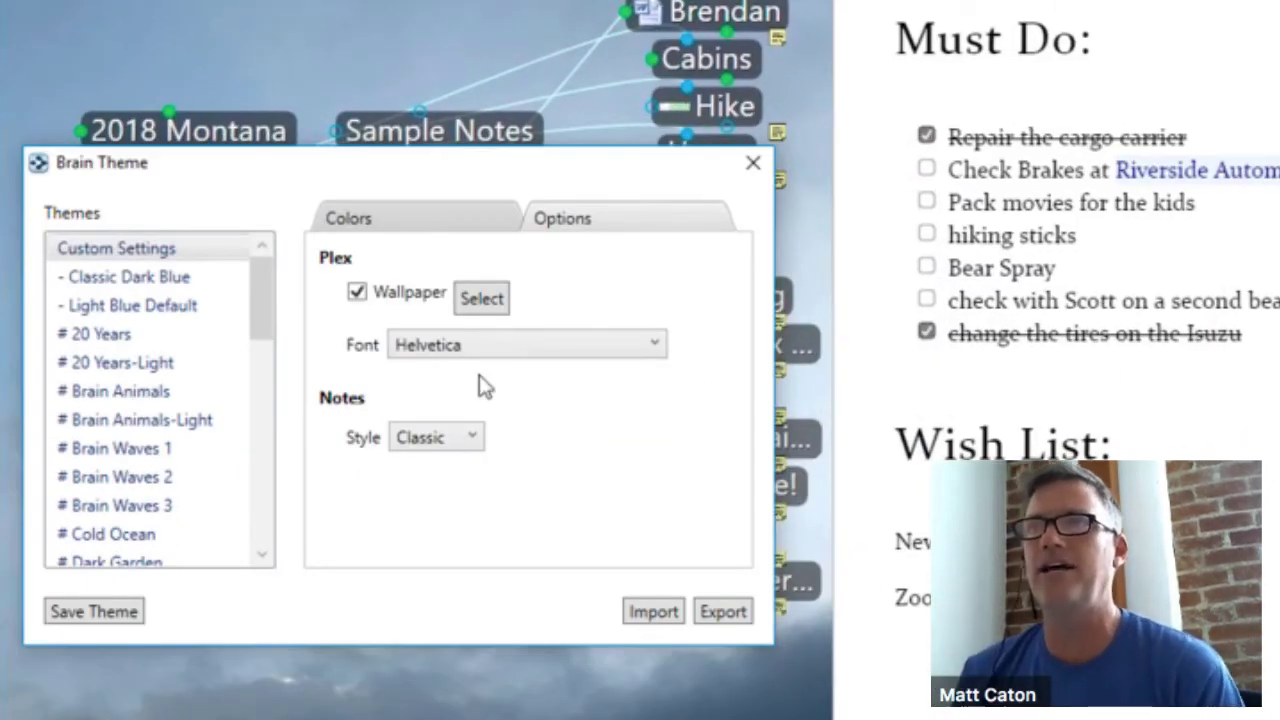
- Change the notes style to Dark and close the Brain Theme settings
click(625, 347)
click(625, 347)
click(465, 437)
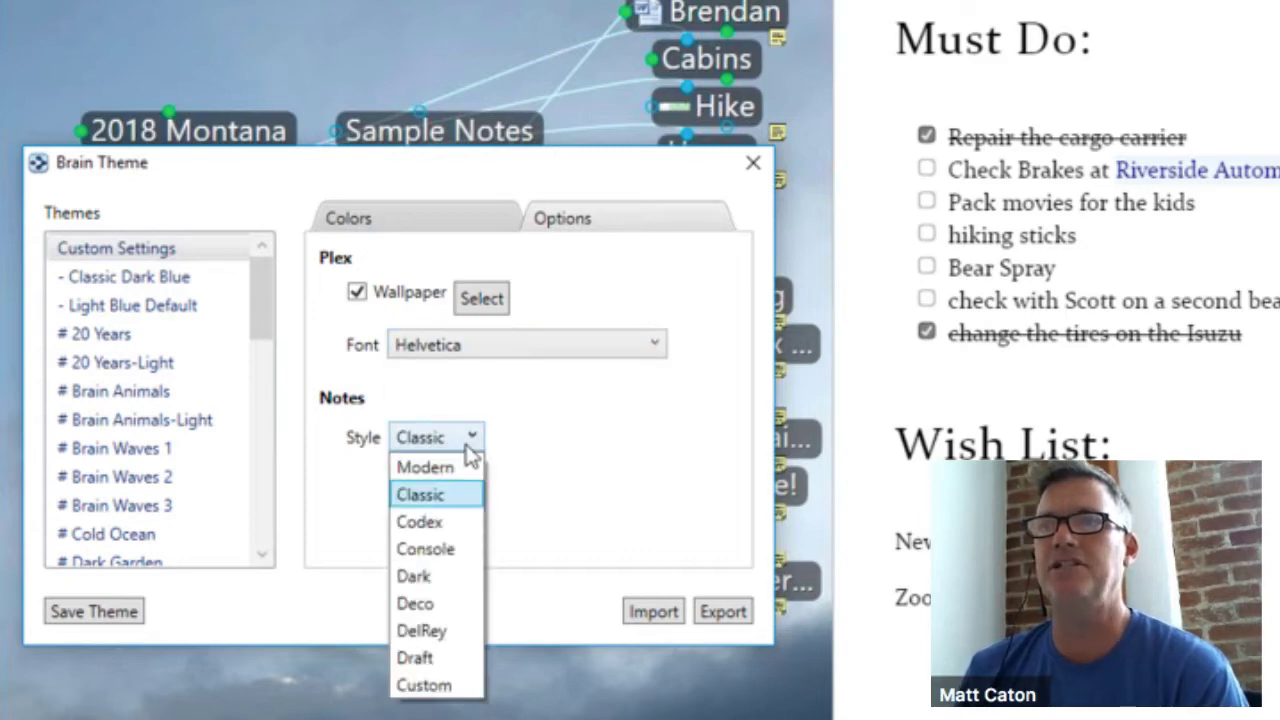
click(441, 576)
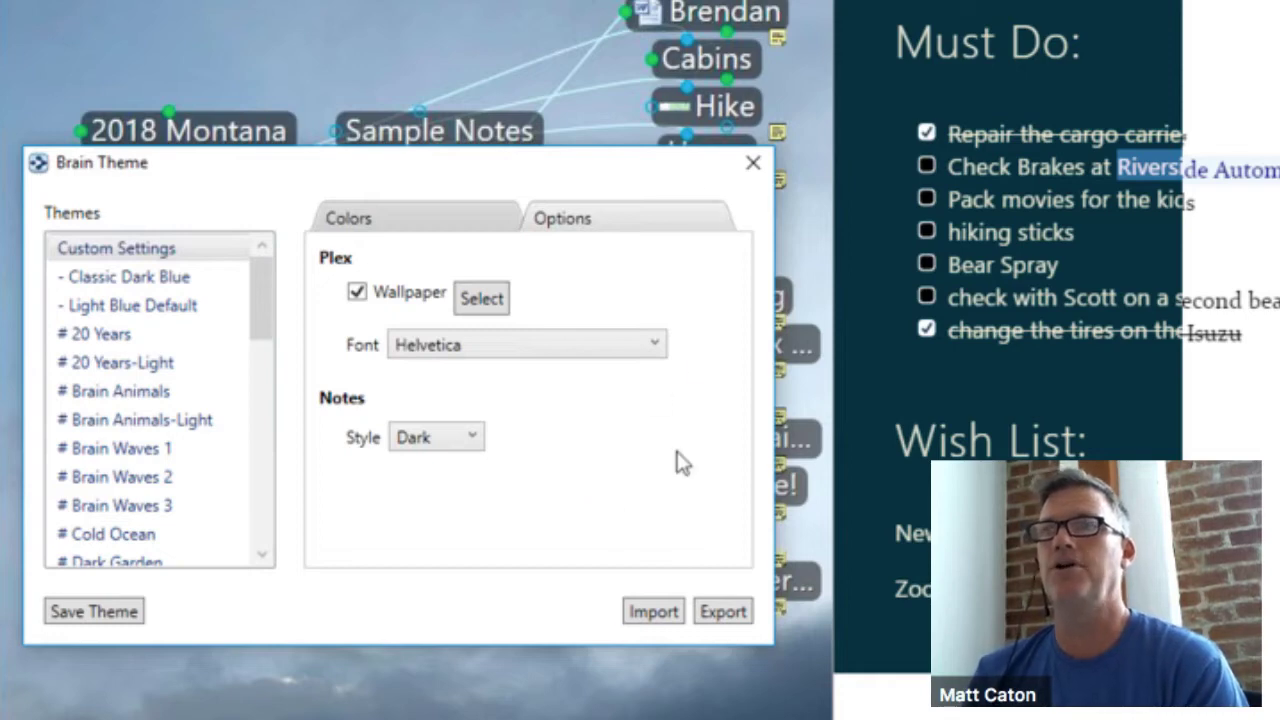
click(754, 166)
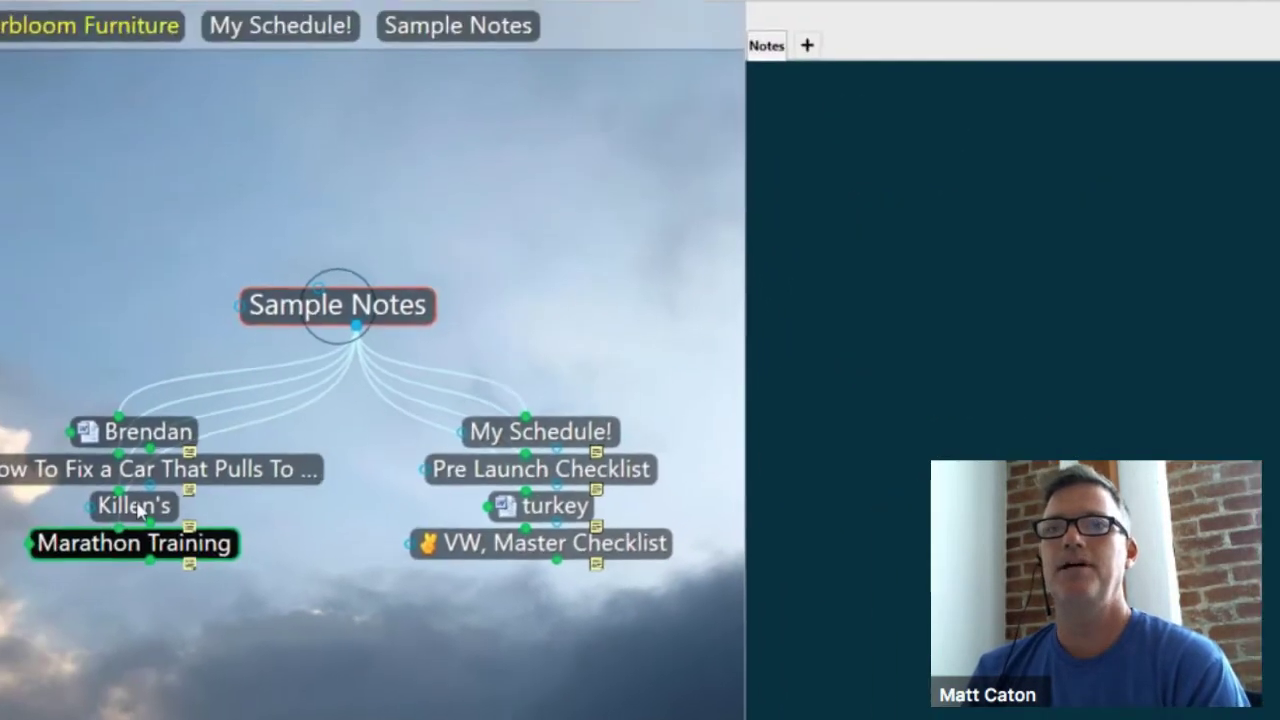
- Reopen the Pre Launch Checklist thought and switch the notes style to Draft
click(512, 458)
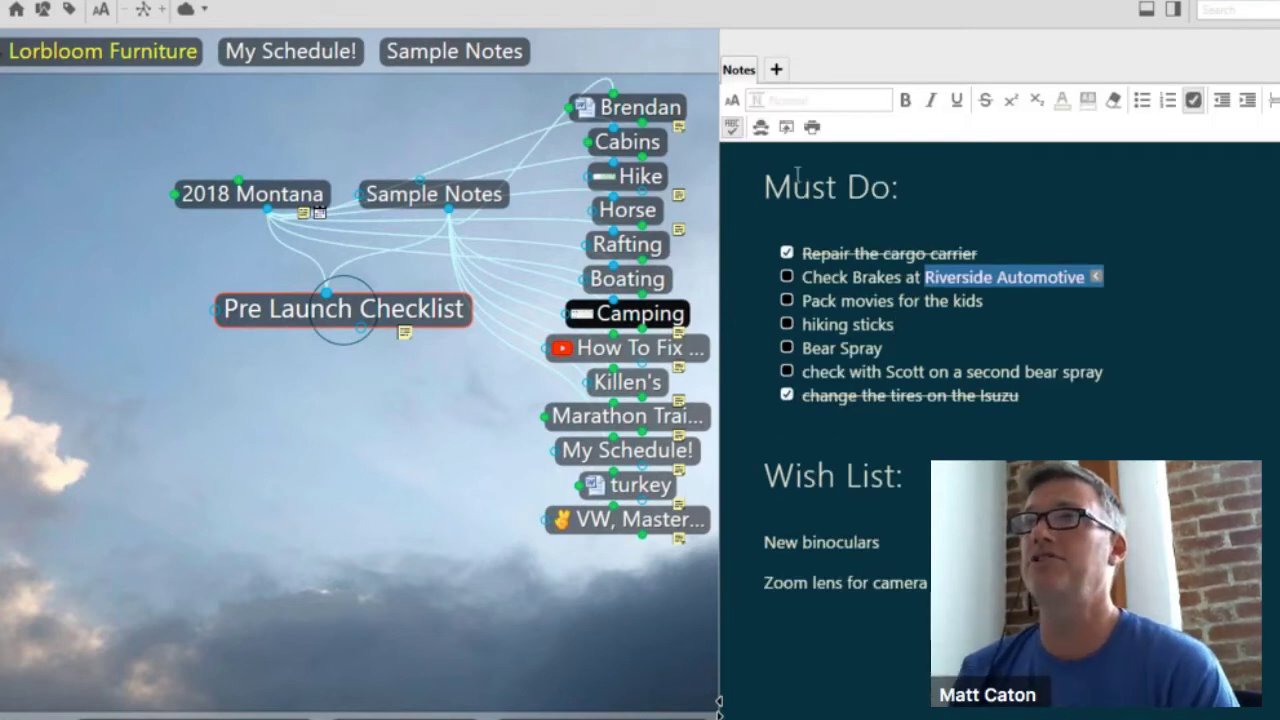
click(761, 128)
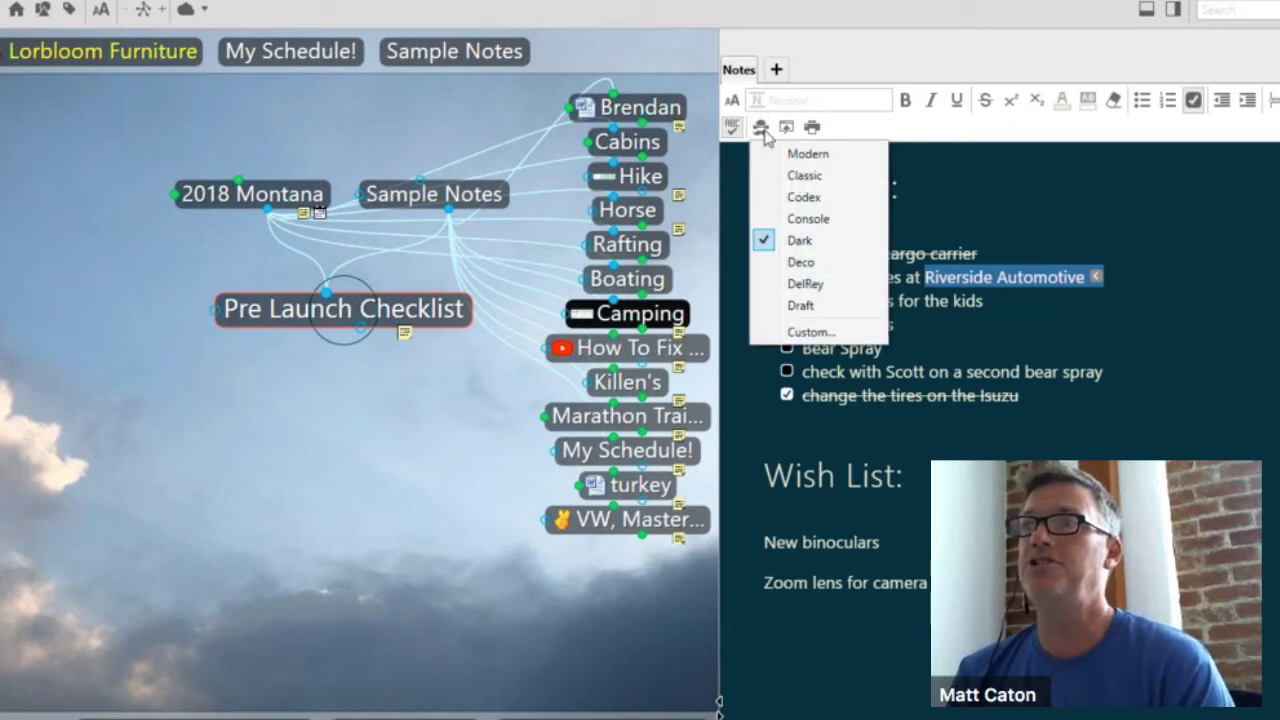
click(801, 305)
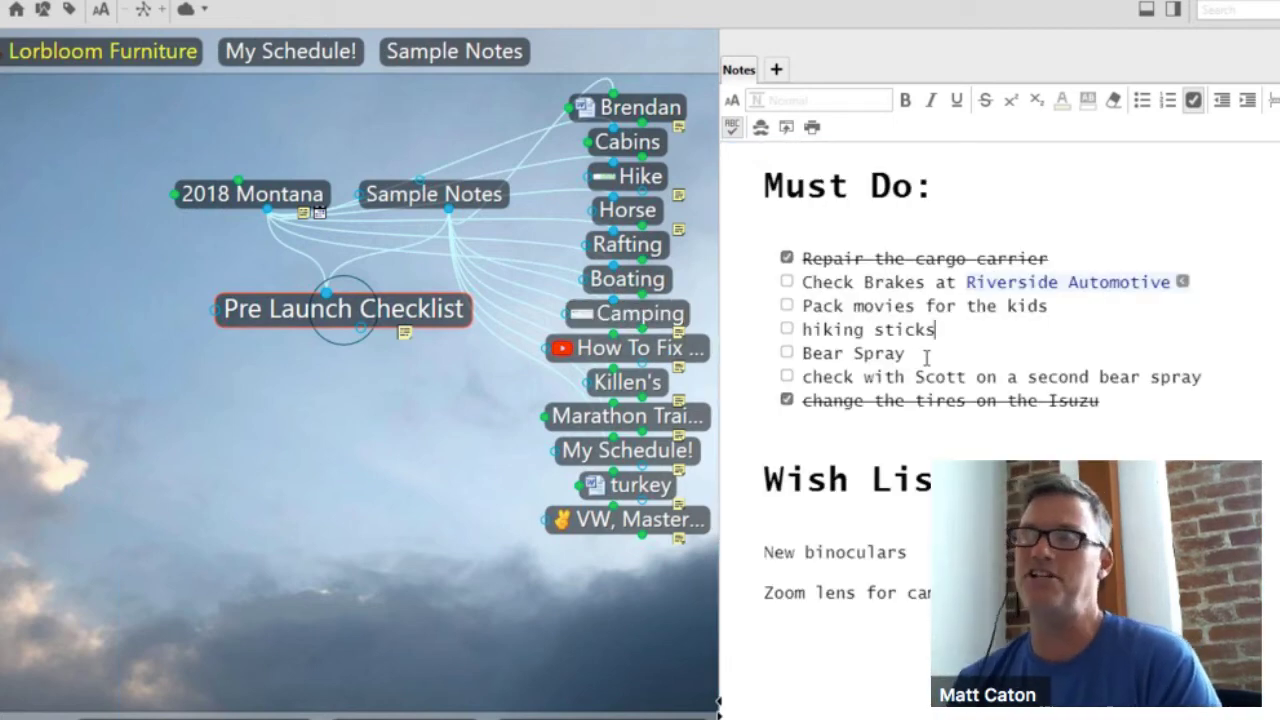
- Switch the notes to the Custom style and set the notes font to Magneto
click(760, 127)
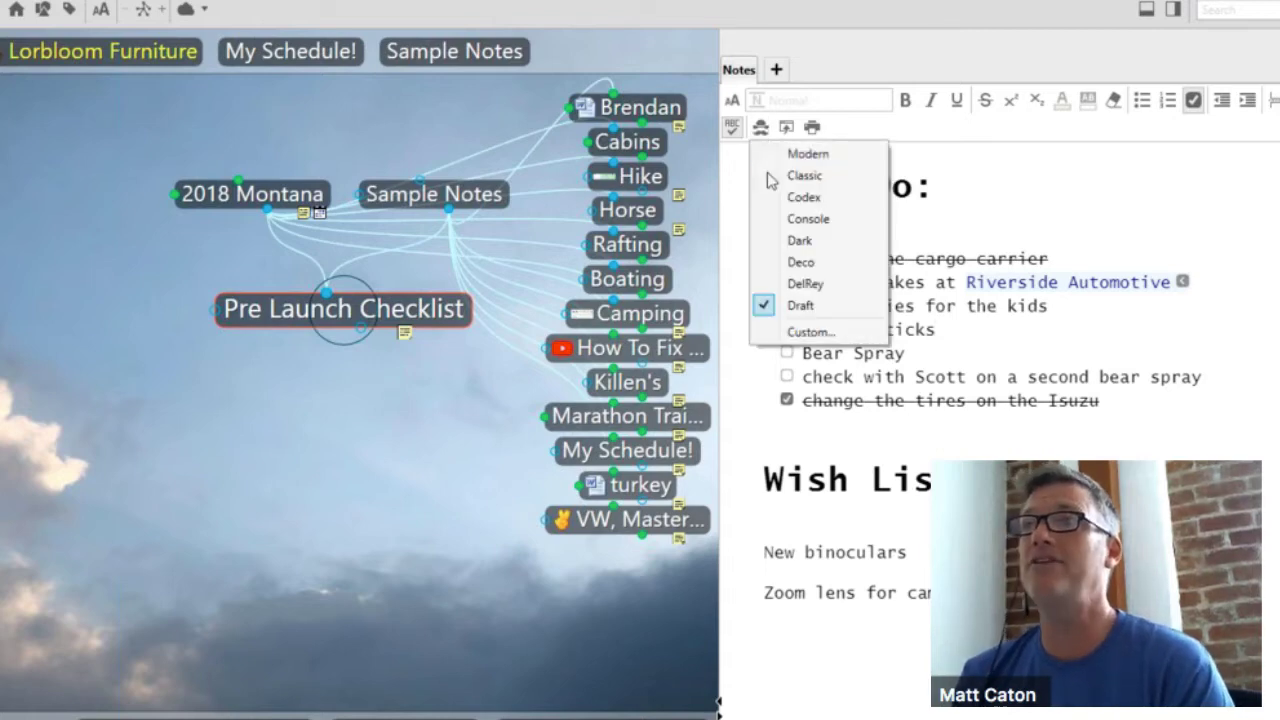
click(812, 333)
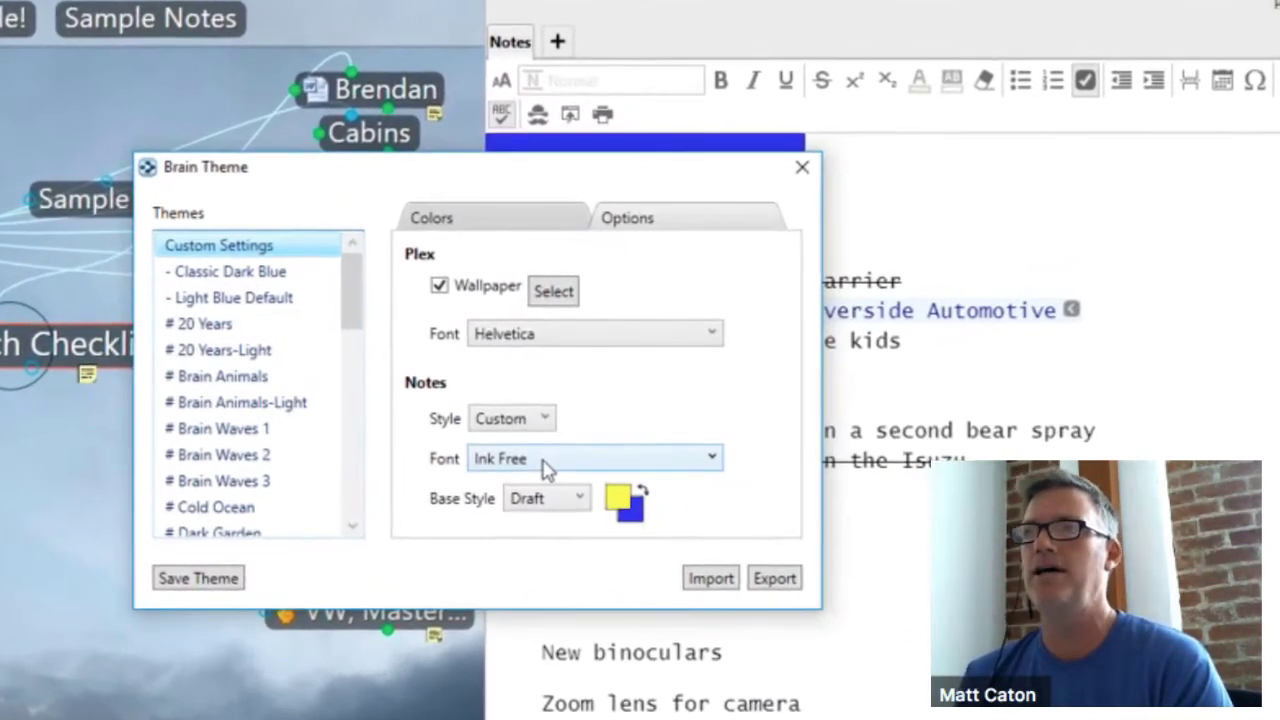
click(765, 407)
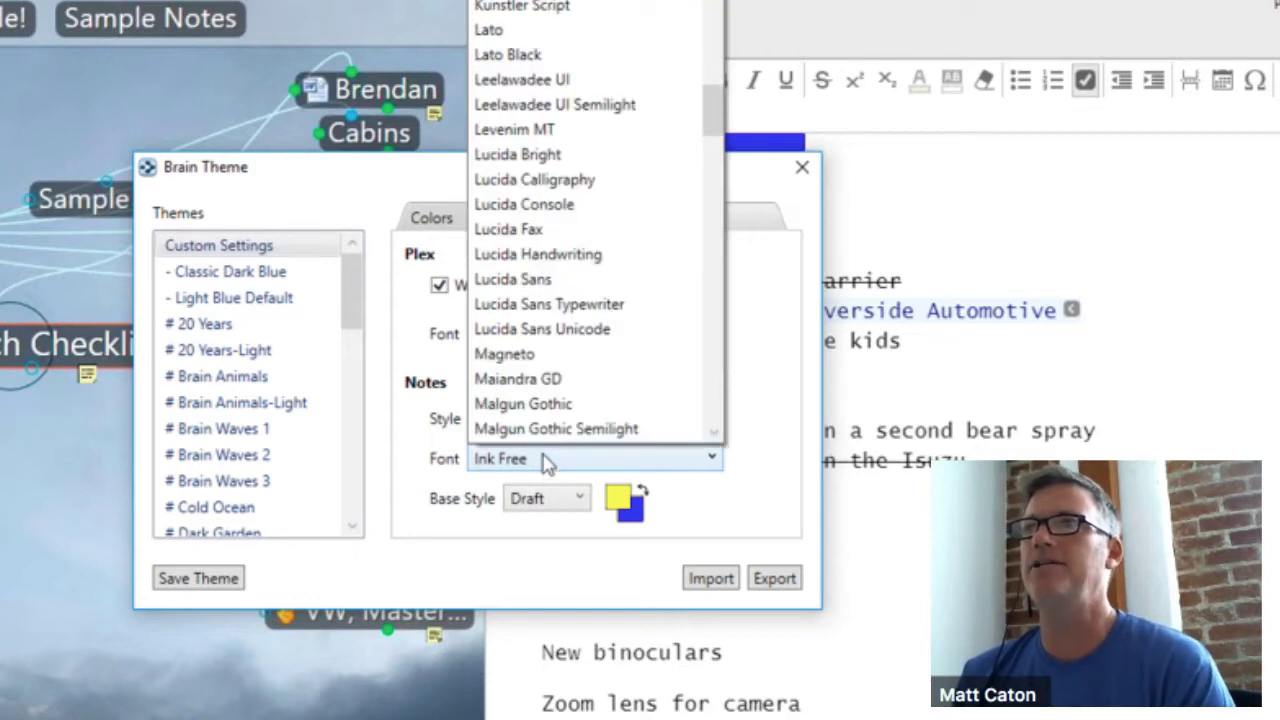
scroll(533, 338, down, 1)
click(531, 333)
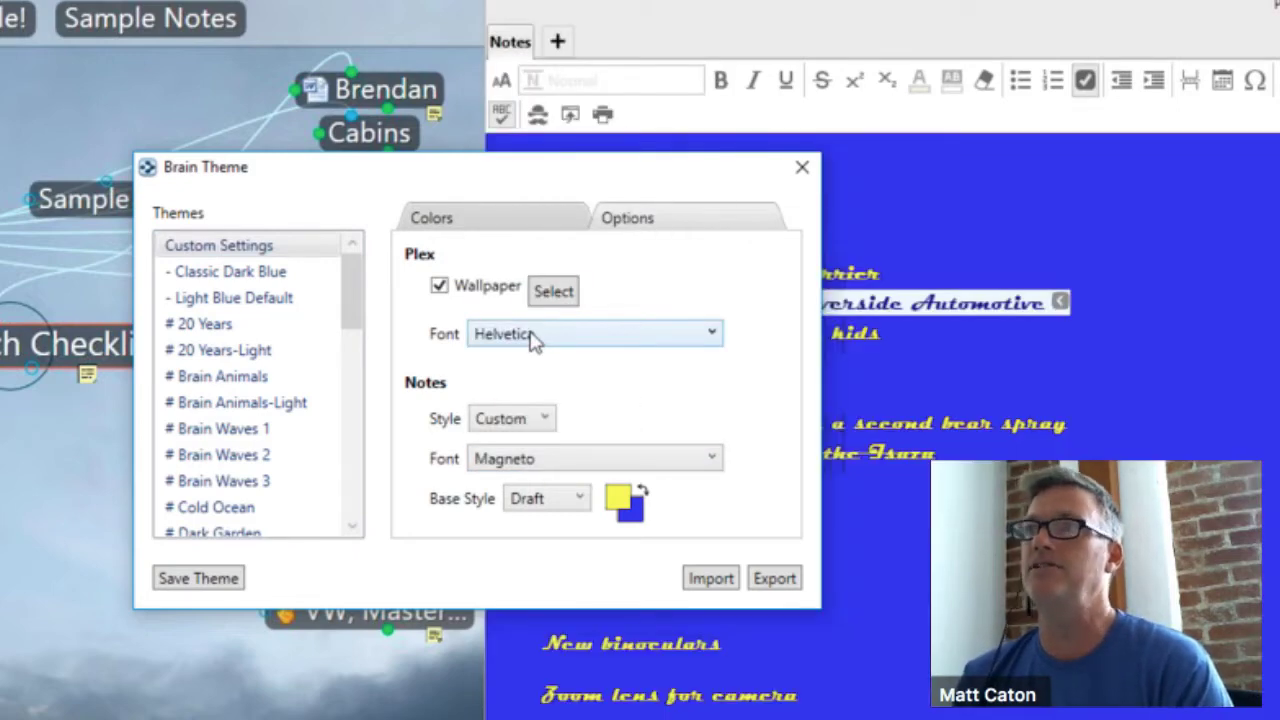
drag(558, 172, 549, 172)
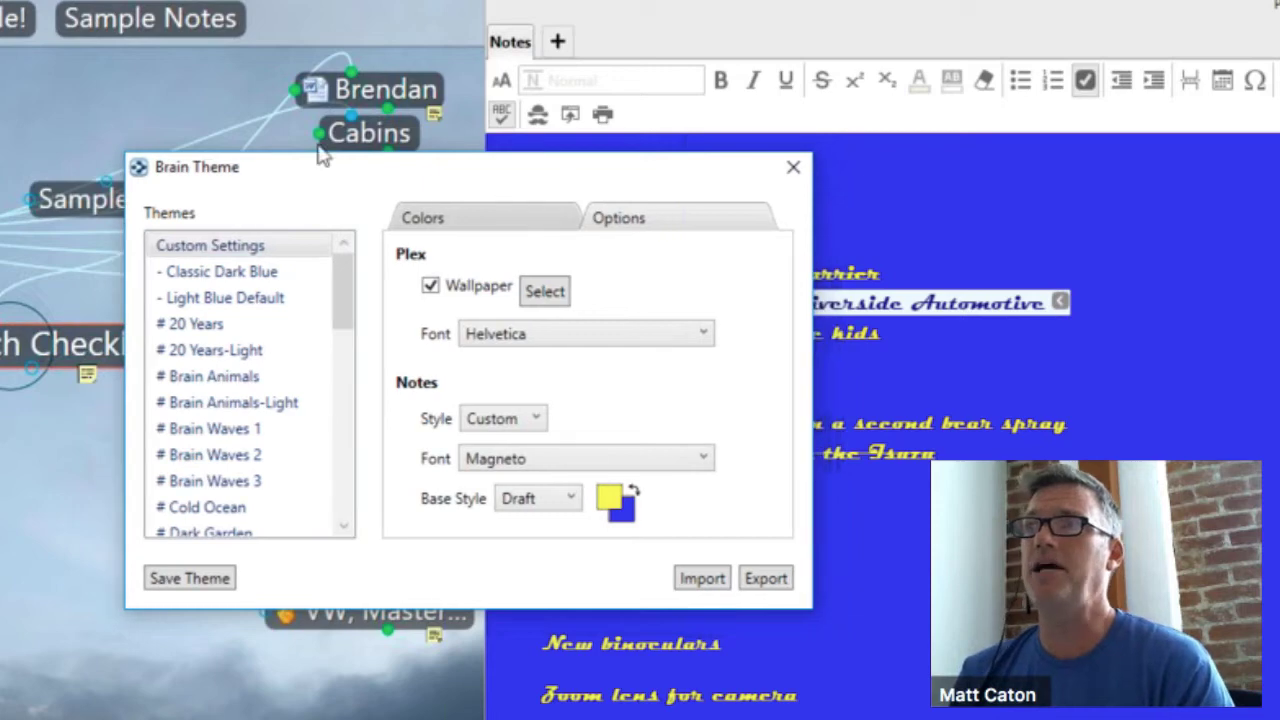
- Move the Brain Theme settings aside and set the Custom notes text color to light salmon pink
drag(322, 158, 3, 115)
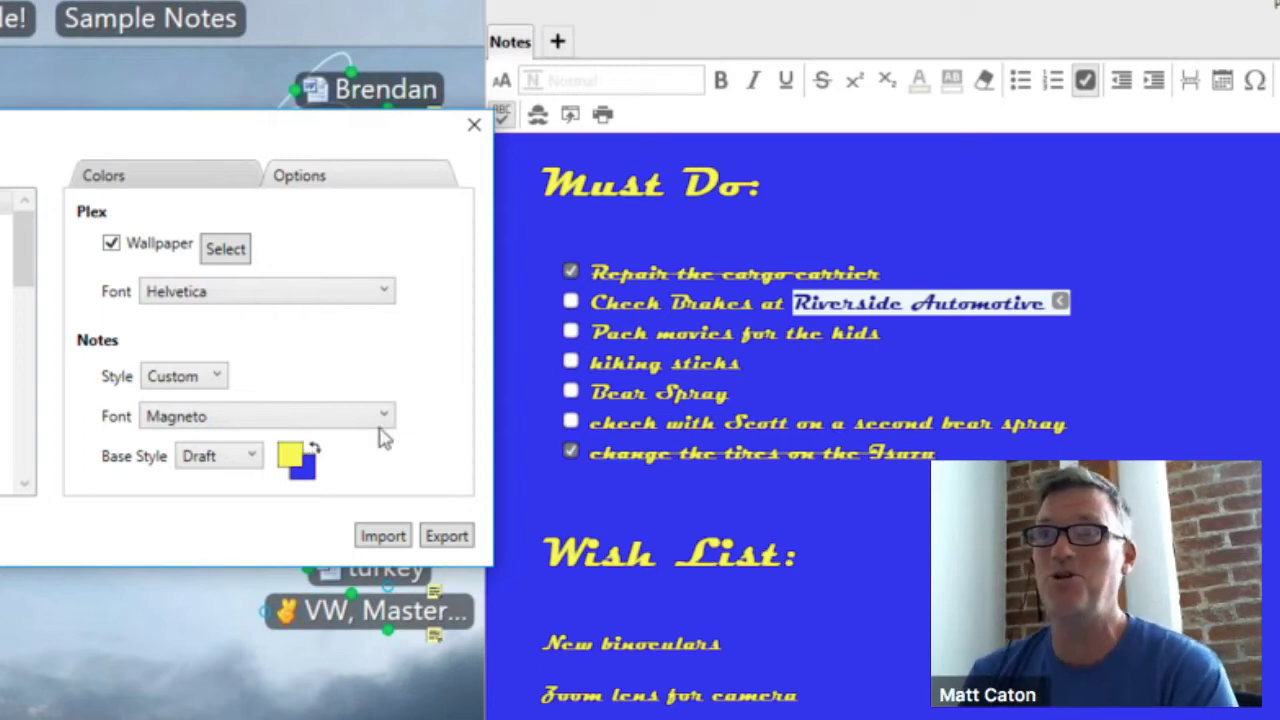
click(291, 457)
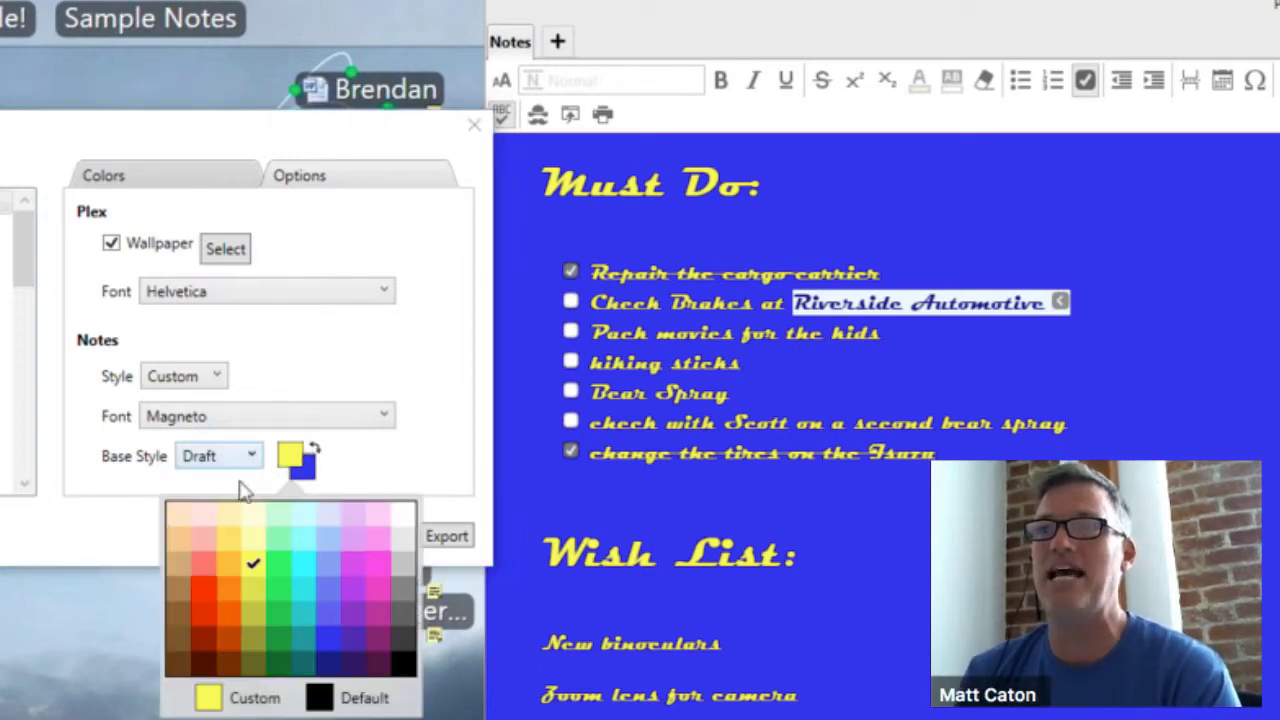
click(201, 541)
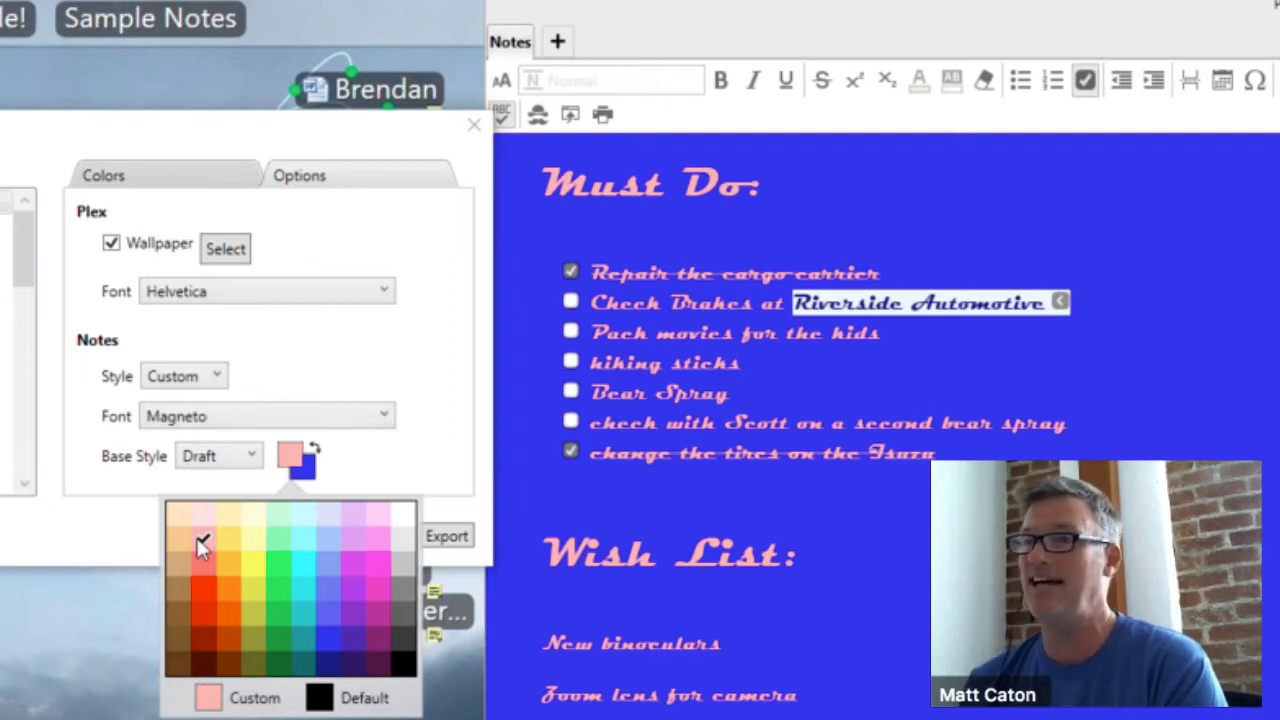
click(330, 390)
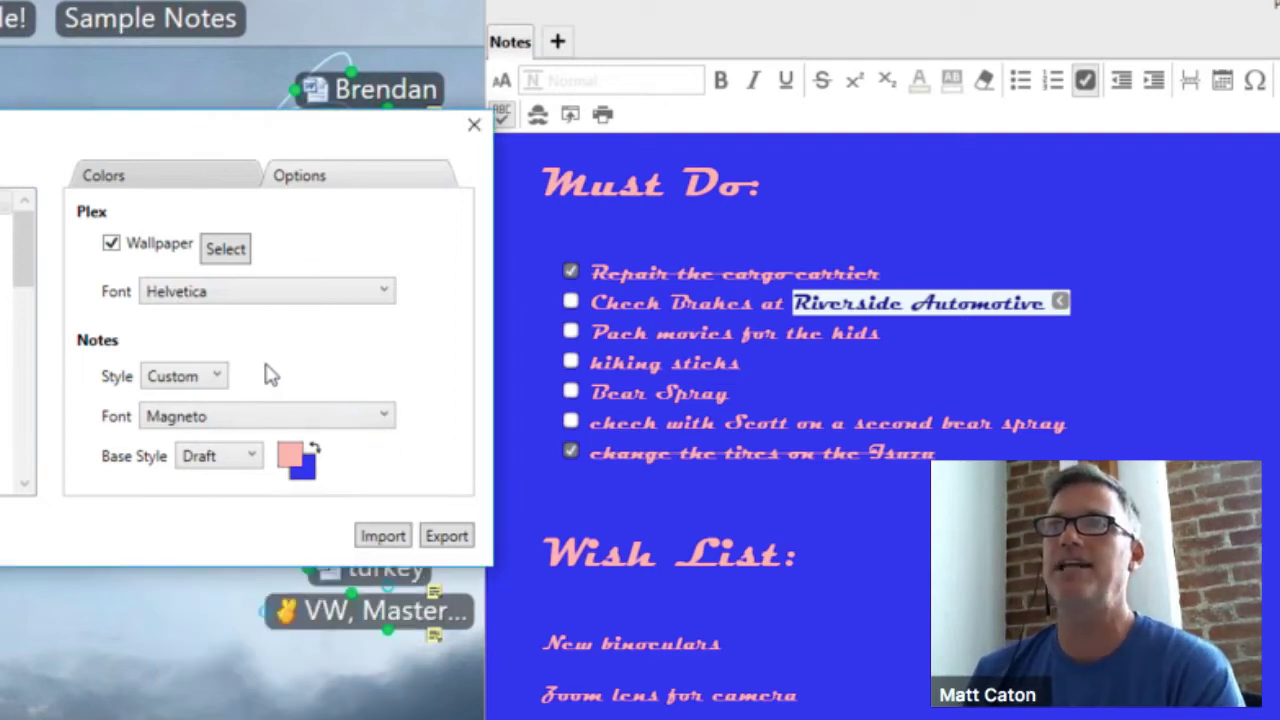
- Set the notes style to Modern and close the Brain Theme settings
click(224, 382)
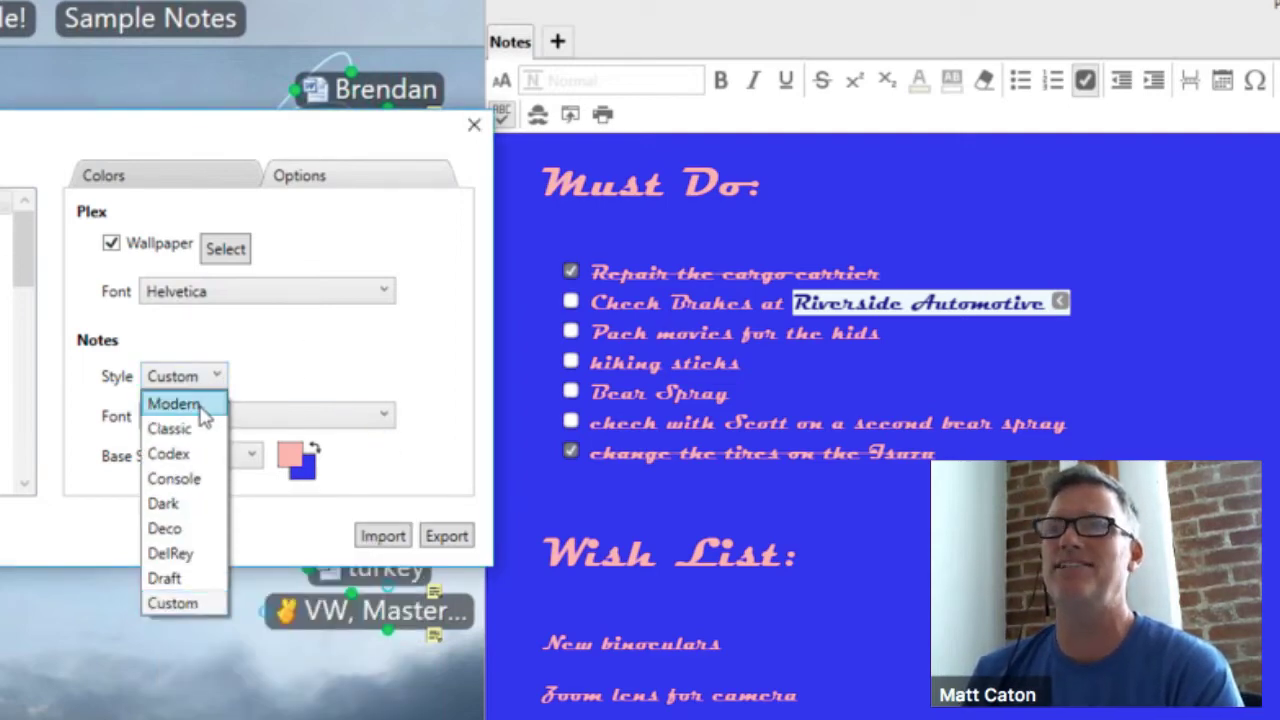
key(Escape)
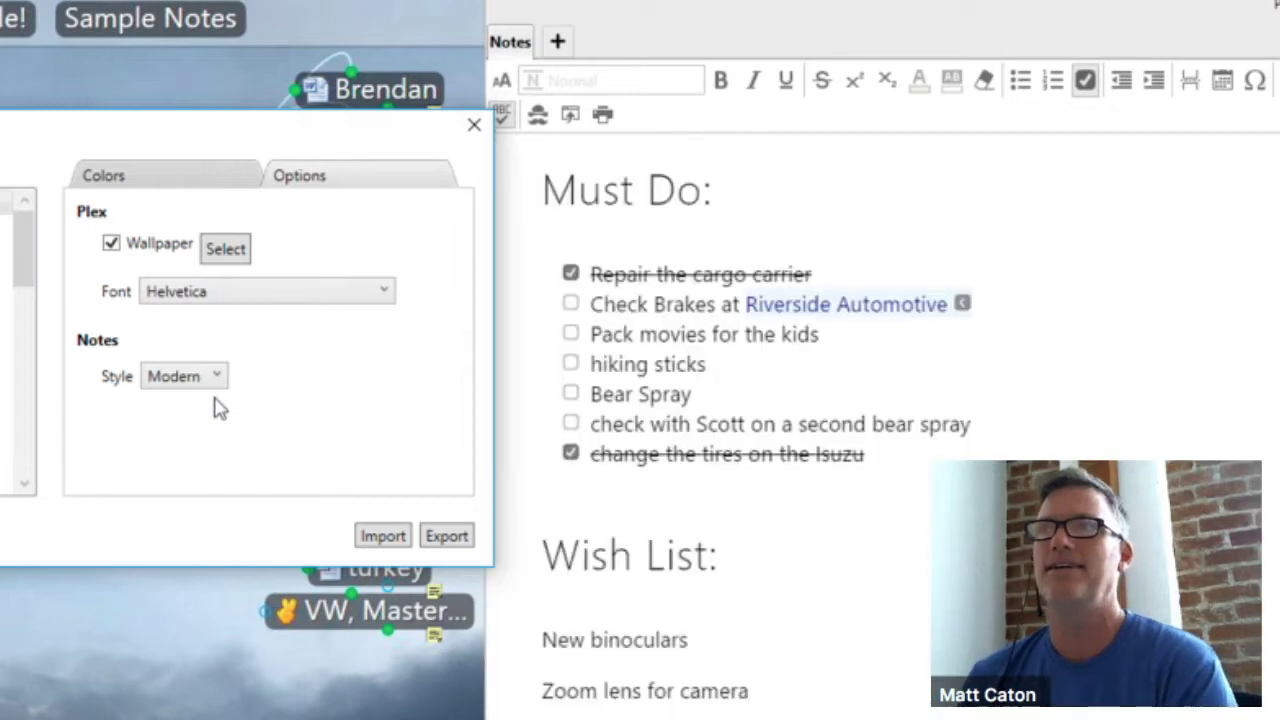
click(474, 131)
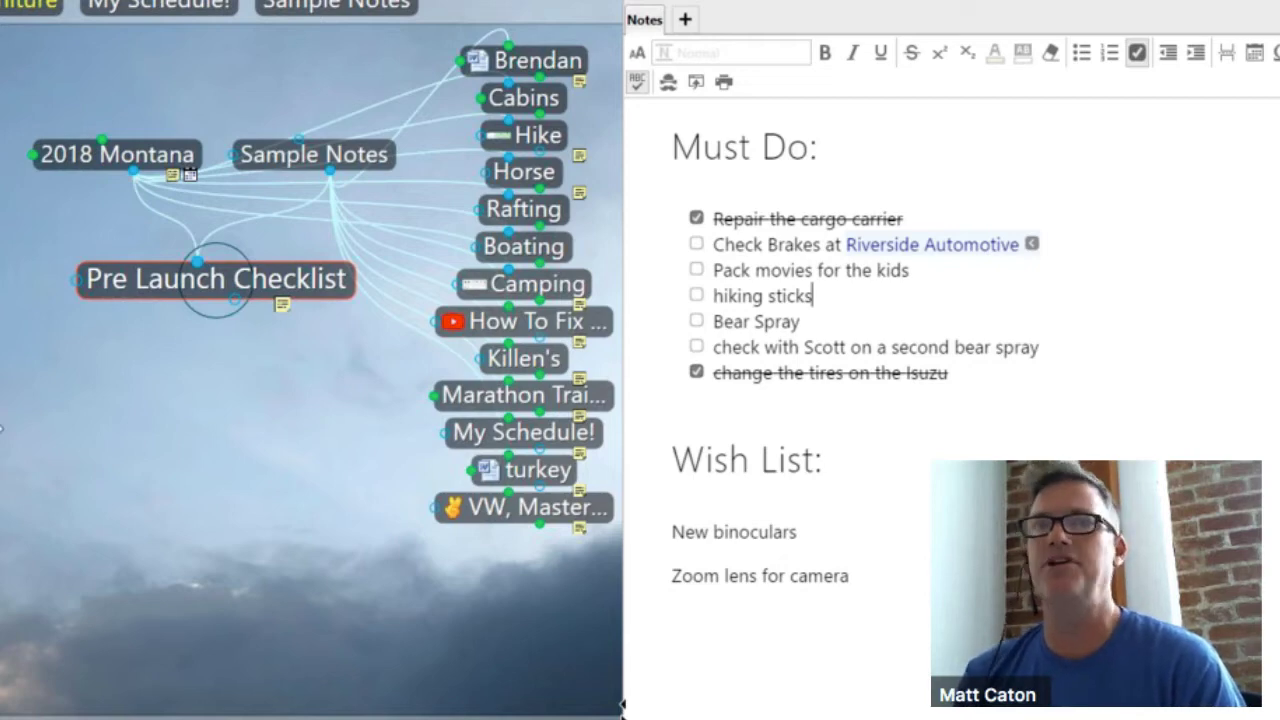
- Place the browser's REI Outlet hammock page beside TheBrain and add "New Hammock", spelled correctly, below "Zoom lens for camera" in the Wish List
drag(0, 428, 37, 428)
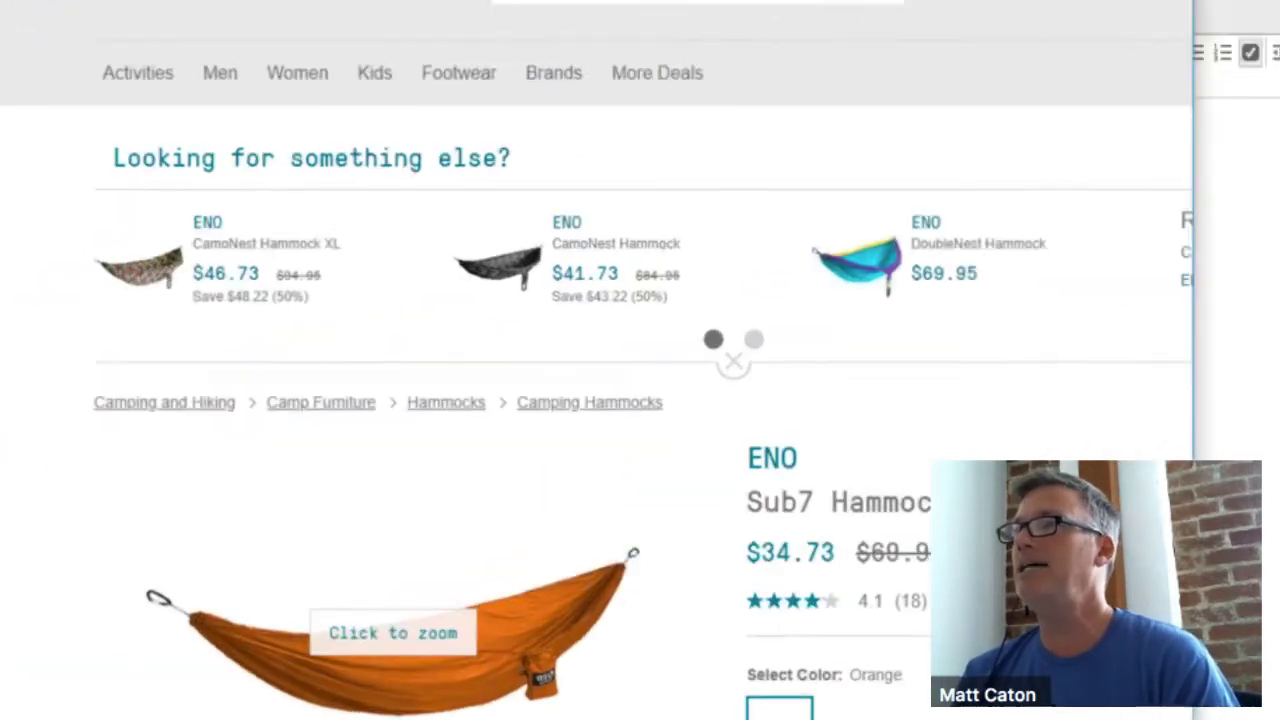
drag(1205, 400, 1000, 417)
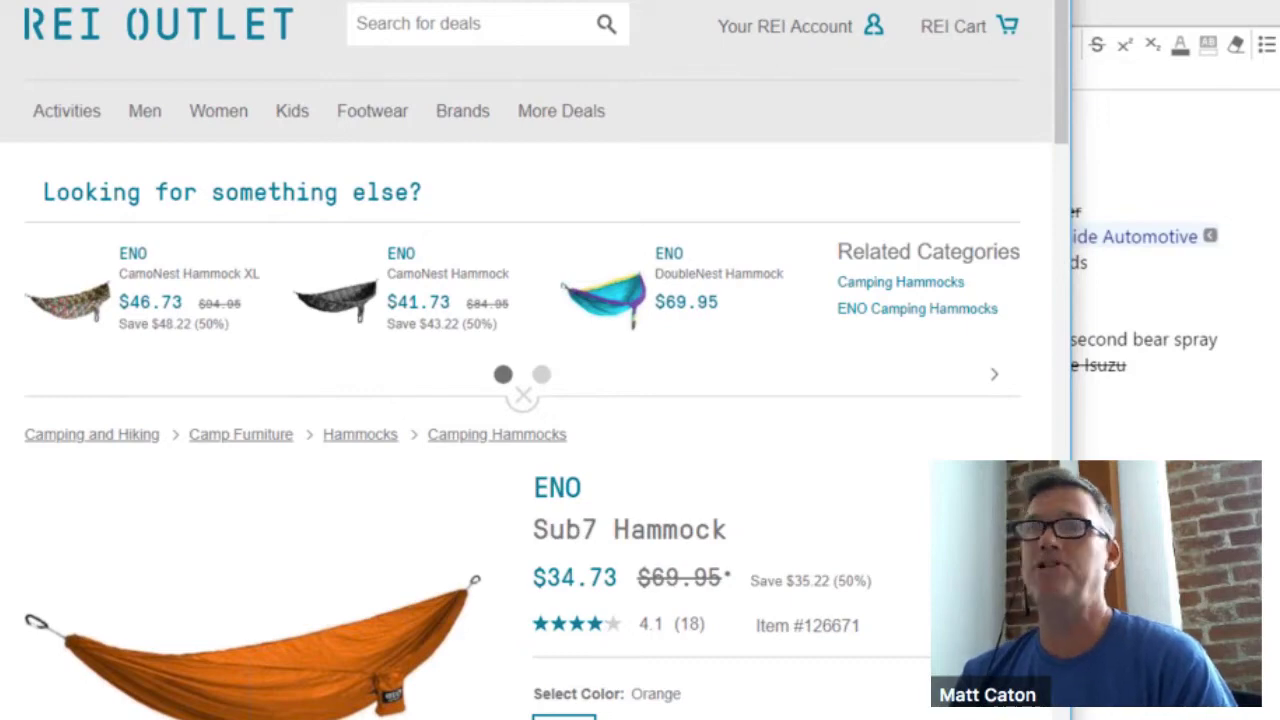
key(alt+Tab)
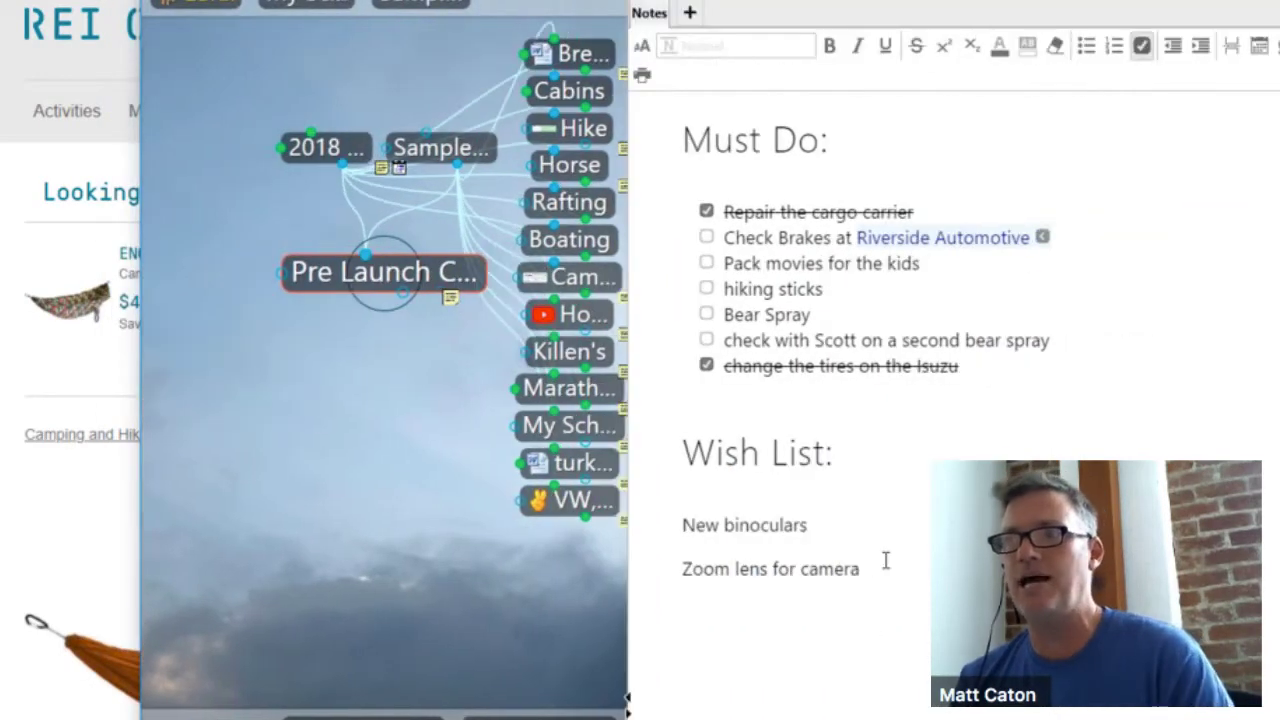
key(Return)
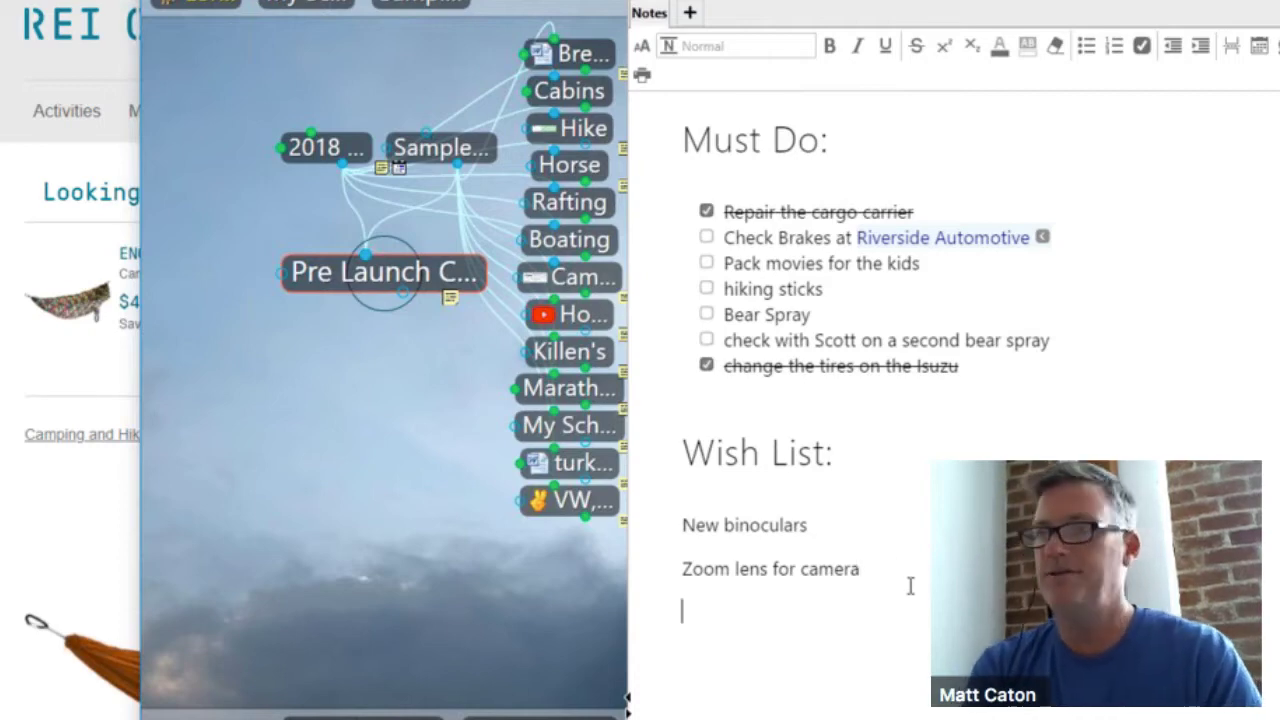
text(New Hammo)
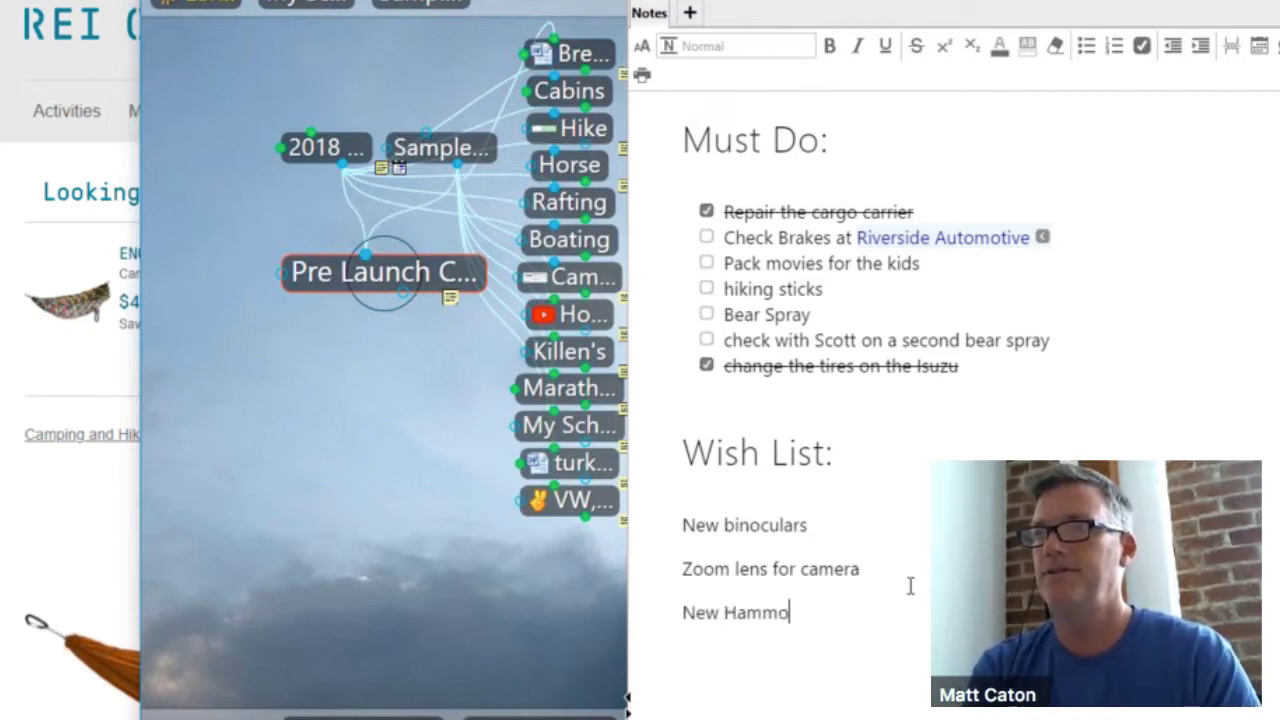
text(k)
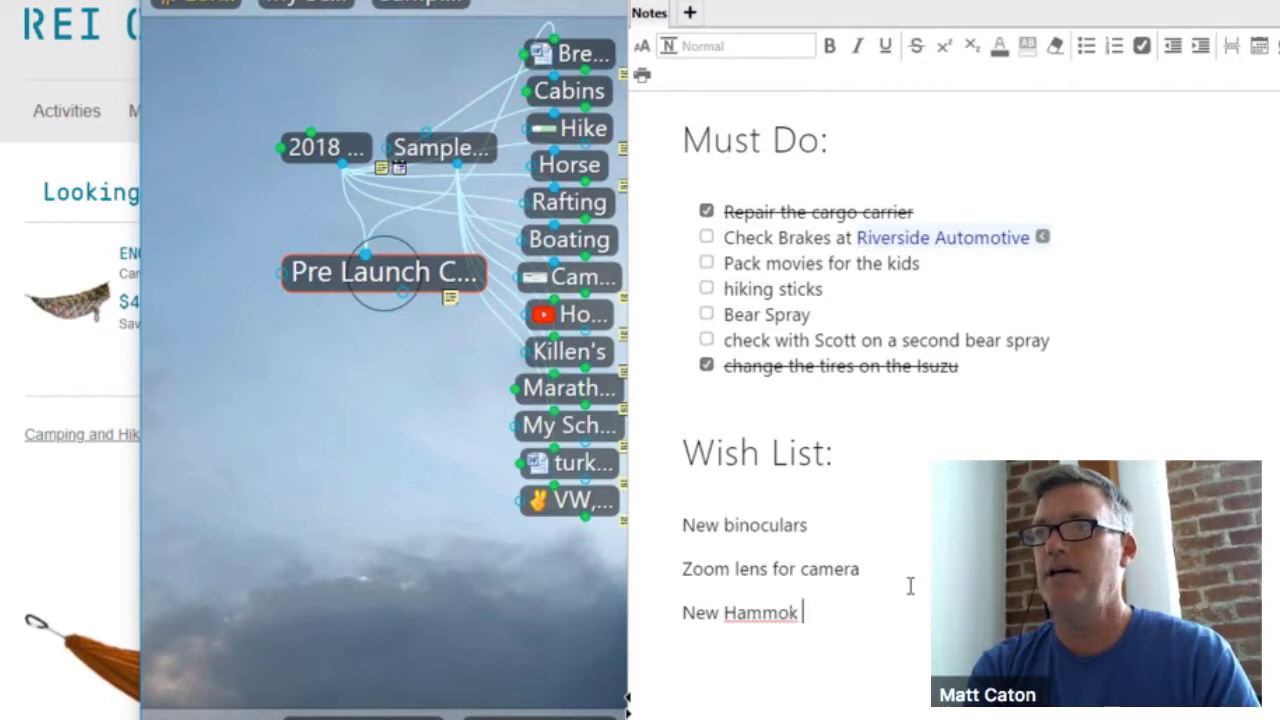
right_click(767, 622)
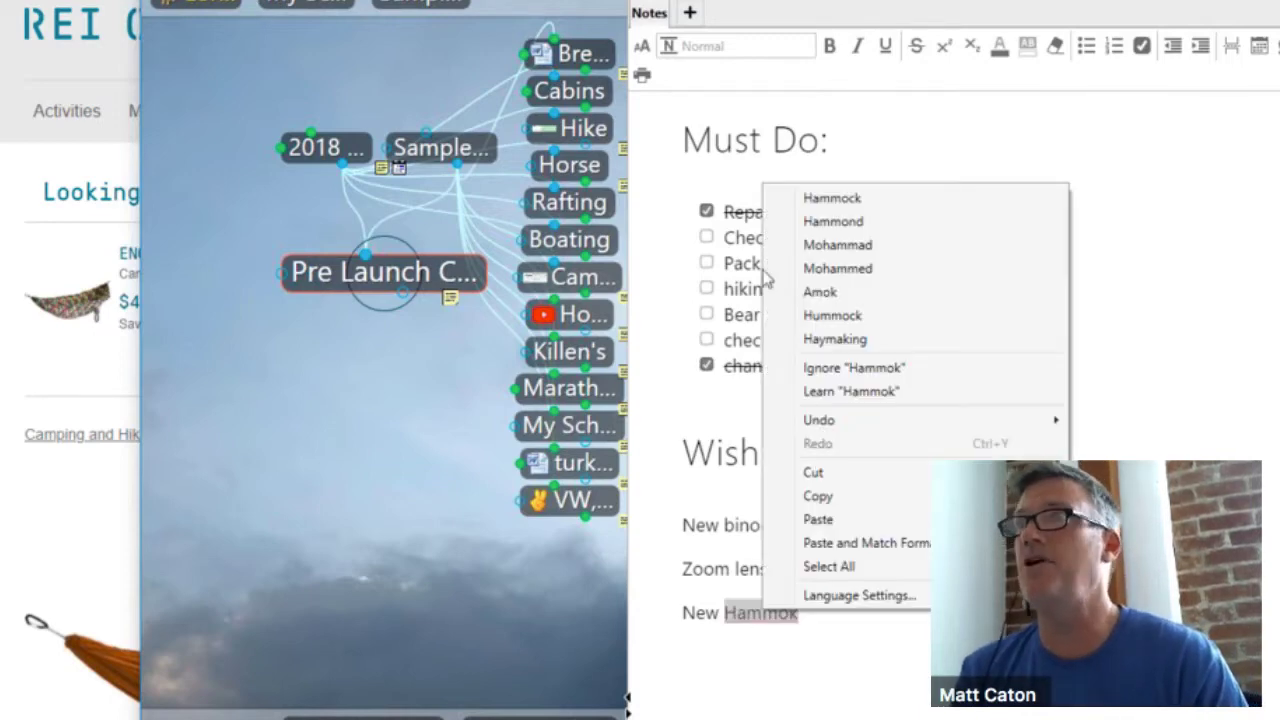
click(843, 198)
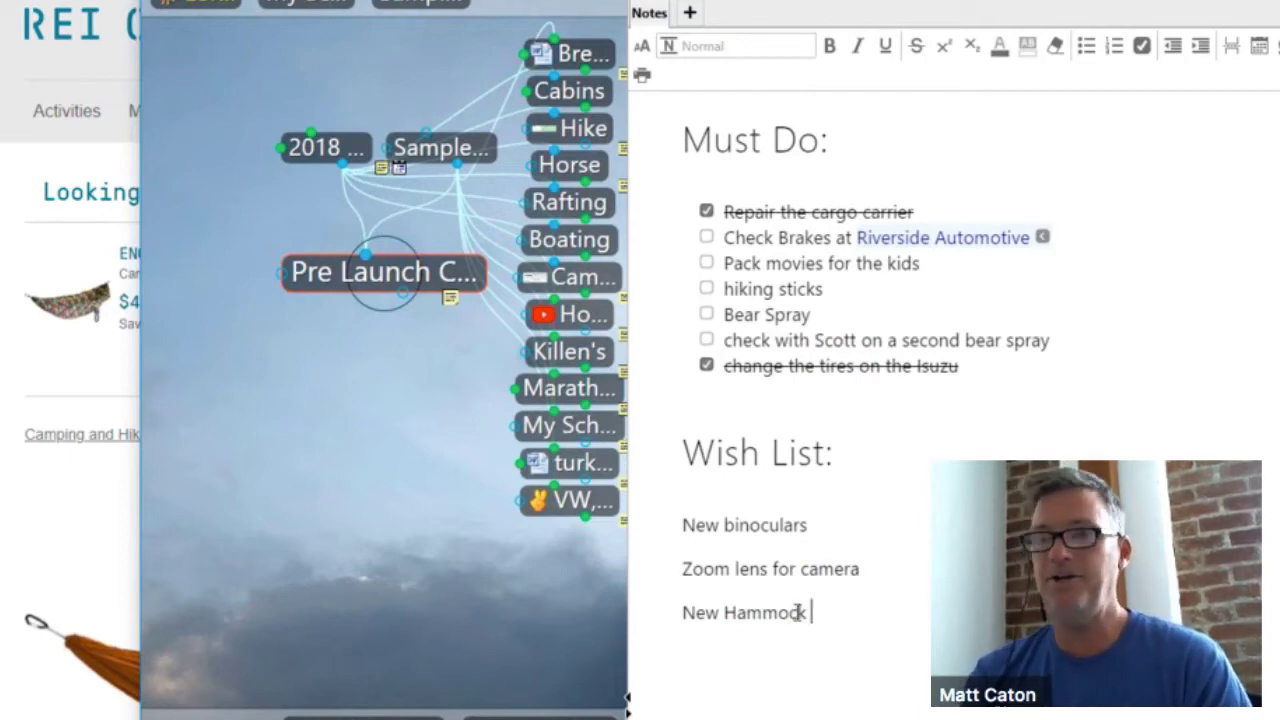
key(Return)
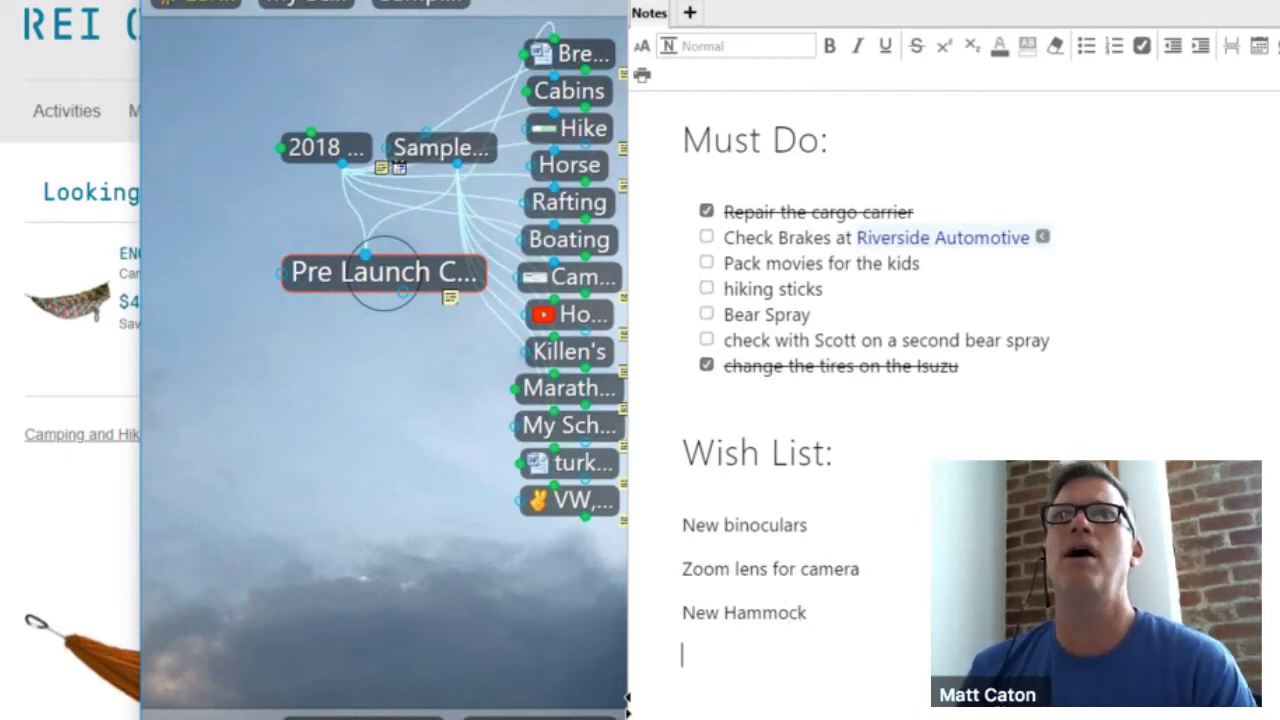
- Copy the orange Sub7 Hammock image from the REI Outlet page in the browser and paste it below "New Hammock" in TheBrain note
key(alt+Tab)
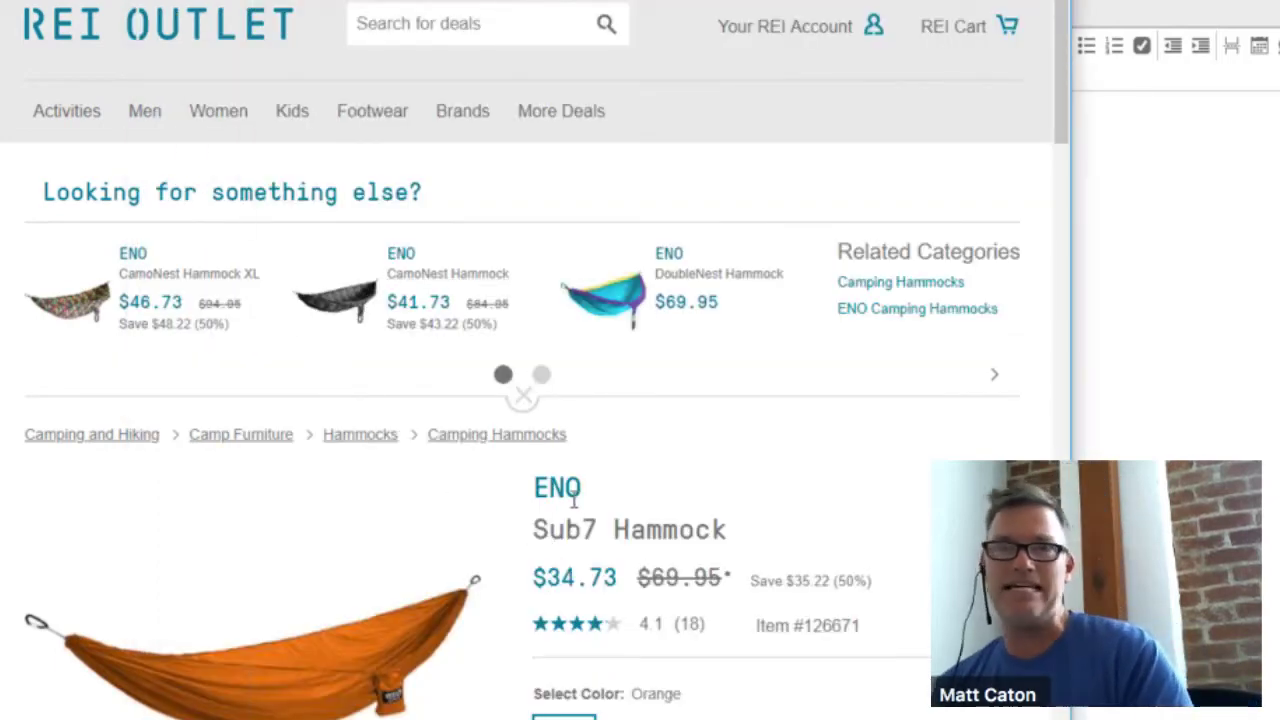
right_click(292, 684)
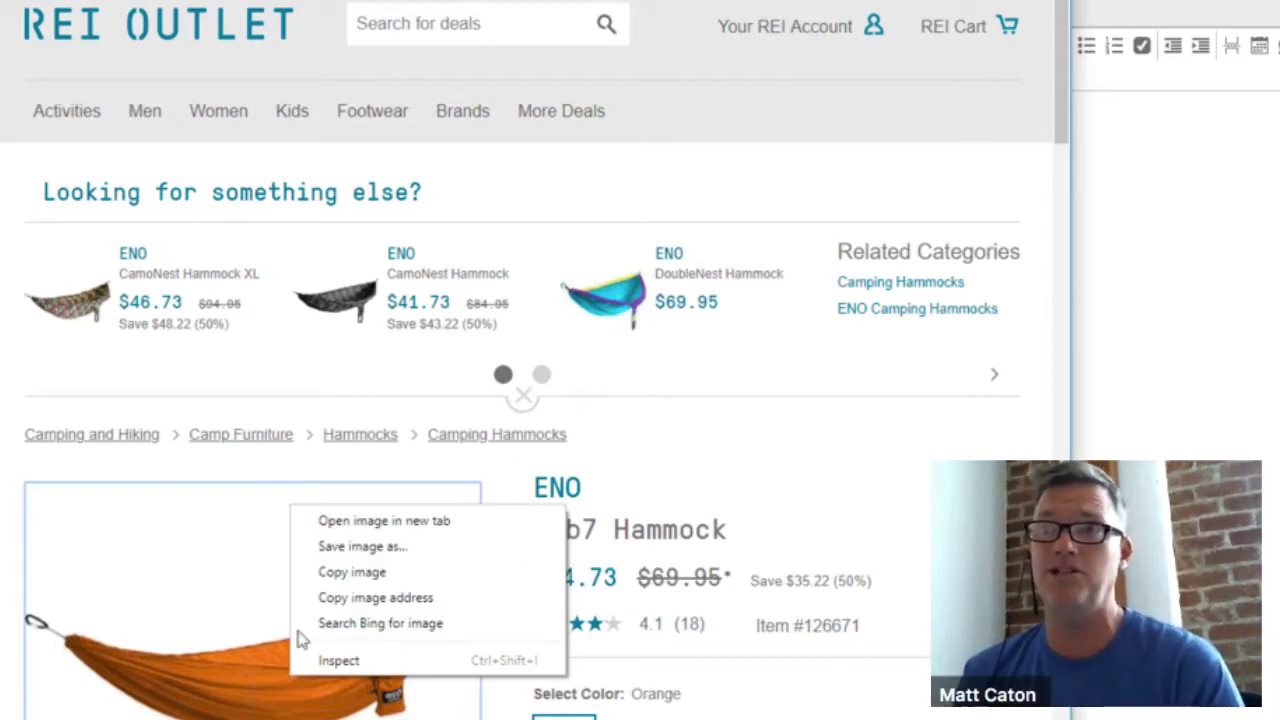
click(335, 572)
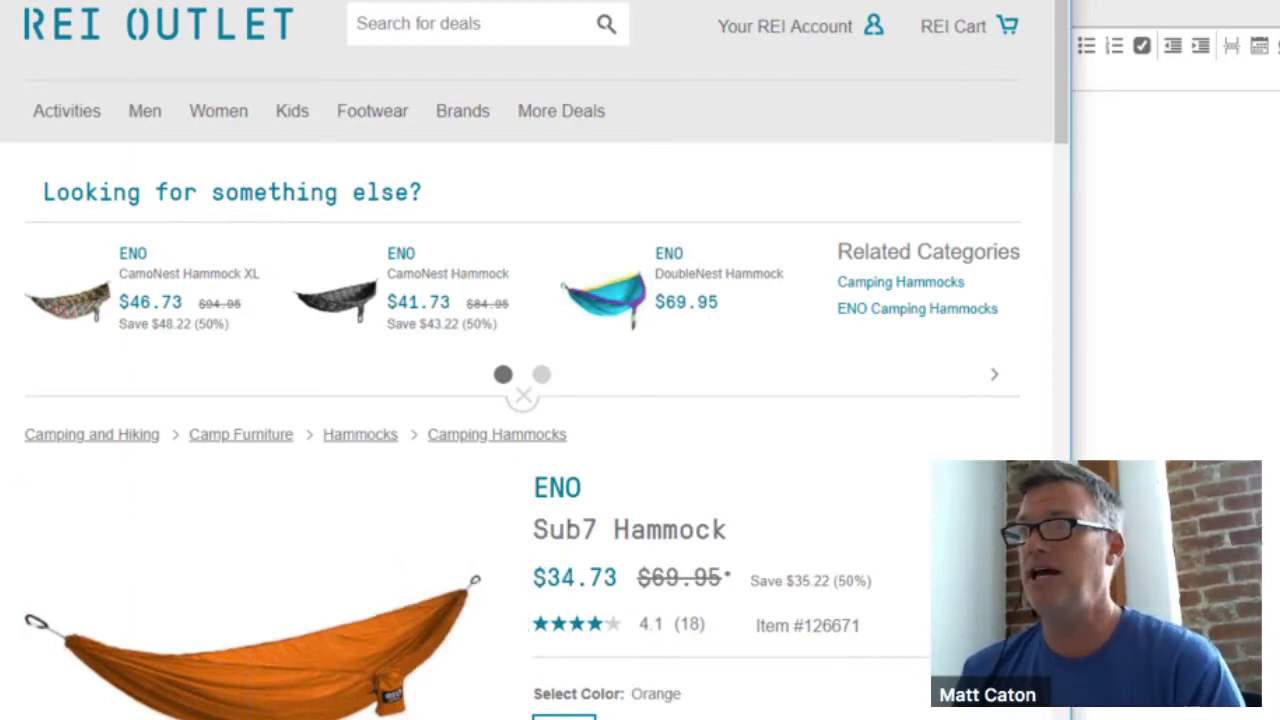
key(alt+Tab)
key(Return)
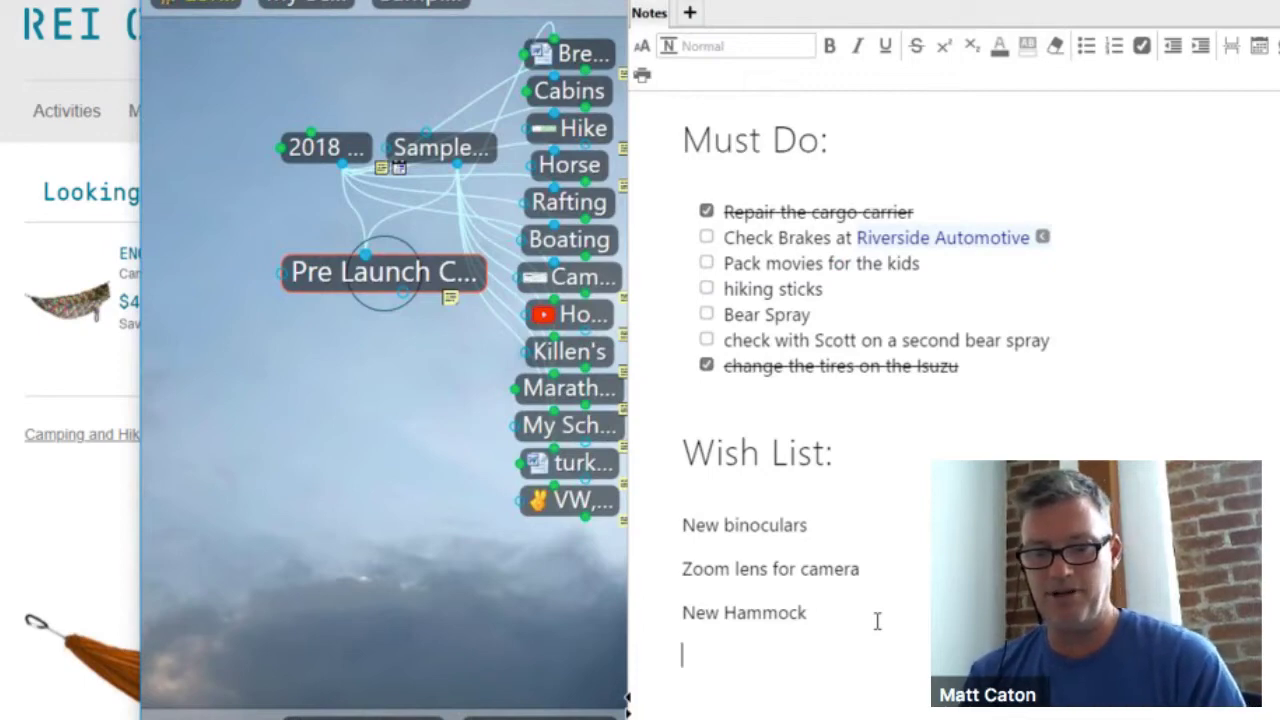
right_click(846, 670)
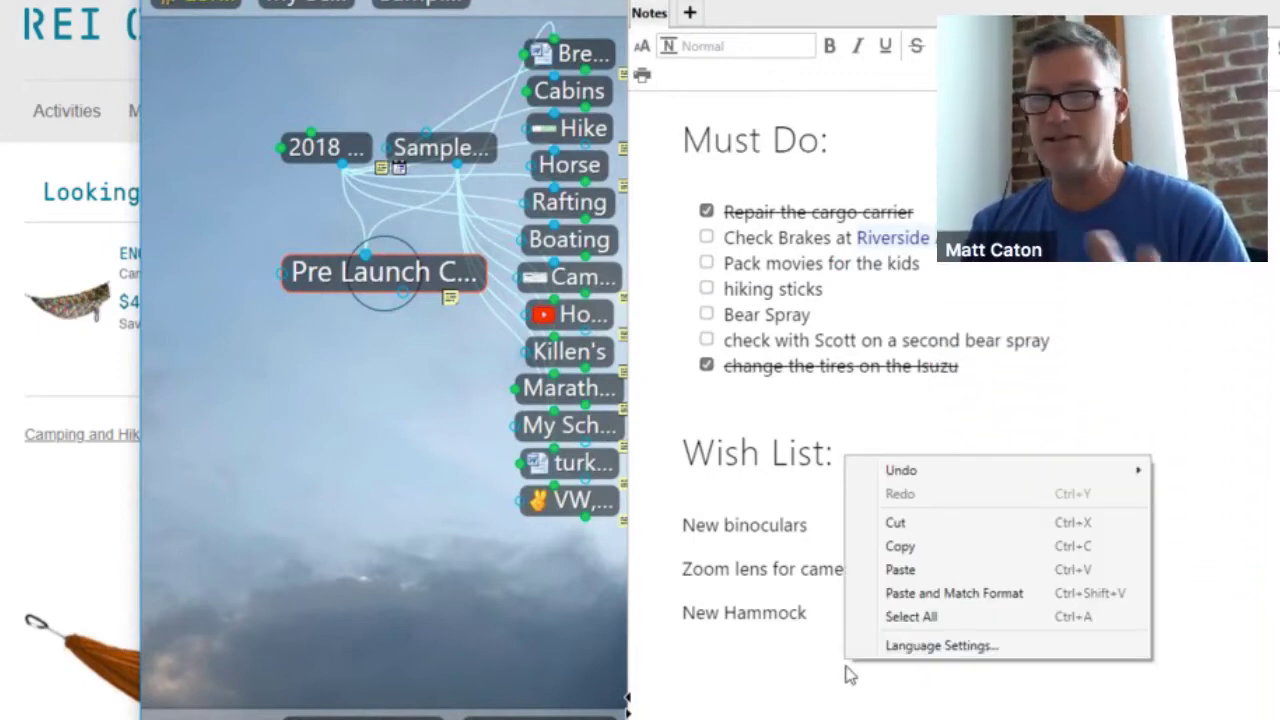
click(900, 568)
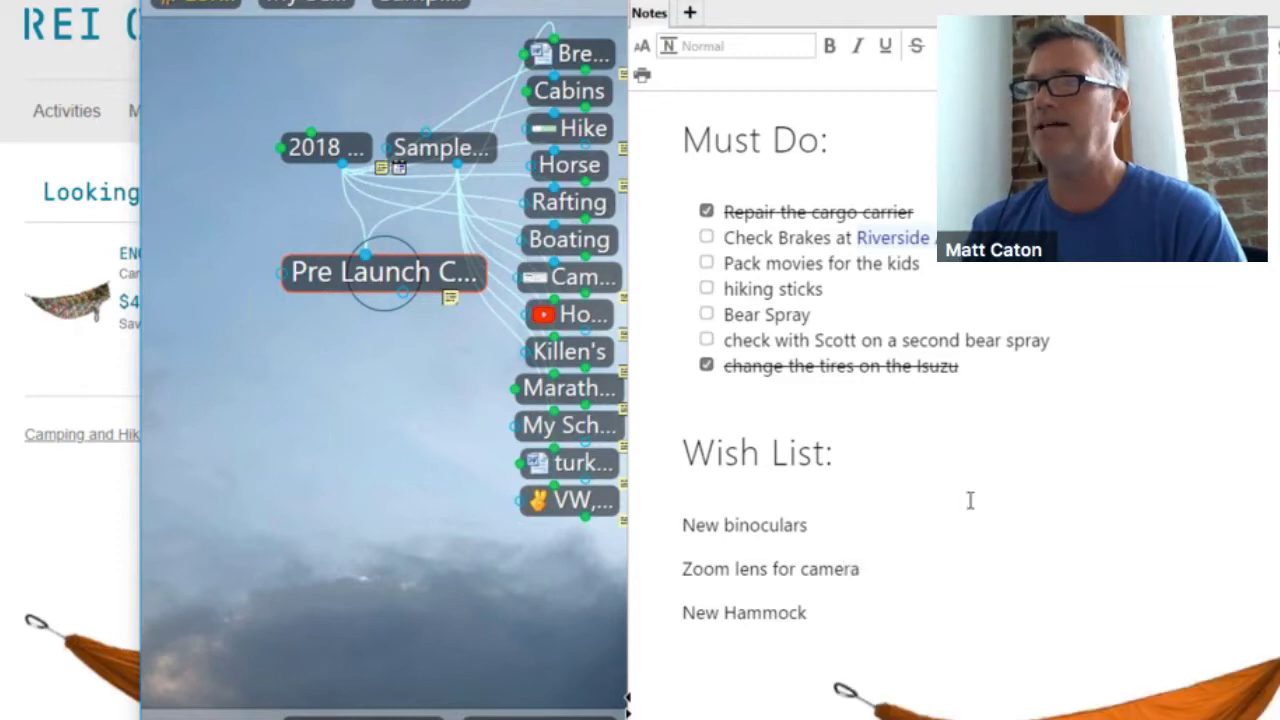
scroll(969, 500, down, 3)
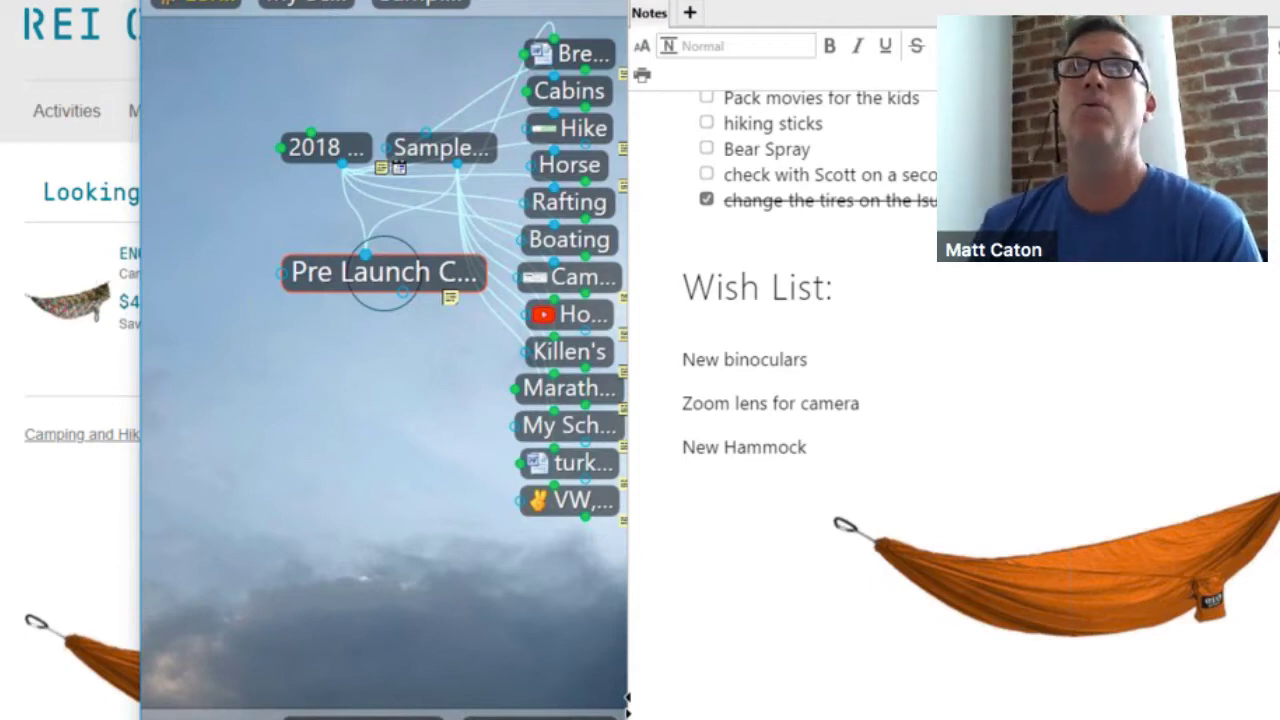
- Get the ENO Sub7 Hammock page's link from the browser and paste it below the hammock image in TheBrain note
key(alt+Tab)
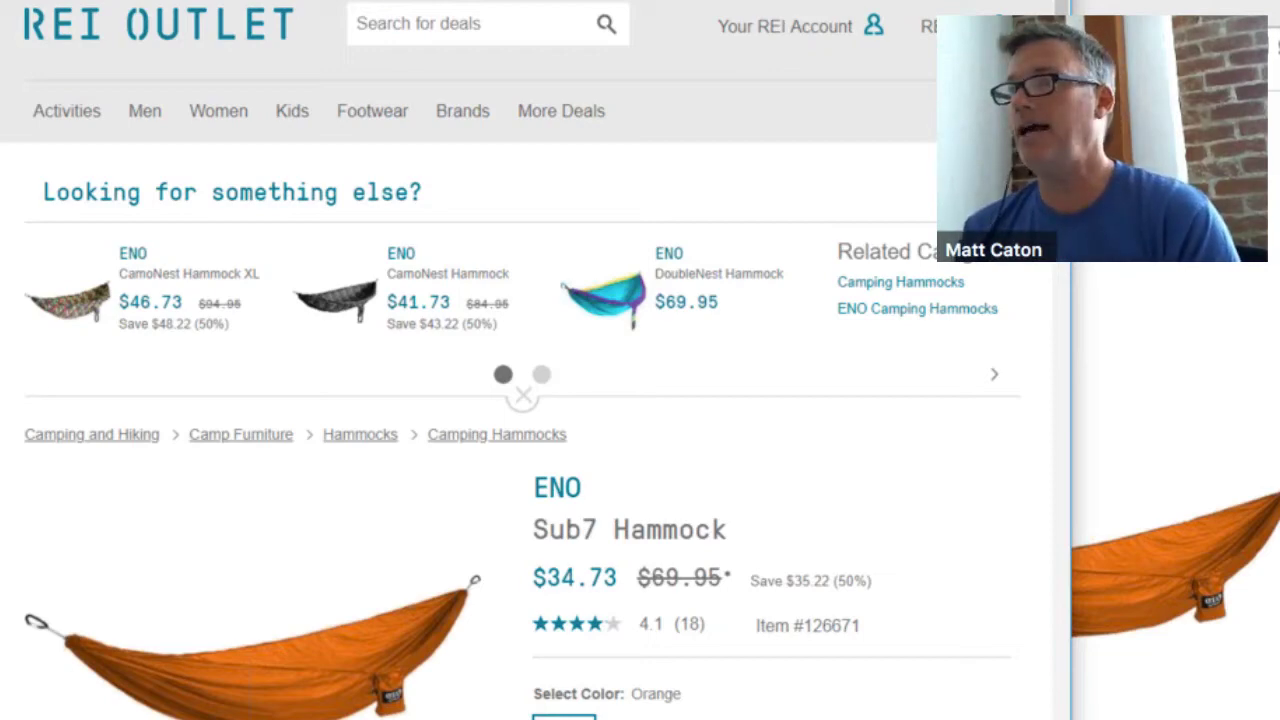
key(alt+Tab)
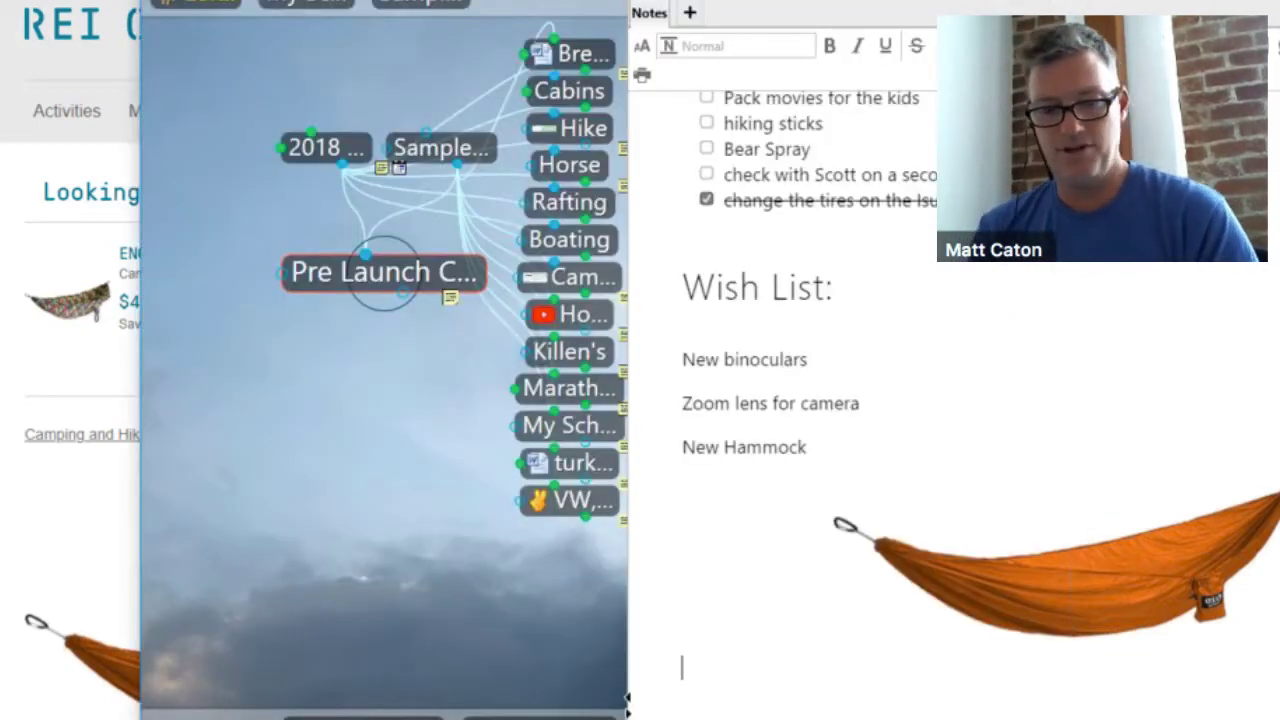
key(ctrl+v)
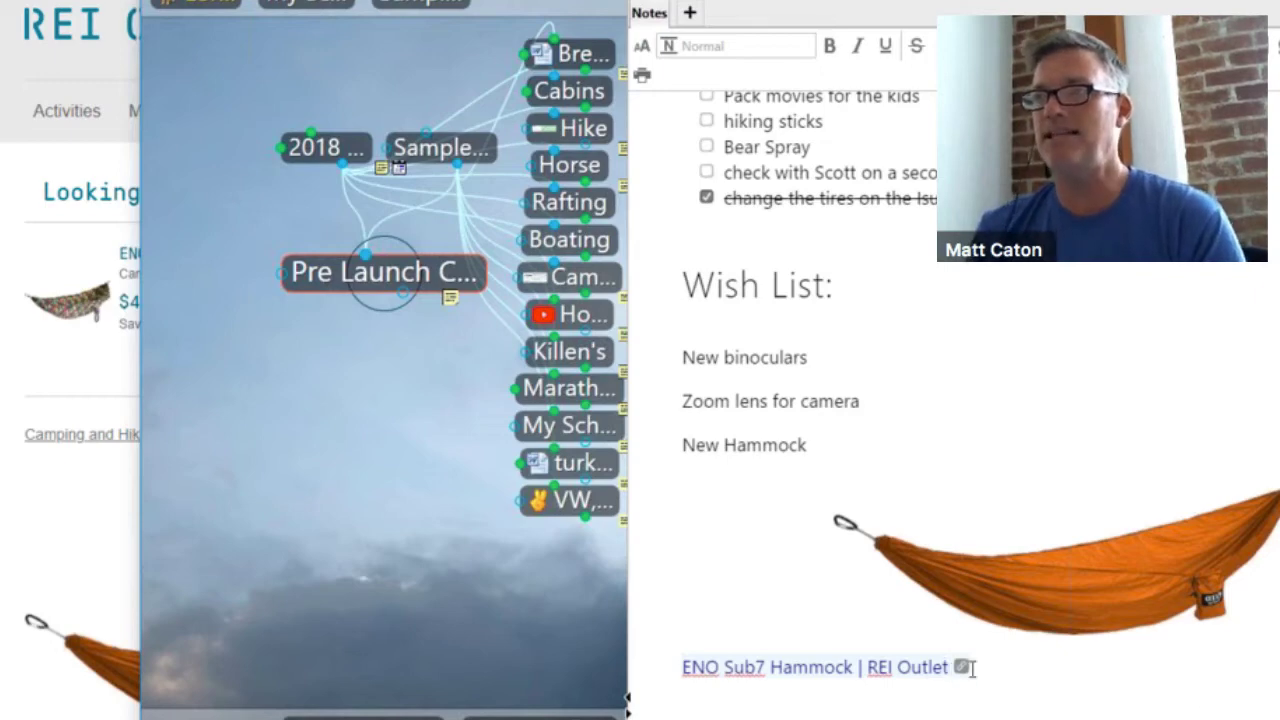
key(Home)
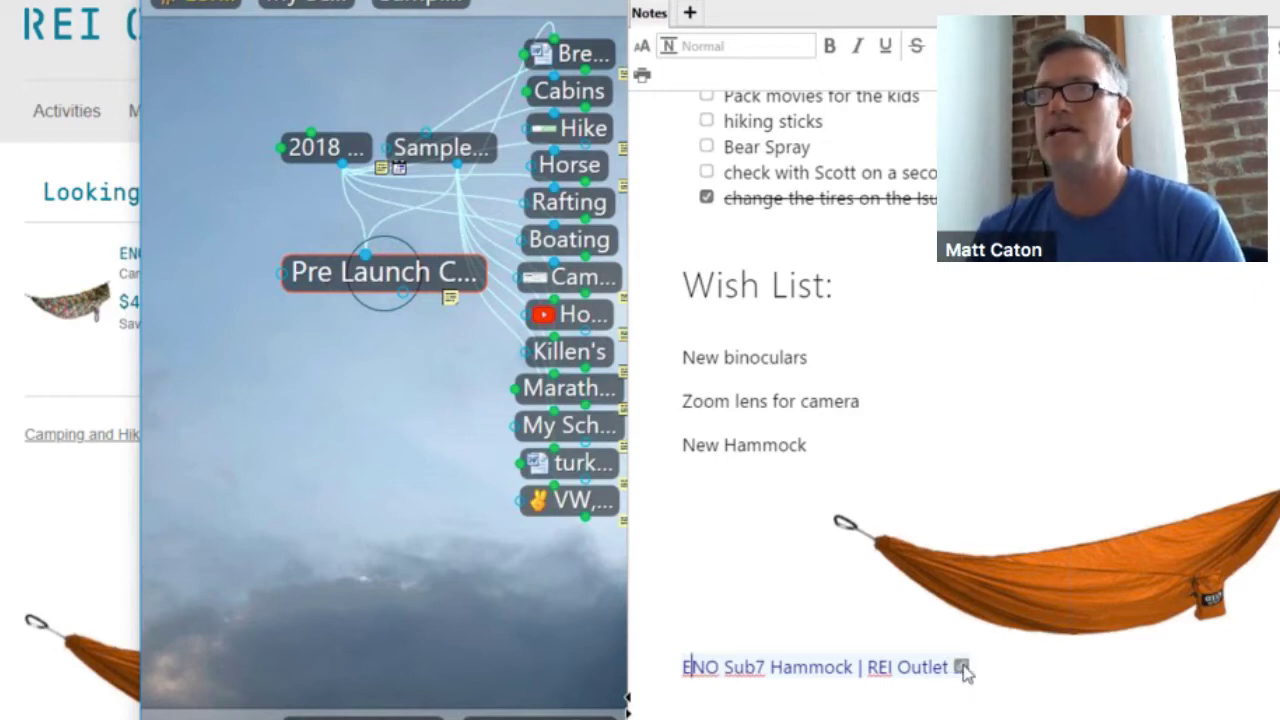
click(961, 667)
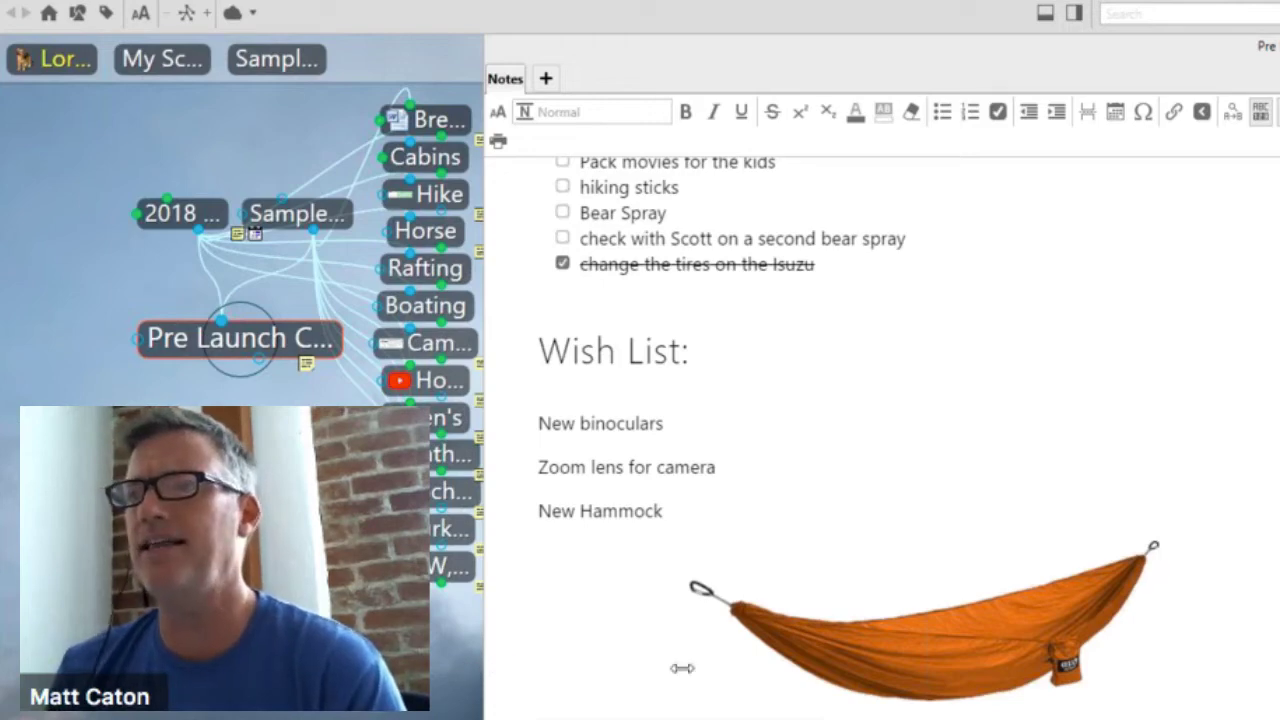
- Widen the plex by narrowing the notes area, and activate the five-star (*****) tag
drag(682, 668, 874, 666)
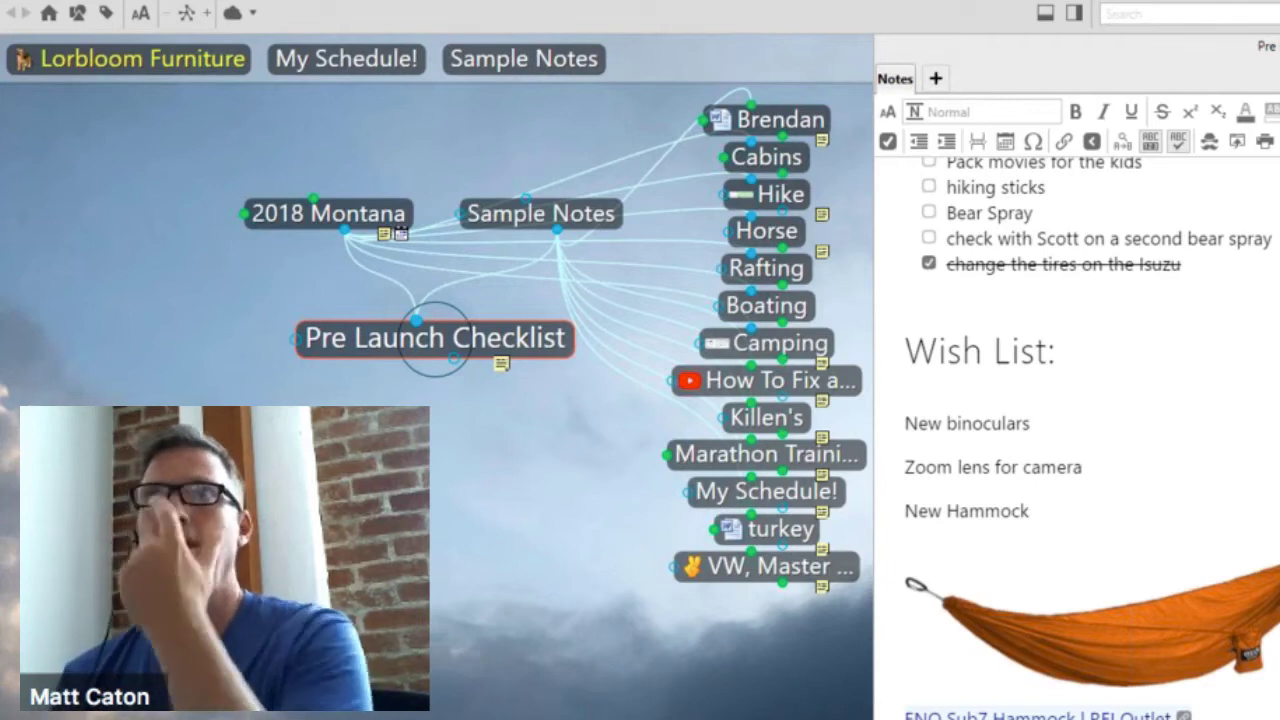
click(106, 14)
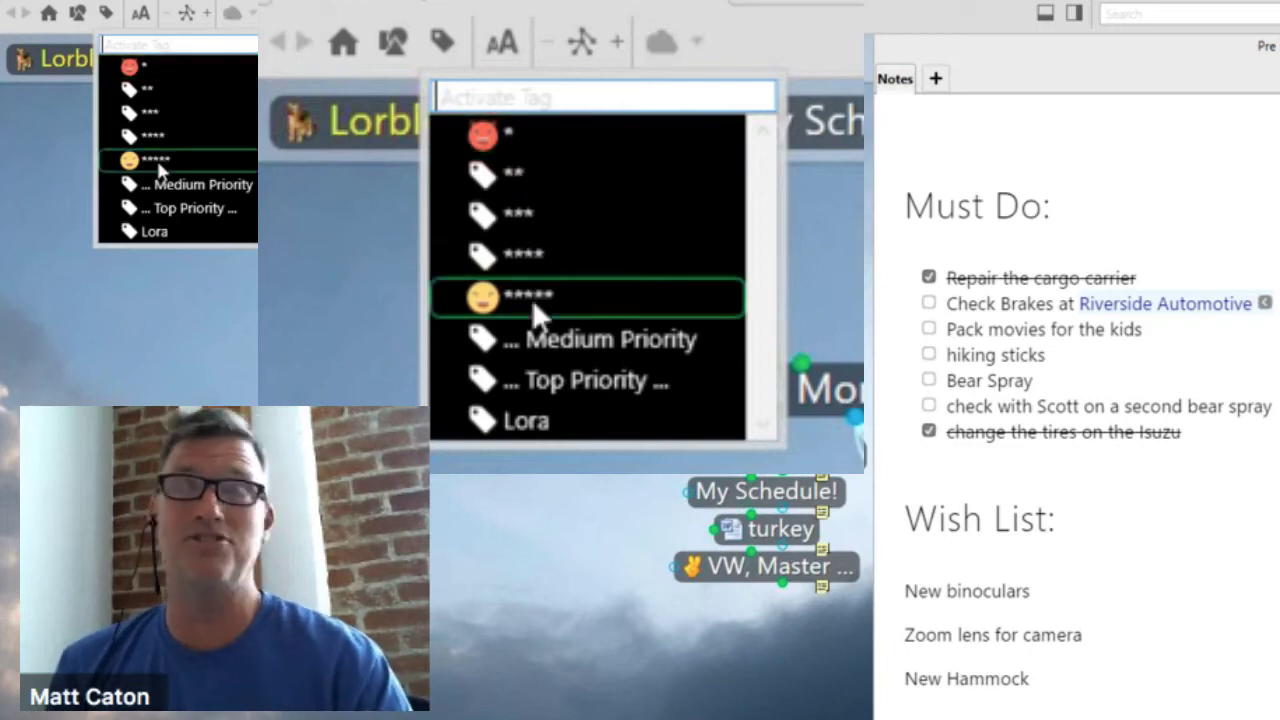
click(158, 162)
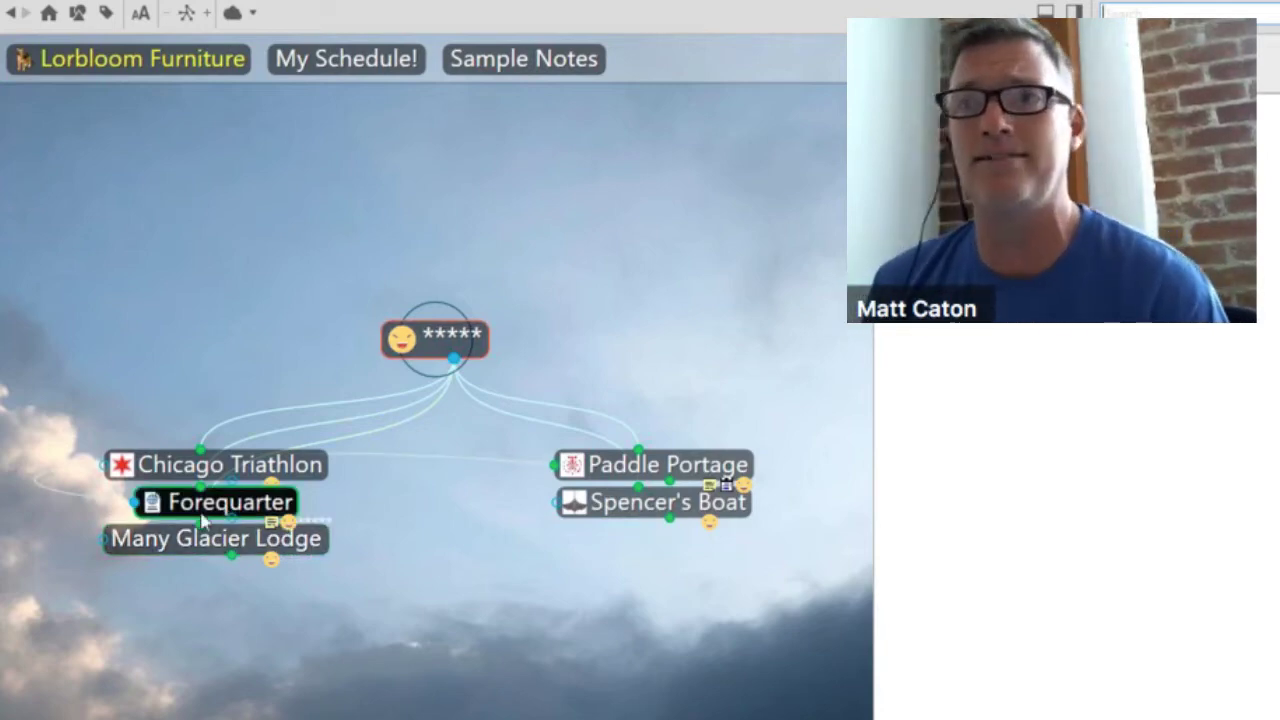
- View the boat thought tagged ***** with its WoodenBoat plans page, and activate the one-star (*) tag
click(628, 508)
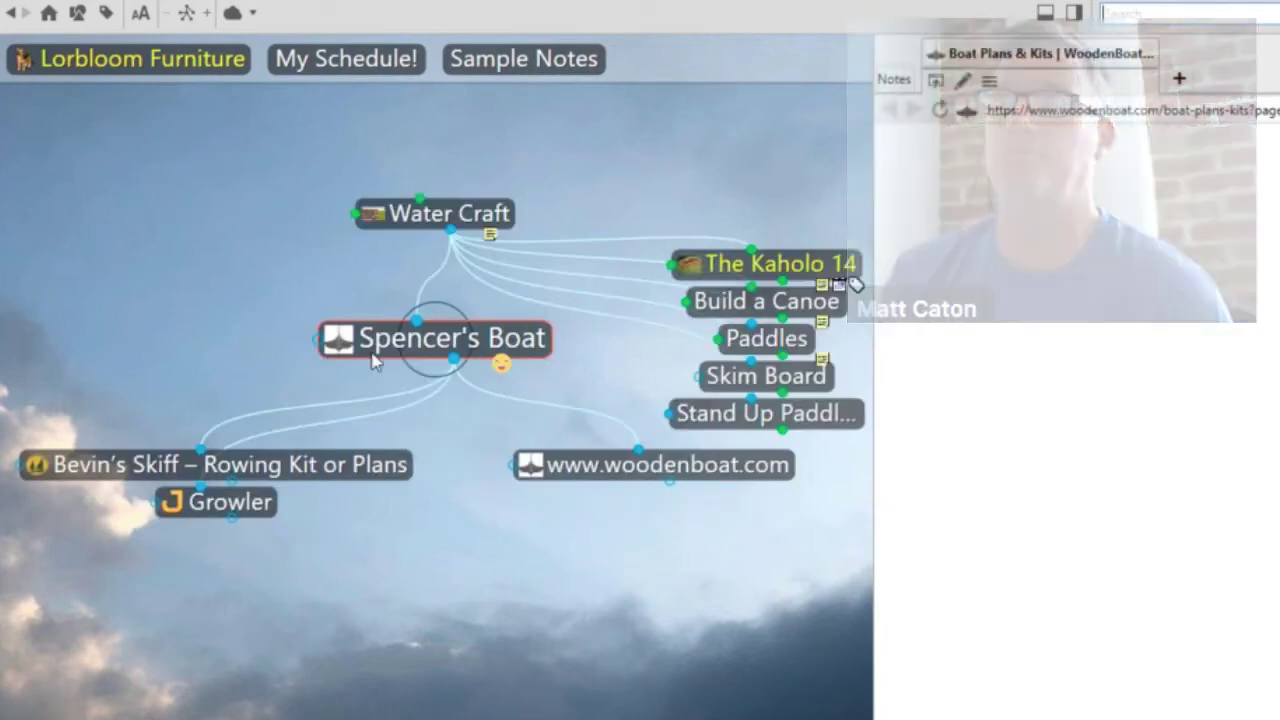
scroll(1180, 683, down, 10)
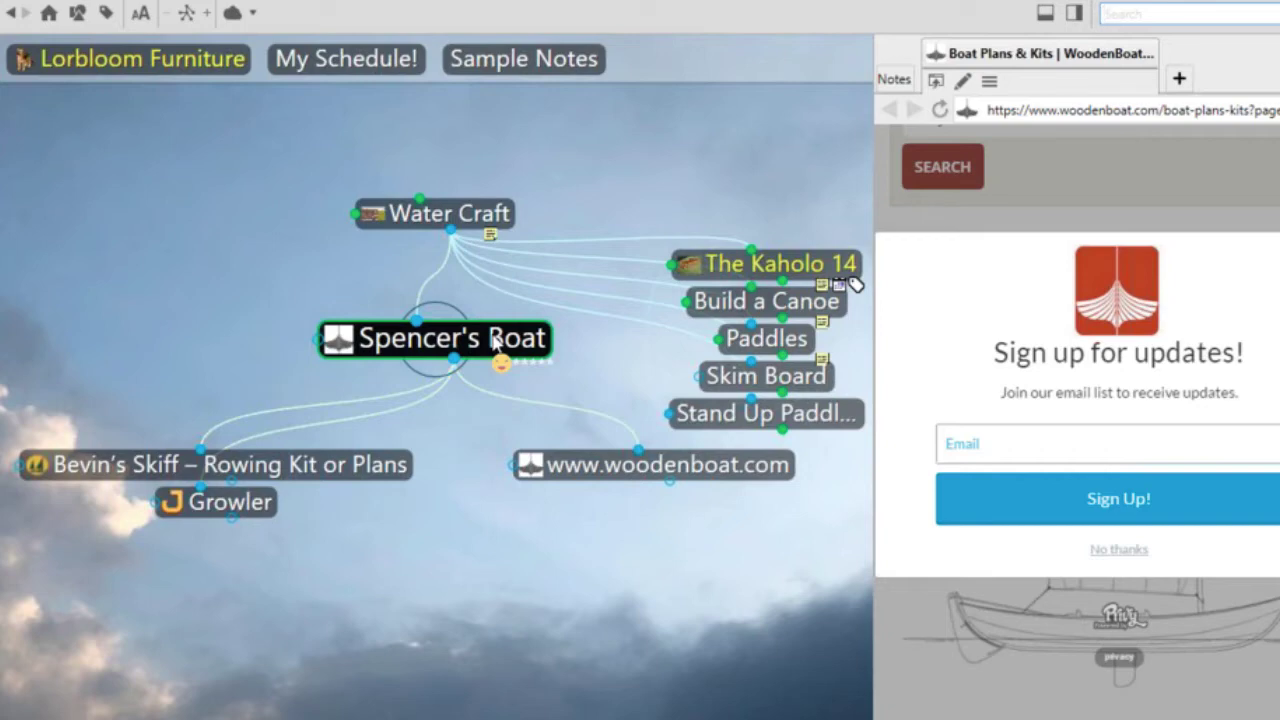
click(106, 13)
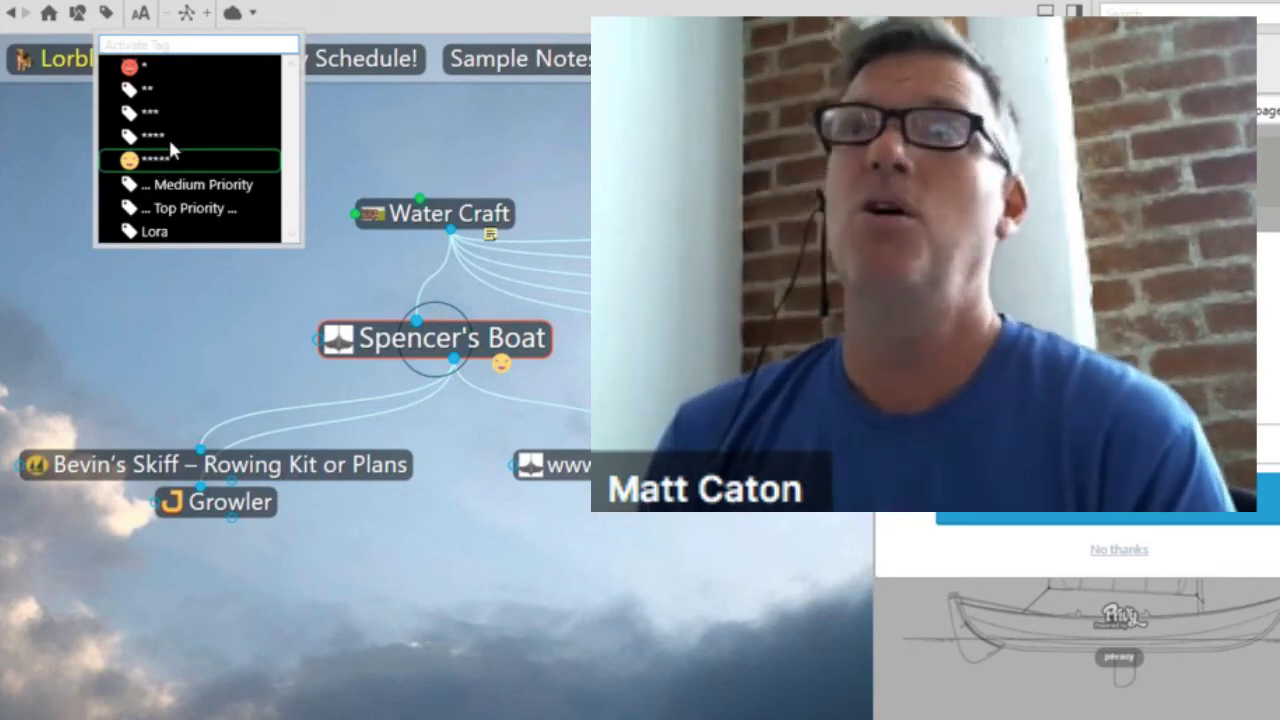
click(176, 64)
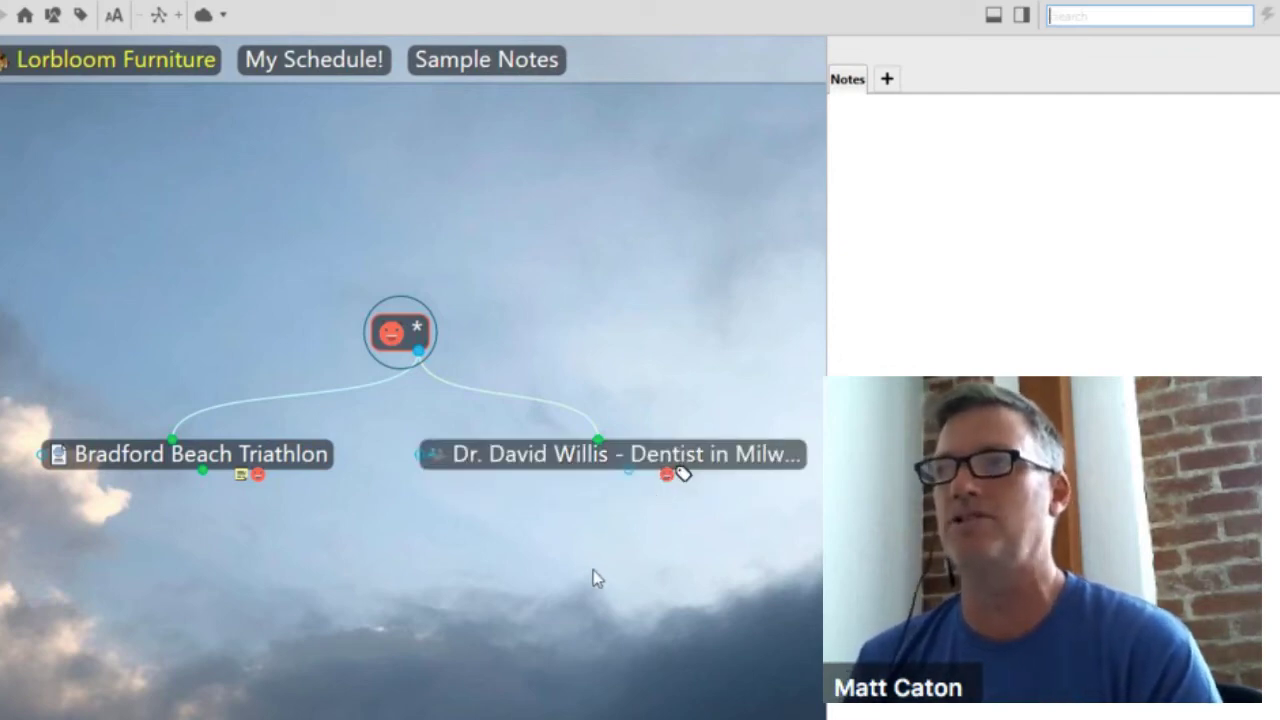
- Activate the Bradford Beach Triathlon thought and examine the negative comments in its note
click(148, 458)
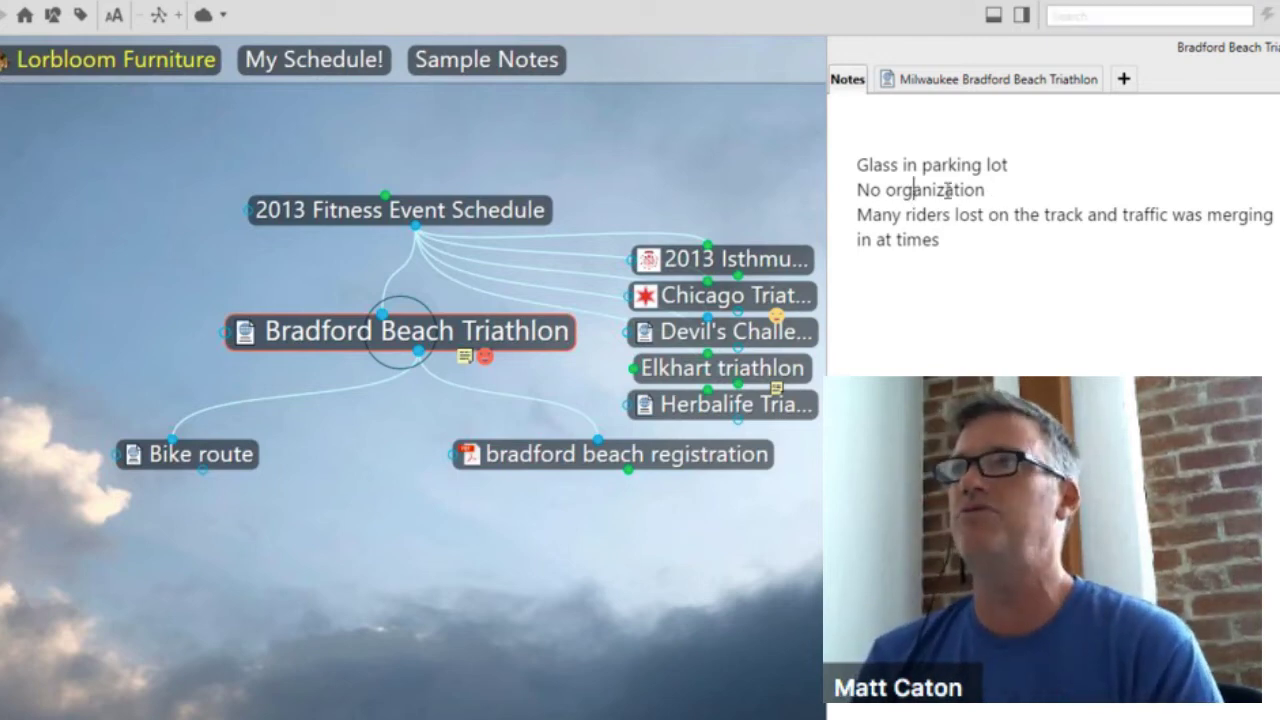
drag(913, 190, 1031, 214)
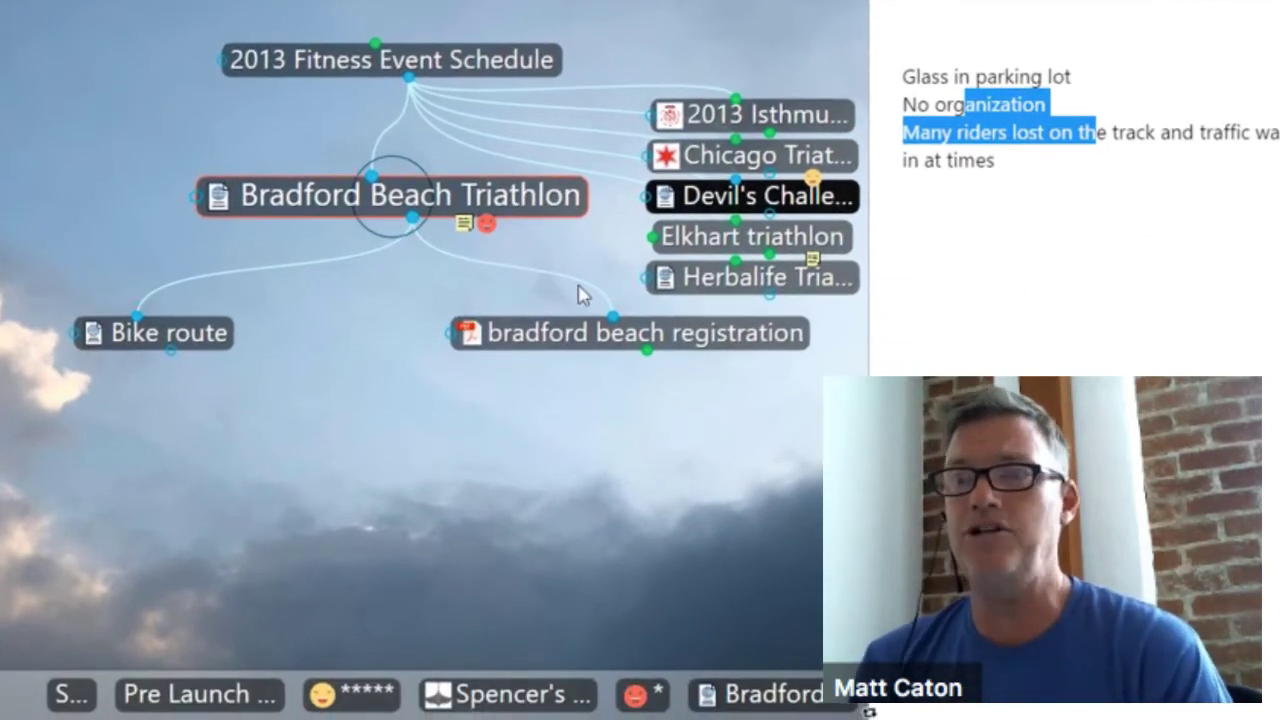
- Return to the Pre Launch Checklist thought and assign it a new tag named "Task"
click(205, 694)
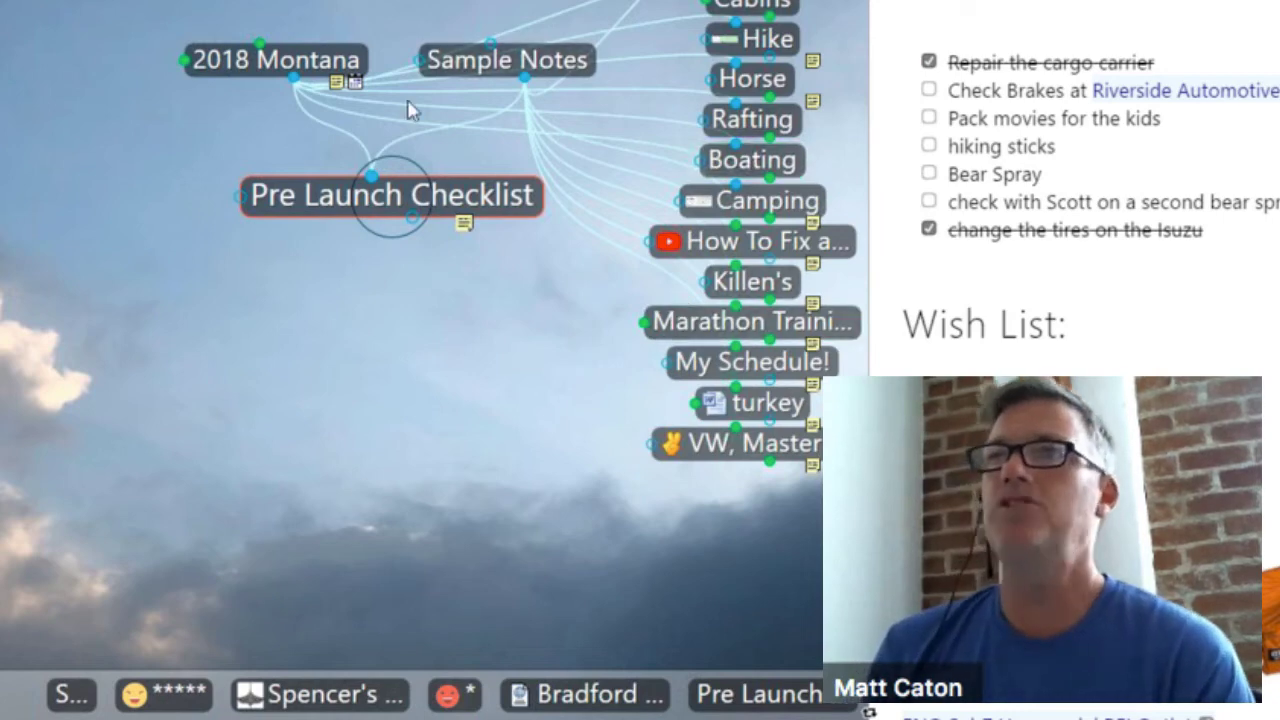
click(357, 204)
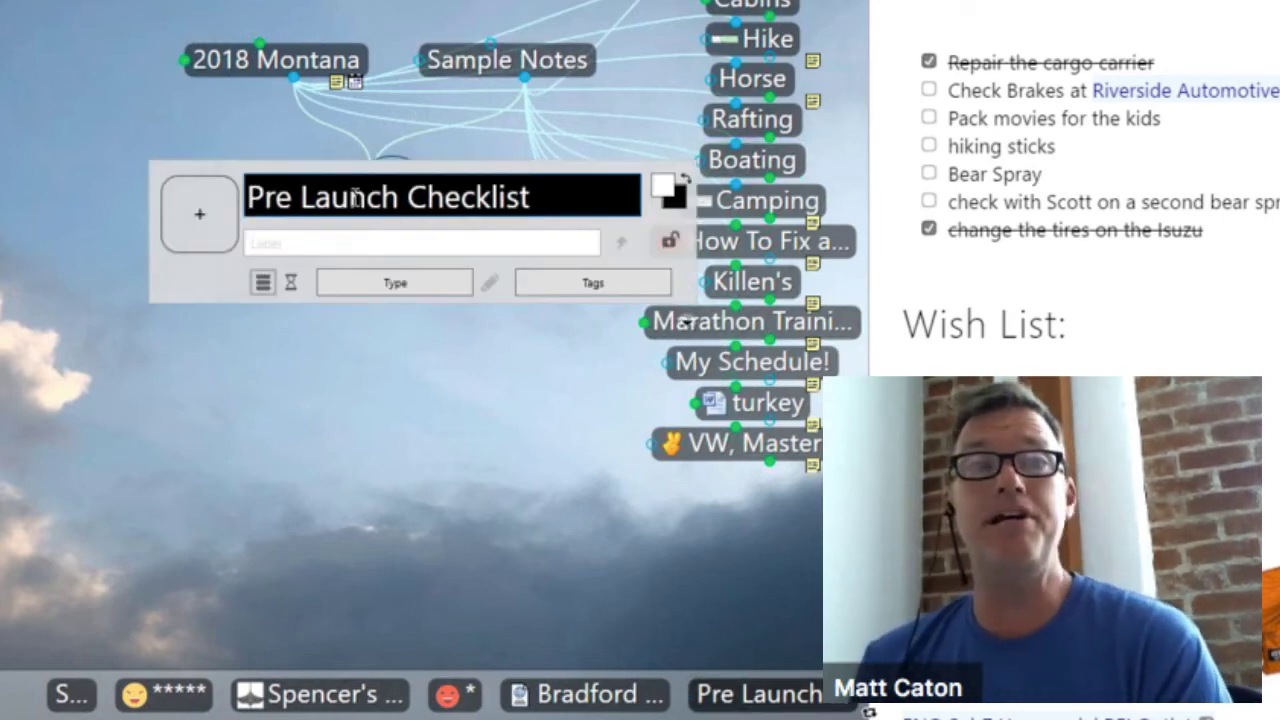
click(585, 287)
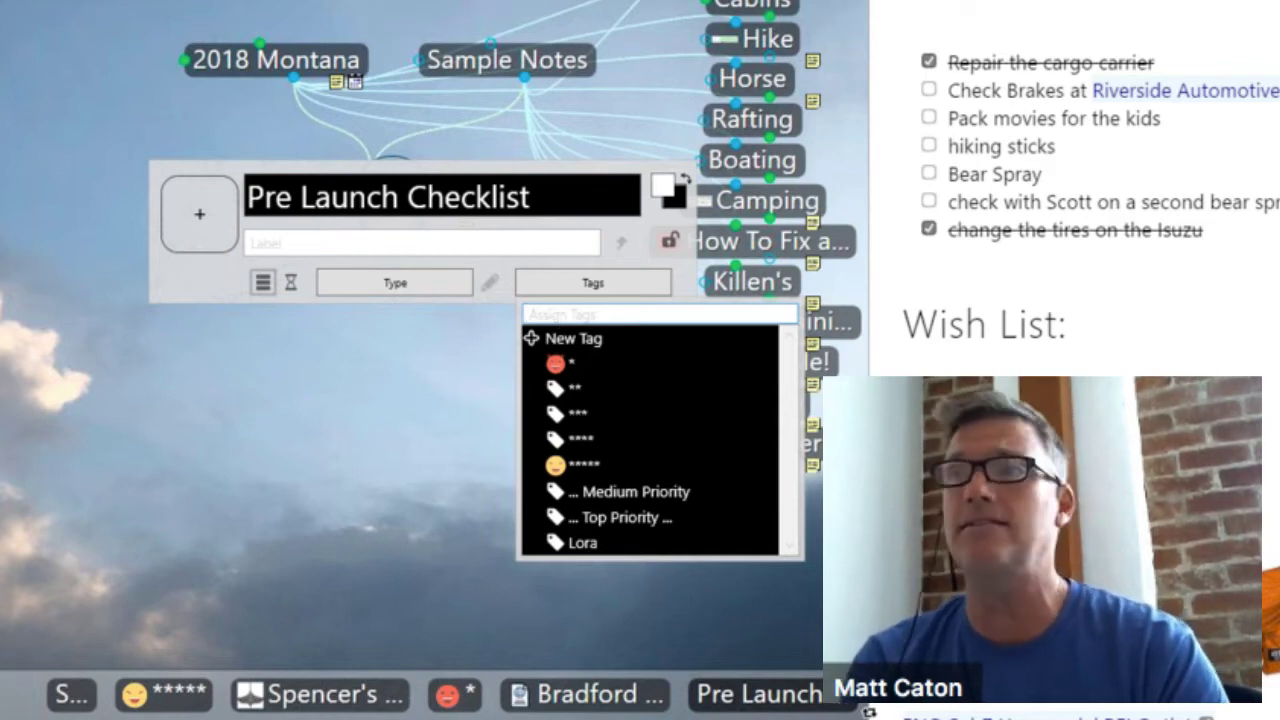
text(Task)
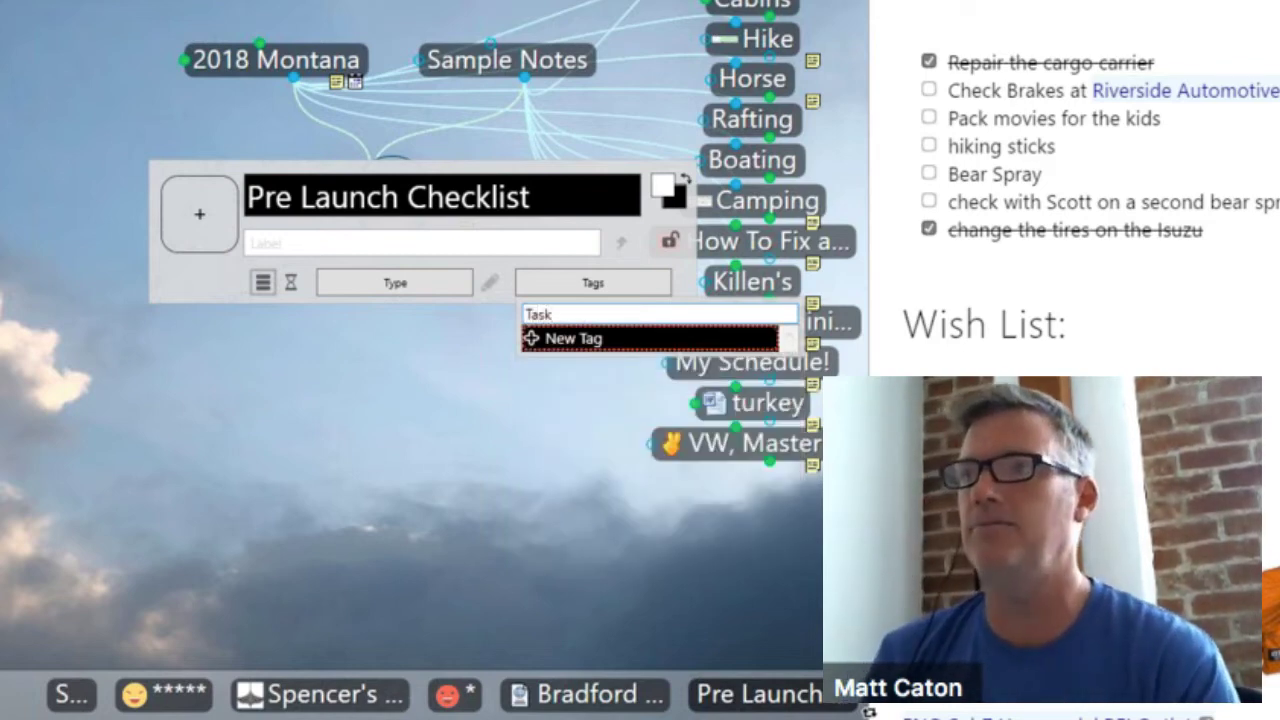
click(580, 342)
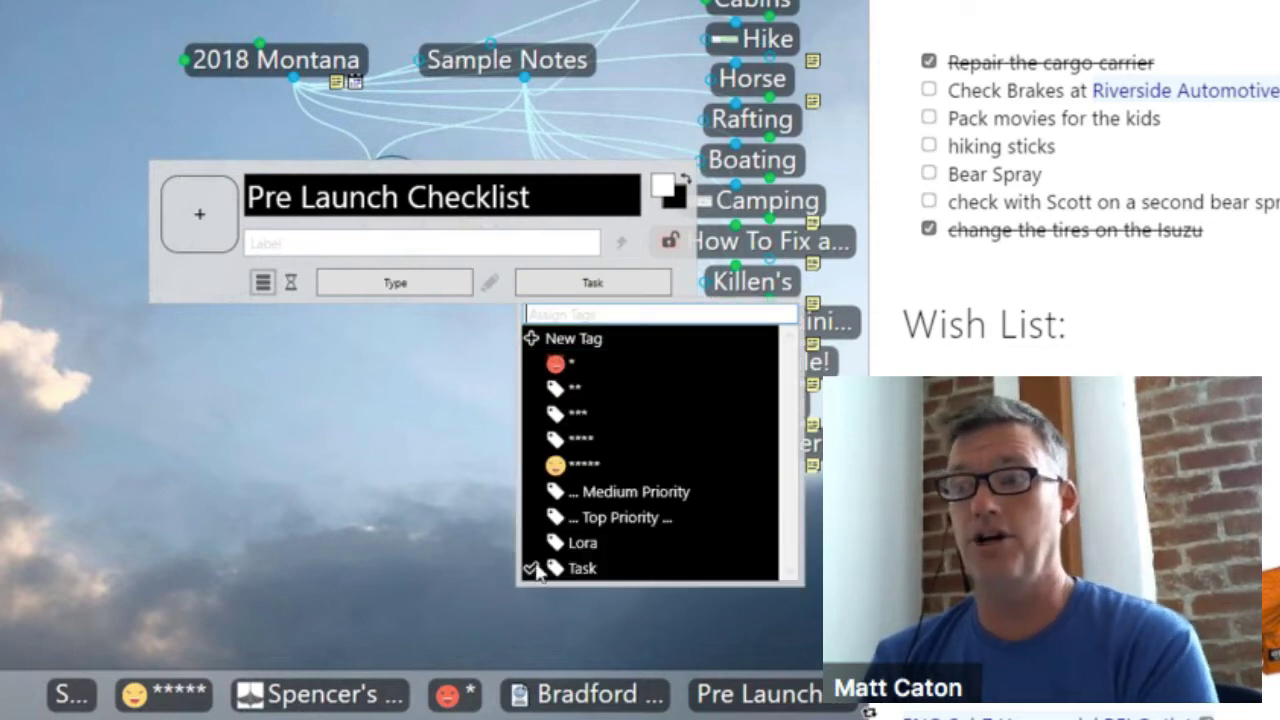
click(402, 537)
click(402, 534)
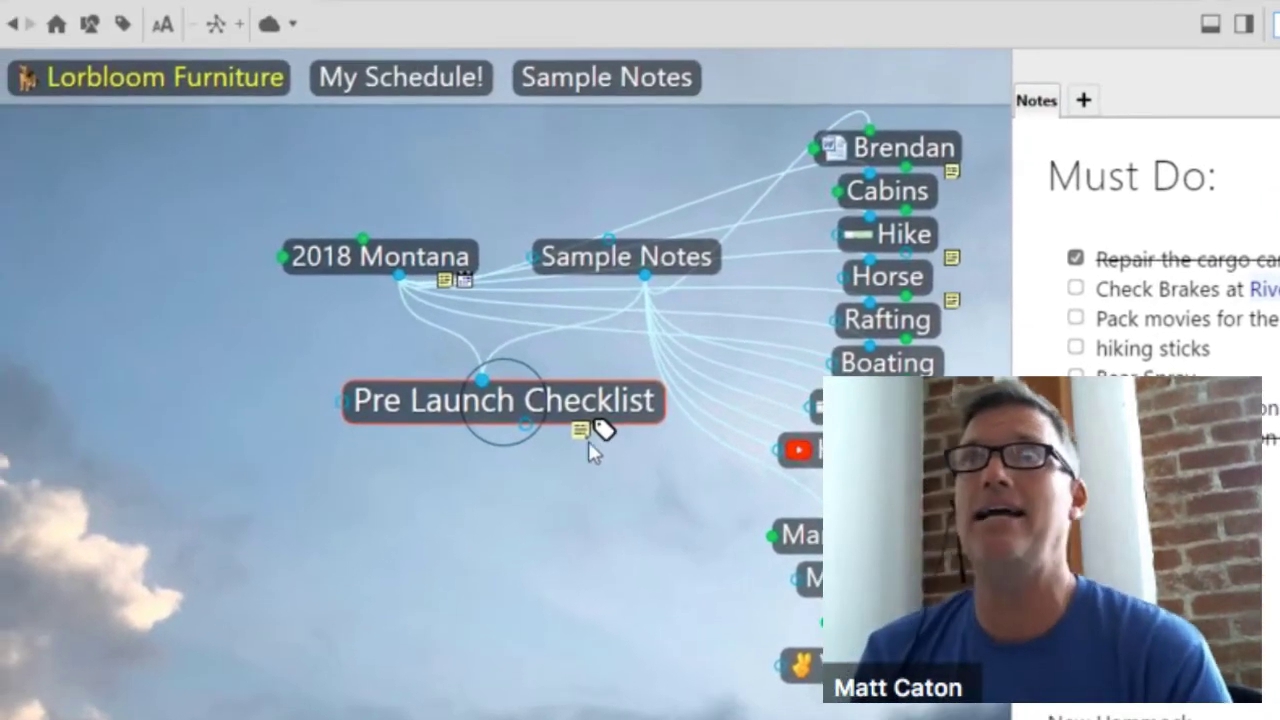
- Activate the Task tag and enter "Incomplete Item" as its tag abbreviation
click(124, 26)
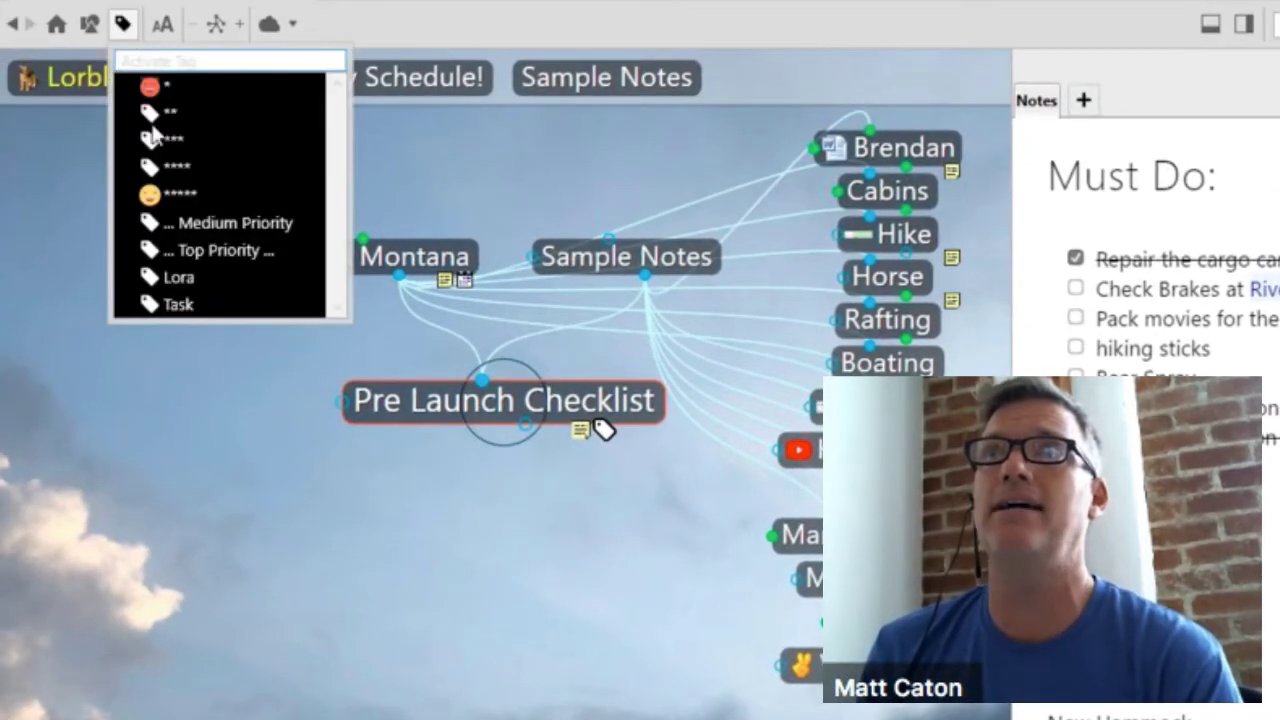
click(172, 305)
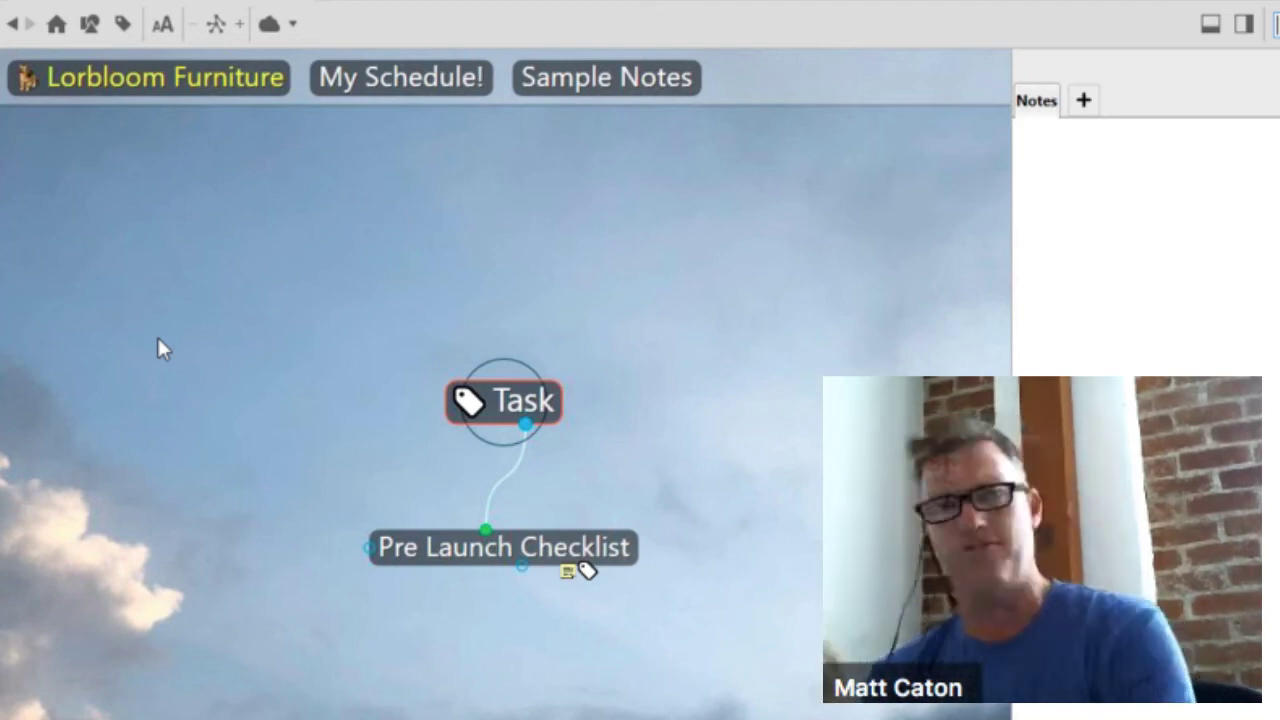
double_click(528, 402)
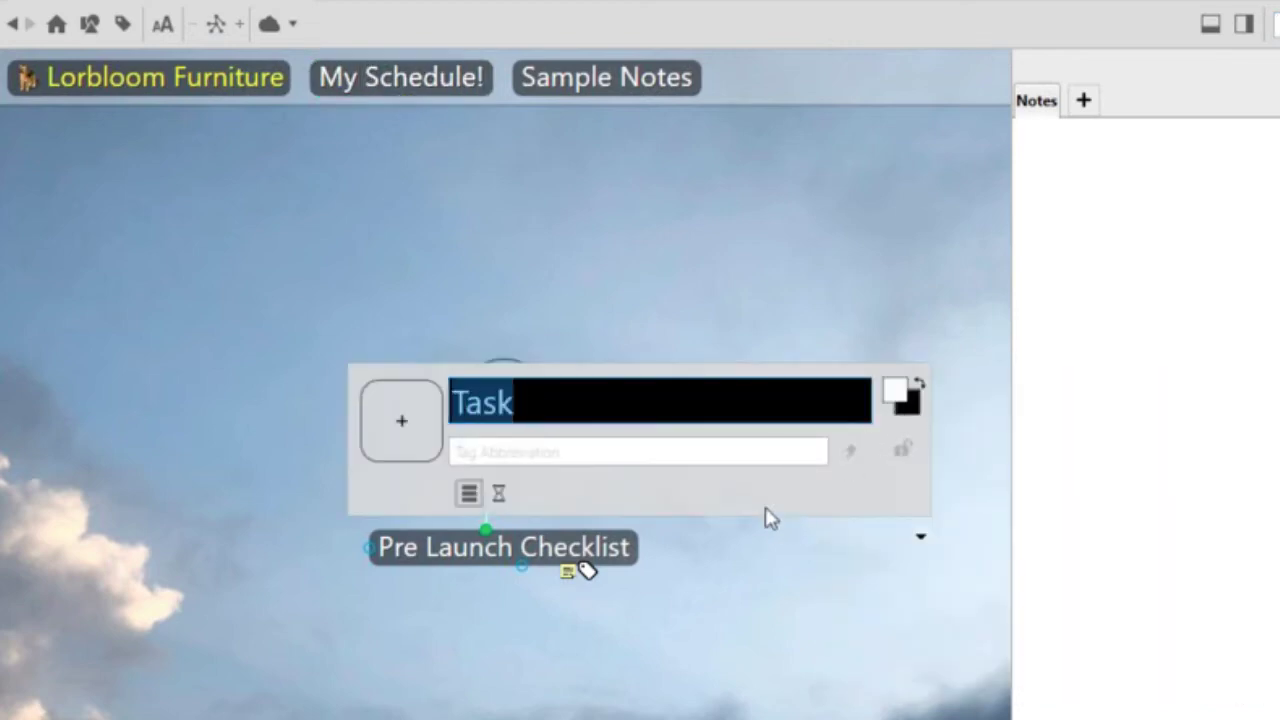
click(562, 448)
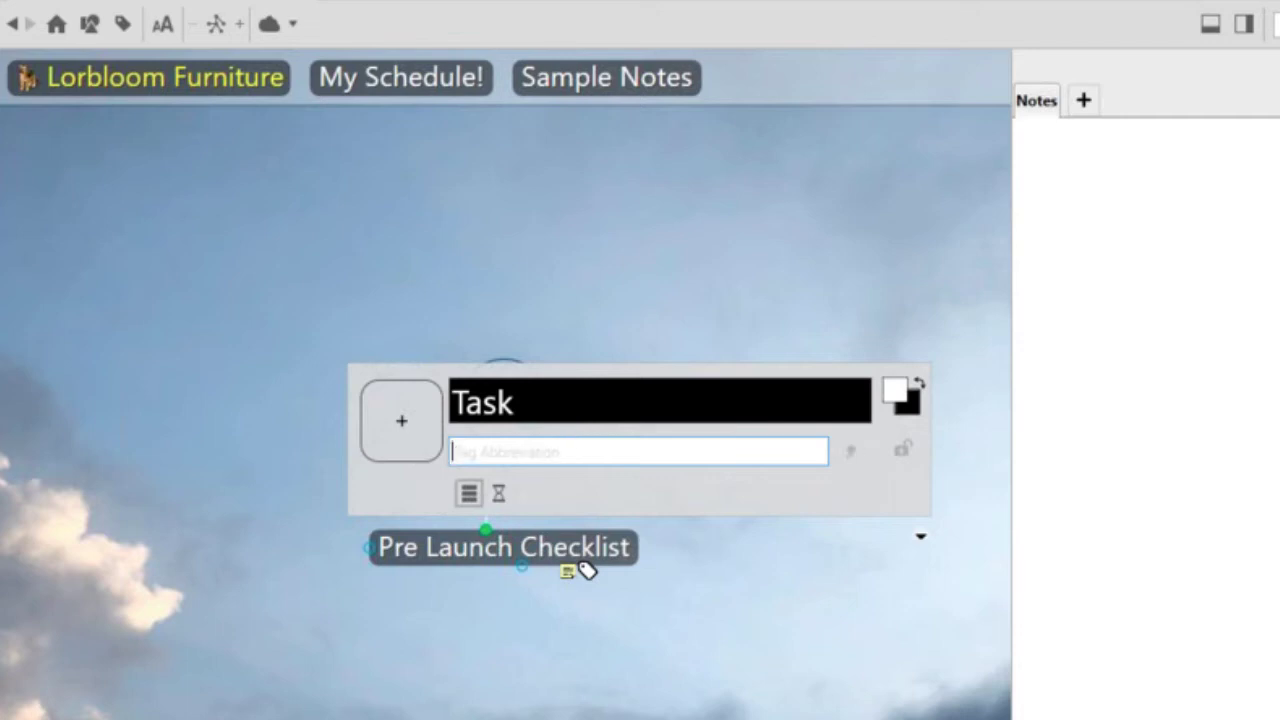
text(Incompl)
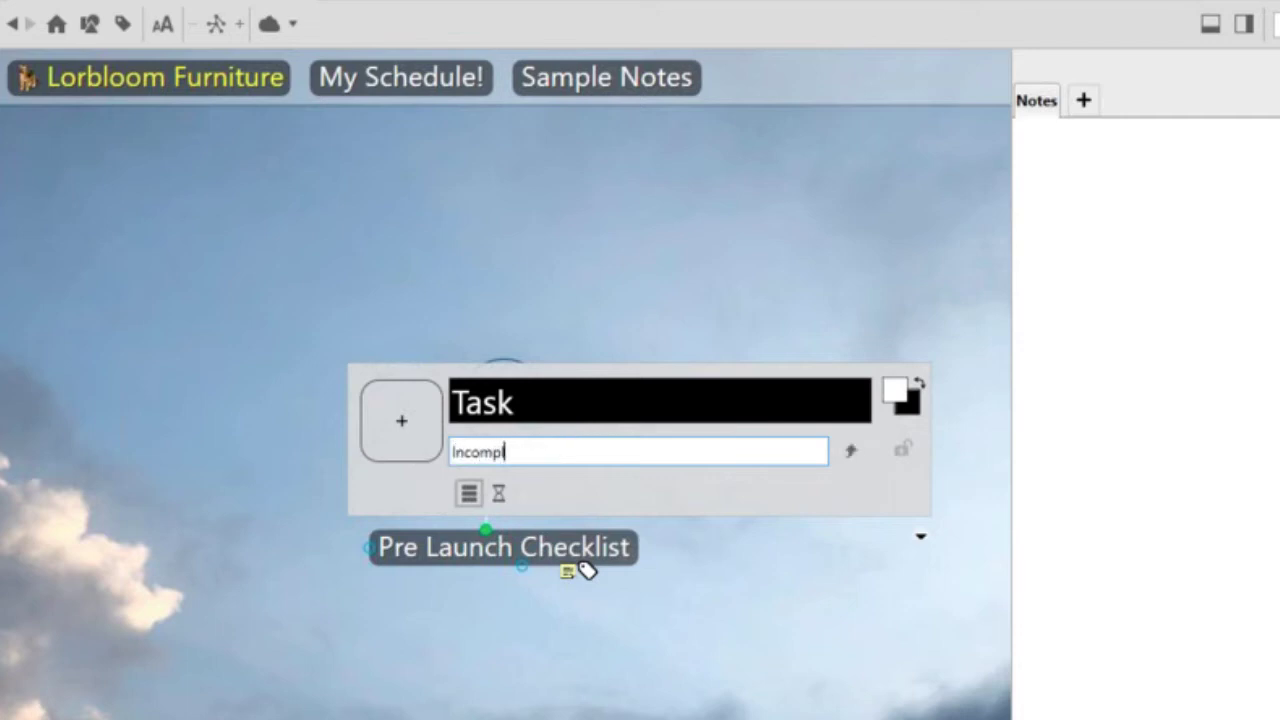
text(ete Item)
- Give the Task tag the stopwatch stock icon from the UI category
click(405, 448)
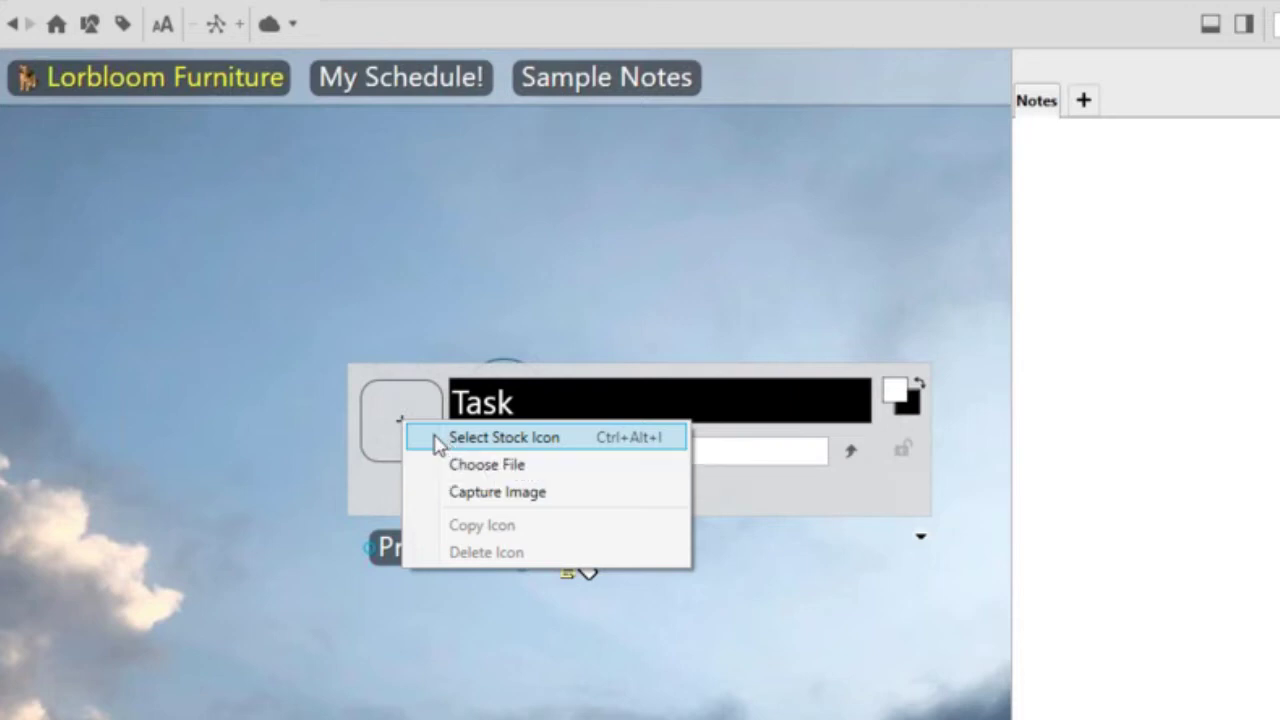
click(505, 440)
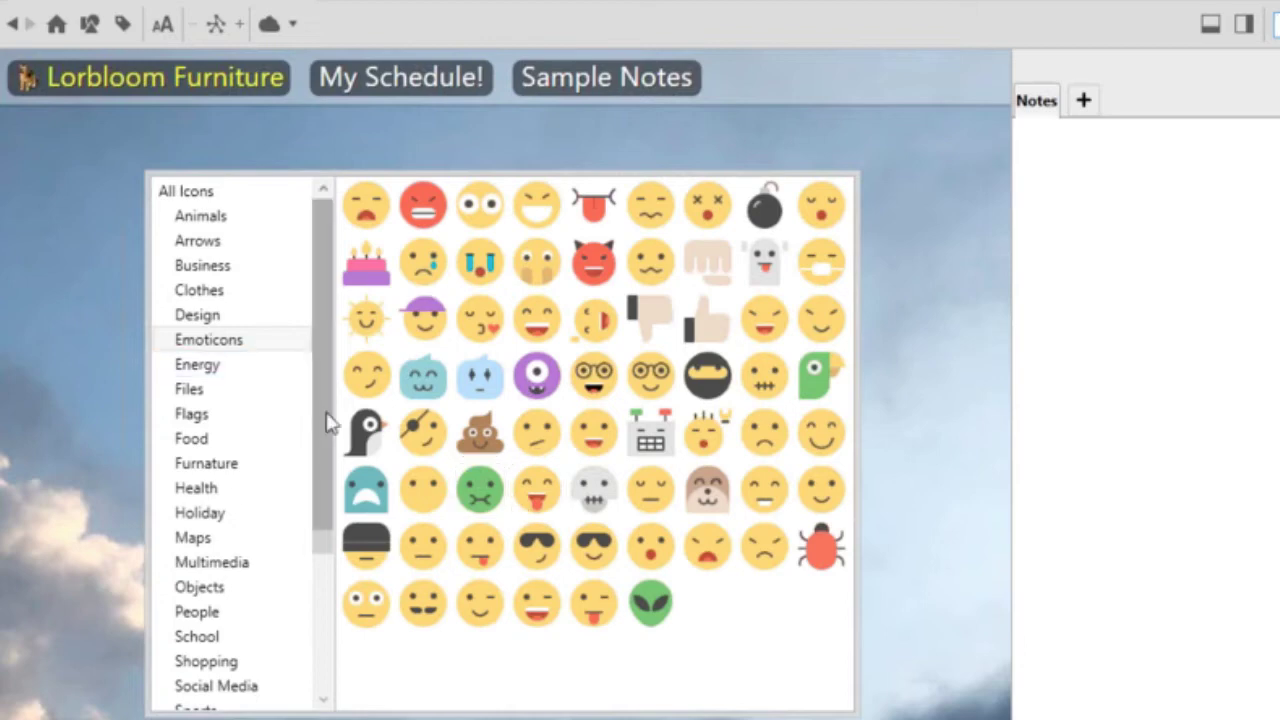
drag(329, 423, 327, 585)
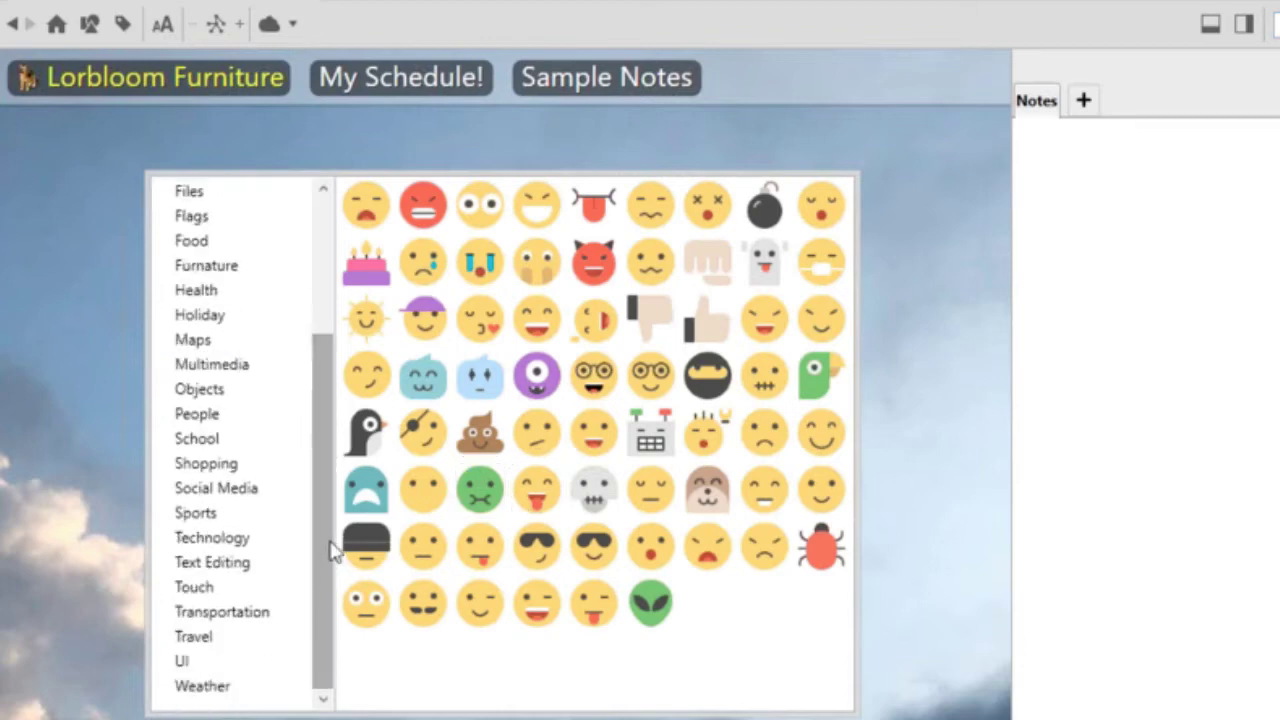
click(205, 666)
scroll(491, 451, down, 1)
scroll(489, 453, down, 5)
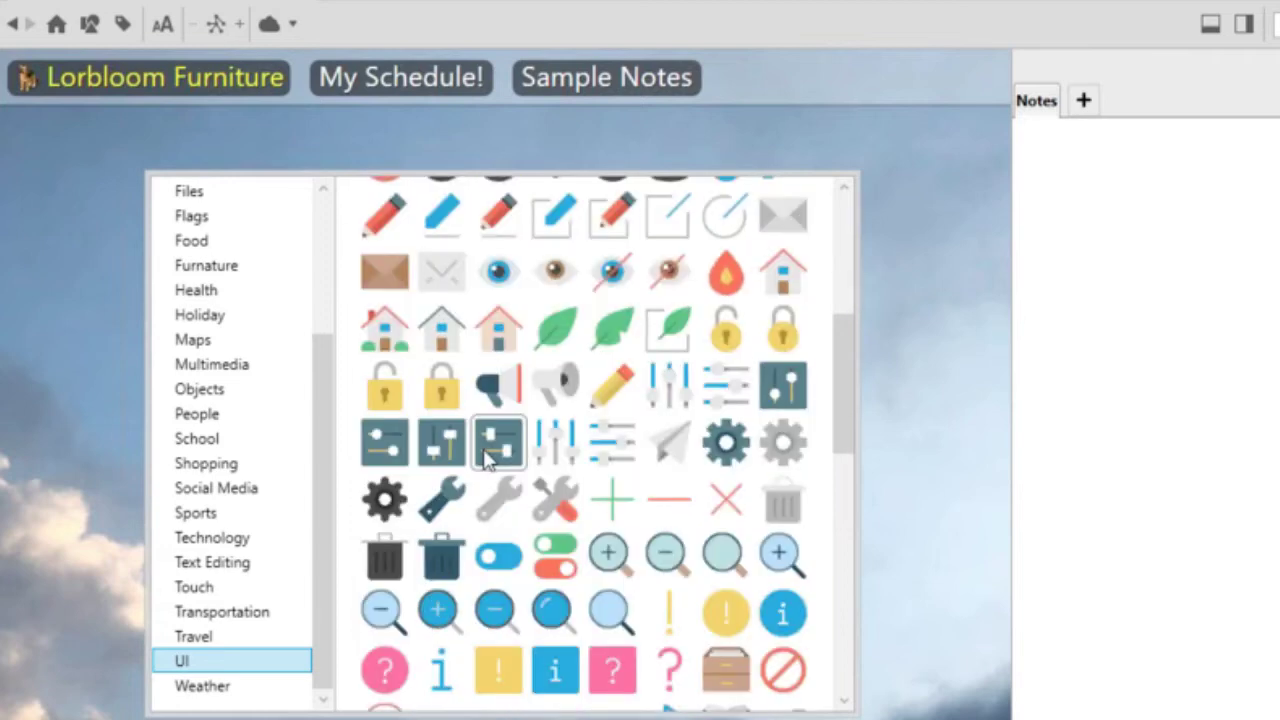
scroll(487, 457, down, 12)
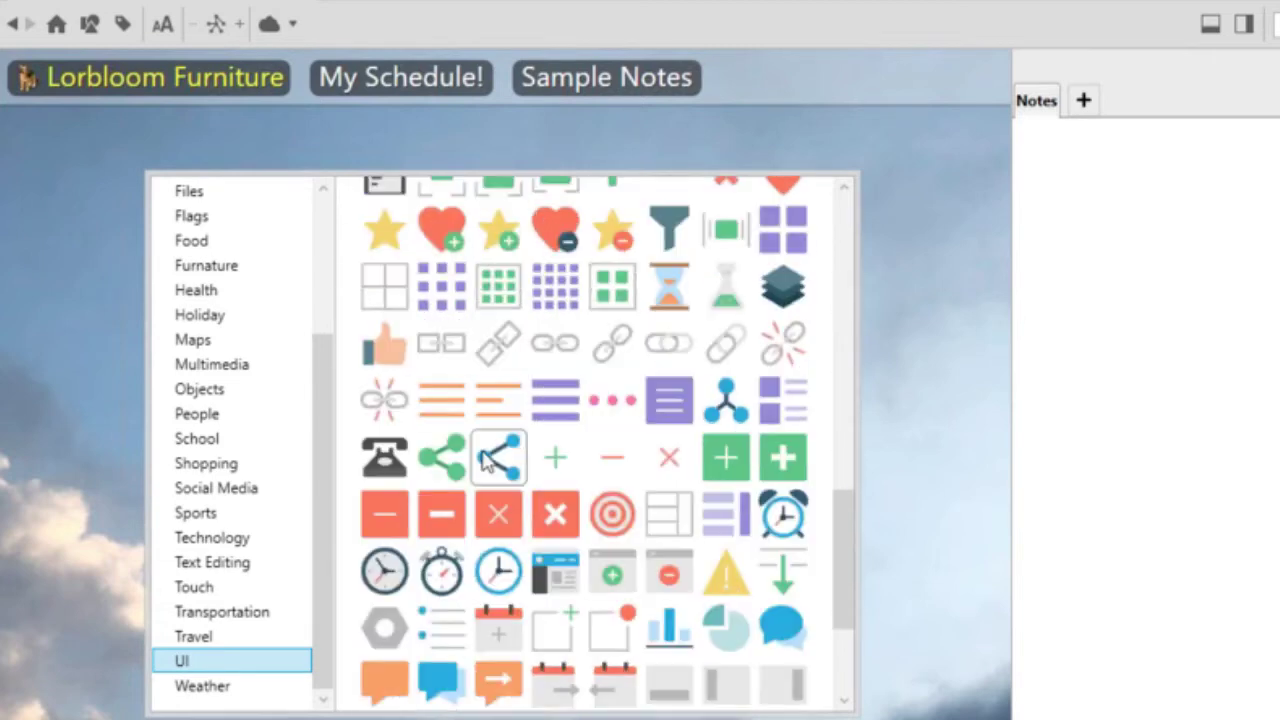
click(450, 580)
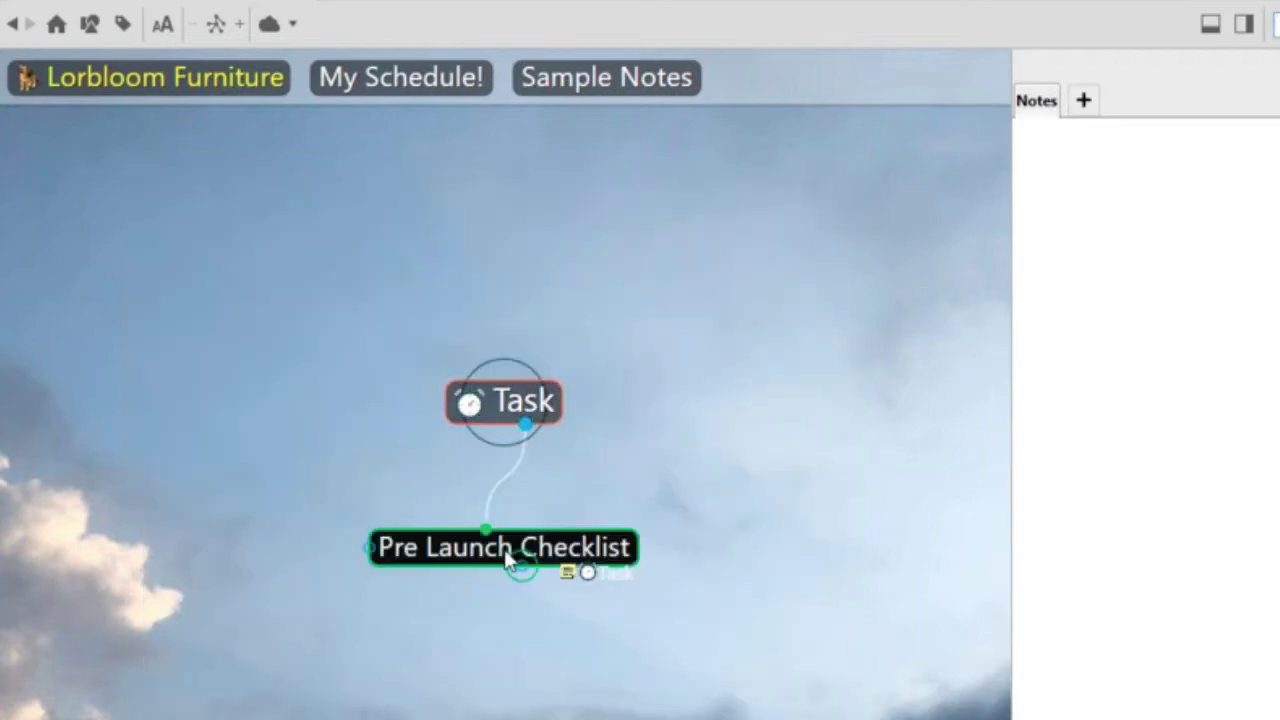
- Add the Task tag to The Kaholo 14 thought, and activate the Task tag to view its tagged thoughts
click(505, 552)
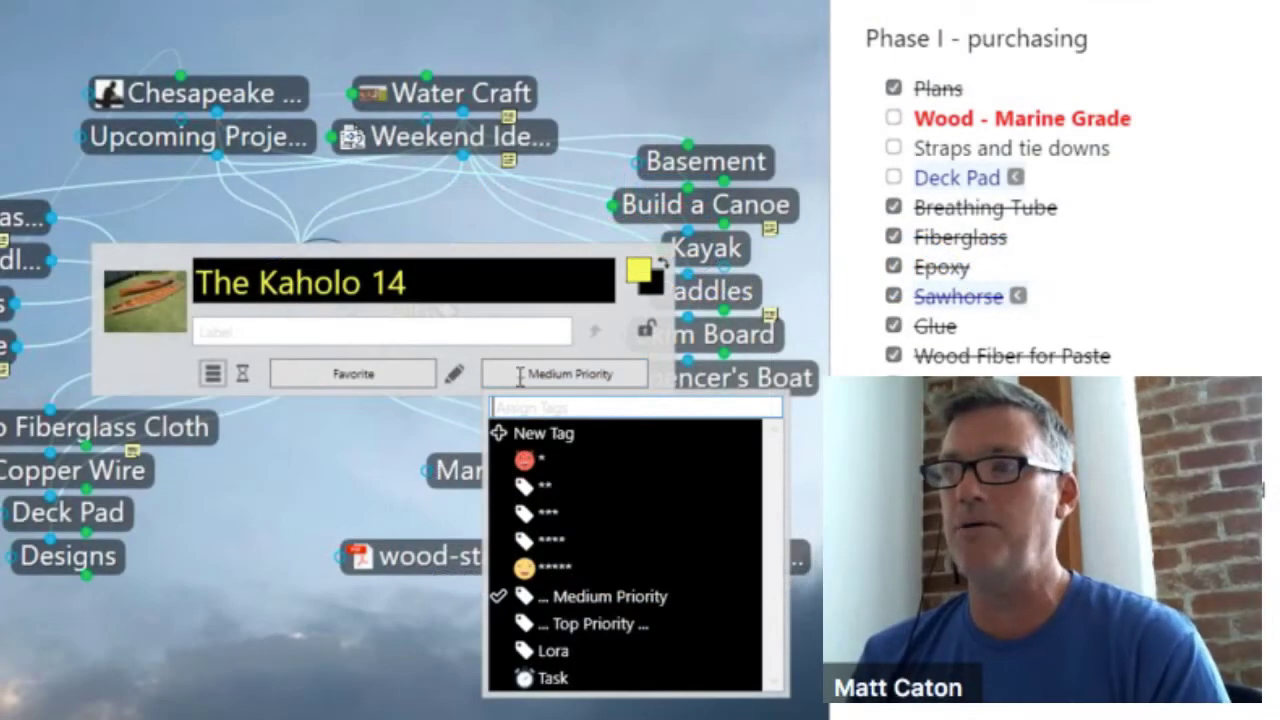
click(552, 678)
key(Escape)
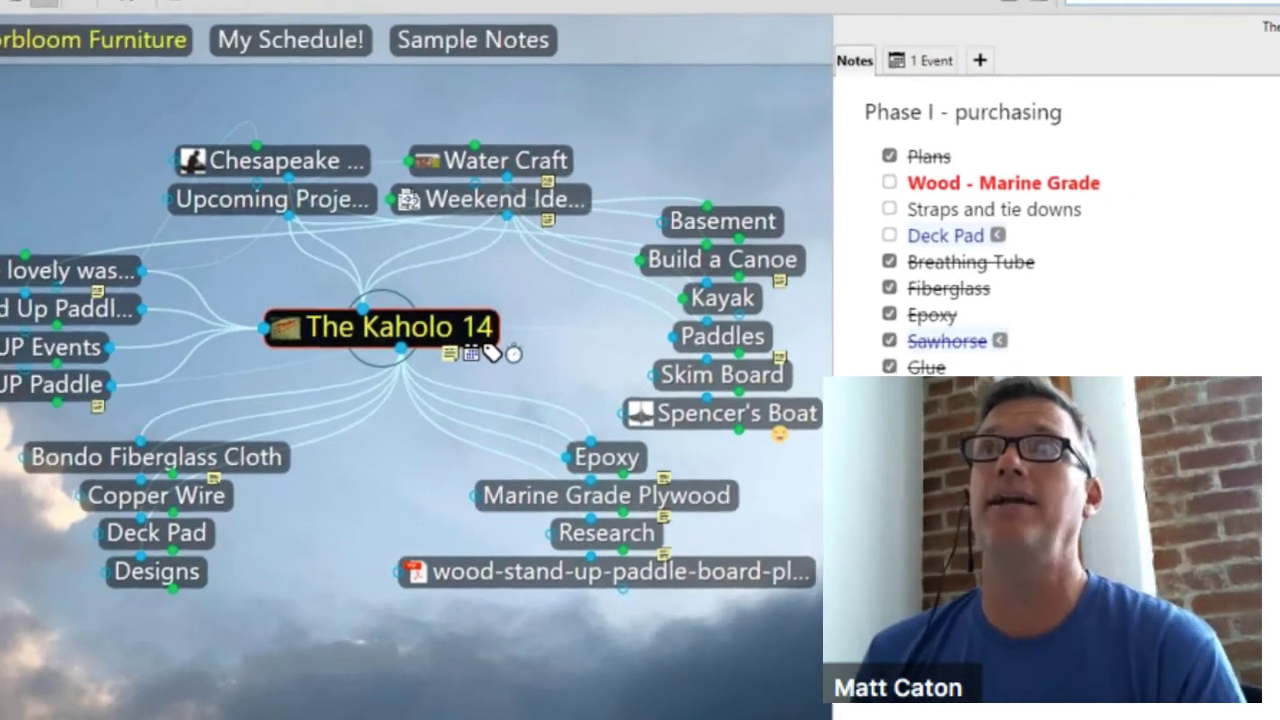
click(80, 23)
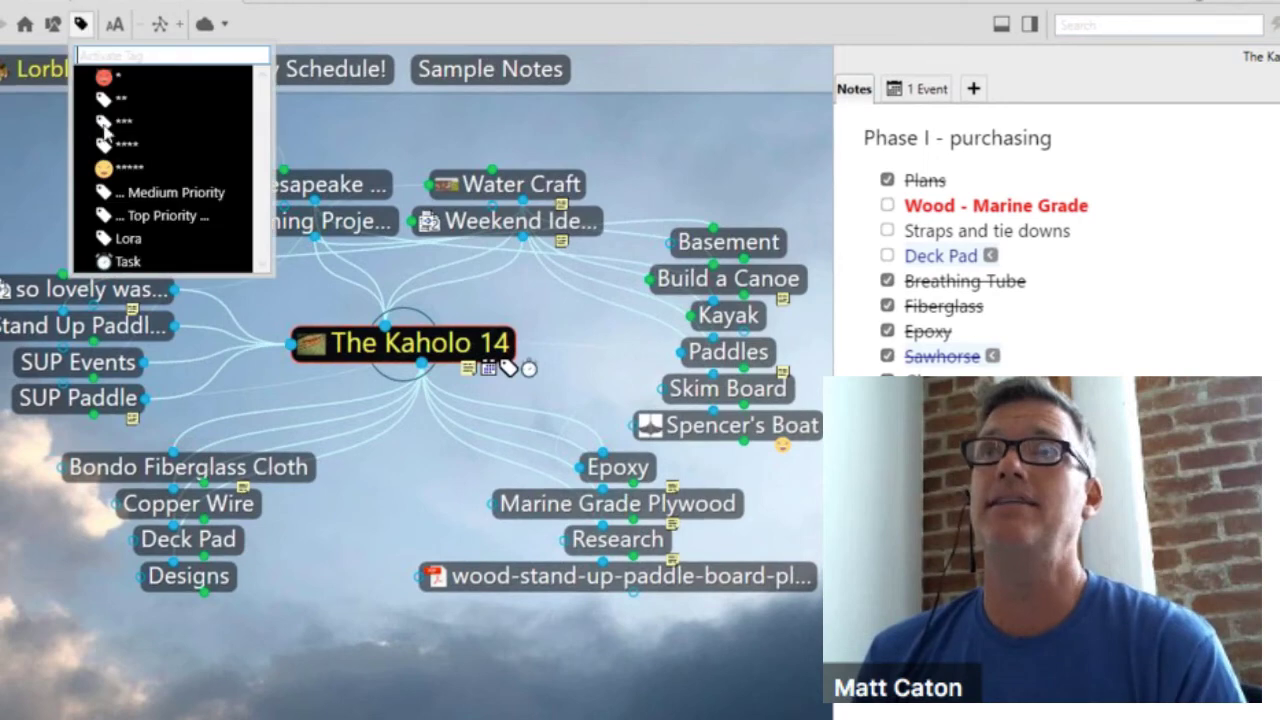
click(128, 261)
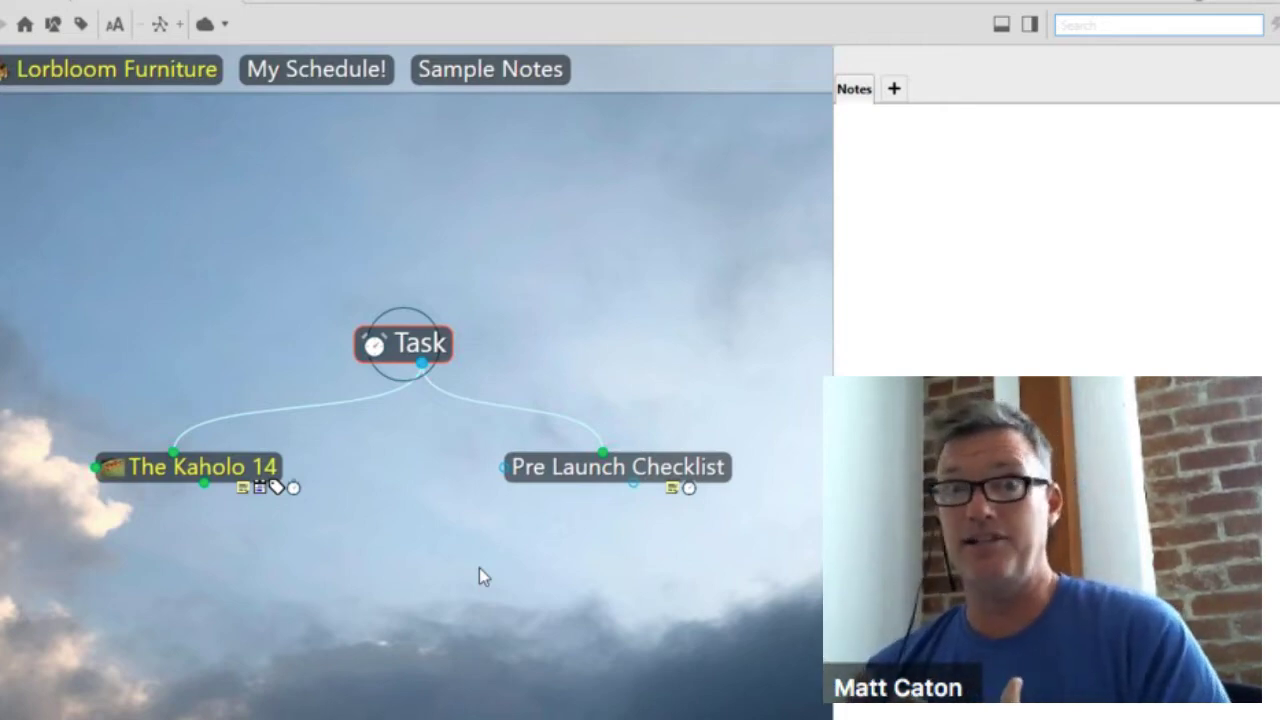
- Activate the To Be Filed thought and cut the riddle book line from the end of its note
click(25, 27)
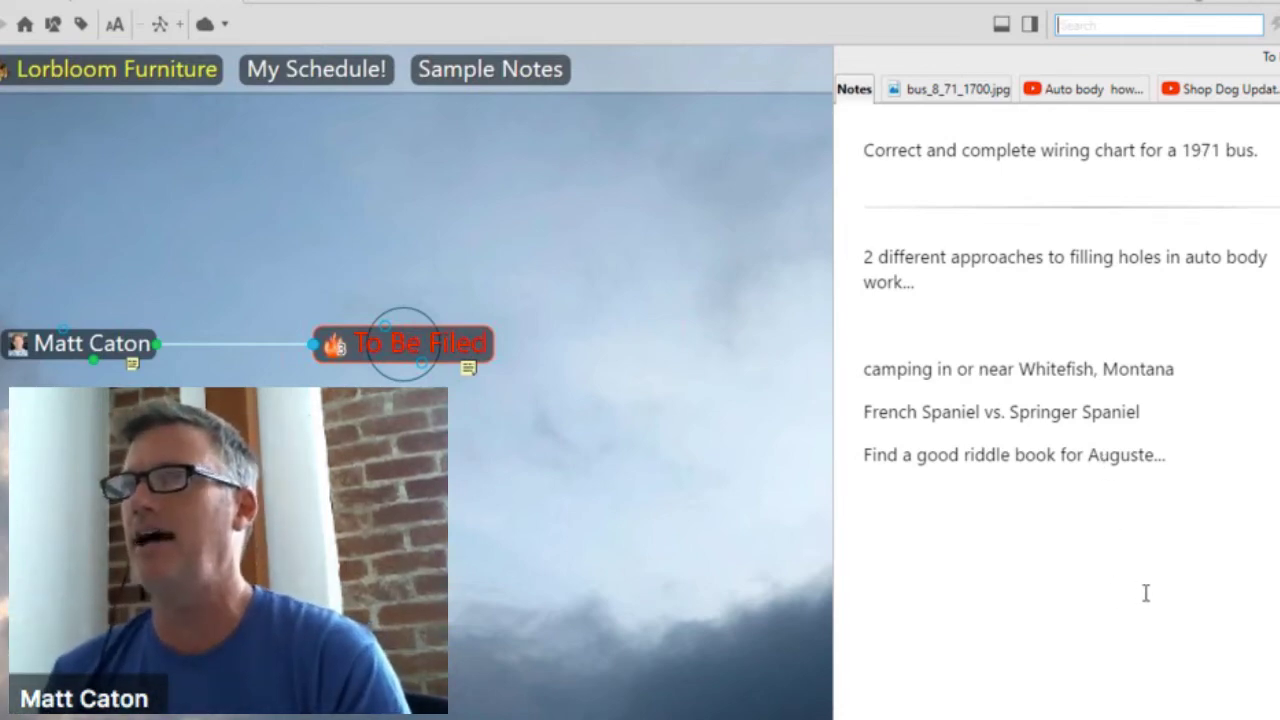
click(862, 411)
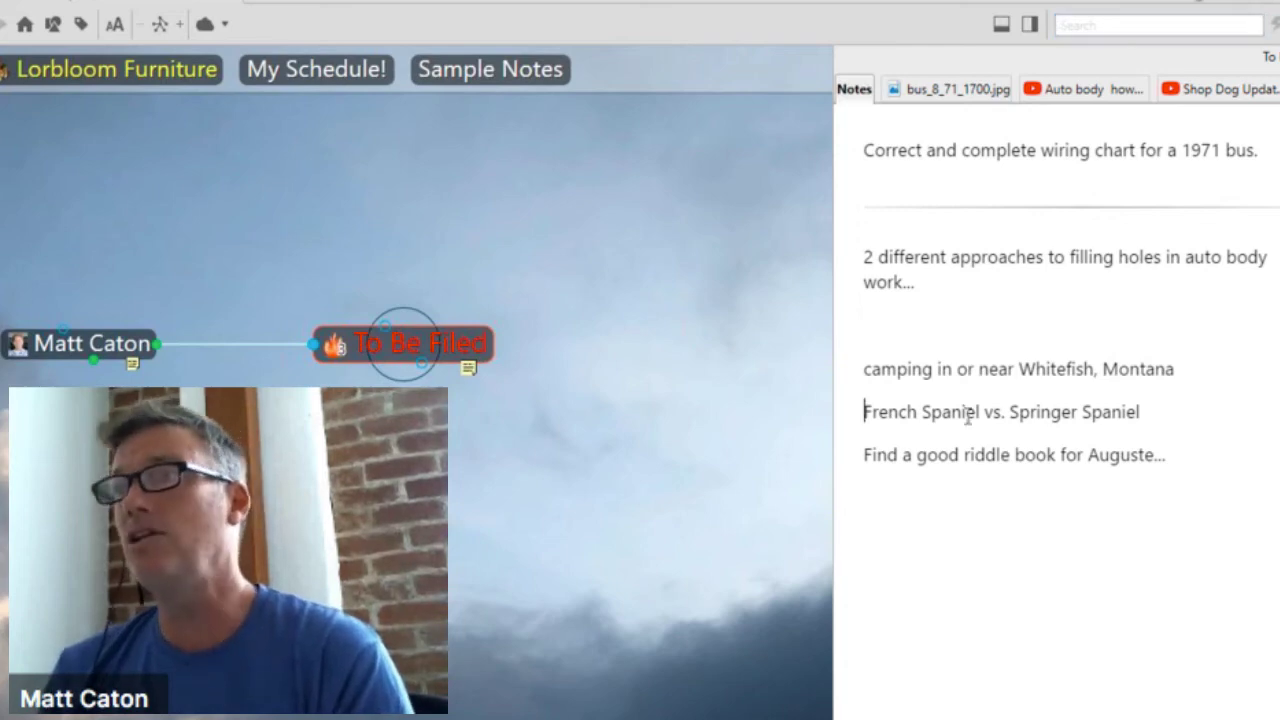
shift+click(1249, 417)
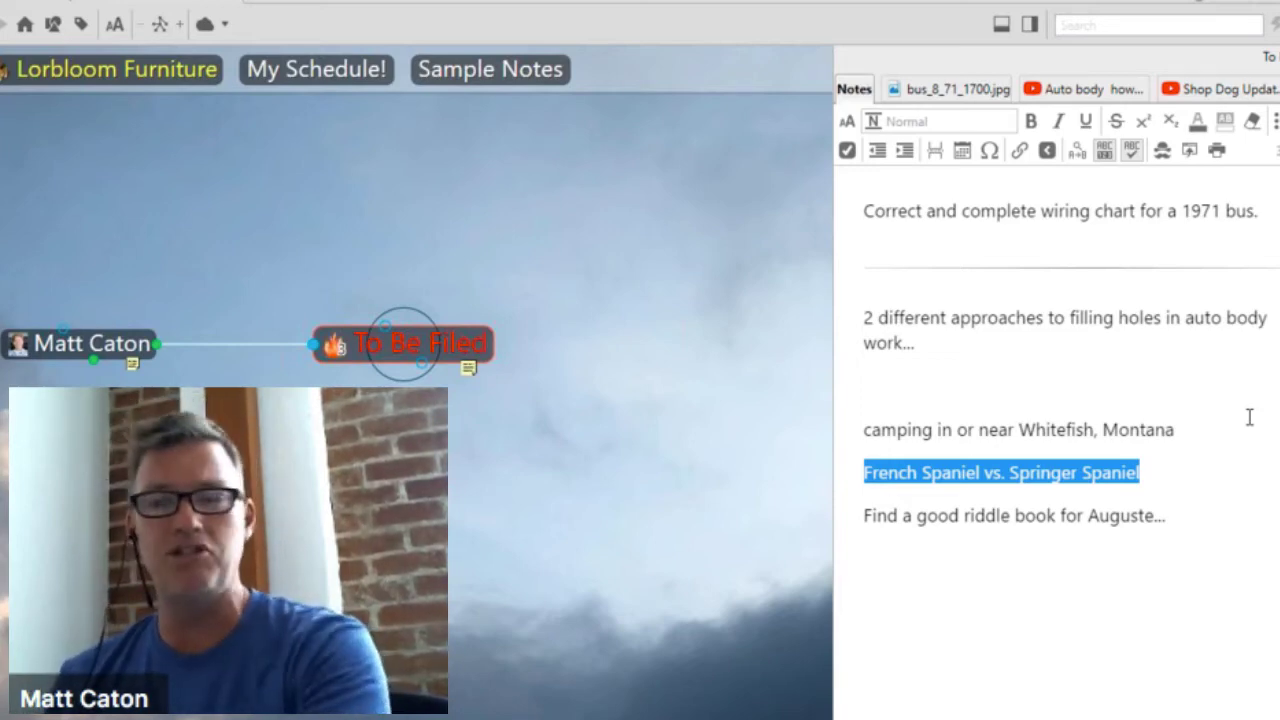
click(864, 515)
key(shift+End)
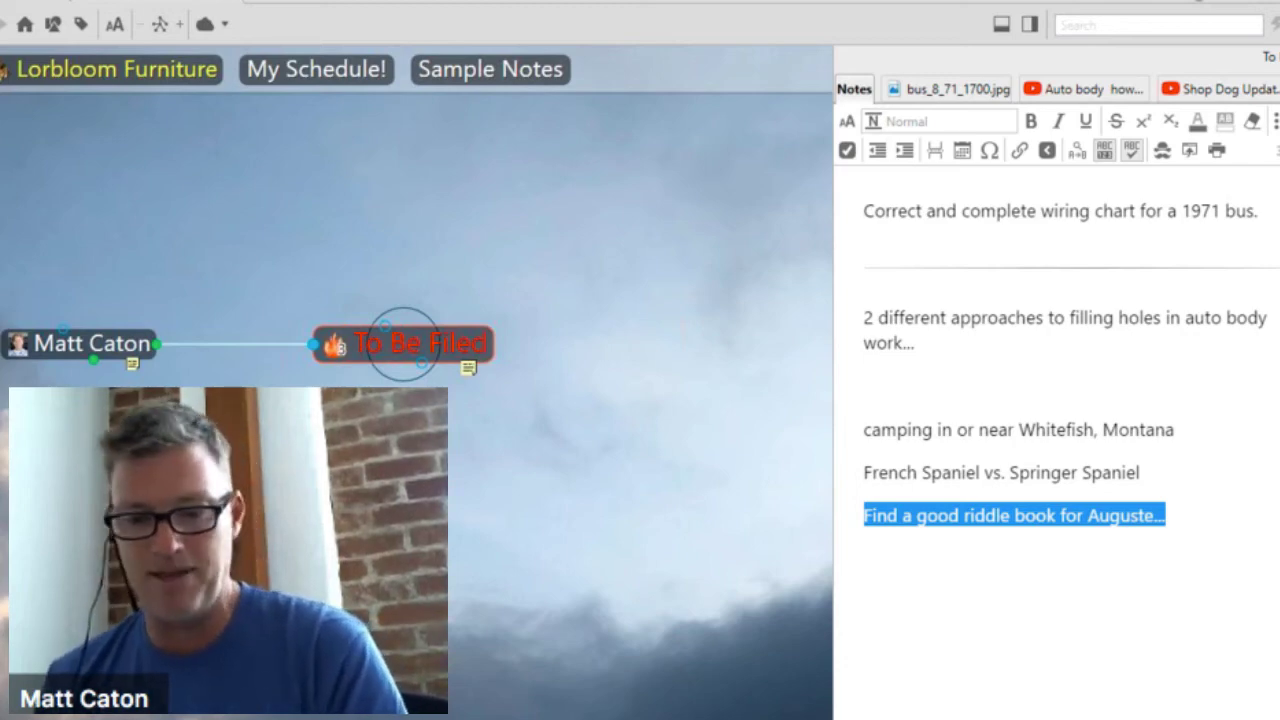
key(Delete)
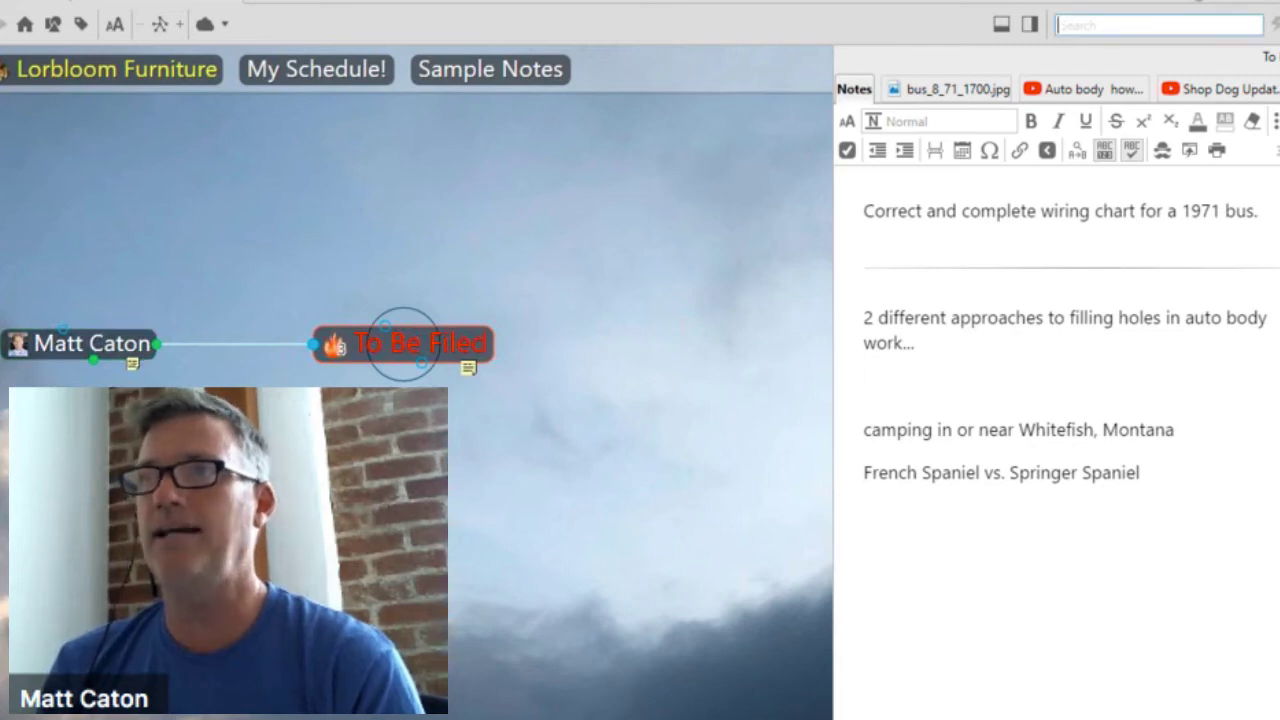
- Return to Pre Launch Checklist and add the riddle book line as a Must Do checklist item below the second bear spray item
key(alt+Left)
click(596, 474)
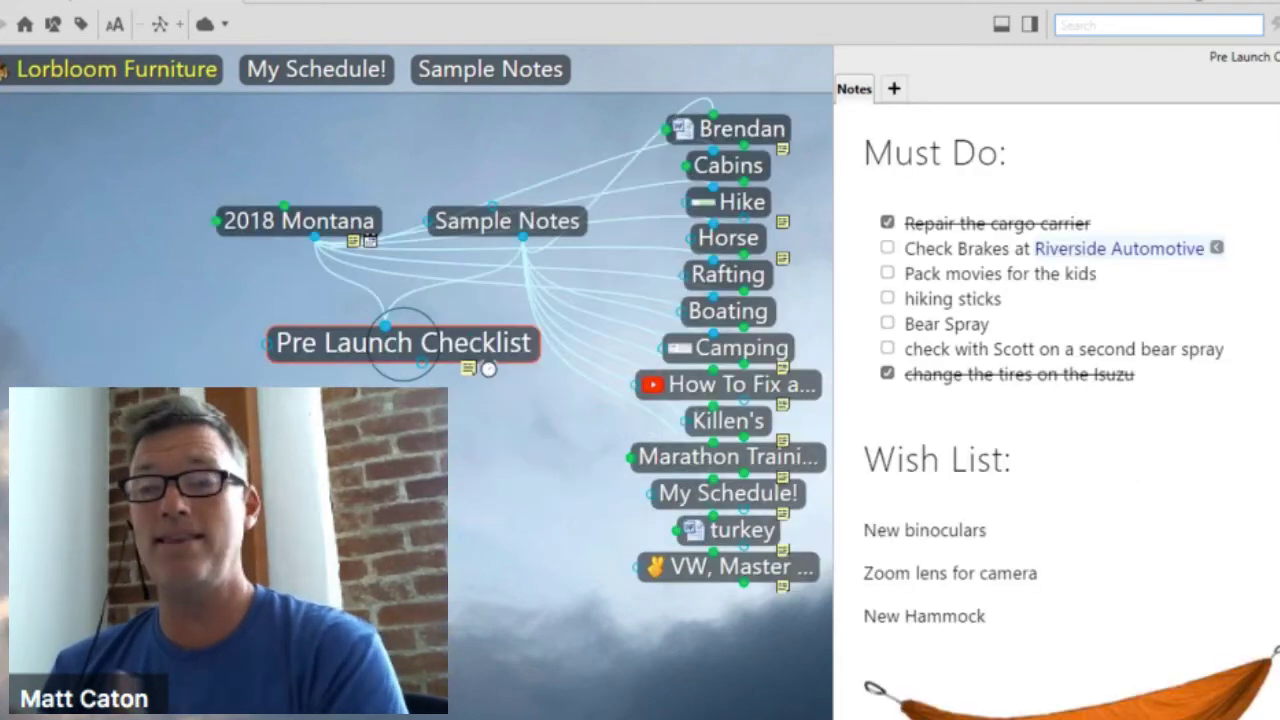
click(1253, 350)
key(Return)
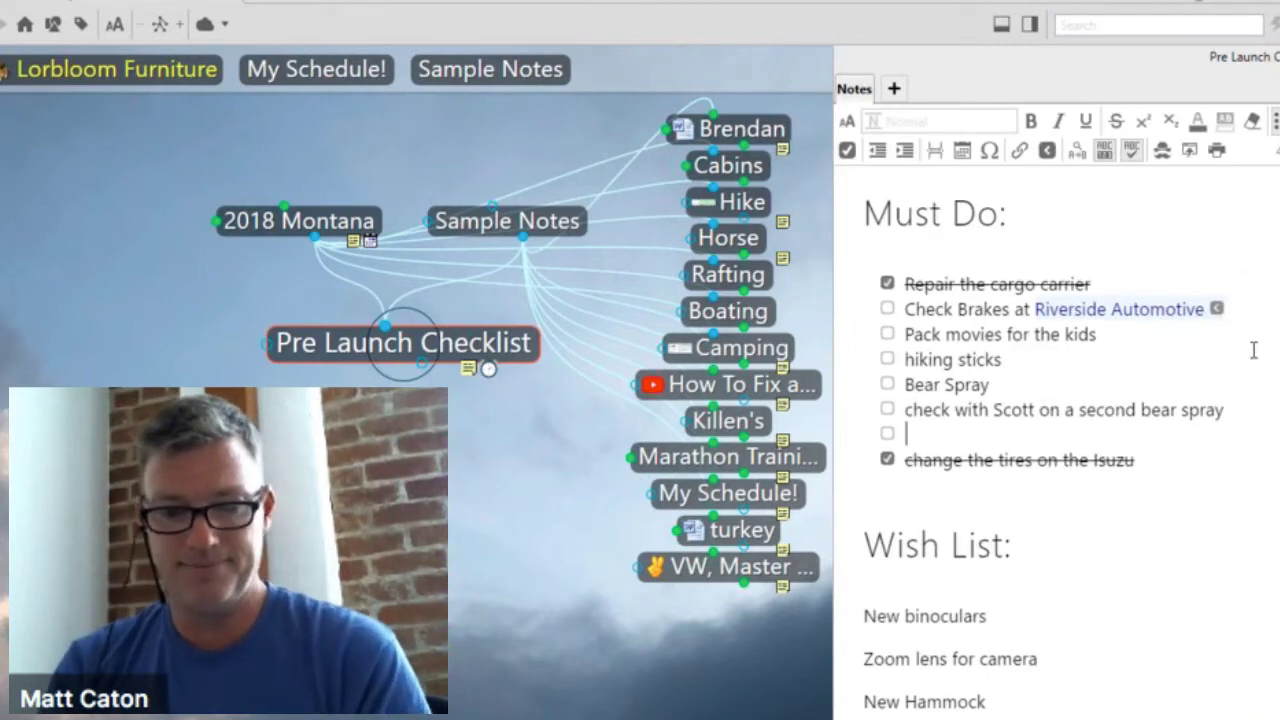
text(Find a good riddle book for Auguste...)
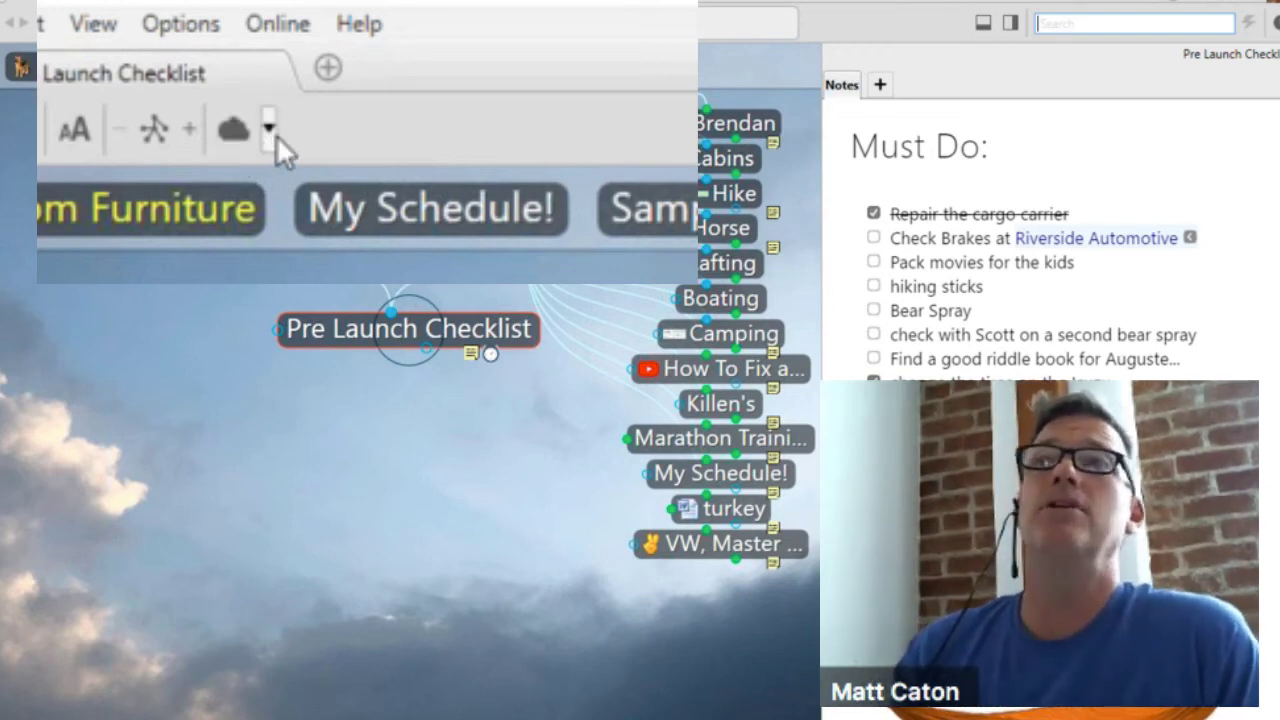
- Check the brain's automatic sync settings, and open the Pre Launch Checklist thought in the web client
click(269, 143)
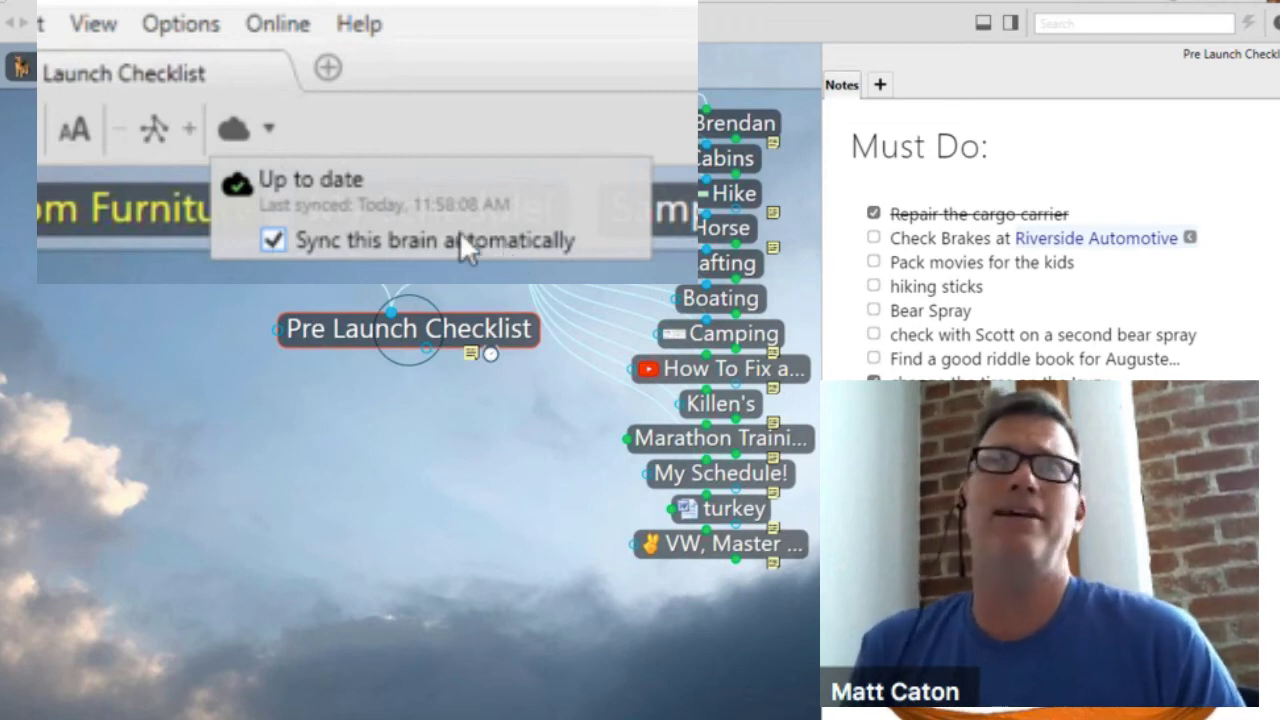
click(273, 241)
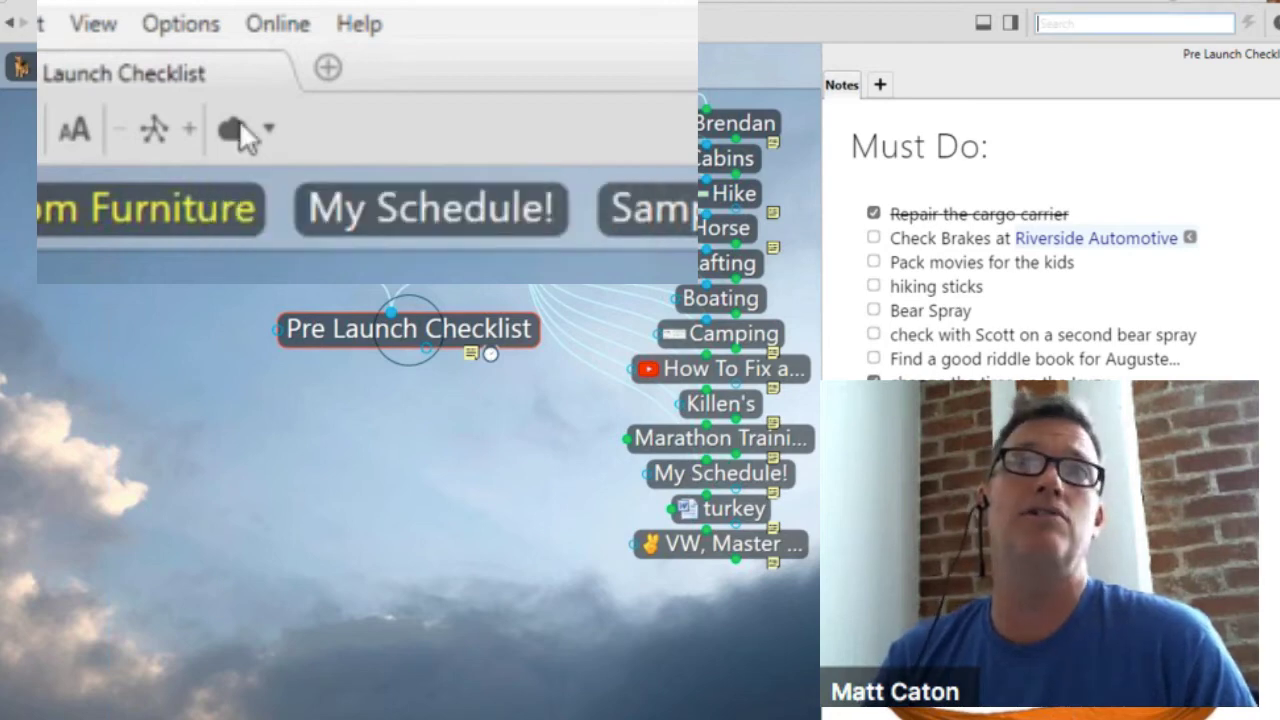
click(280, 24)
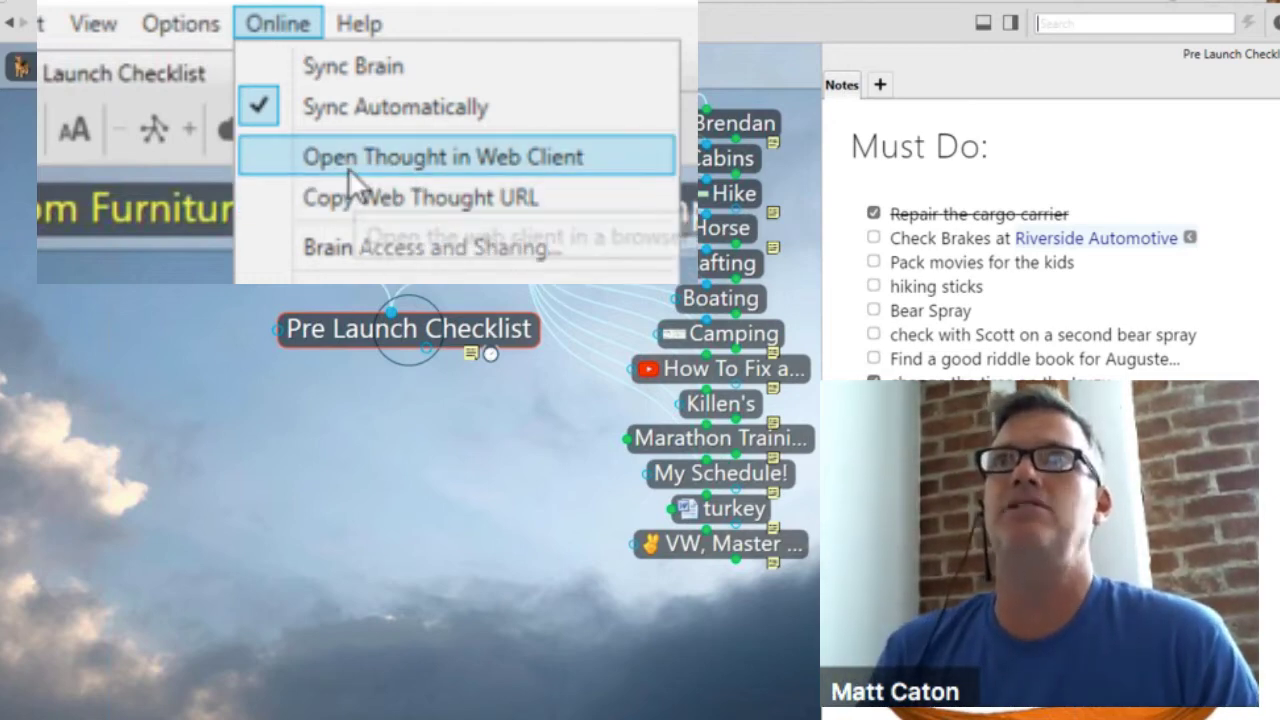
click(394, 162)
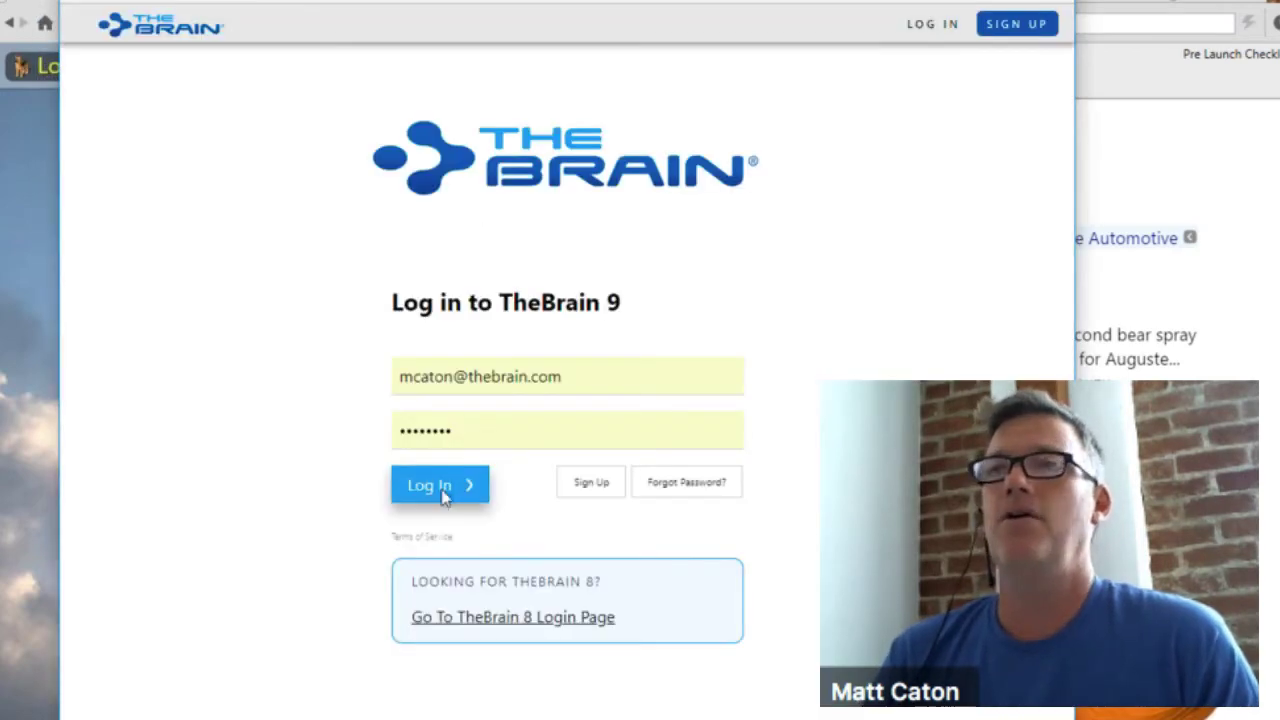
- Log in to the web client with the saved credentials and open the LorBloom brain with a widened thought map
click(440, 488)
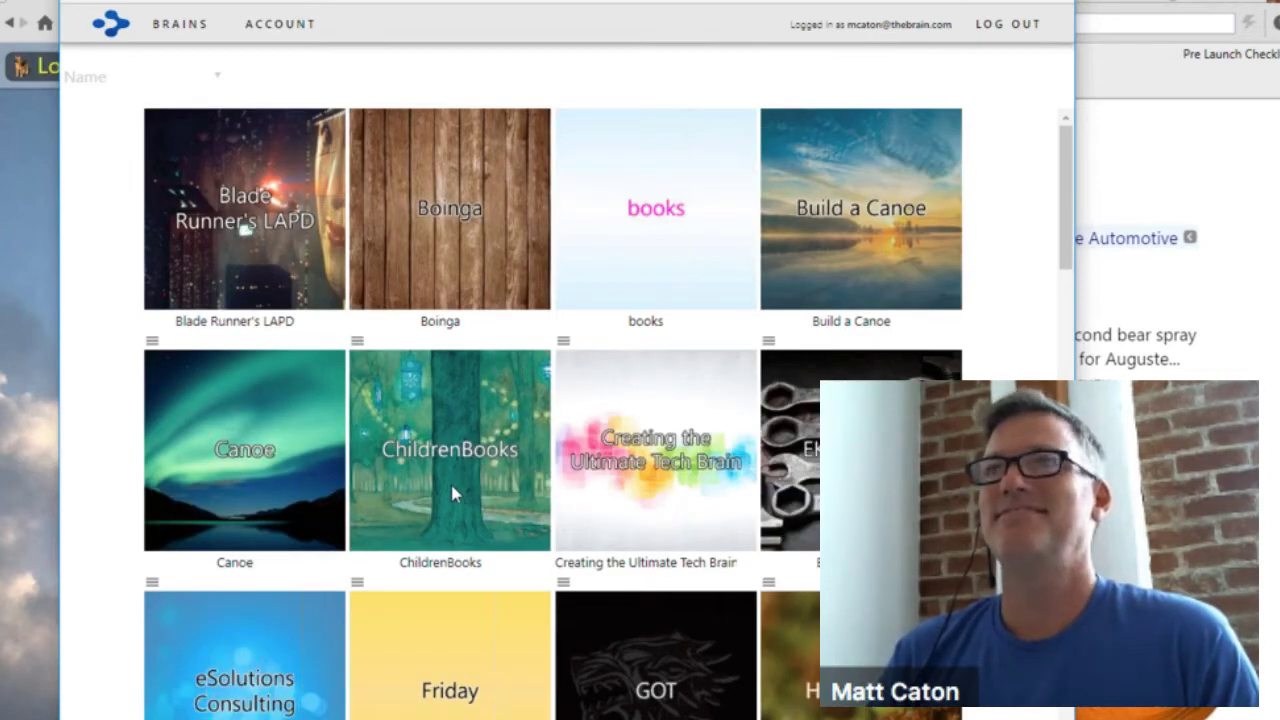
scroll(450, 481, down, 6)
scroll(451, 485, up, 6)
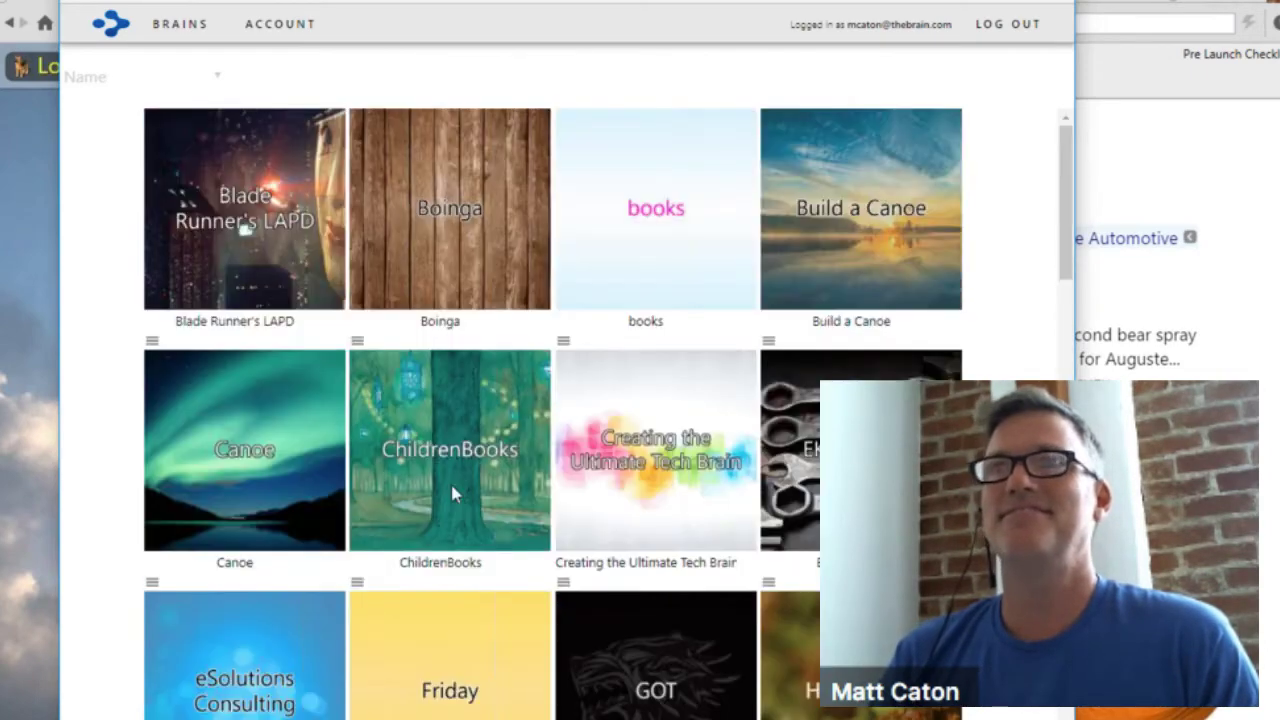
scroll(451, 485, down, 6)
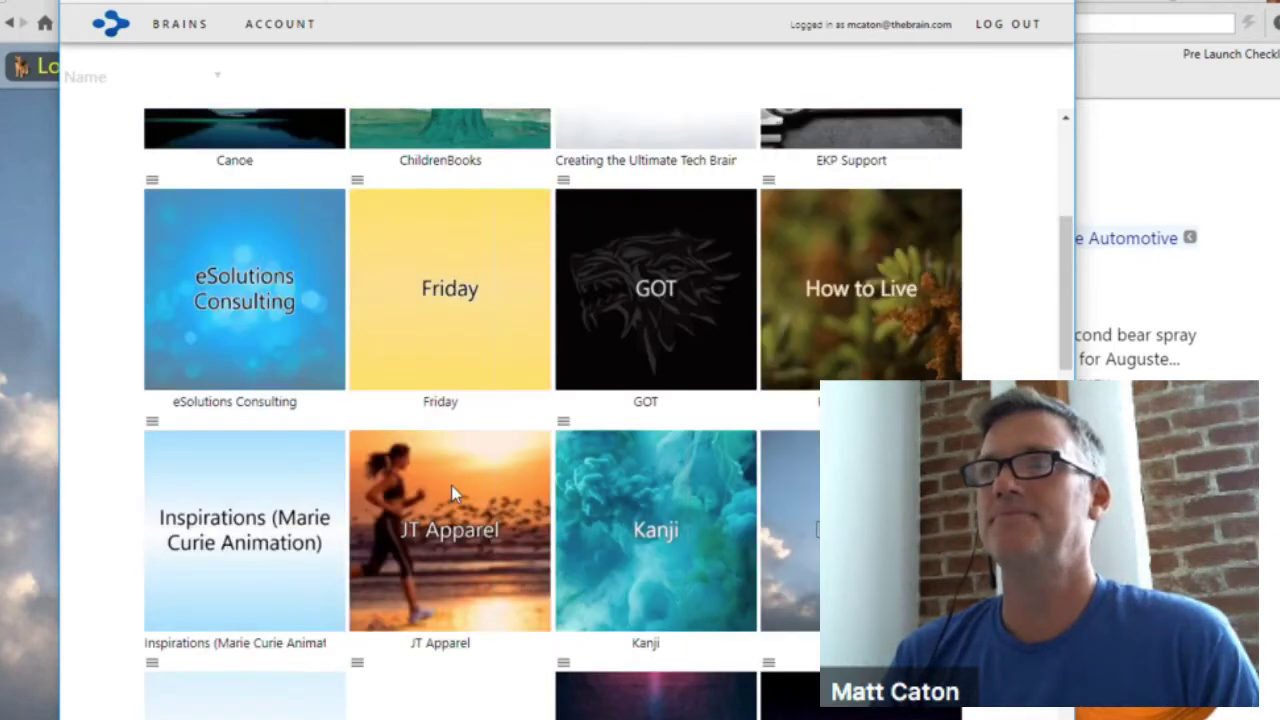
click(864, 243)
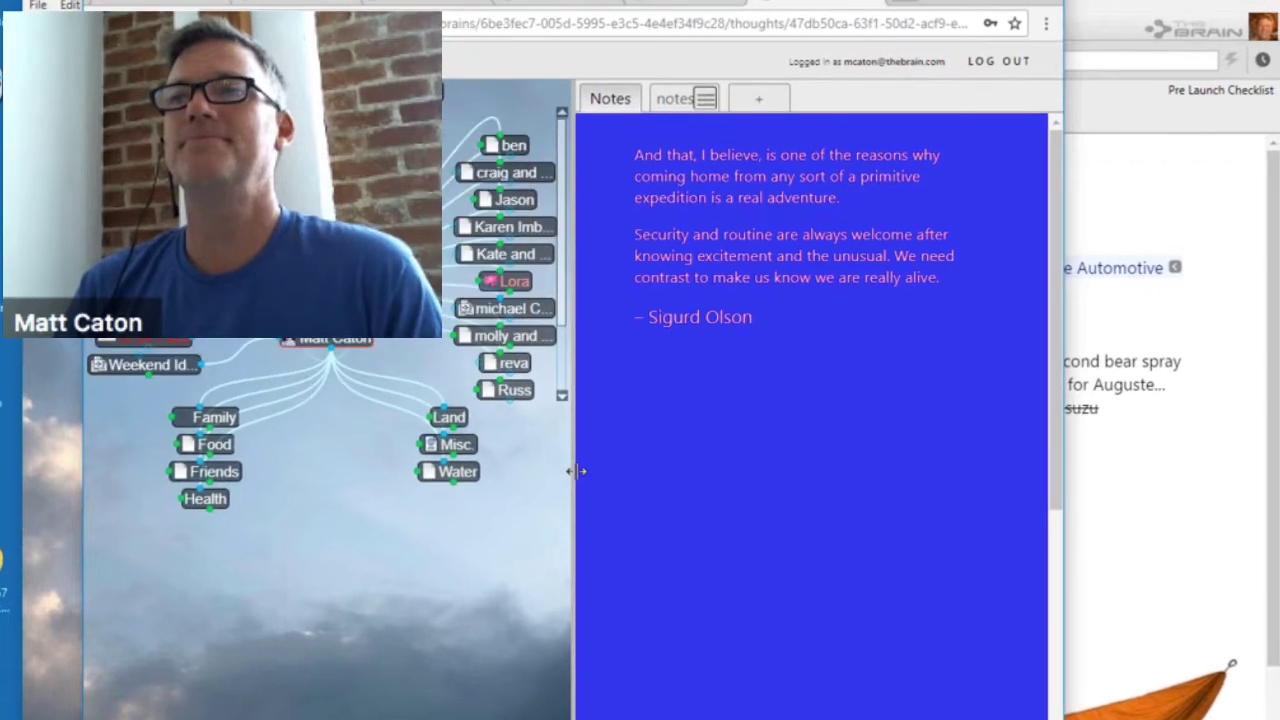
drag(575, 471, 689, 477)
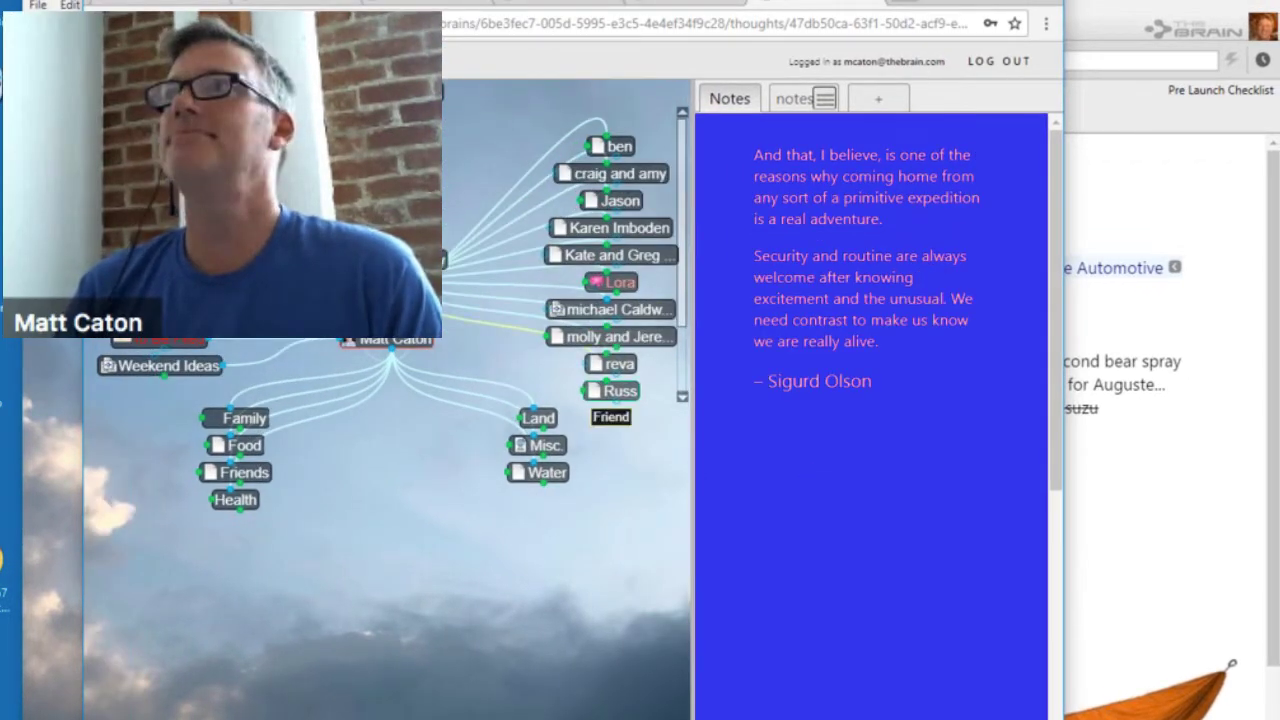
- Switch to TheBrain desktop app, reduce its window size, and sync the brain in the mirrored phone app
key(alt+Tab)
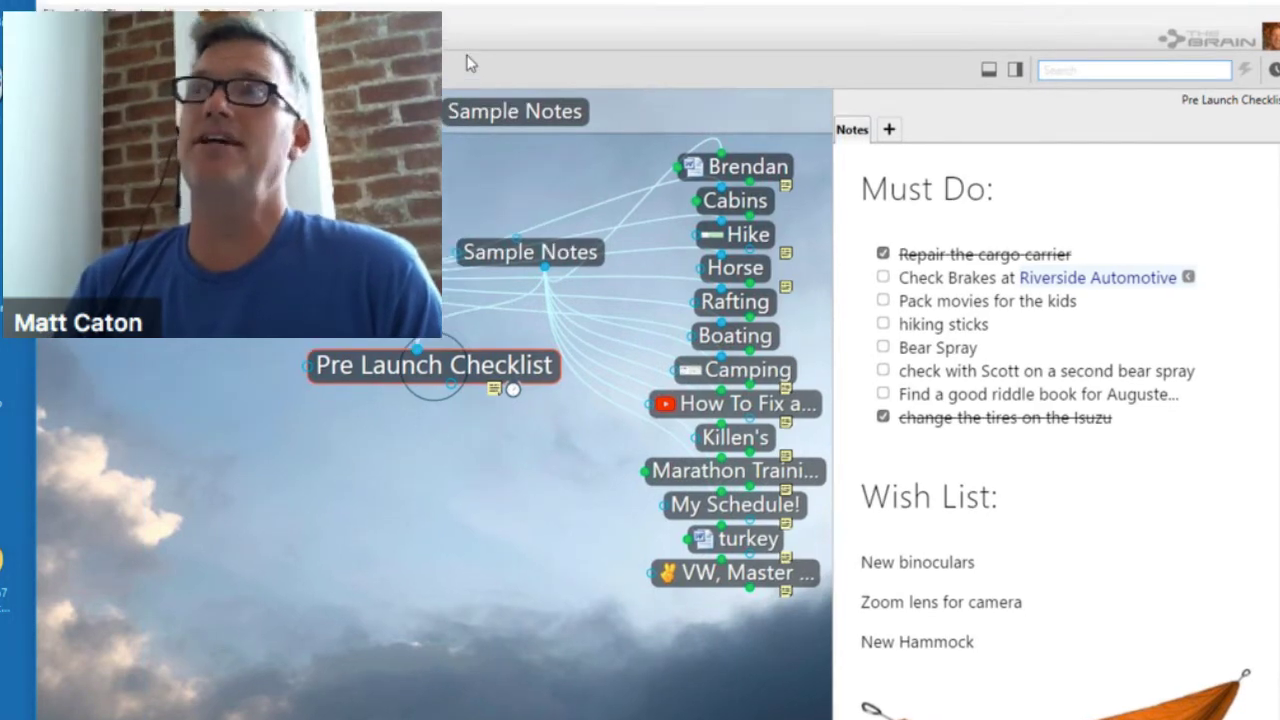
key(super+Down)
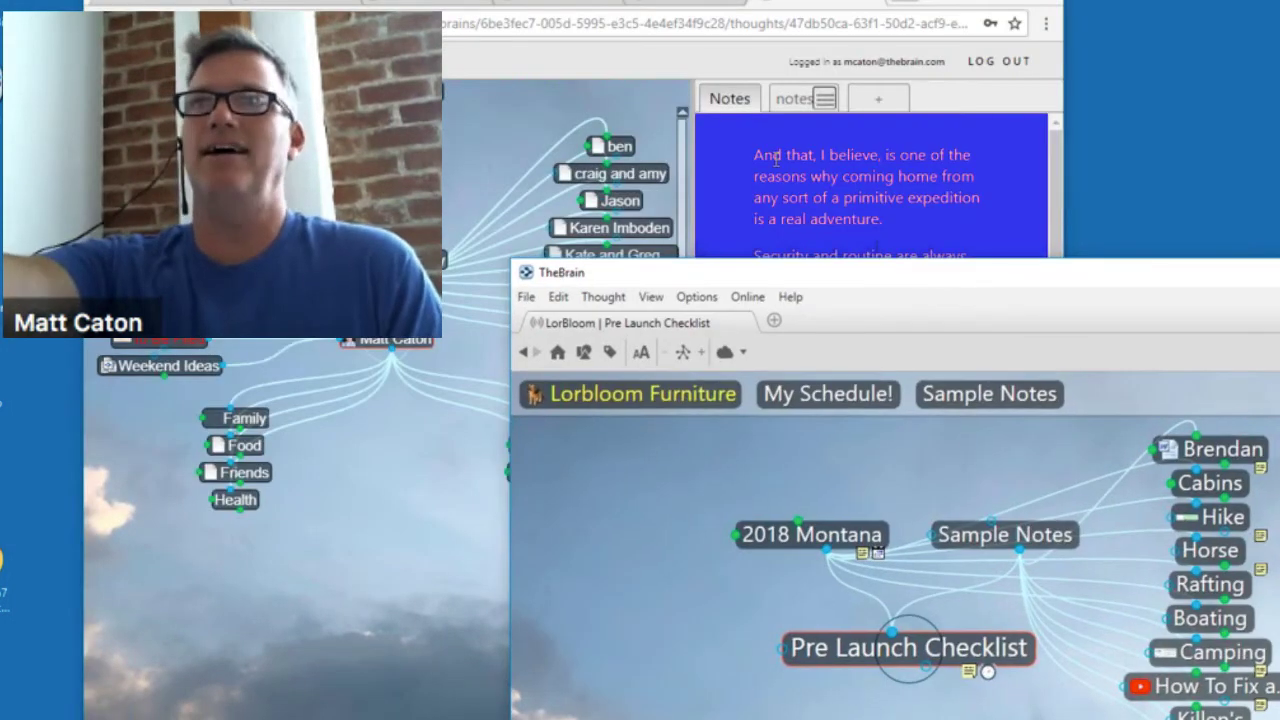
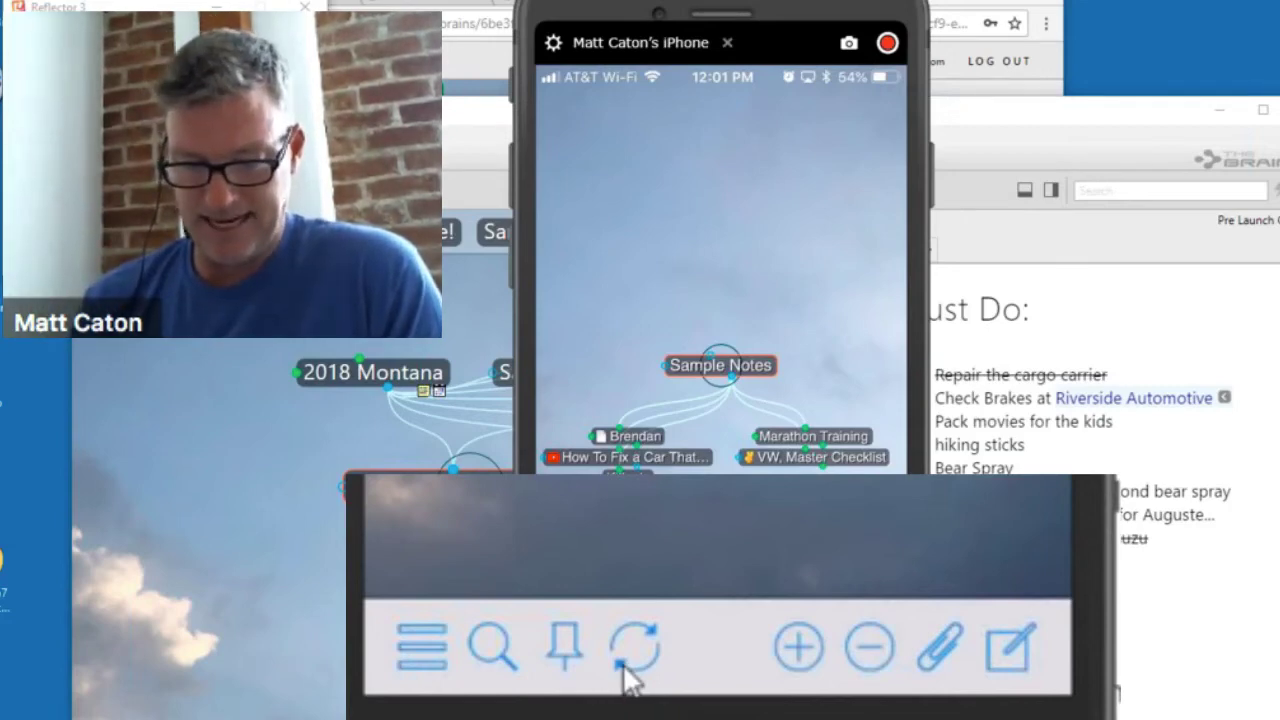
click(625, 668)
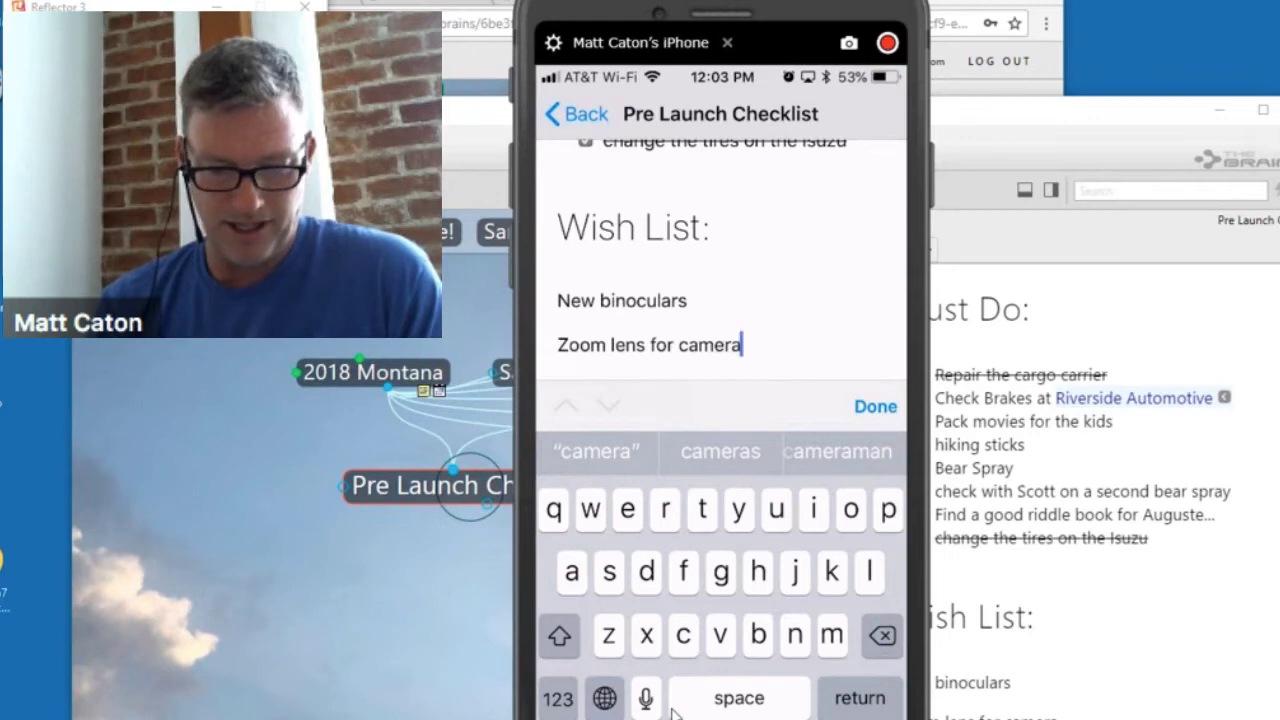
- In the phone's Pre Launch Checklist note, add "New cooler" below "Zoom lens for camera" in the Wish List and sync the brain
key(Return)
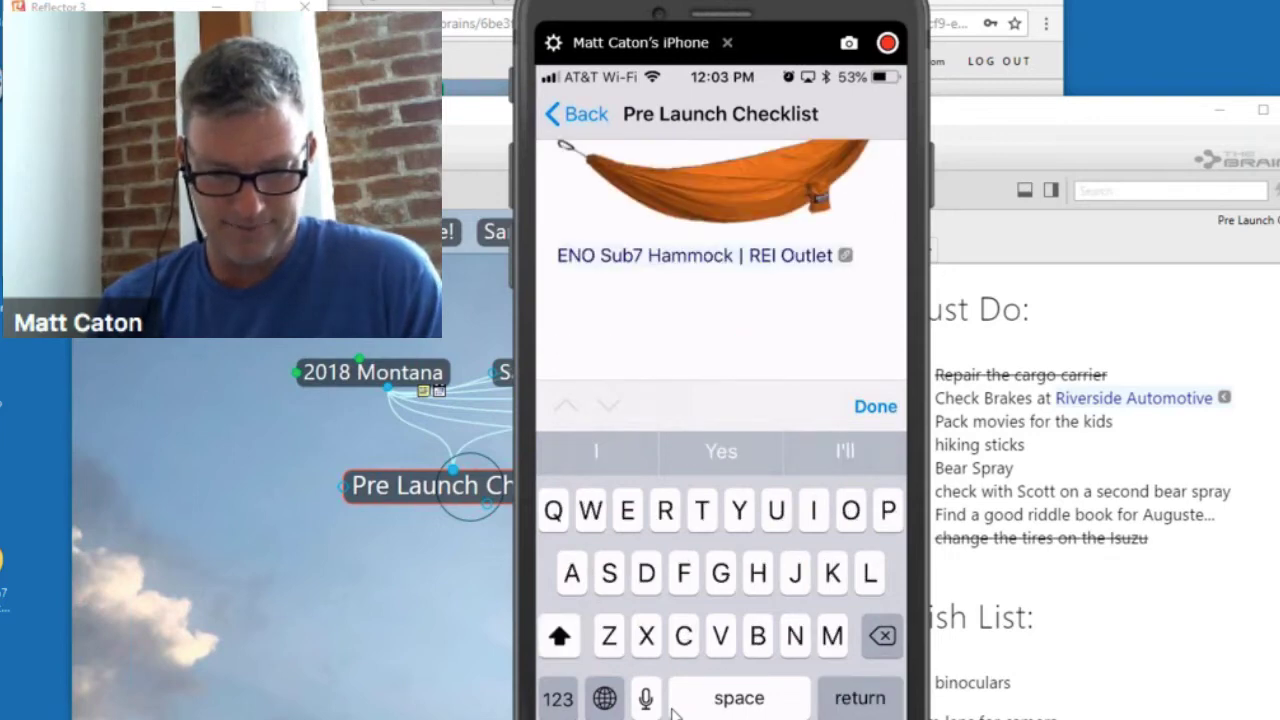
text(N)
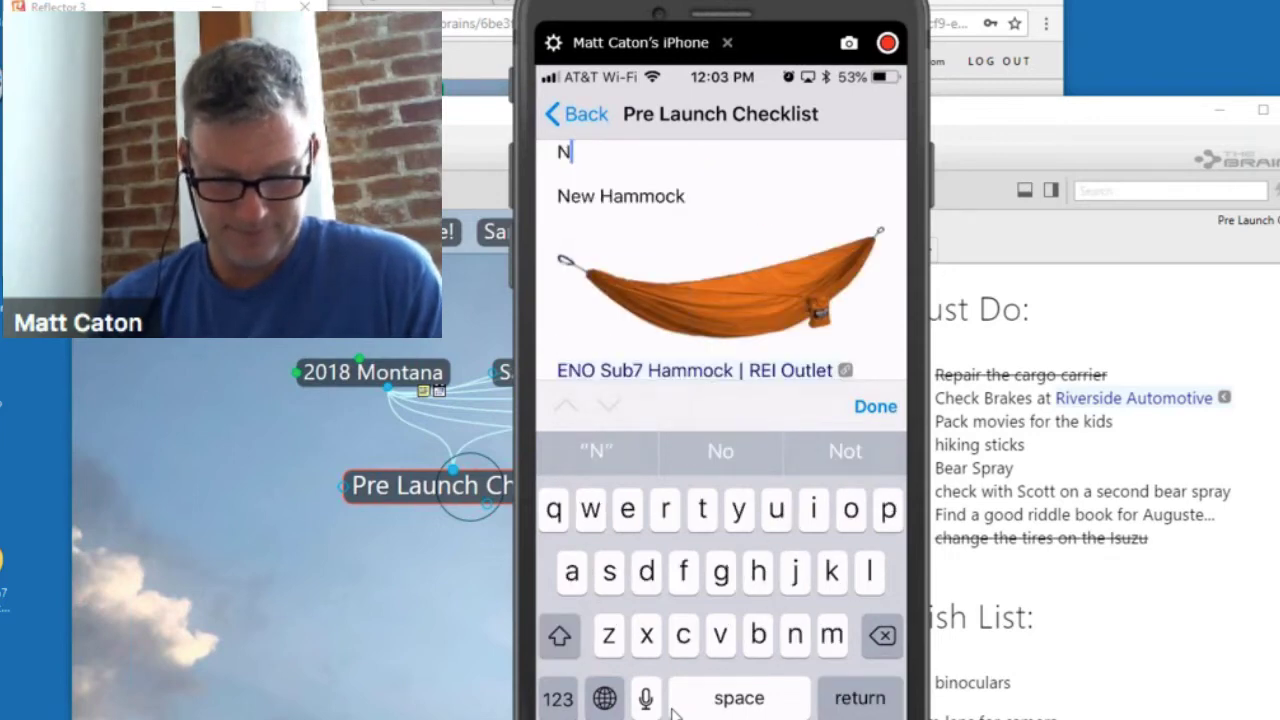
text(ew cool)
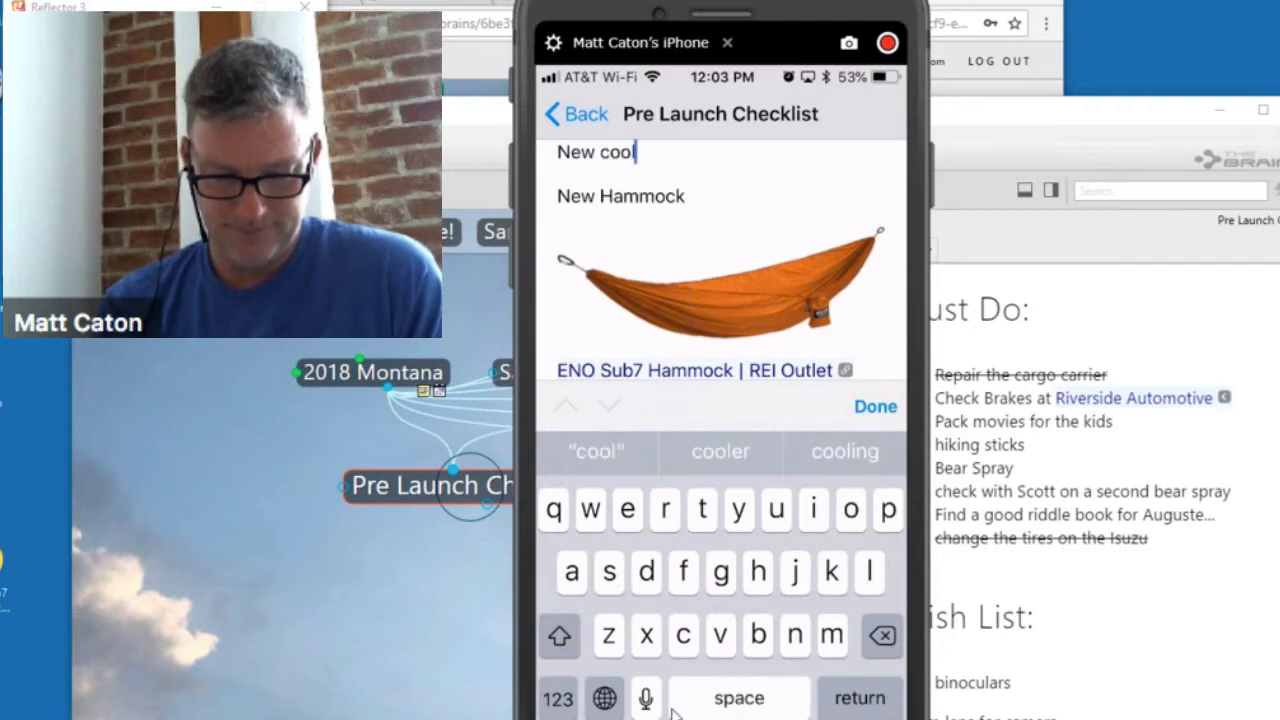
text(er)
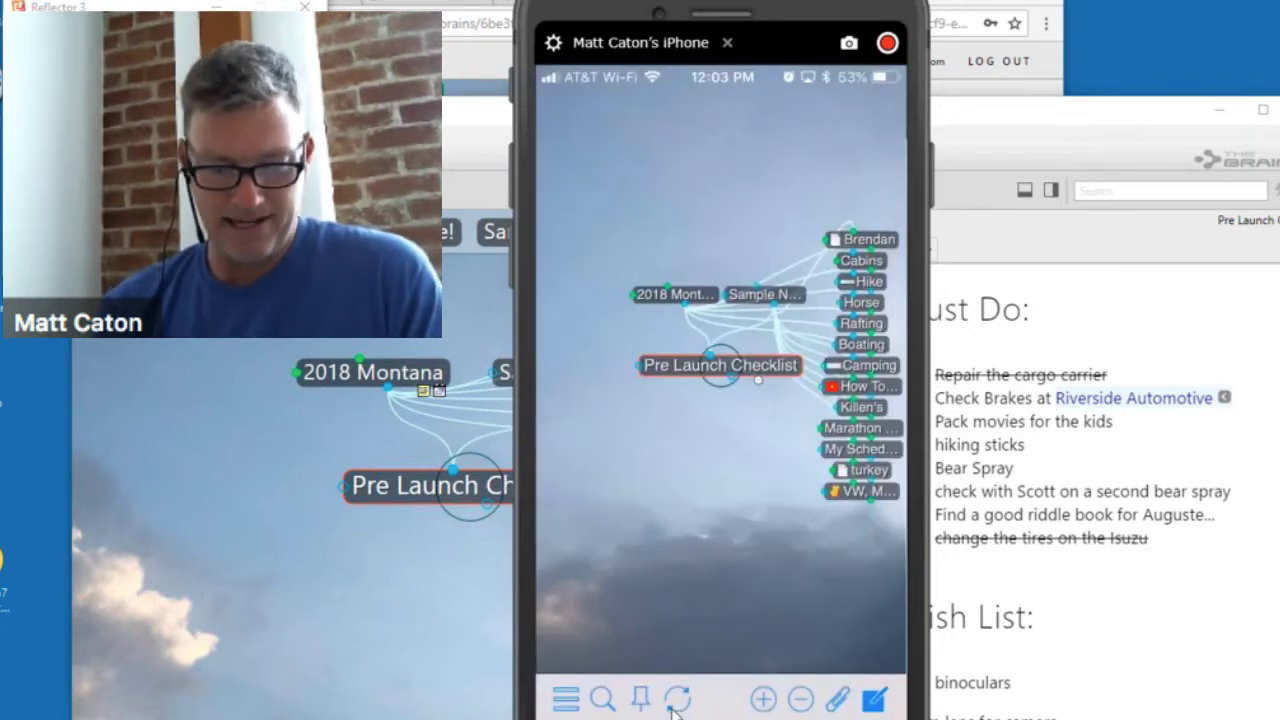
click(677, 700)
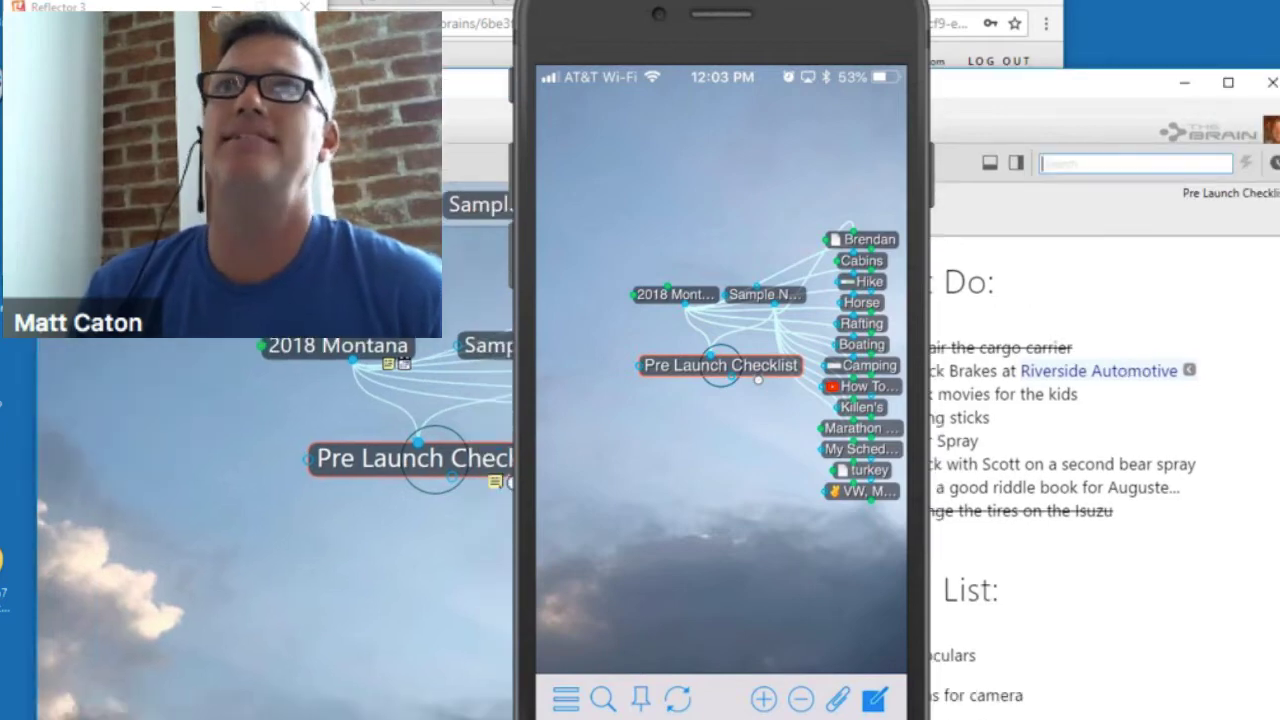
- Reposition the desktop TheBrain window behind the mirrored phone to check the Wish List in the Pre Launch Checklist note
drag(513, 48, 485, 48)
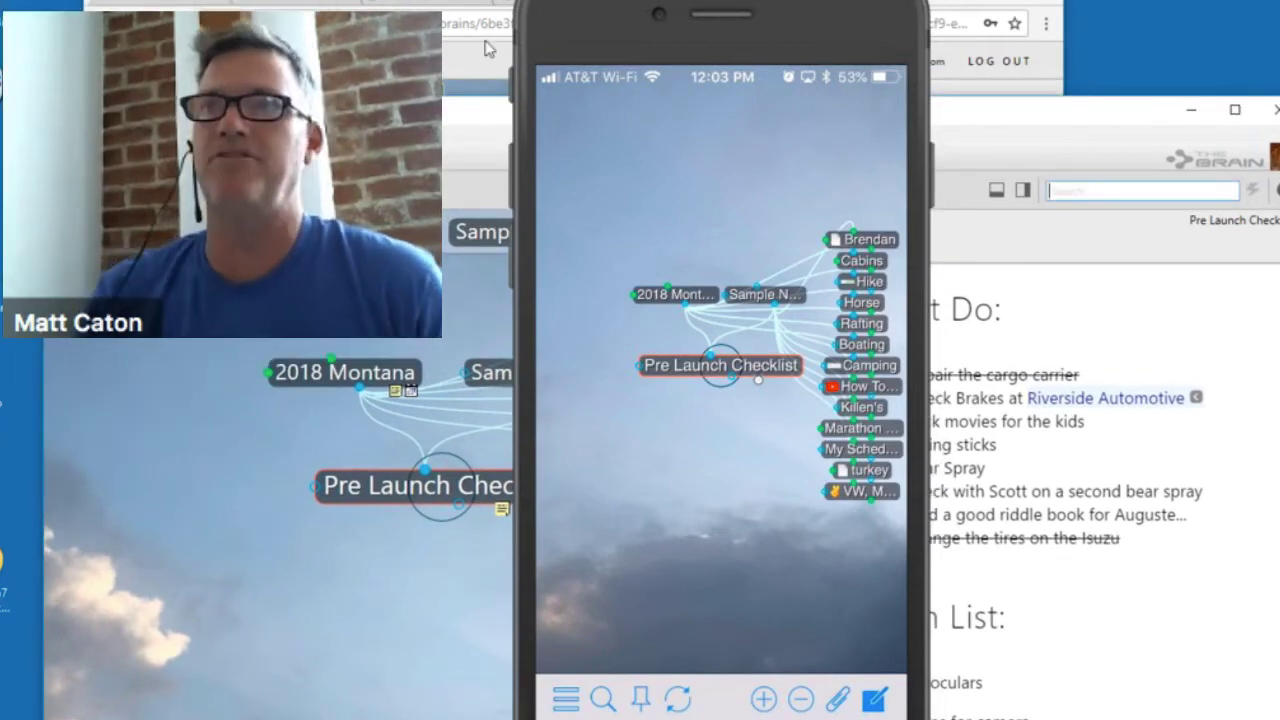
drag(339, 113, 294, 51)
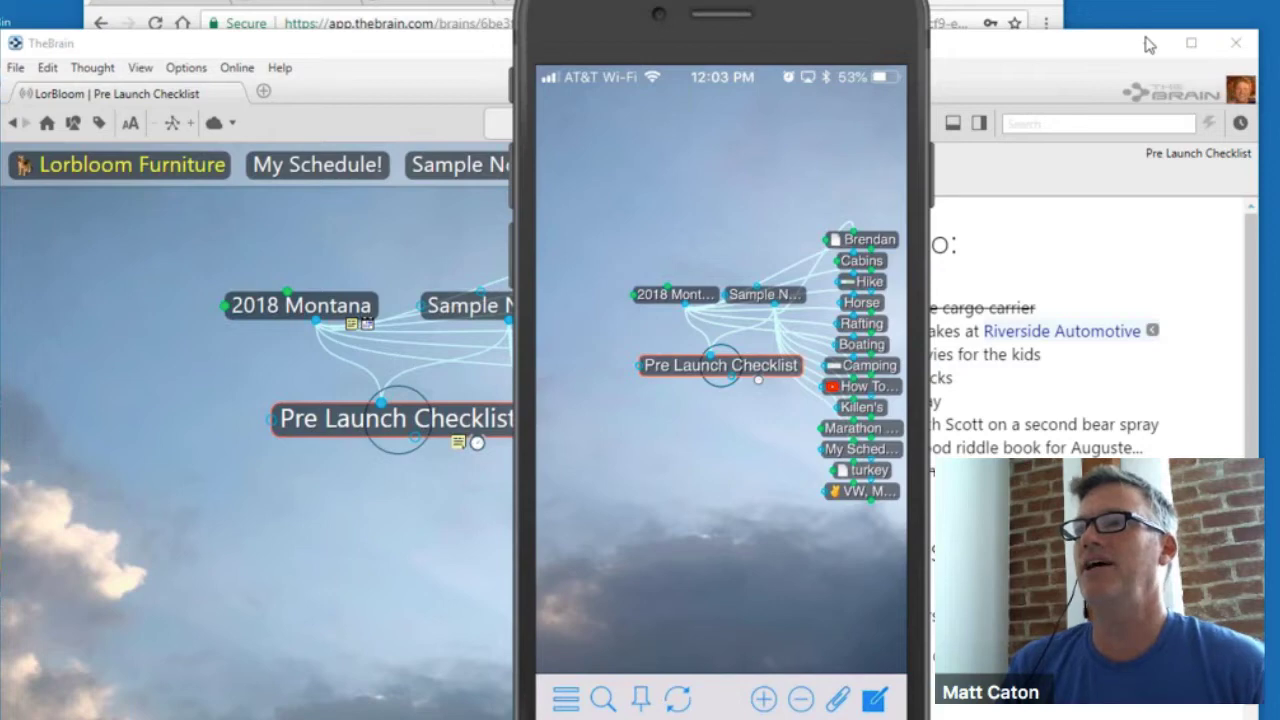
drag(1182, 42, 1279, 1)
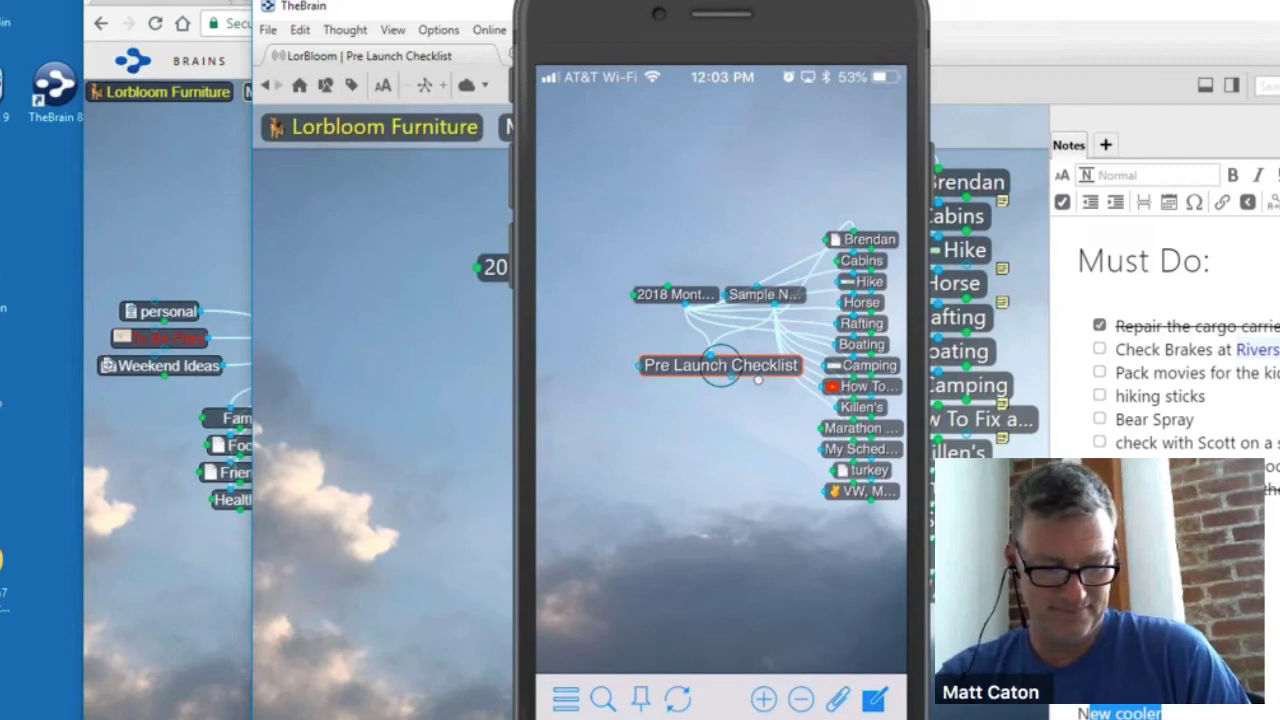
- In the phone app, browse to 2018 Montana and its parent Montana, and return to the home thought through its pin
click(676, 294)
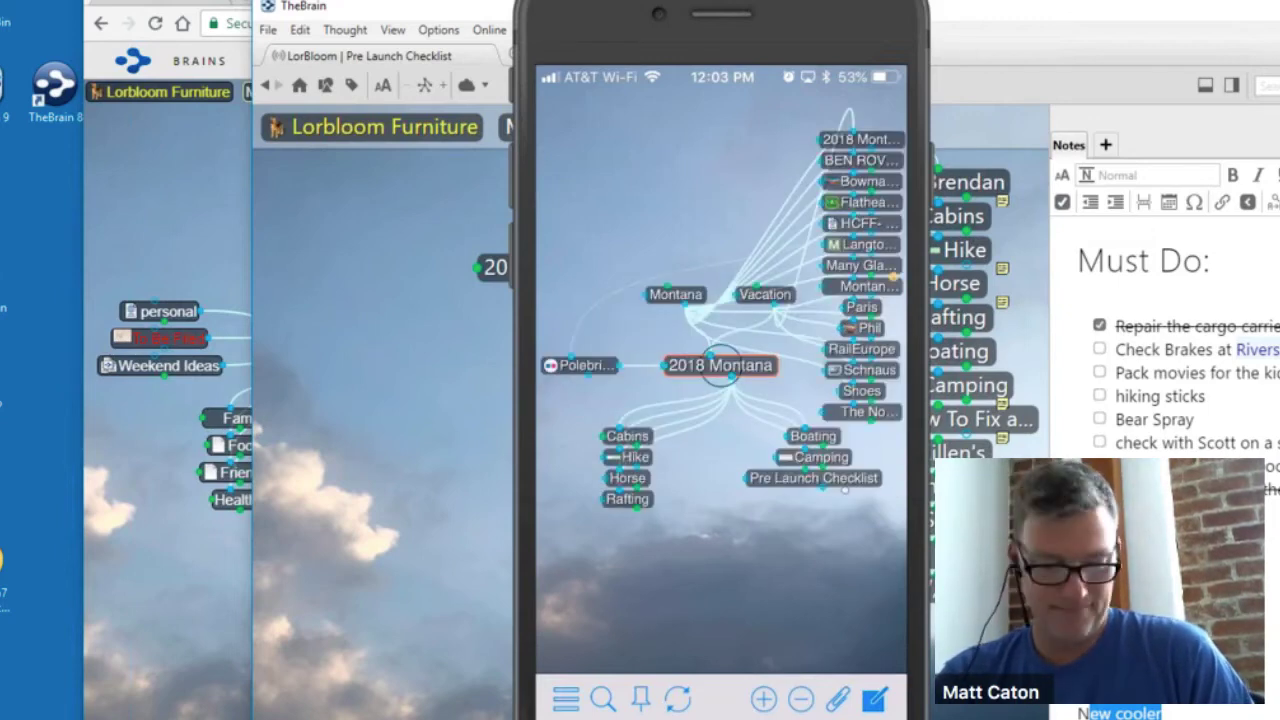
click(676, 294)
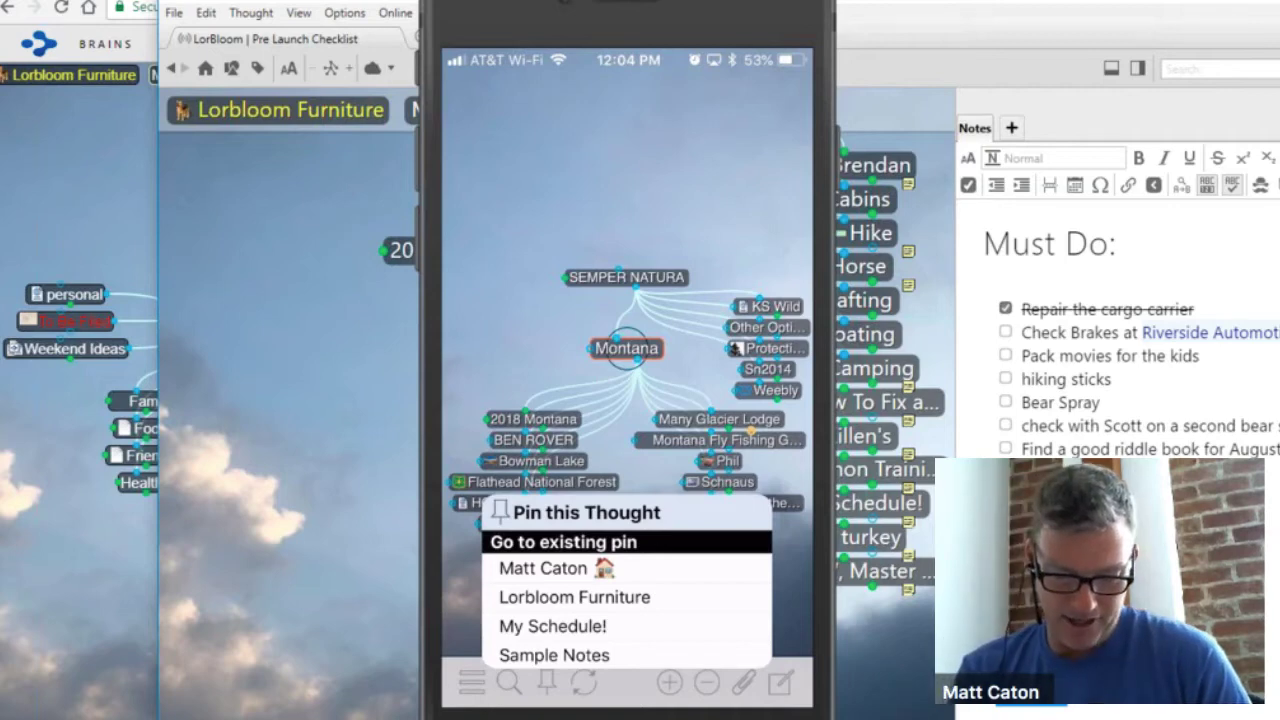
click(556, 568)
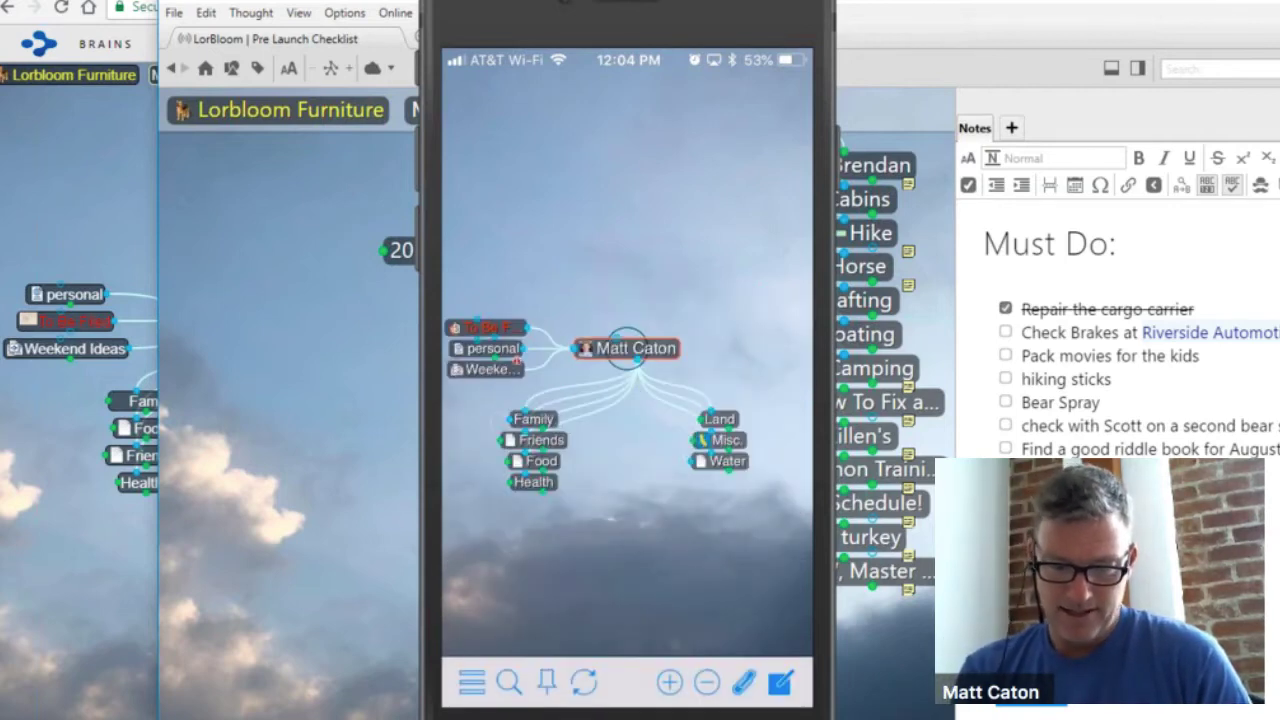
- Activate To Be Filed in the phone app and add the line "Faster app" to the end of its note
click(485, 327)
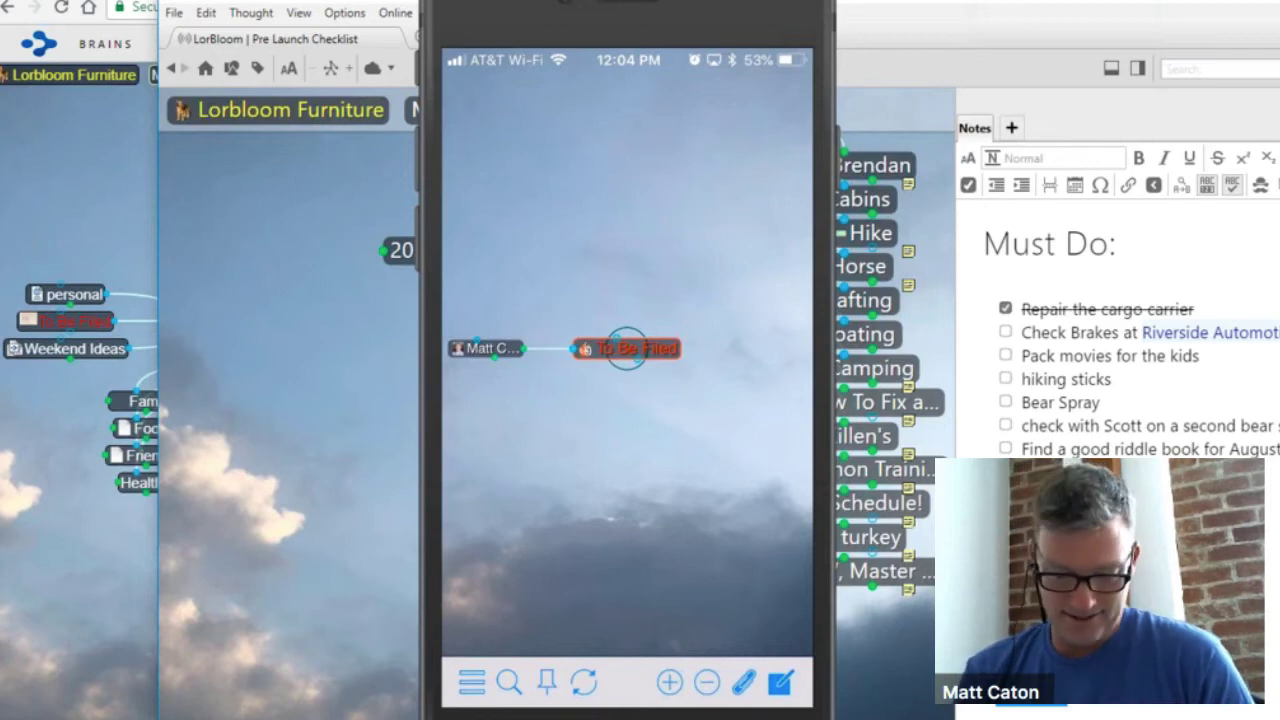
click(627, 348)
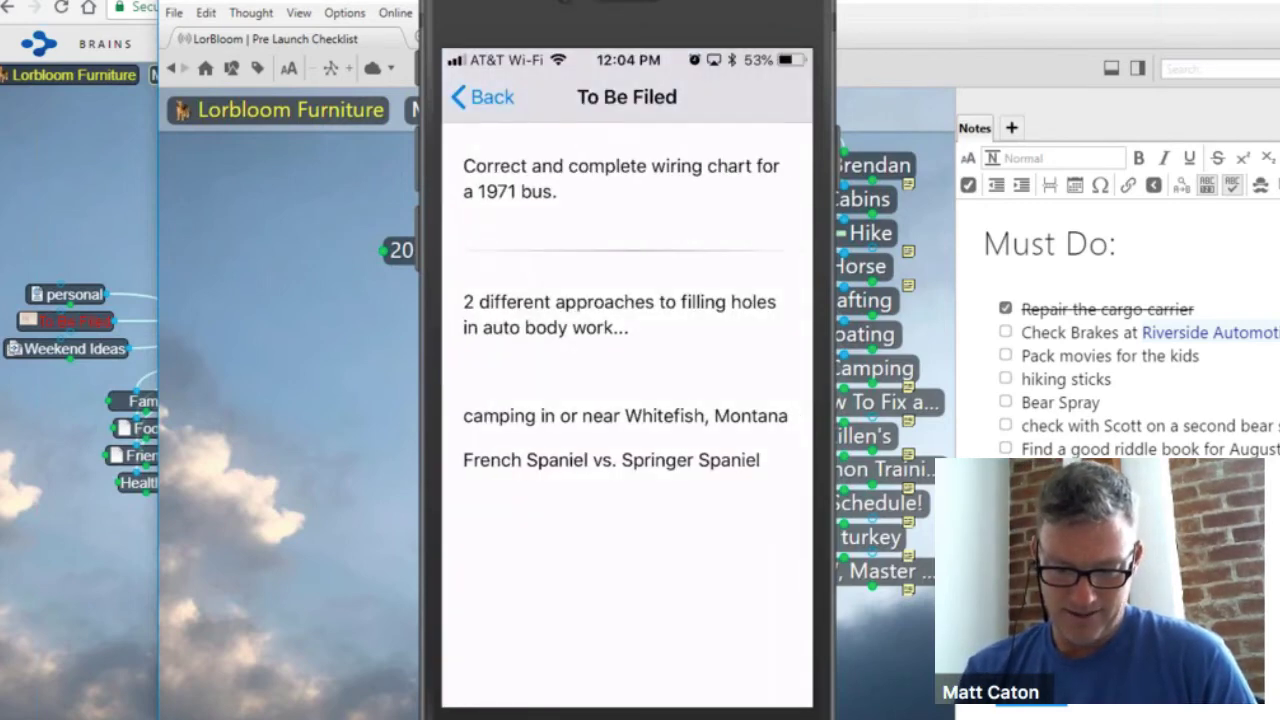
click(762, 460)
key(Return)
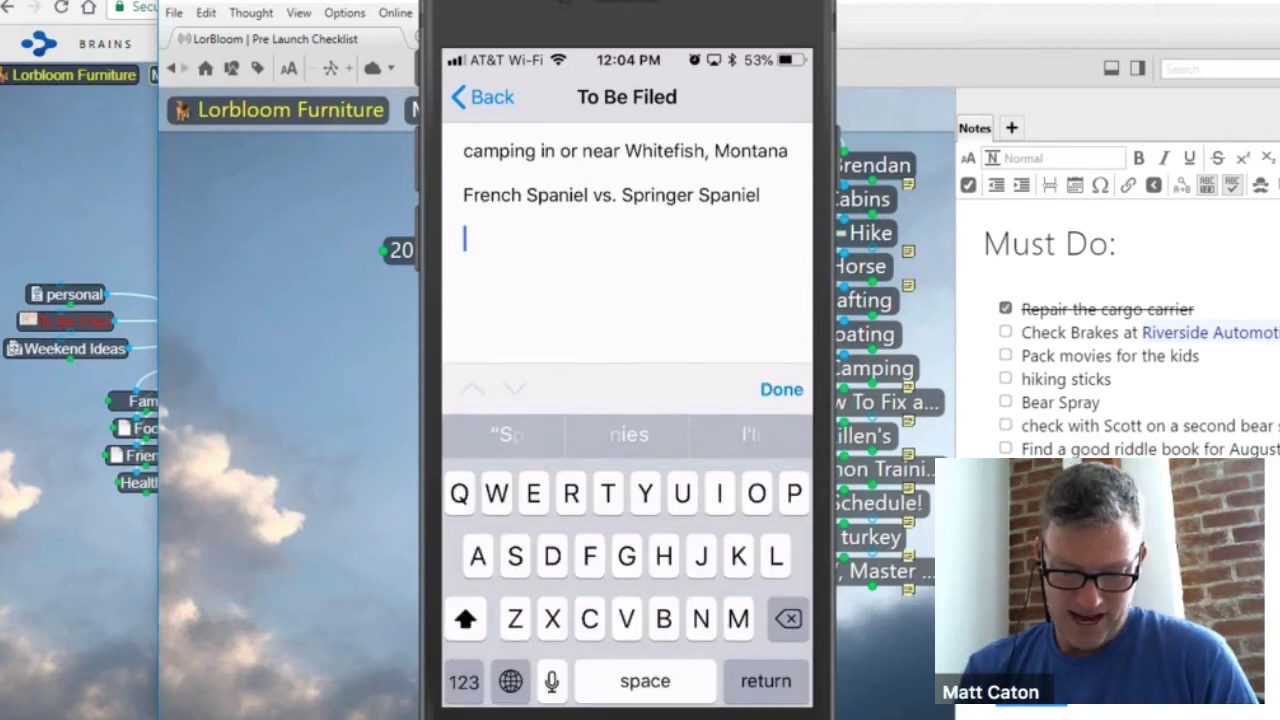
text(Fas)
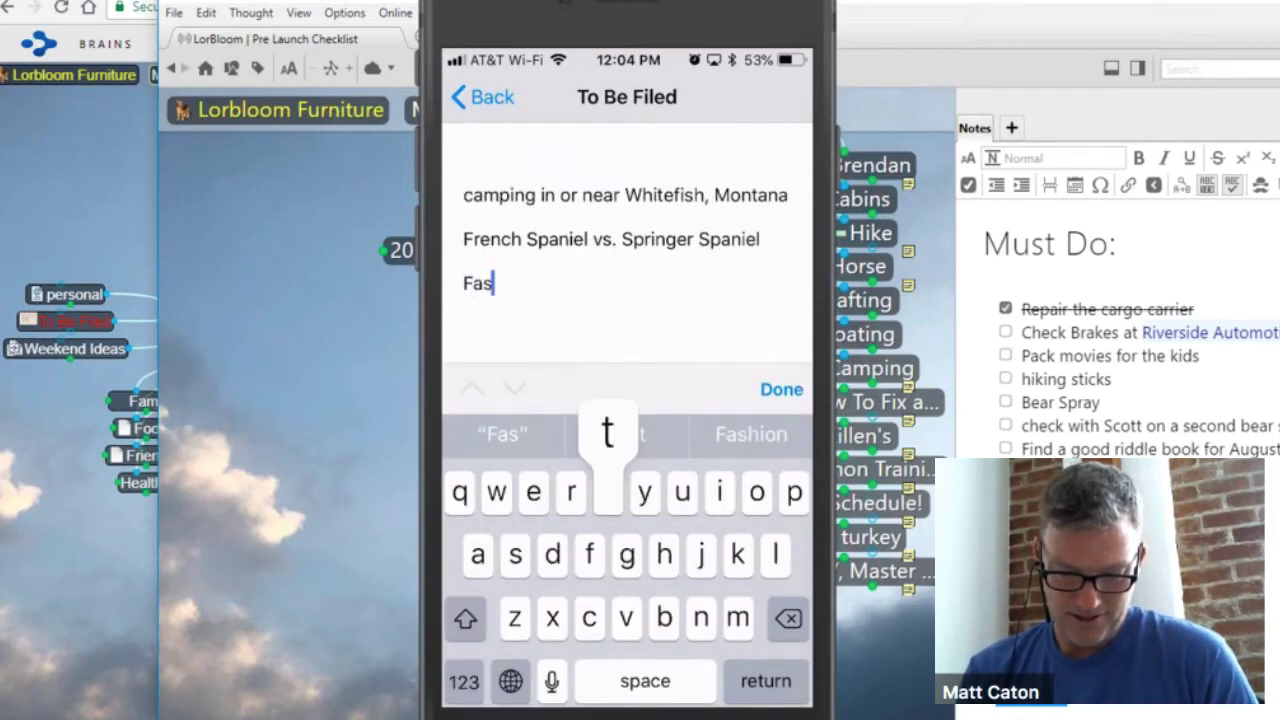
text(ter)
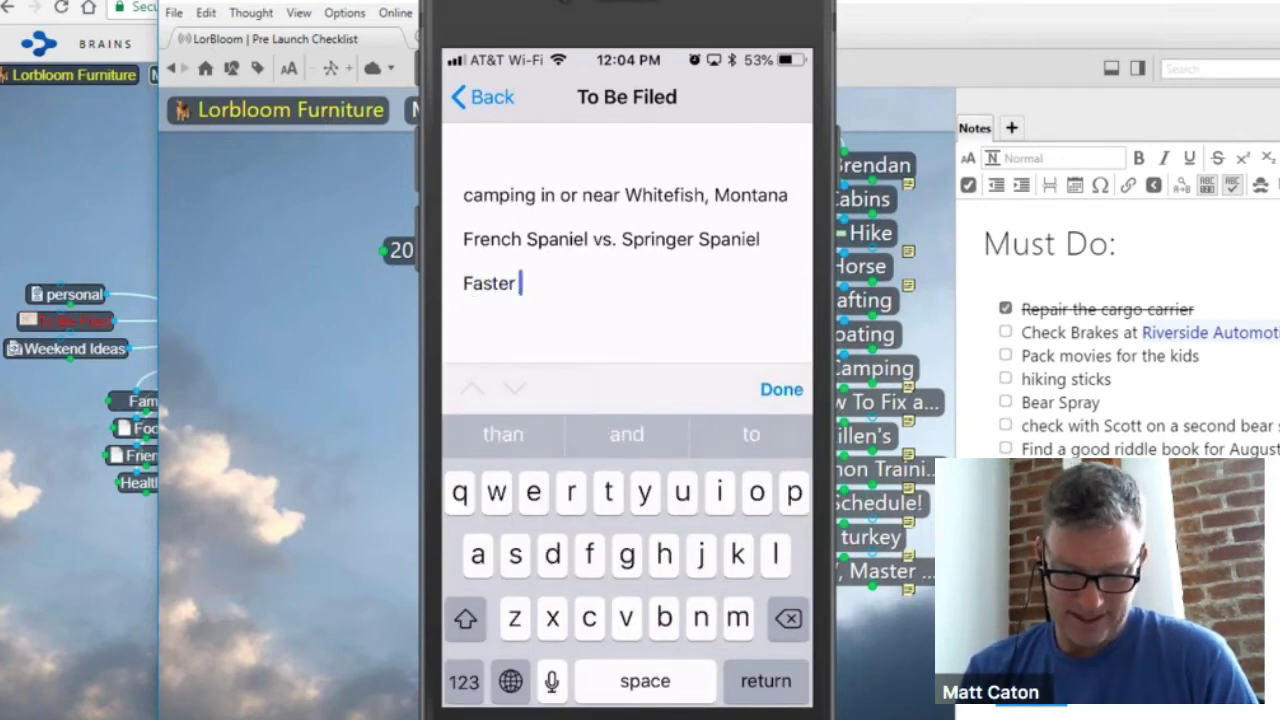
text( appp)
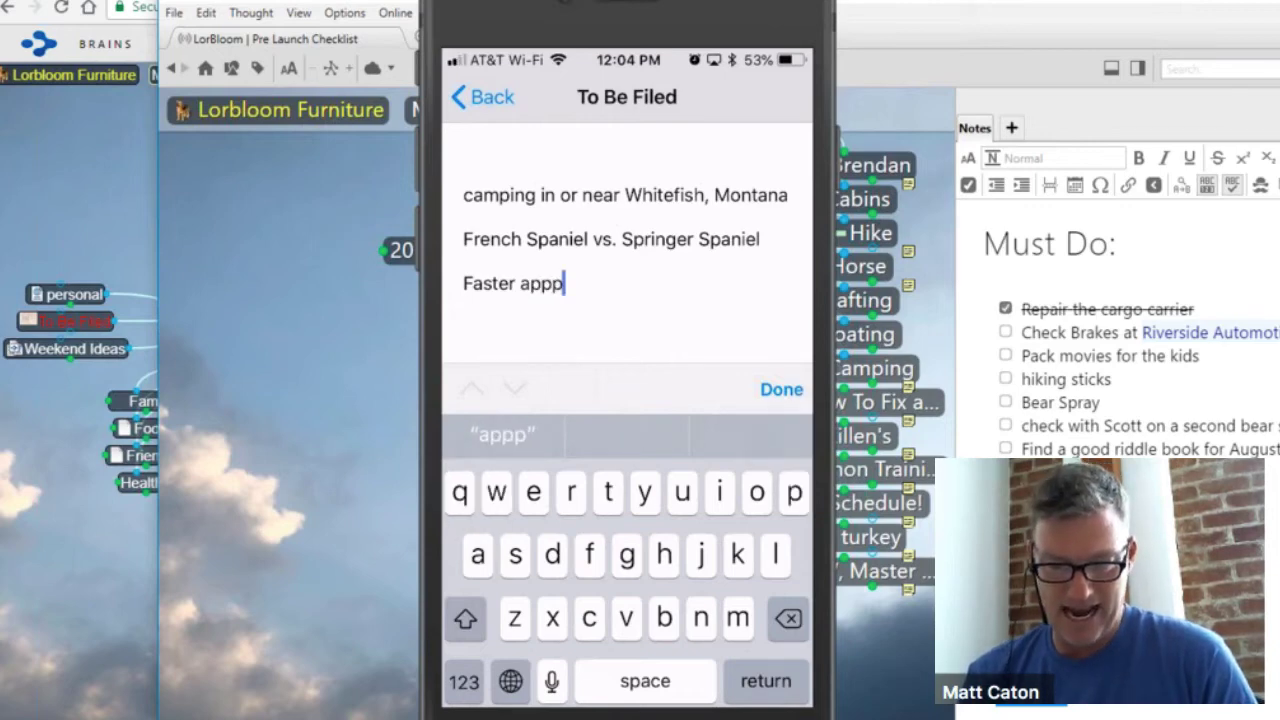
key(BackSpace)
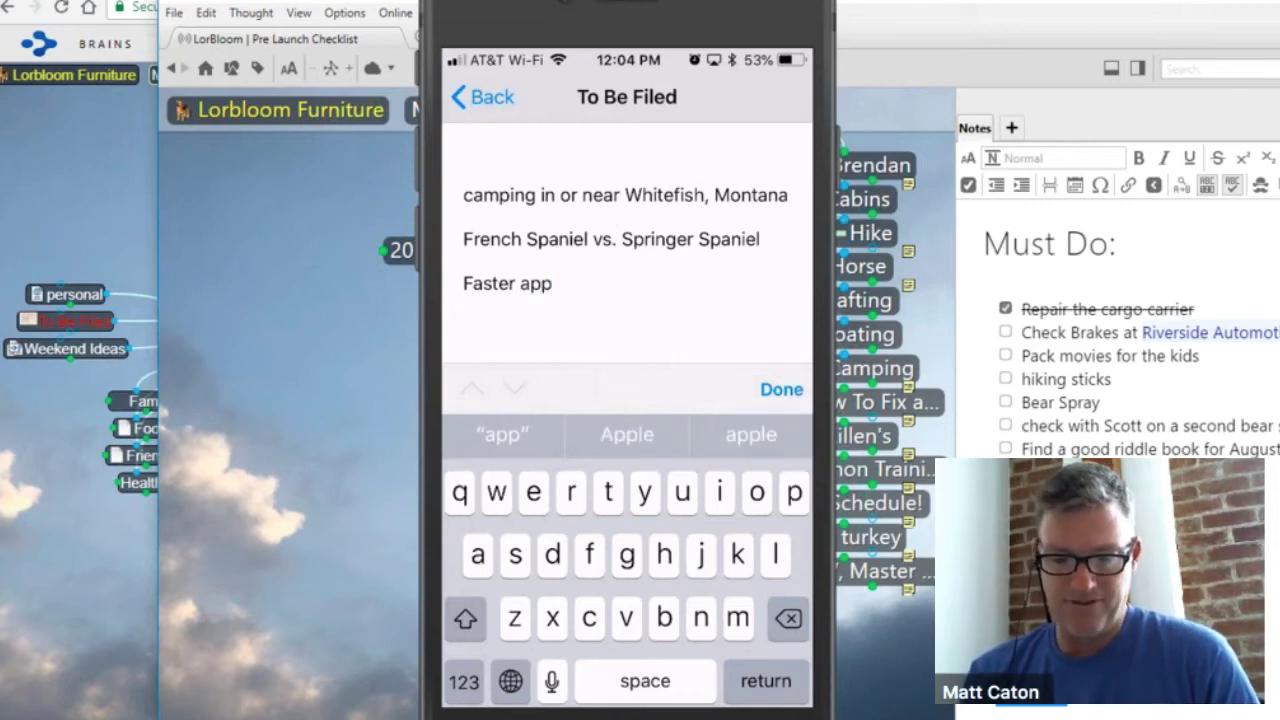
click(781, 389)
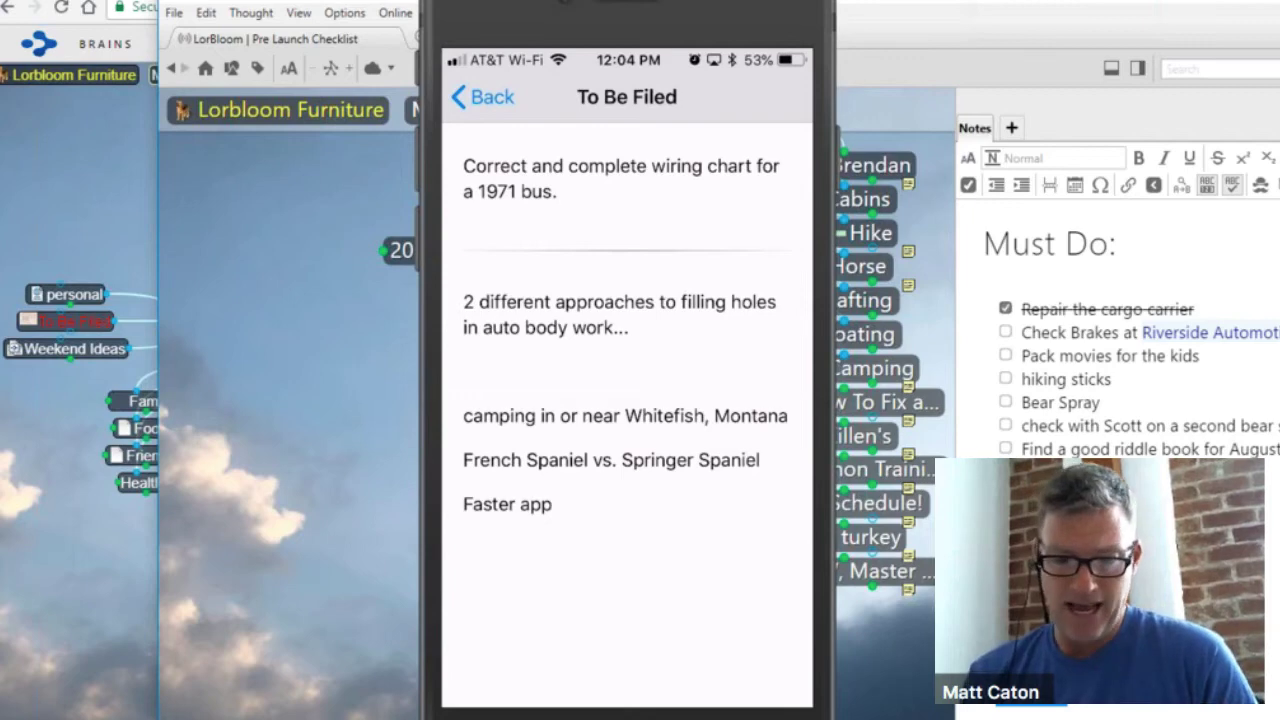
click(484, 96)
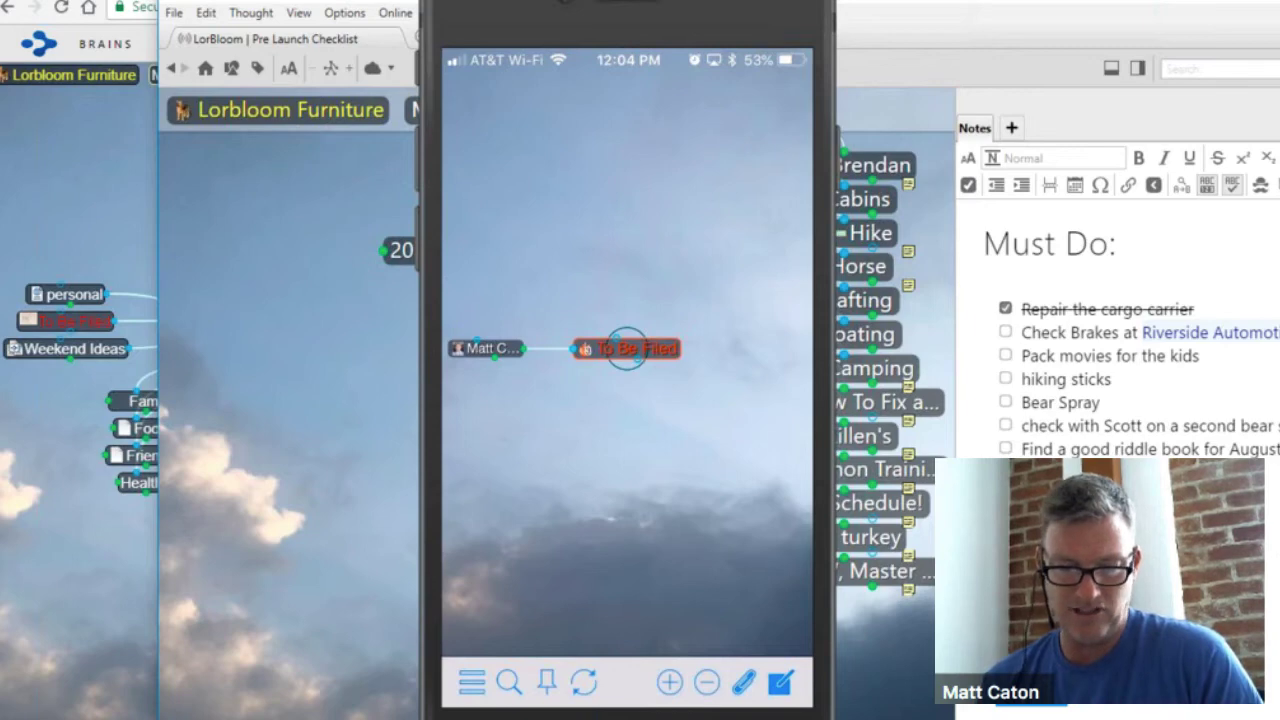
- Review the To Be Filed thought's attachments, the attachment inbox and the photo library on the phone without adding anything
click(627, 348)
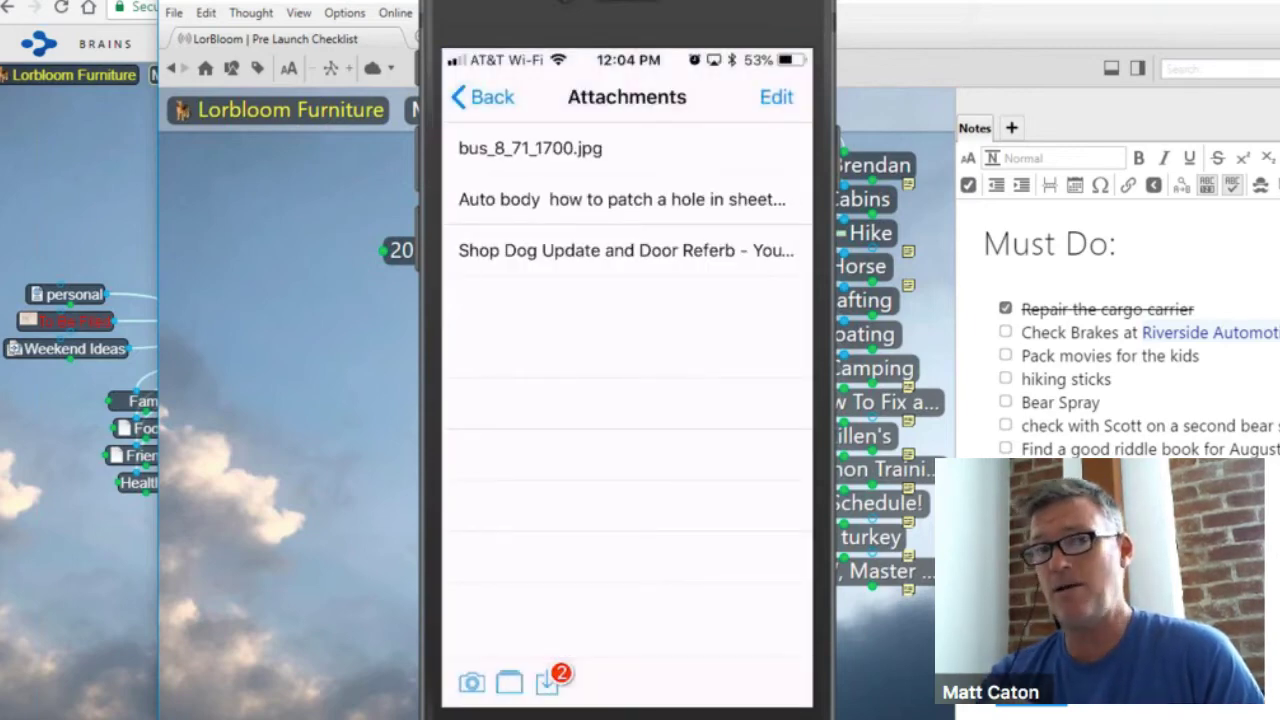
click(547, 681)
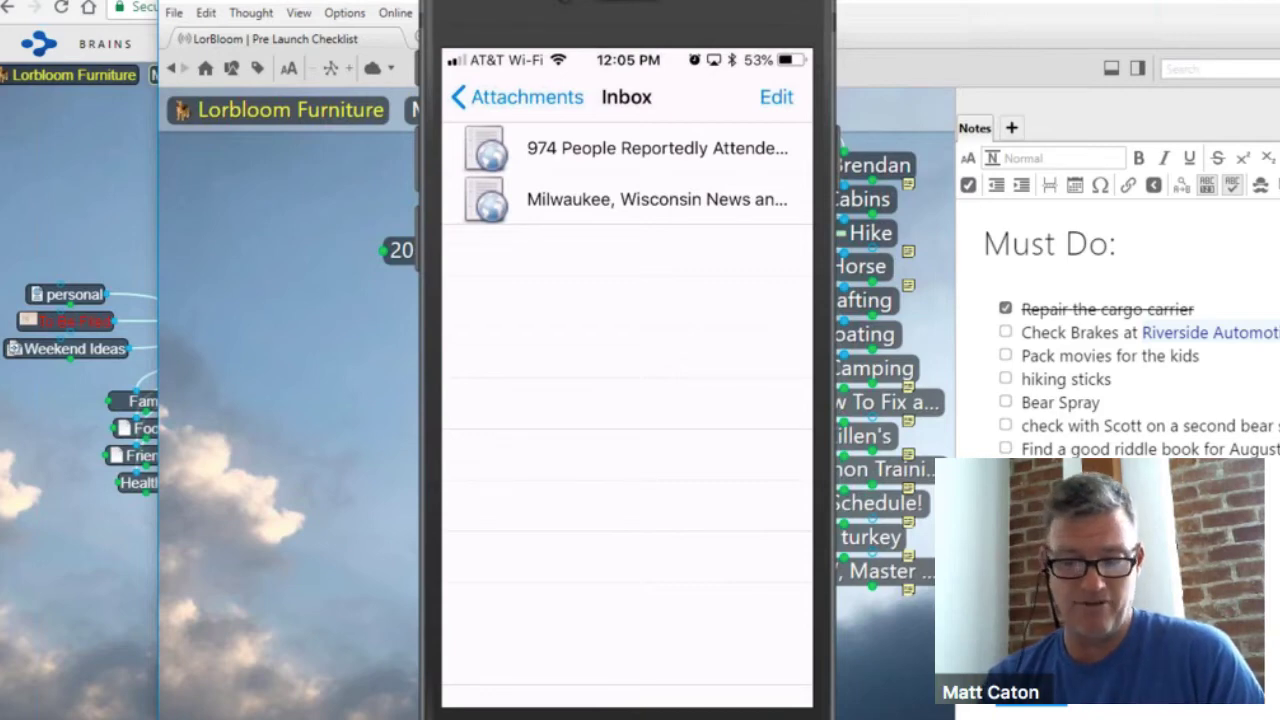
click(518, 97)
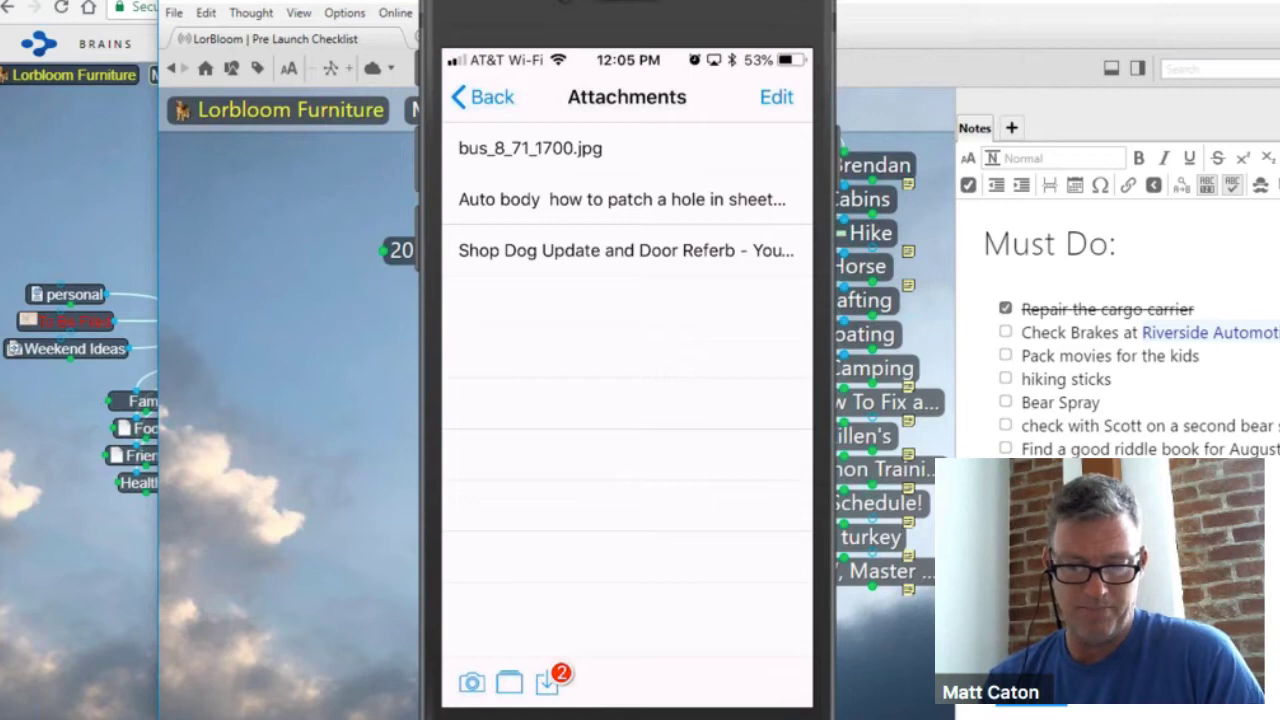
click(509, 682)
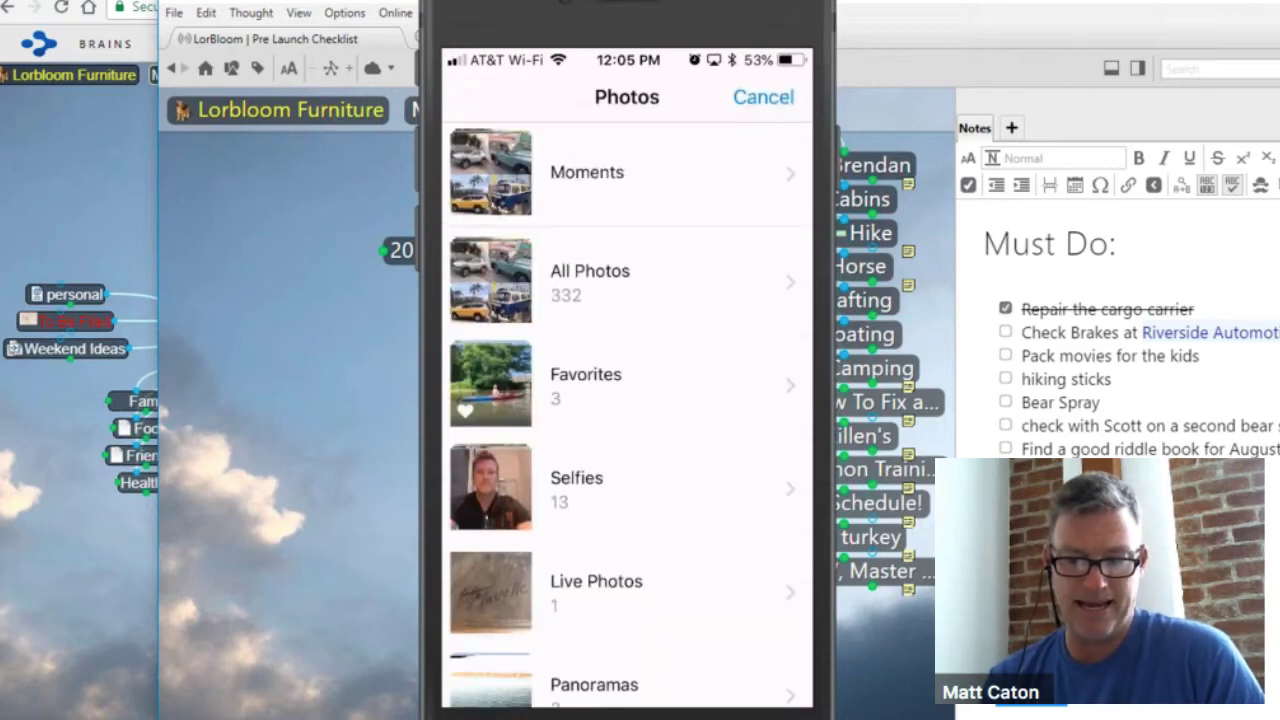
click(763, 97)
click(483, 97)
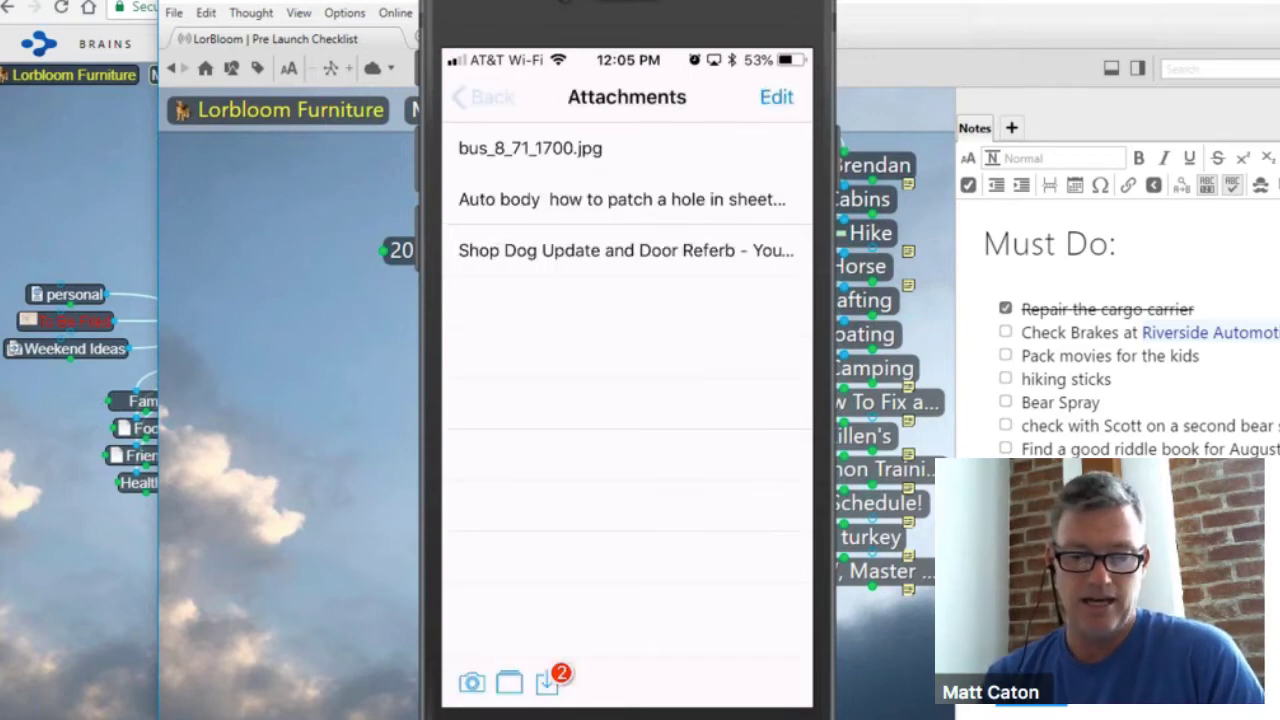
click(487, 348)
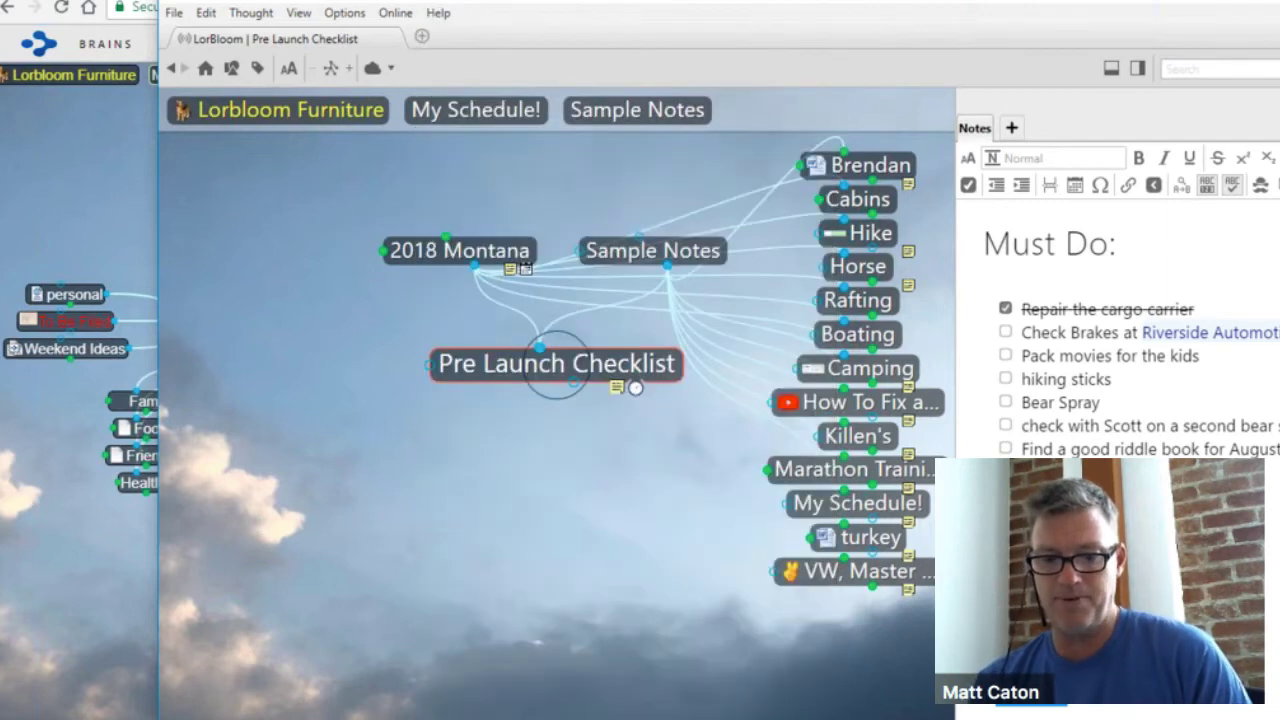
- Check the LorBloom brain's sync status on the desktop and review its online sync options
click(380, 68)
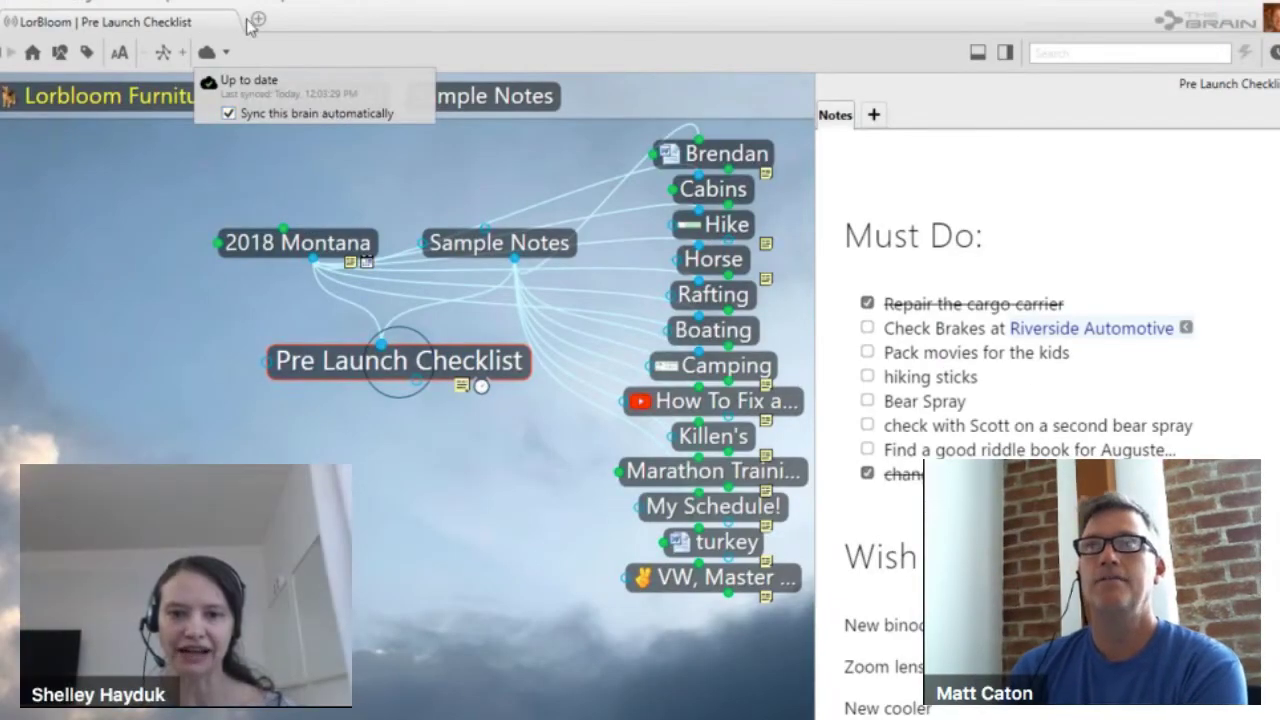
click(226, 52)
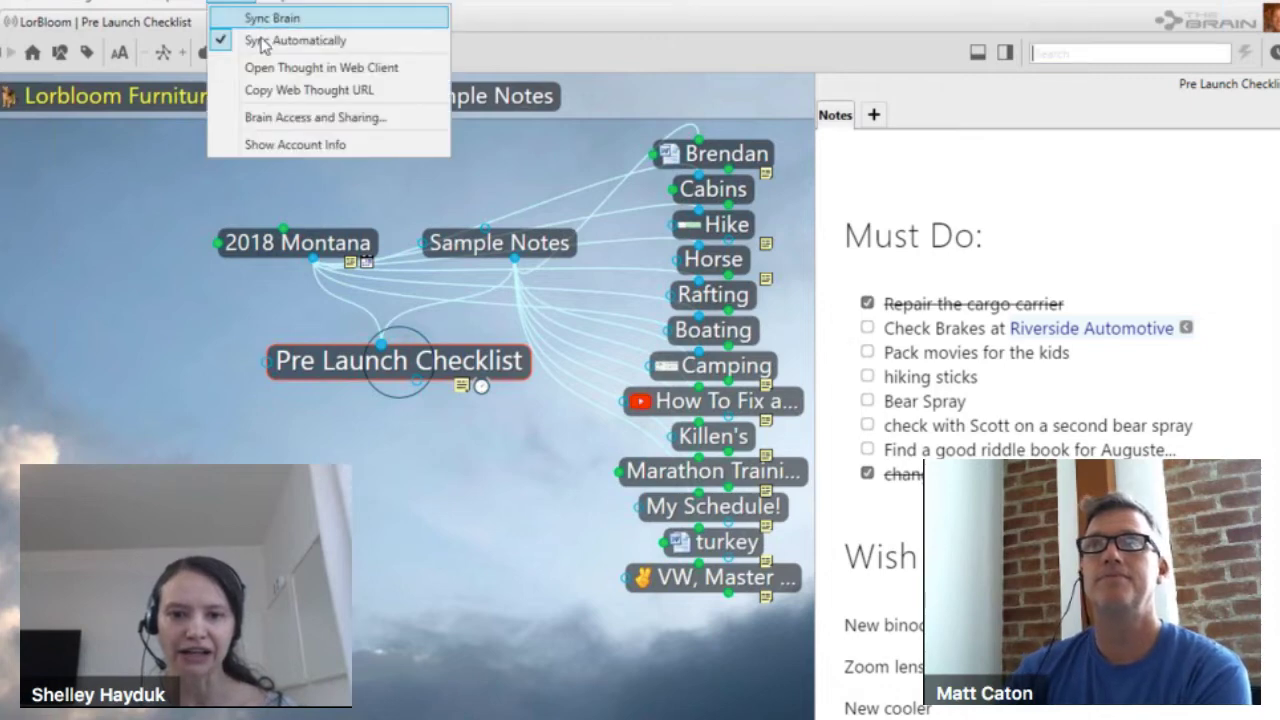
click(376, 42)
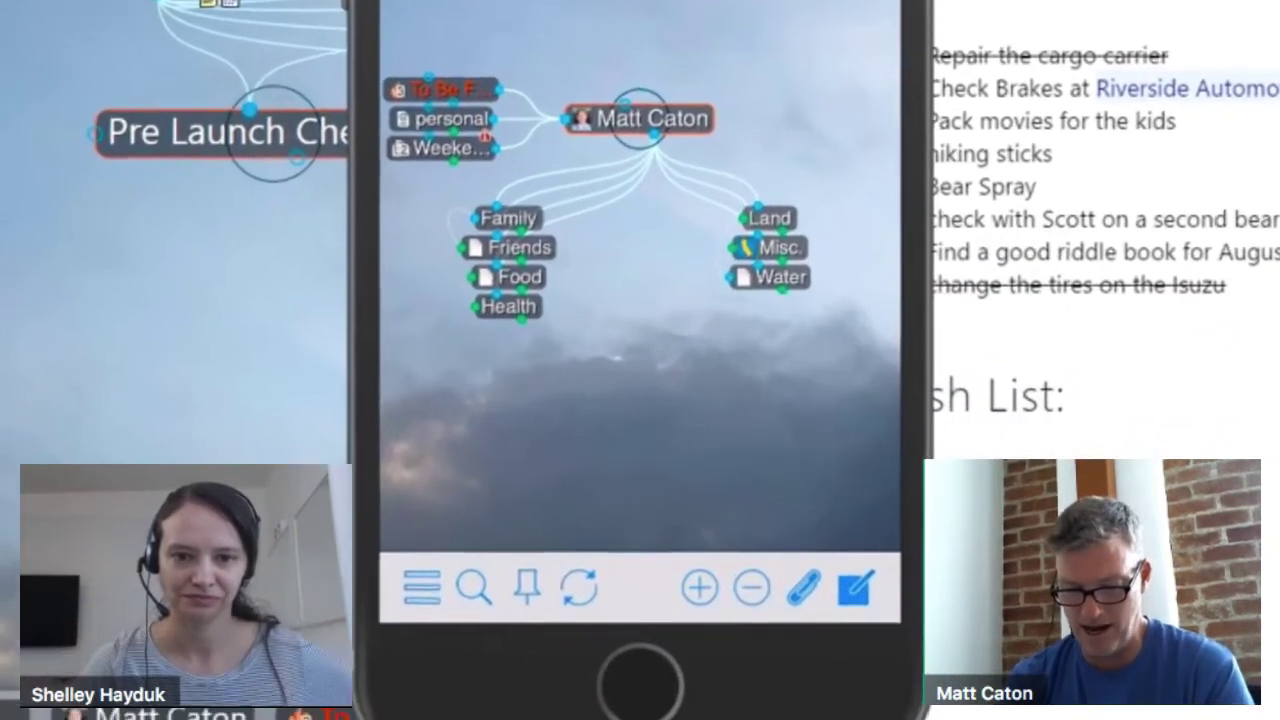
- In the phone app, add a child thought named "new vacation ideas" under the home thought
click(692, 575)
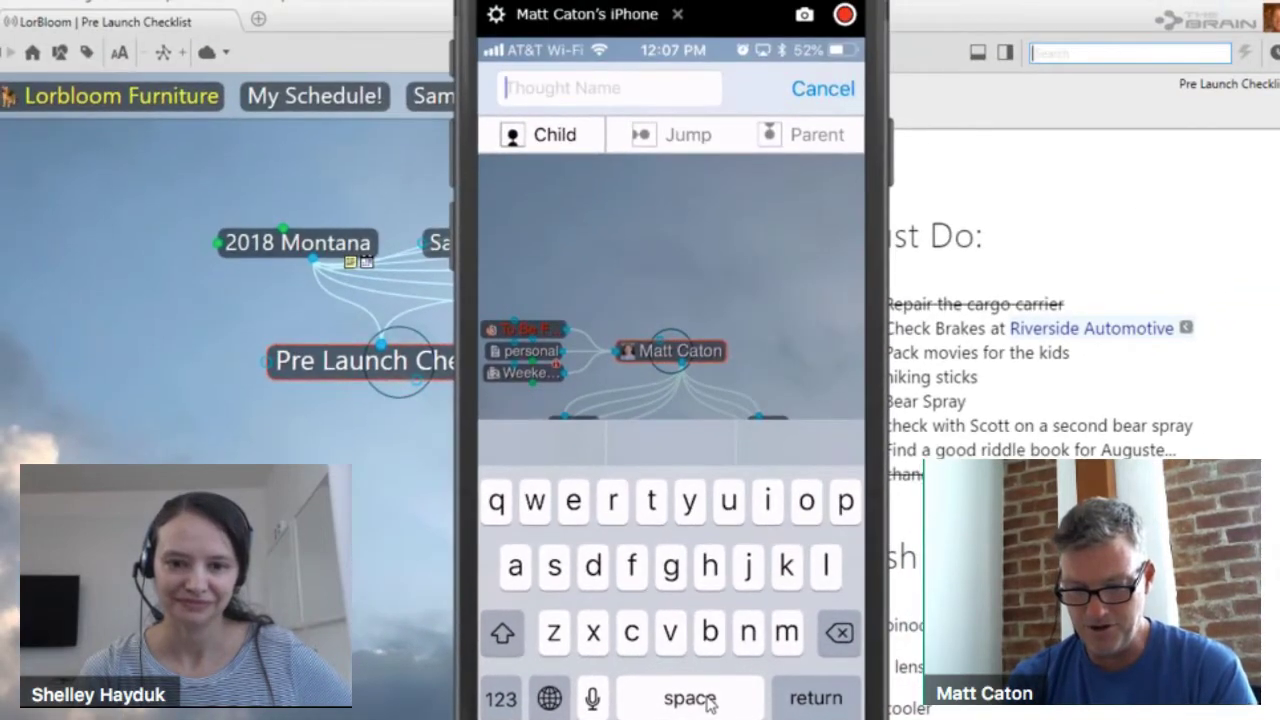
text(new v)
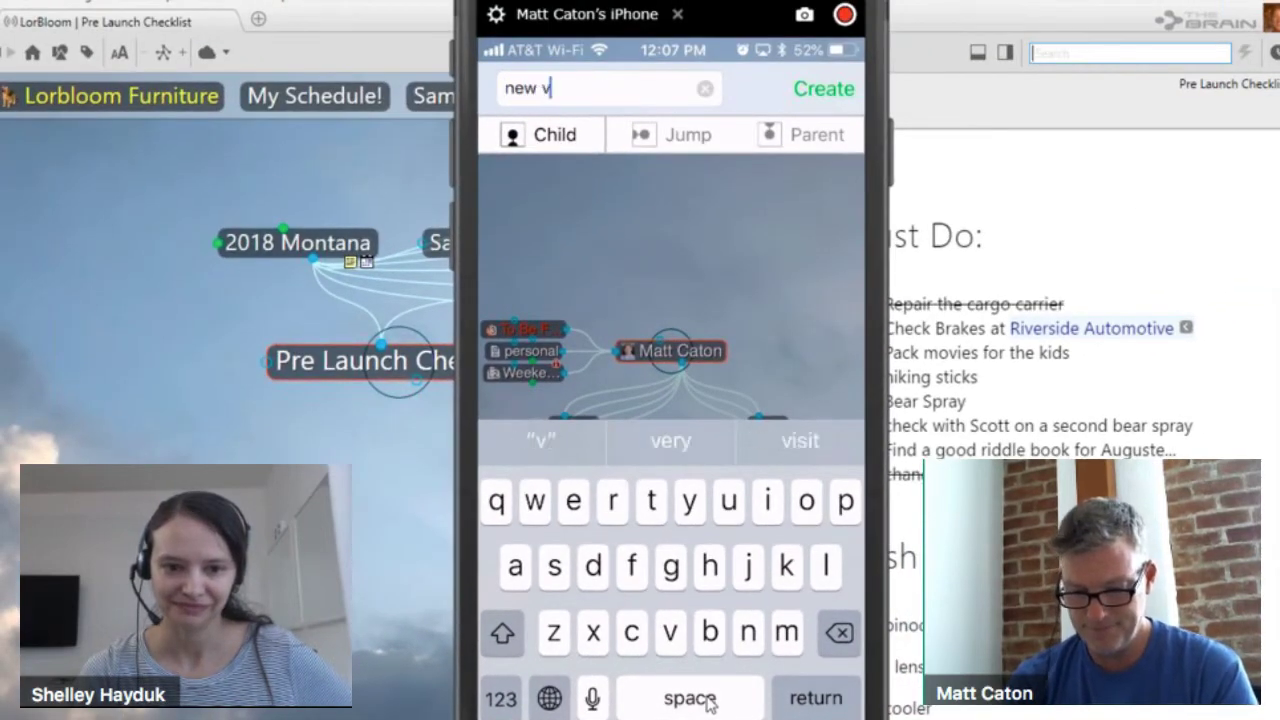
text(acat)
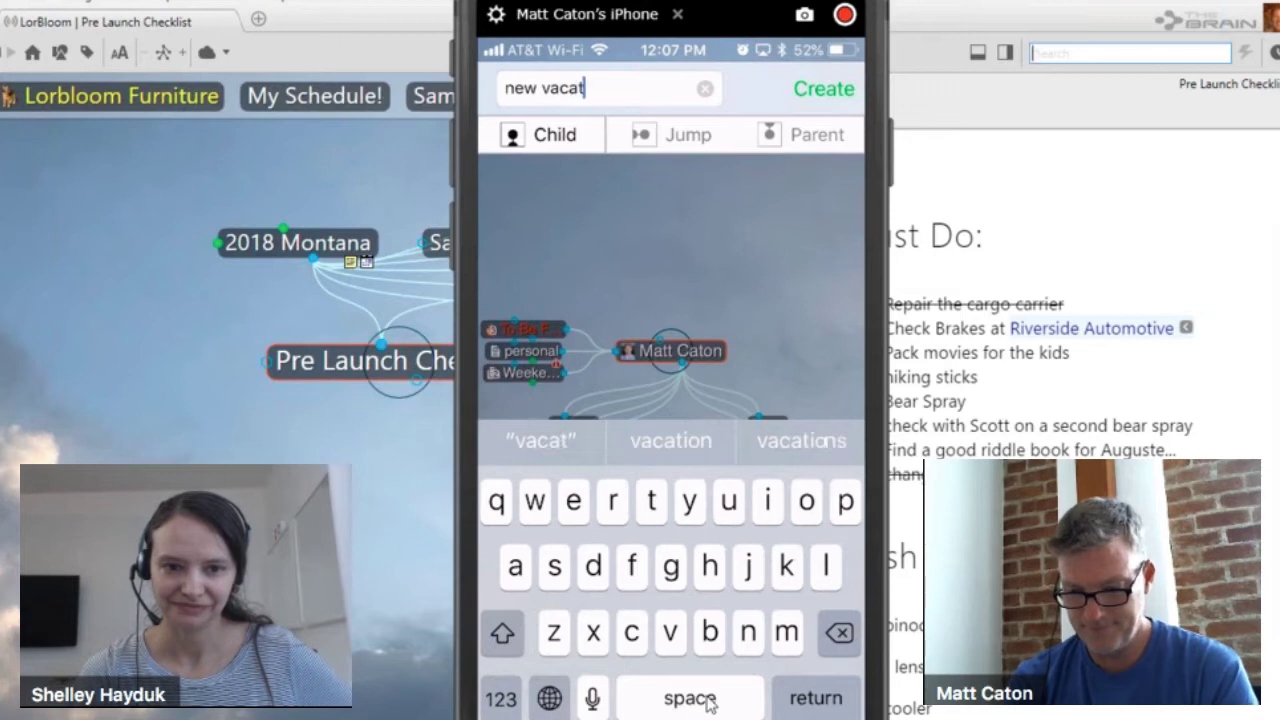
text(ion )
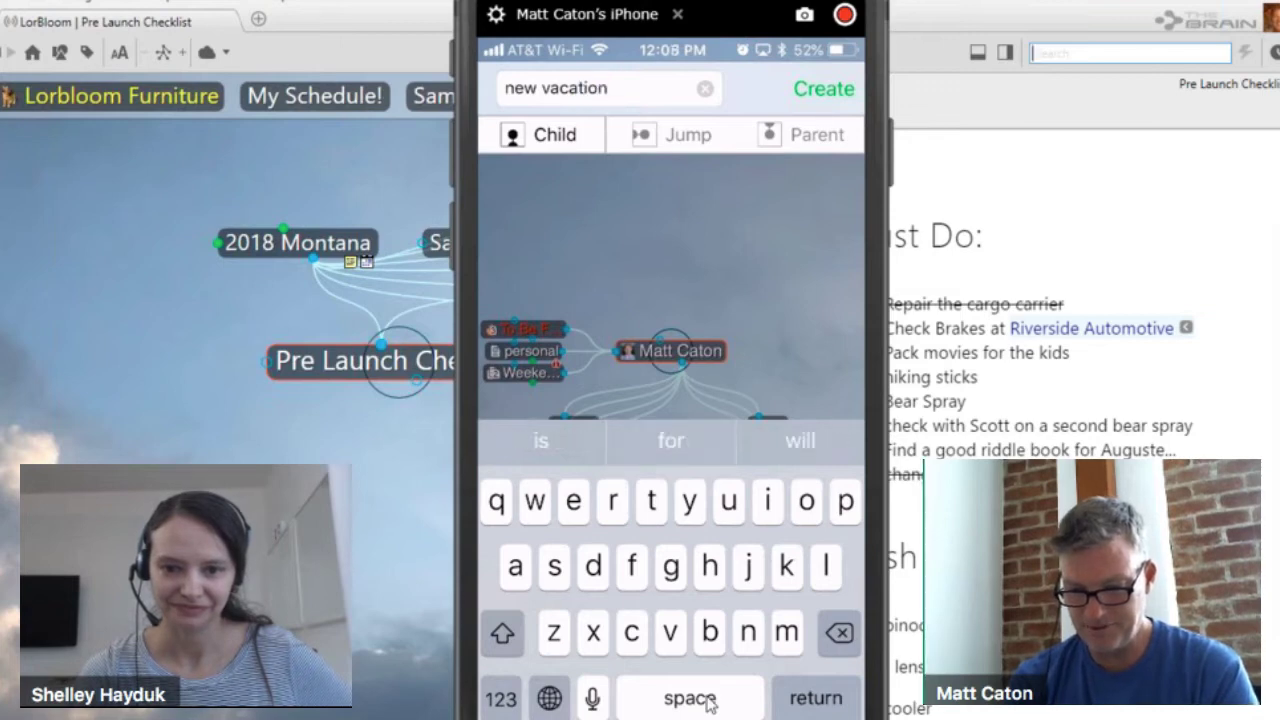
text(idea)
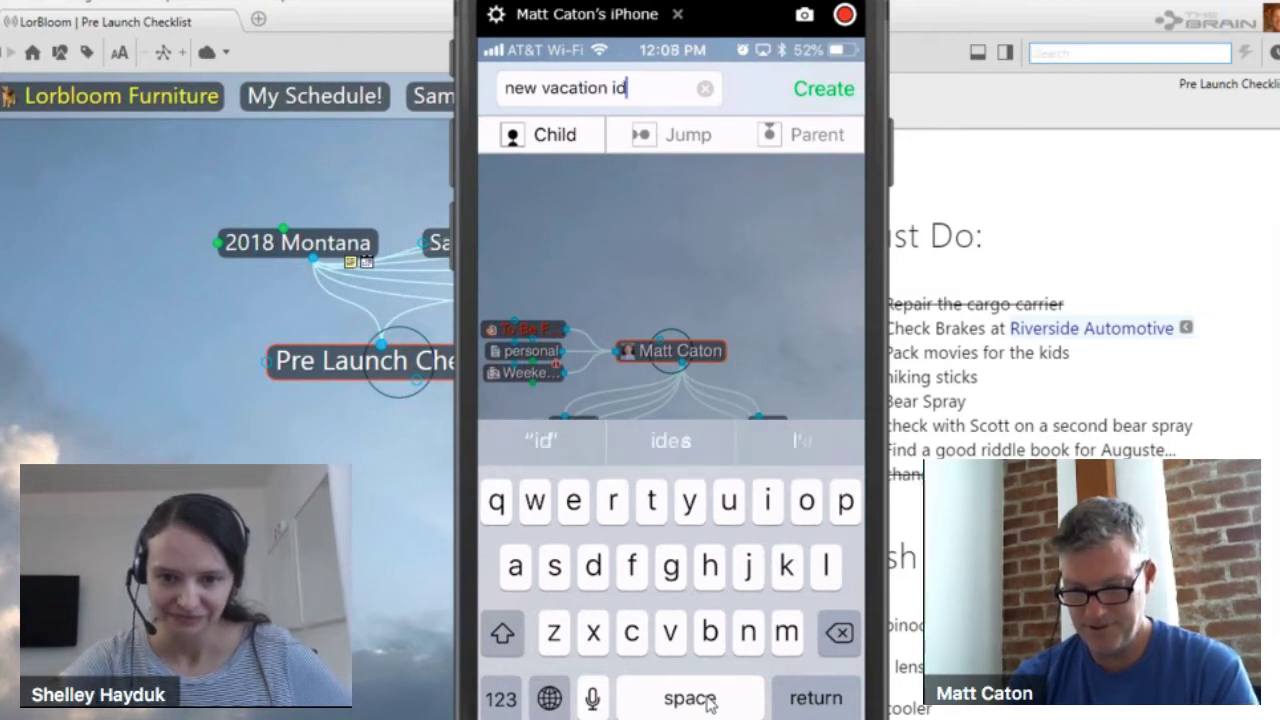
text(s)
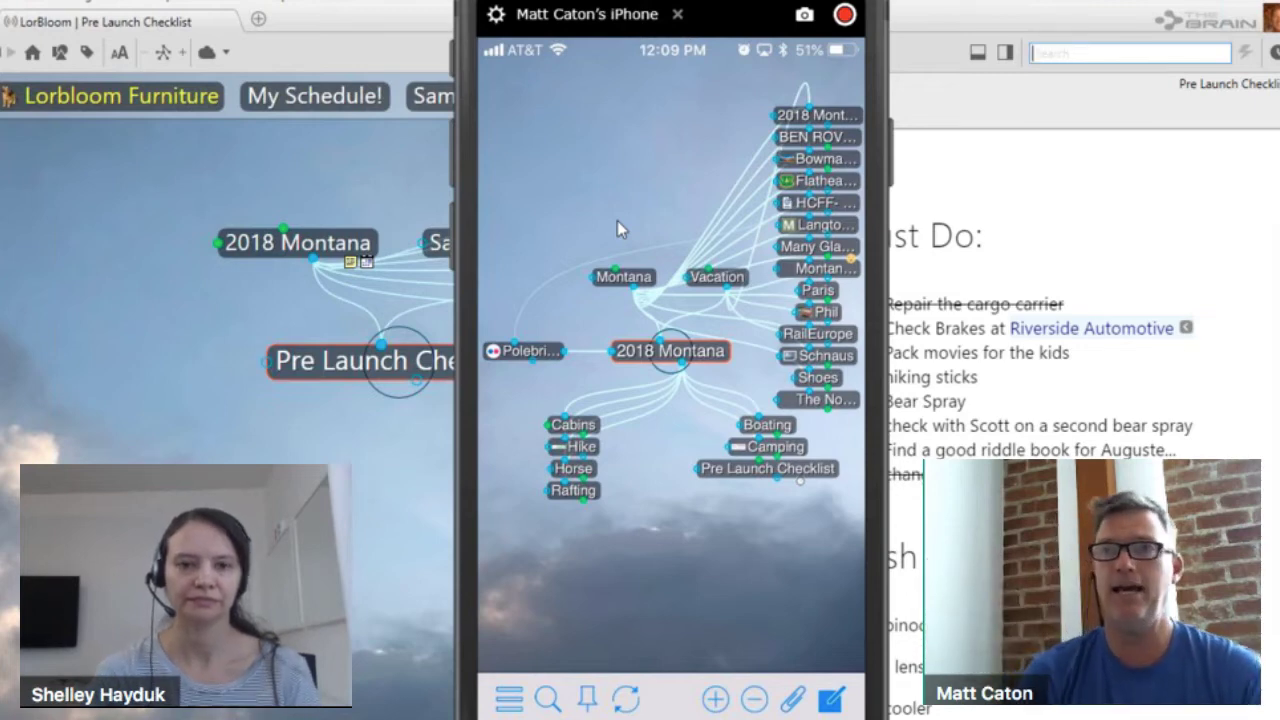
- In the desktop brain, browse from 2018 Montana through Montana and New Vacation Ideas to the home thought
click(250, 250)
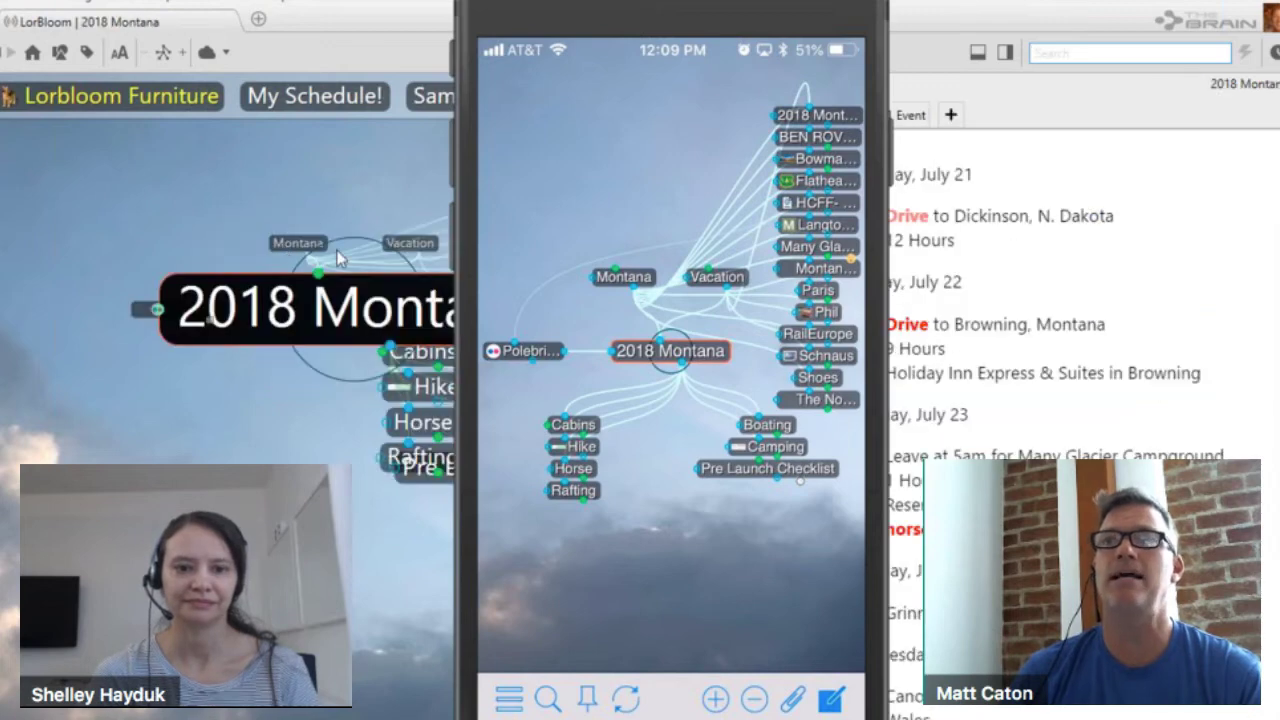
click(302, 248)
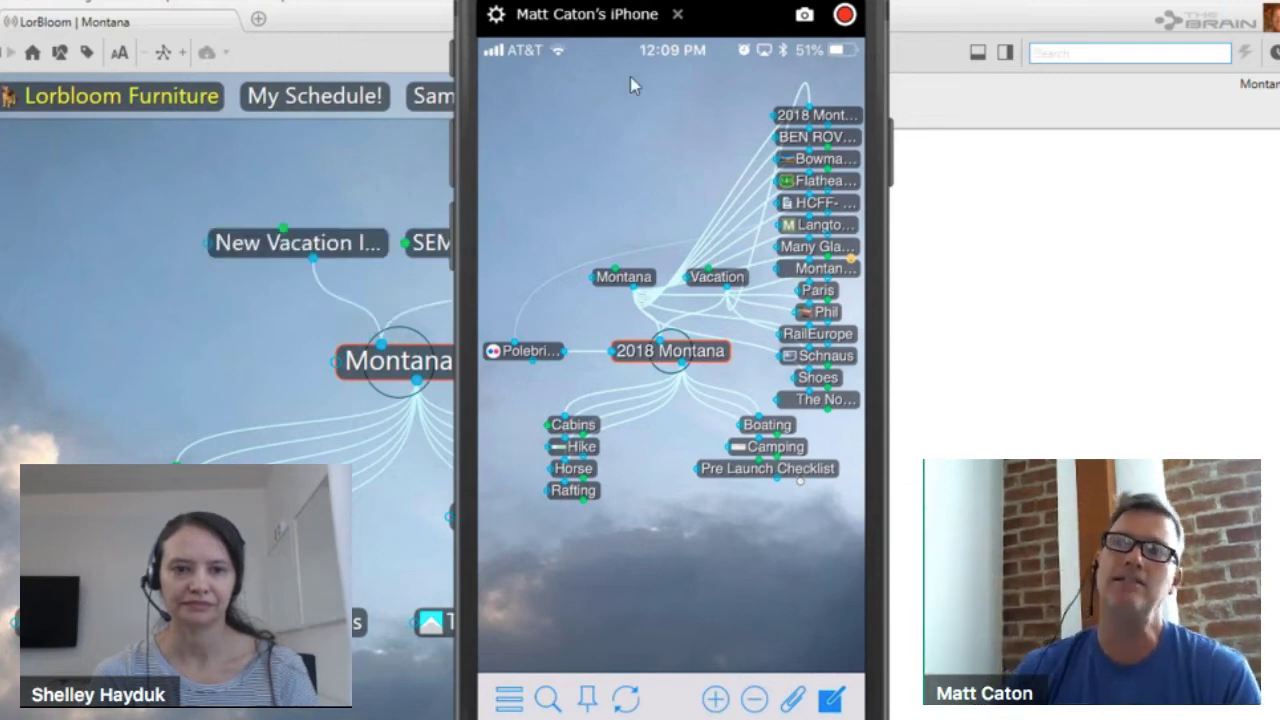
click(280, 259)
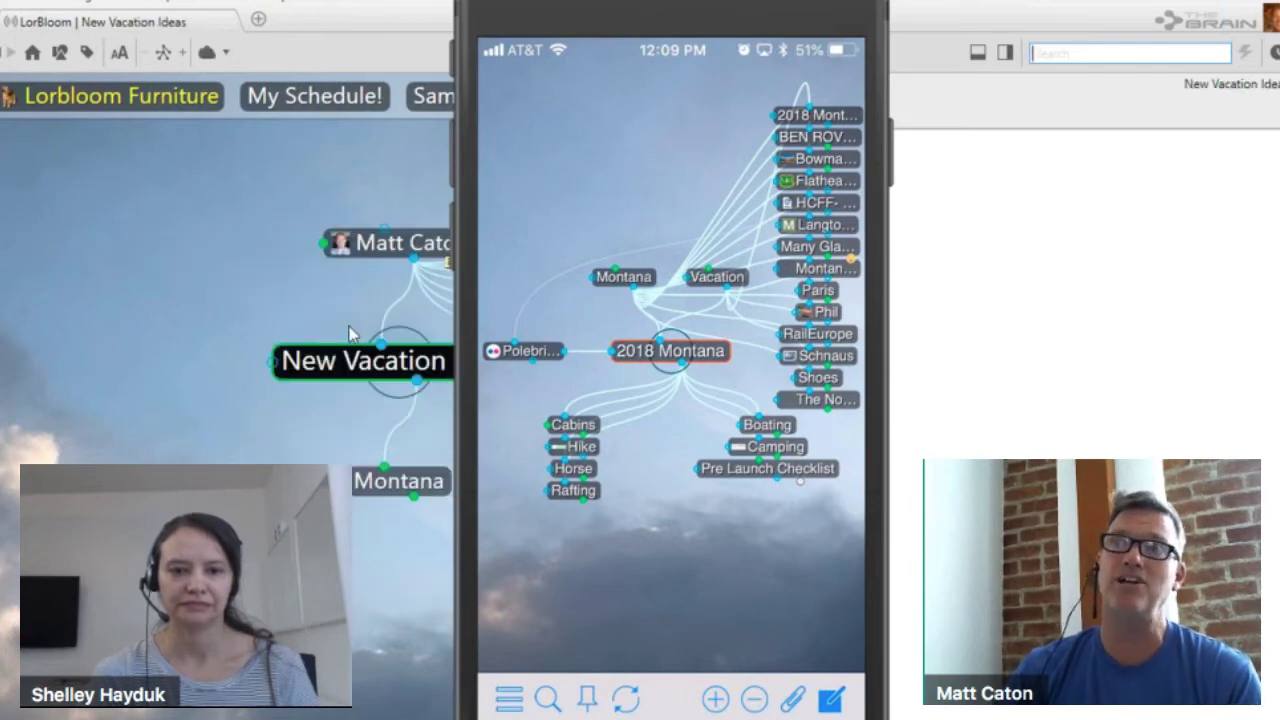
click(396, 247)
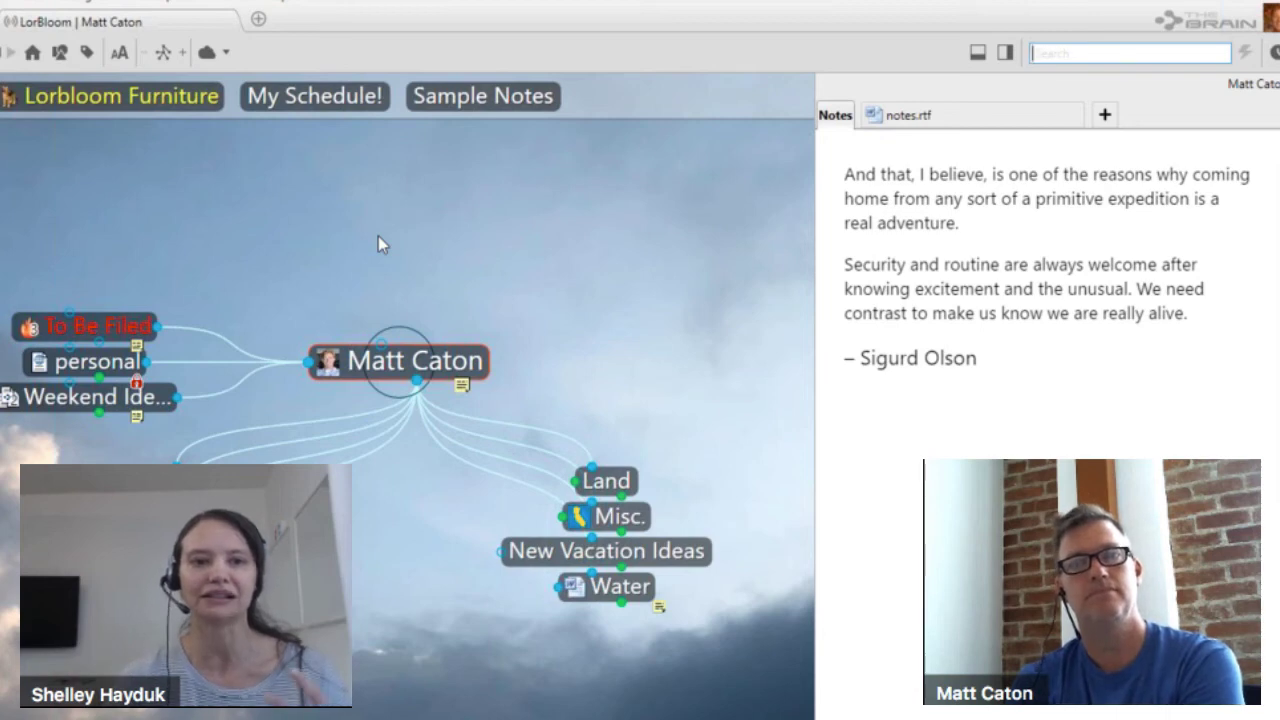
- Open the JT Apparel brain in a new tab and widen its thought map beside the notes
click(258, 20)
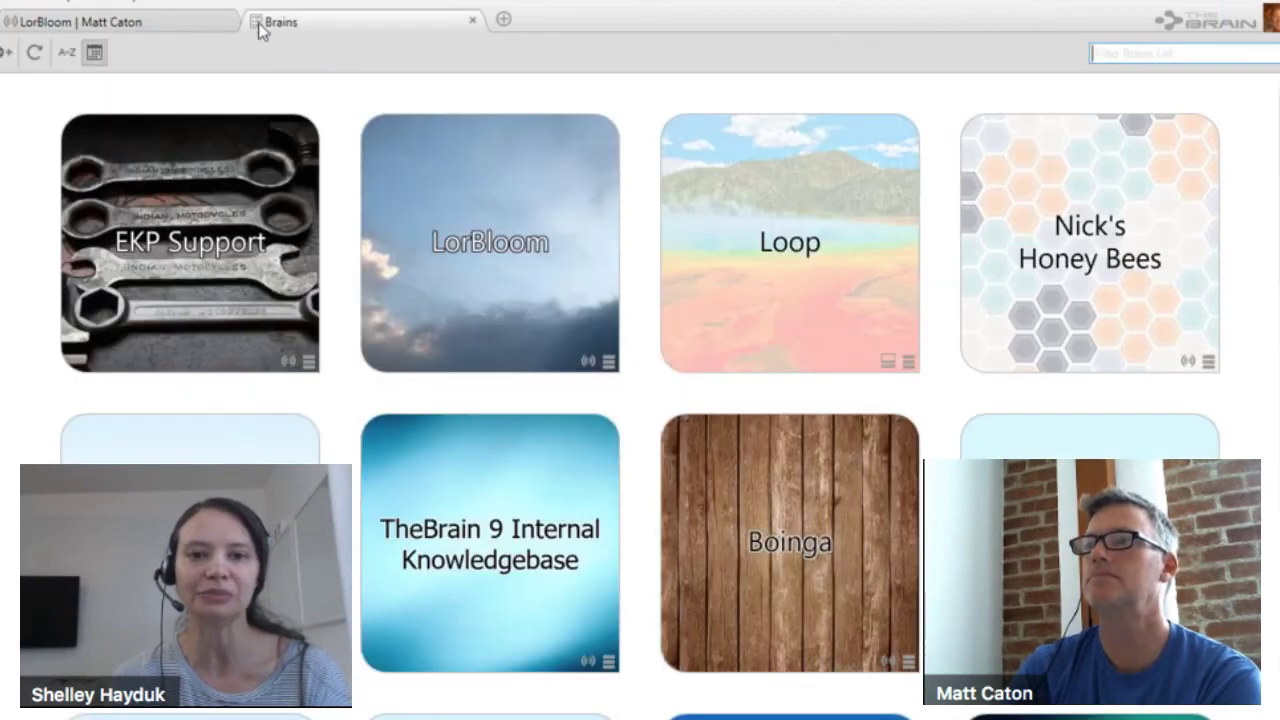
scroll(462, 365, down, 2)
scroll(453, 362, down, 8)
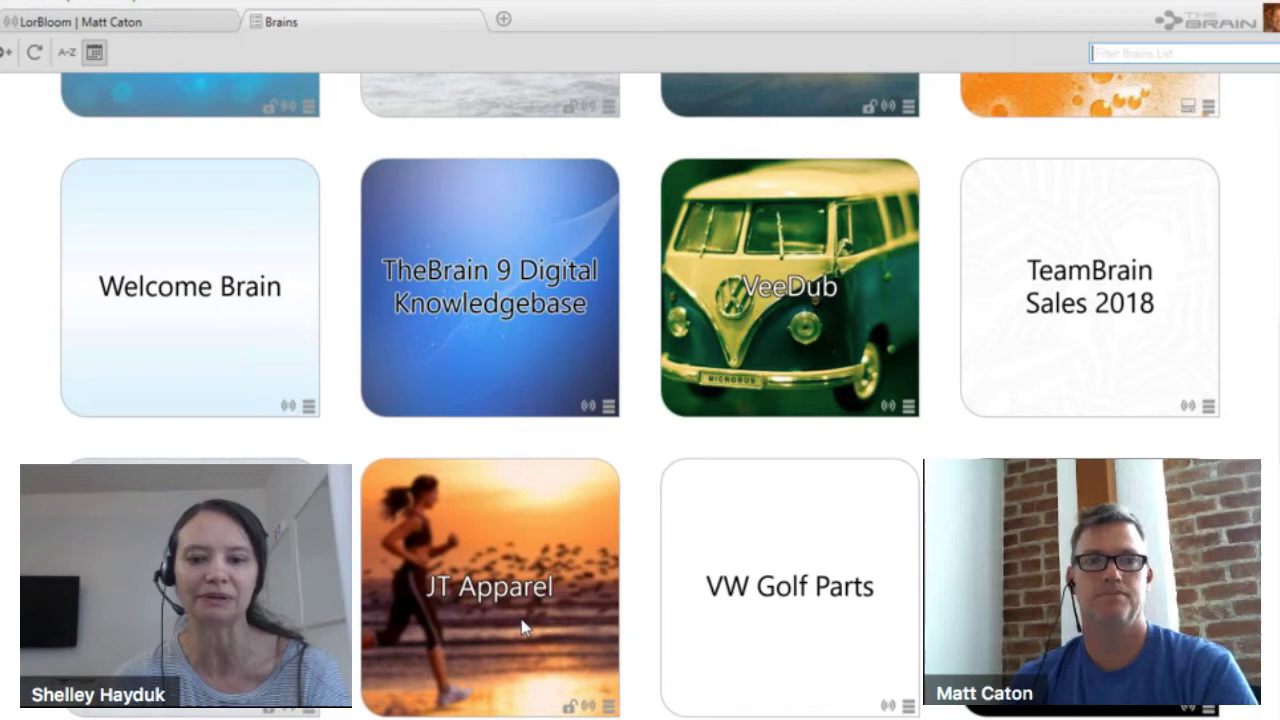
click(522, 627)
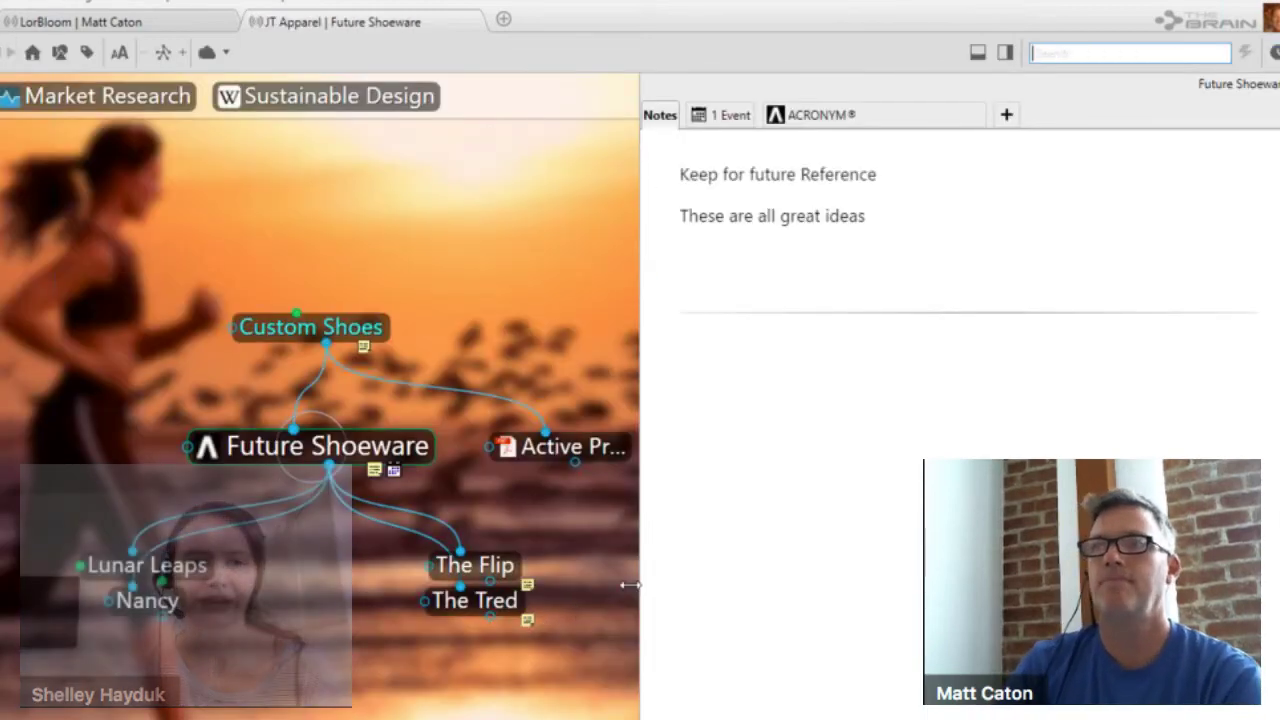
drag(640, 590, 818, 581)
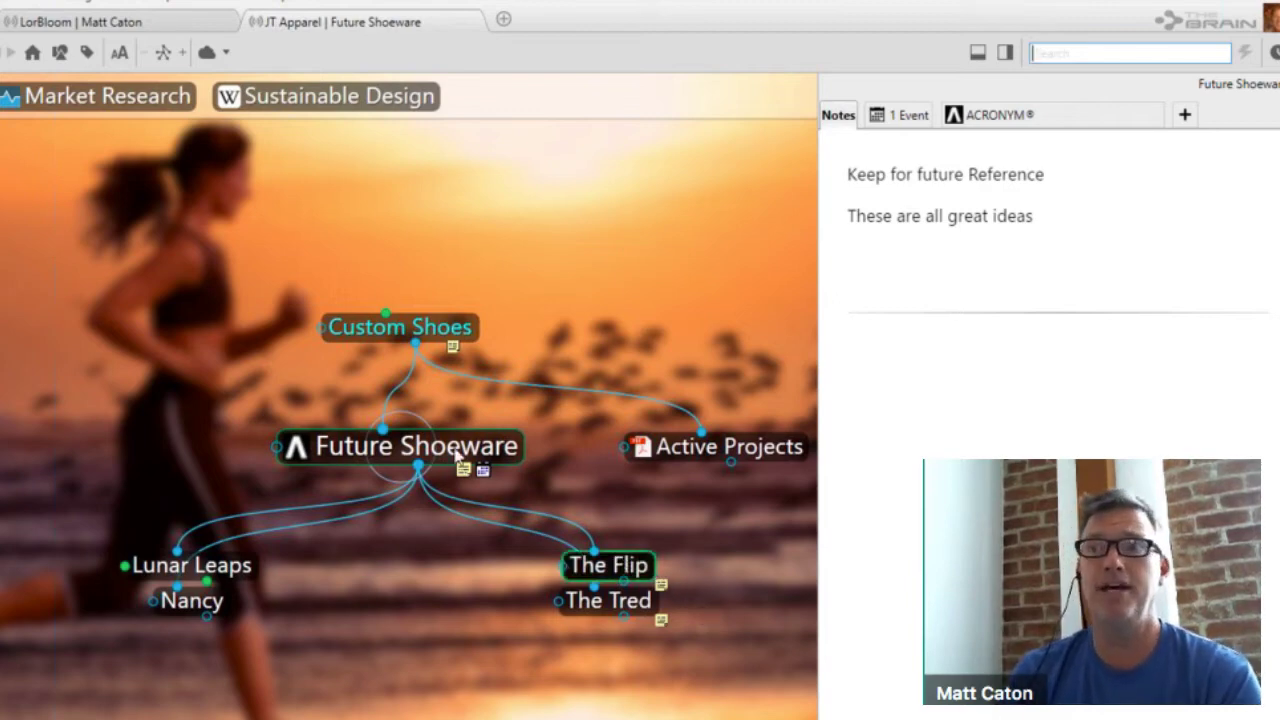
- Examine the modification history of the Future Shoeware thought
click(398, 458)
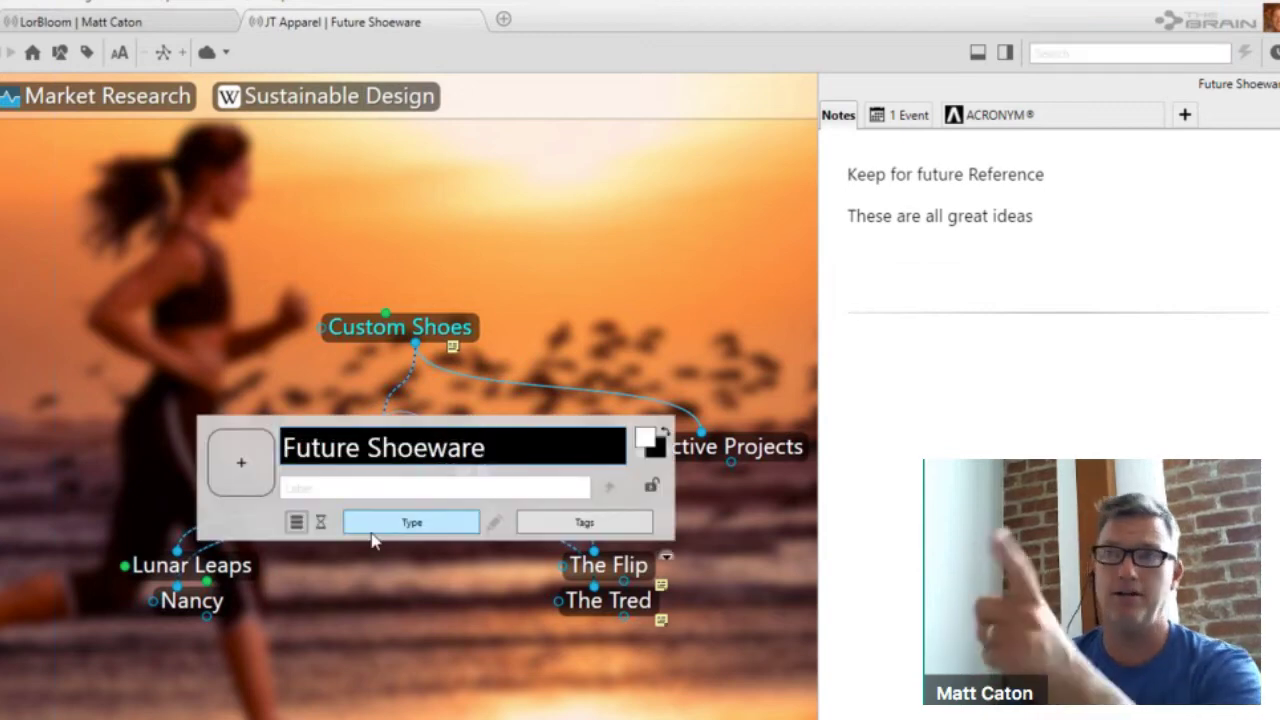
click(320, 522)
scroll(348, 505, down, 3)
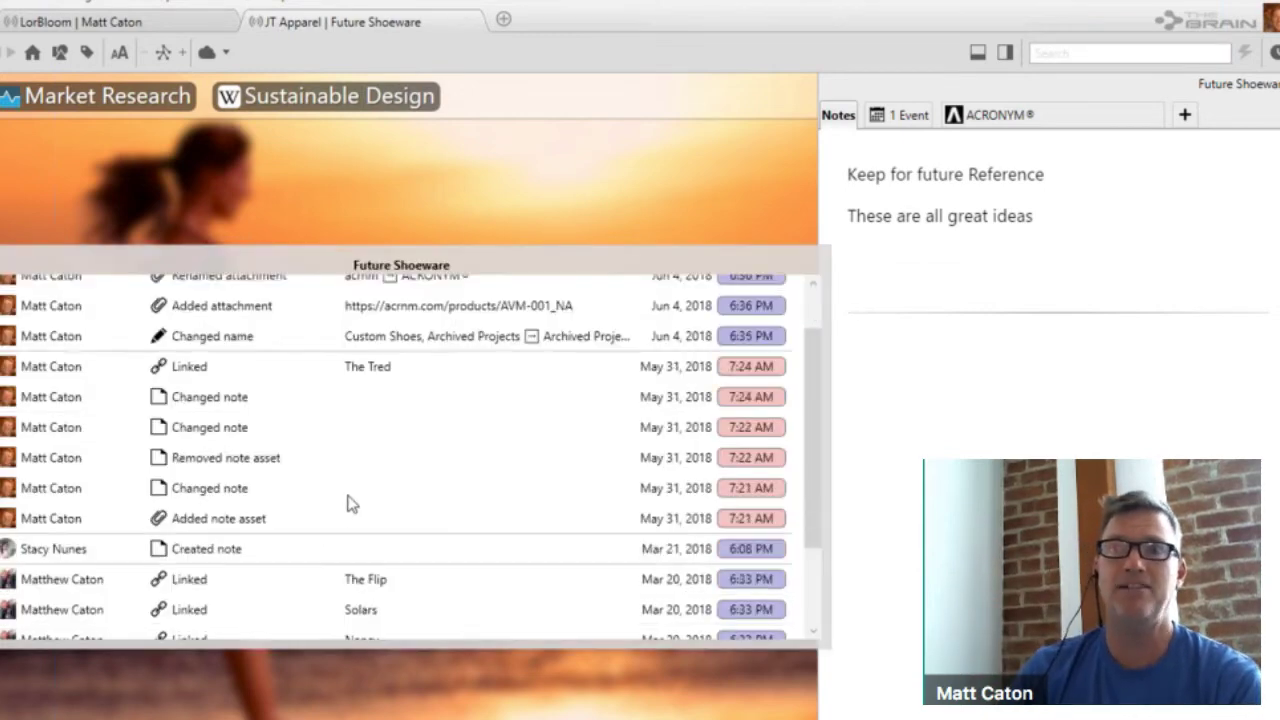
scroll(349, 505, up, 3)
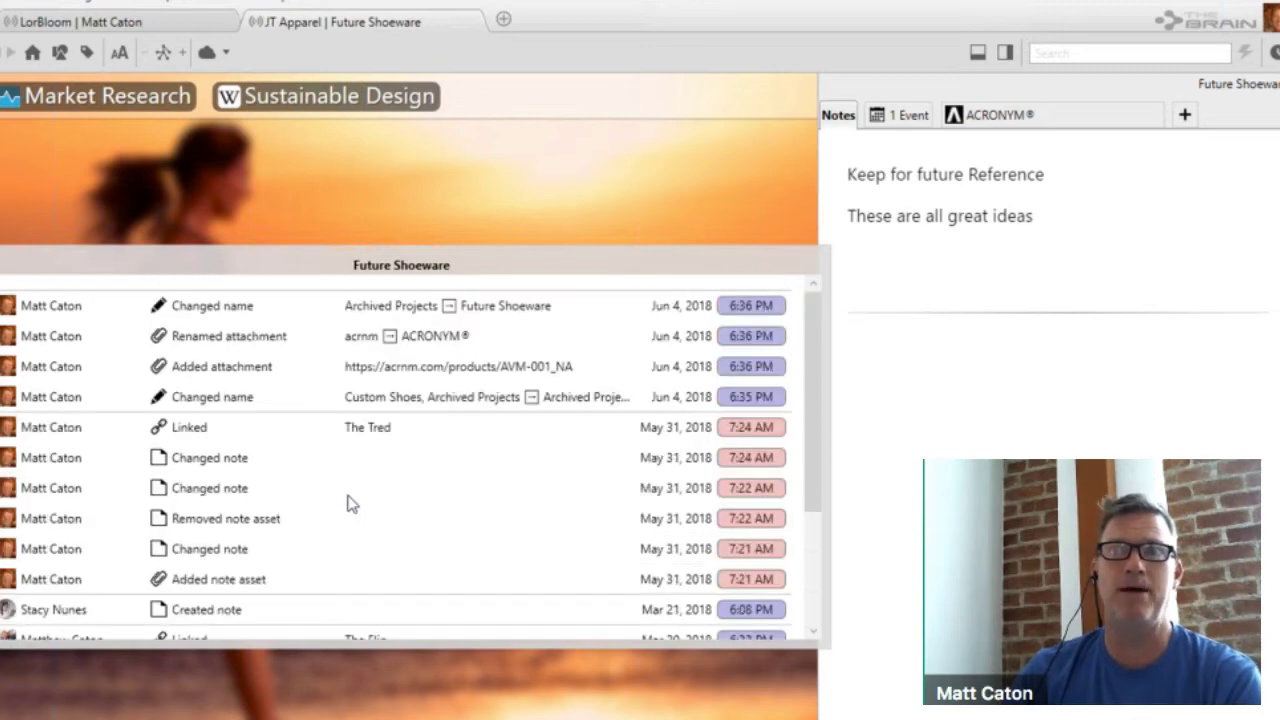
scroll(349, 505, down, 1)
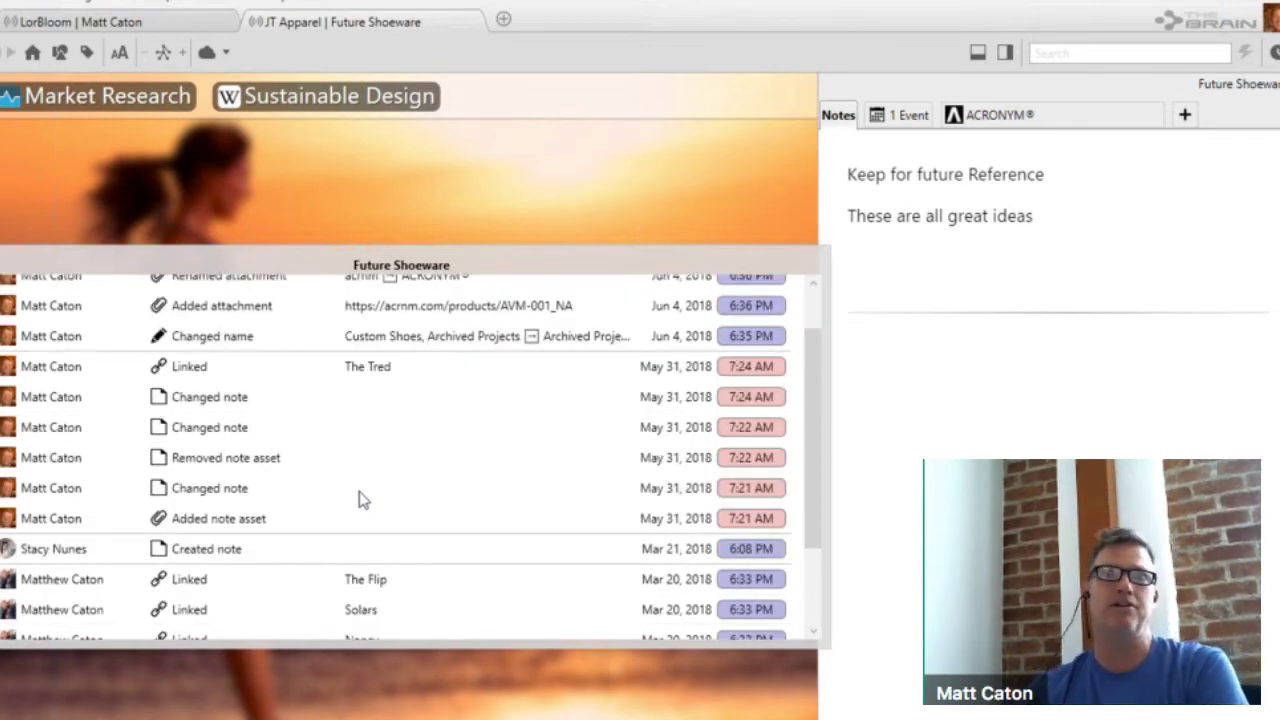
scroll(288, 528, up, 2)
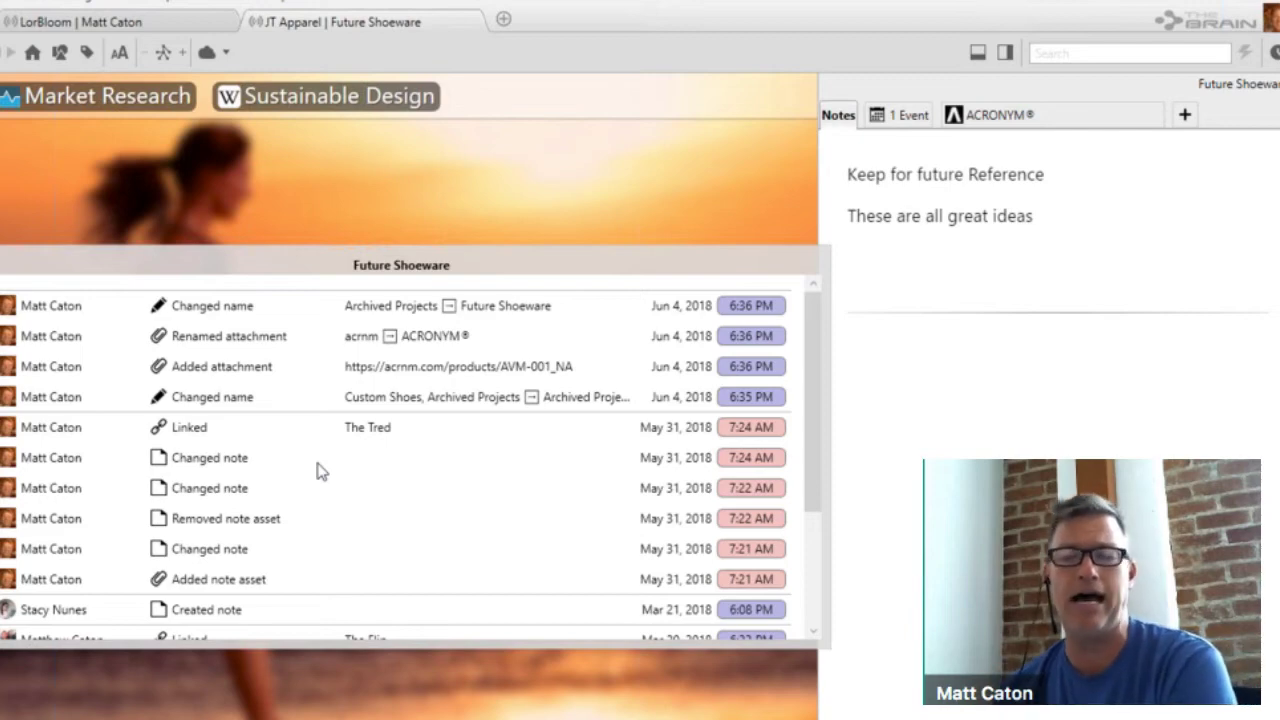
- Show the thought reports, activate the third For Review tag and open the Market Research thought tagged with it
click(1005, 53)
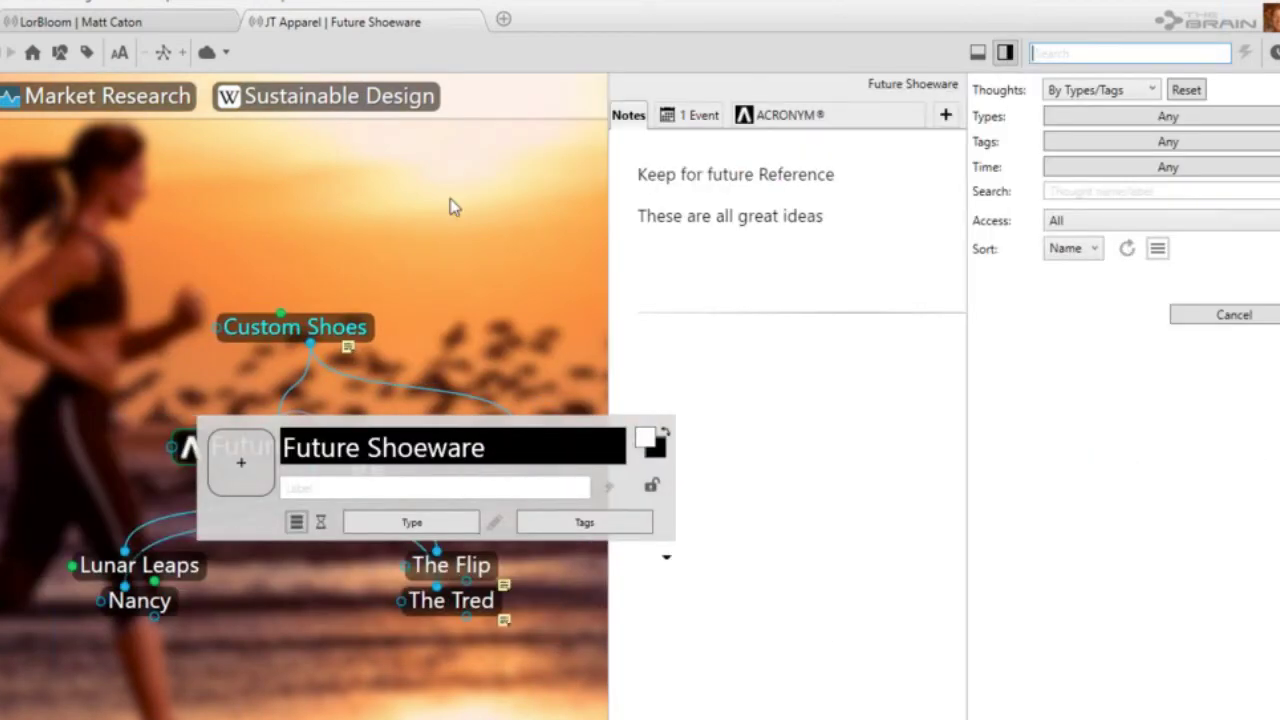
click(86, 52)
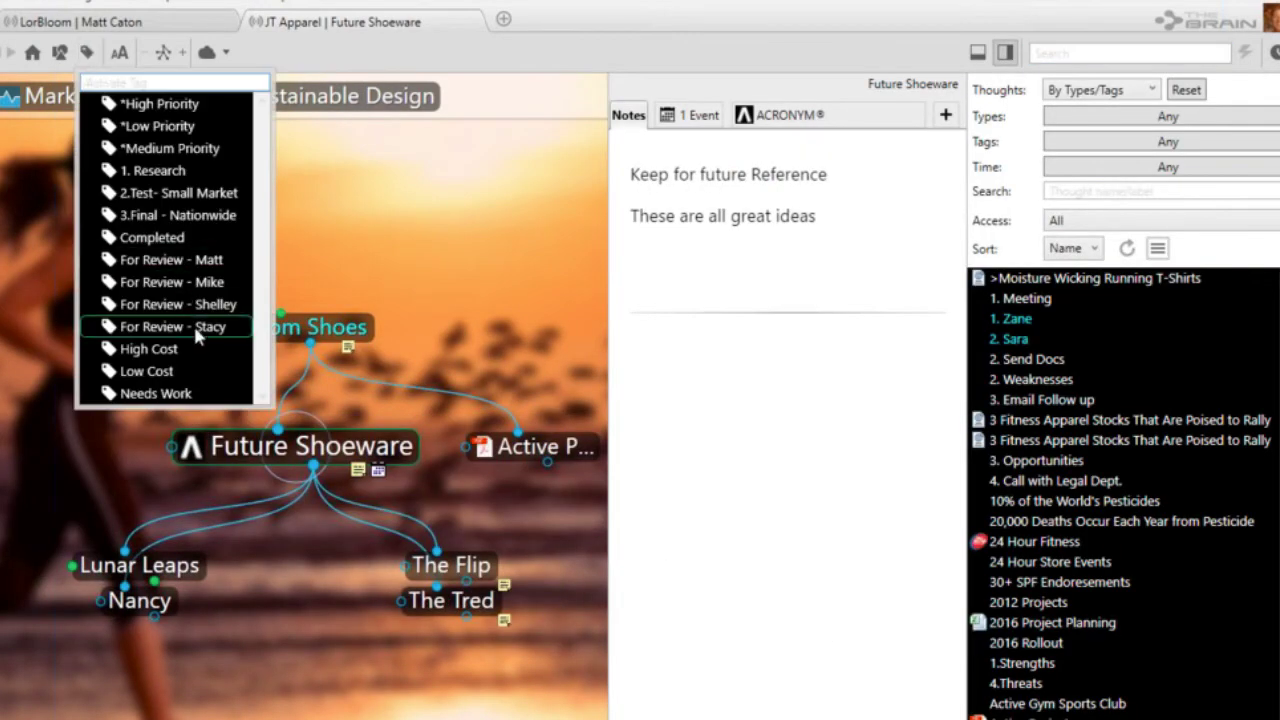
click(201, 304)
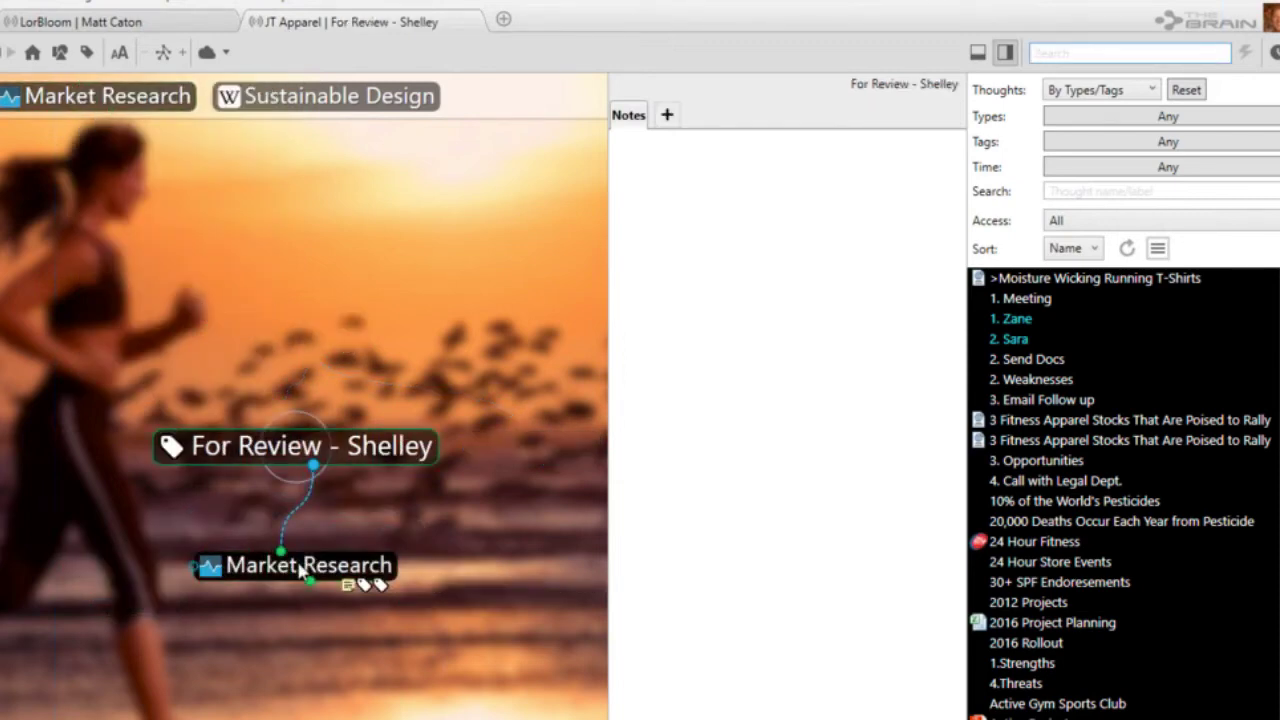
click(300, 566)
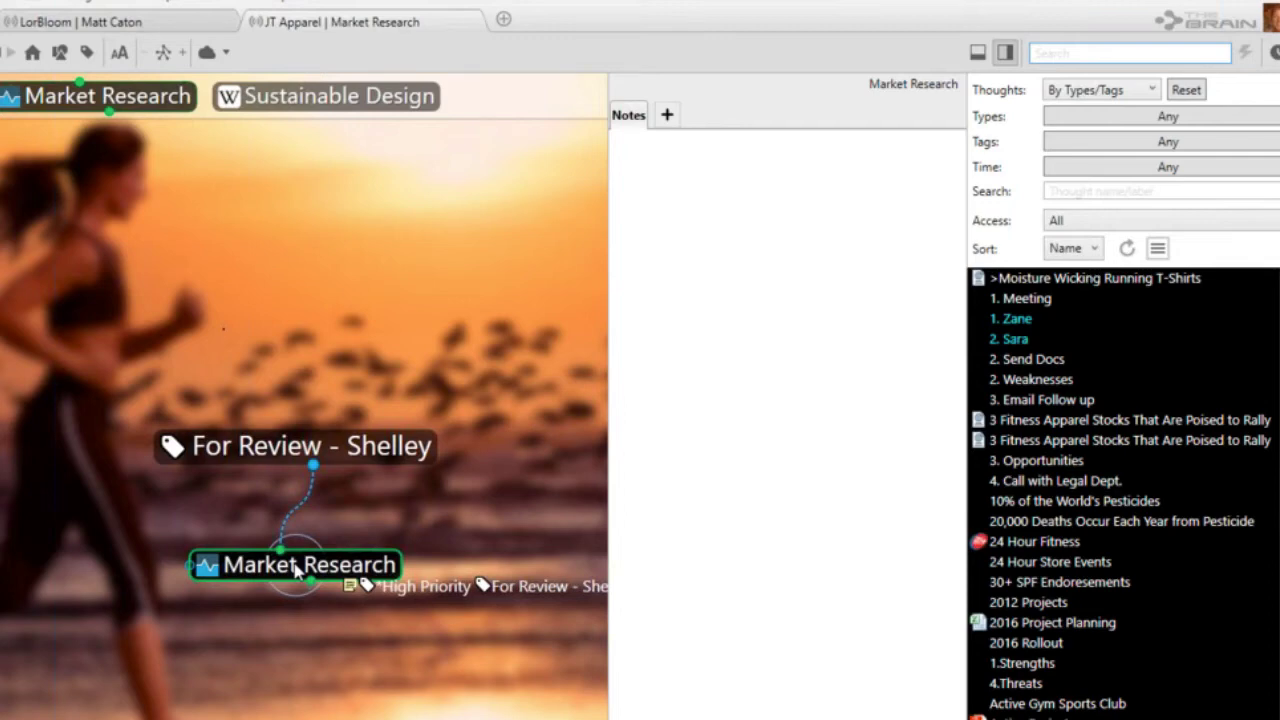
click(296, 569)
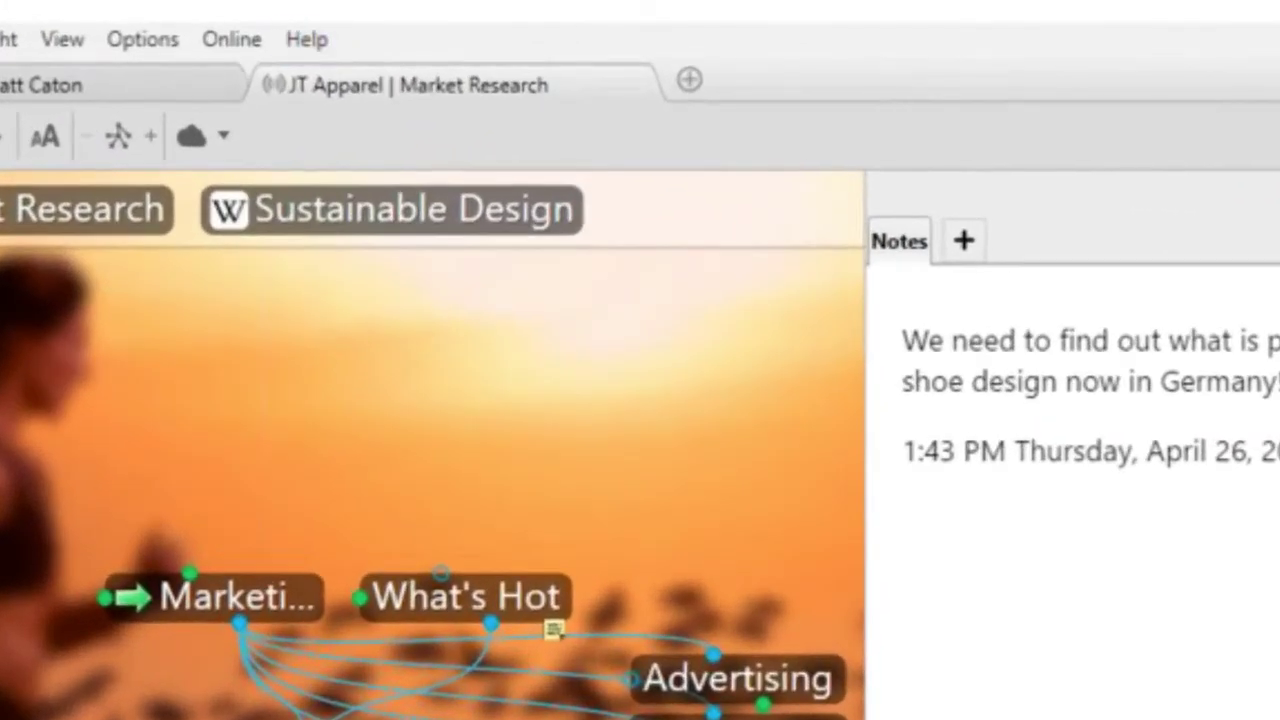
- Review the JT Apparel brain's access and sharing settings, select its web link, and close them without saving
click(238, 40)
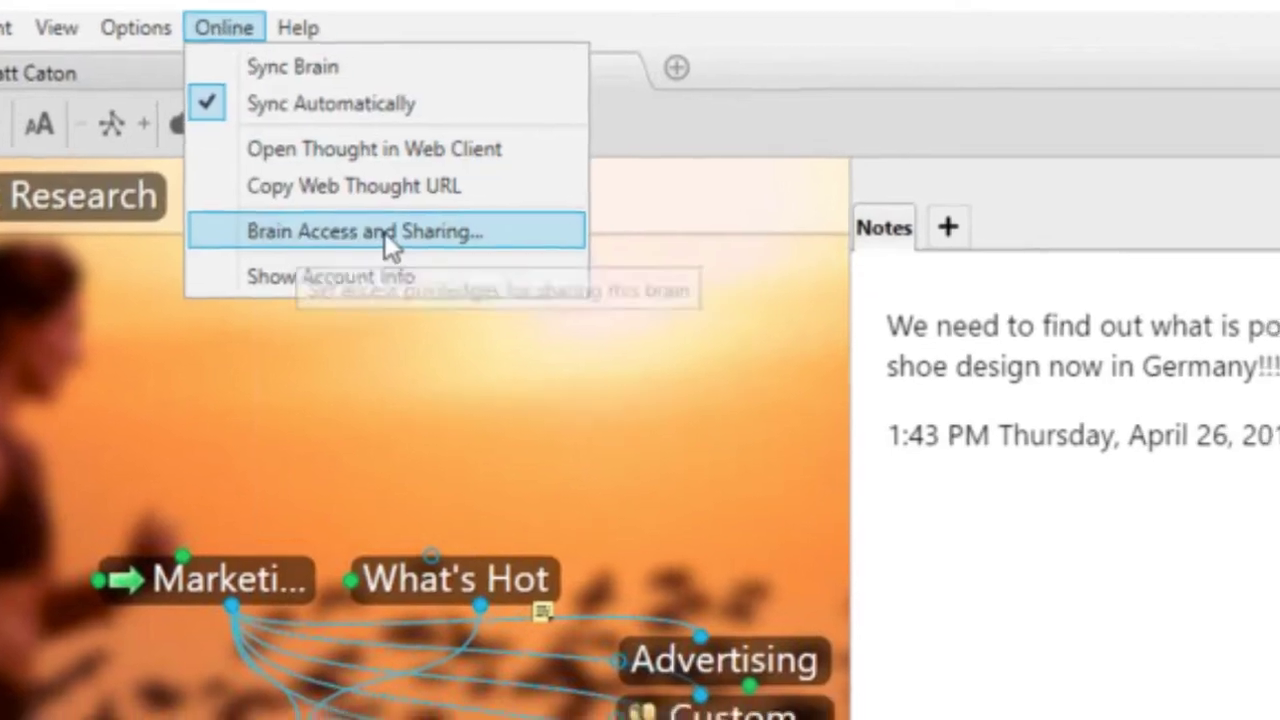
click(384, 232)
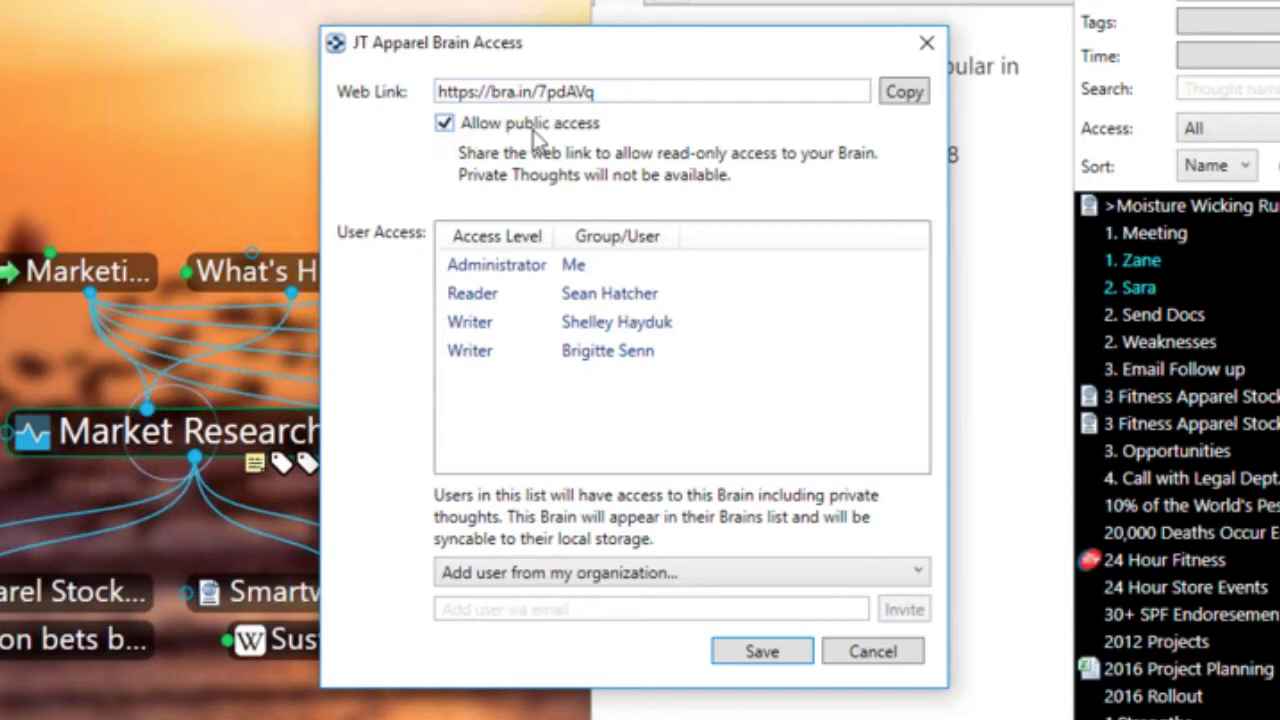
drag(602, 91, 436, 91)
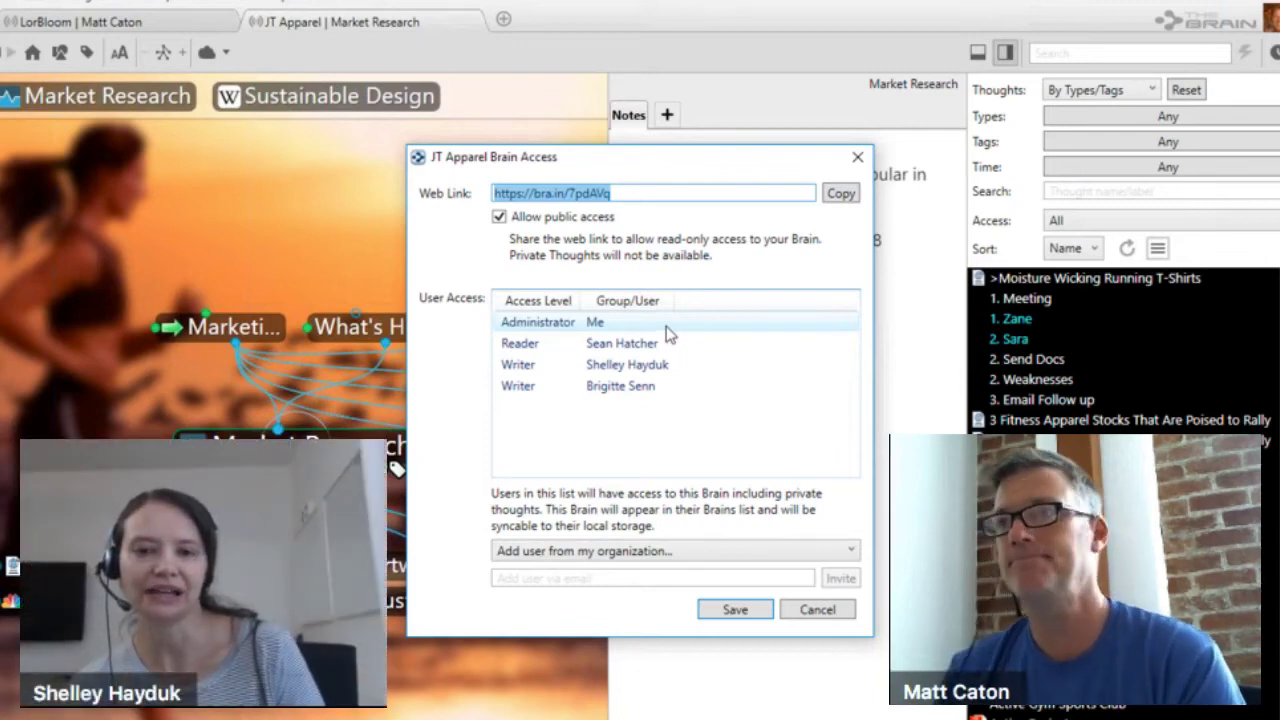
click(836, 612)
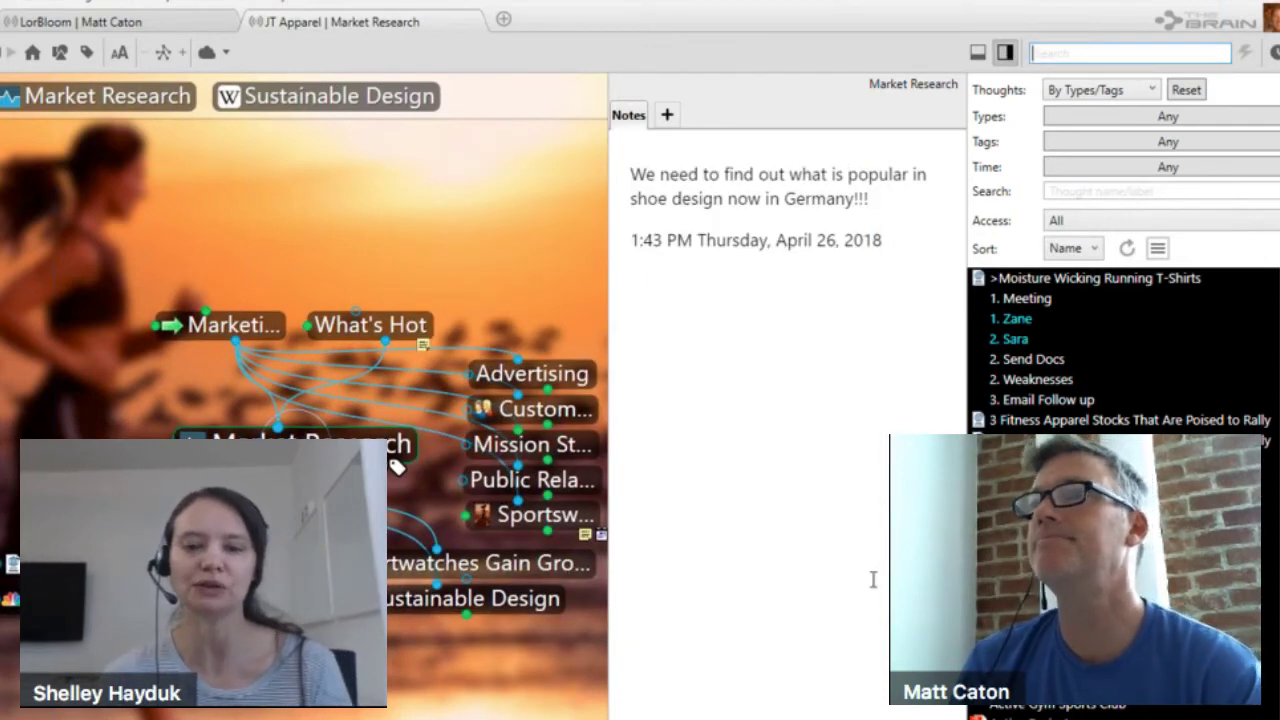
key(Escape)
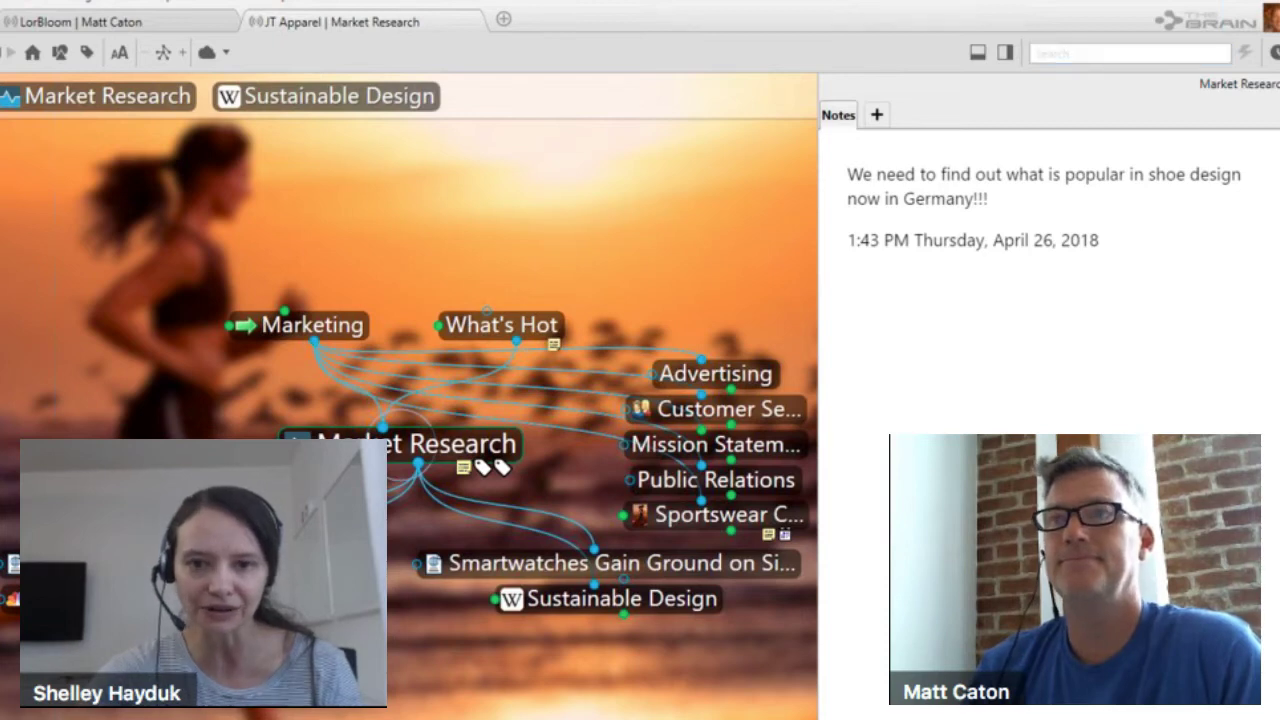
- Switch to the web browser, widen its window and bring up TheBrain website
key(alt+Tab)
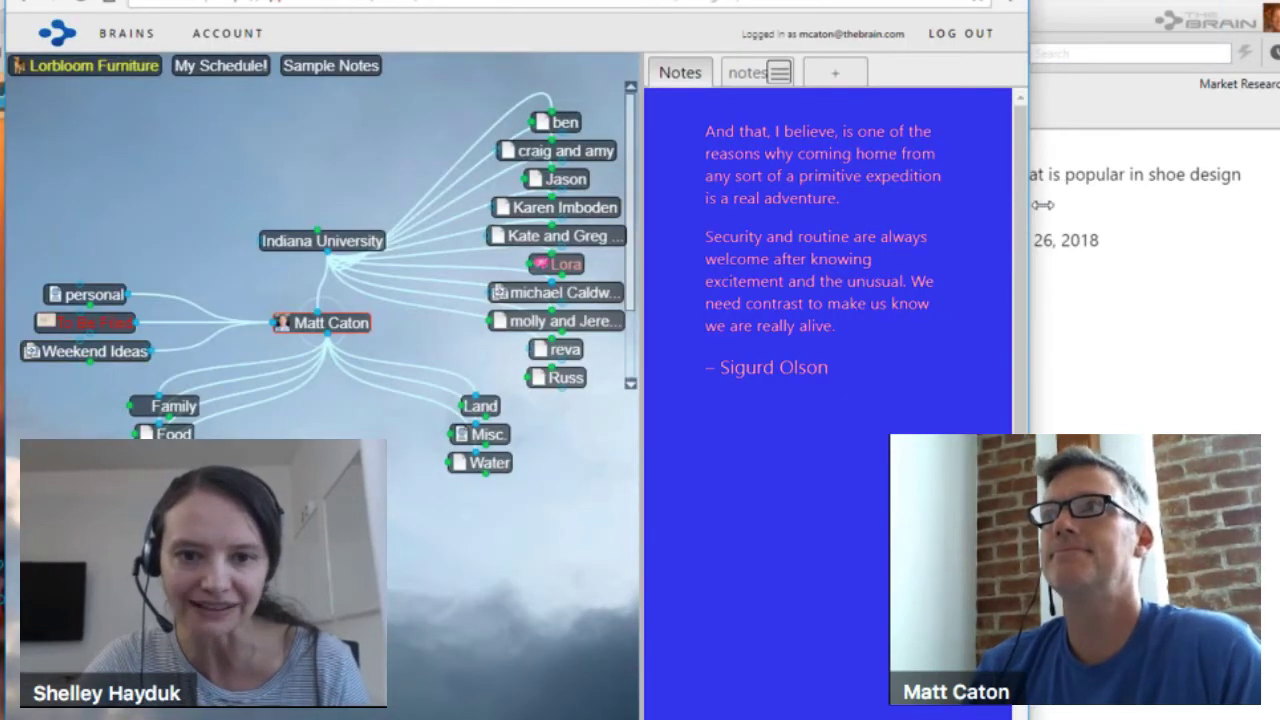
drag(1169, 201, 1268, 201)
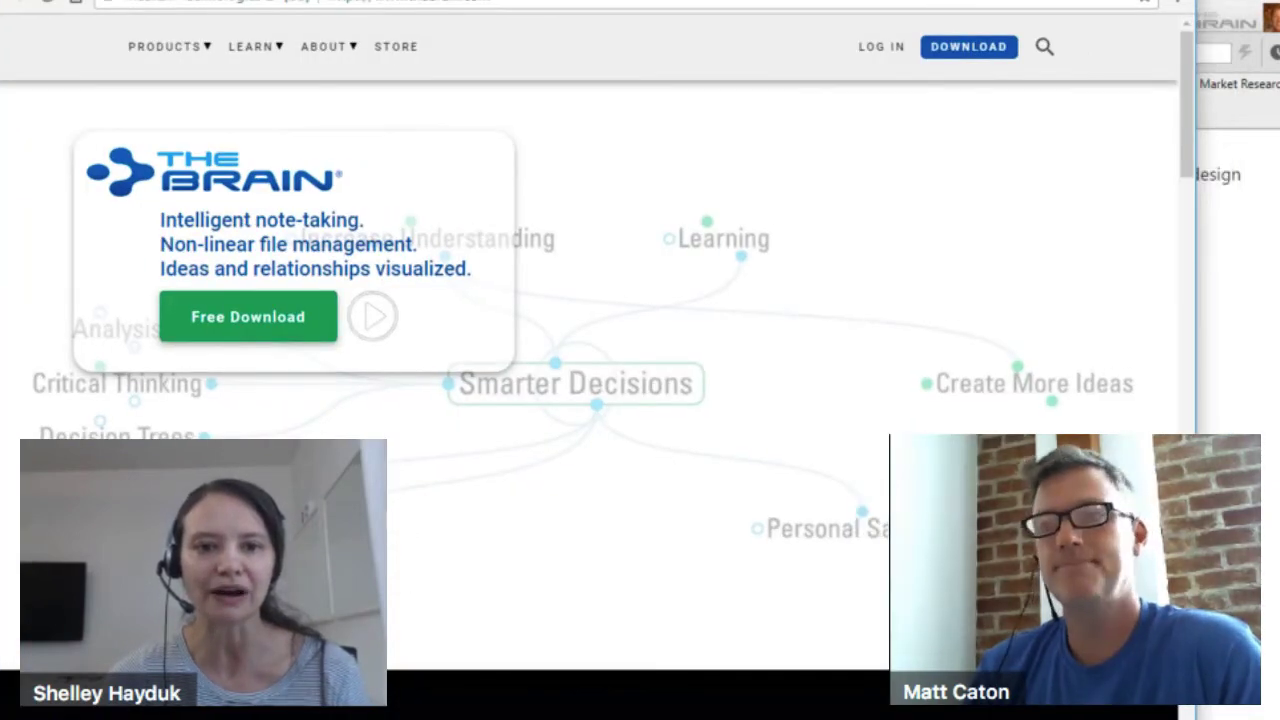
mouse_move(450, 712)
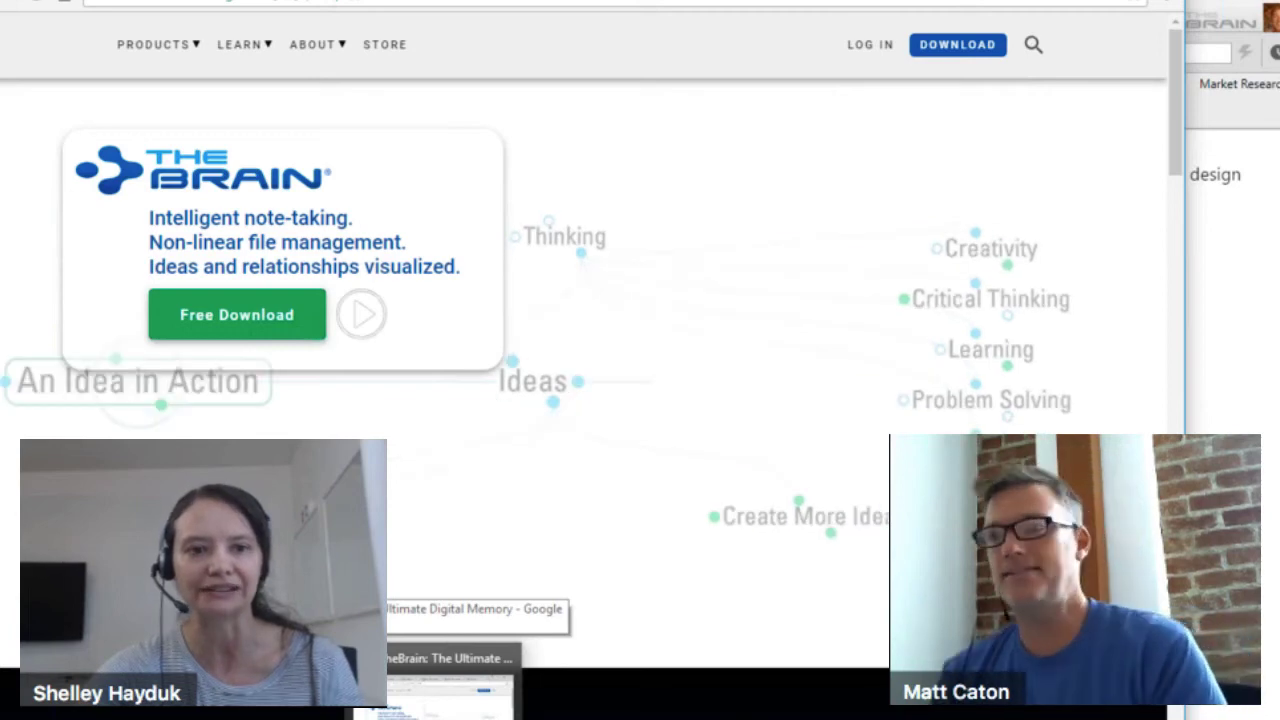
- Switch to OneNote and copy the link to the "Thoughts on building a playhouse" paragraph in the End of Week activities note
mouse_move(731, 712)
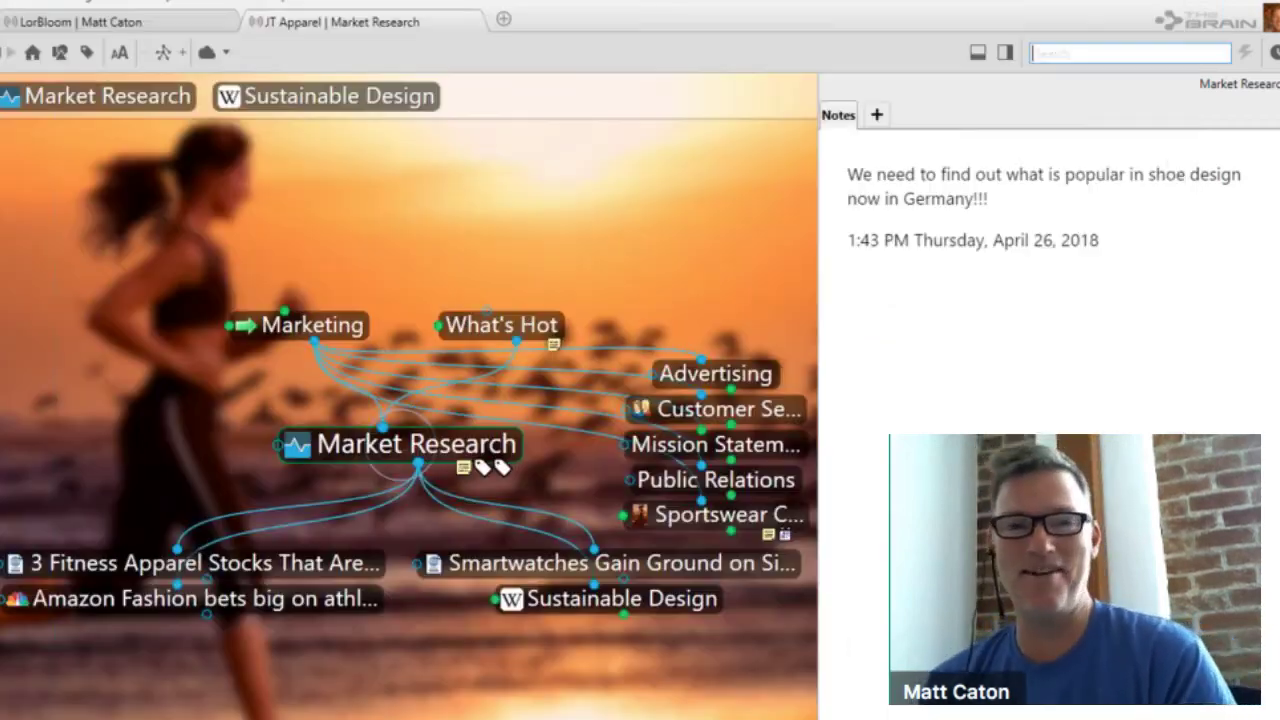
click(731, 712)
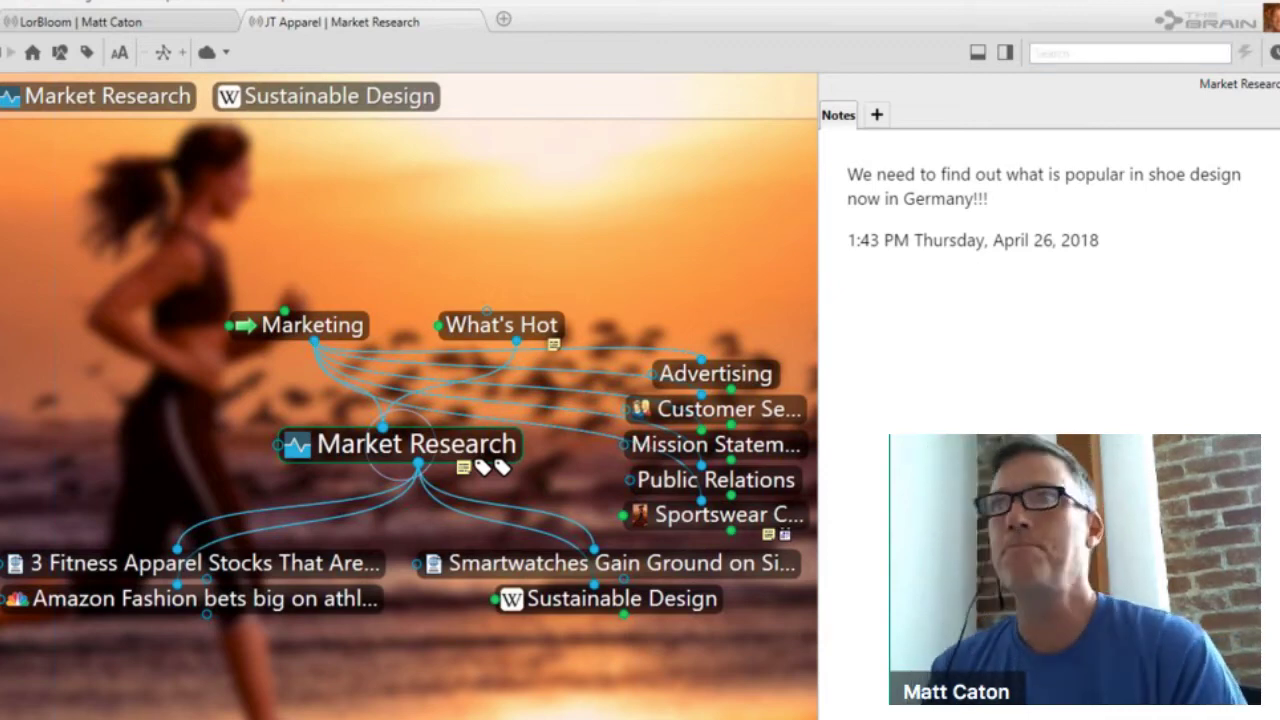
key(alt+Tab)
drag(610, 114, 610, 237)
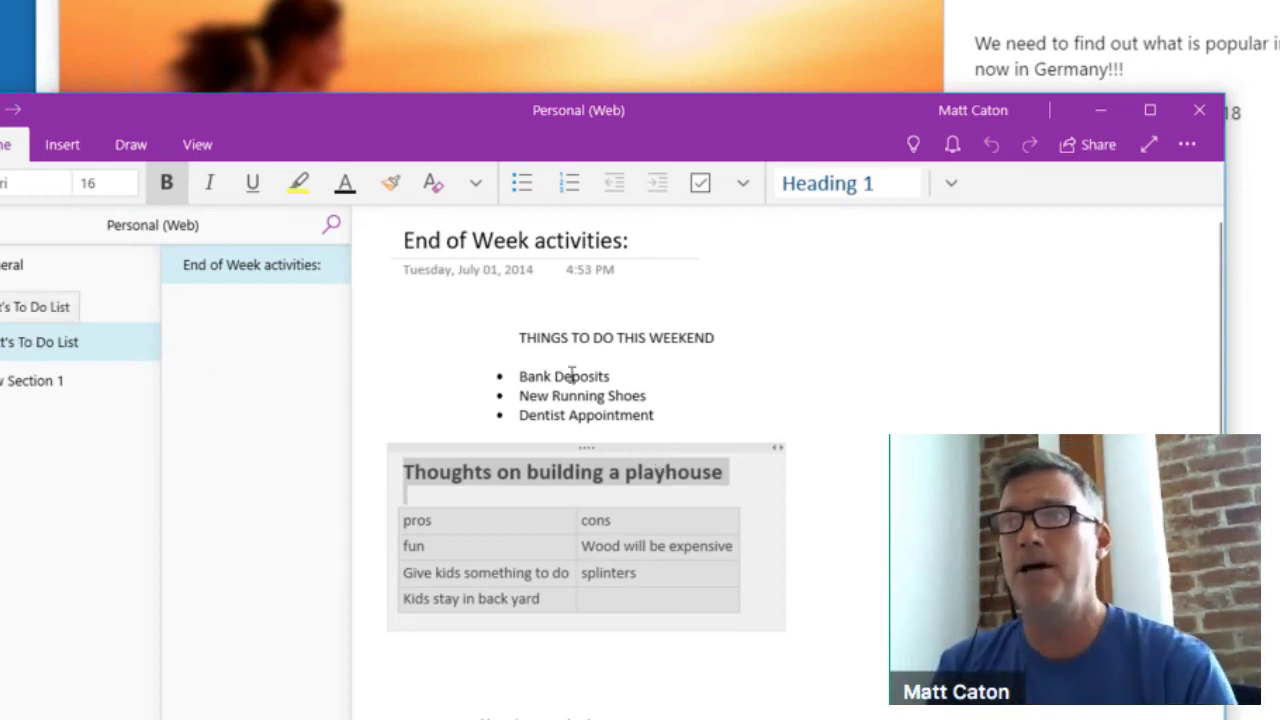
right_click(668, 452)
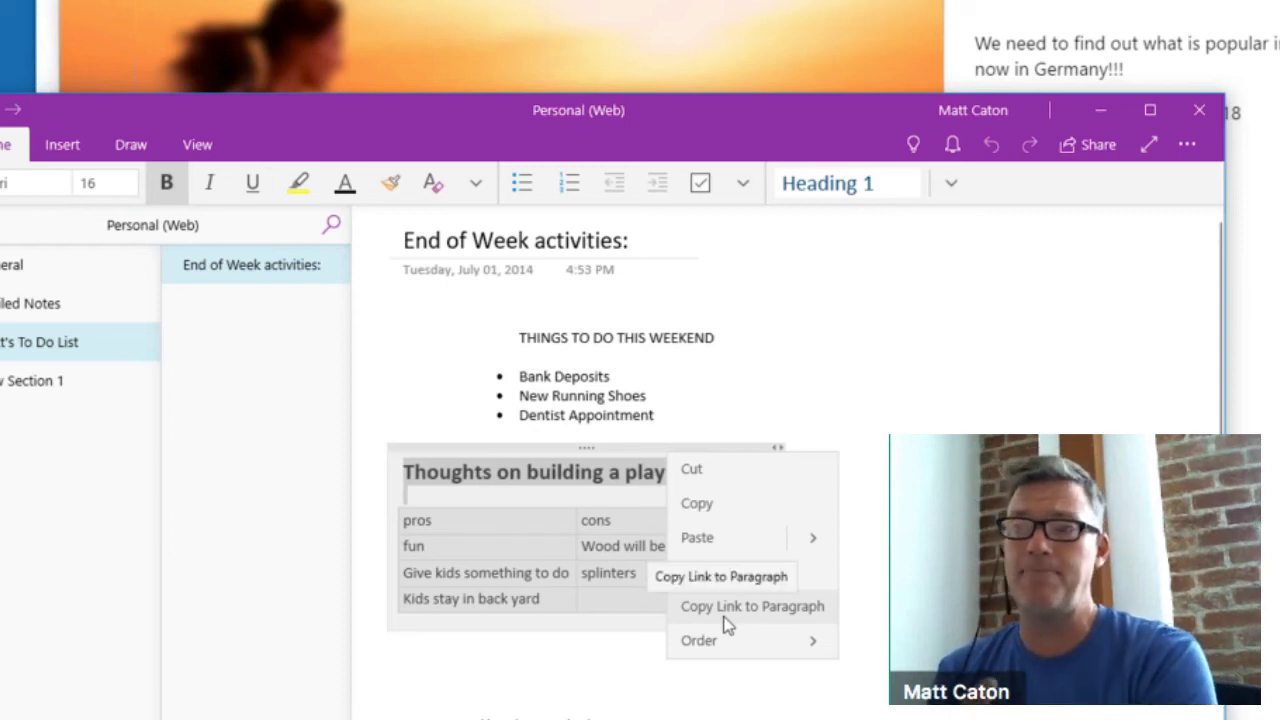
right_click(35, 348)
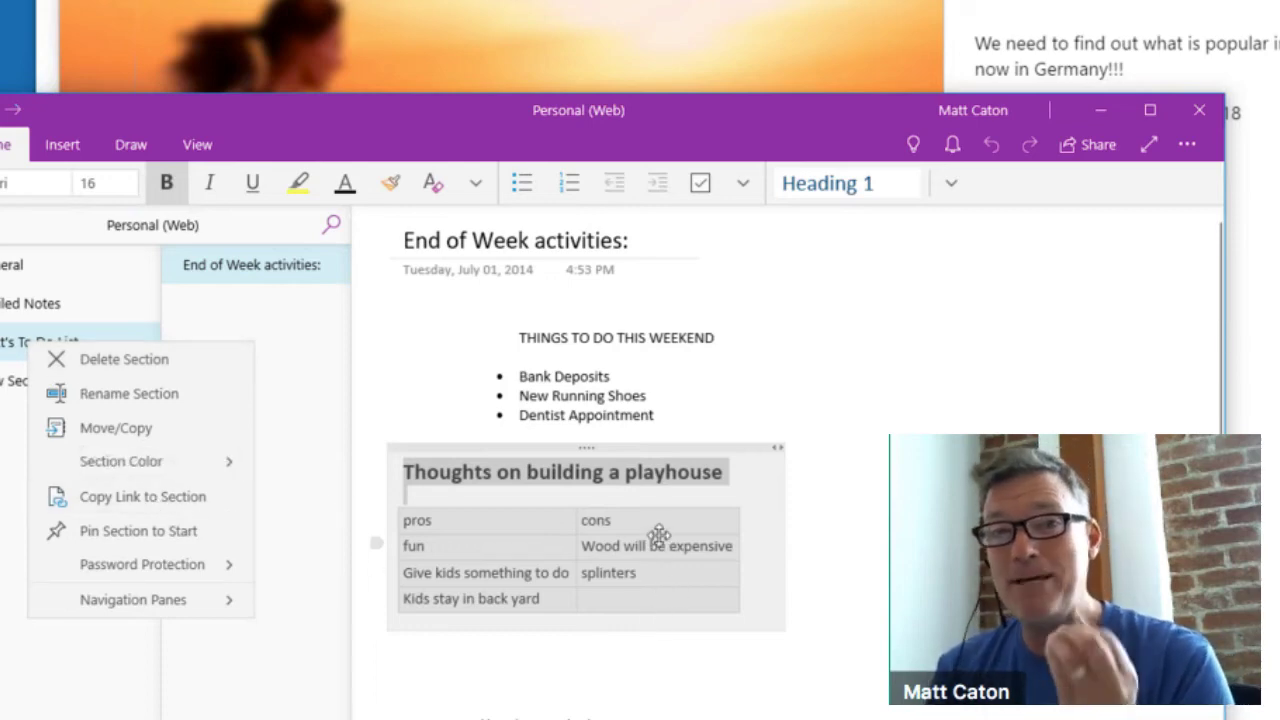
right_click(690, 444)
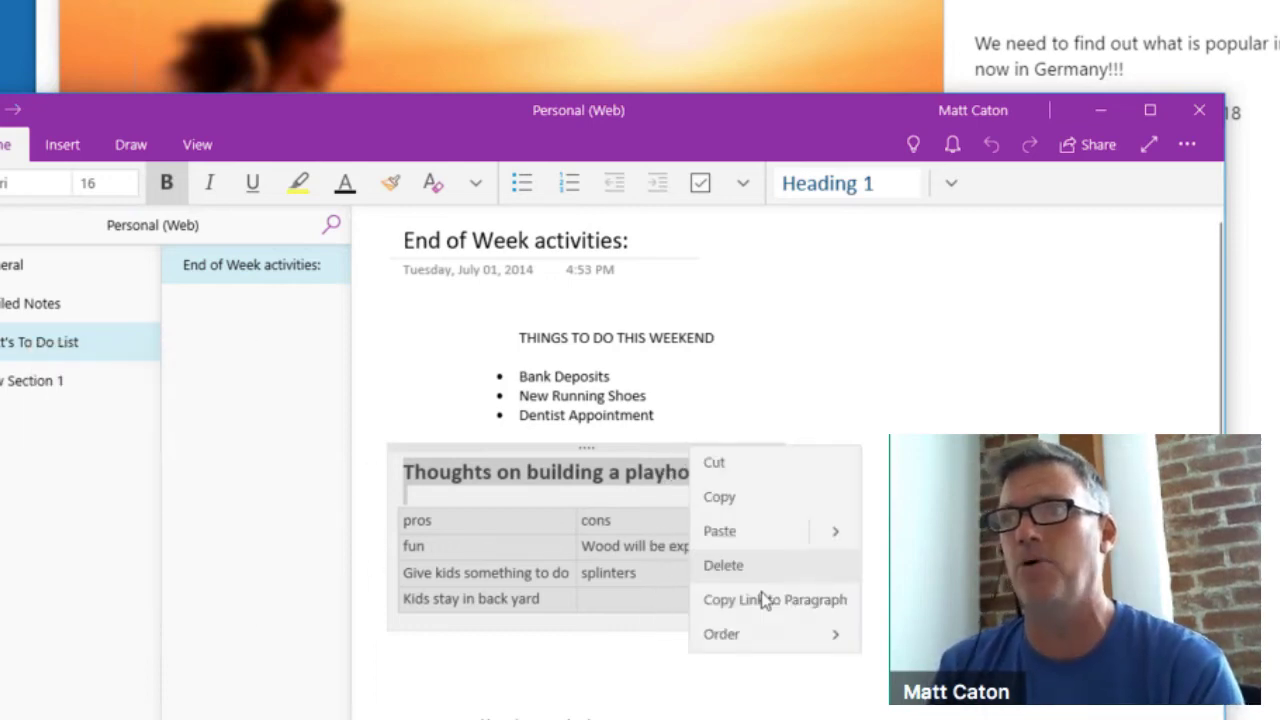
click(763, 604)
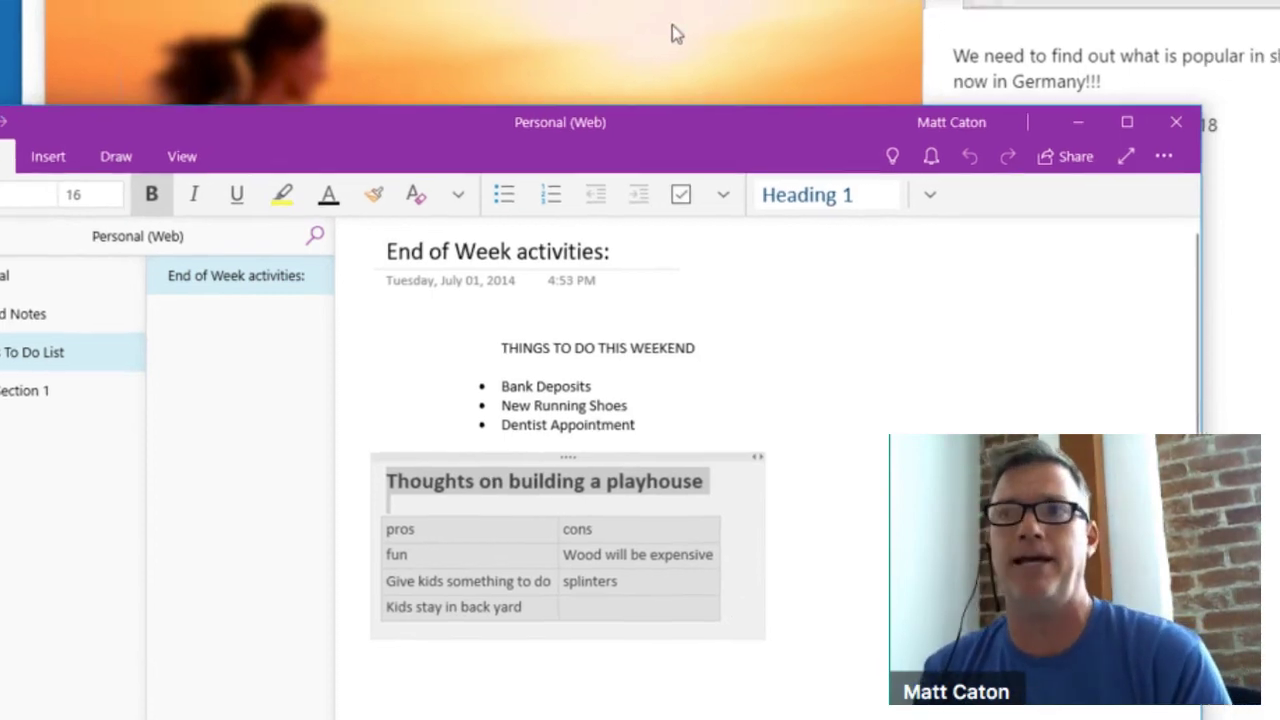
- Back in TheBrain, paste the copied paragraph link on a new line below the date in the Market Research notes
click(672, 33)
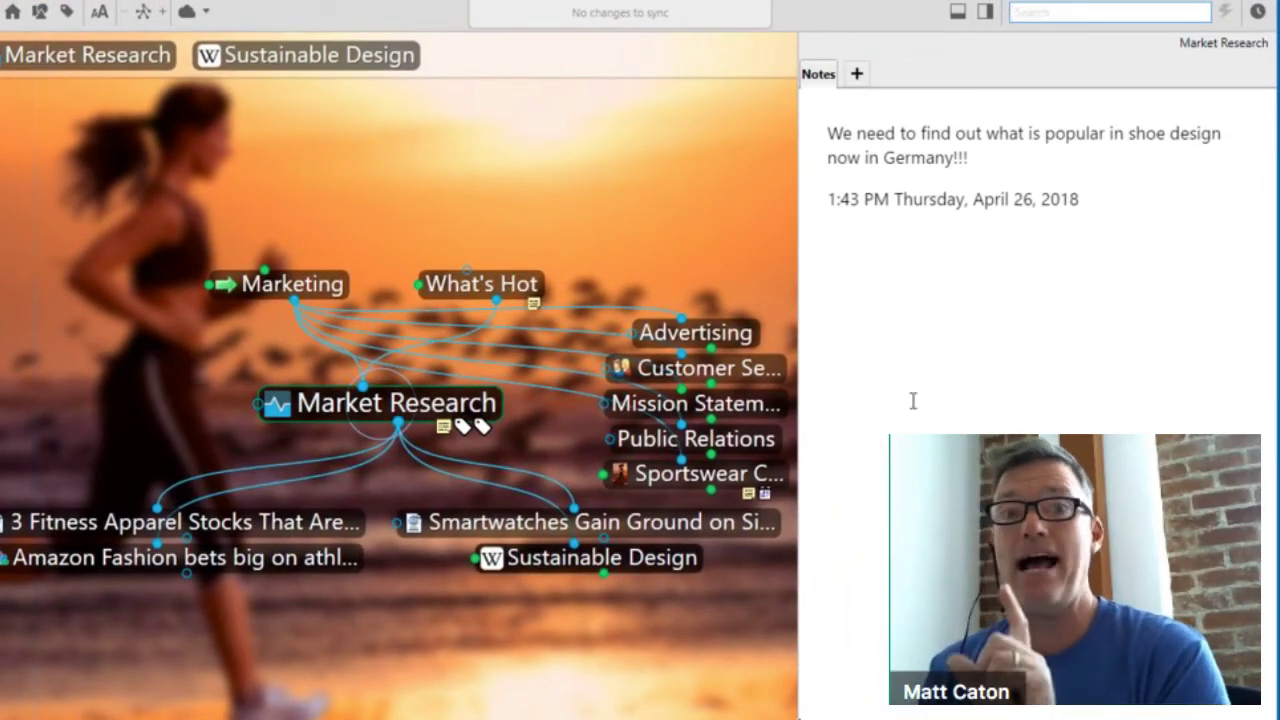
click(1128, 257)
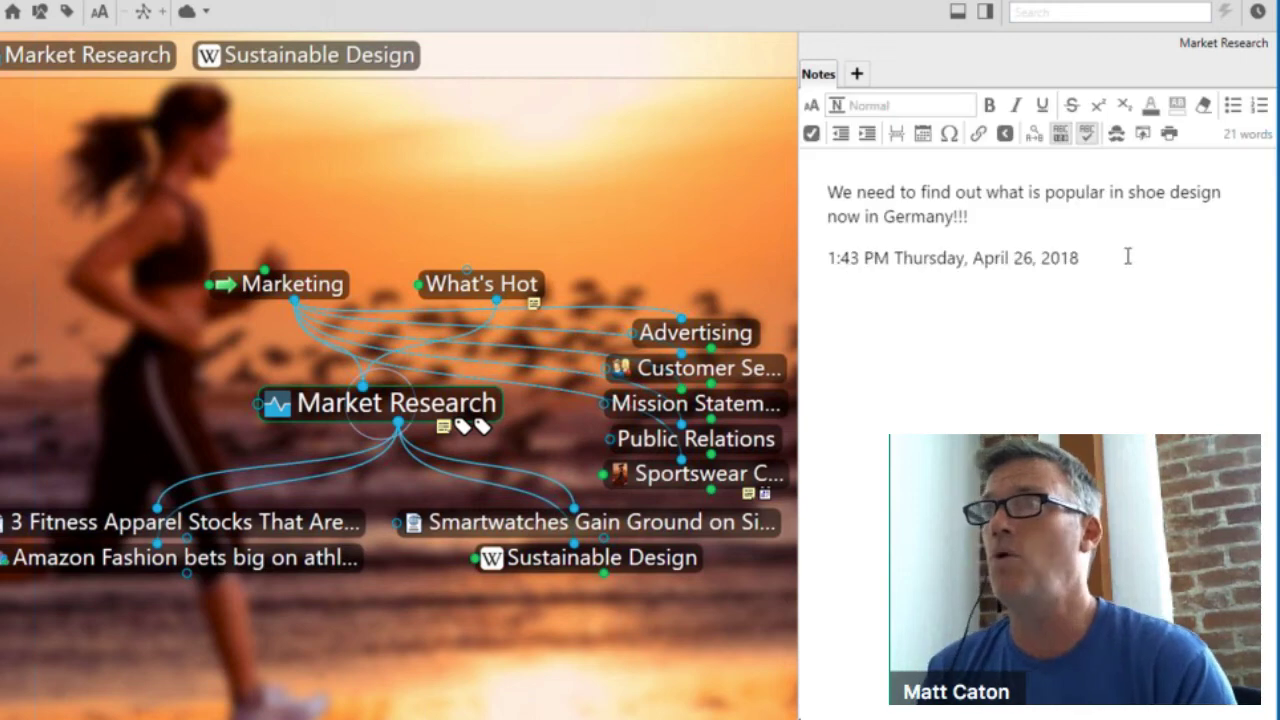
key(Return)
key(Return)
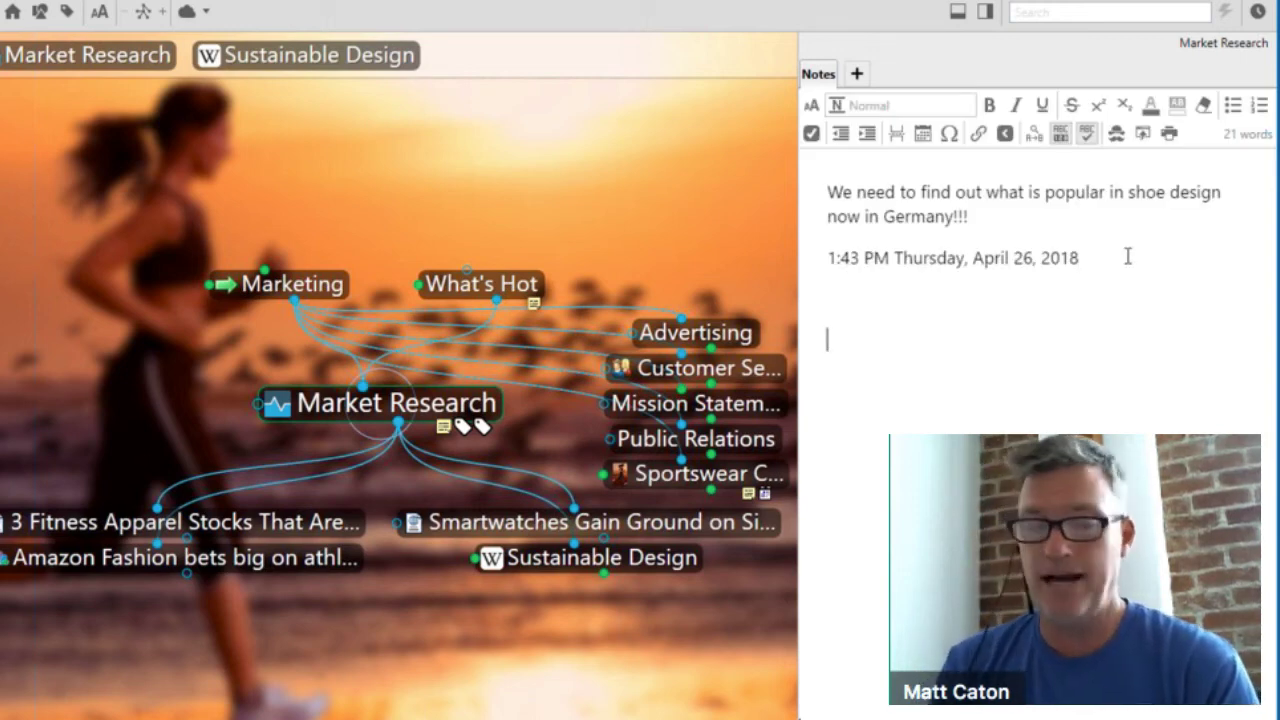
right_click(931, 510)
click(982, 618)
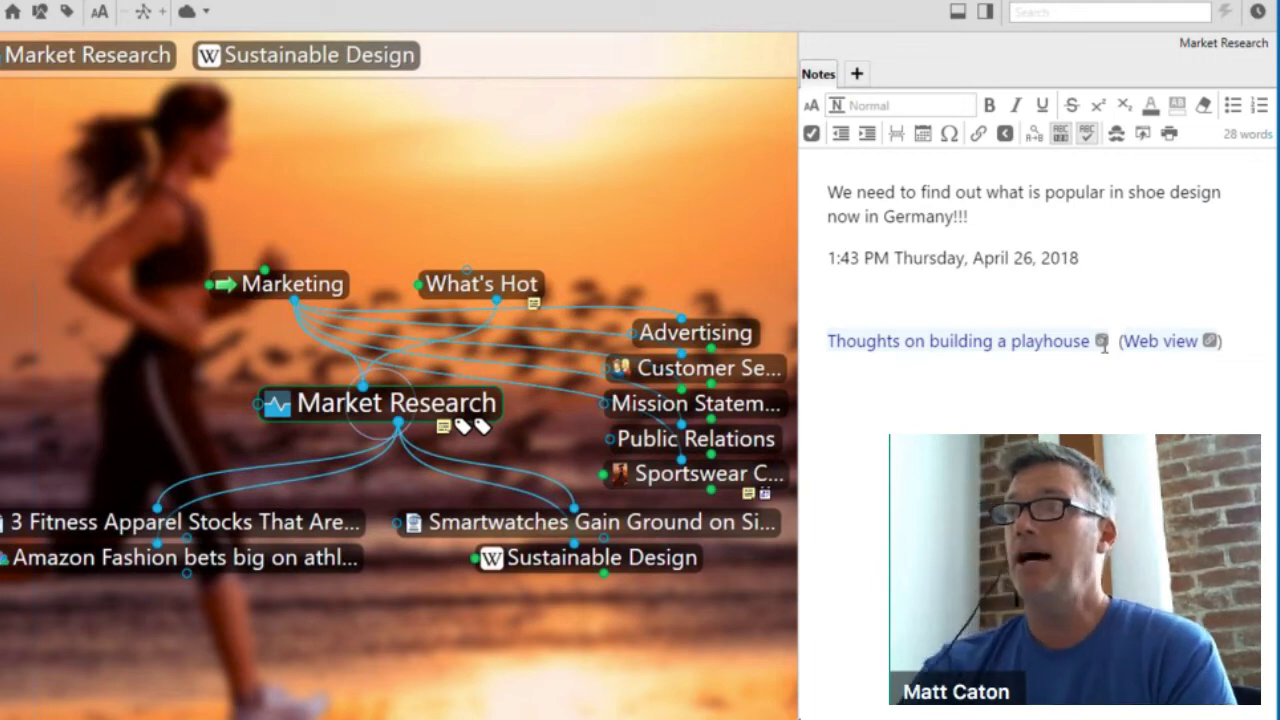
- Test the pasted Web view link, signing in with the saved account password, and the playhouse paragraph link, closing OneNote after viewing
key(Home)
click(1211, 342)
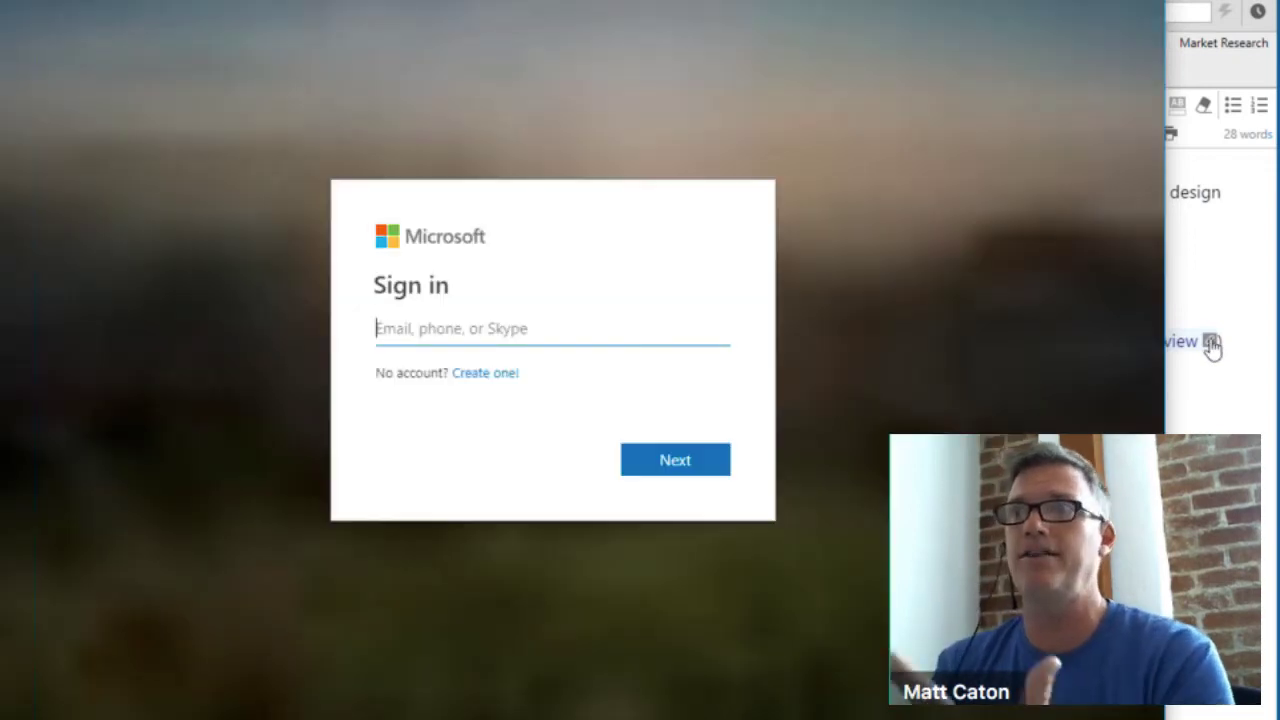
click(691, 474)
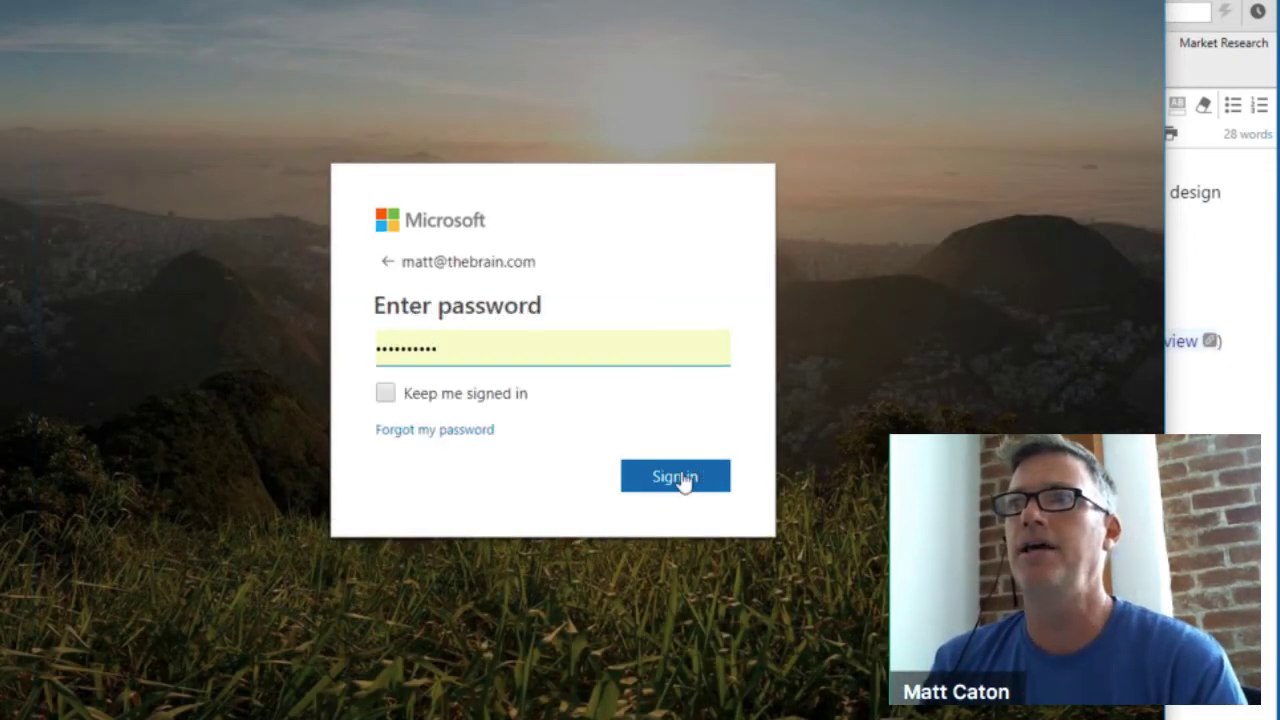
click(686, 478)
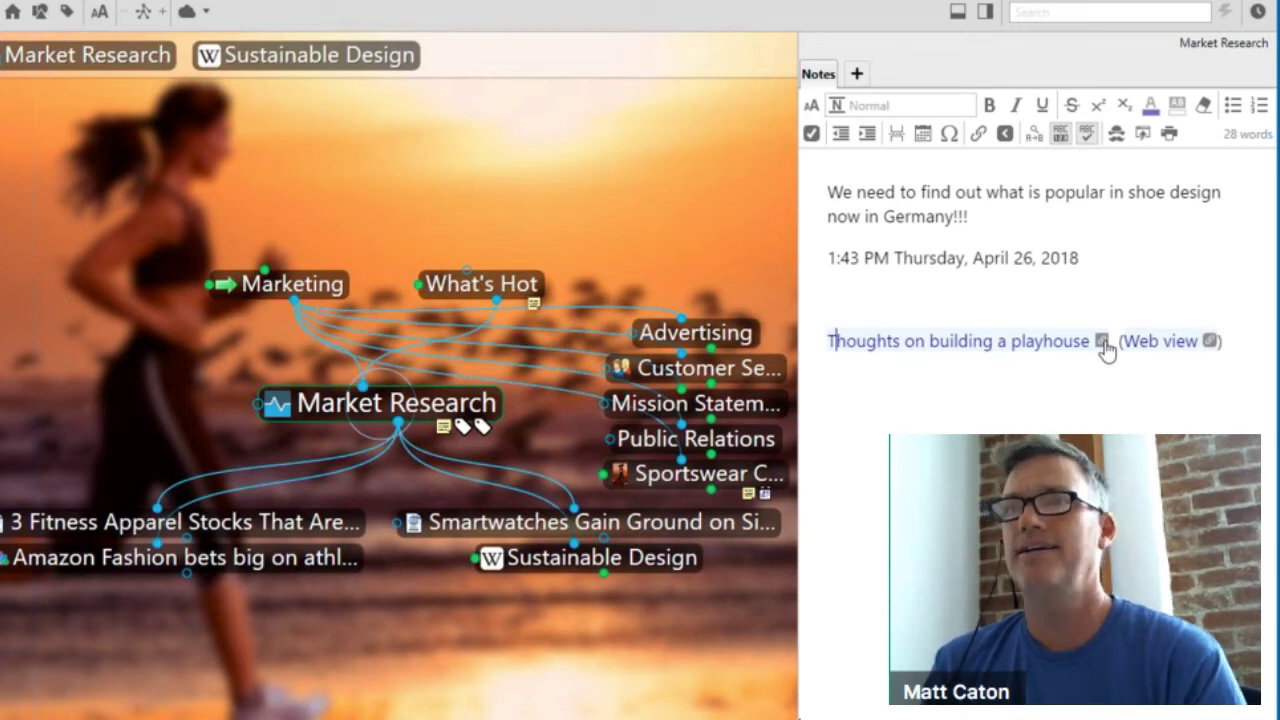
click(1102, 342)
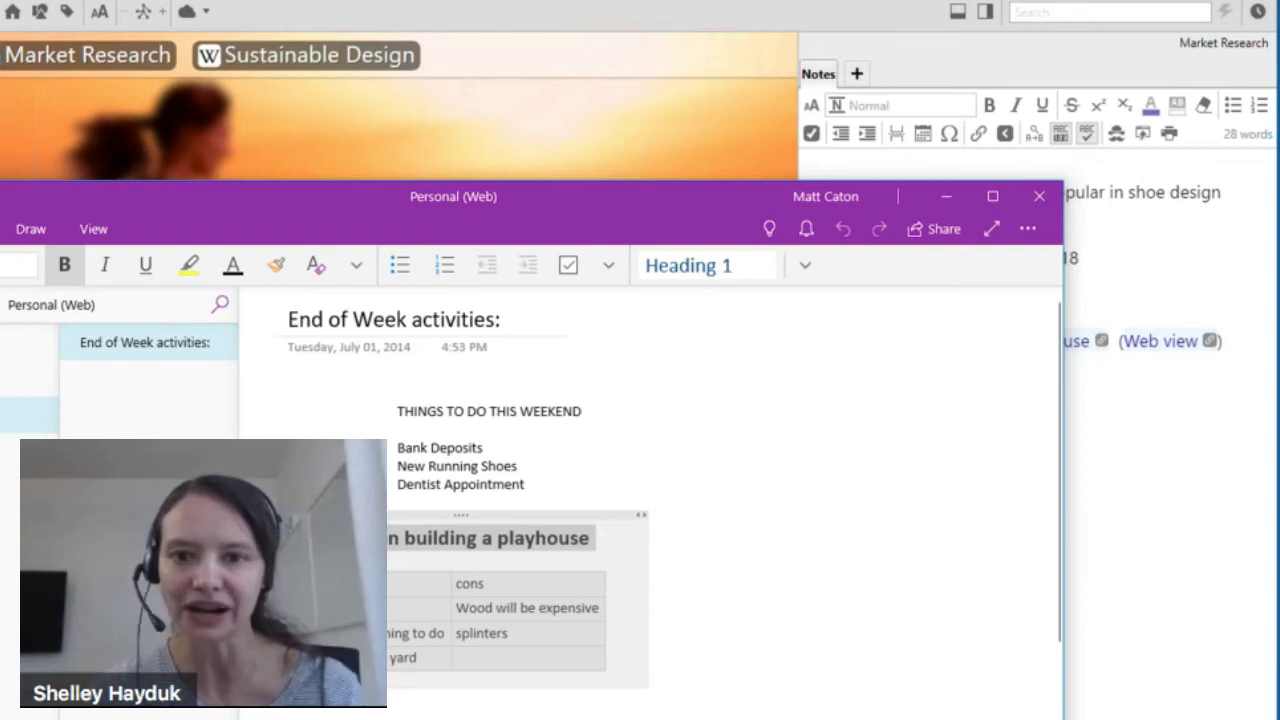
key(alt+F4)
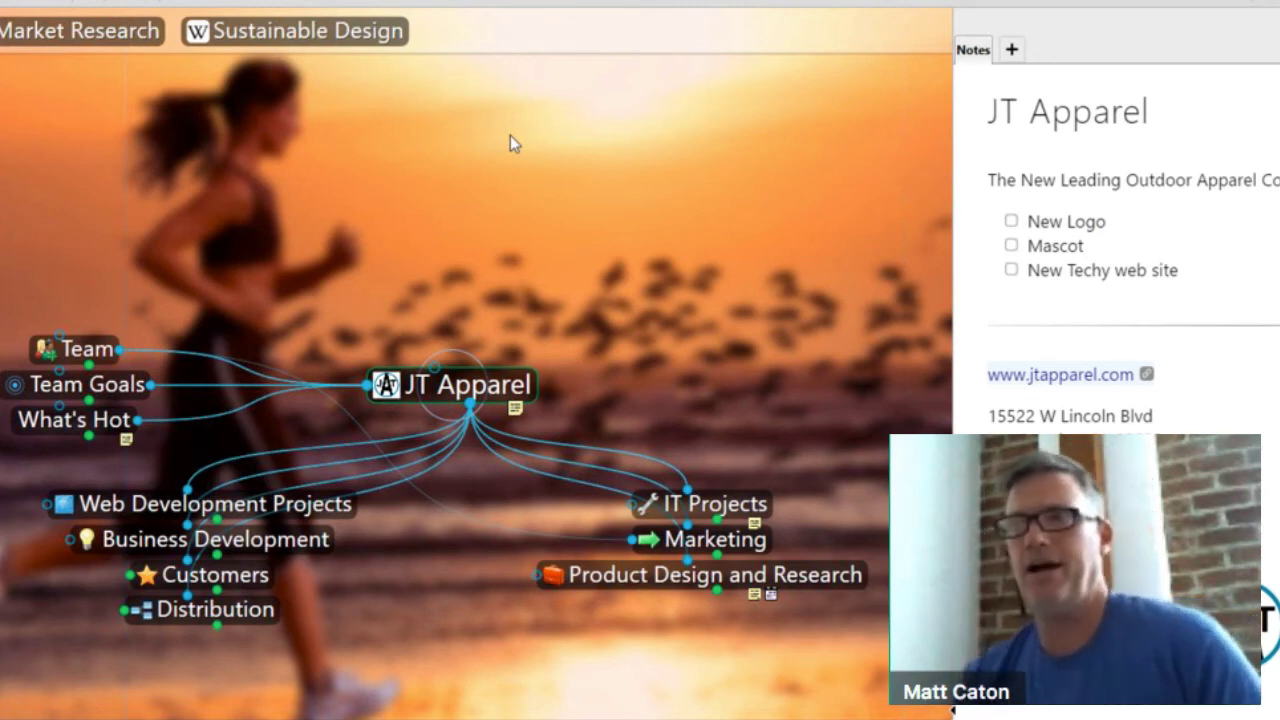
click(705, 504)
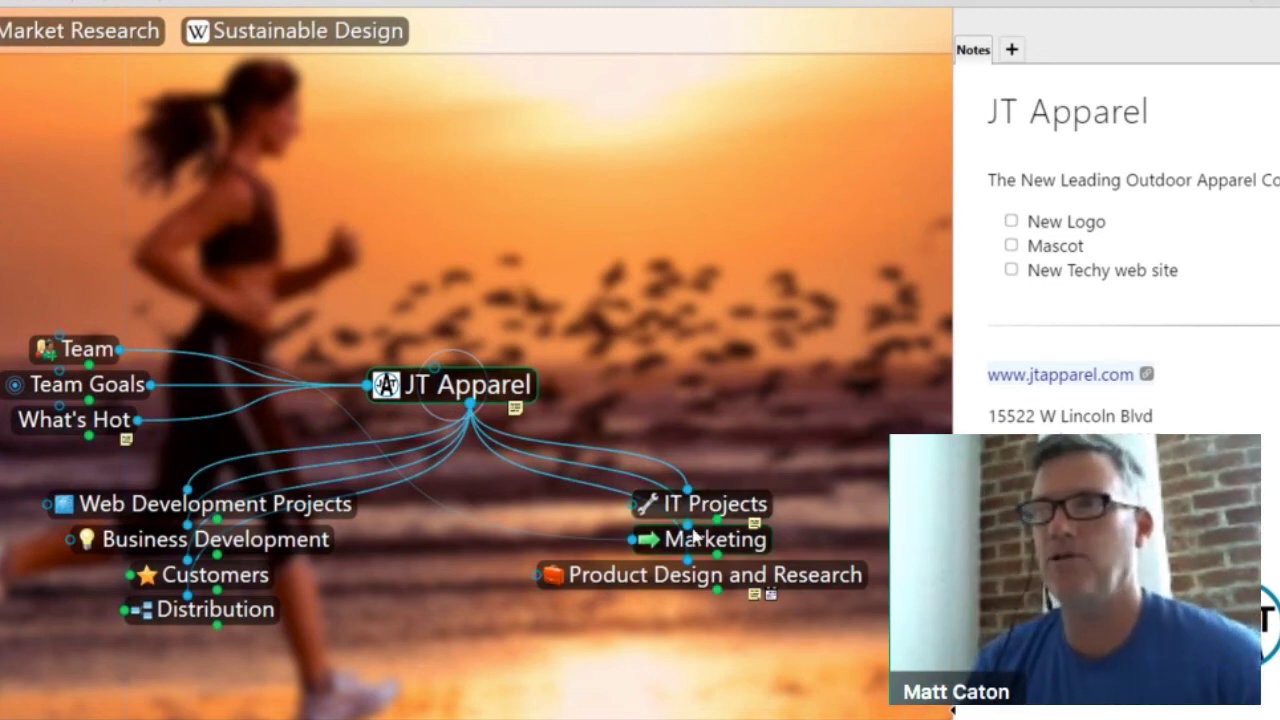
drag(700, 512, 703, 538)
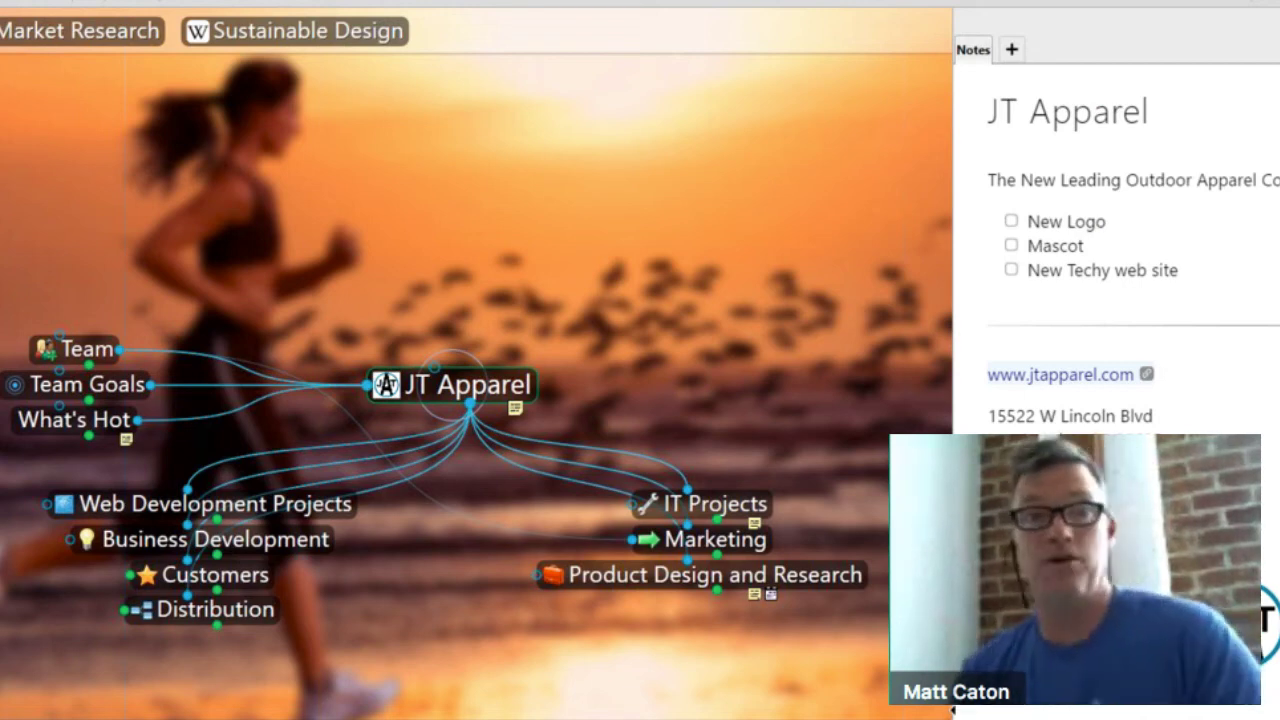
- Extend the JT Apparel thought map across the notes area and reduce the size of the thought text
drag(952, 710, 1278, 710)
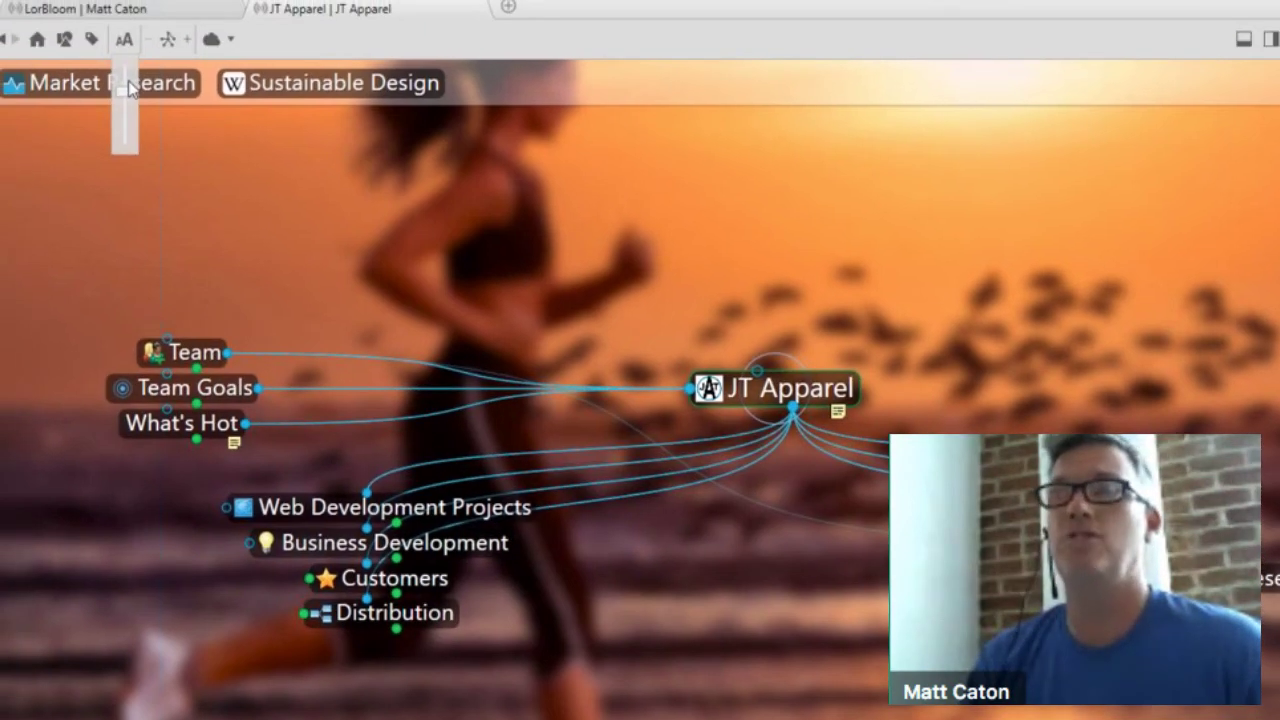
drag(130, 90, 128, 132)
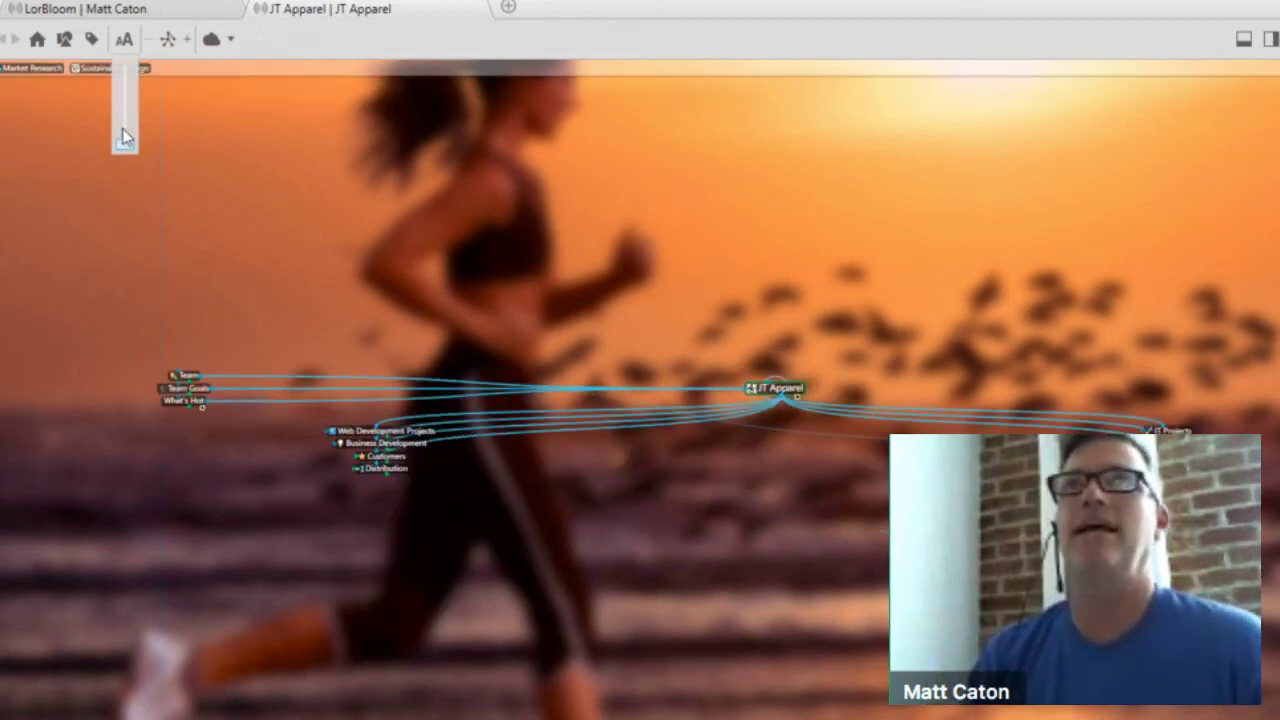
- Display the JT Apparel brain in the Mind Map layout
click(168, 40)
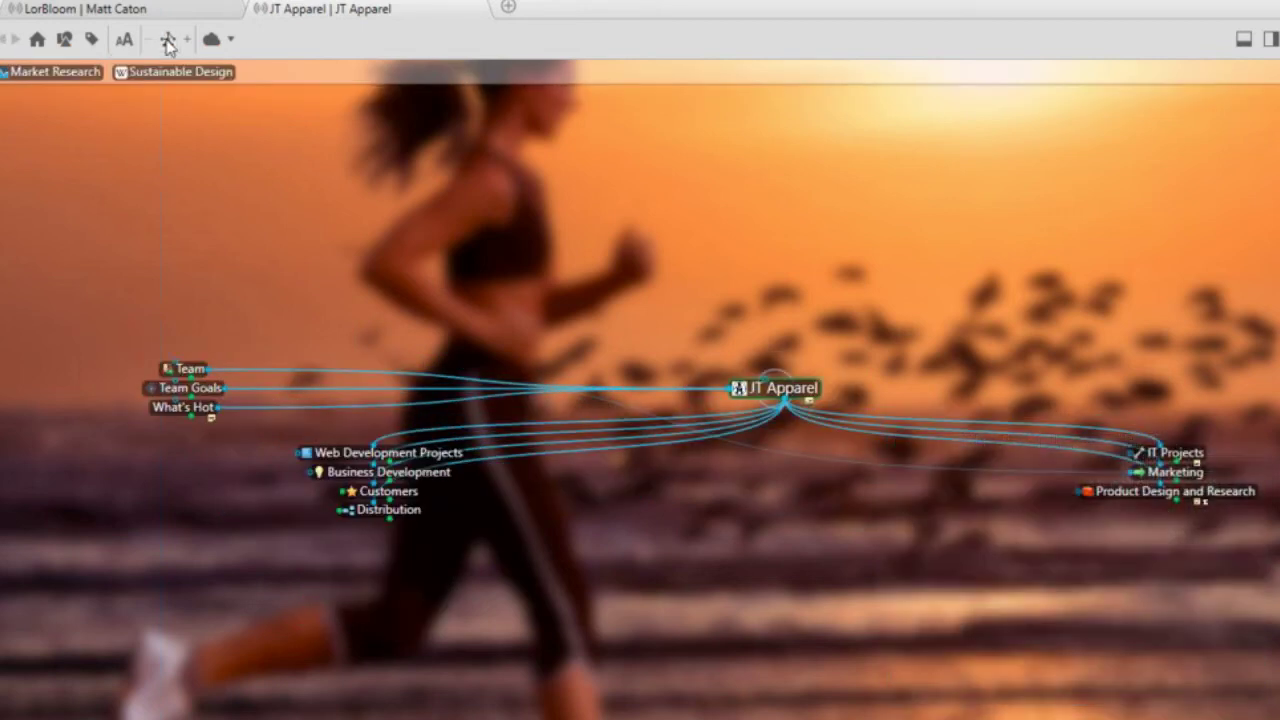
click(168, 40)
click(222, 113)
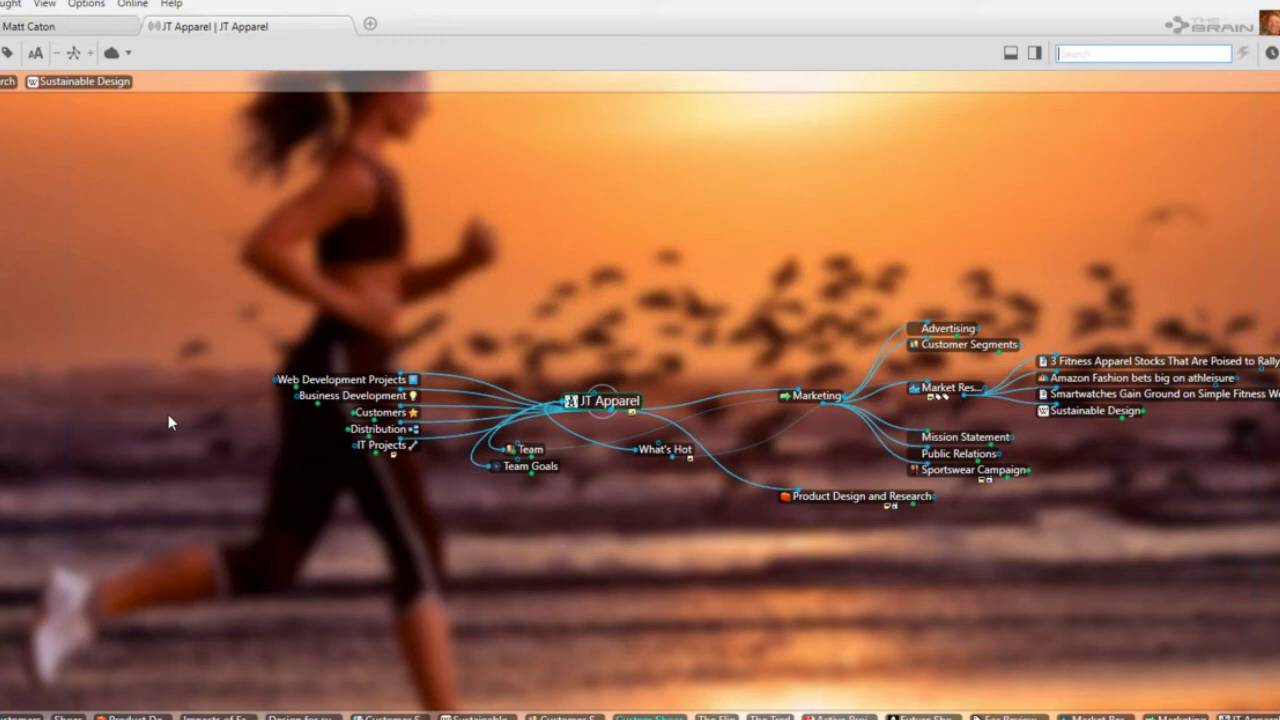
- Expand the Customers, Suppliers, Retail Customers, IT Projects and Product Design and Research branches of the mind map
click(391, 404)
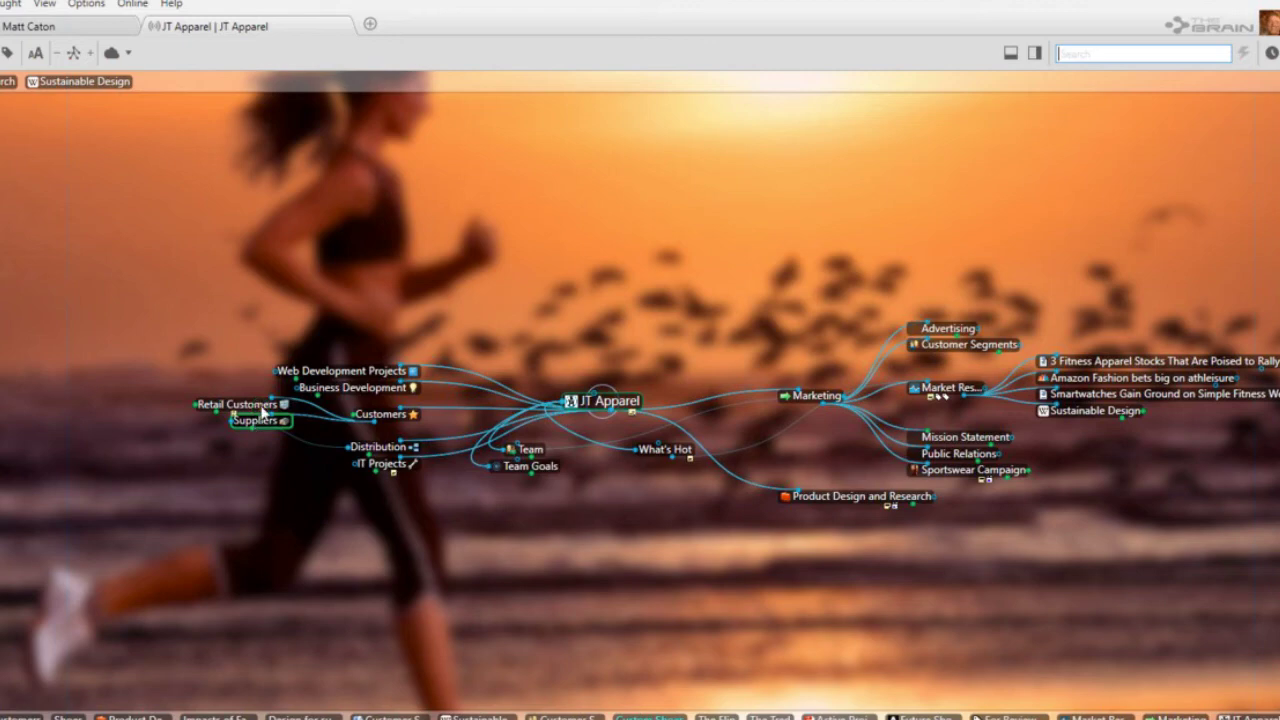
click(261, 412)
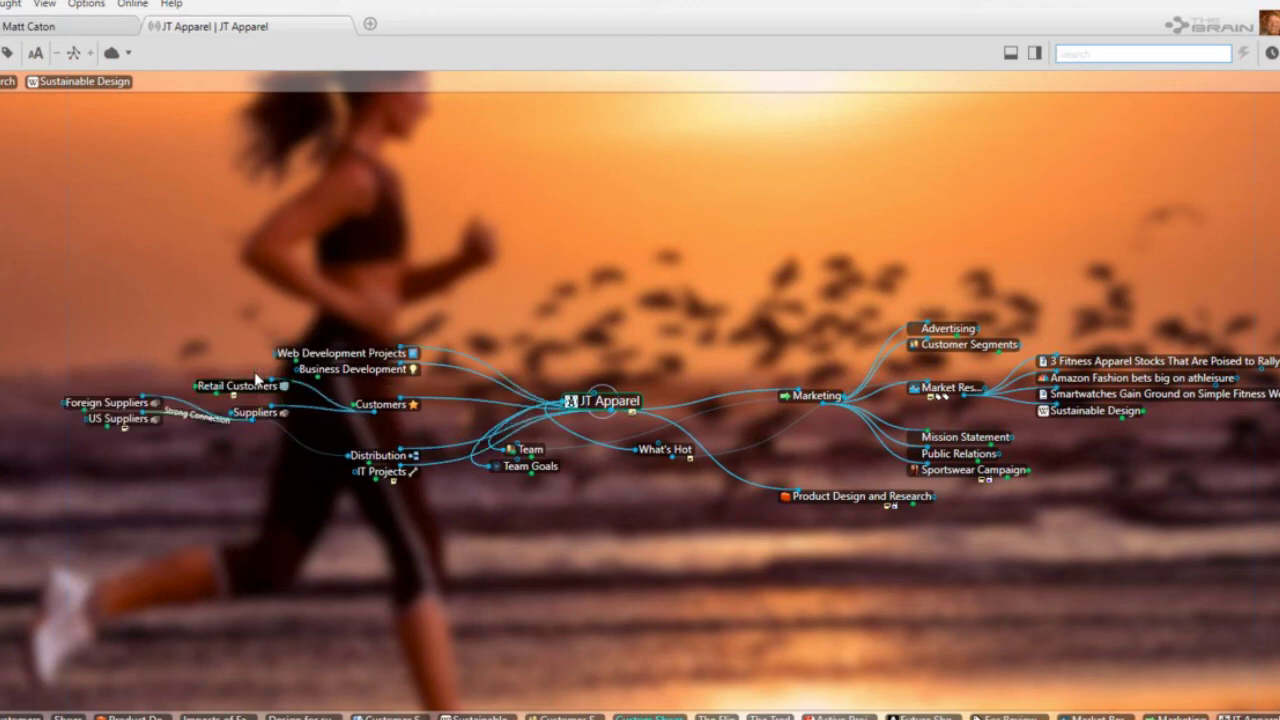
click(257, 380)
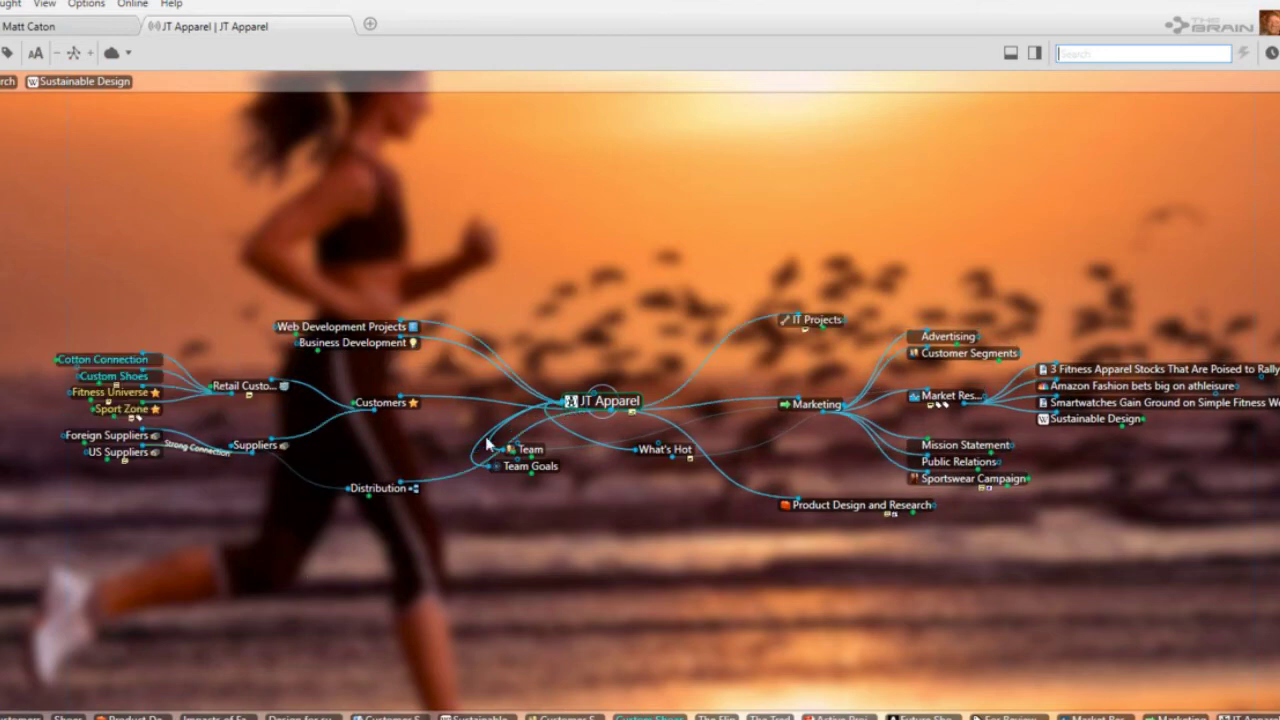
click(809, 302)
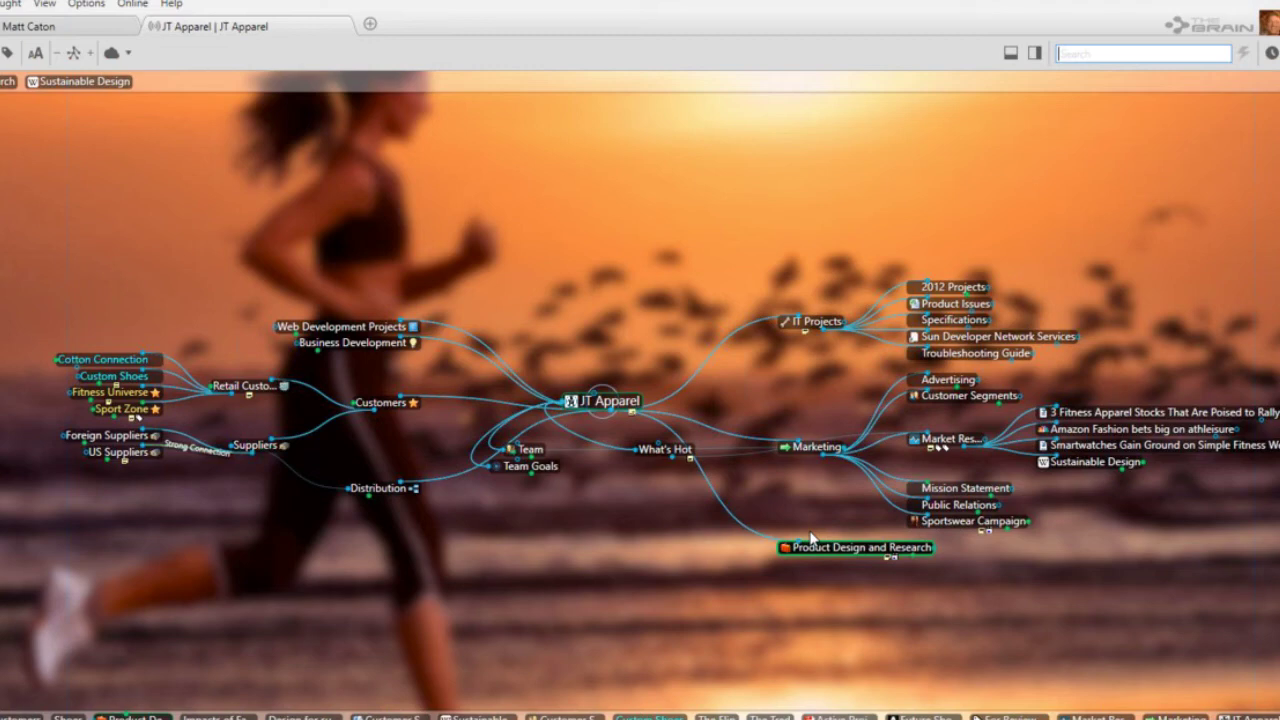
click(810, 540)
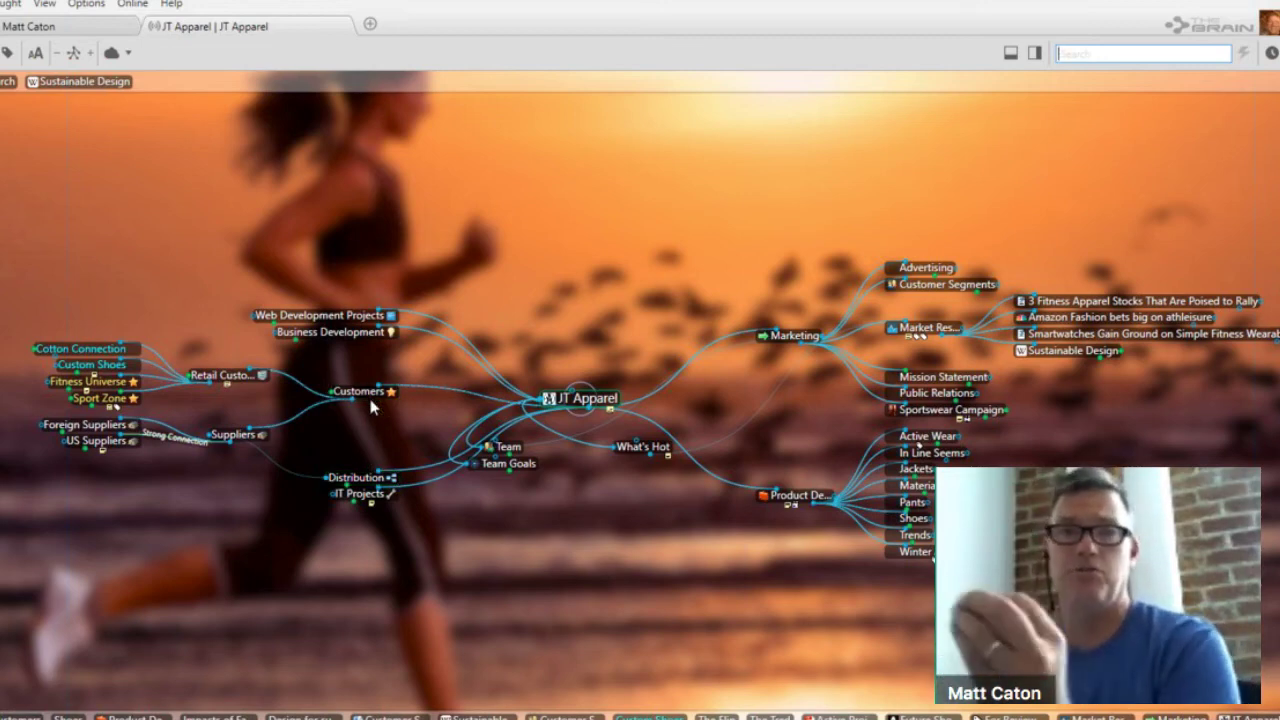
- Expand the Distribution, Shipping and Jackets branches of the mind map and show the connections of the Packaging thought
click(368, 470)
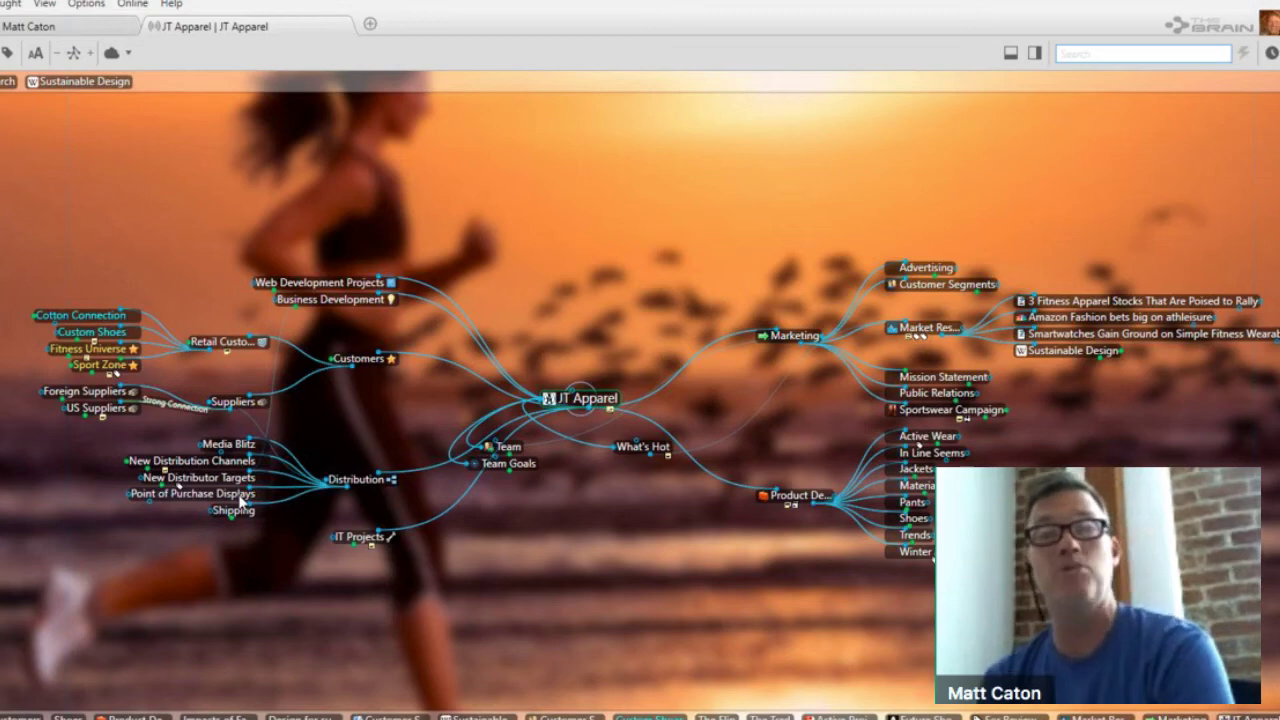
click(240, 504)
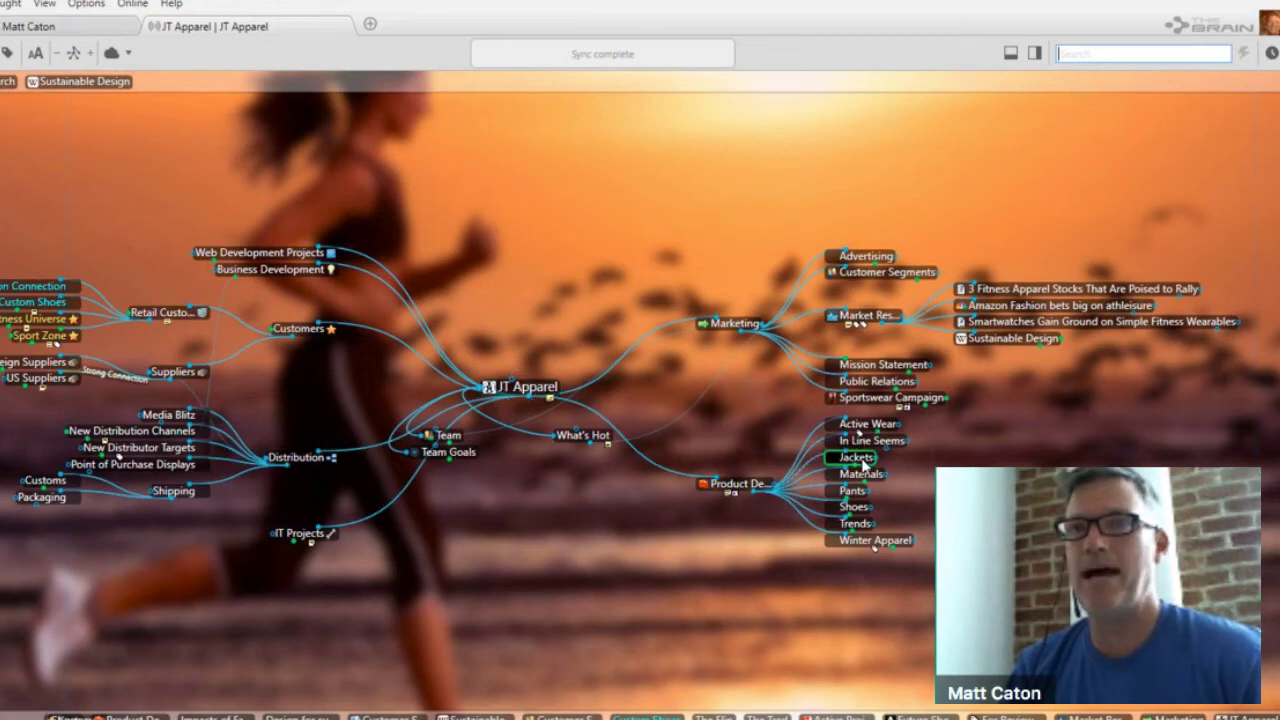
click(17, 498)
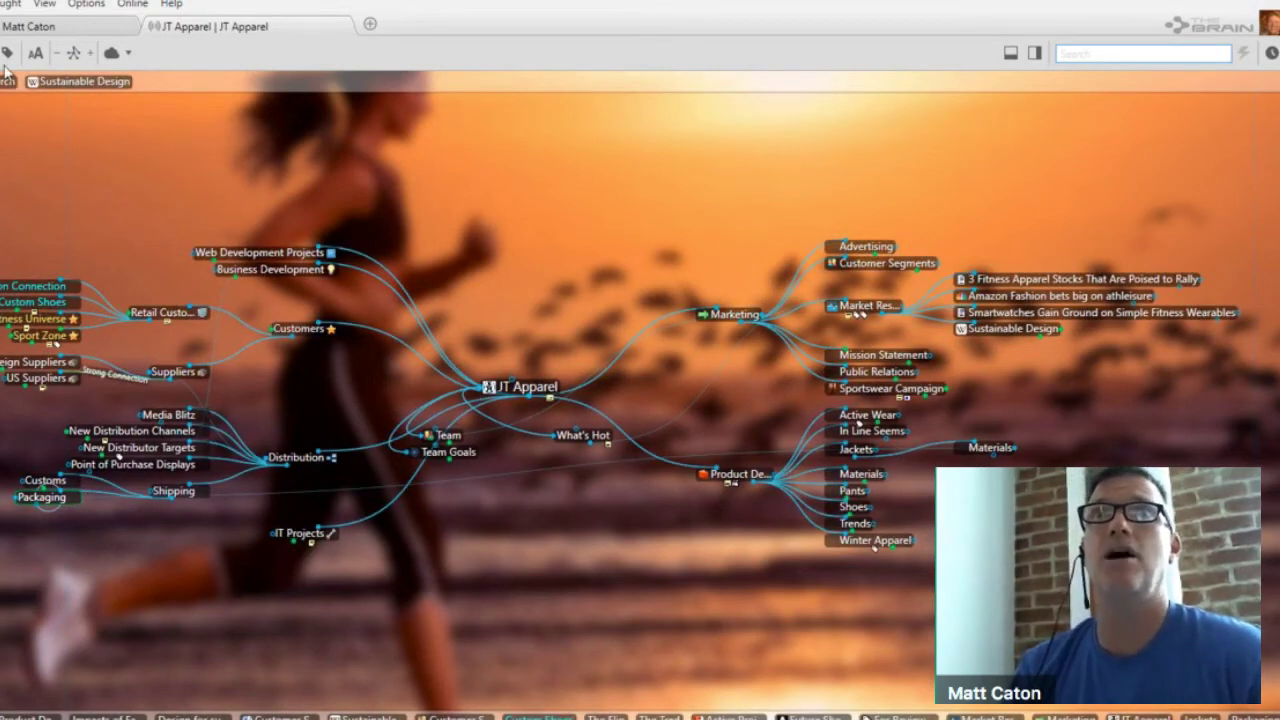
- Change the thought map's layout from Mind Map to Normal
click(73, 55)
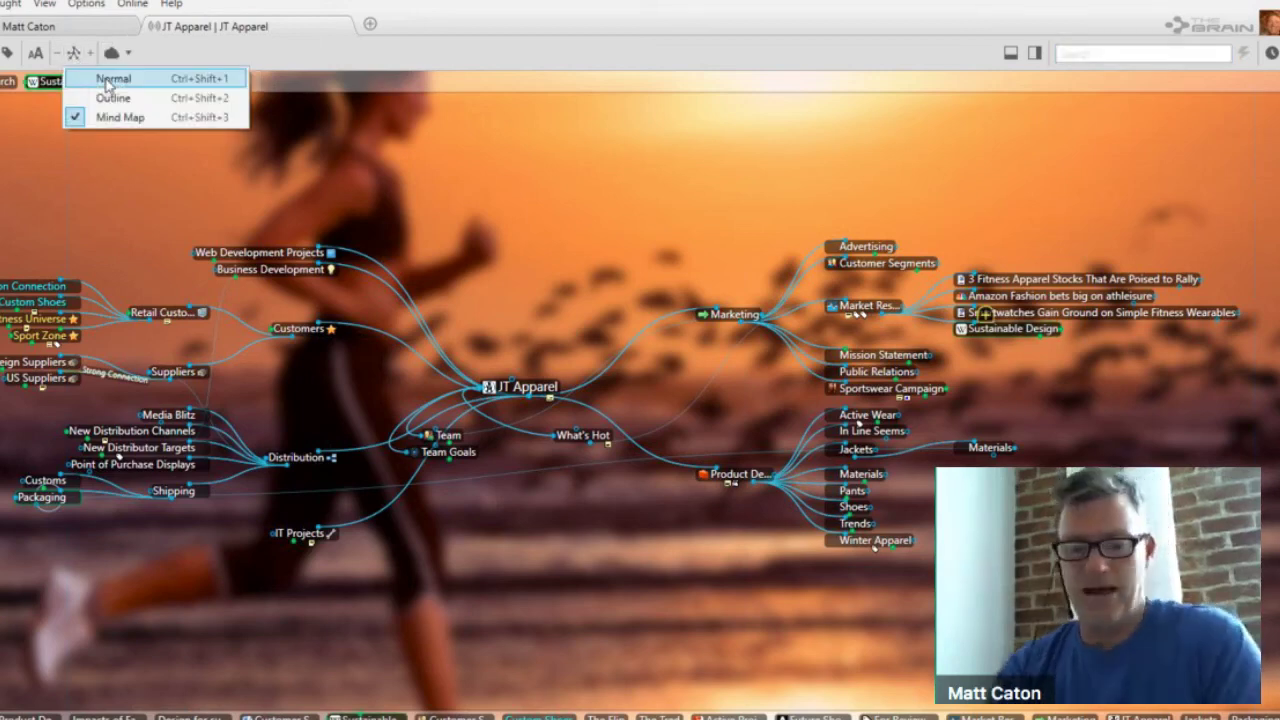
click(107, 80)
- Search for "pack", open the Packaging thought and follow its connections through Materials to Jackets
text(pack)
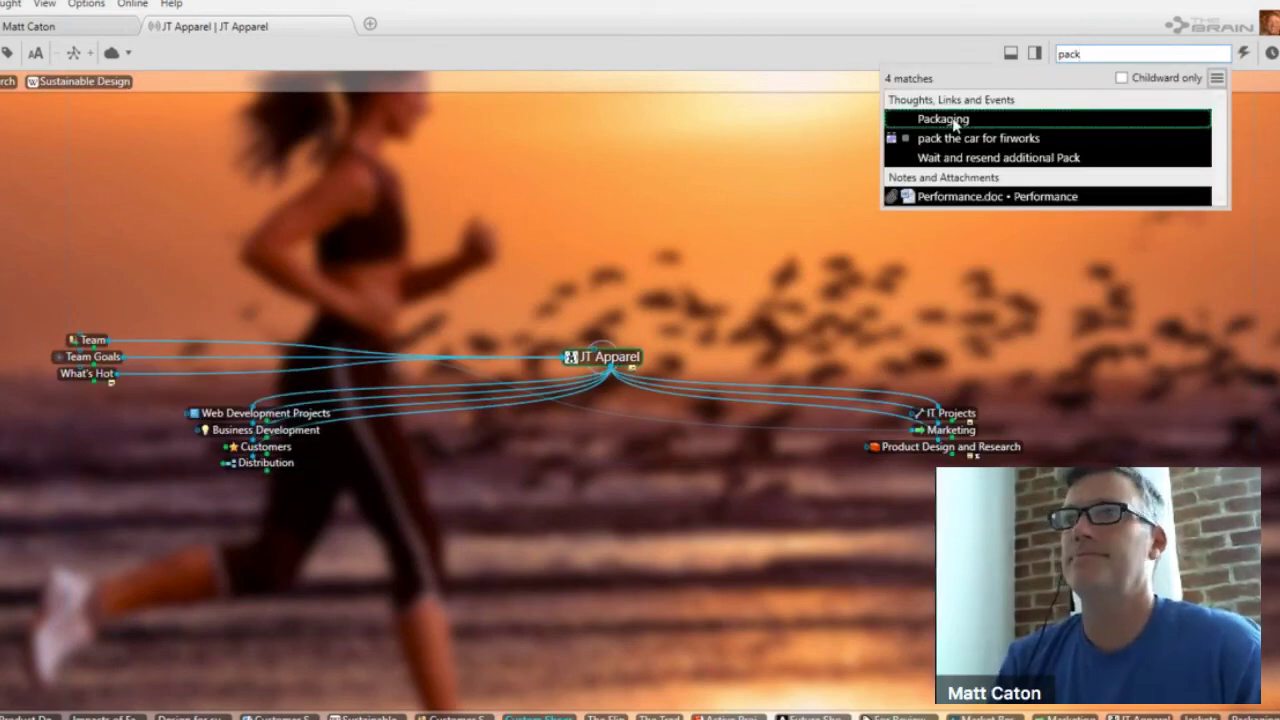
click(955, 122)
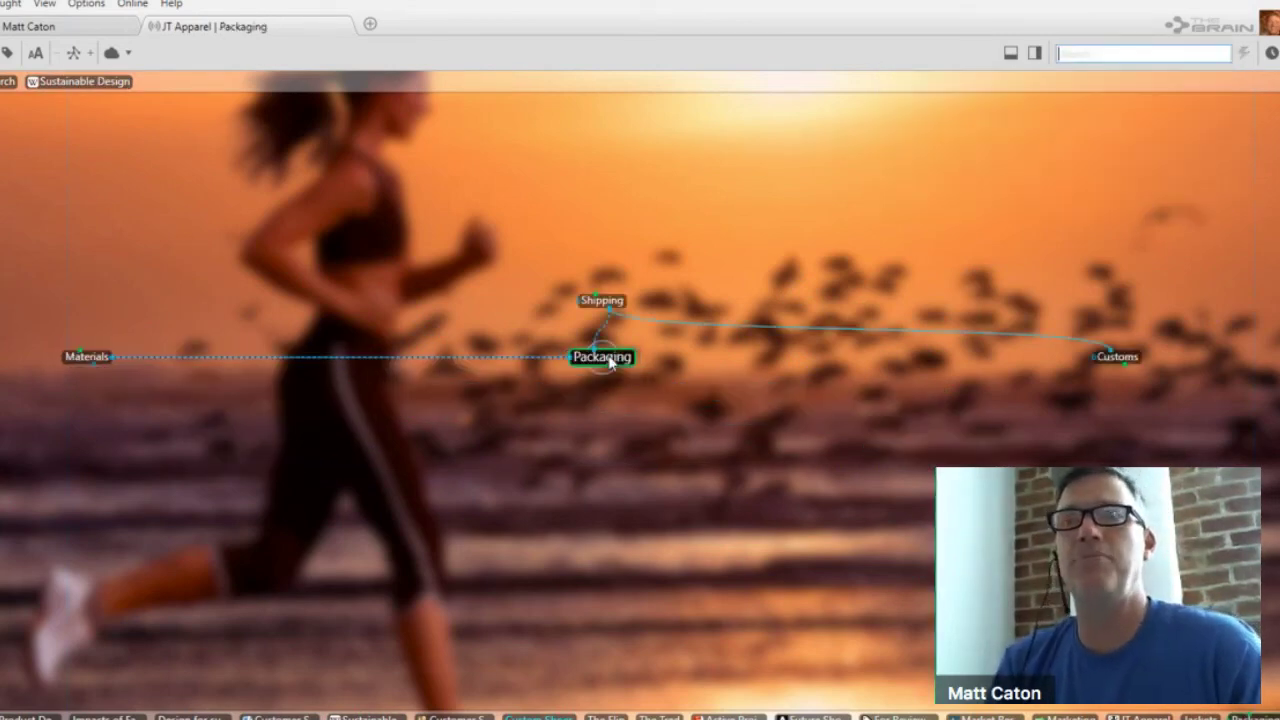
click(74, 358)
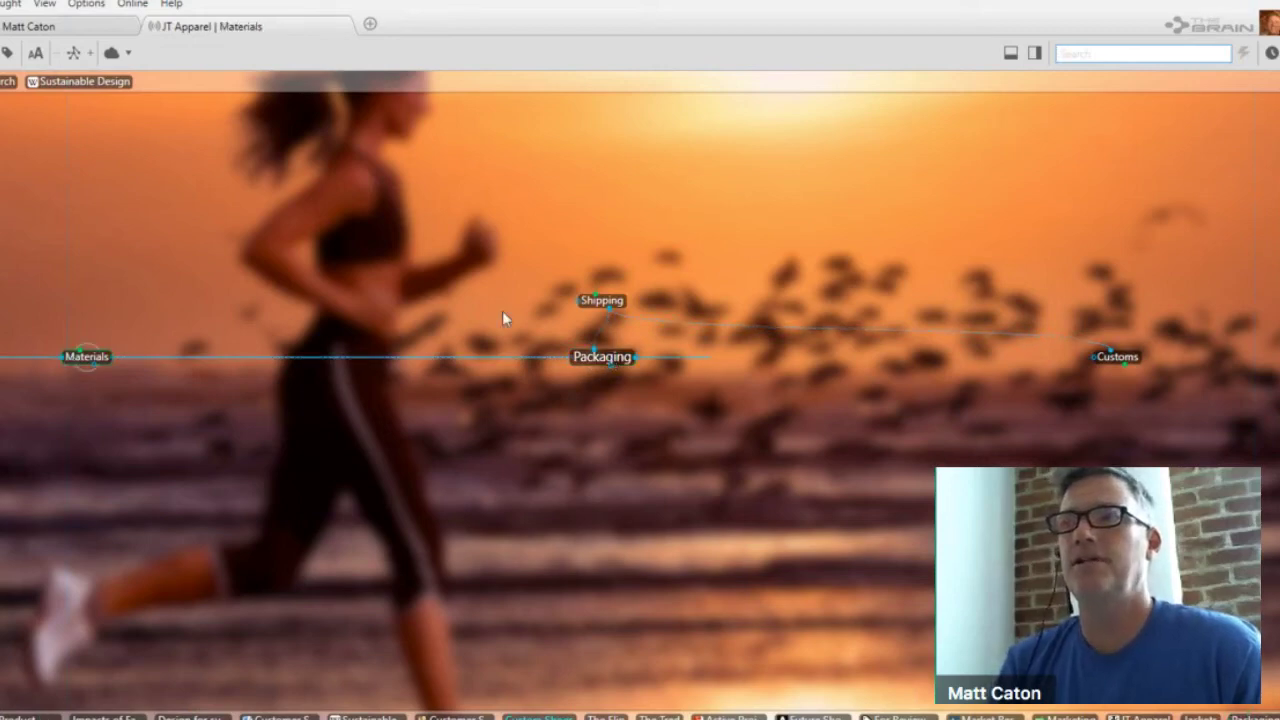
click(603, 300)
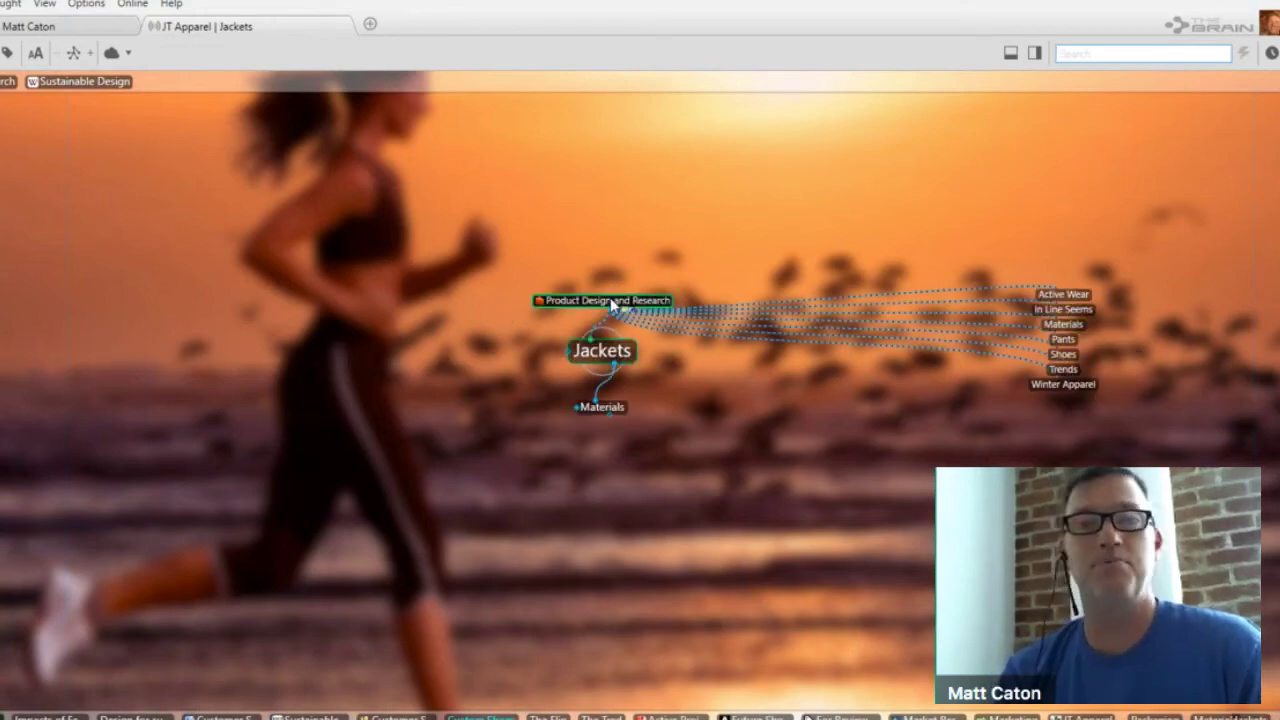
- Activate Product Design and Research, show an extra level of surrounding thoughts, and check its notes
click(612, 302)
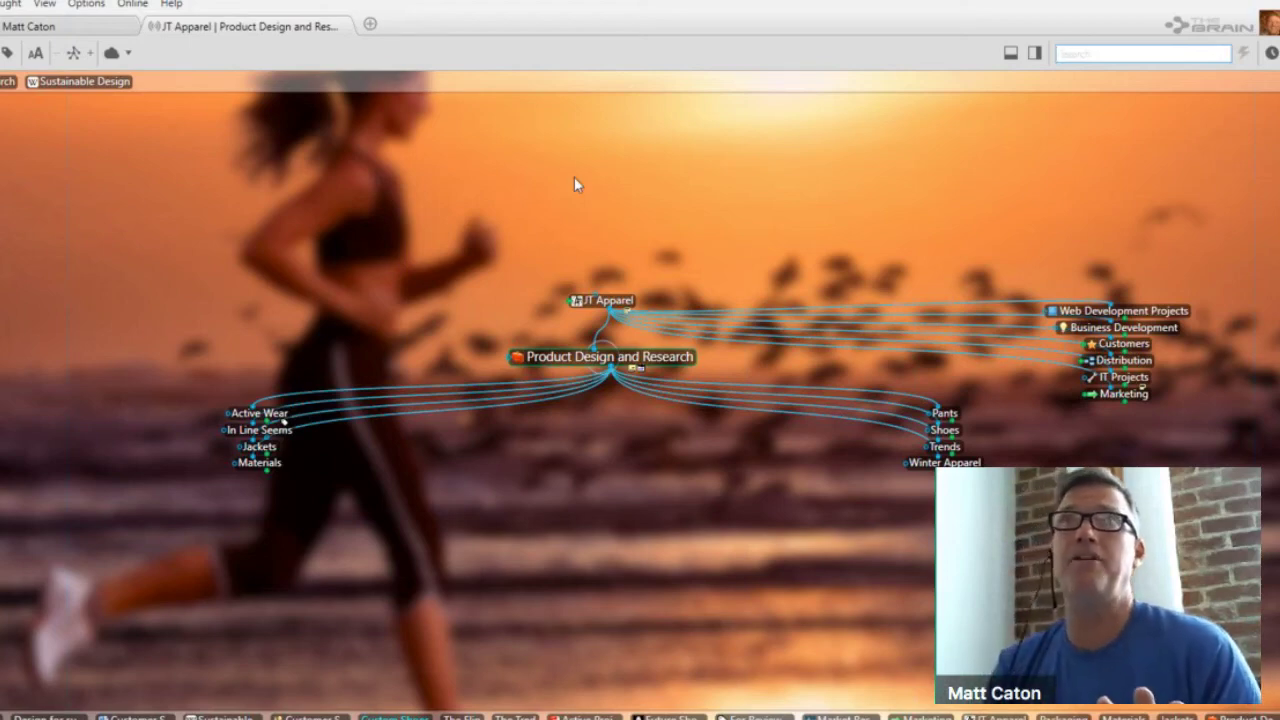
click(90, 58)
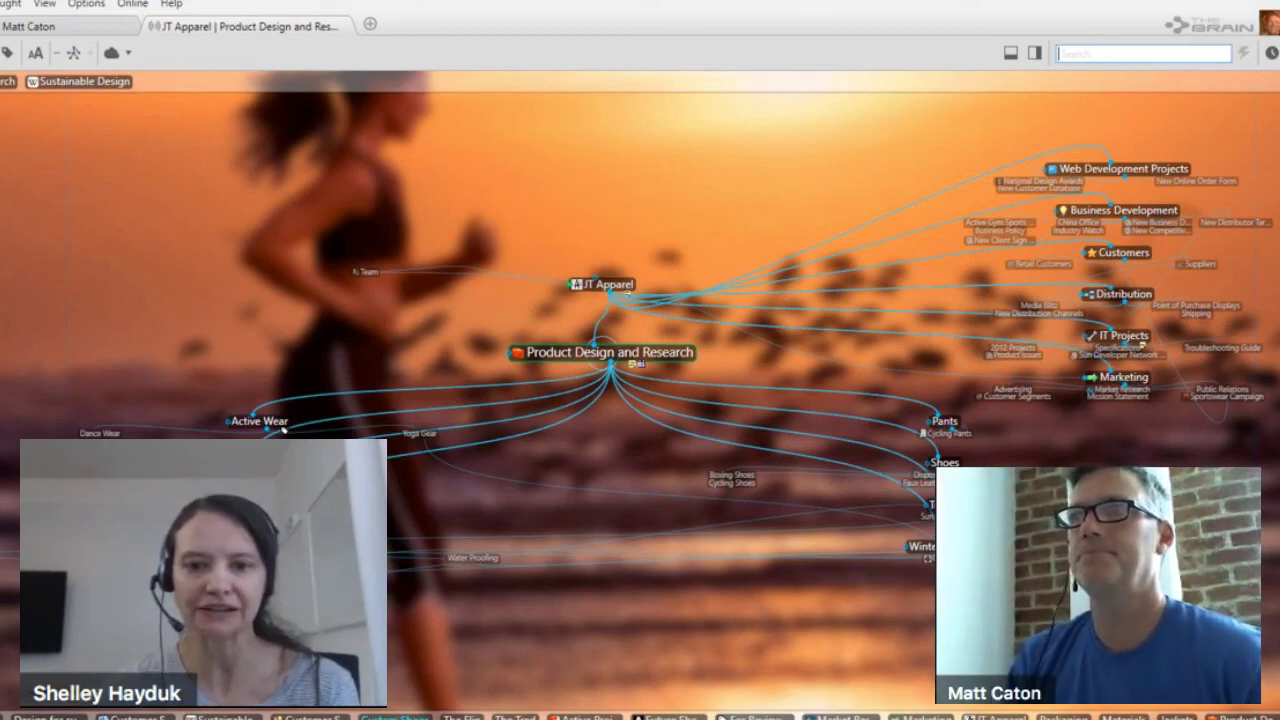
drag(1277, 690, 788, 690)
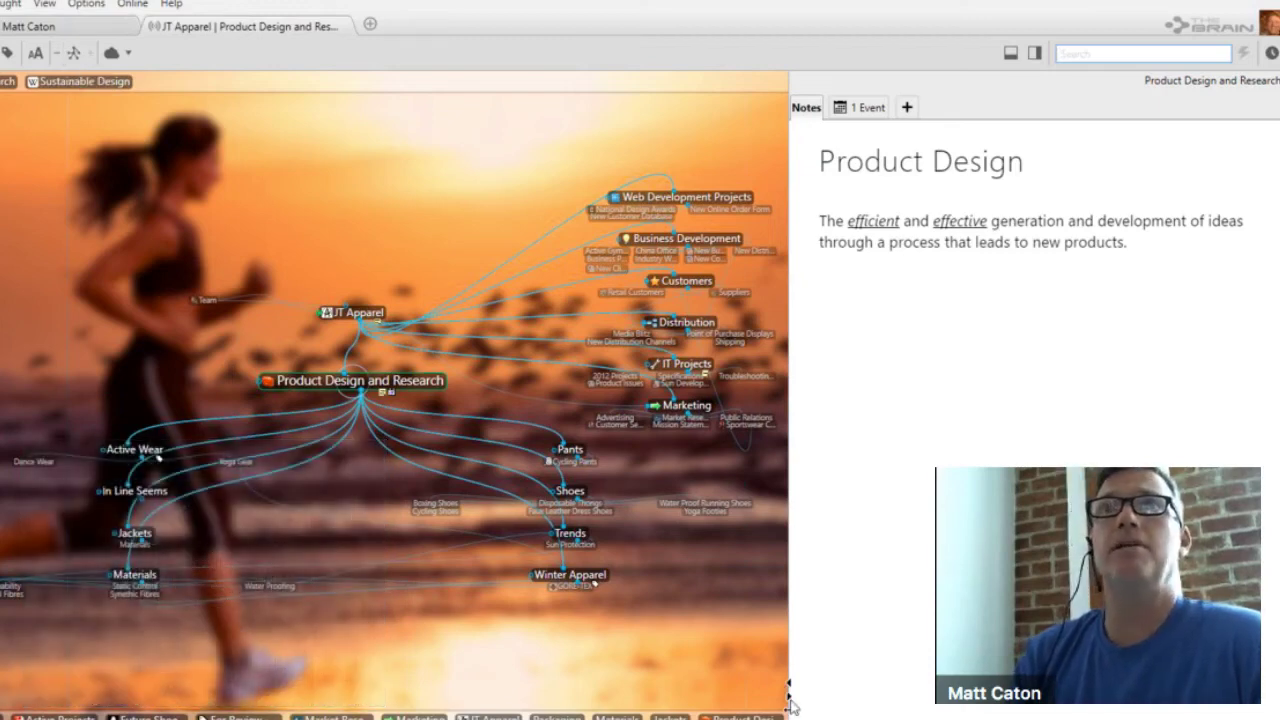
click(788, 686)
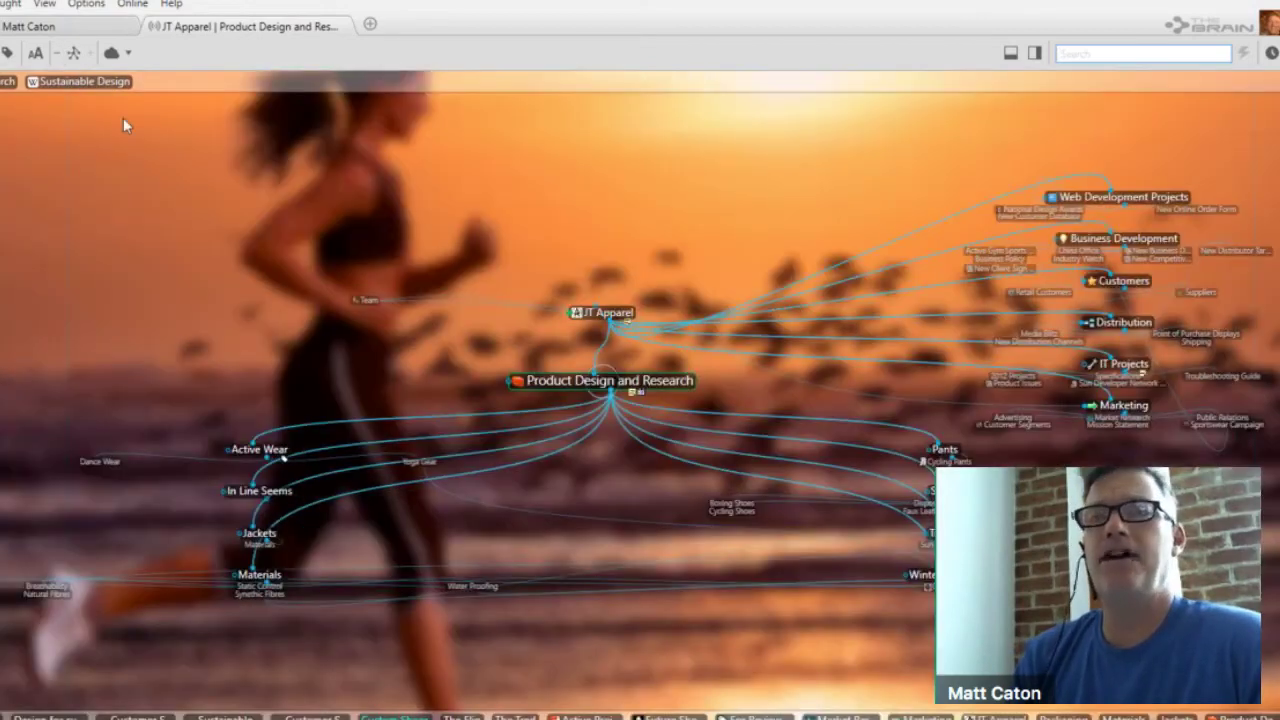
- Change the thought map's layout to Mind Map and make JT Apparel the active thought
click(74, 52)
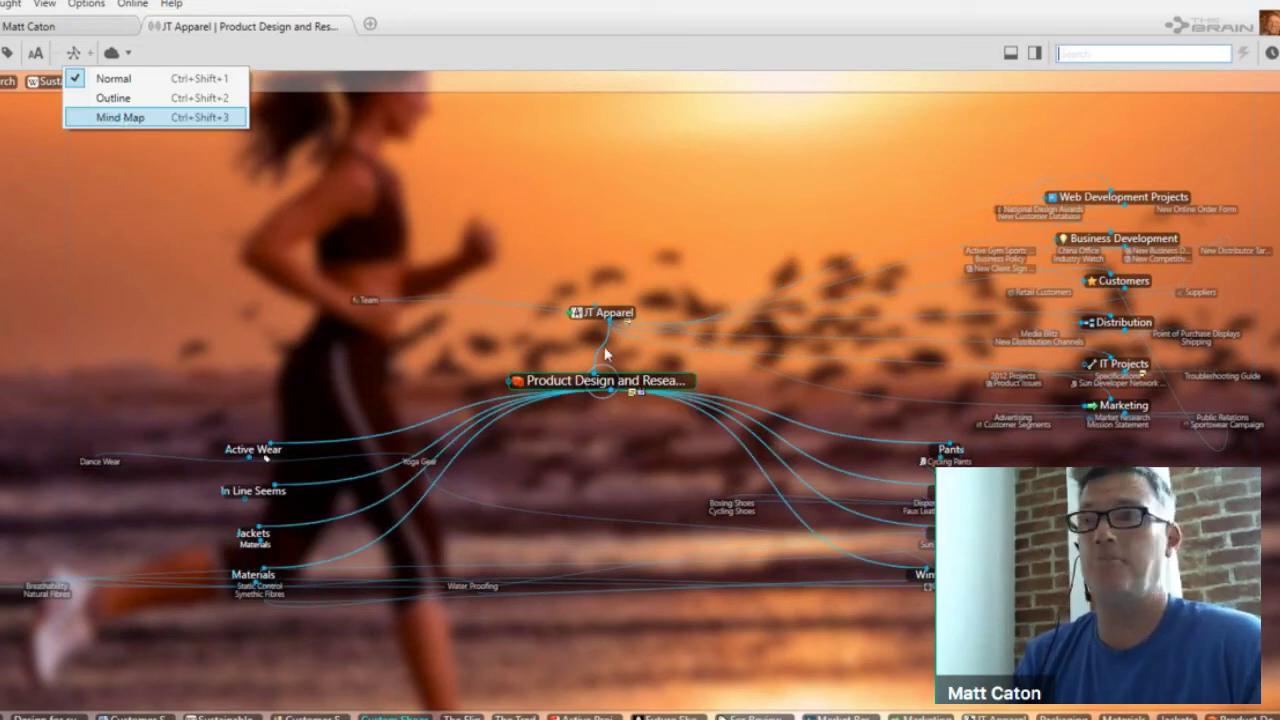
click(120, 117)
right_click(596, 353)
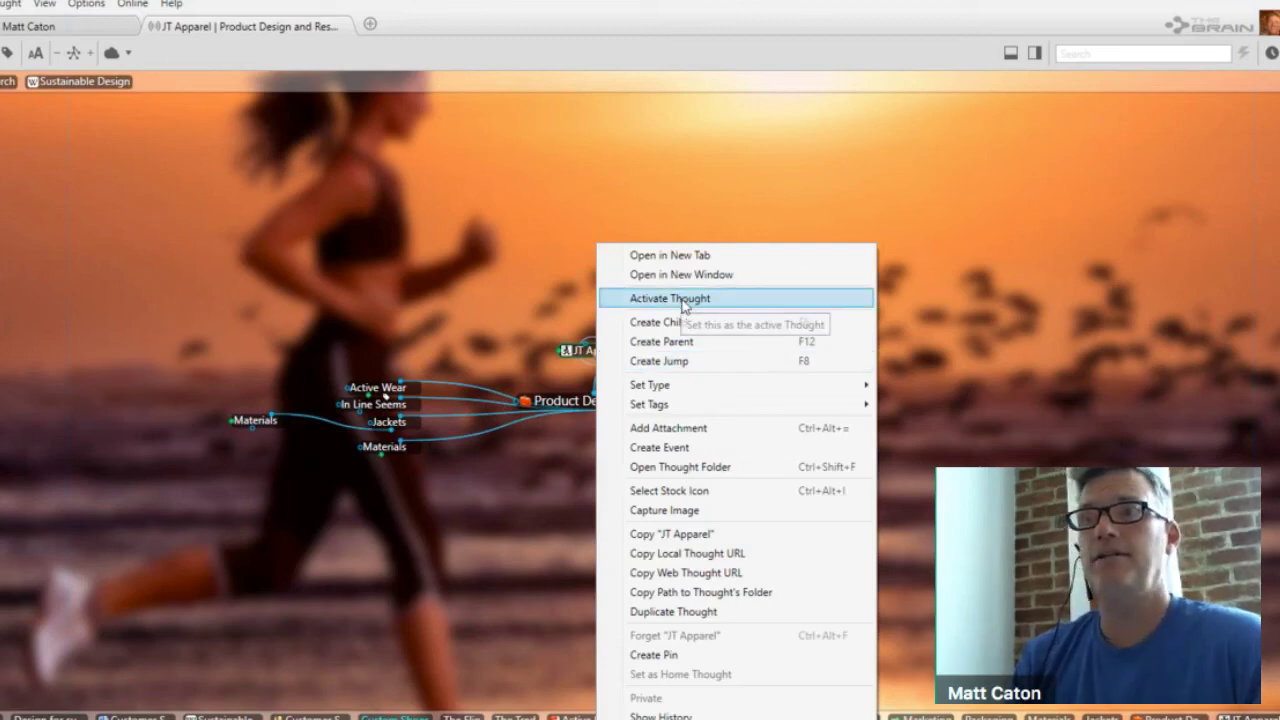
click(683, 306)
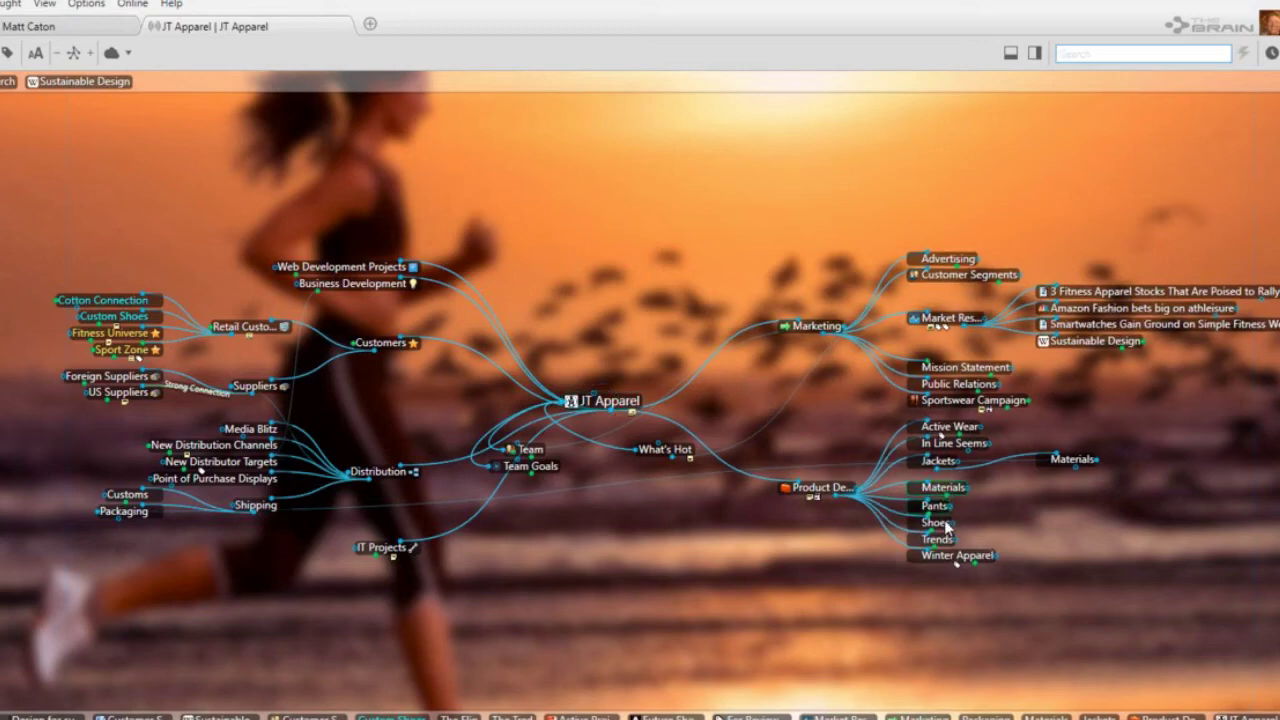
- Expand the Materials branch under Product Design and Research and activate its Static Control thought
click(990, 479)
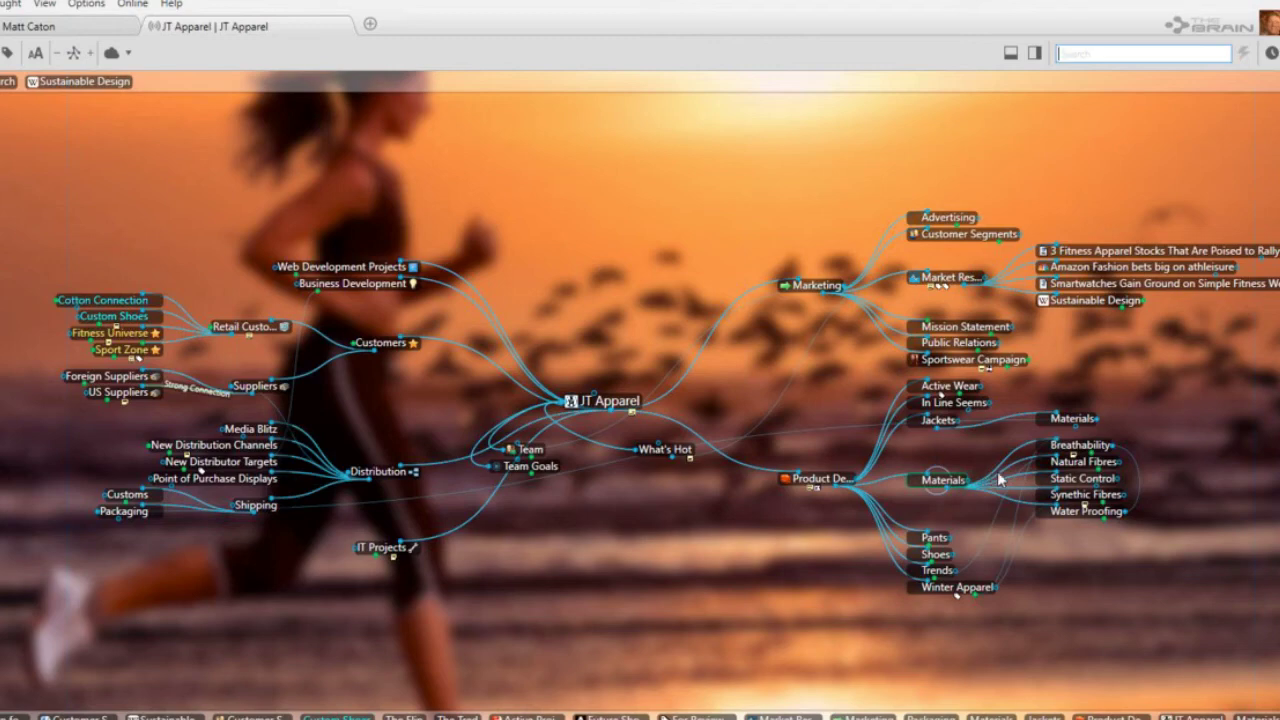
right_click(1085, 483)
click(895, 22)
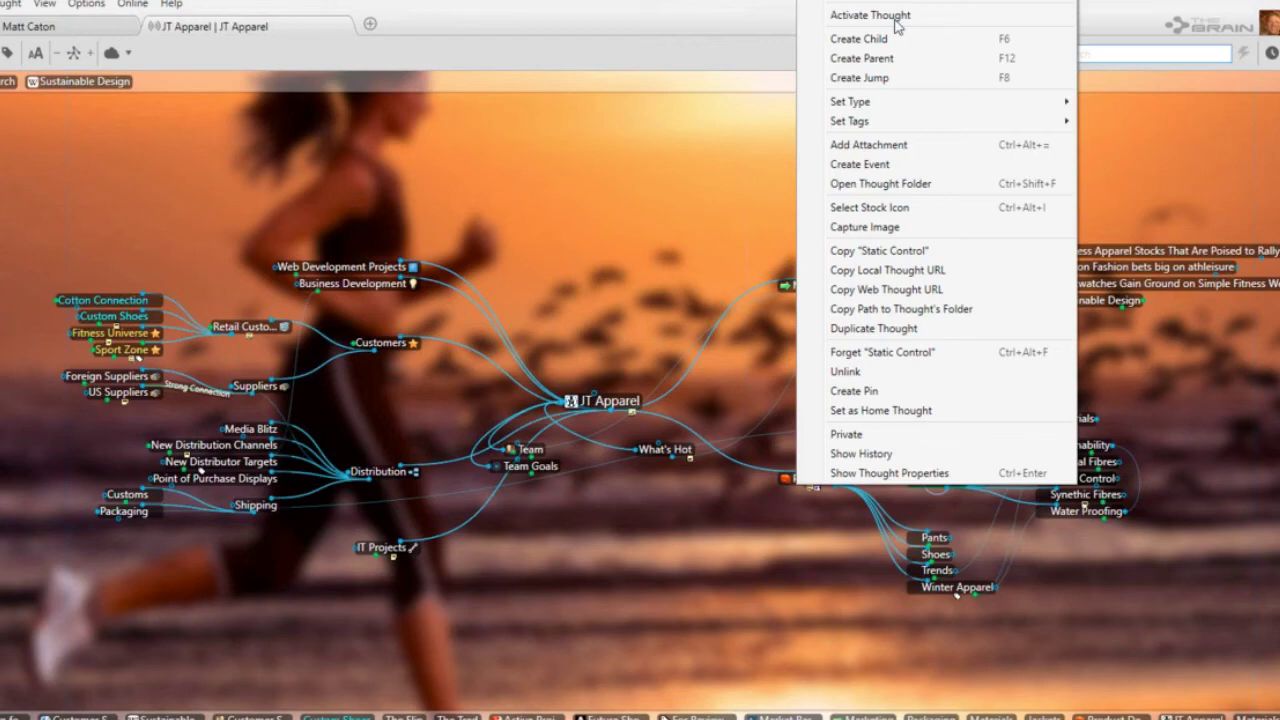
click(895, 22)
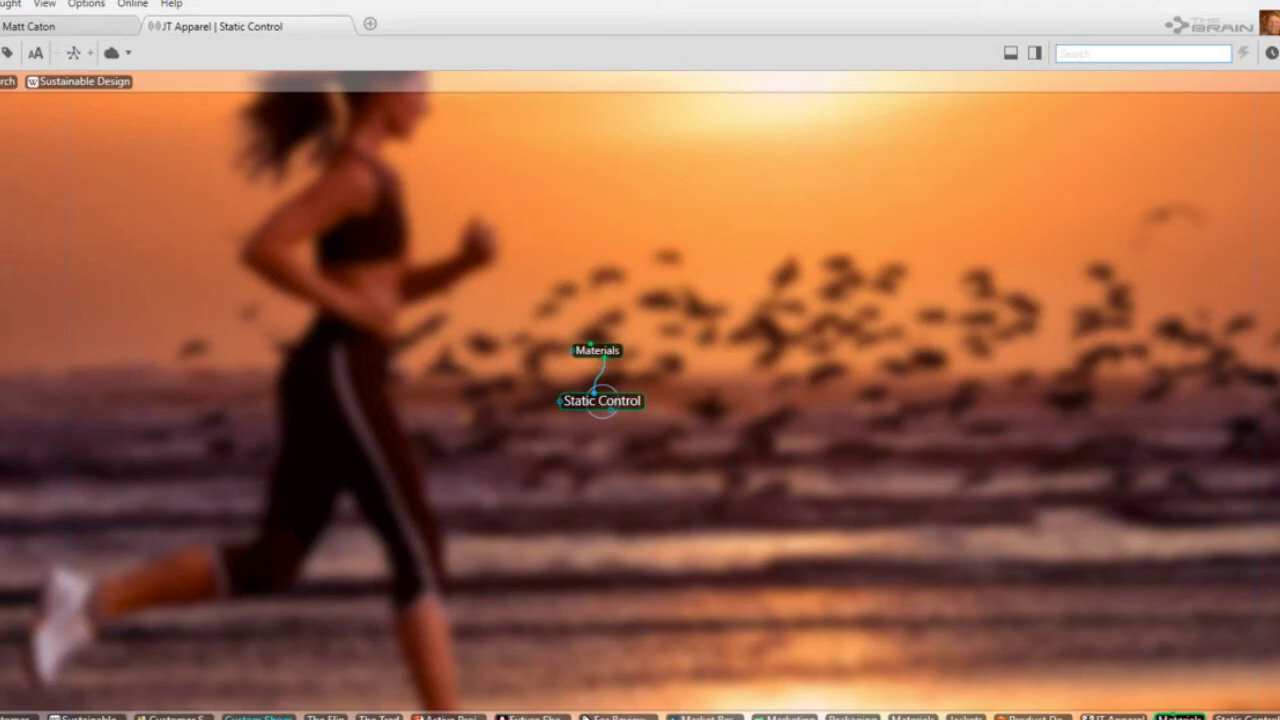
- Make JT Apparel the active thought again from the list of recently visited thoughts
right_click(597, 350)
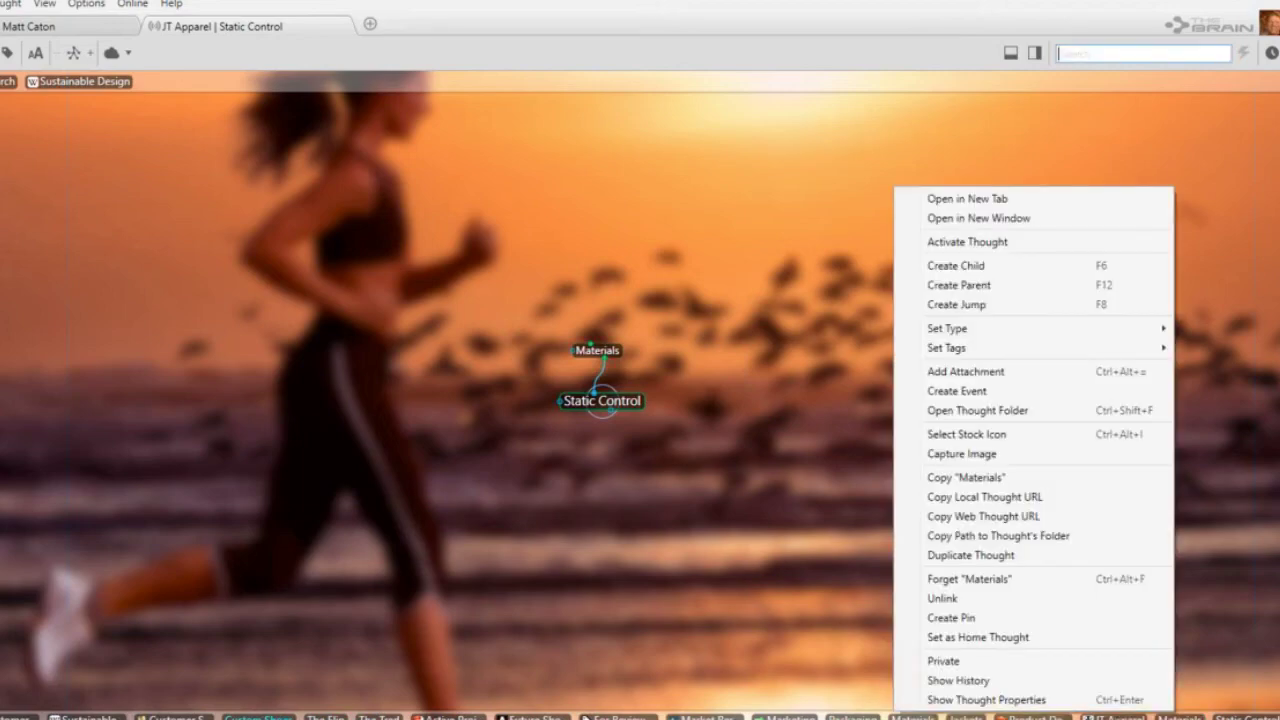
key(Escape)
right_click(1108, 716)
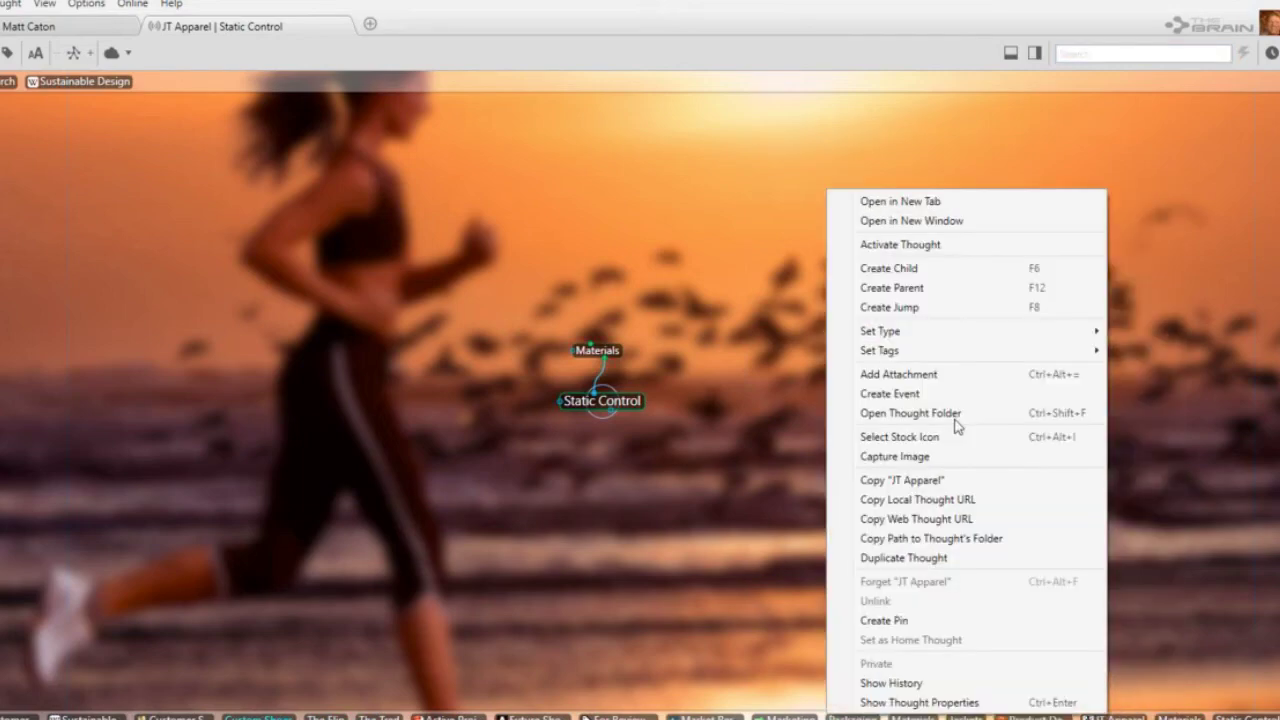
click(918, 244)
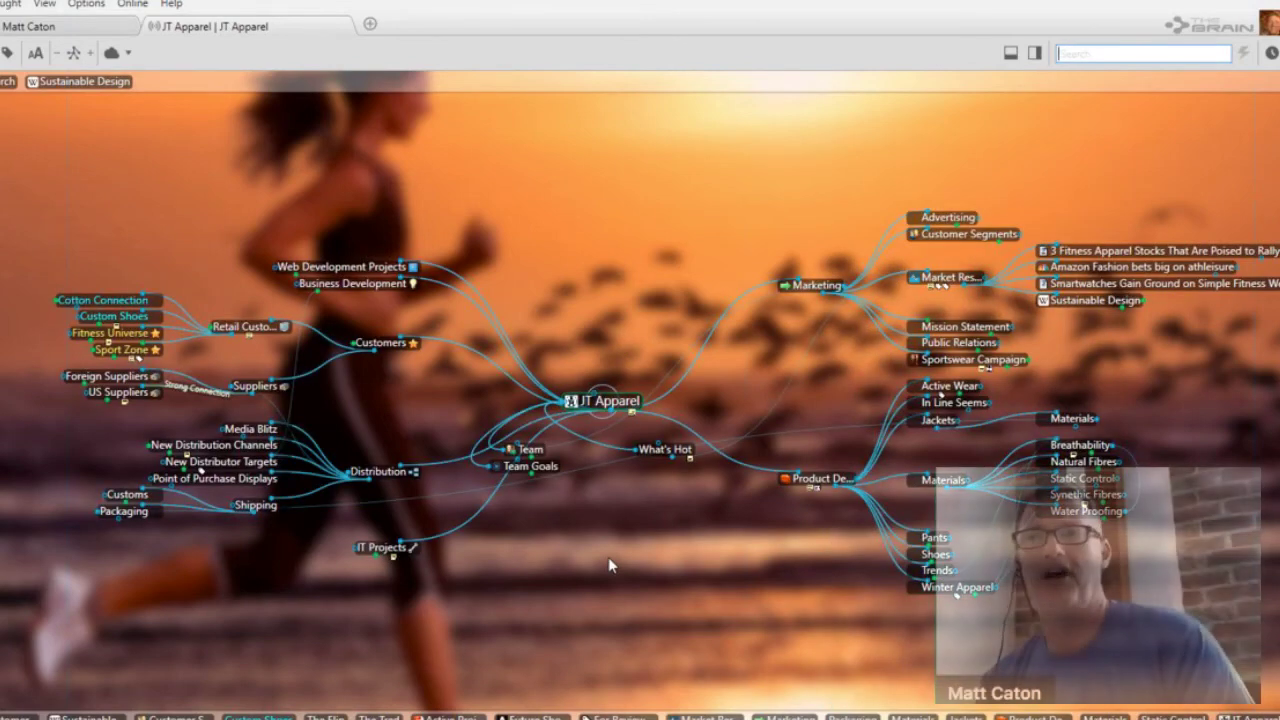
- Link the What's Hot thought to Static Control and unlink it from JT Apparel
click(126, 511)
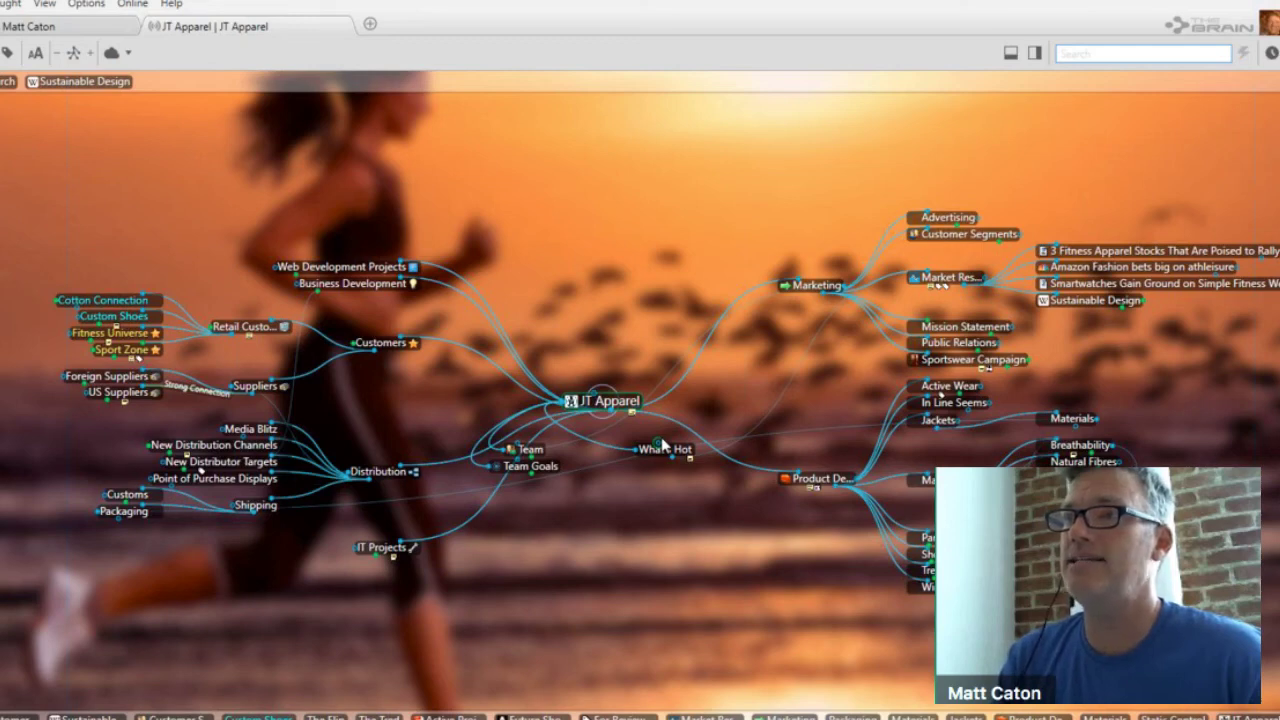
drag(663, 444, 507, 478)
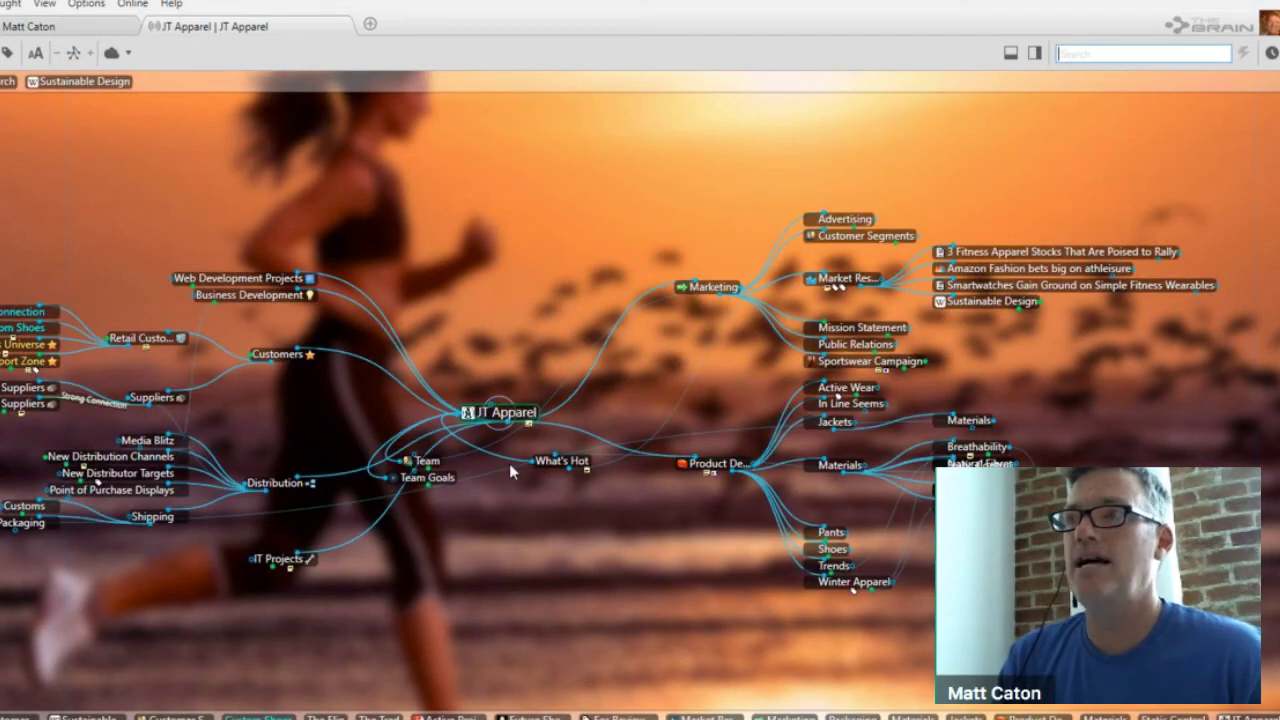
right_click(565, 578)
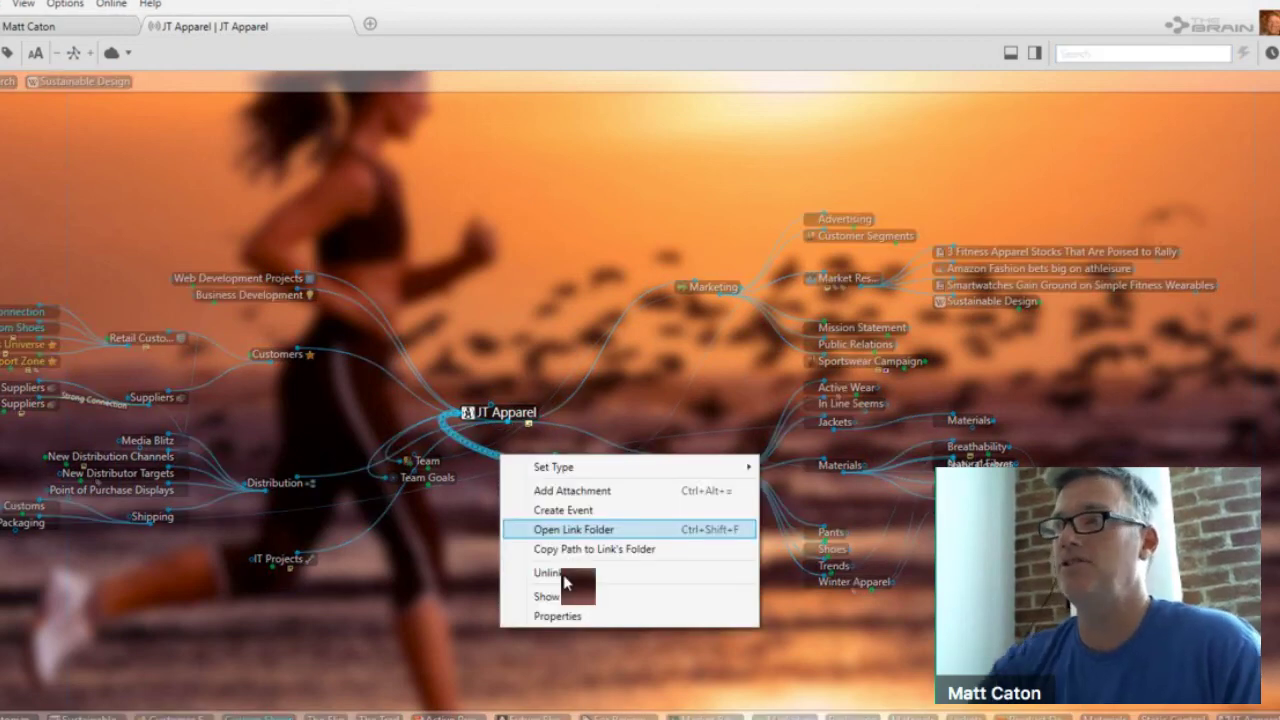
click(564, 576)
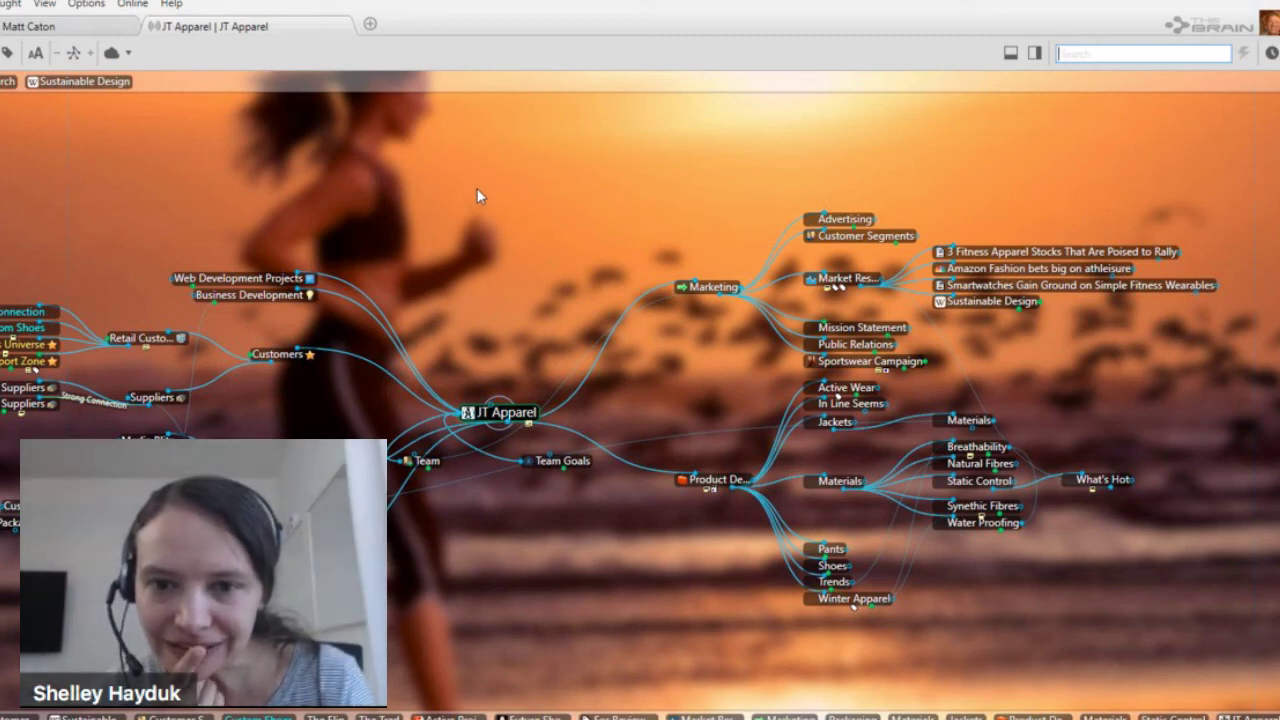
- Switch to the other open brain and go through 2018 Montana to its Pre Launch Checklist thought
click(65, 29)
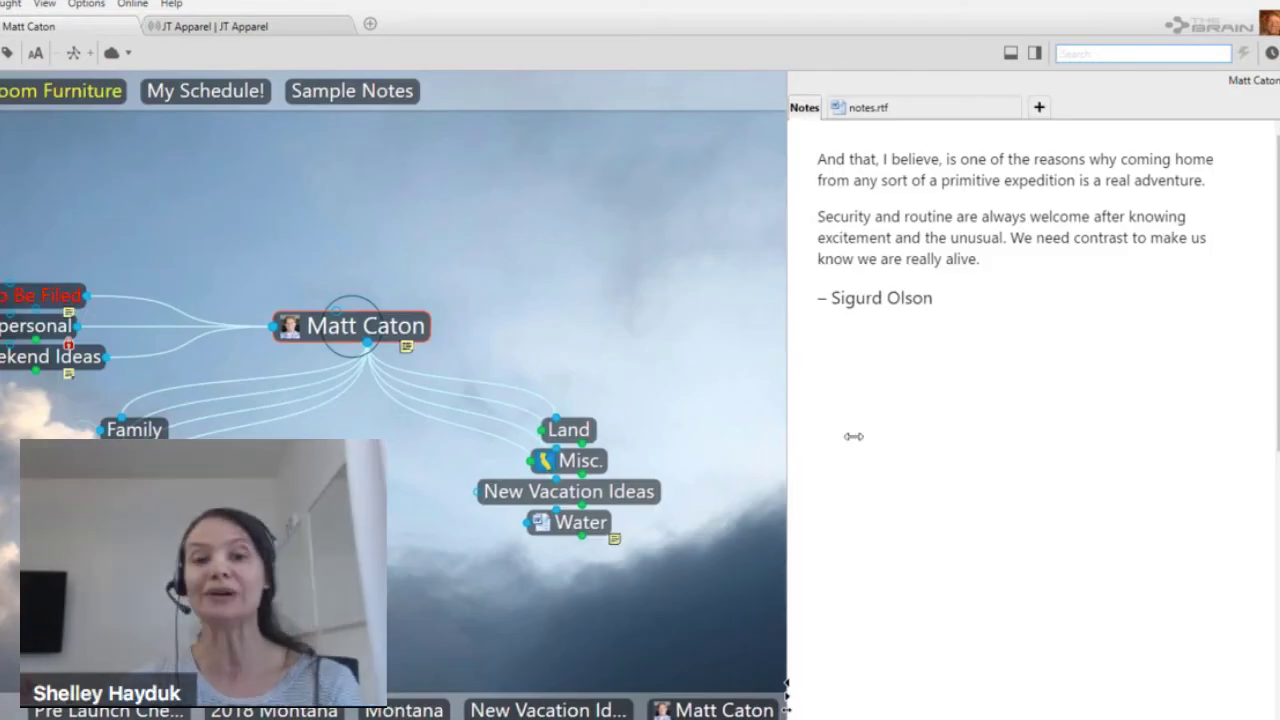
click(273, 710)
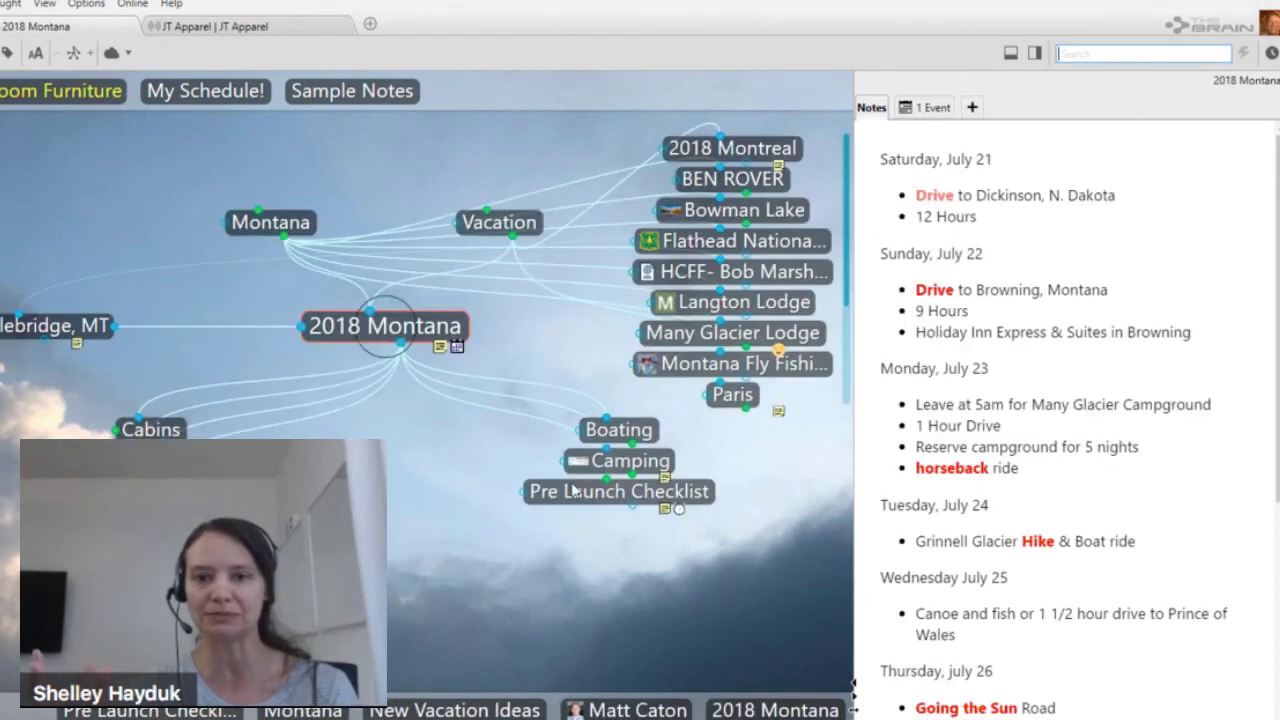
click(600, 494)
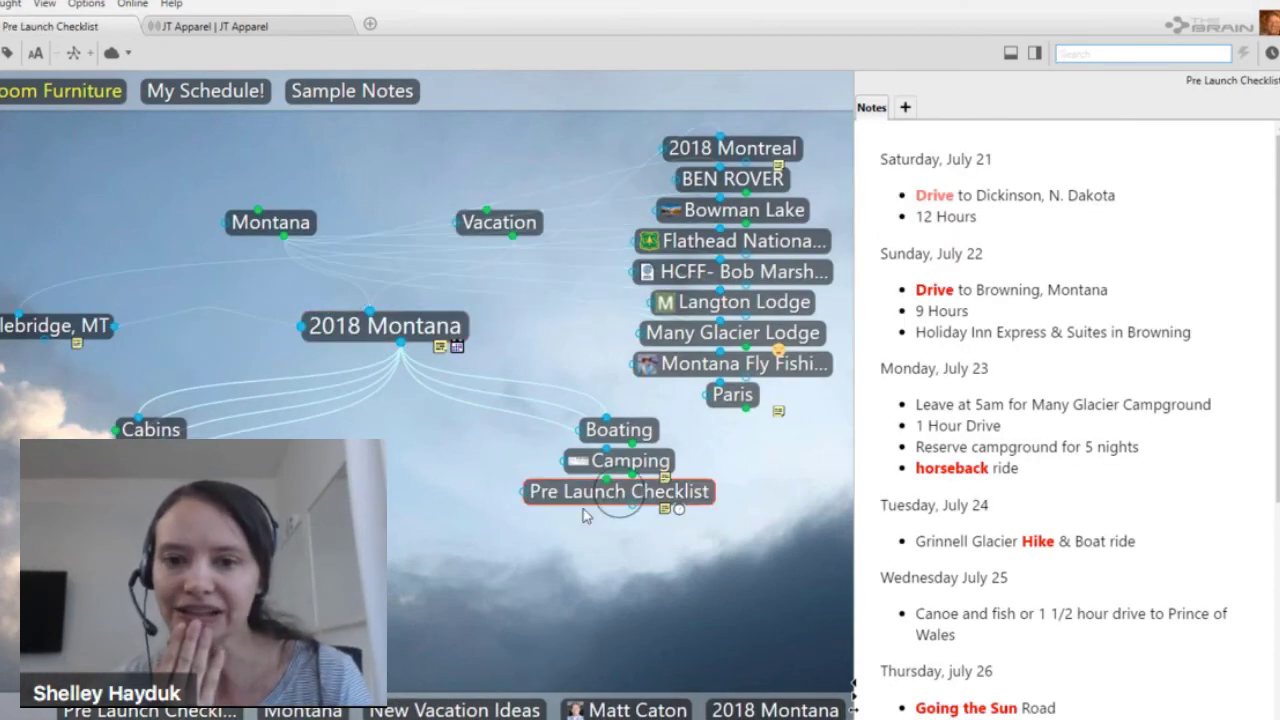
- In the Must Do list, add a line break after "Check Brakes at" and insert "on Monday..." before the Riverside Automotive link
click(1213, 238)
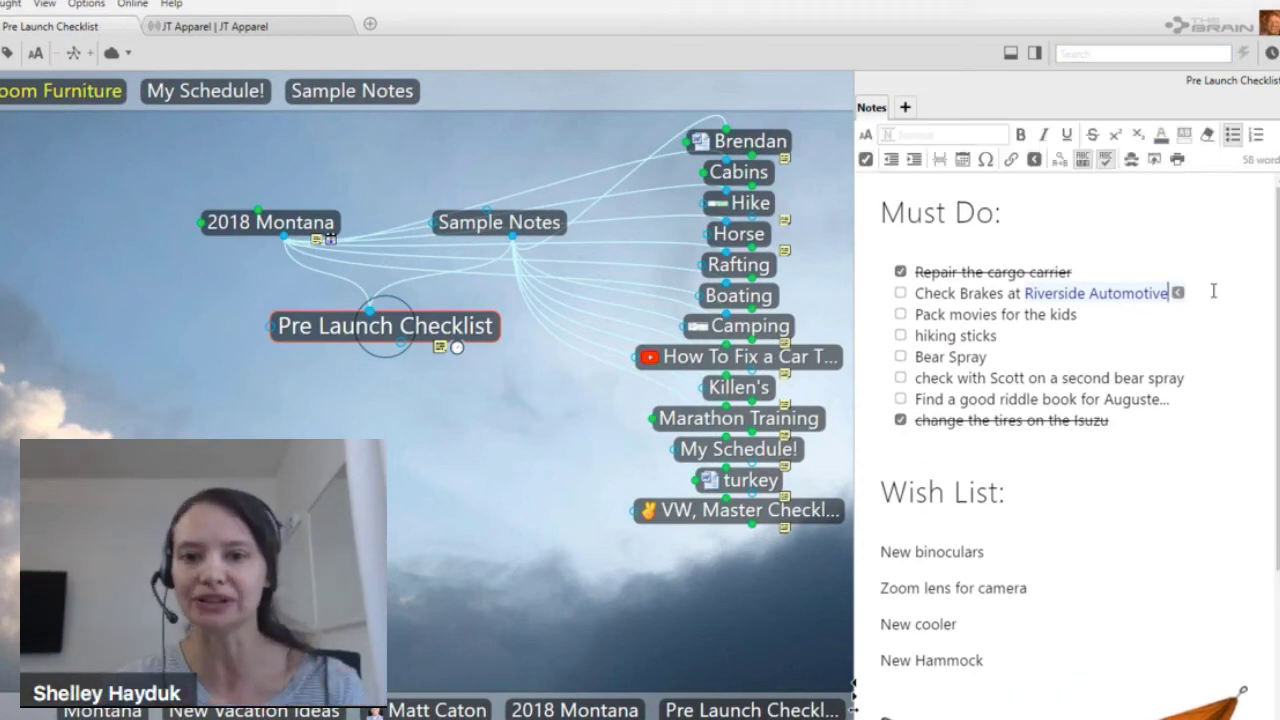
key(Return)
key(BackSpace)
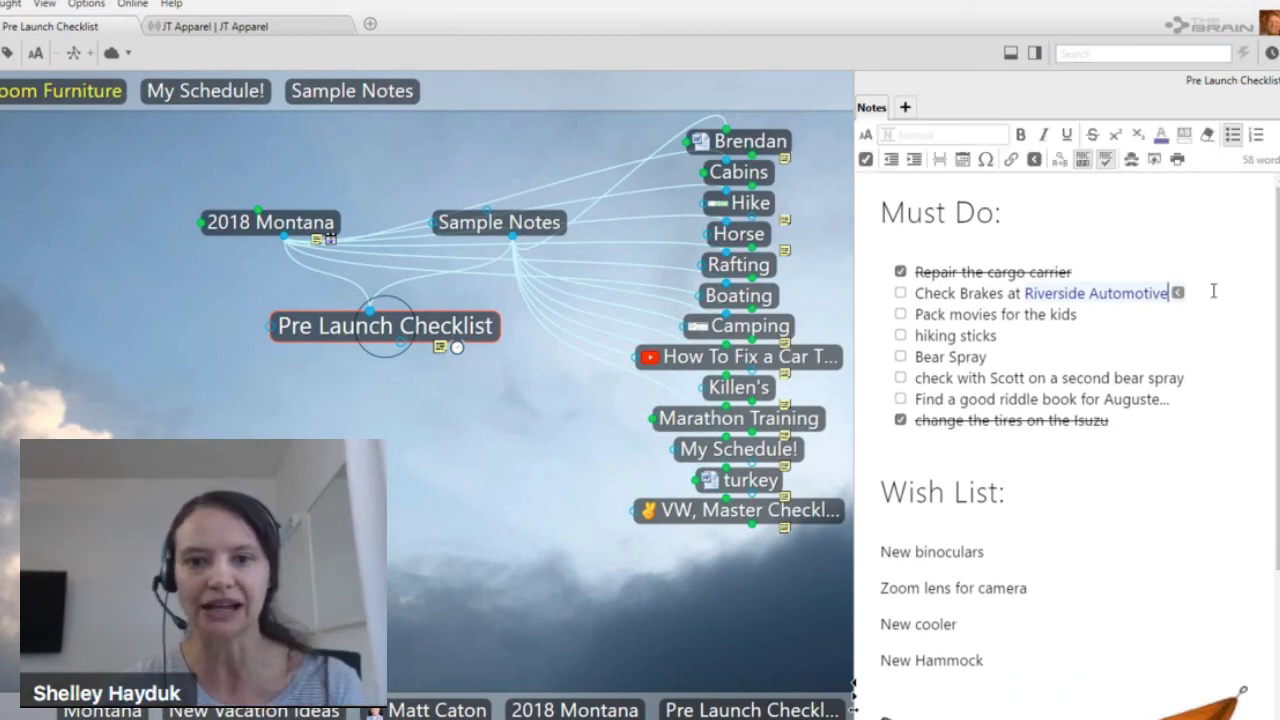
click(1020, 293)
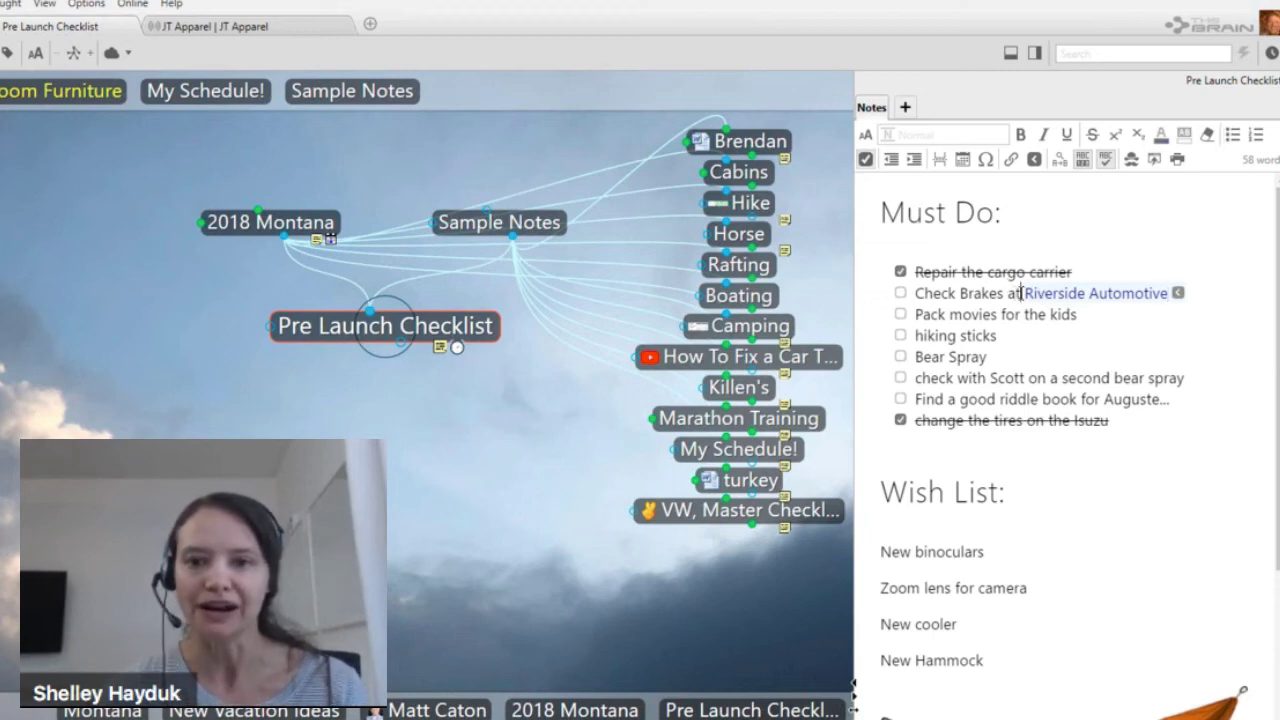
key(shift+Return)
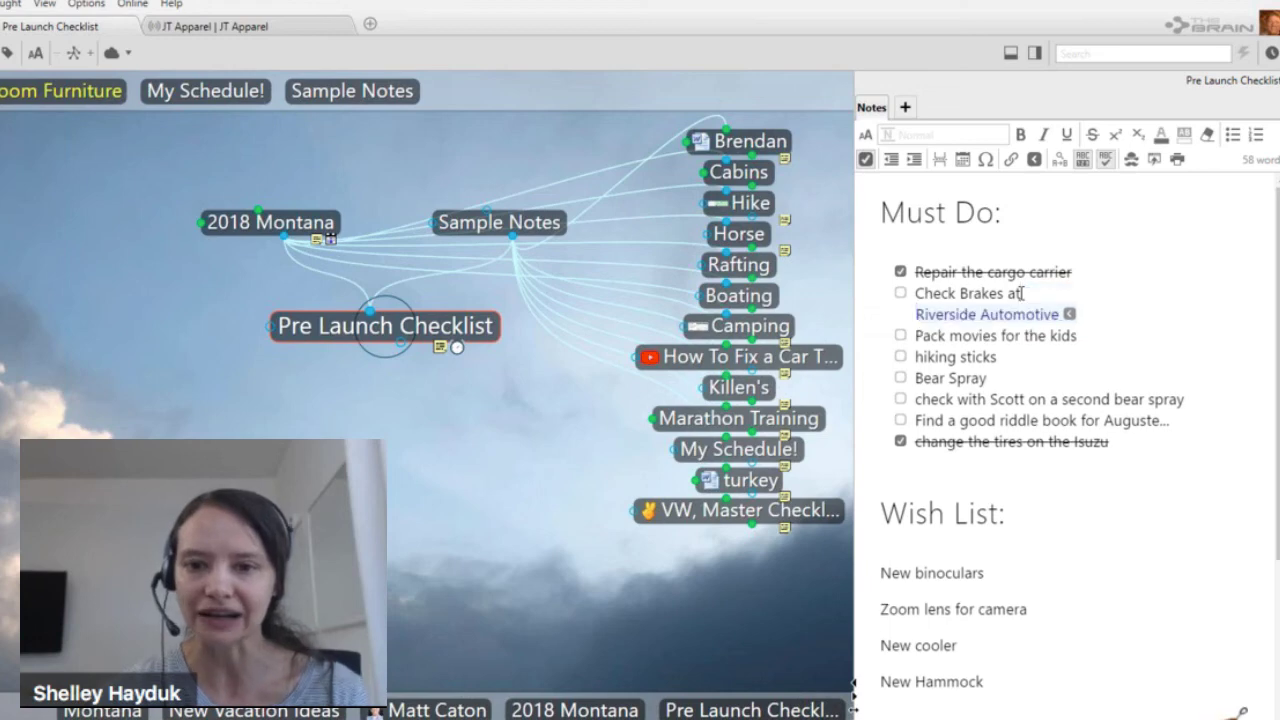
text(on Monday. )
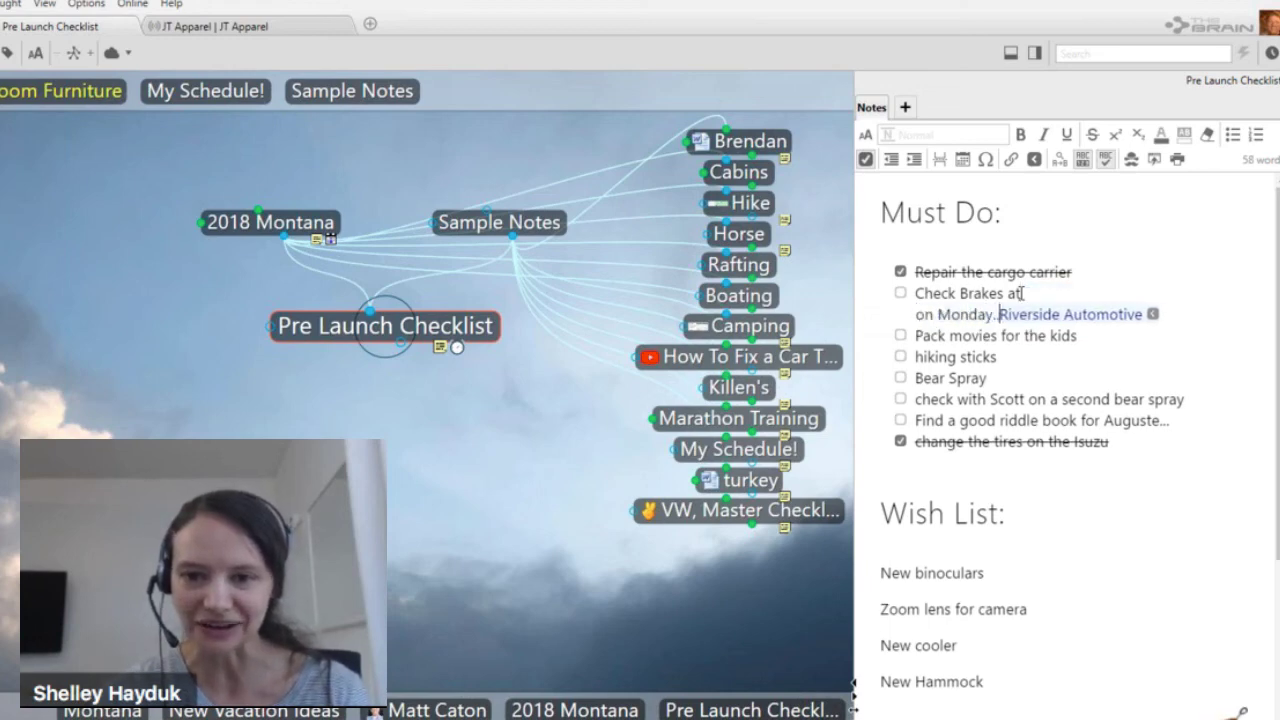
text(..)
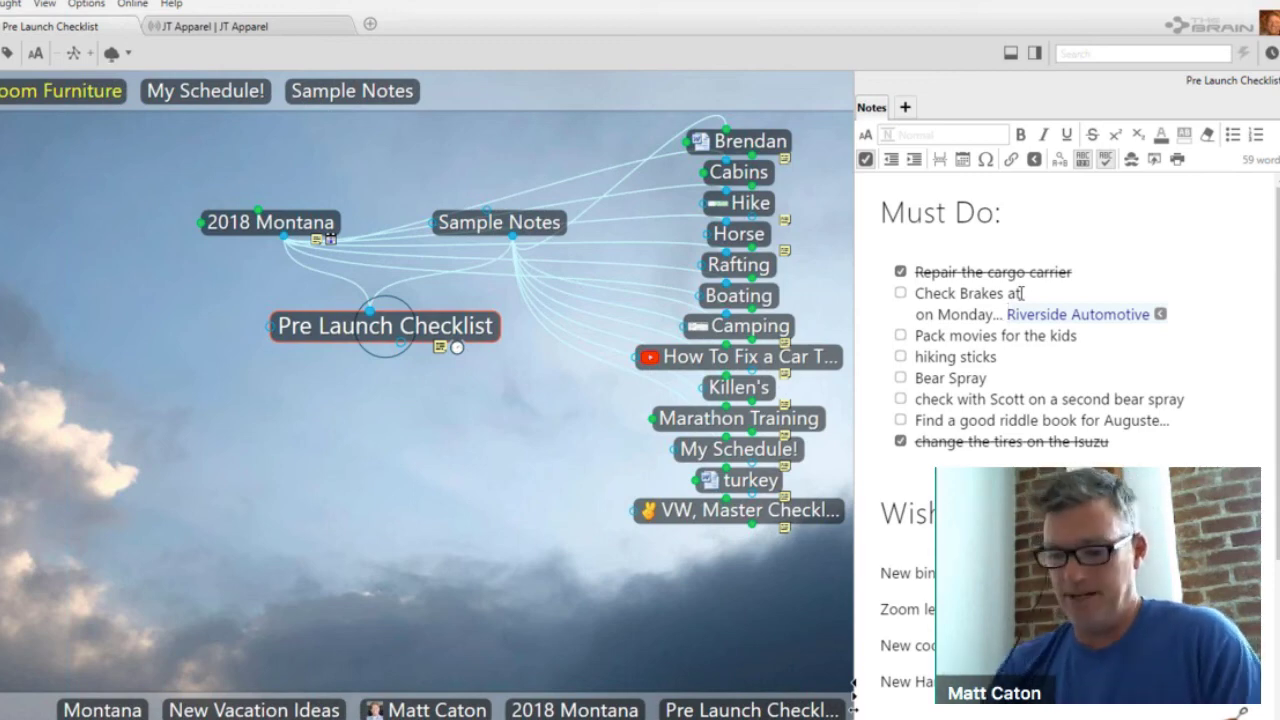
- Insert "at 10am" after "on Monday" in the brake check item
key(Left)
key(Left)
key(Left)
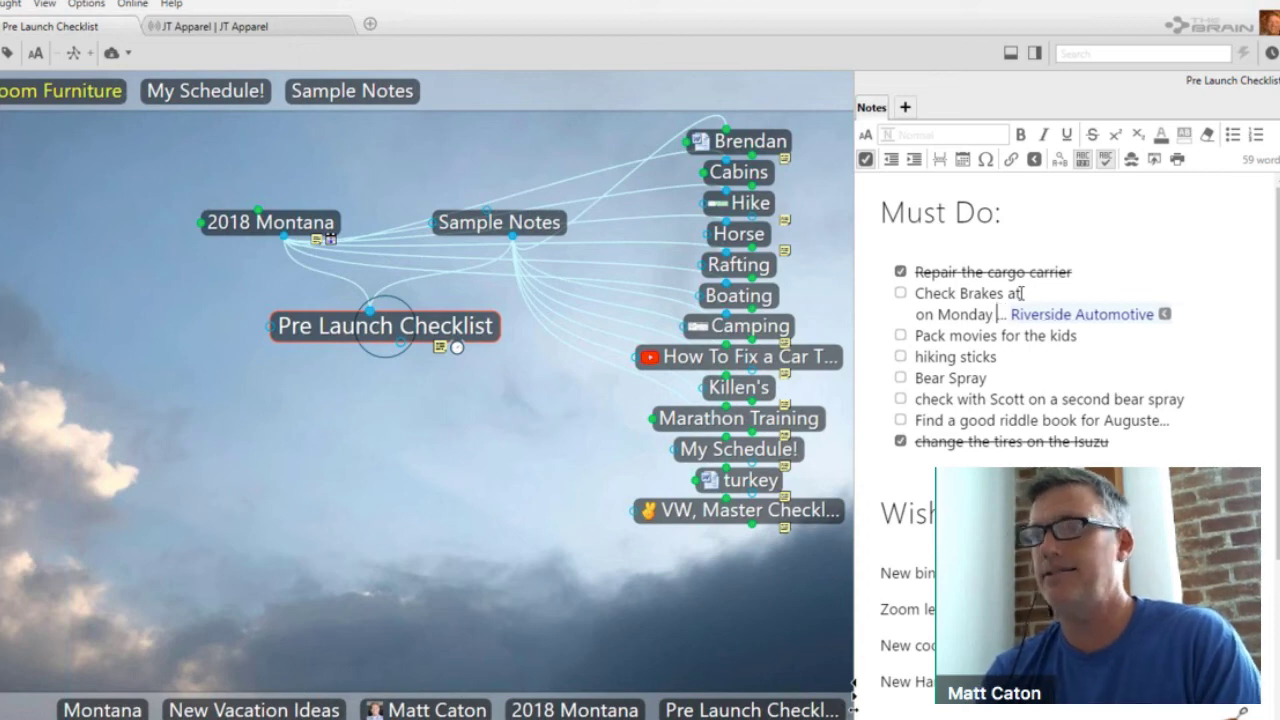
text(at 10am)
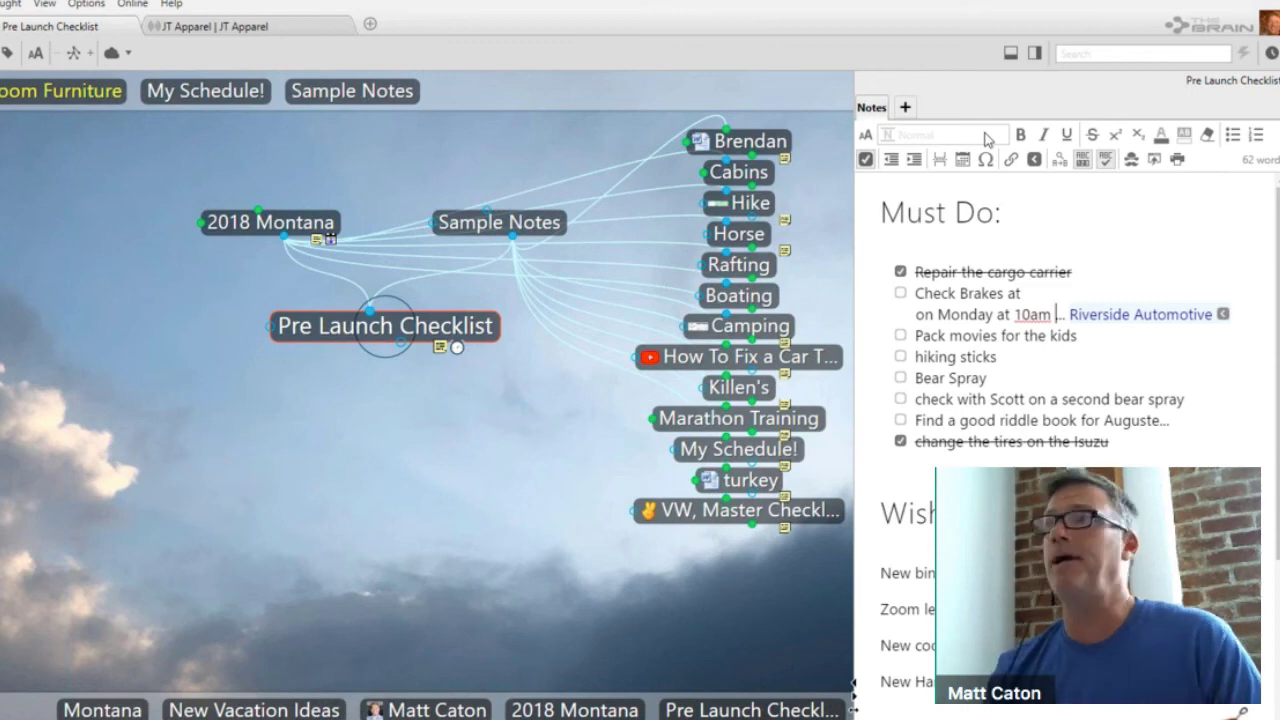
- Show the timeline and zoom it out to cover the events from about 9 to 25 July 2018
click(1034, 56)
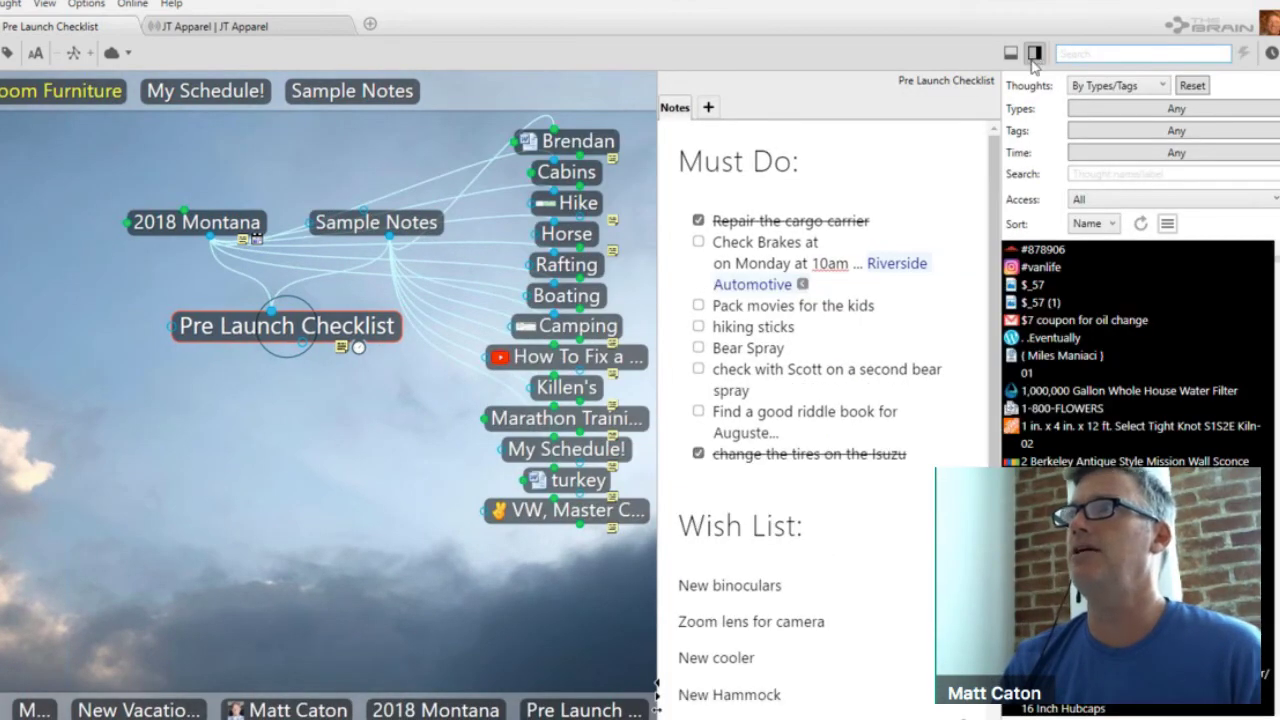
click(1011, 53)
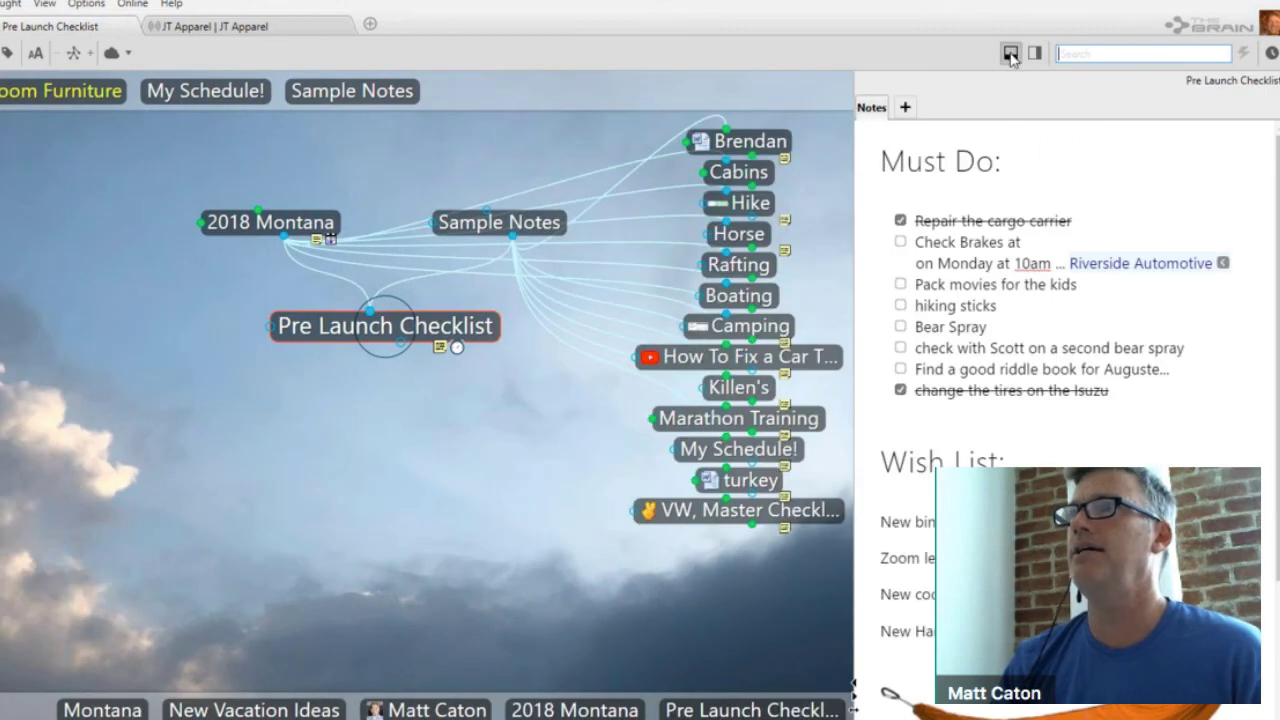
click(1008, 53)
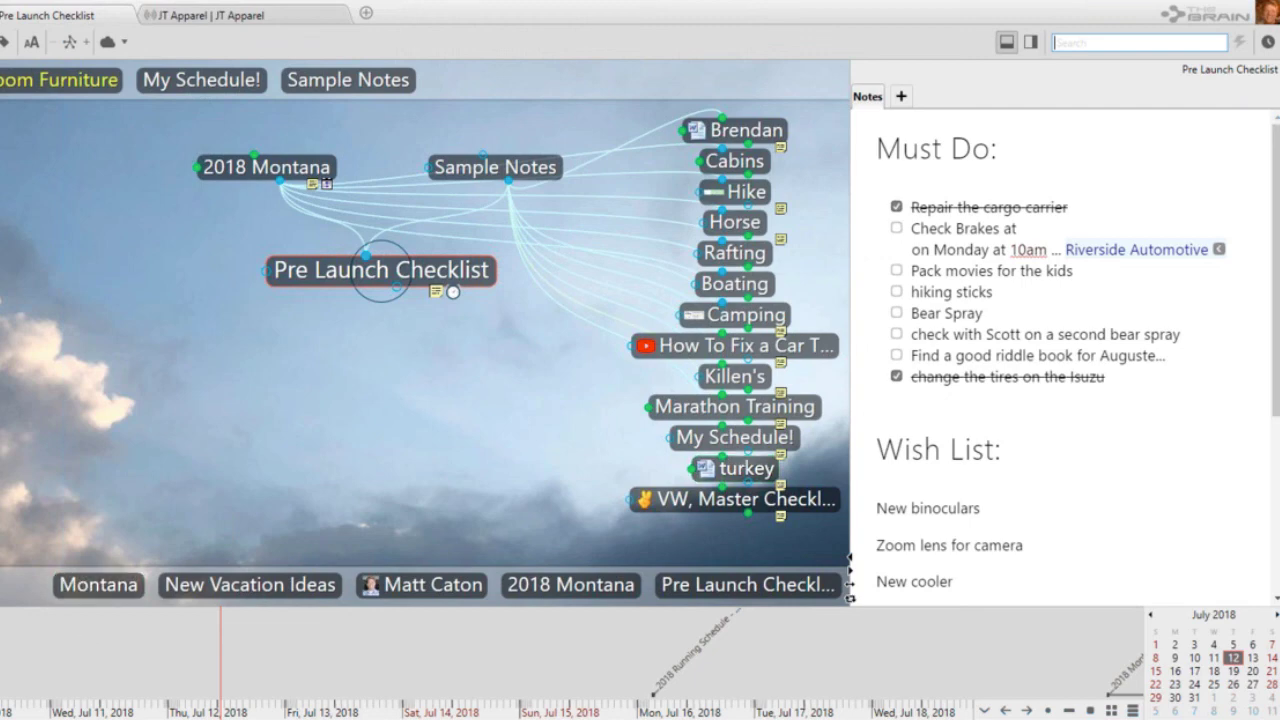
mouse_move(675, 680)
scroll(331, 638, down, 1)
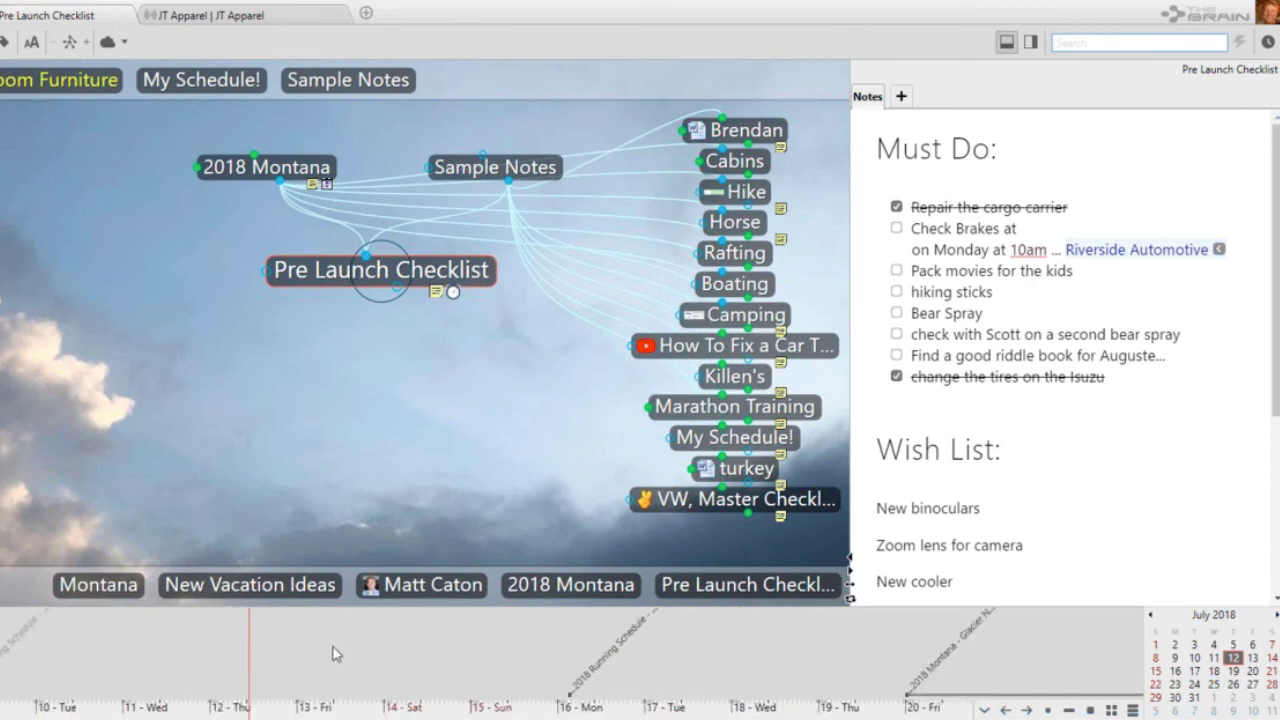
scroll(333, 647, down, 1)
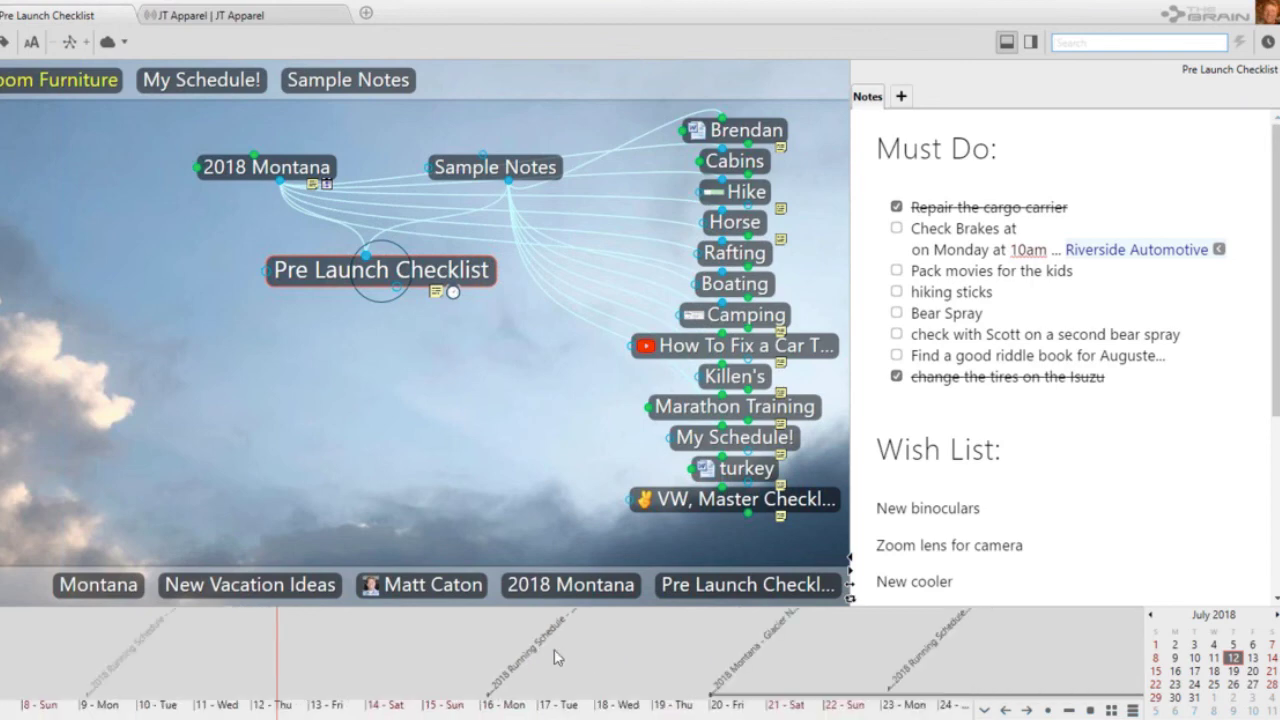
scroll(560, 652, right, 1)
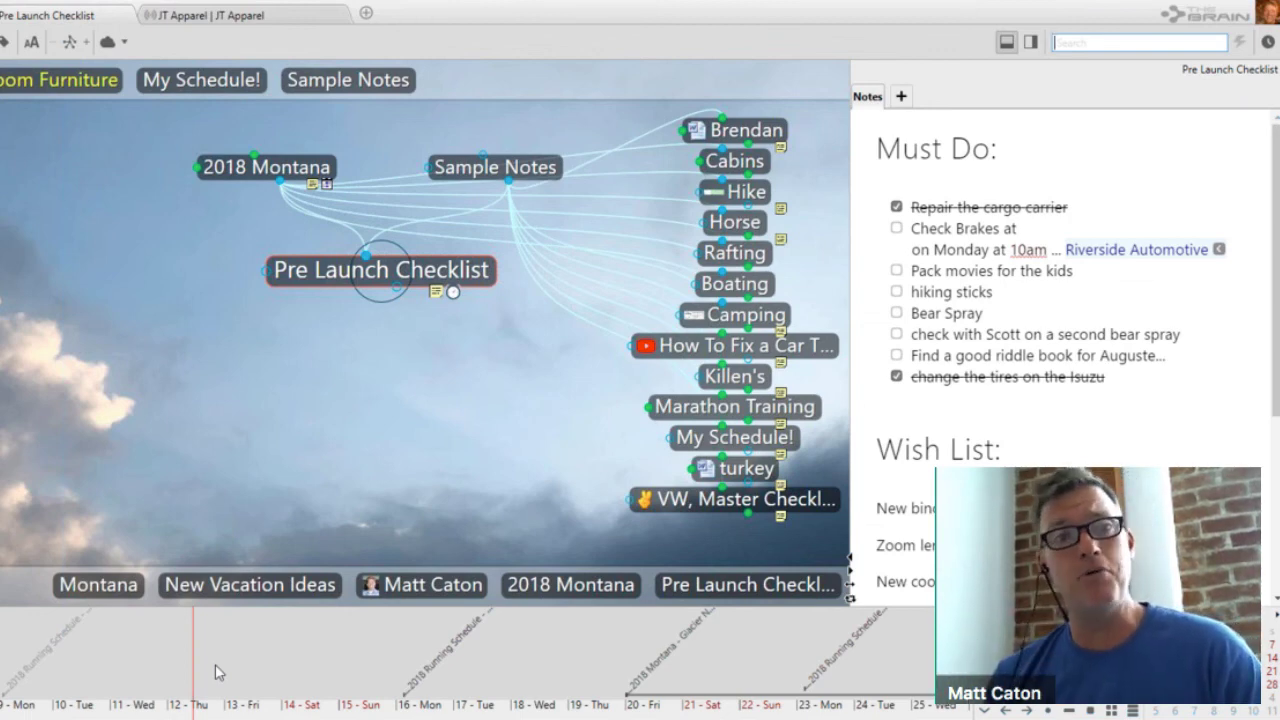
- Create a Pre Launch Checklist event on 7/12/2018 from 1:00 PM to 2:00 PM, attached to the active thought
click(901, 97)
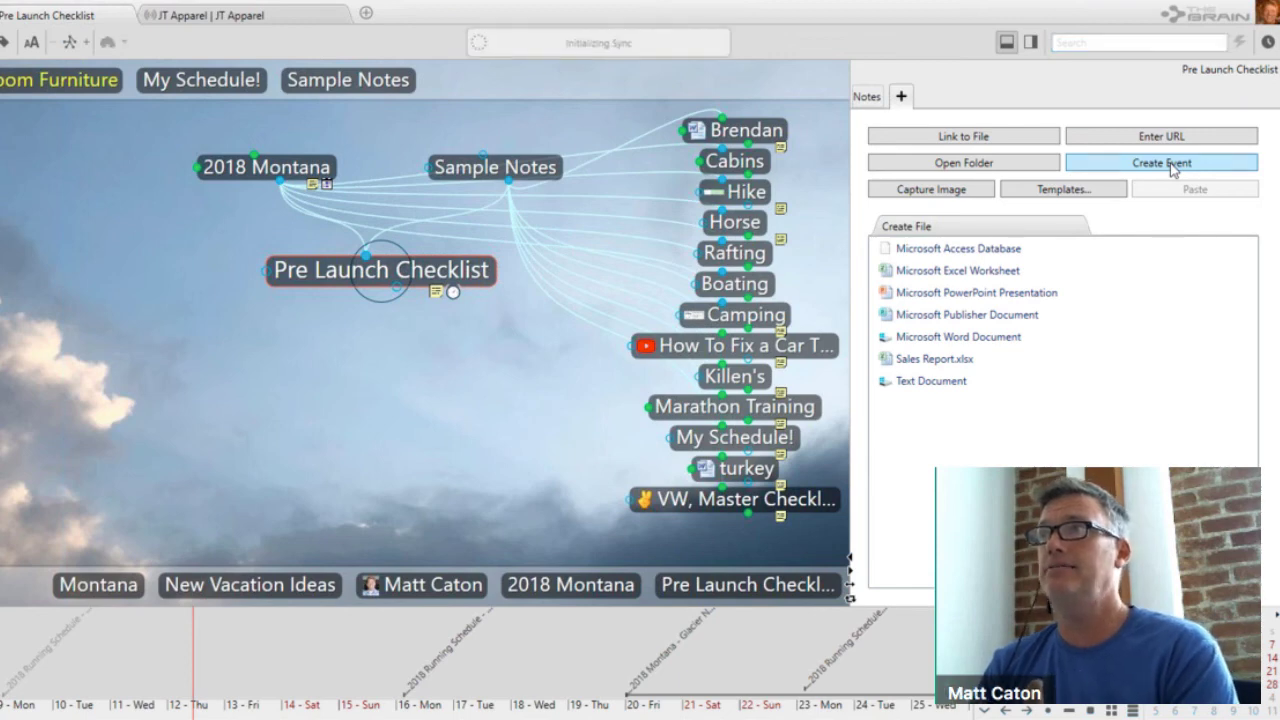
click(1173, 166)
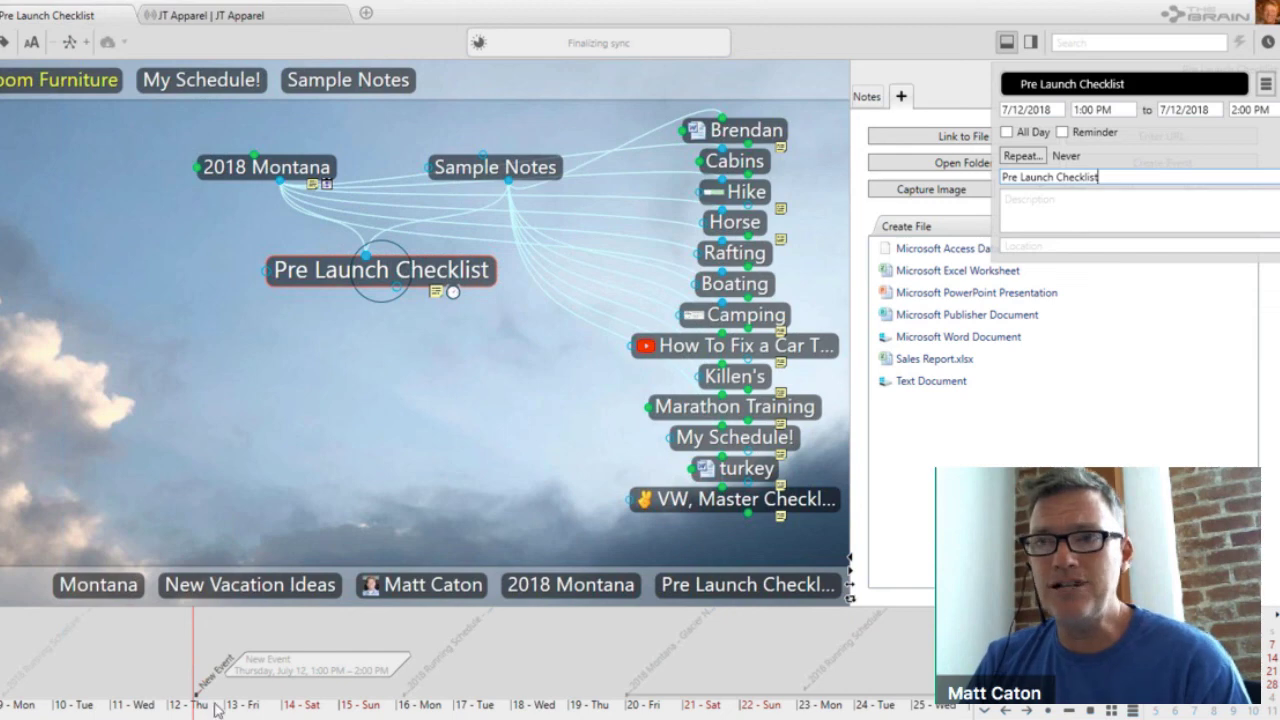
mouse_move(222, 712)
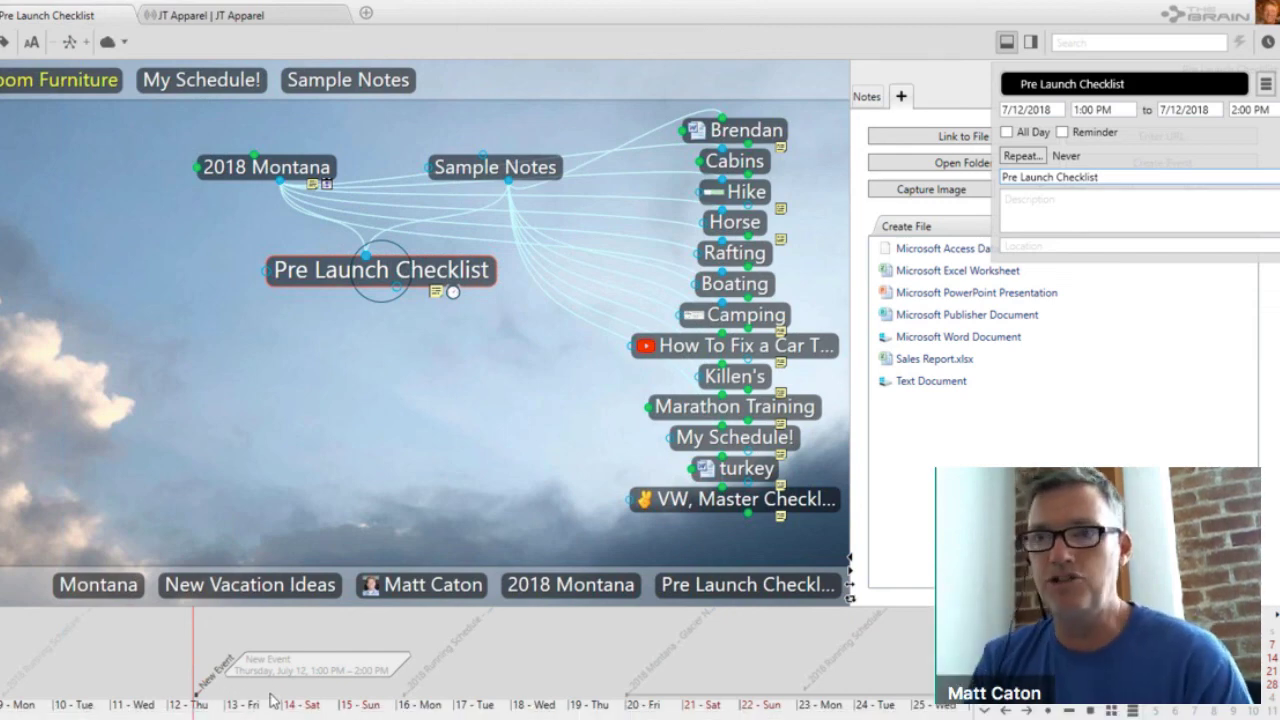
key(Return)
scroll(273, 660, up, 3)
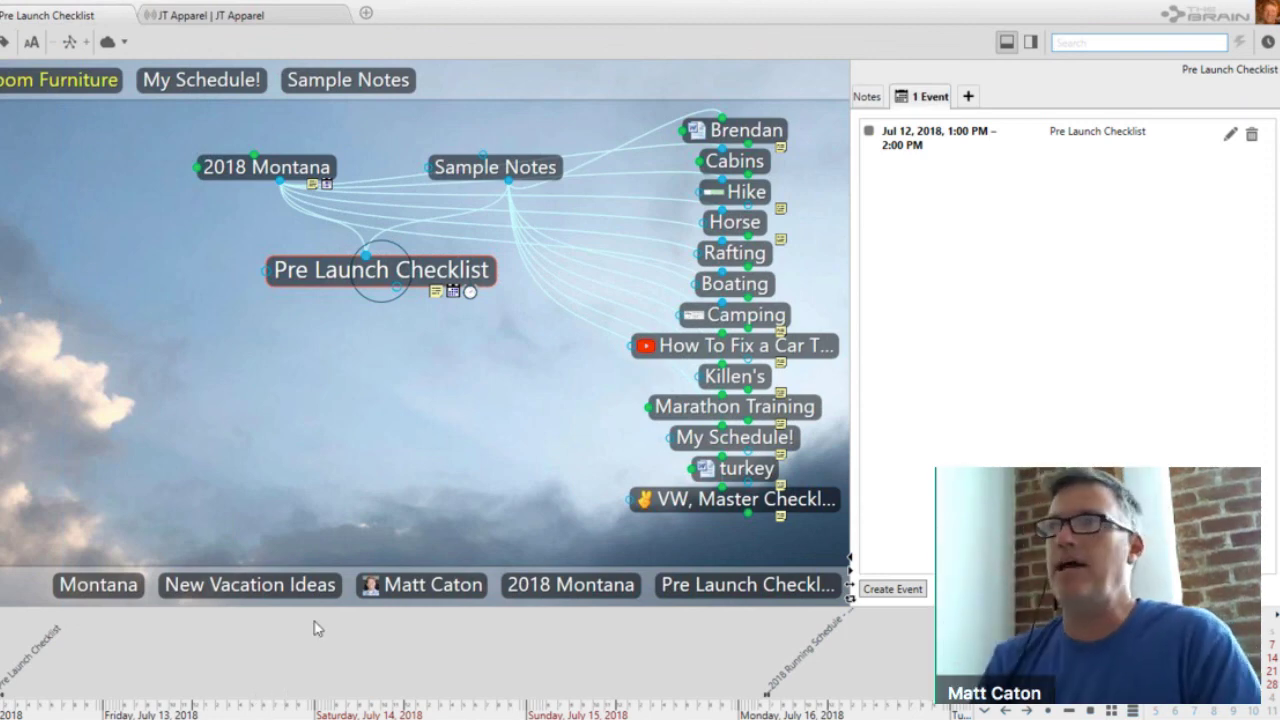
- Reschedule the Pre Launch Checklist event to 7/16/2018 from 10:00 AM to 11:00 AM
click(1230, 135)
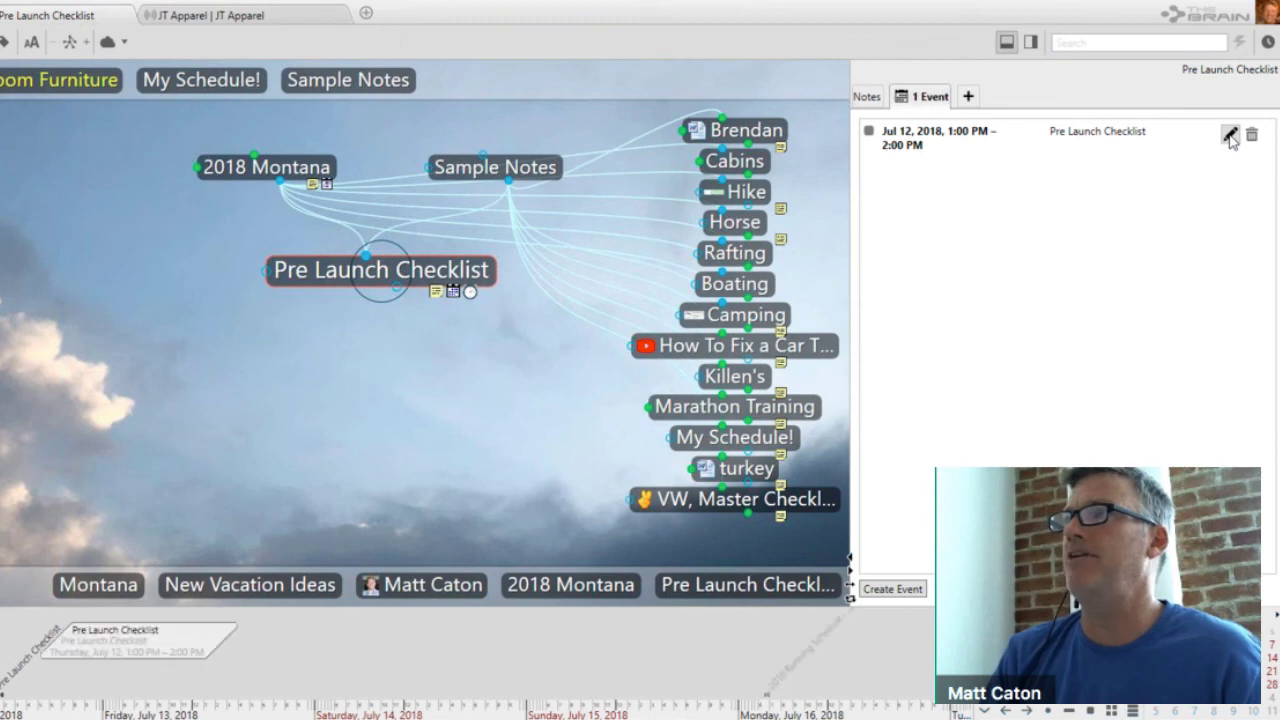
click(1230, 135)
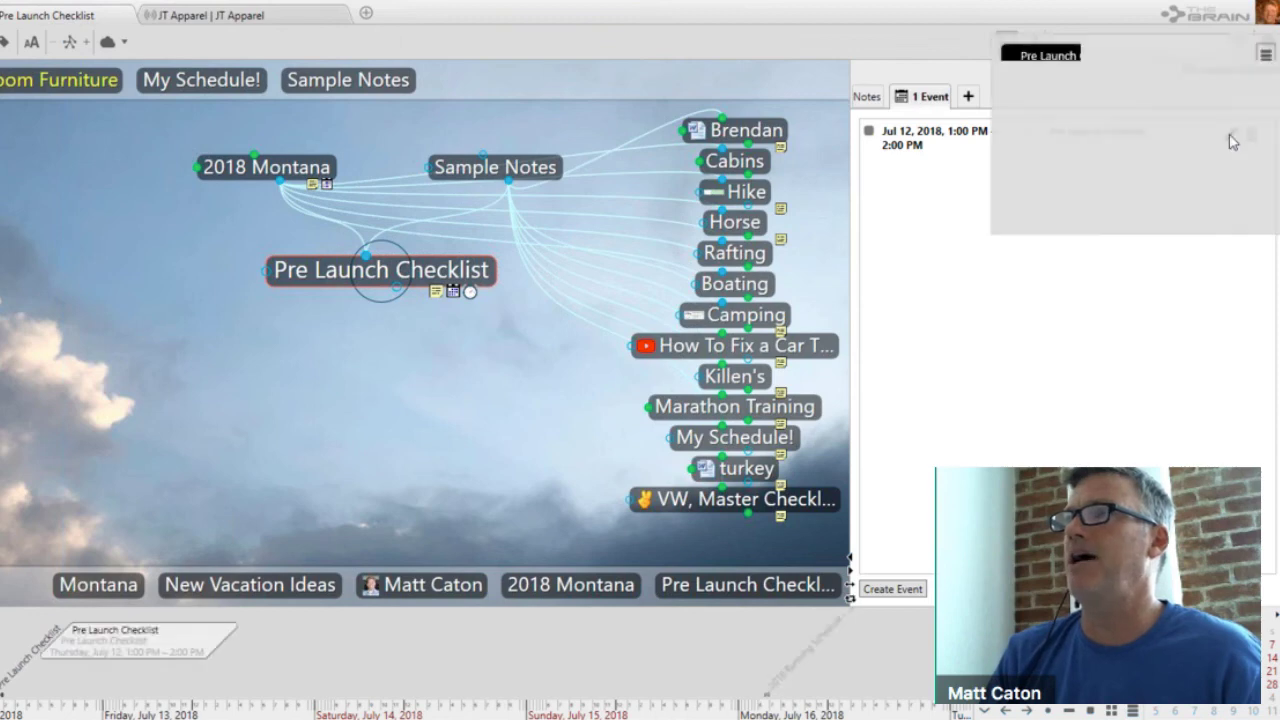
click(1180, 46)
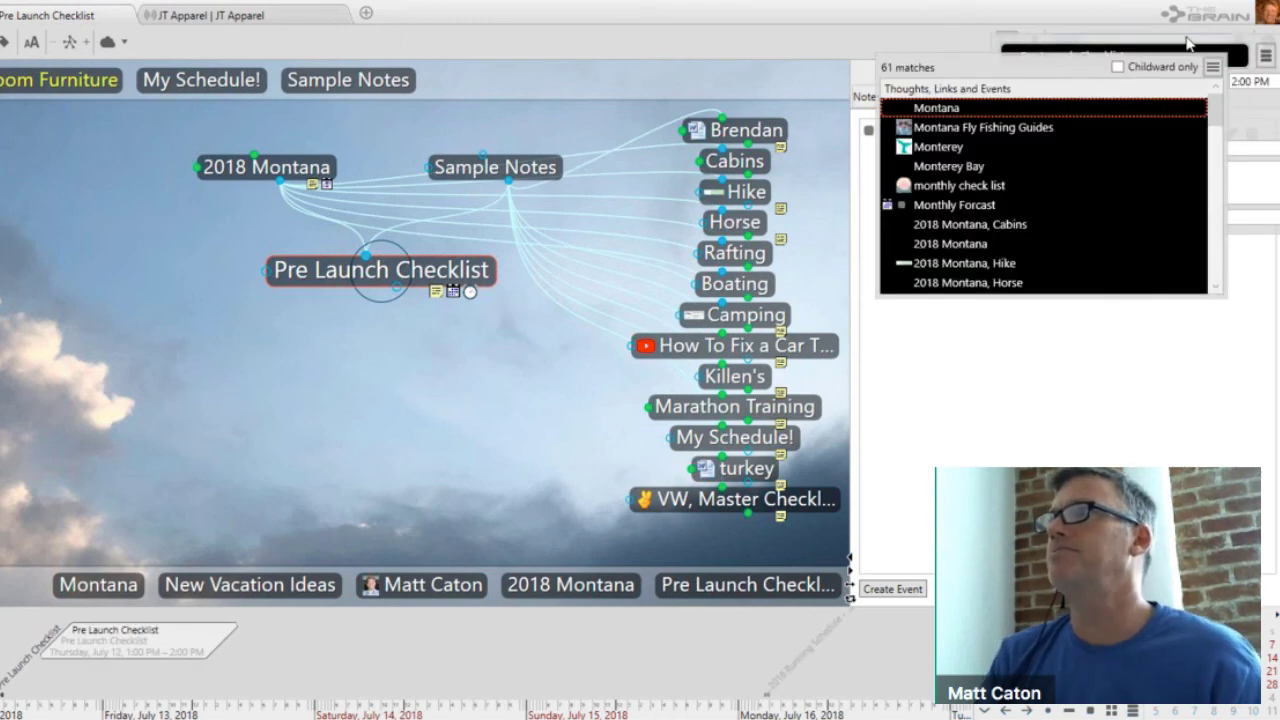
mouse_move(1130, 108)
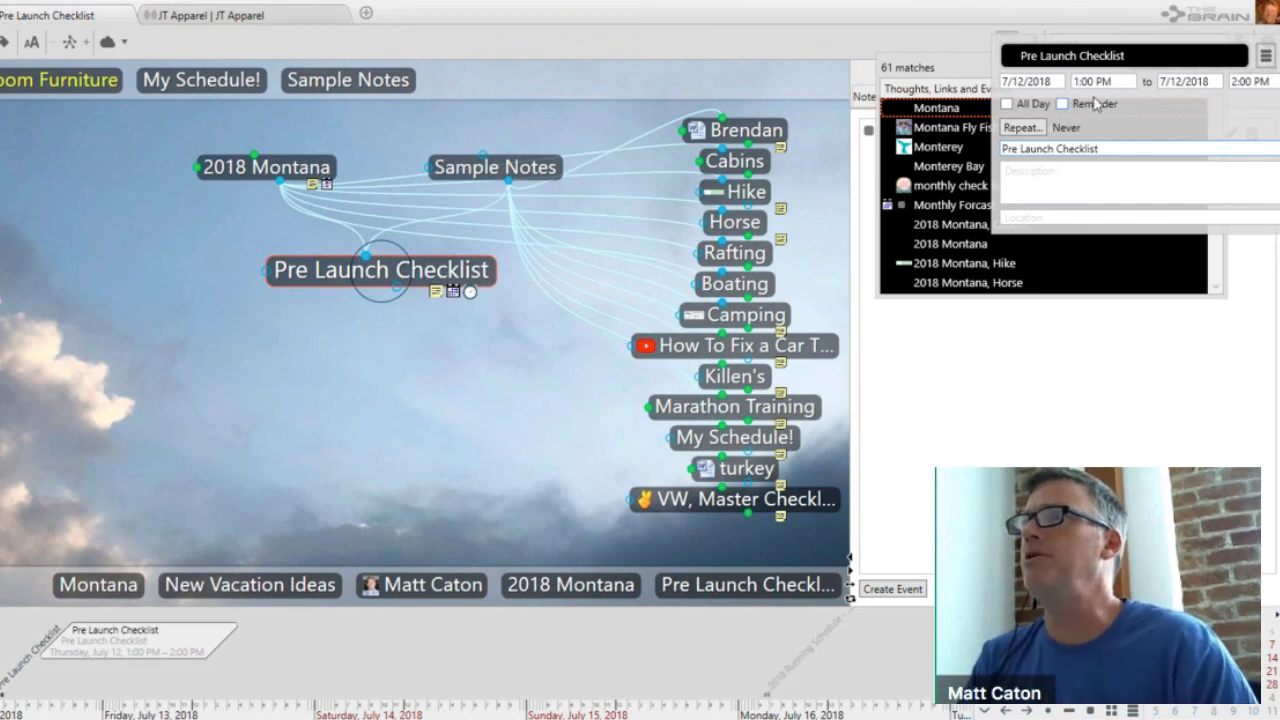
click(1028, 81)
click(990, 183)
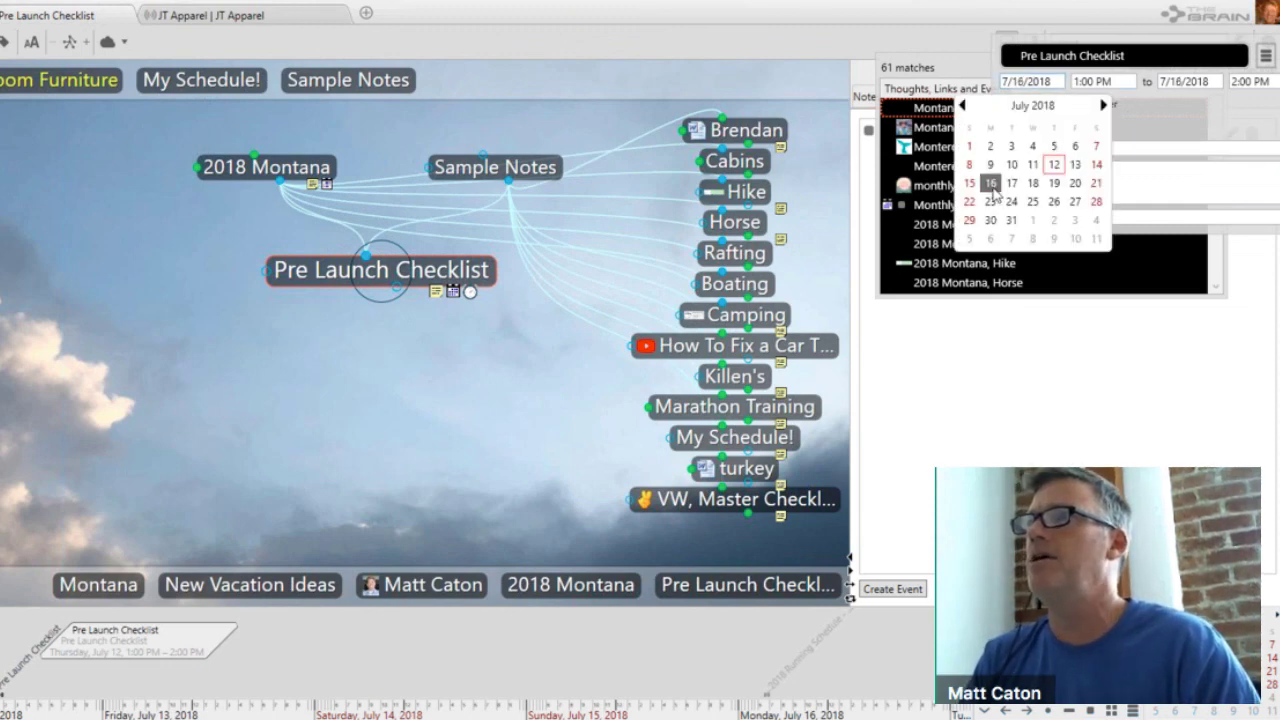
click(1069, 87)
drag(1131, 163, 1134, 153)
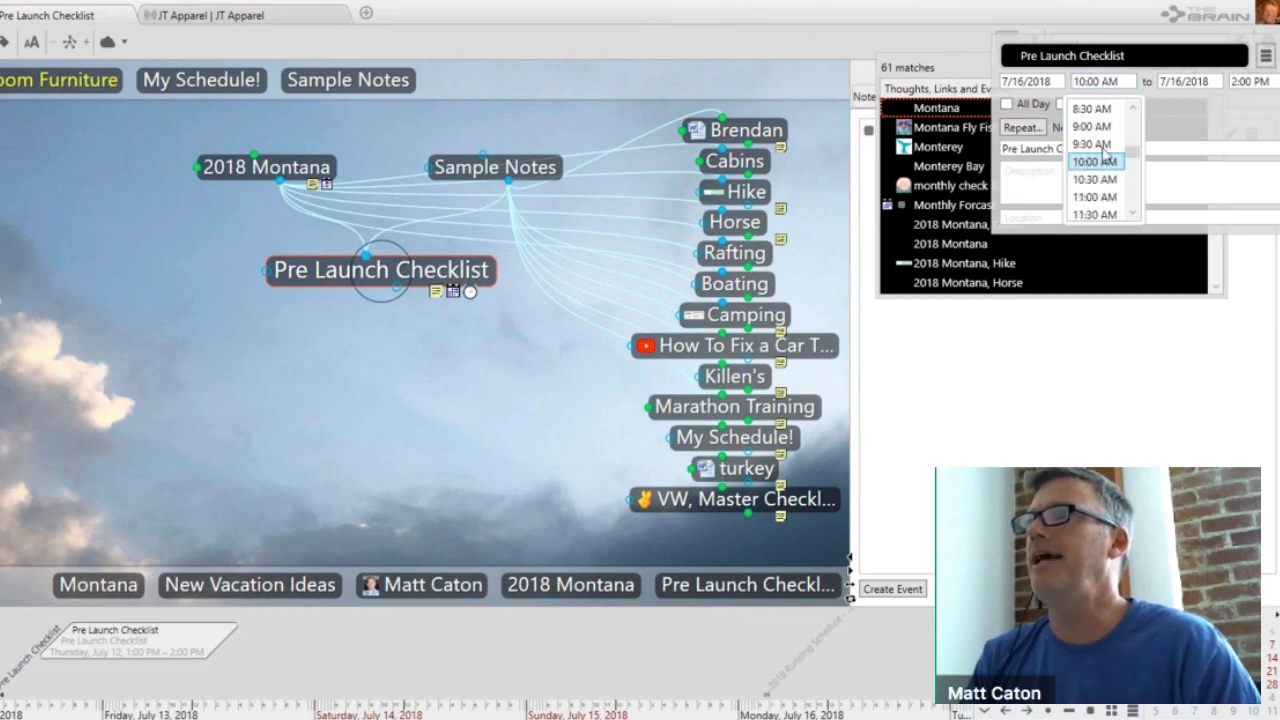
click(1241, 86)
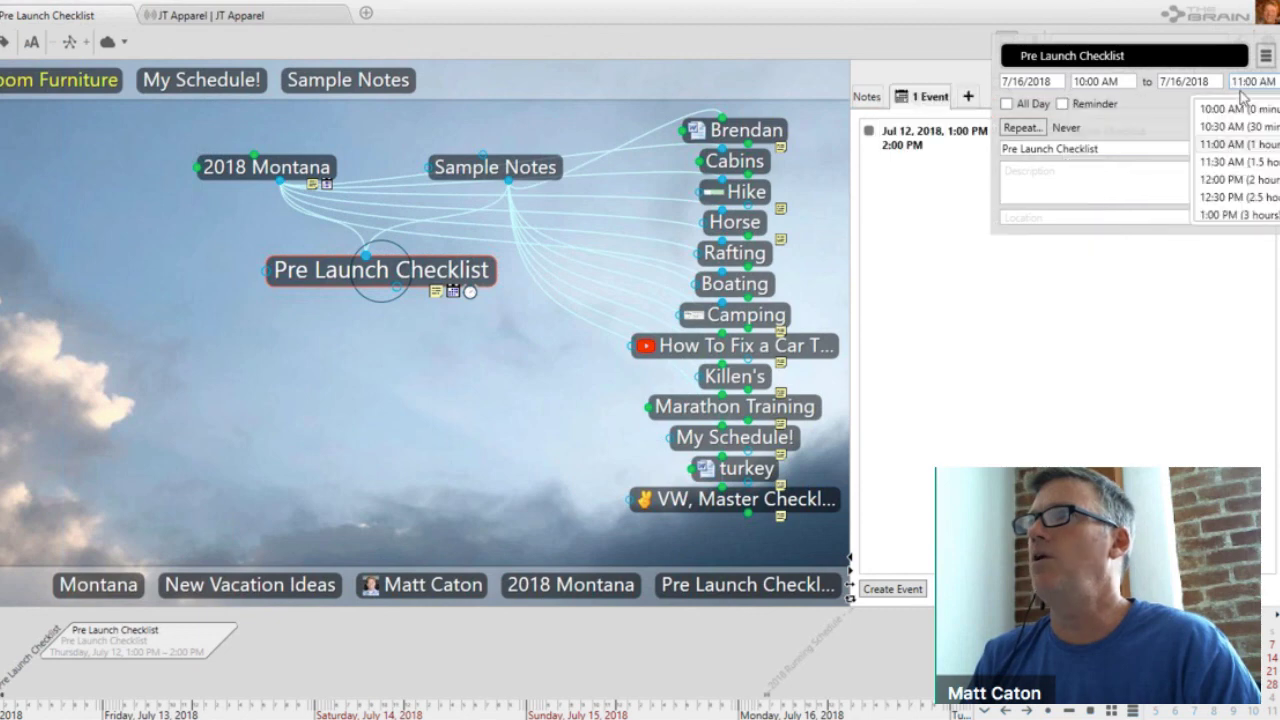
- Rename the event as "Checking the Brakes!"
click(1168, 148)
drag(1114, 148, 978, 153)
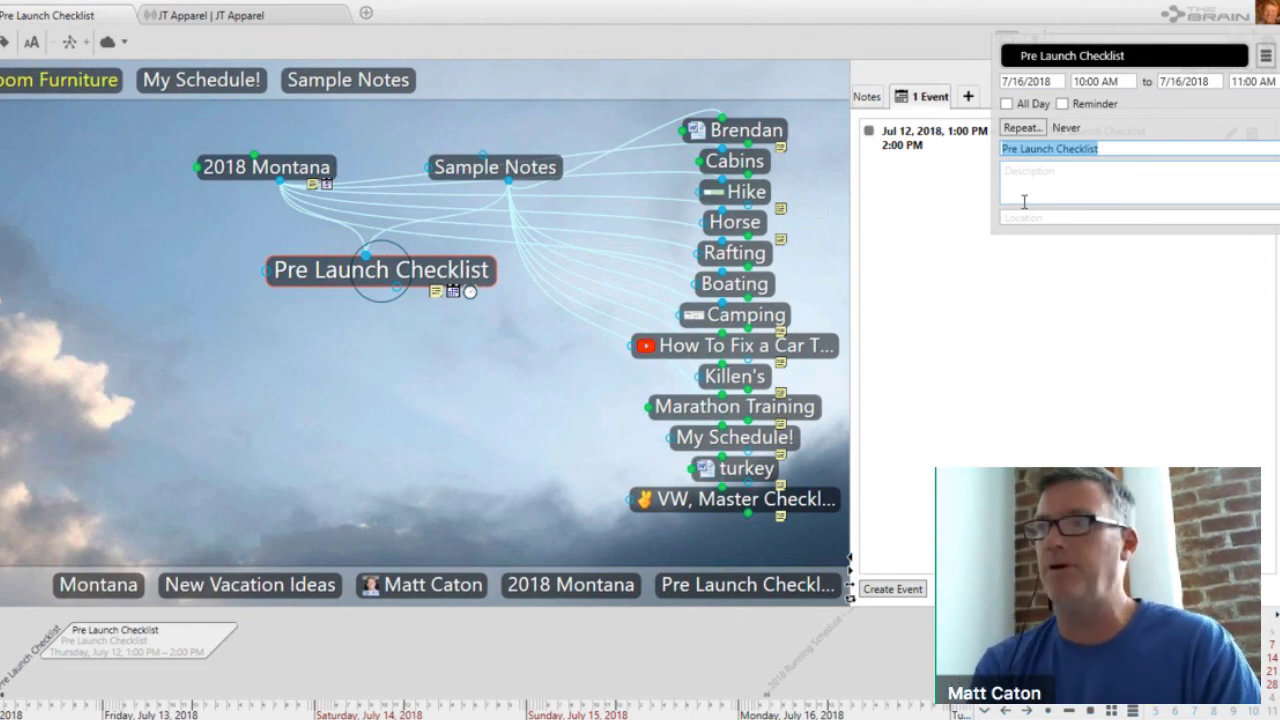
text(Checki)
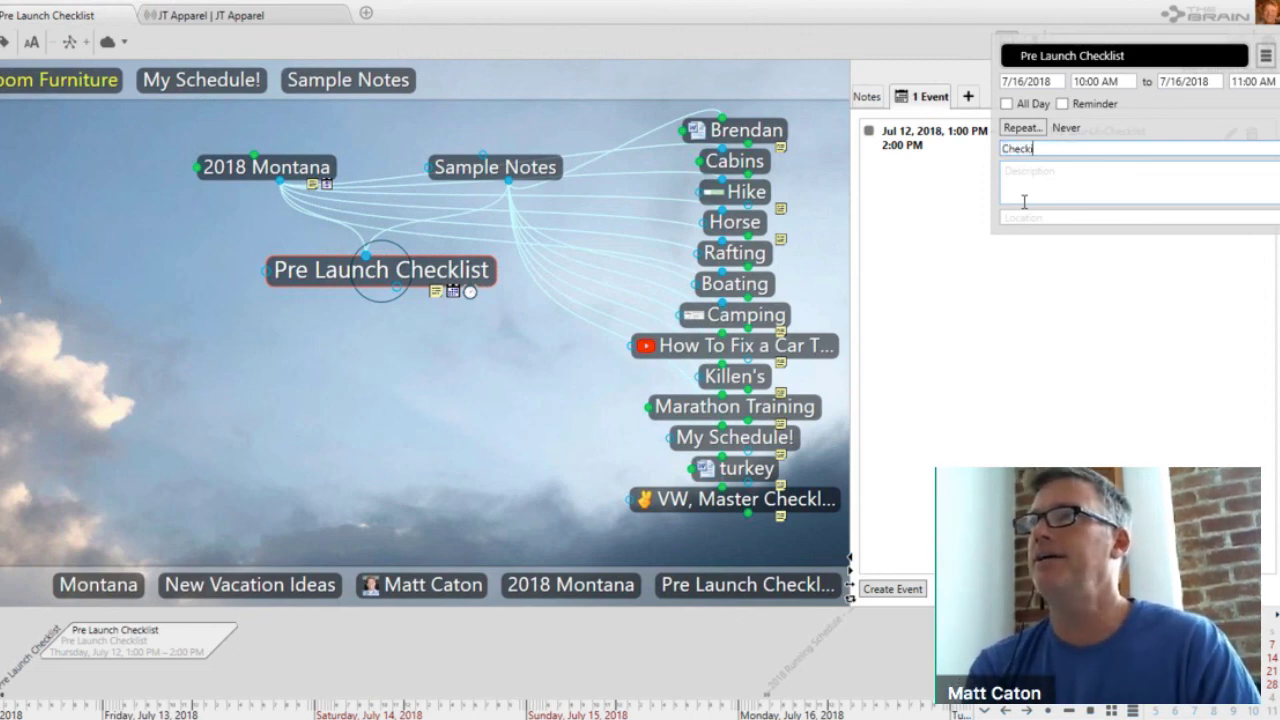
text(ng the Brak)
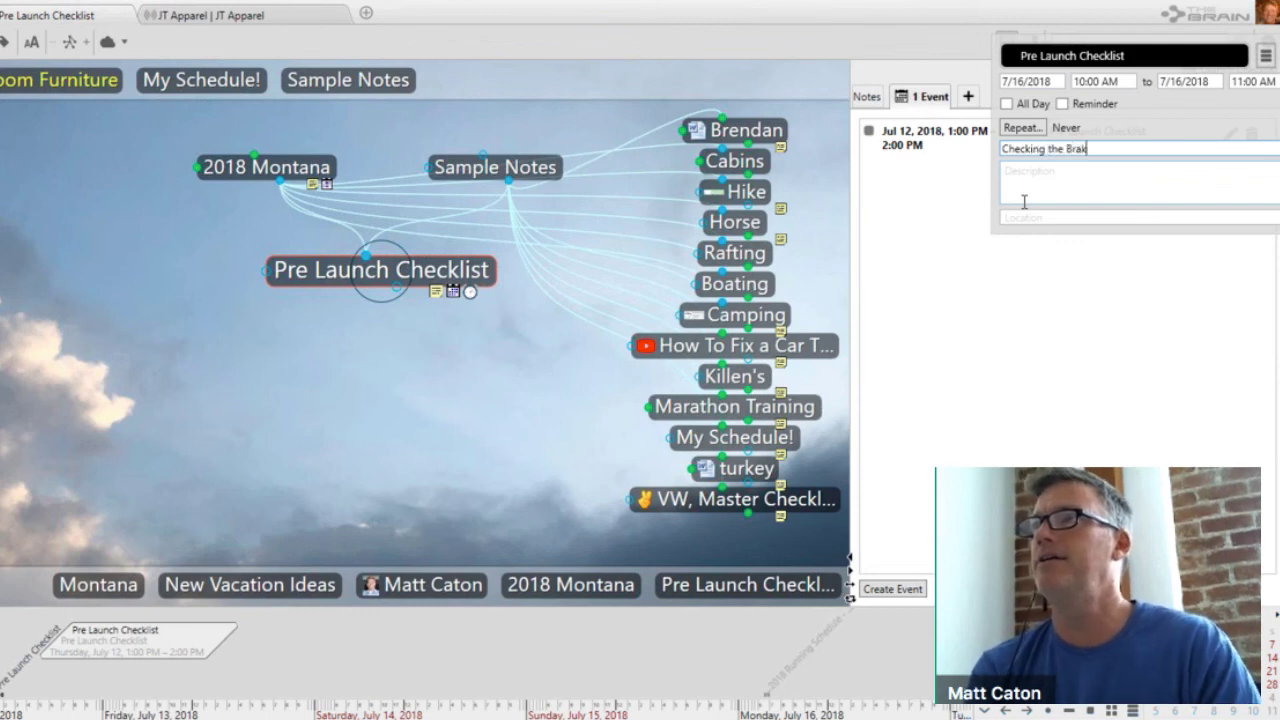
text(es!)
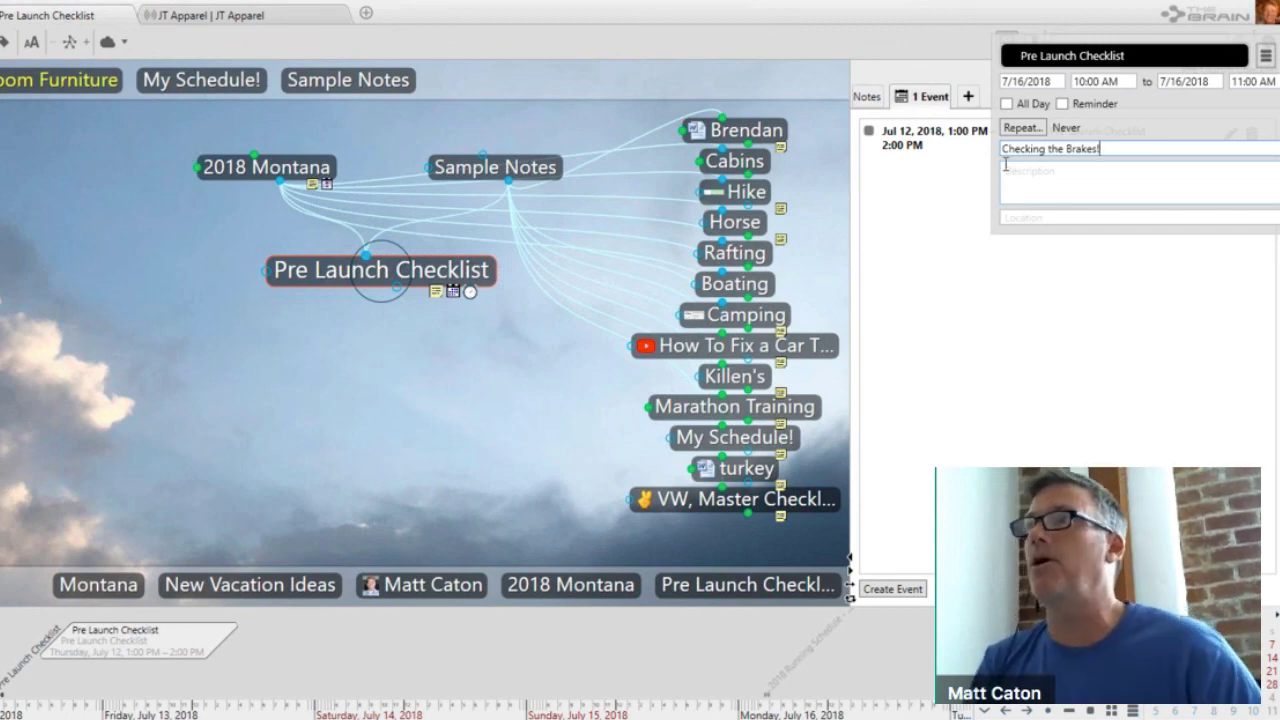
- Save the event with a reminder set 21 days ahead, and snooze its reminder for 10 minutes
click(1062, 105)
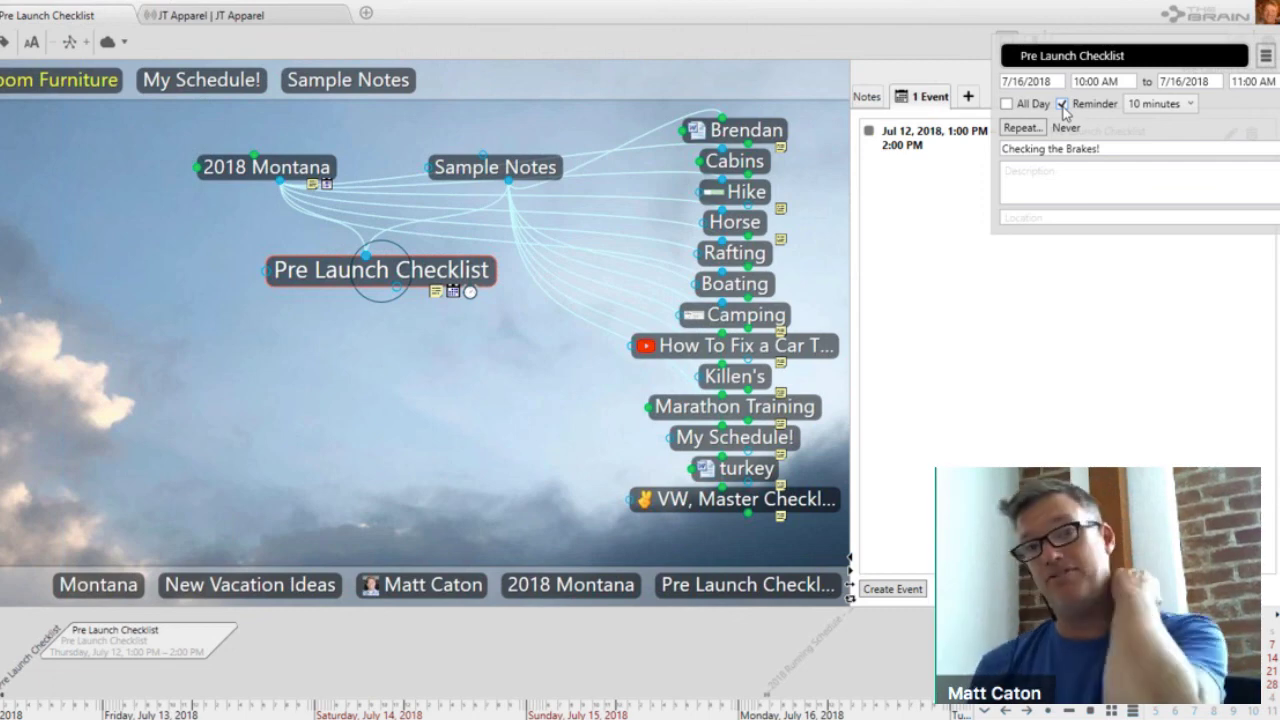
click(1190, 105)
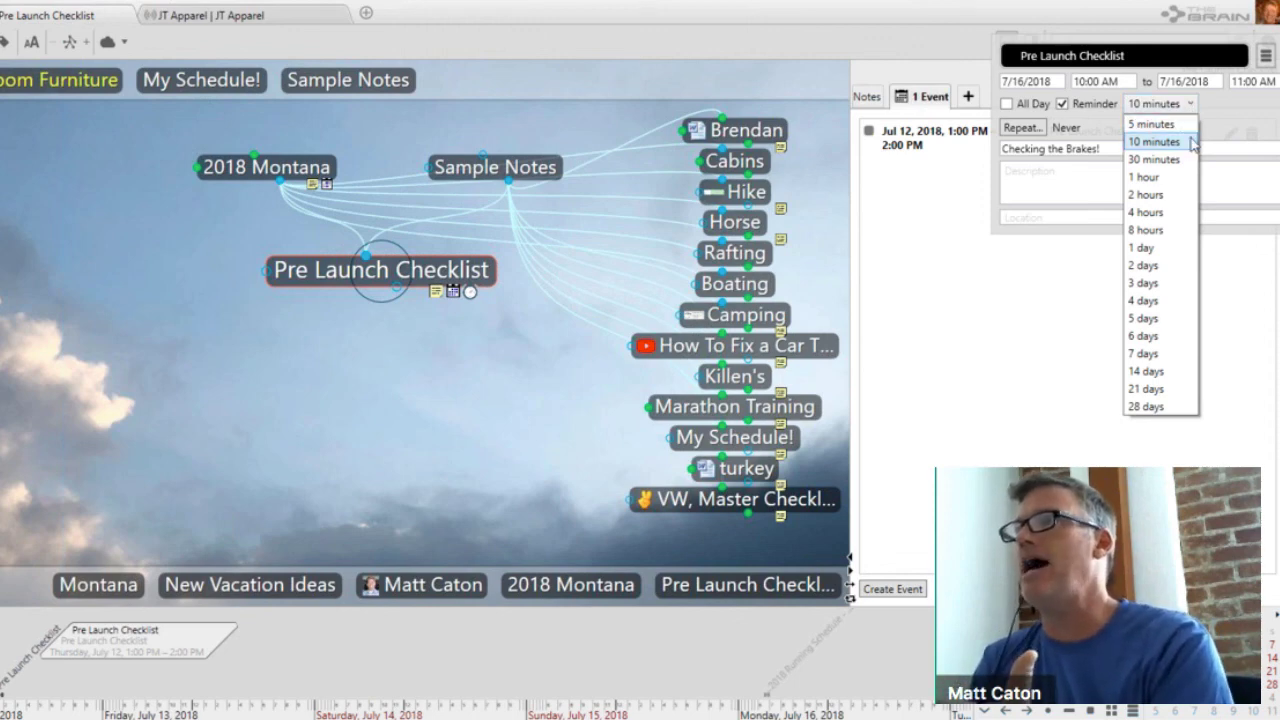
click(1178, 143)
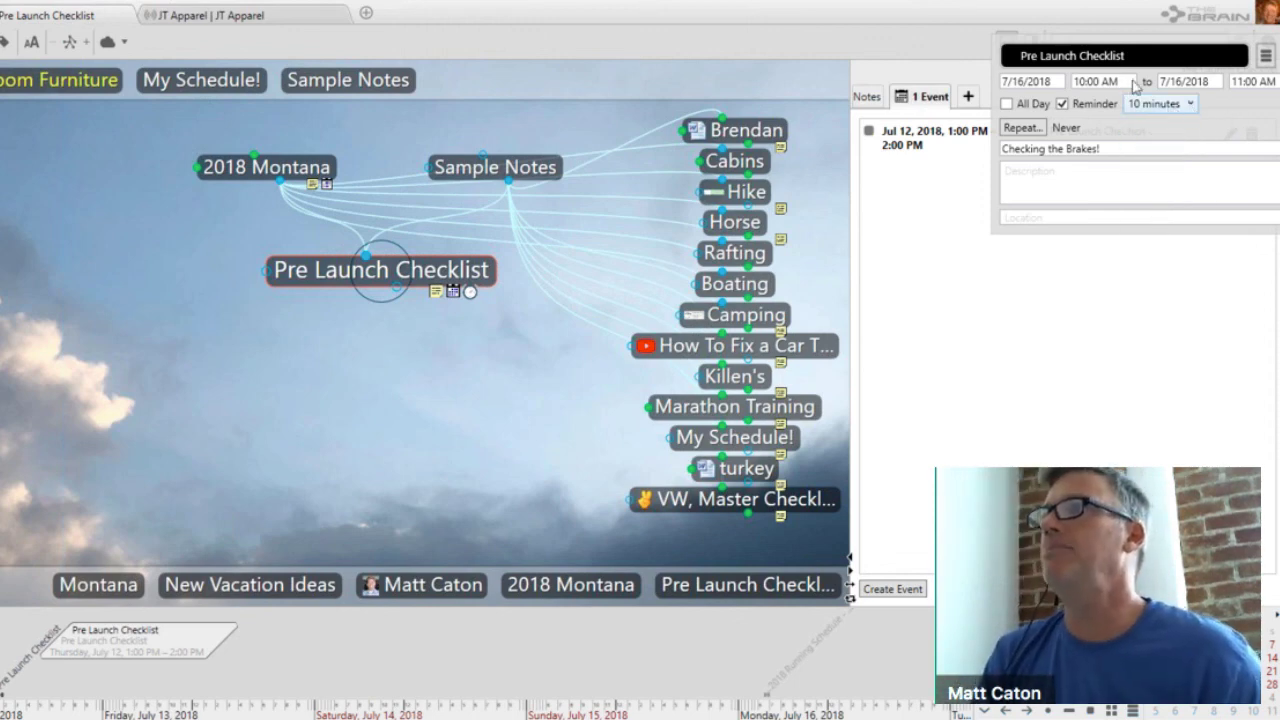
click(1191, 106)
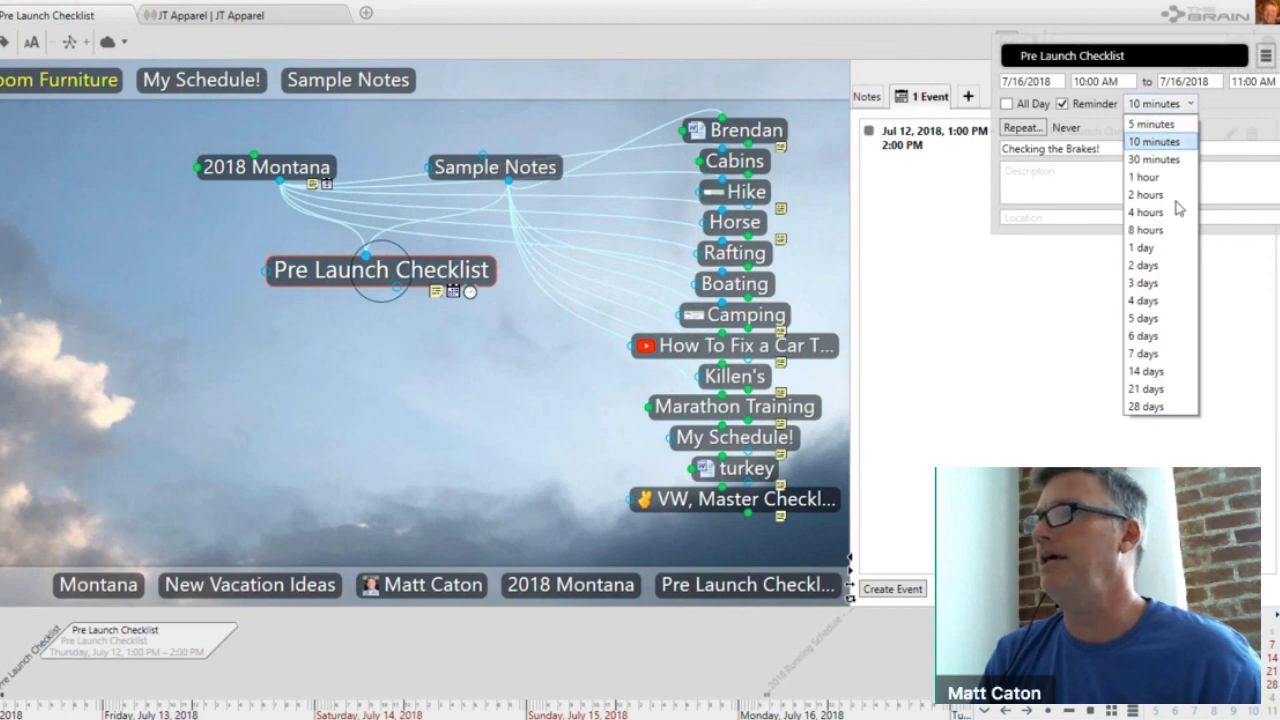
click(1159, 393)
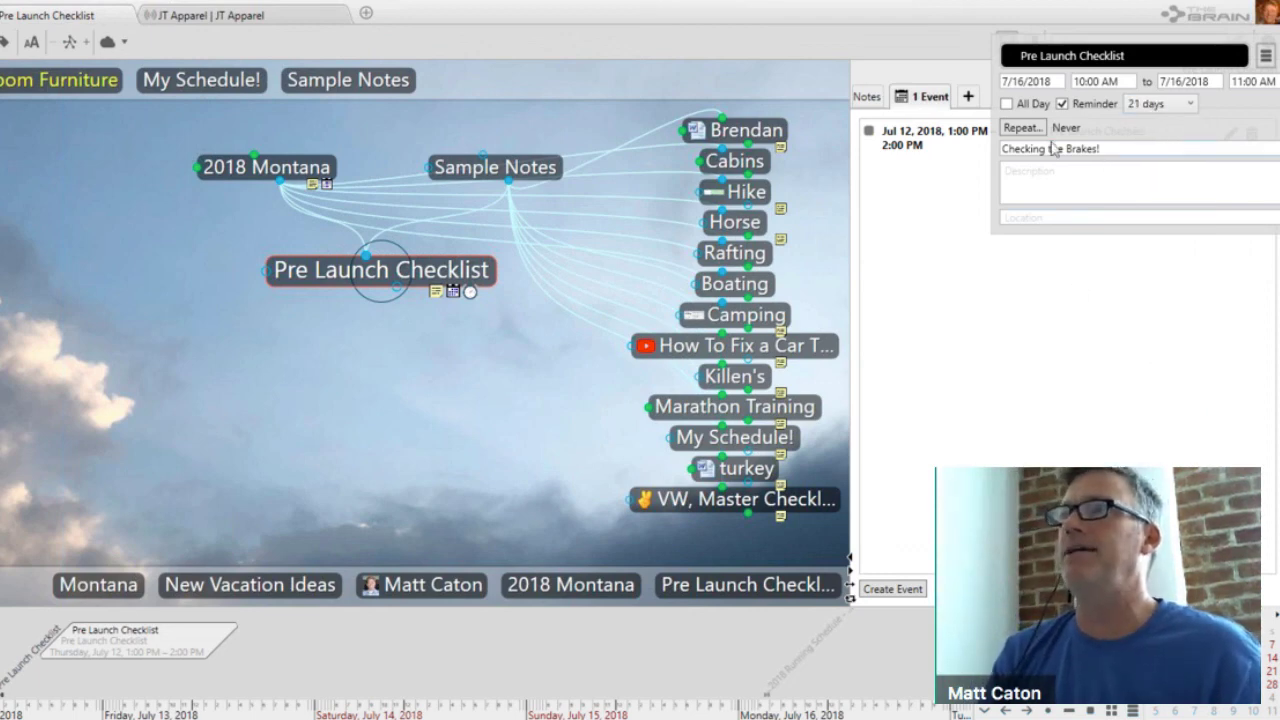
click(1062, 472)
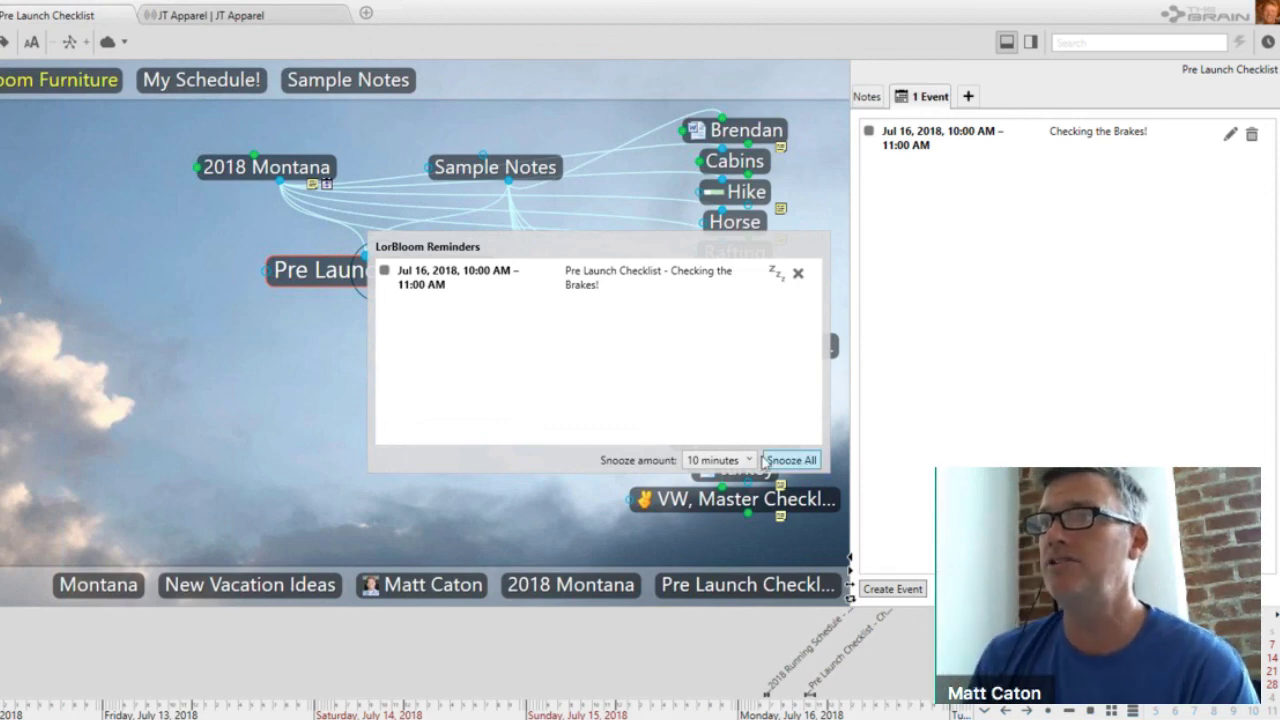
click(776, 276)
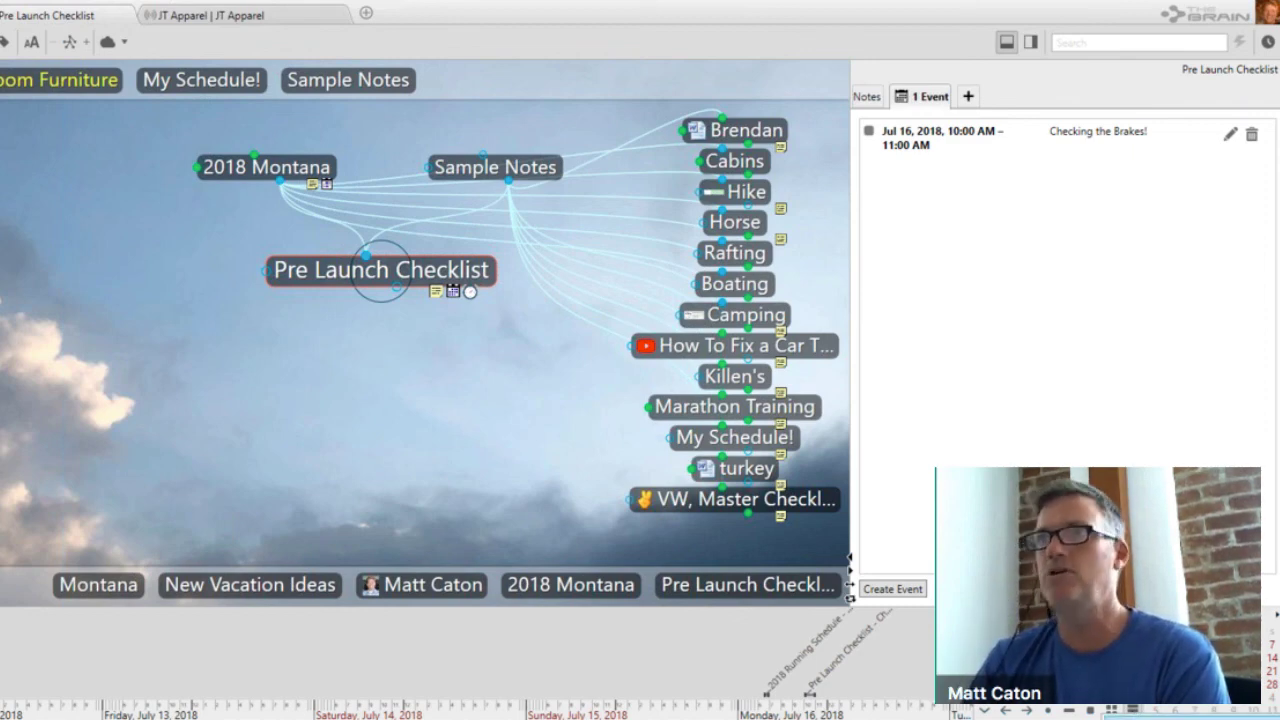
- View the Google Calendar sync settings and close them without choosing a calendar
click(1111, 711)
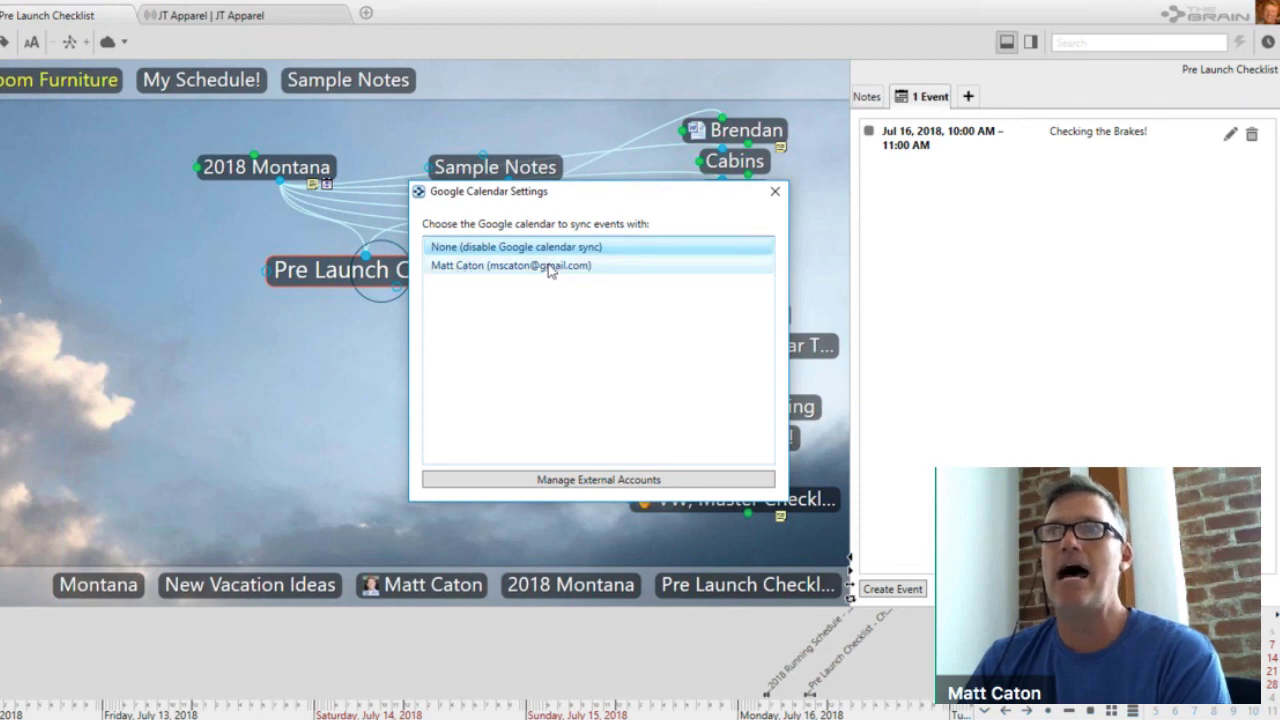
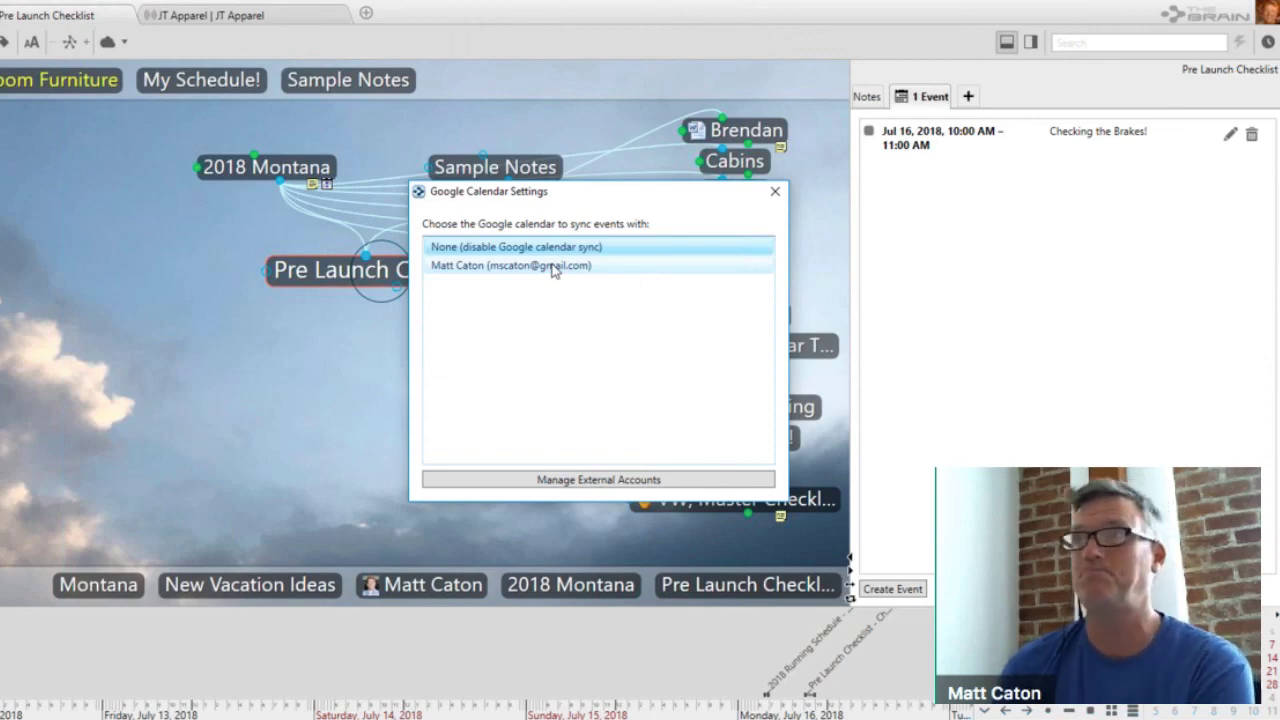
click(776, 192)
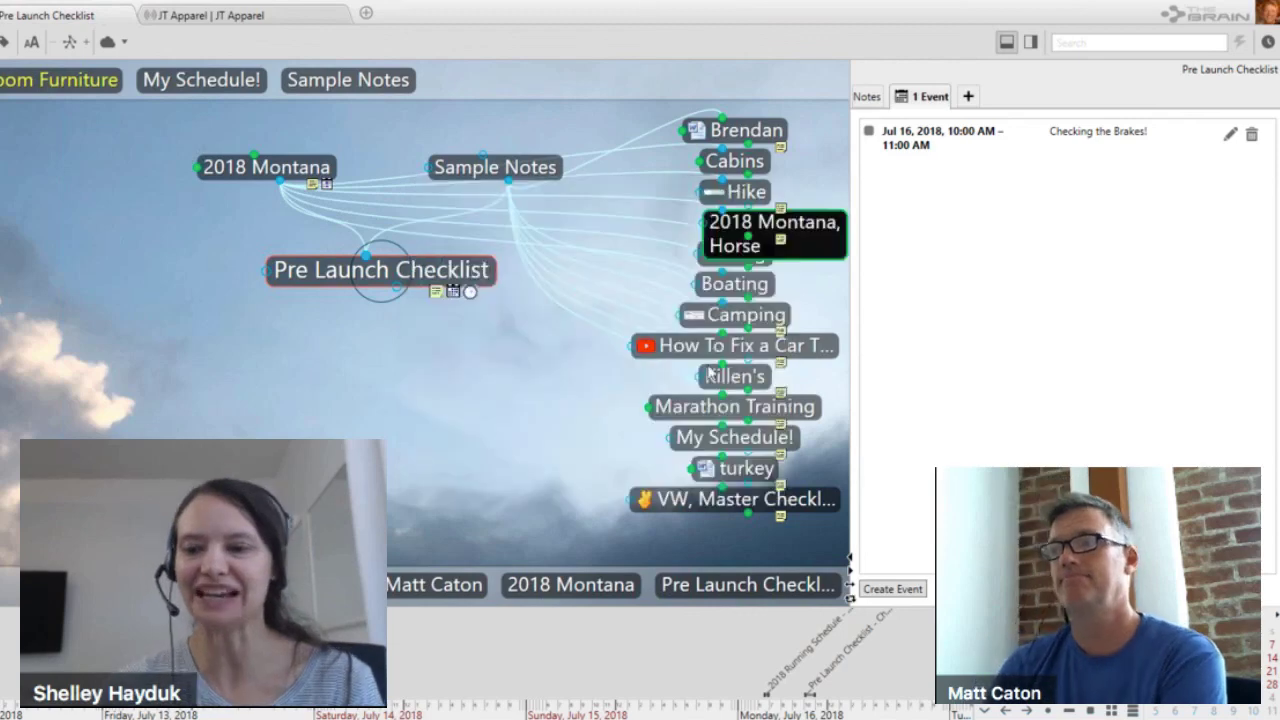
- Hide the timeline and display the notes of the Pre Launch Checklist thought
click(1007, 45)
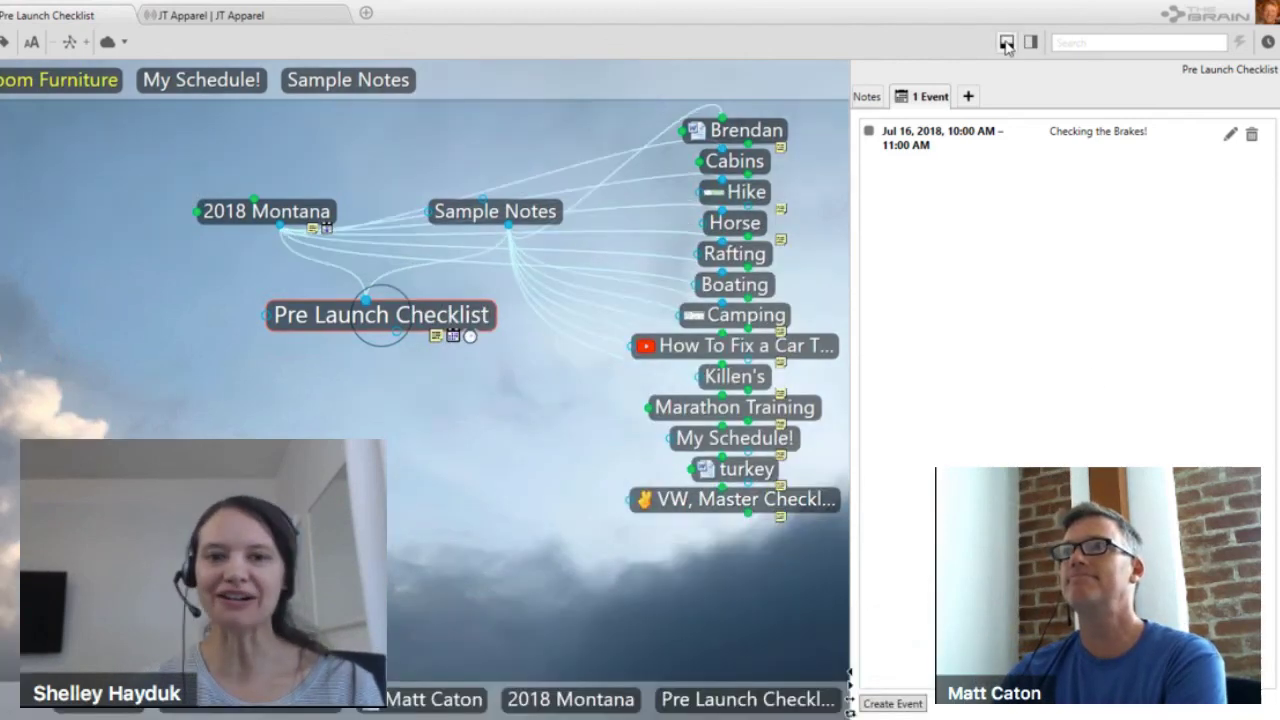
click(868, 98)
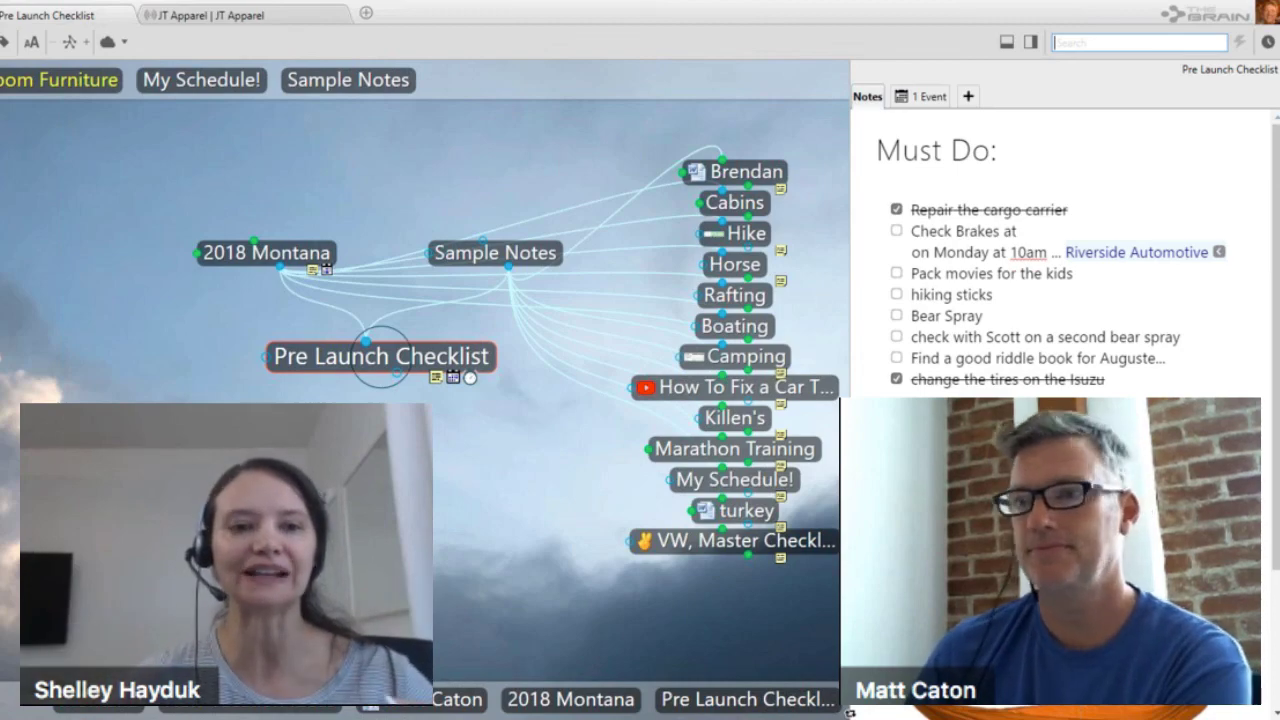
- Switch to the web browser, close the Microsoft account page and view the Upcoming Events on thebrain.com
mouse_move(848, 717)
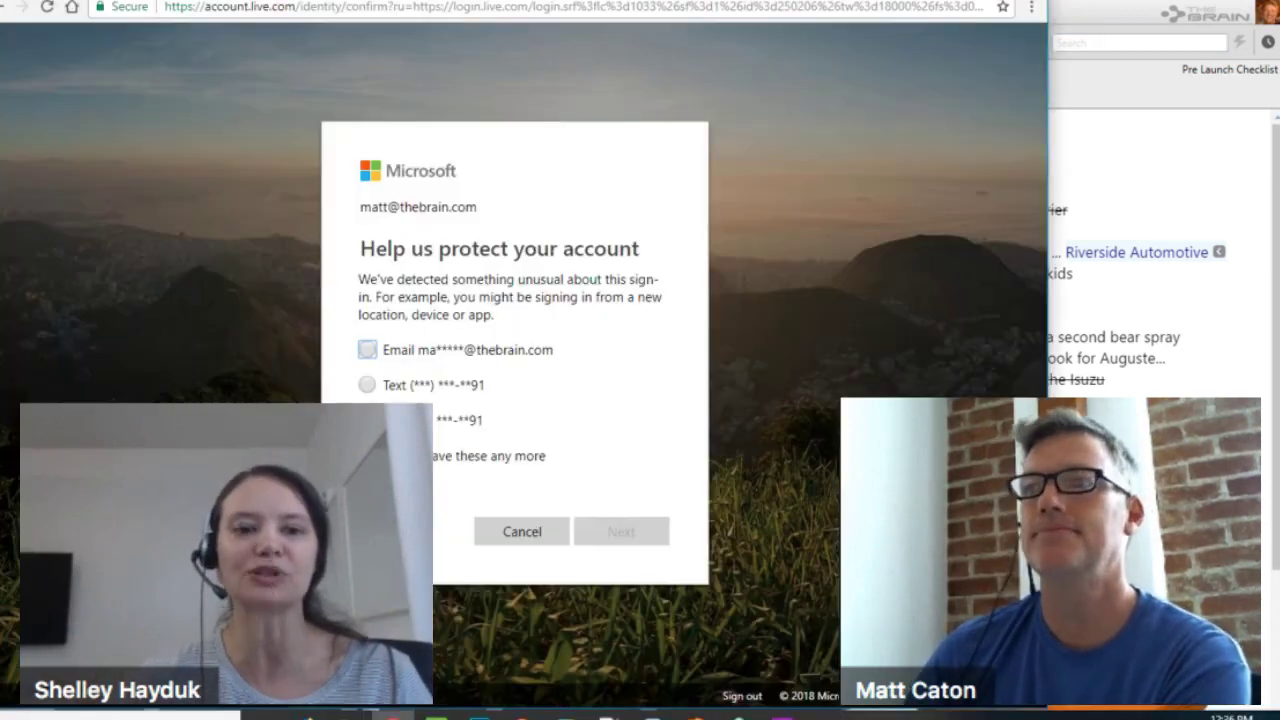
click(652, 717)
key(ctrl+w)
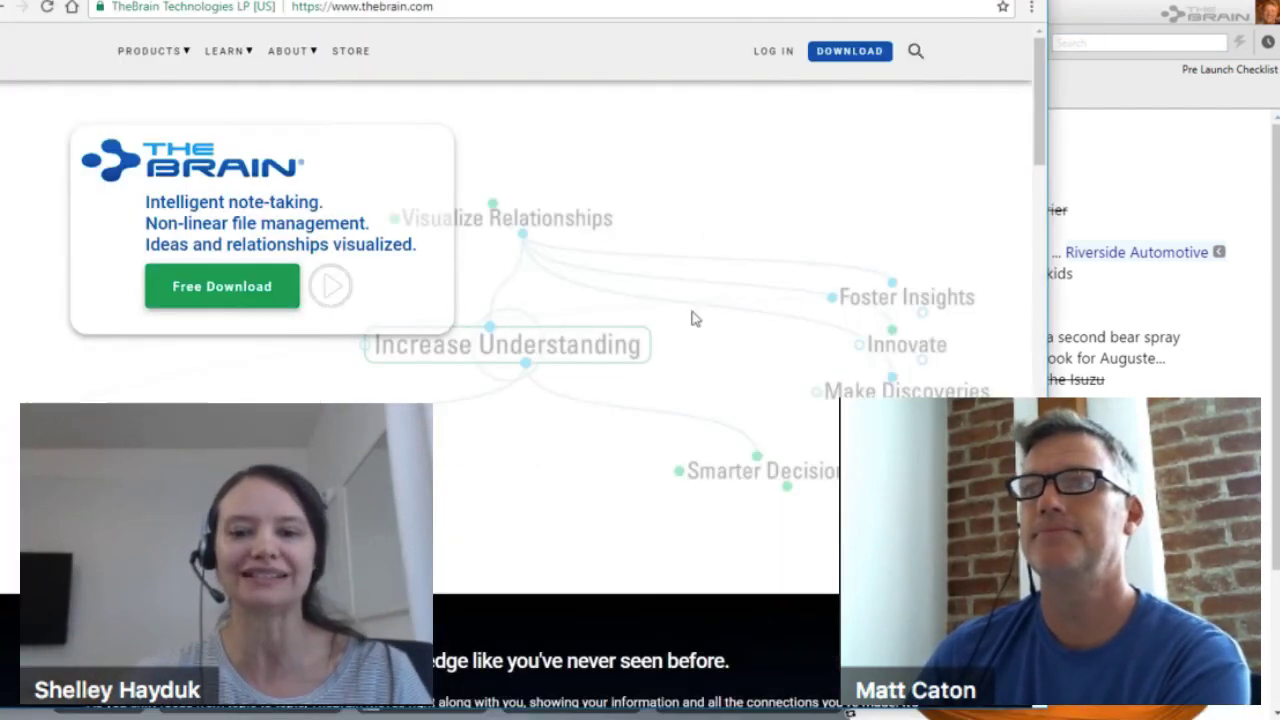
scroll(691, 317, down, 5)
scroll(691, 318, down, 5)
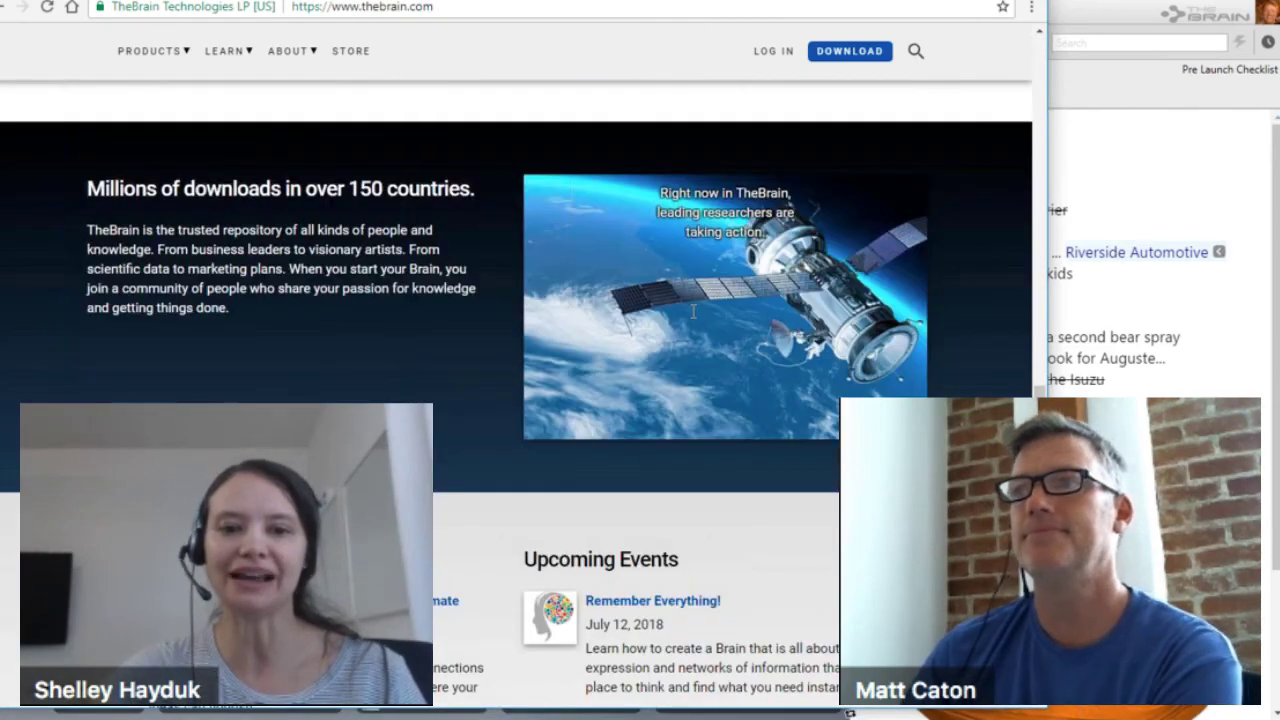
scroll(693, 318, down, 4)
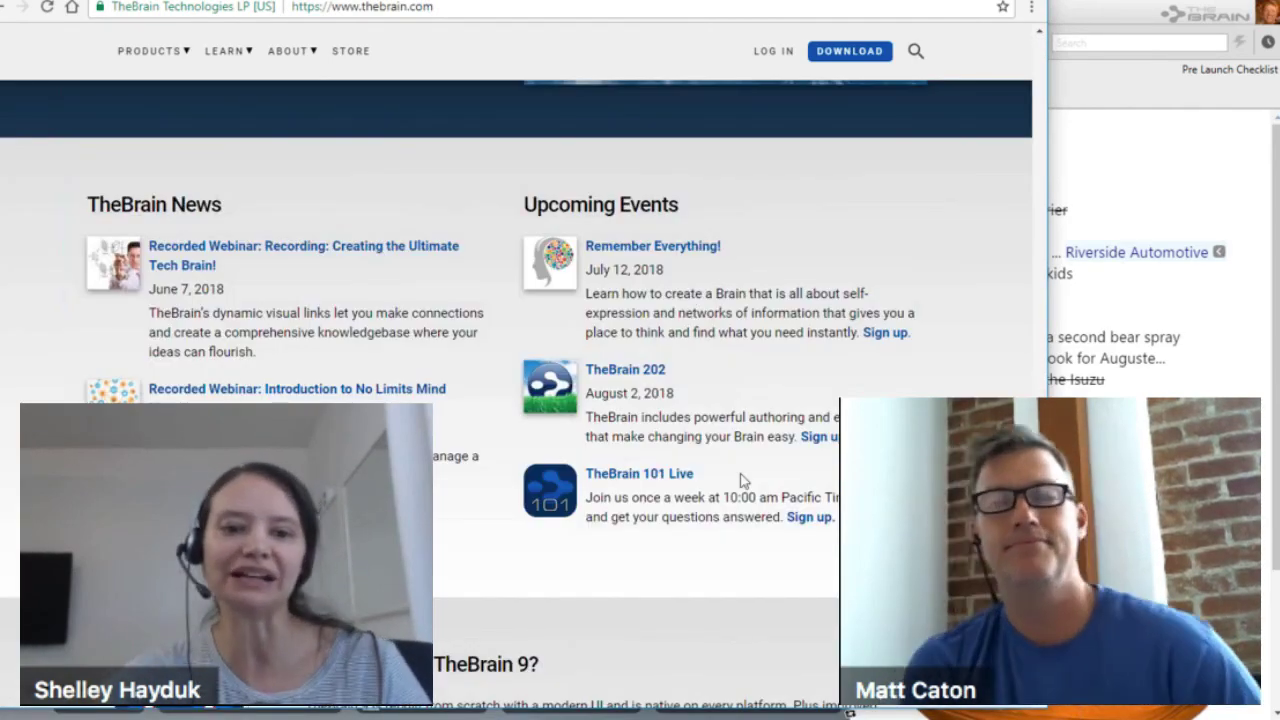